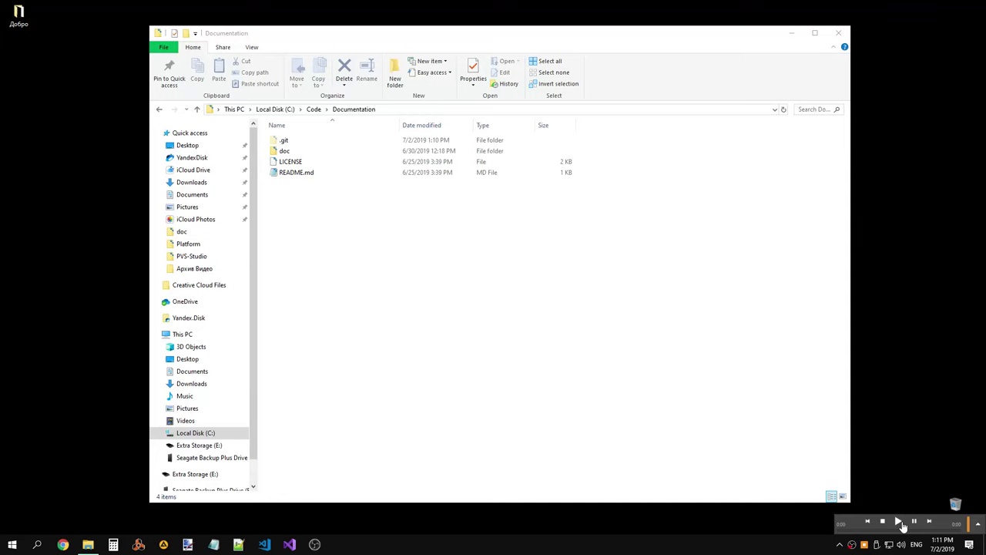
# - Open relational_model_vs_associative_model_vs_links.xcf from the doc folder in GIMP
pyautogui.click(898, 522)
pyautogui.click(326, 208)
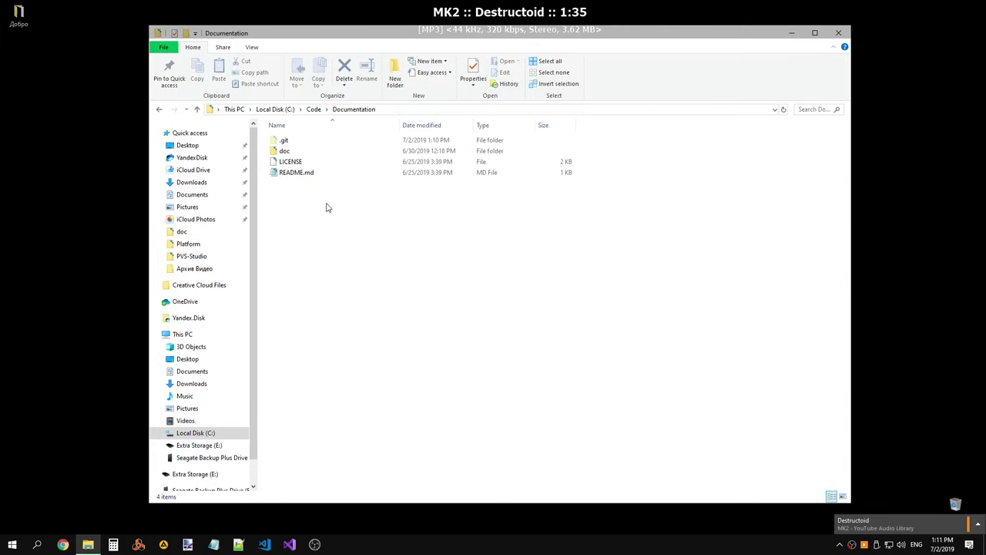
pyautogui.click(285, 151)
pyautogui.doubleClick(286, 152)
pyautogui.scroll(-3, 378, 275)
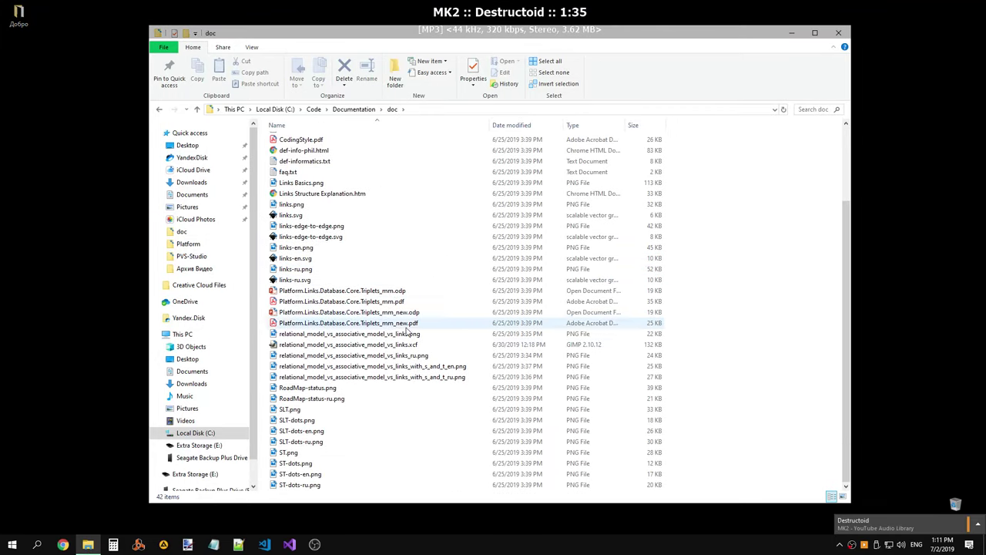
pyautogui.click(409, 346)
pyautogui.rightClick(386, 346)
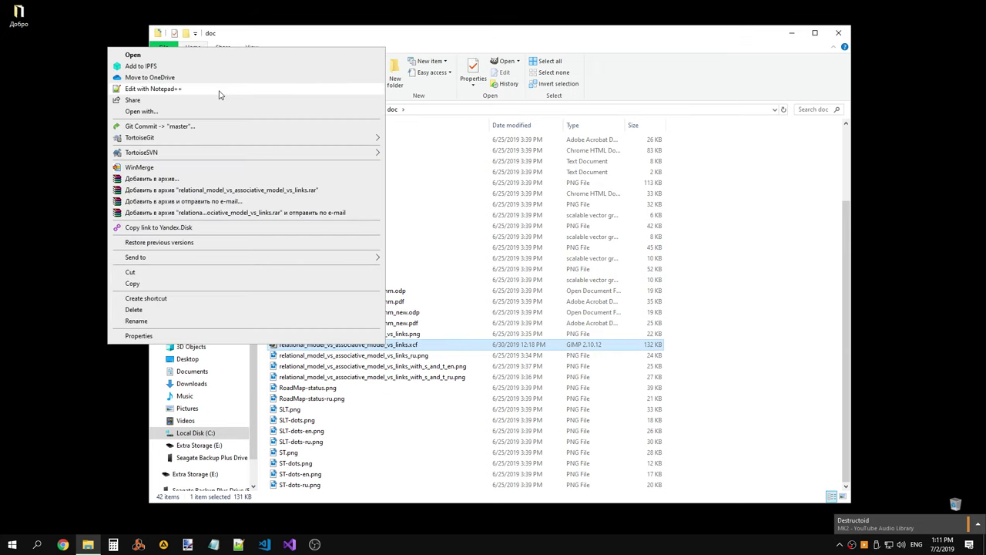
pyautogui.click(221, 55)
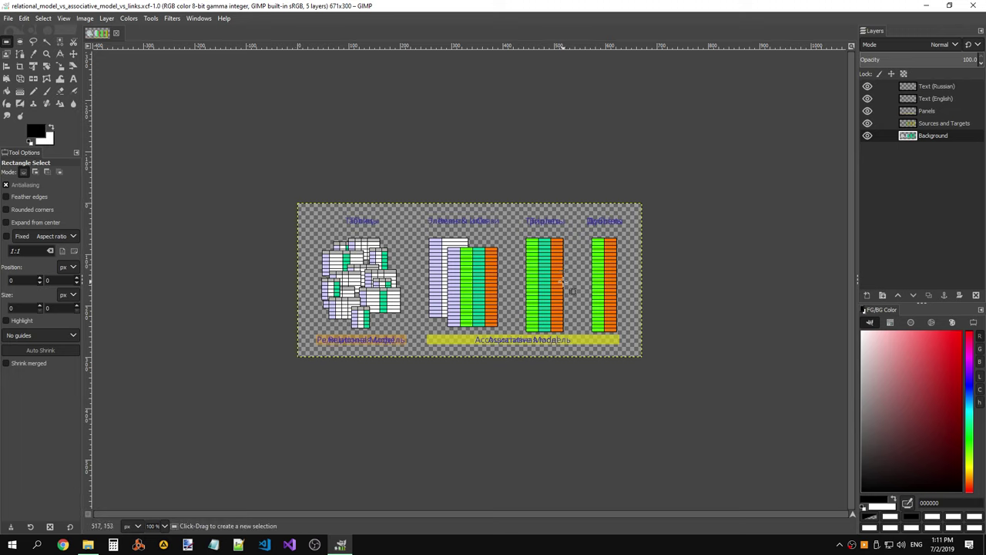
# - Toggle the Sources and Targets layer off and on, then zoom to 3200% on the green column
pyautogui.click(930, 124)
pyautogui.click(867, 123)
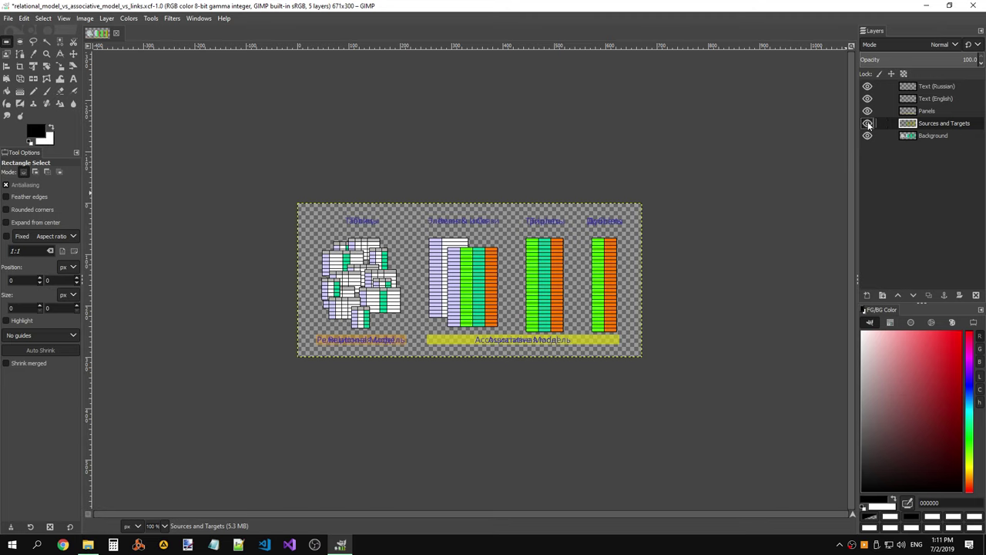
pyautogui.scroll(2, 468, 252)
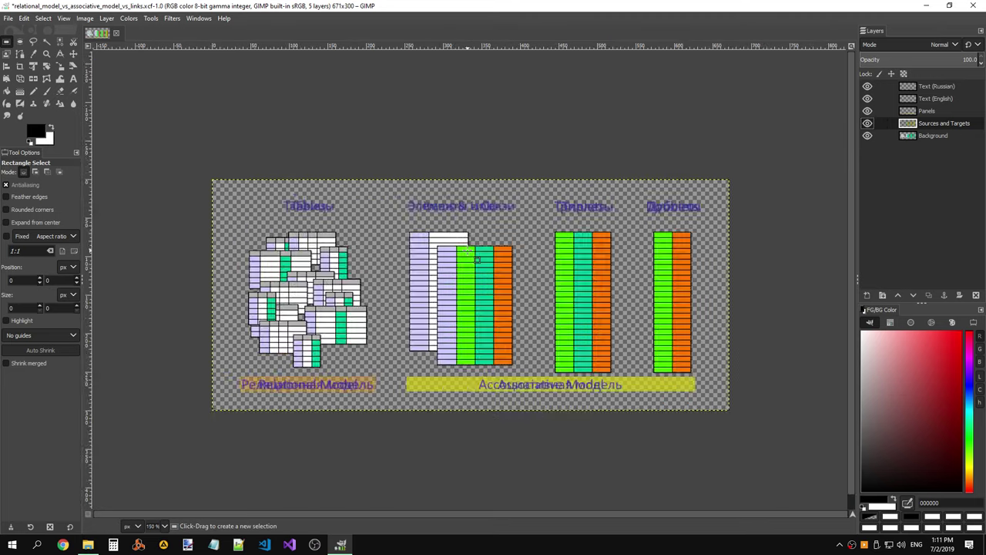
pyautogui.scroll(4, 454, 247)
pyautogui.scroll(4, 420, 235)
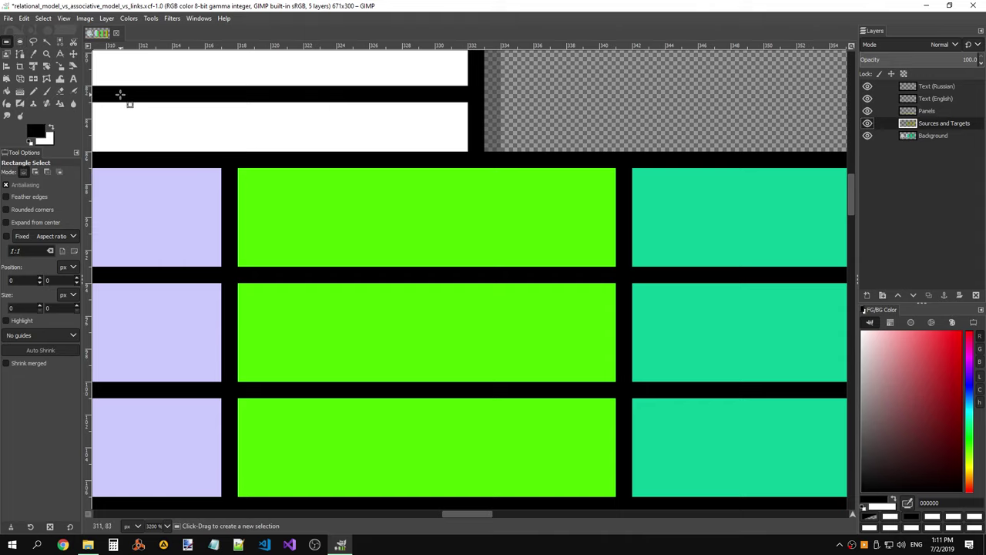
# - Delete the corner pixel 318,87 so teal shows through
pyautogui.click(252, 179)
pyautogui.moveTo(240, 170); pyautogui.dragTo(254, 180)
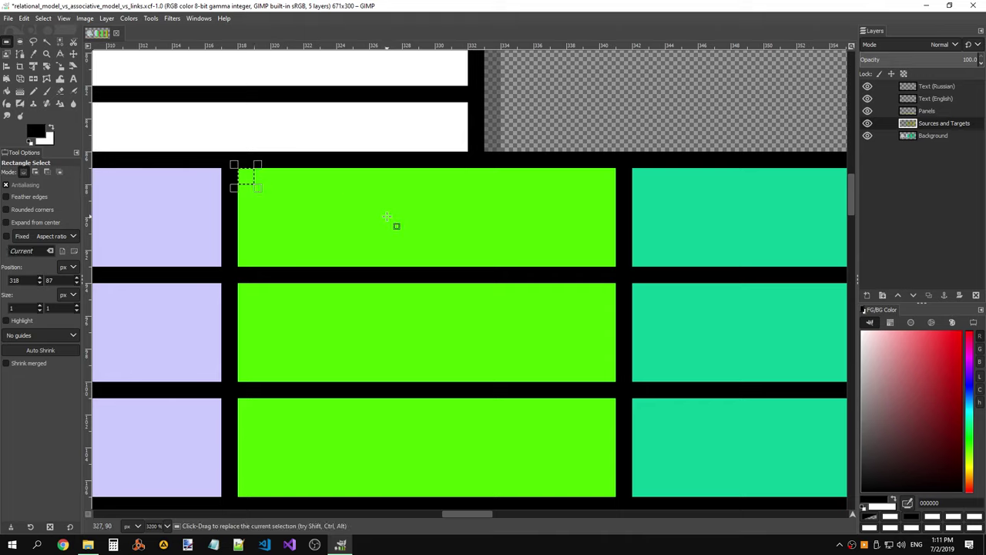
pyautogui.press('Delete')
# - Select alternating single pixels near the corner, from 320,87 down to 318,90
pyautogui.click(269, 171)
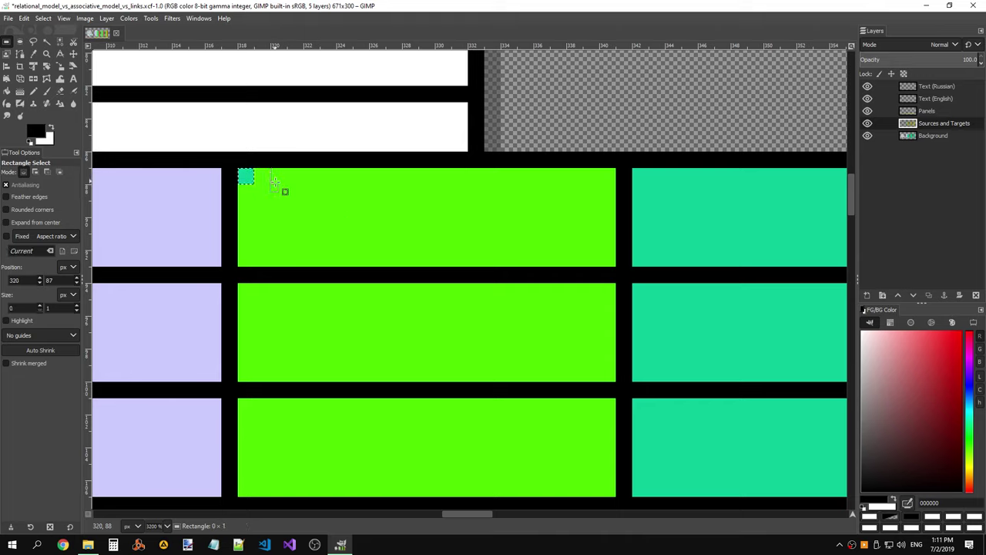
pyautogui.moveTo(274, 181); pyautogui.dragTo(277, 189)
pyautogui.click(259, 198)
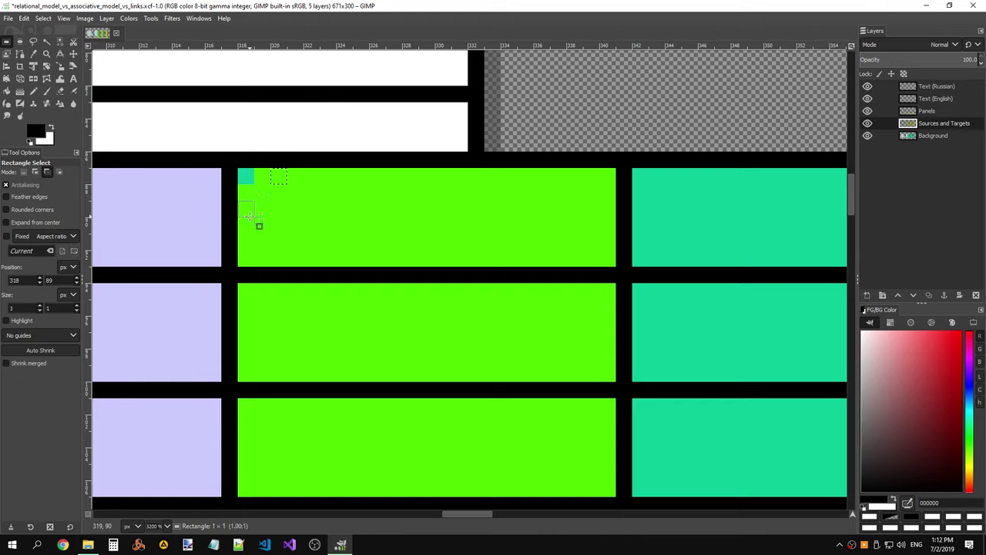
pyautogui.moveTo(266, 193); pyautogui.dragTo(269, 198)
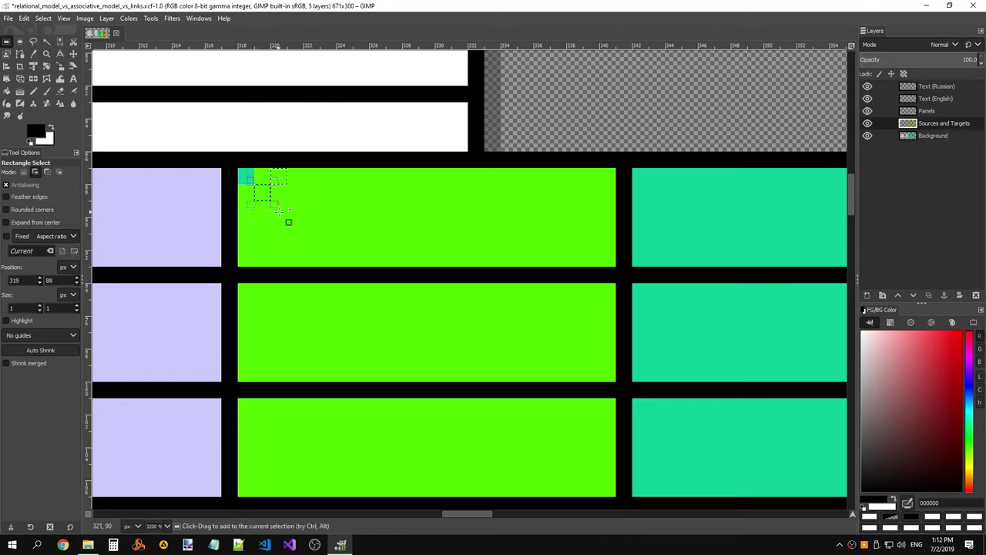
pyautogui.click(243, 204)
pyautogui.click(249, 211)
pyautogui.click(288, 185)
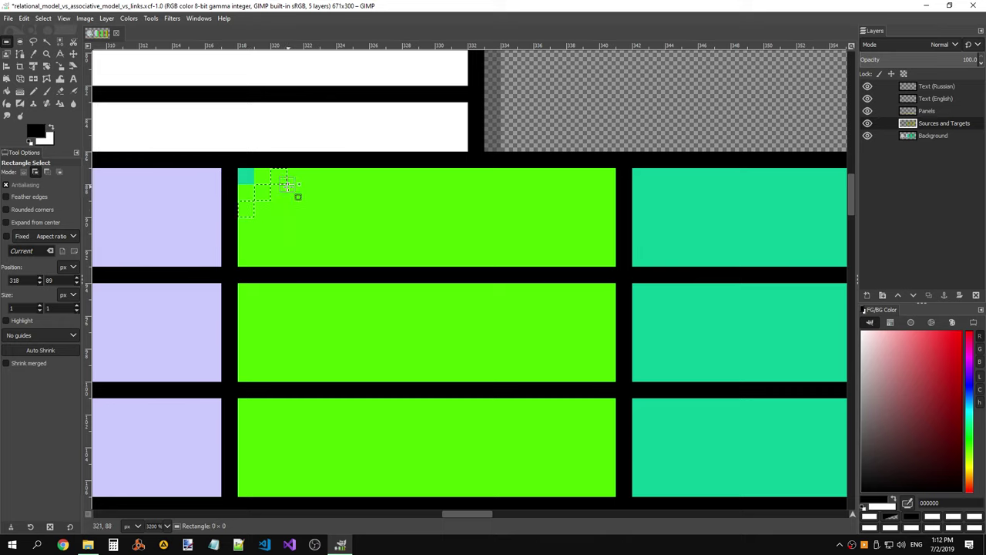
pyautogui.click(313, 175)
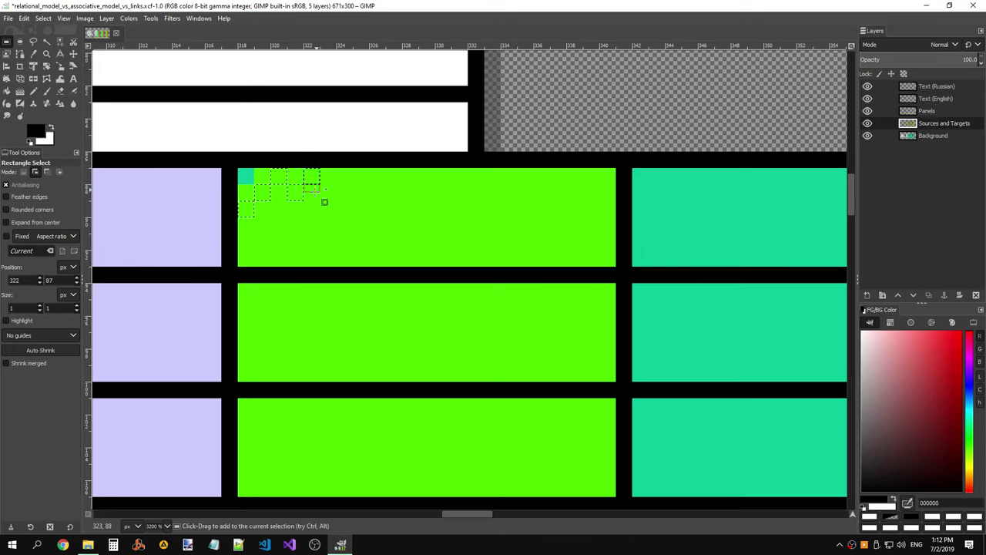
pyautogui.click(271, 203)
pyautogui.click(242, 221)
pyautogui.click(251, 231)
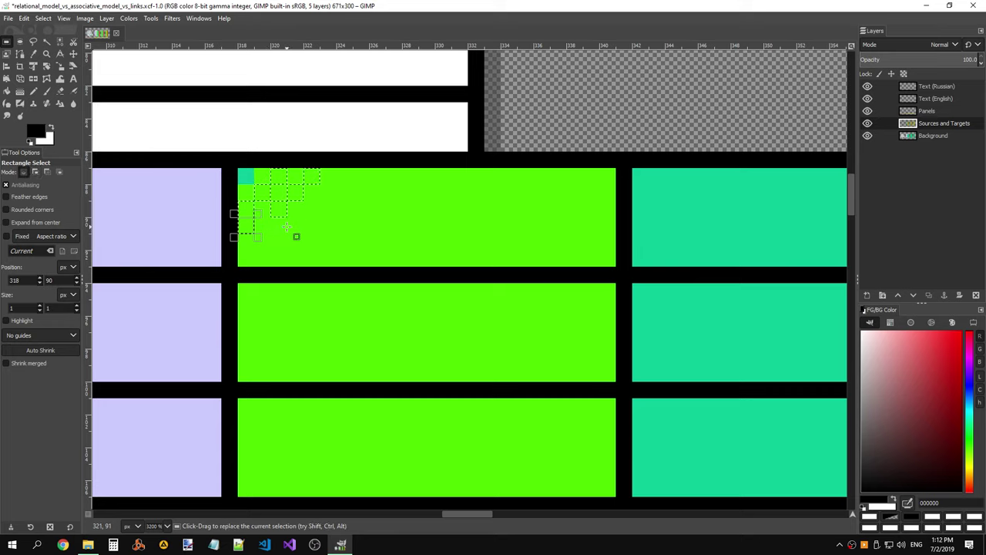
pyautogui.press('Return')
# - Extend the checkerboard selection with alternating pixels from 319,90 across to 328,91
pyautogui.press('shift')
pyautogui.keyDown('shift'); pyautogui.click(258, 221); pyautogui.keyUp('shift')
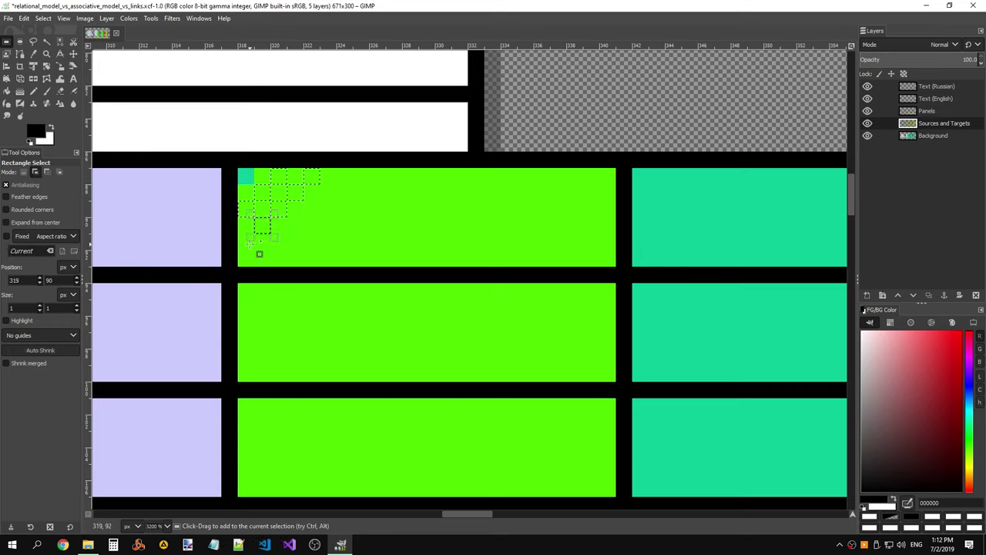
pyautogui.keyDown('shift'); pyautogui.click(242, 240); pyautogui.keyUp('shift')
pyautogui.keyDown('shift'); pyautogui.click(339, 175); pyautogui.keyUp('shift')
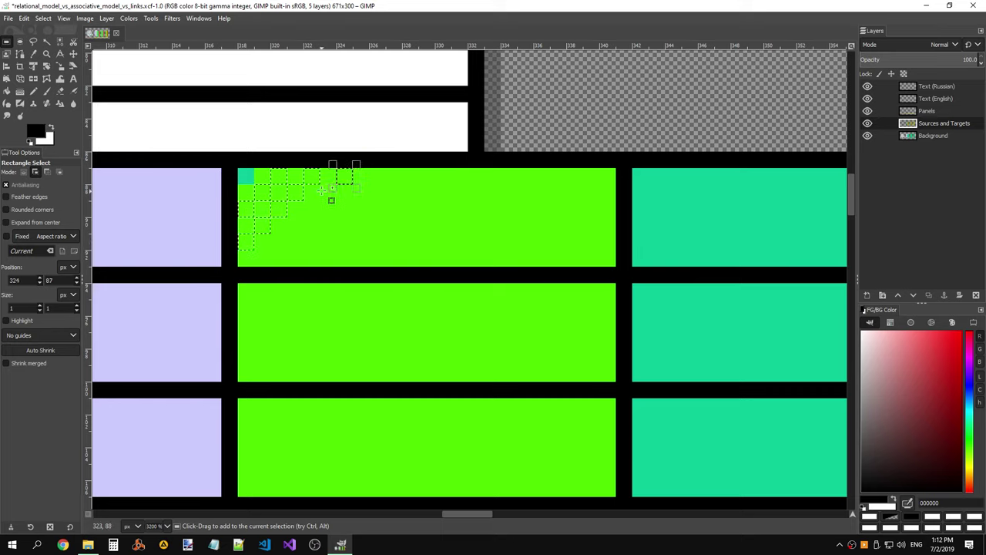
pyautogui.keyDown('shift'); pyautogui.click(322, 190); pyautogui.keyUp('shift')
pyautogui.keyDown('shift'); pyautogui.click(301, 206); pyautogui.keyUp('shift')
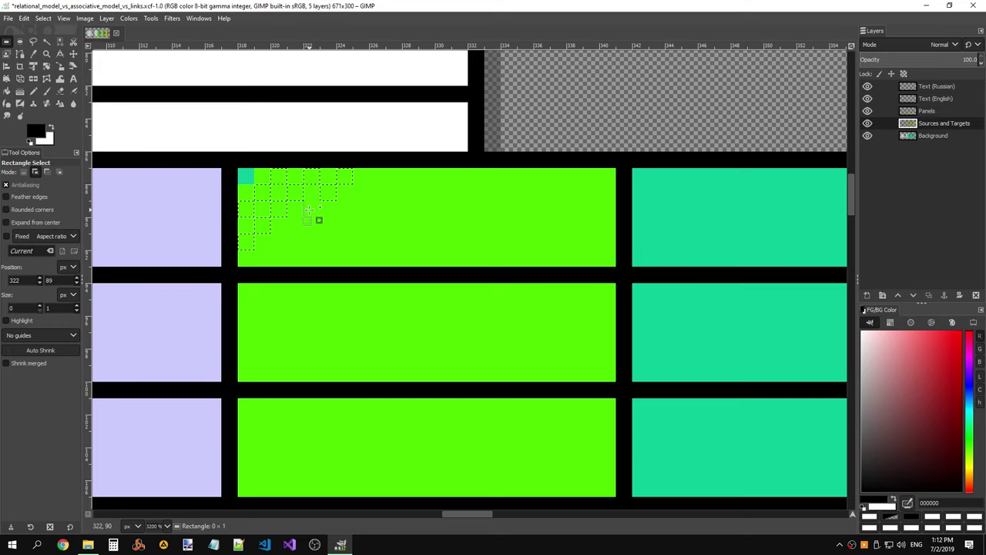
pyautogui.keyDown('shift'); pyautogui.click(288, 223); pyautogui.keyUp('shift')
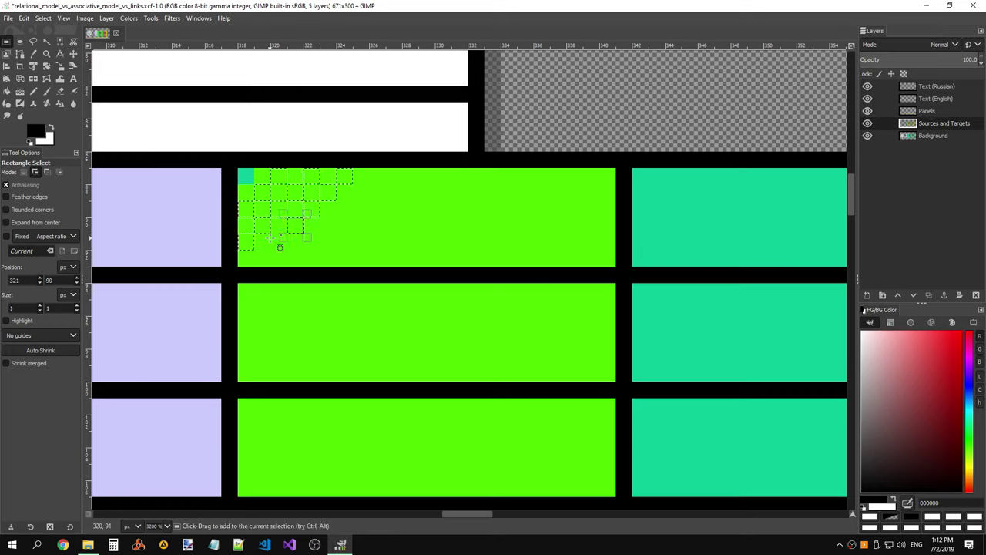
pyautogui.keyDown('shift'); pyautogui.click(271, 239); pyautogui.keyUp('shift')
pyautogui.keyDown('shift'); pyautogui.click(264, 267); pyautogui.keyUp('shift')
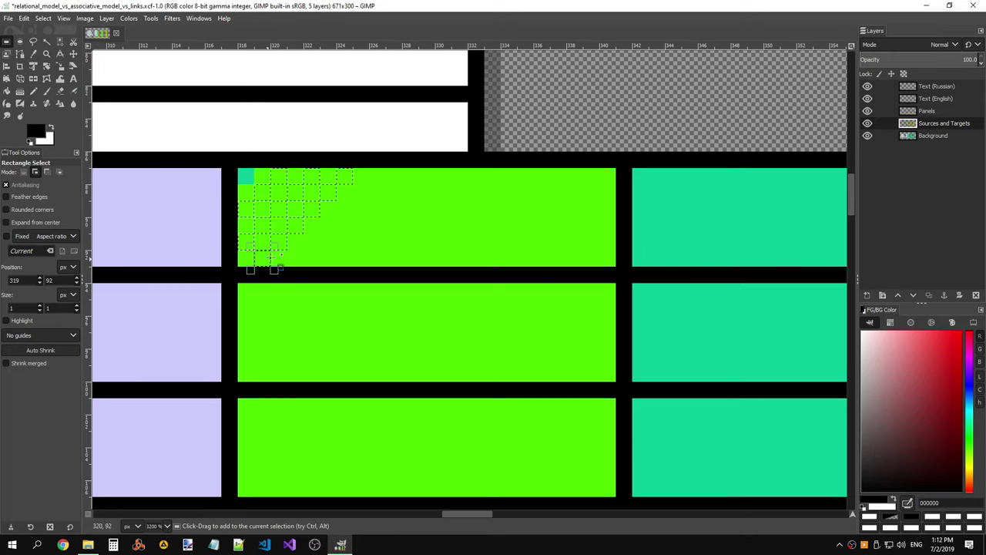
pyautogui.keyDown('shift'); pyautogui.click(313, 228); pyautogui.keyUp('shift')
pyautogui.keyDown('shift'); pyautogui.click(347, 210); pyautogui.keyUp('shift')
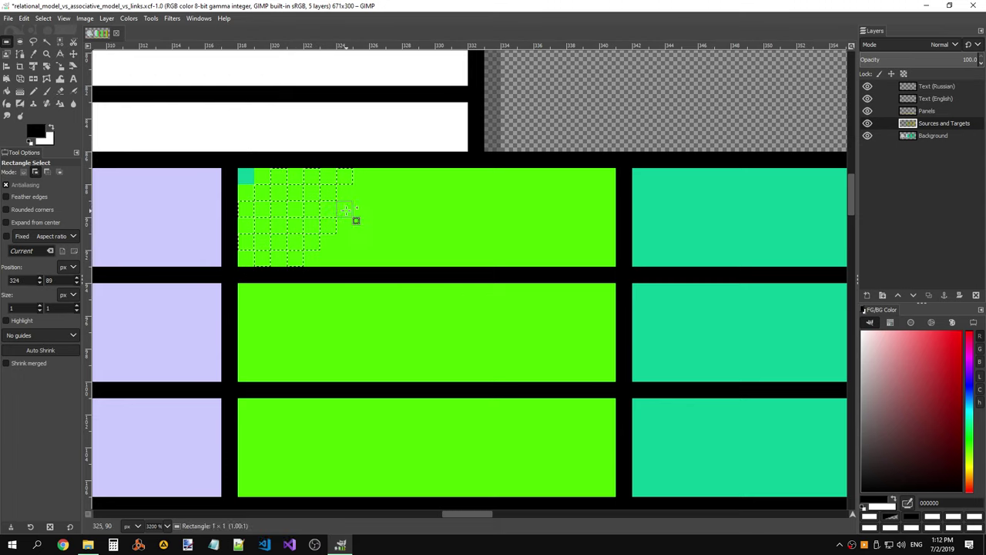
pyautogui.keyDown('shift'); pyautogui.click(364, 187); pyautogui.keyUp('shift')
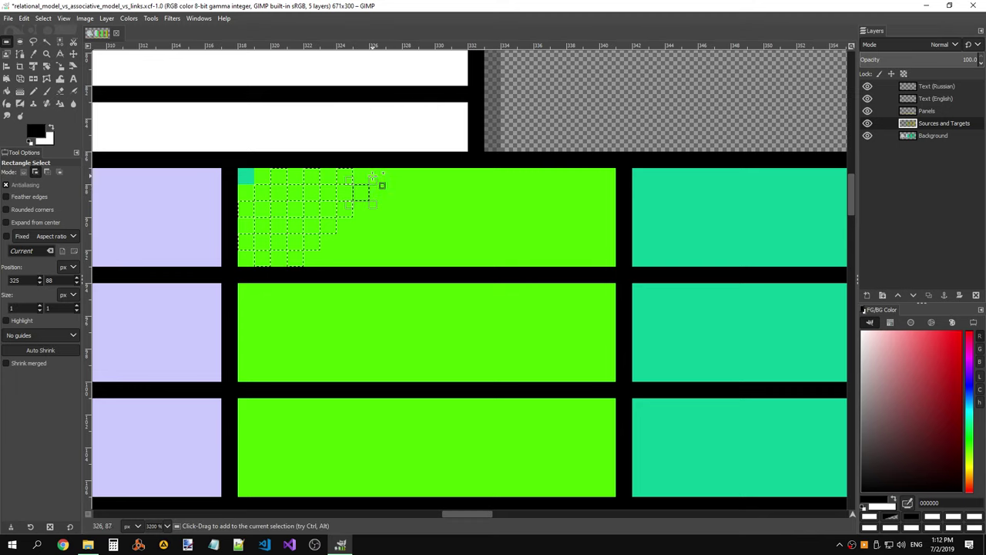
pyautogui.keyDown('shift'); pyautogui.click(373, 177); pyautogui.keyUp('shift')
pyautogui.keyDown('shift'); pyautogui.click(393, 190); pyautogui.keyUp('shift')
pyautogui.keyDown('shift'); pyautogui.click(373, 206); pyautogui.keyUp('shift')
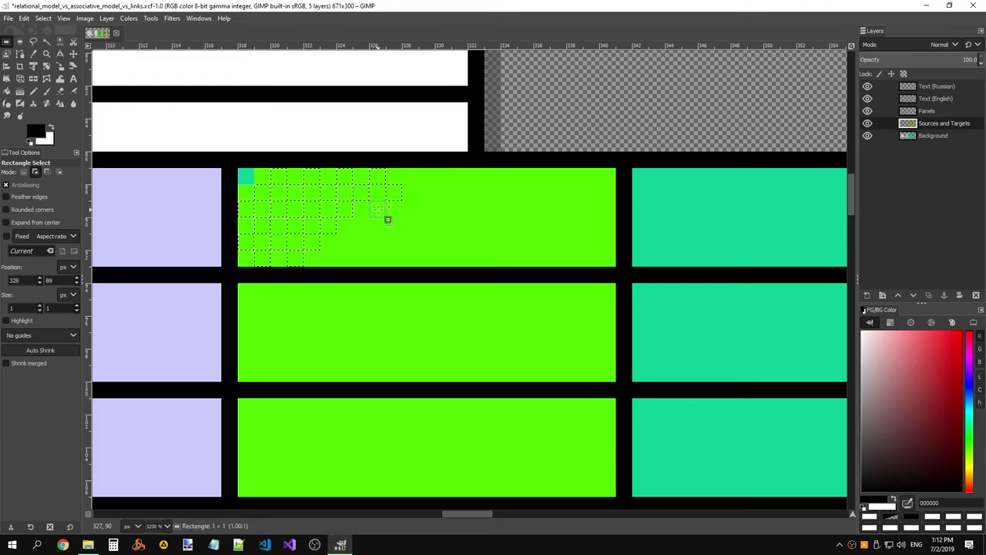
pyautogui.keyDown('shift'); pyautogui.click(364, 232); pyautogui.keyUp('shift')
pyautogui.keyDown('shift'); pyautogui.click(349, 249); pyautogui.keyUp('shift')
pyautogui.keyDown('shift'); pyautogui.click(331, 260); pyautogui.keyUp('shift')
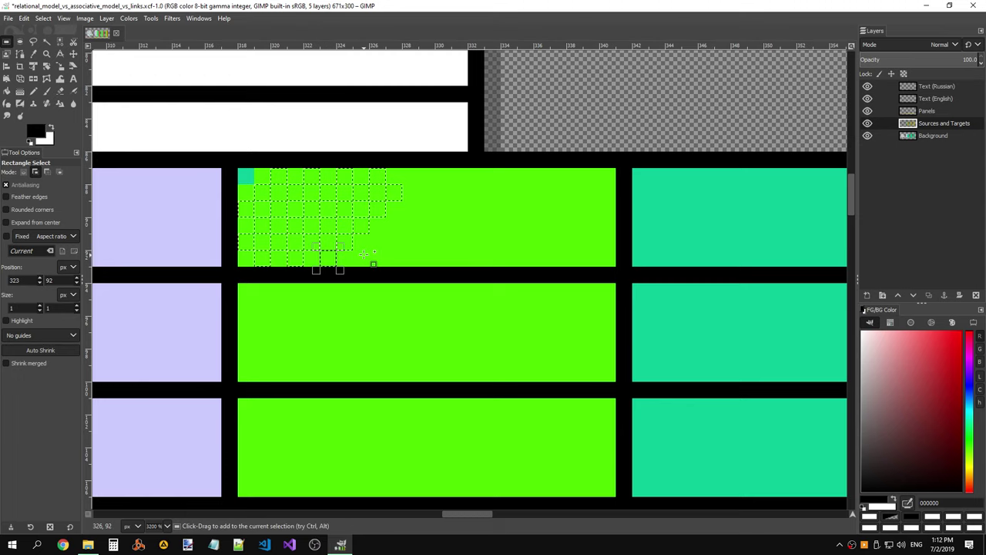
pyautogui.keyDown('shift'); pyautogui.click(359, 256); pyautogui.keyUp('shift')
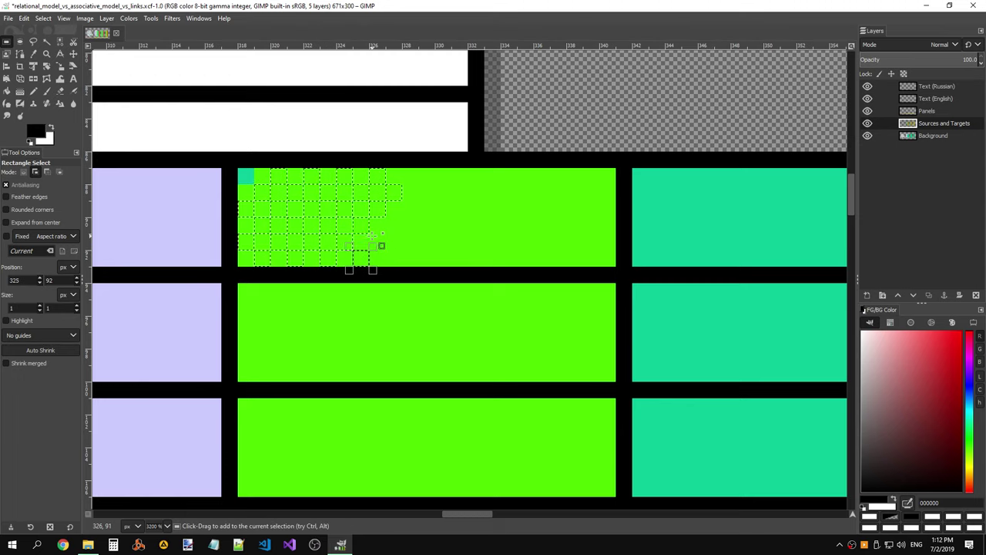
pyautogui.keyDown('shift'); pyautogui.click(372, 236); pyautogui.keyUp('shift')
pyautogui.keyDown('shift'); pyautogui.click(399, 229); pyautogui.keyUp('shift')
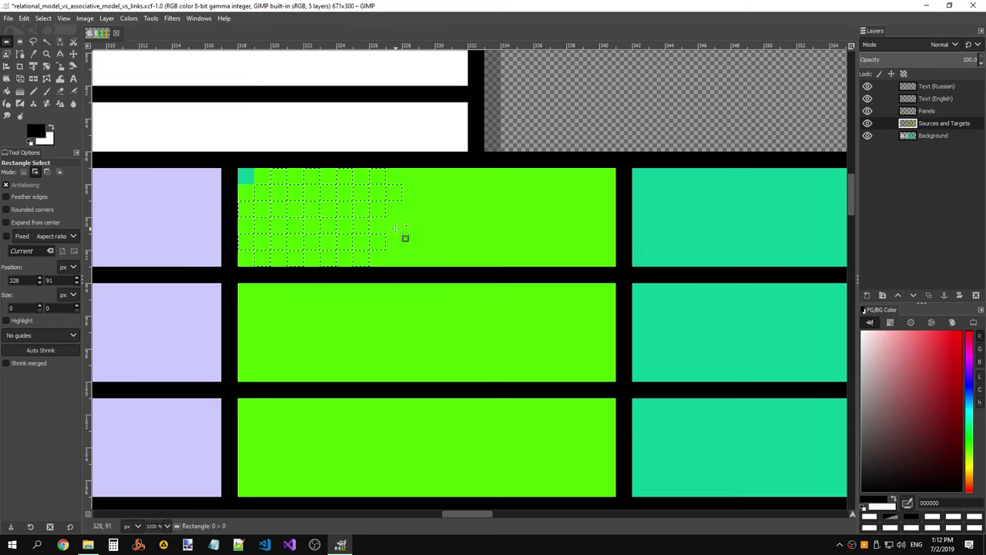
pyautogui.keyDown('shift'); pyautogui.click(410, 210); pyautogui.keyUp('shift')
pyautogui.keyDown('shift'); pyautogui.click(426, 192); pyautogui.keyUp('shift')
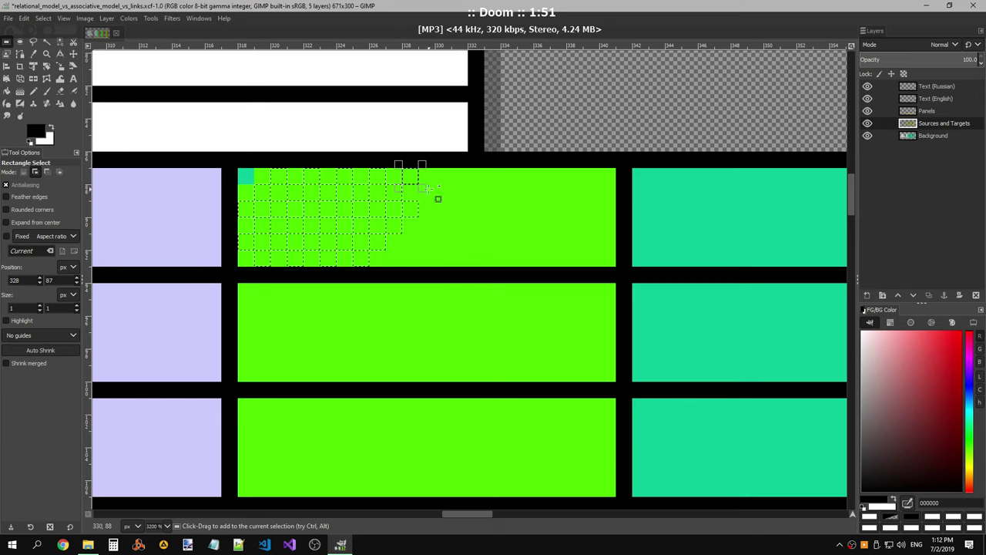
pyautogui.keyDown('shift'); pyautogui.click(407, 233); pyautogui.keyUp('shift')
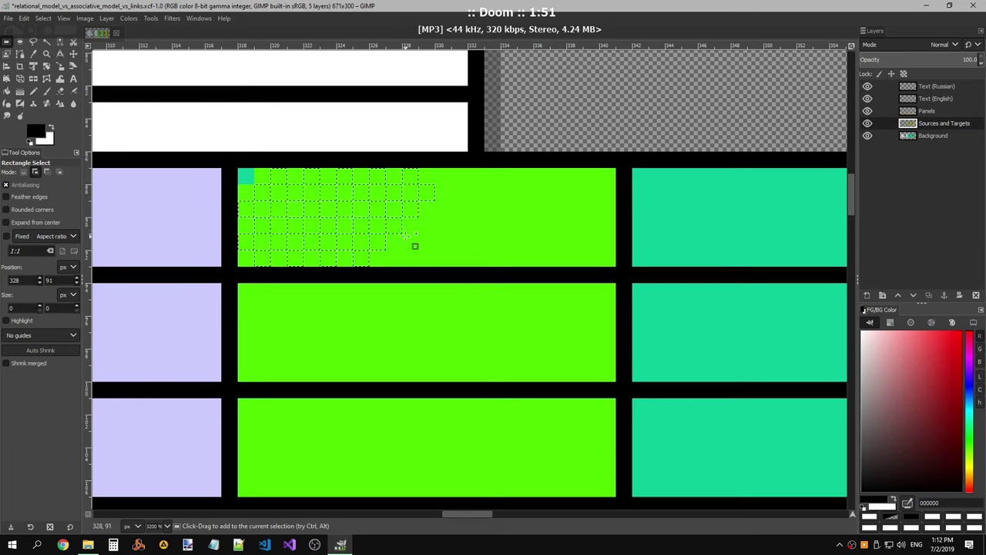
# - Add alternating pixels from 327,92 to 336,91 to the checkerboard selection
pyautogui.moveTo(391, 254); pyautogui.dragTo(405, 268)
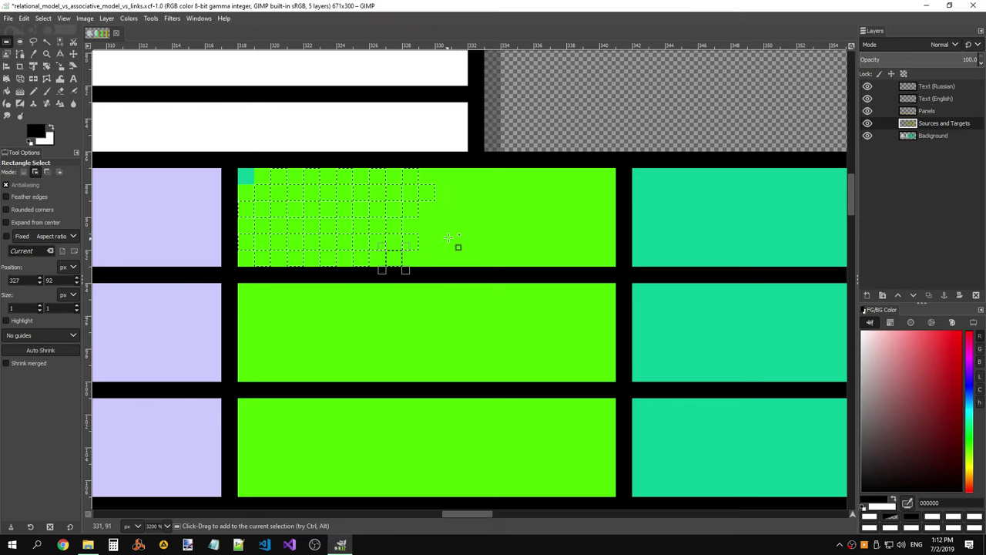
pyautogui.moveTo(421, 221)
pyautogui.mouseDown()
pyautogui.moveTo(436, 235)
pyautogui.moveTo(452, 208)
pyautogui.mouseUp()
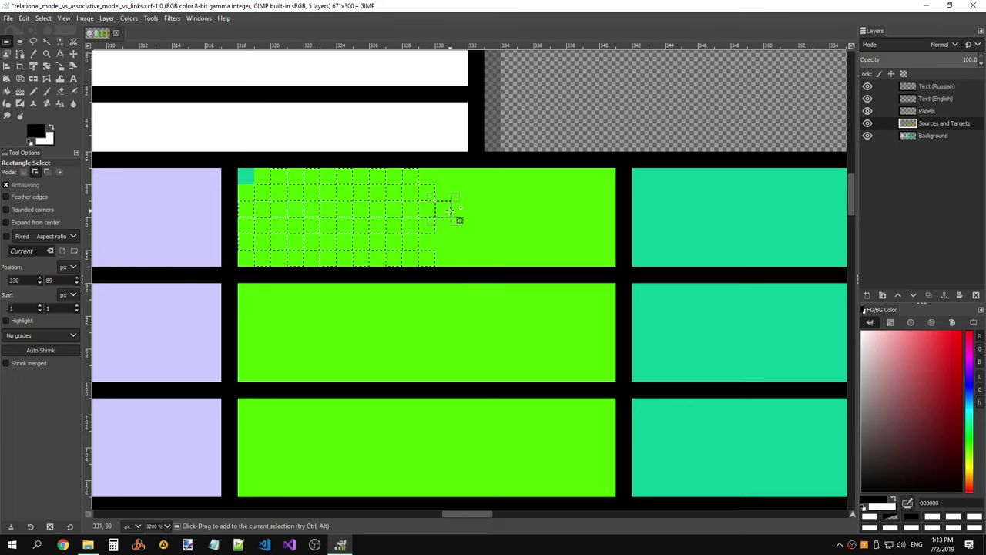
pyautogui.moveTo(437, 171)
pyautogui.mouseDown()
pyautogui.moveTo(468, 202)
pyautogui.moveTo(469, 268)
pyautogui.mouseUp()
pyautogui.click(467, 173)
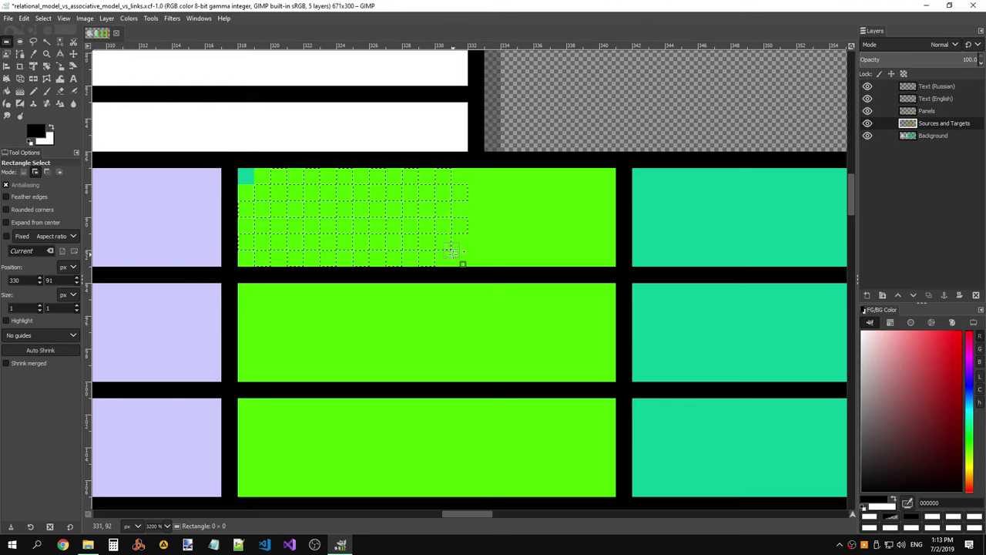
pyautogui.moveTo(470, 235); pyautogui.dragTo(486, 251)
pyautogui.moveTo(470, 219)
pyautogui.mouseDown()
pyautogui.moveTo(486, 235)
pyautogui.moveTo(486, 219)
pyautogui.mouseUp()
pyautogui.moveTo(470, 186)
pyautogui.mouseDown()
pyautogui.moveTo(486, 202)
pyautogui.moveTo(486, 187)
pyautogui.moveTo(502, 187)
pyautogui.moveTo(502, 267)
pyautogui.moveTo(517, 252)
pyautogui.mouseUp()
pyautogui.click(511, 214)
pyautogui.moveTo(502, 186)
pyautogui.mouseDown()
pyautogui.moveTo(518, 203)
pyautogui.moveTo(518, 187)
pyautogui.moveTo(530, 215)
pyautogui.mouseUp()
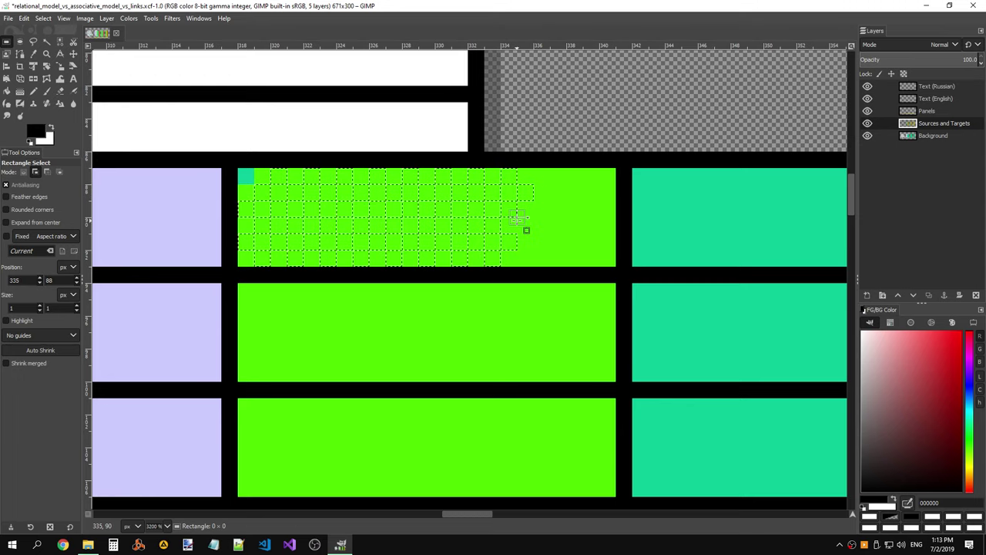
pyautogui.click(529, 231)
pyautogui.moveTo(532, 253); pyautogui.dragTo(515, 268)
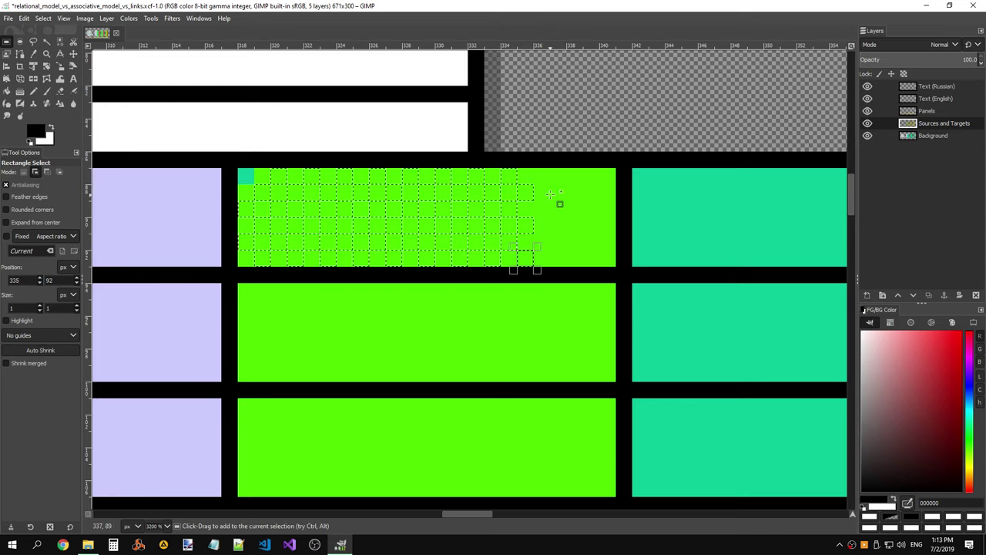
# - Finish the checkerboard selection with alternating pixels up to the cell's right edge
pyautogui.moveTo(550, 208); pyautogui.dragTo(543, 178)
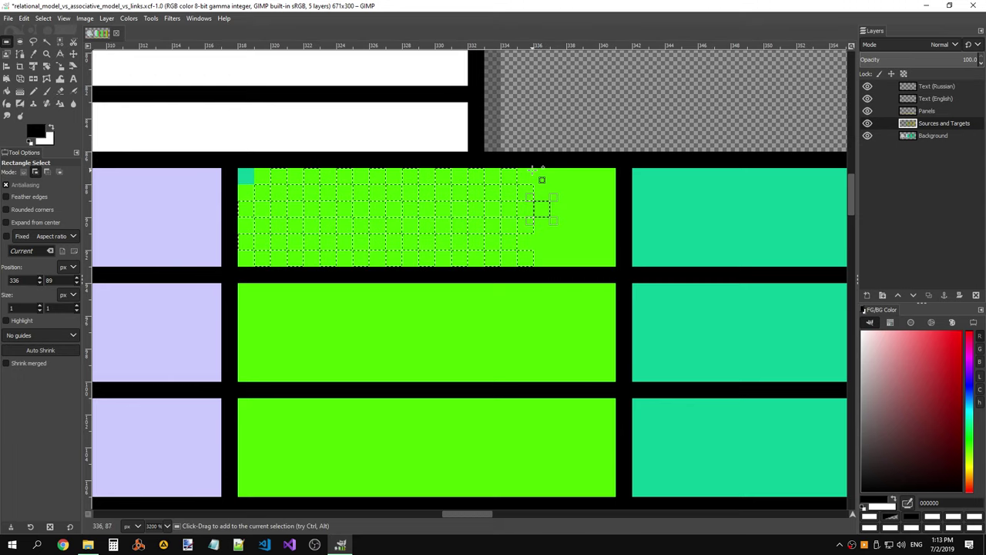
pyautogui.click(538, 240)
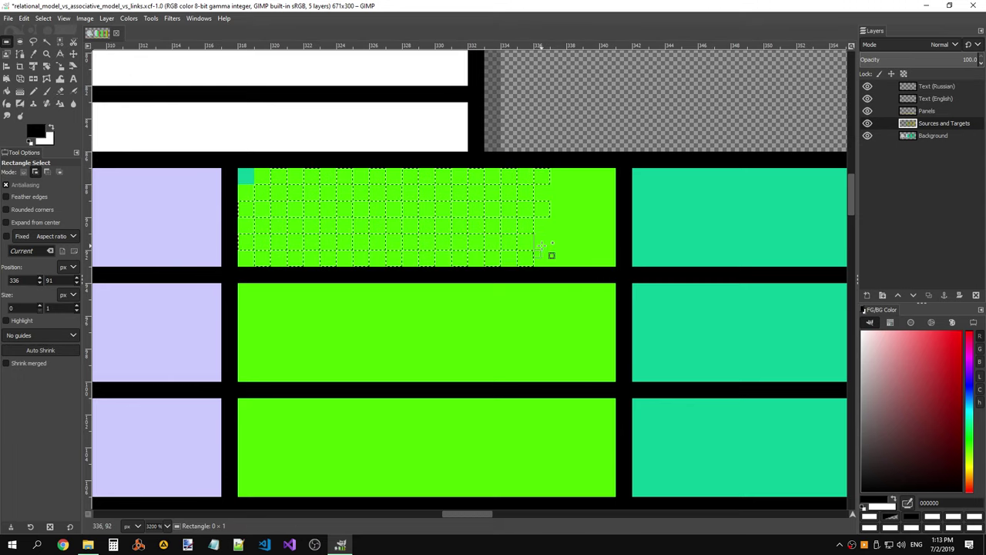
pyautogui.click(552, 250)
pyautogui.moveTo(566, 262); pyautogui.dragTo(565, 260)
pyautogui.click(552, 223)
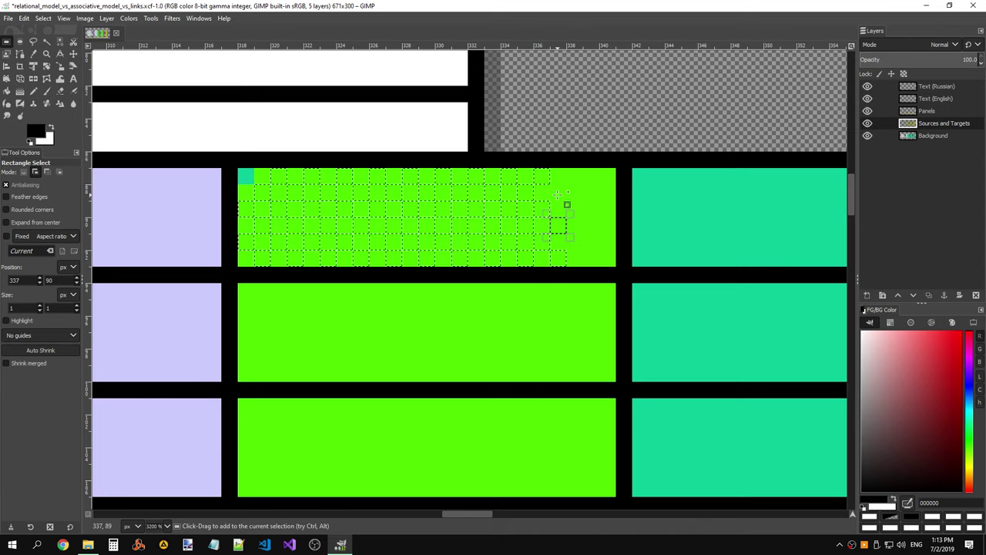
pyautogui.click(566, 193)
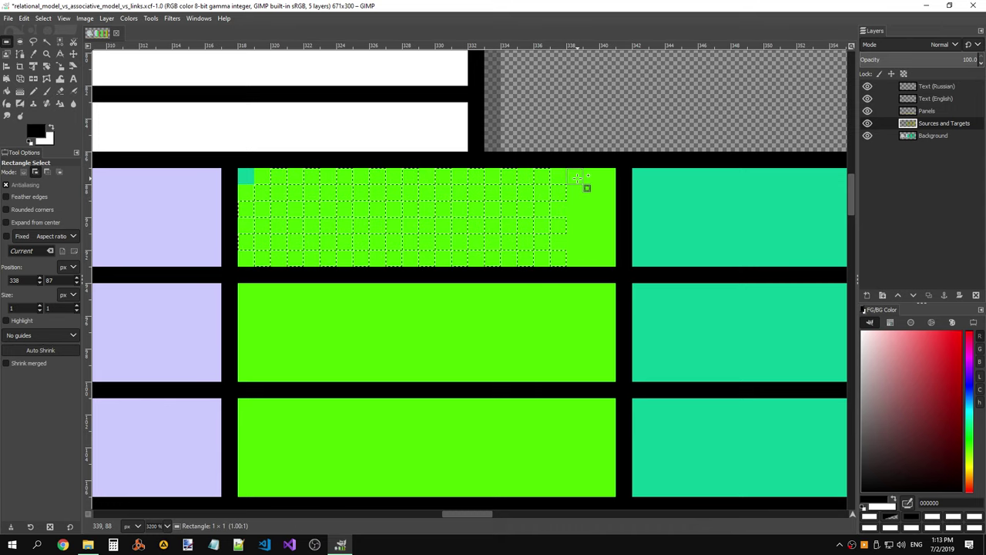
pyautogui.click(591, 194)
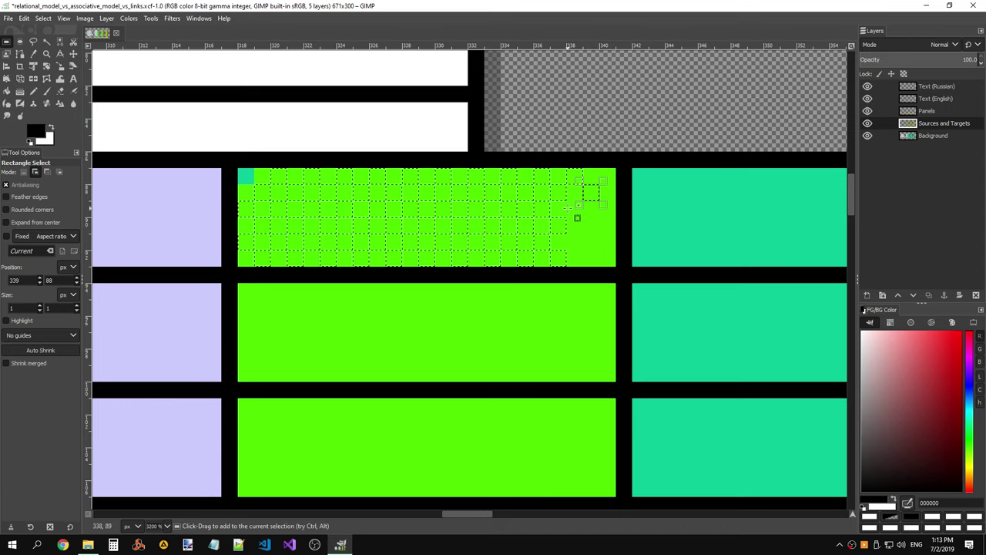
pyautogui.click(569, 244)
pyautogui.click(587, 222)
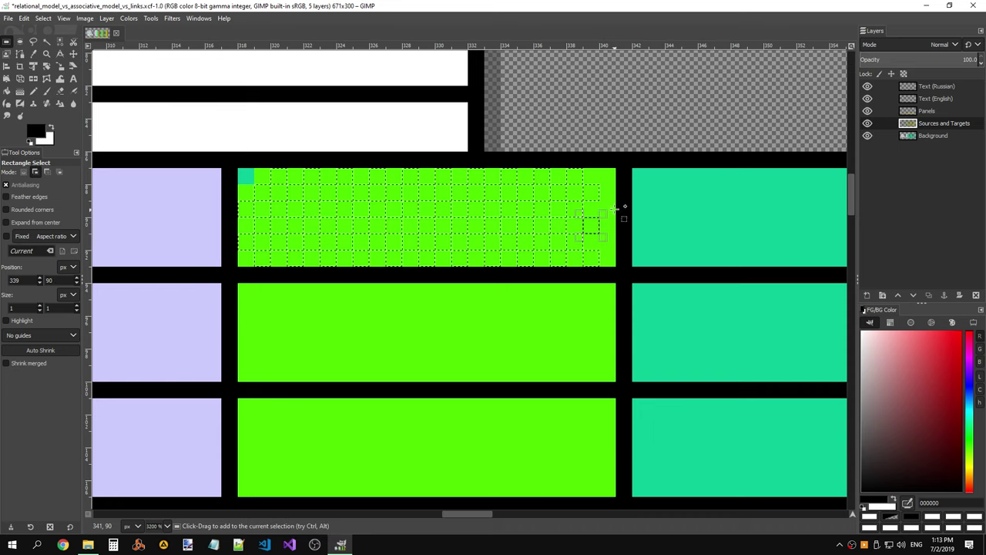
pyautogui.click(614, 177)
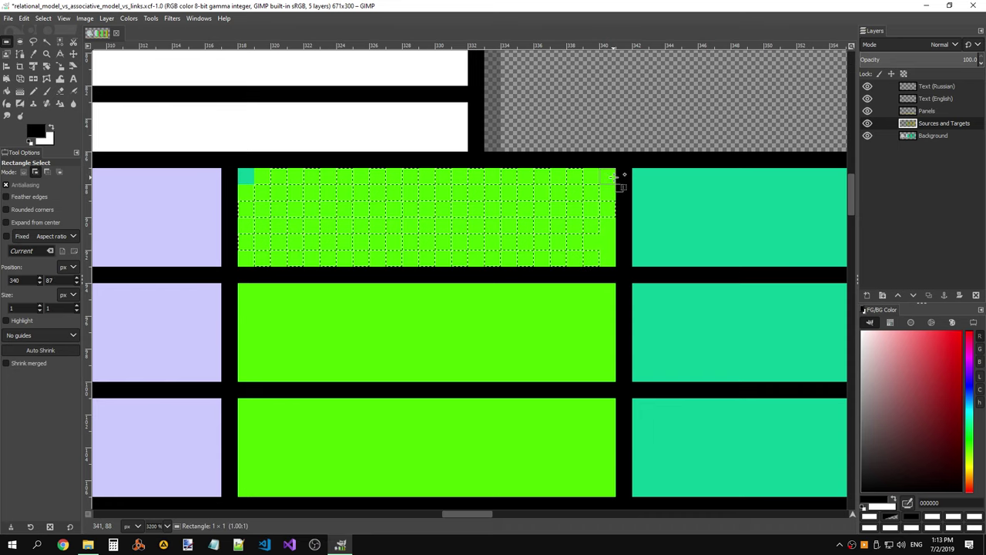
pyautogui.click(607, 241)
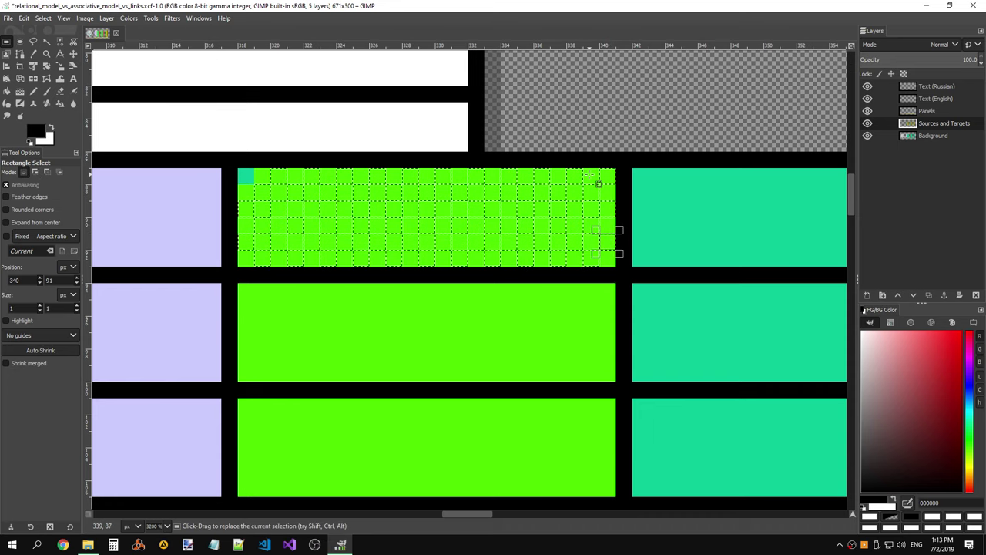
# - Delete the selected pixels to form a green-and-teal checkerboard, then deselect and check the result
pyautogui.press('Delete')
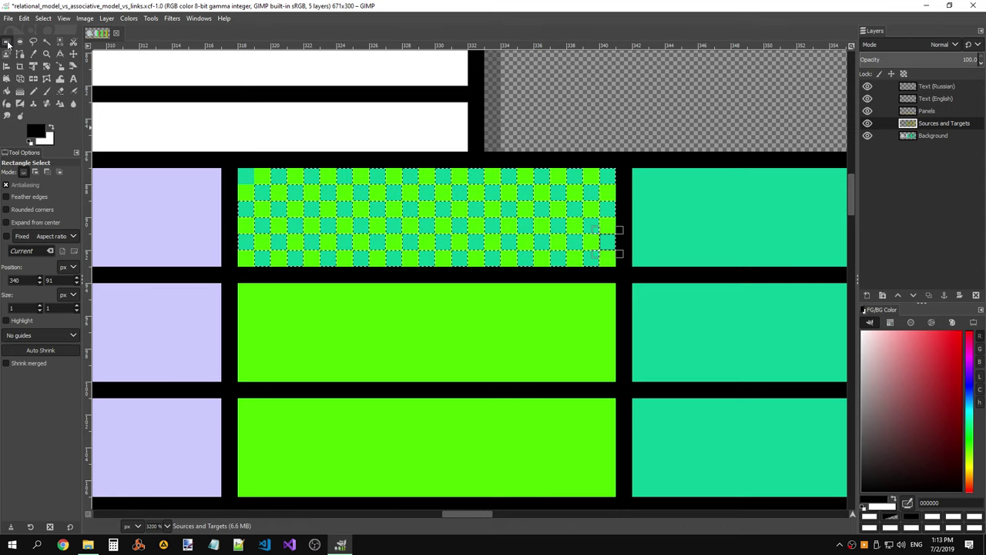
pyautogui.click(344, 149)
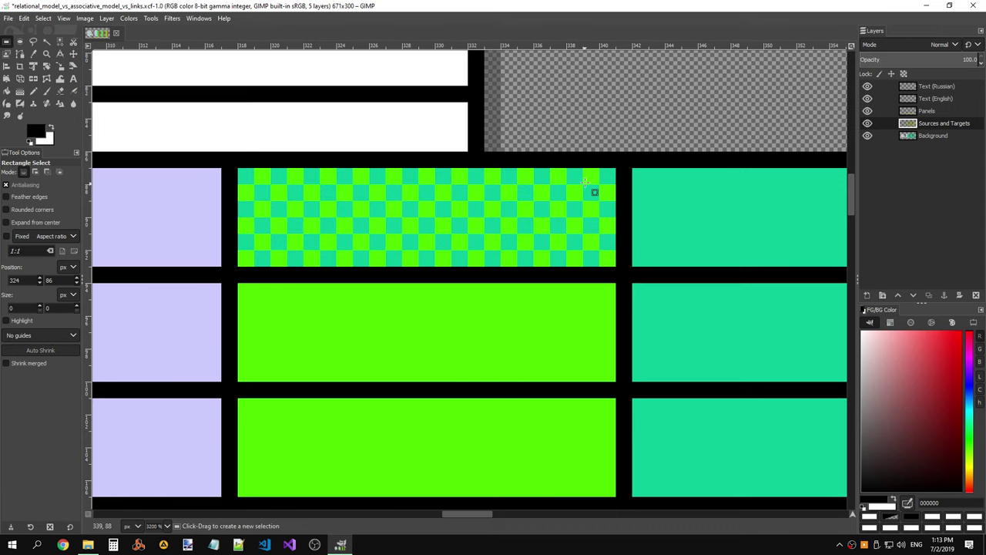
pyautogui.keyDown('ctrl'); pyautogui.scroll(-6, 586, 182); pyautogui.keyUp('ctrl')
pyautogui.keyDown('ctrl'); pyautogui.scroll(-4, 585, 181); pyautogui.keyUp('ctrl')
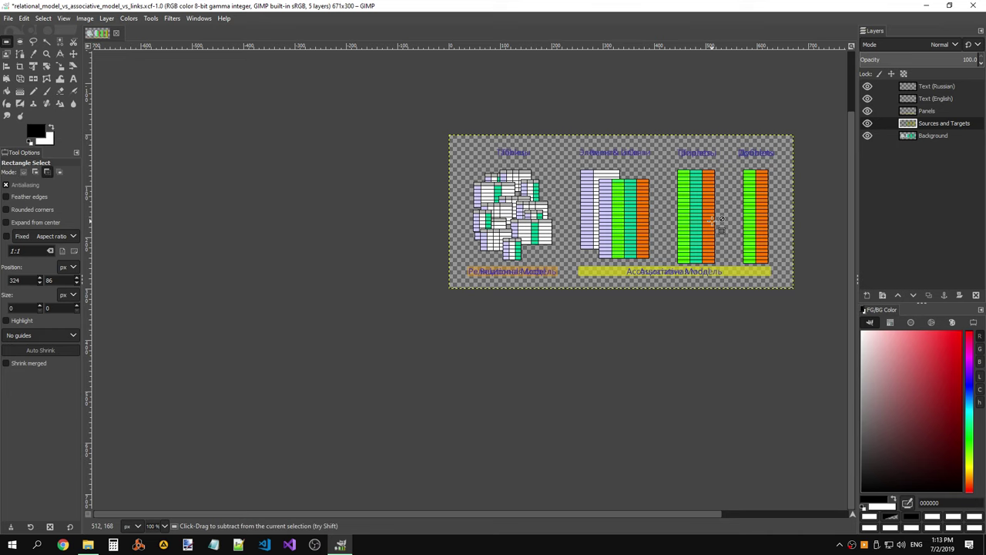
pyautogui.keyDown('ctrl'); pyautogui.scroll(1, 719, 222); pyautogui.keyUp('ctrl')
pyautogui.hscroll(2, 586, 192)
pyautogui.keyDown('ctrl'); pyautogui.scroll(4, 469, 162); pyautogui.keyUp('ctrl')
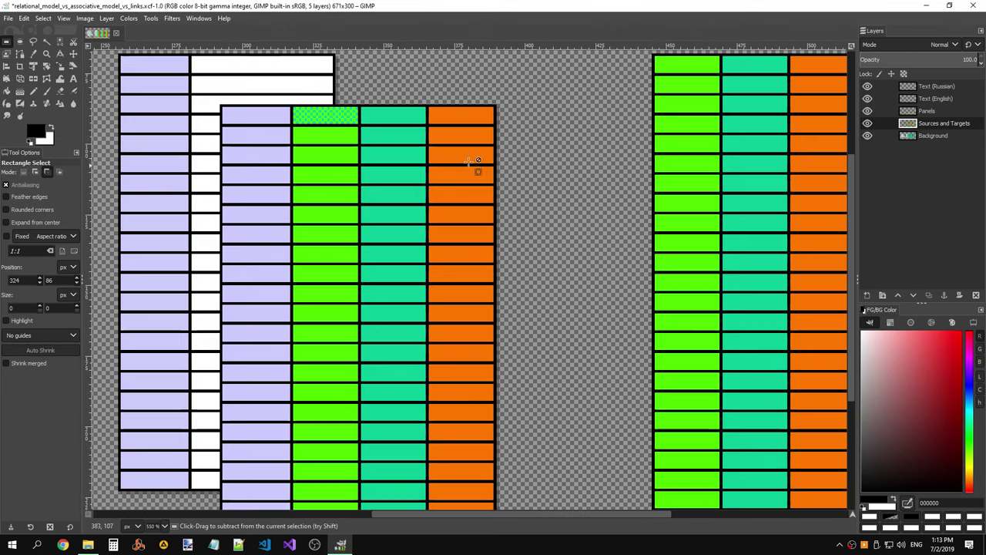
pyautogui.keyDown('ctrl'); pyautogui.scroll(-5, 468, 162); pyautogui.keyUp('ctrl')
# - Copy the checkered top cell and paste it over the second green cell below
pyautogui.keyDown('ctrl'); pyautogui.scroll(5, 336, 106); pyautogui.keyUp('ctrl')
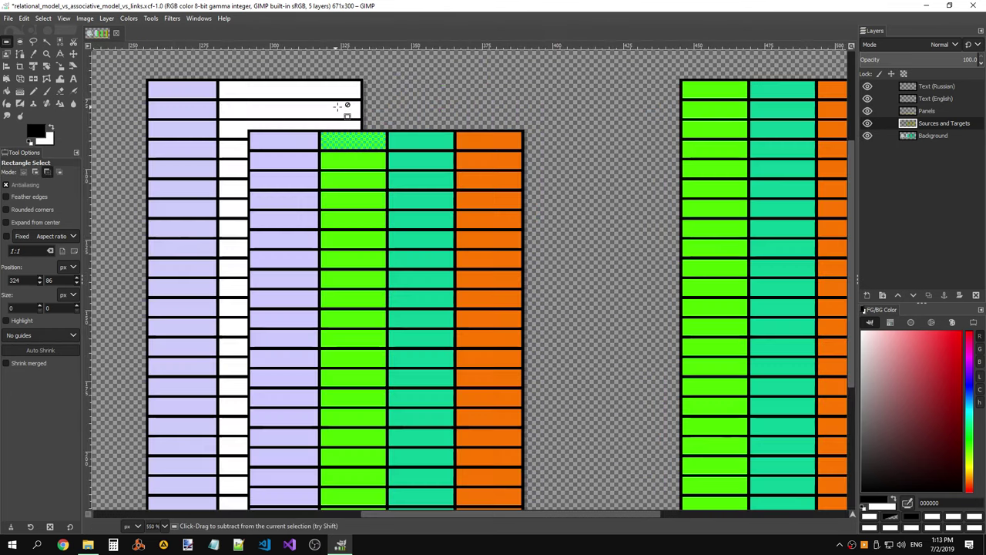
pyautogui.keyDown('ctrl'); pyautogui.scroll(2, 337, 107); pyautogui.keyUp('ctrl')
pyautogui.keyDown('ctrl'); pyautogui.scroll(3, 370, 154); pyautogui.keyUp('ctrl')
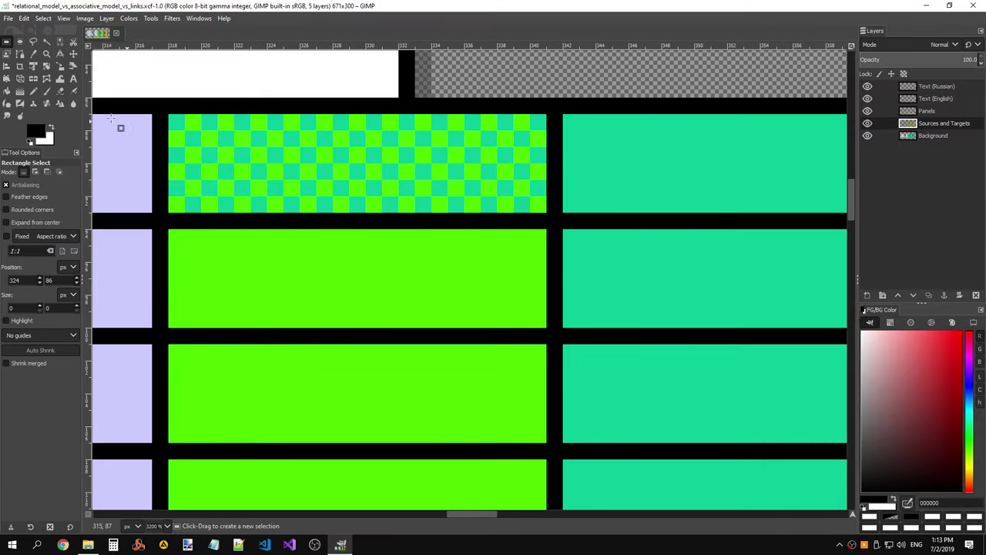
pyautogui.moveTo(173, 117)
pyautogui.mouseDown()
pyautogui.moveTo(210, 147)
pyautogui.moveTo(543, 211)
pyautogui.mouseUp()
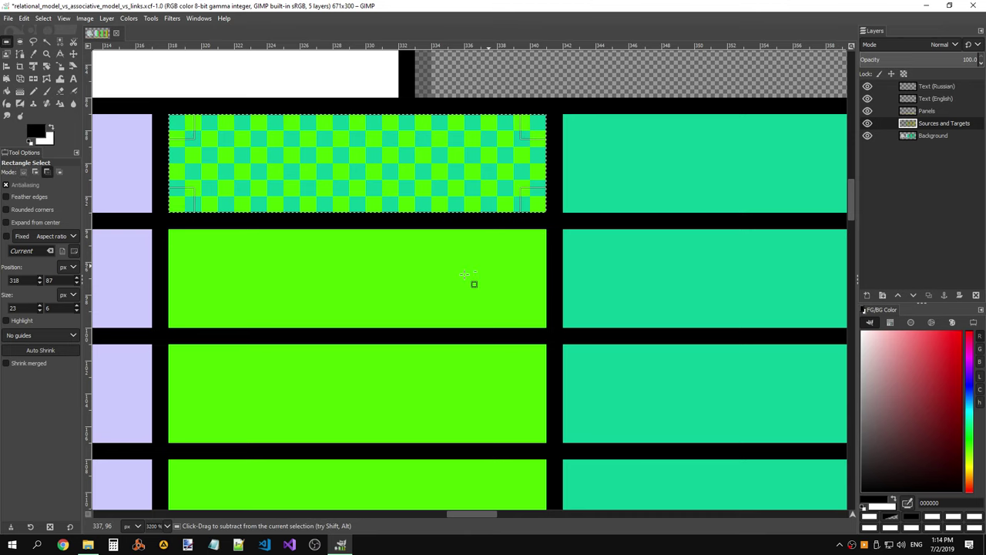
pyautogui.hotkey('ctrl', 'c')
pyautogui.moveTo(170, 230); pyautogui.dragTo(546, 329)
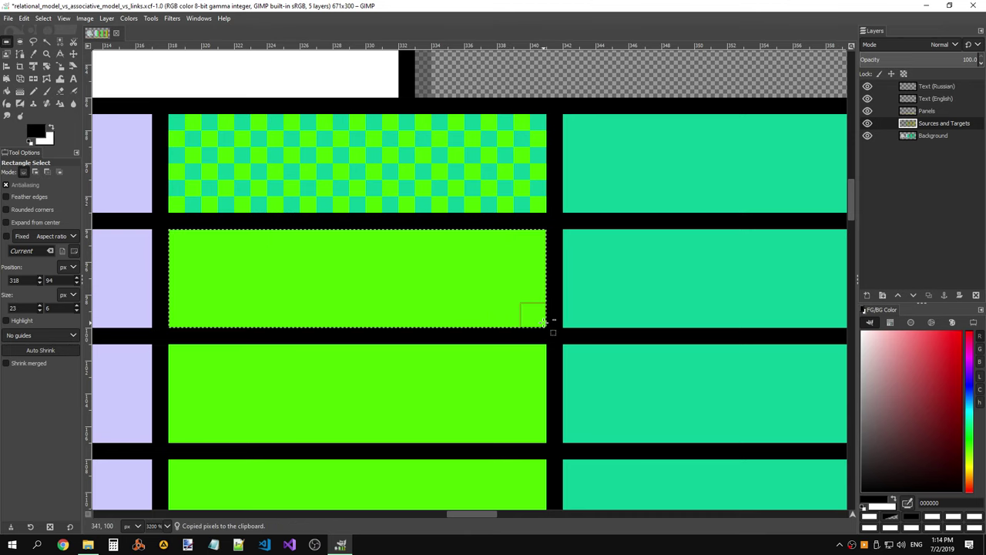
pyautogui.hotkey('ctrl', 'v')
pyautogui.click(524, 312)
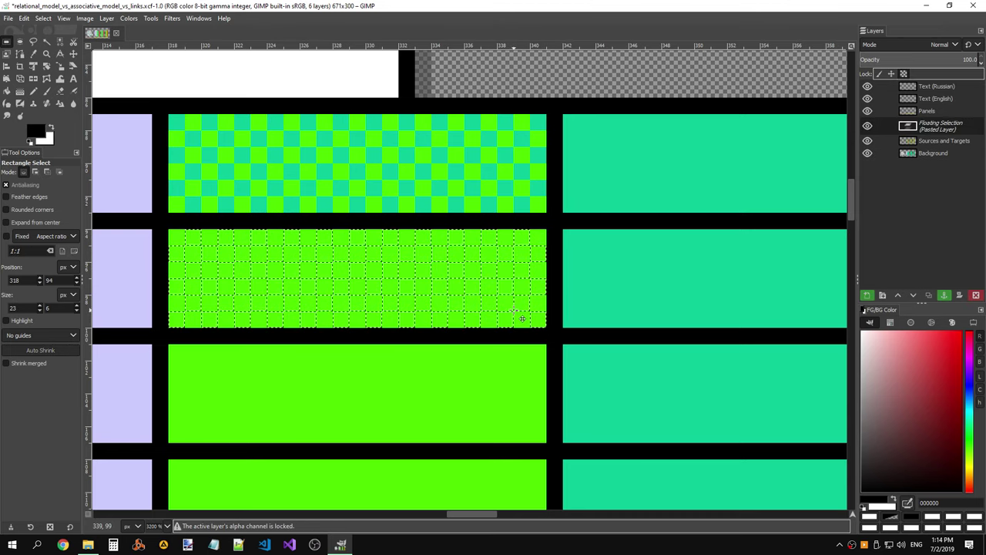
pyautogui.scroll(-4, 406, 202)
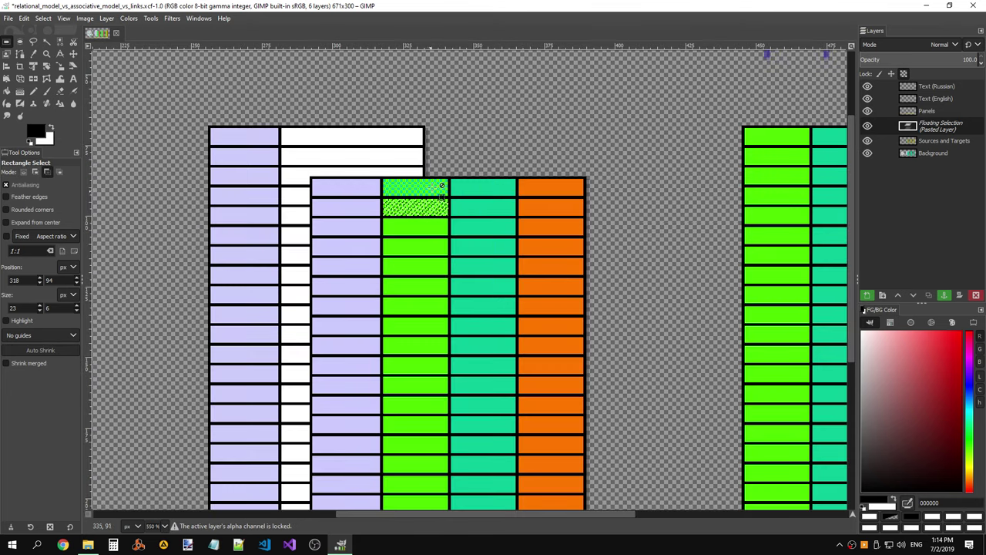
pyautogui.scroll(-4, 407, 201)
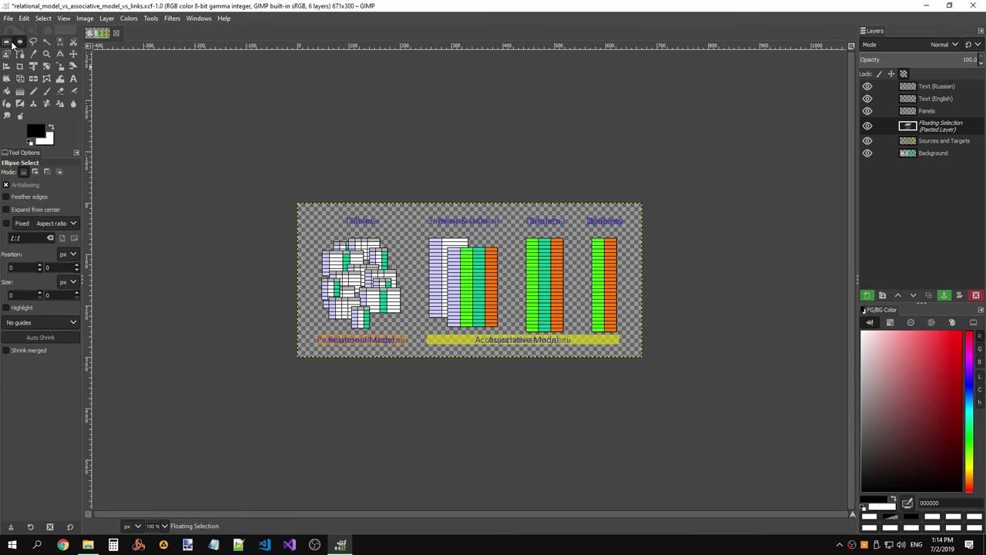
# - Anchor the pasted checkerboard and start selecting the green column below it
pyautogui.press('4')
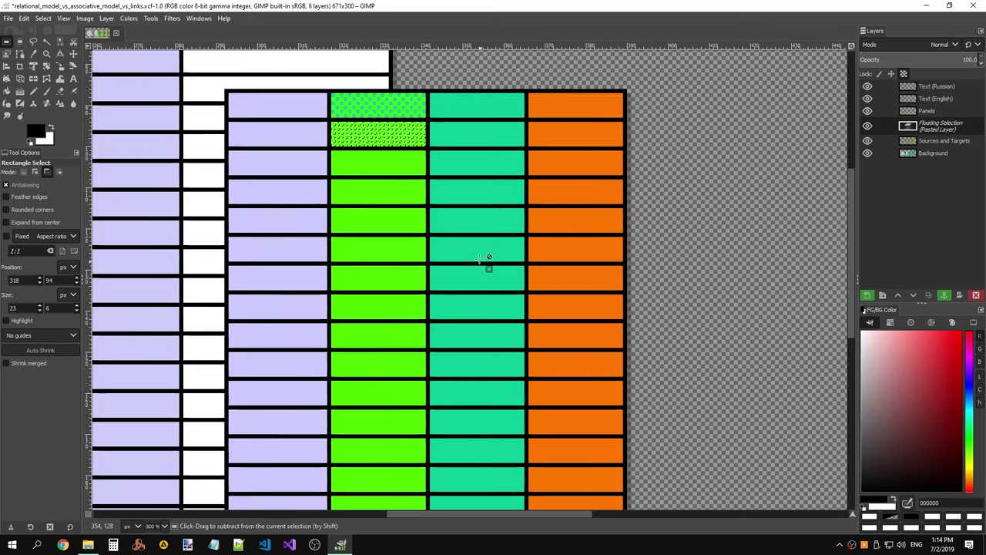
pyautogui.click(337, 160)
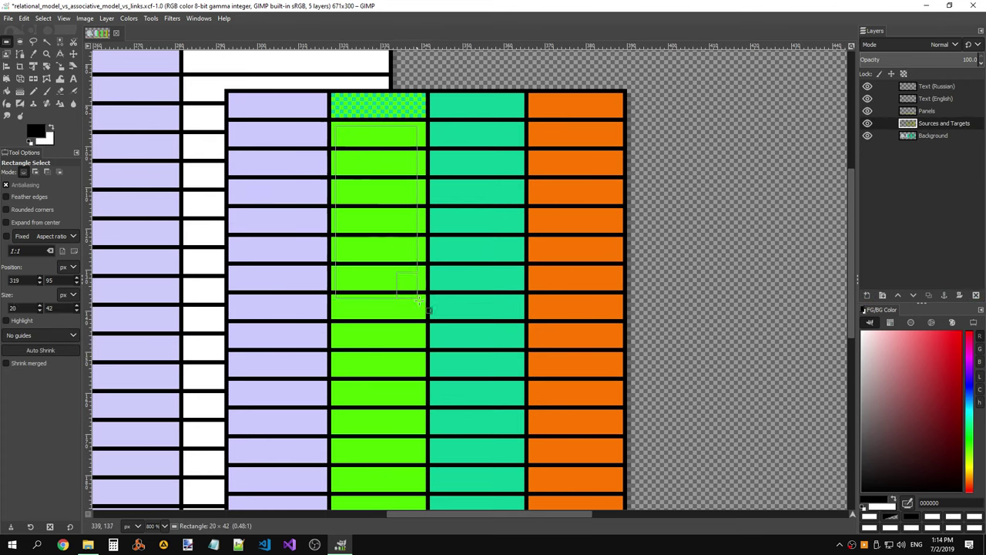
pyautogui.moveTo(331, 121); pyautogui.dragTo(425, 276)
pyautogui.click(348, 144)
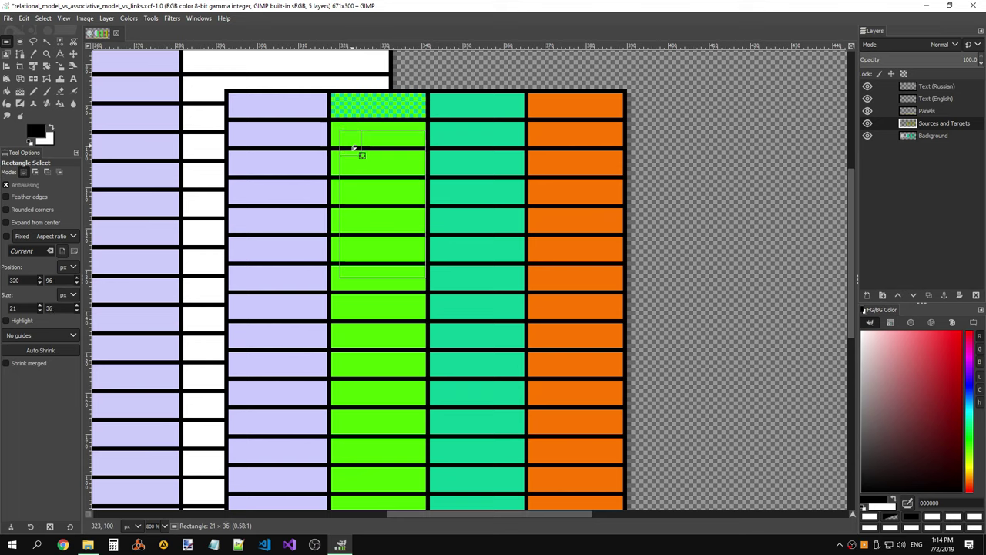
pyautogui.moveTo(422, 275); pyautogui.dragTo(417, 411)
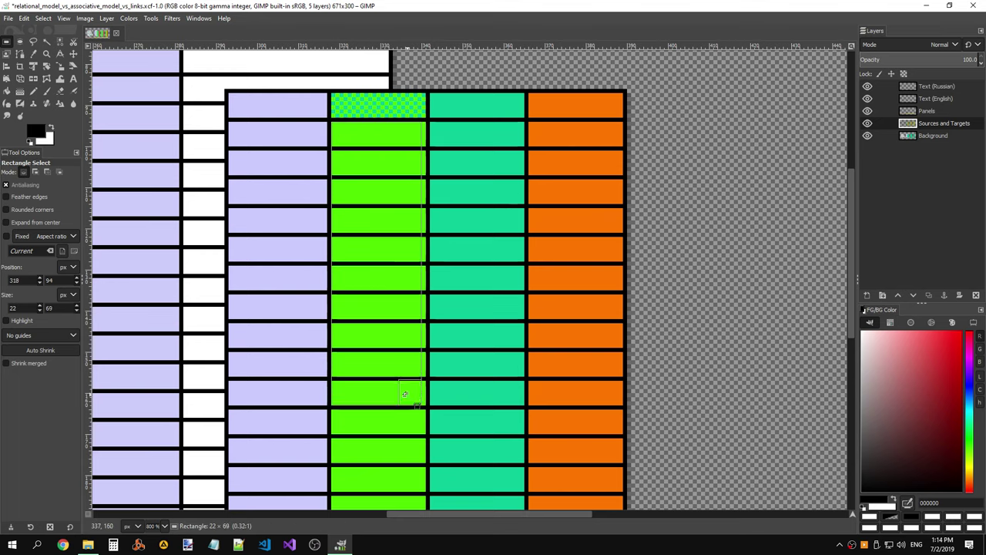
pyautogui.scroll(-5, 435, 292)
pyautogui.scroll(3, 436, 291)
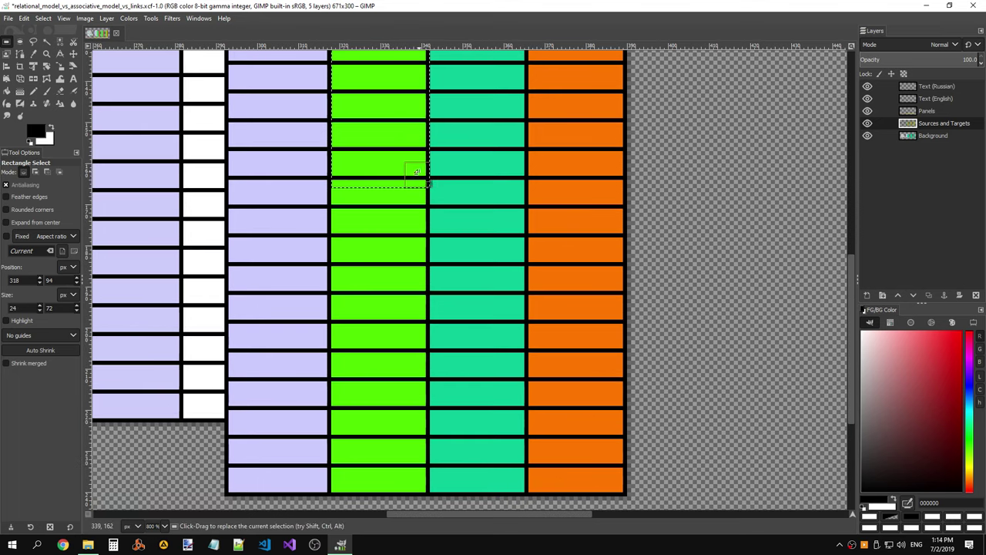
# - Extend the selection down the whole green column and clear it to teal
pyautogui.moveTo(414, 169); pyautogui.dragTo(416, 474)
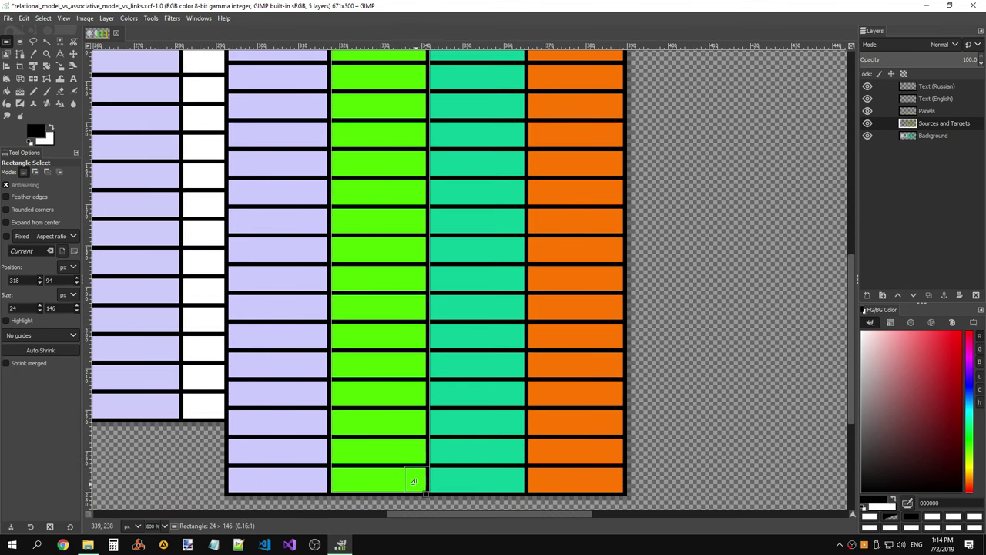
pyautogui.scroll(5, 402, 297)
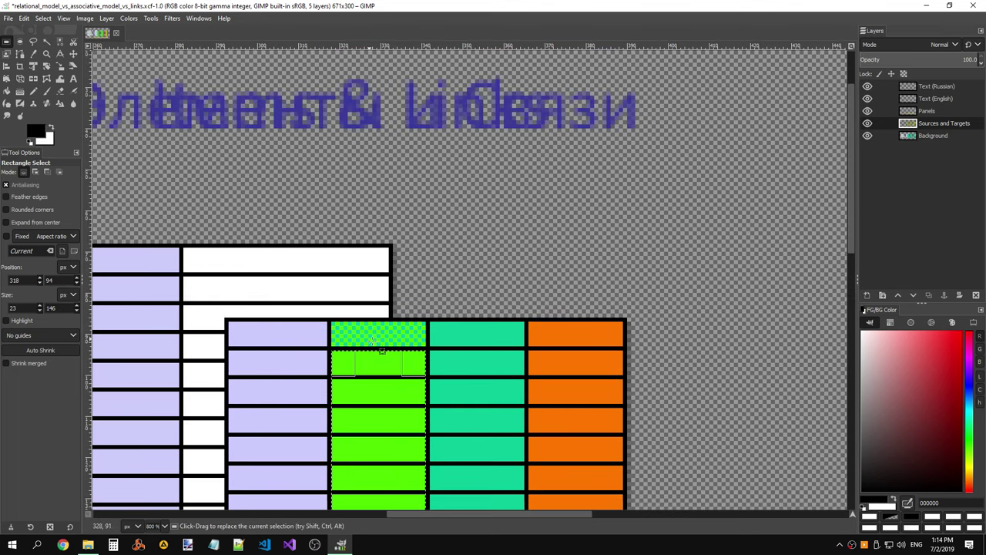
pyautogui.scroll(-5, 382, 350)
pyautogui.scroll(-3, 501, 308)
pyautogui.hotkey('ctrl', 'v')
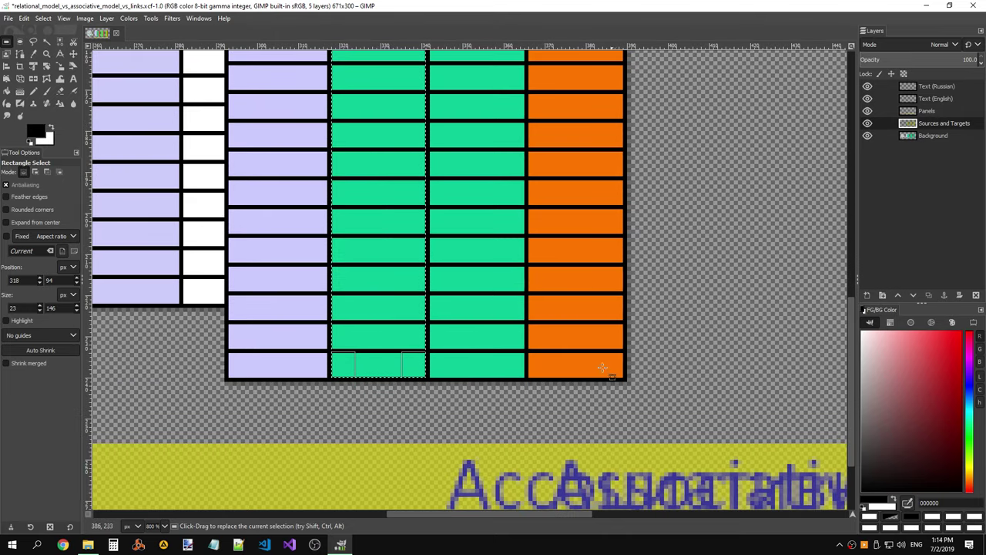
pyautogui.scroll(-2, 510, 506)
pyautogui.scroll(-2, 601, 512)
pyautogui.scroll(-2, 601, 511)
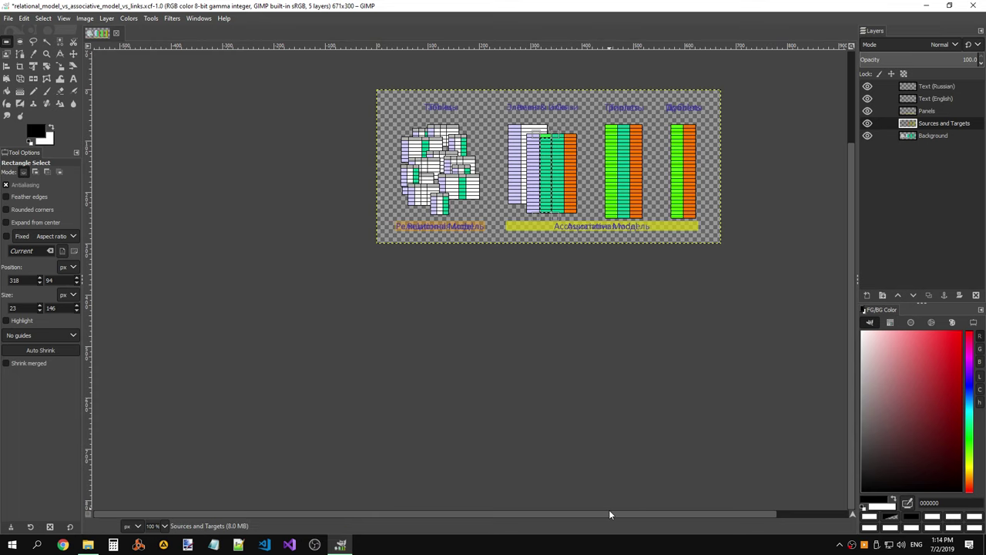
# - Select and clear the Triplets panel's green column to teal
pyautogui.click(652, 515)
pyautogui.scroll(-1, 447, 142)
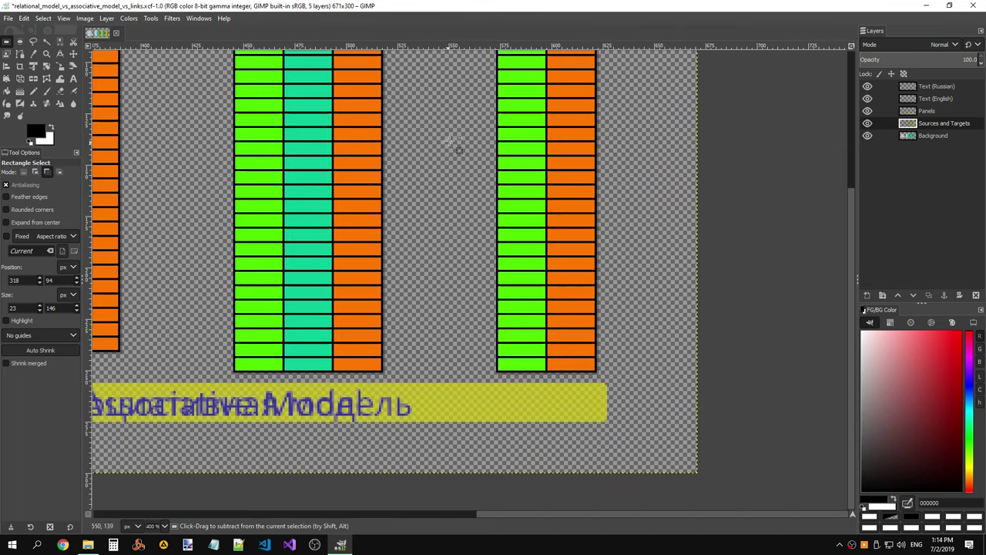
pyautogui.moveTo(235, 114); pyautogui.dragTo(283, 484)
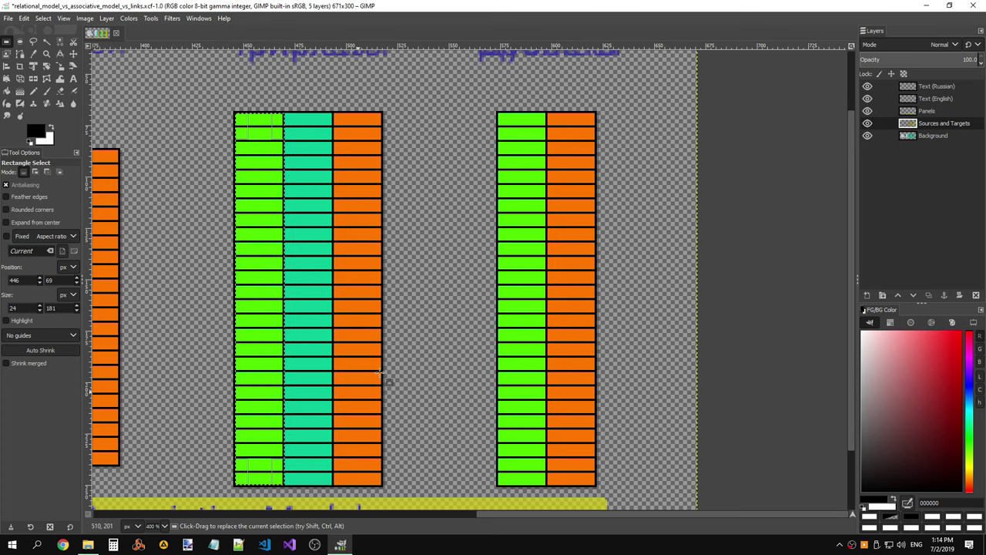
pyautogui.press('Delete')
# - Select the full lime-green column of the Doublets panel
pyautogui.moveTo(498, 114); pyautogui.dragTo(540, 356)
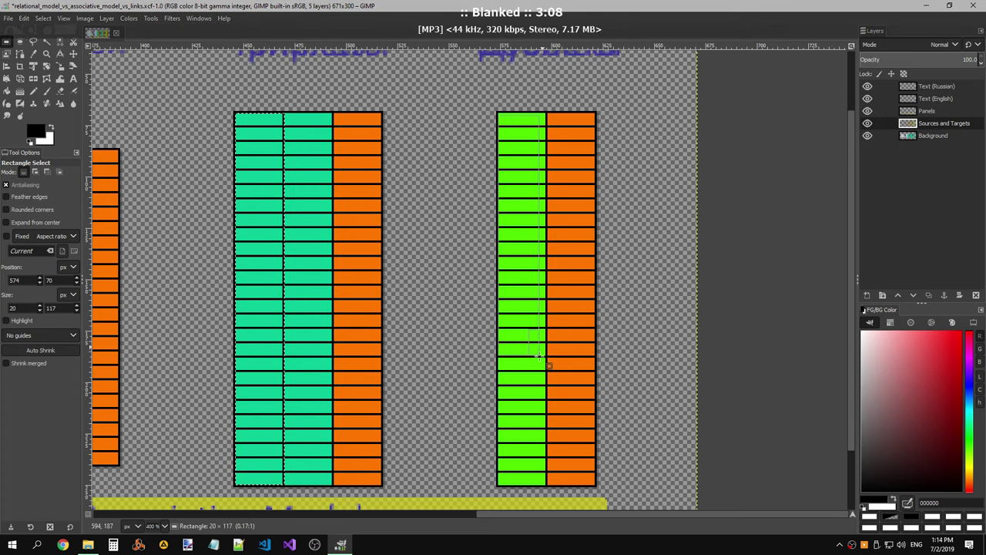
pyautogui.click(498, 107)
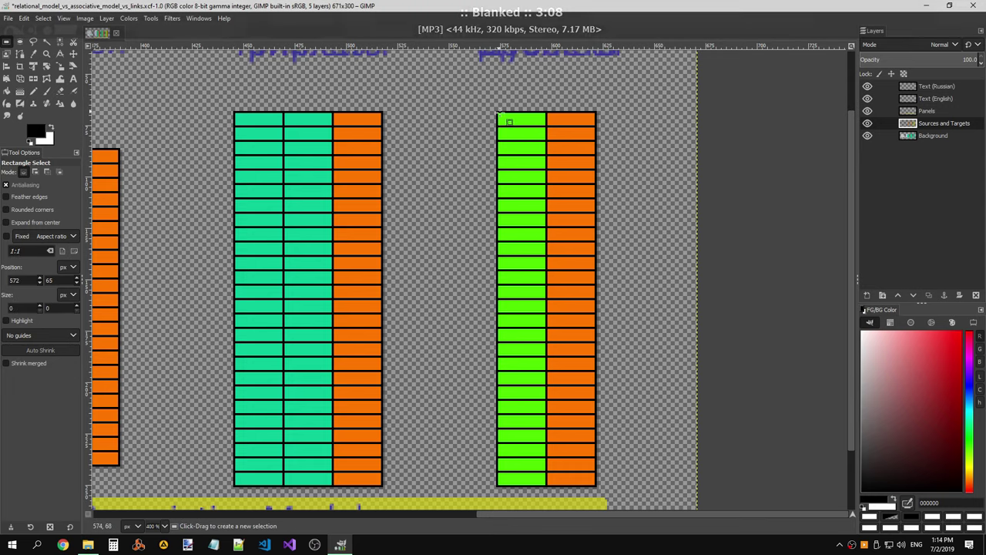
pyautogui.moveTo(499, 113); pyautogui.dragTo(543, 354)
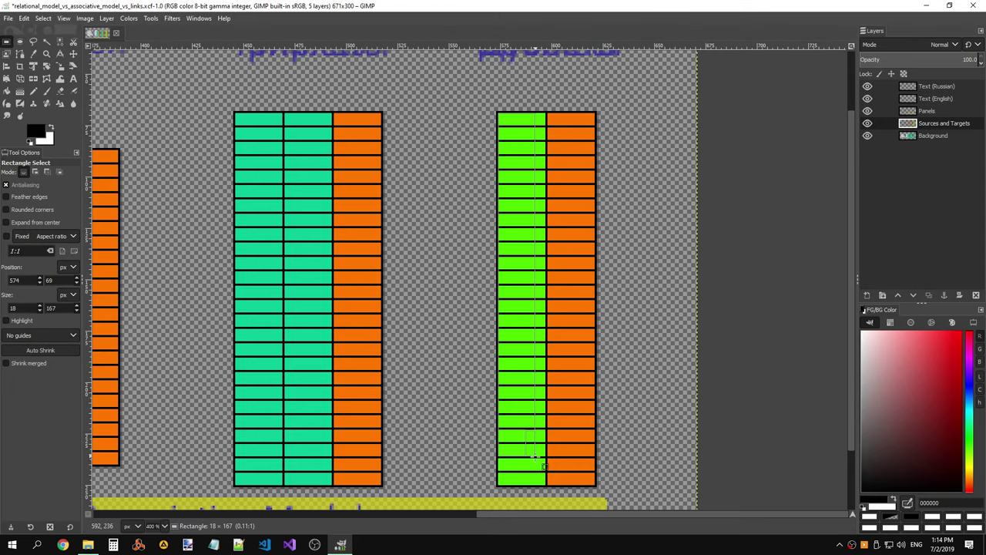
pyautogui.moveTo(544, 484); pyautogui.dragTo(546, 485)
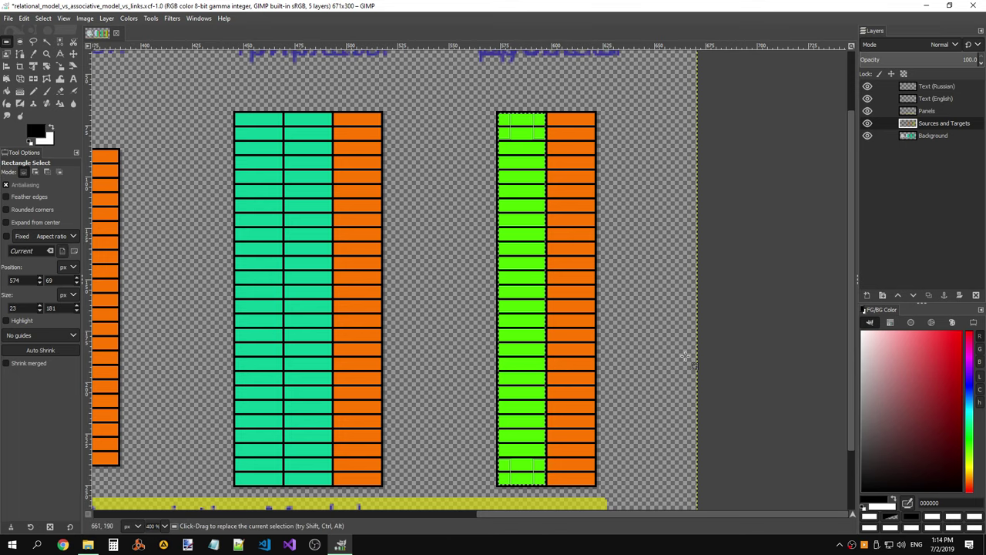
pyautogui.moveTo(617, 513); pyautogui.dragTo(429, 497)
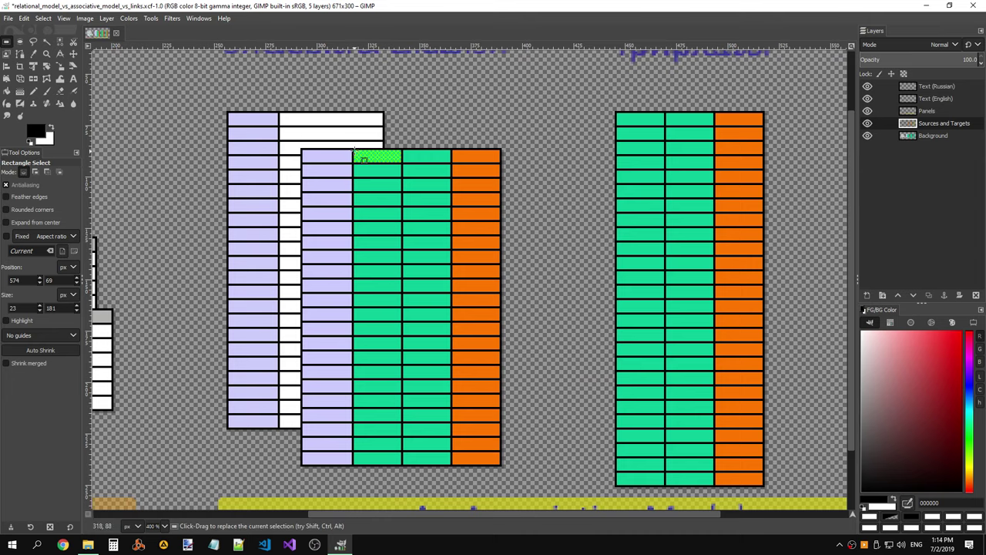
pyautogui.moveTo(360, 155); pyautogui.dragTo(402, 163)
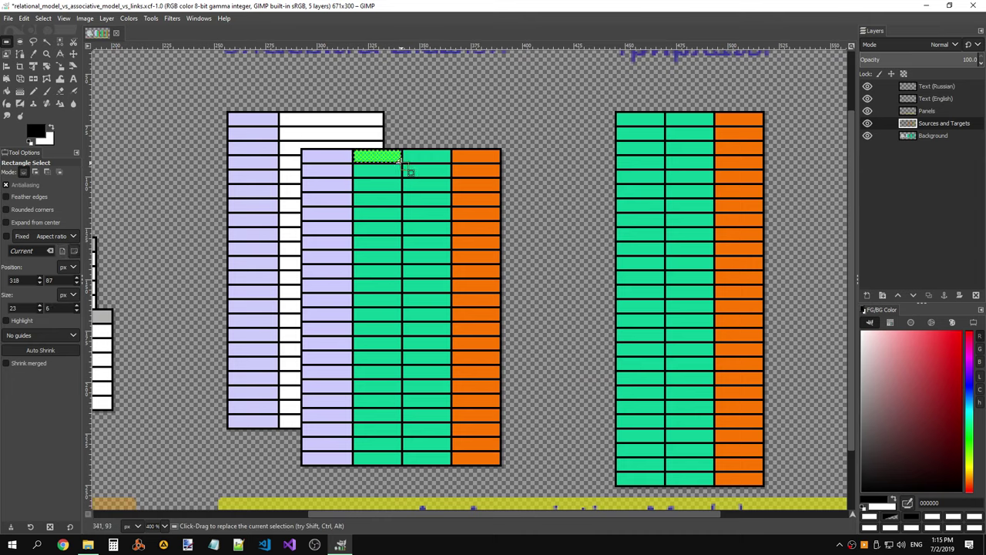
pyautogui.hotkey('ctrl', 'c')
pyautogui.hotkey('ctrl', 'v')
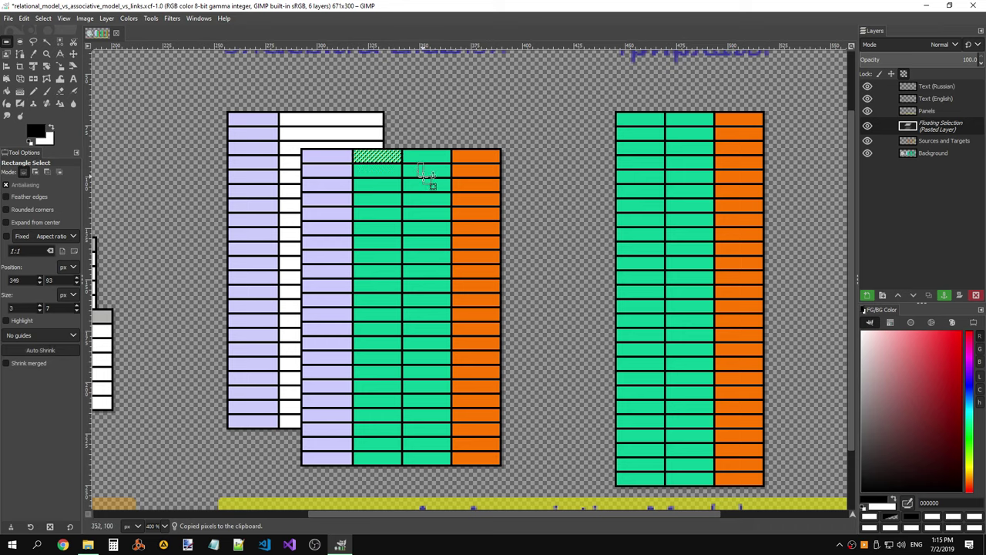
pyautogui.click(74, 54)
pyautogui.click(402, 168)
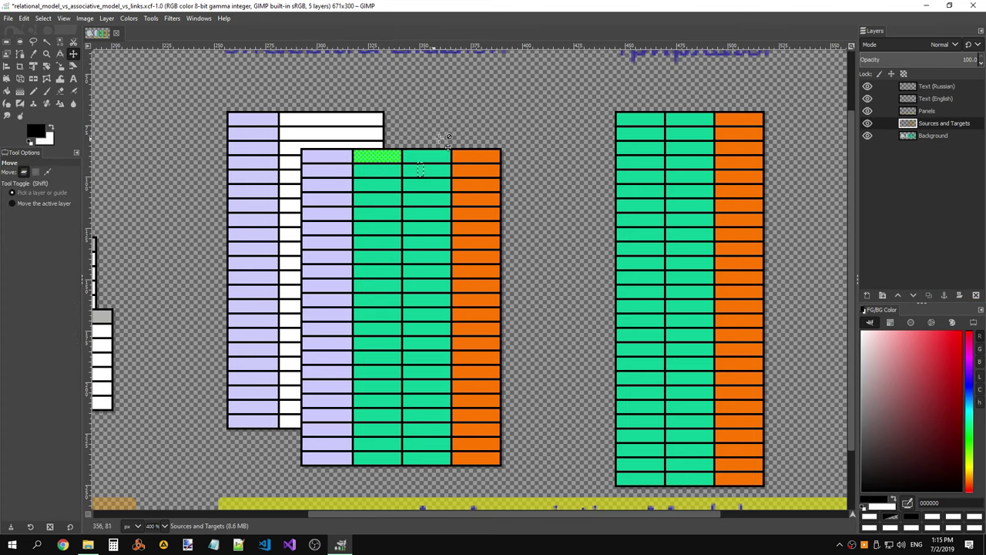
pyautogui.click(4, 21)
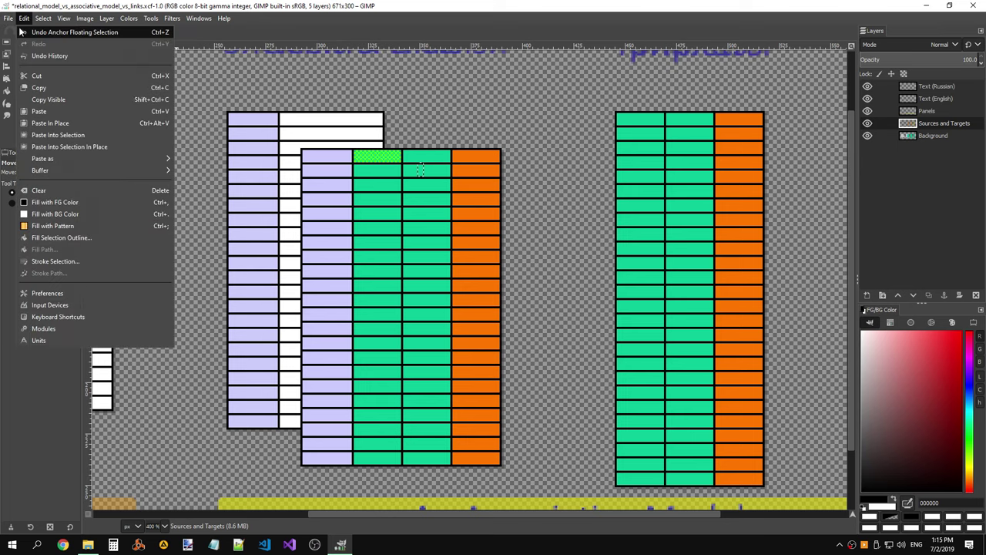
pyautogui.click(25, 20)
pyautogui.click(36, 33)
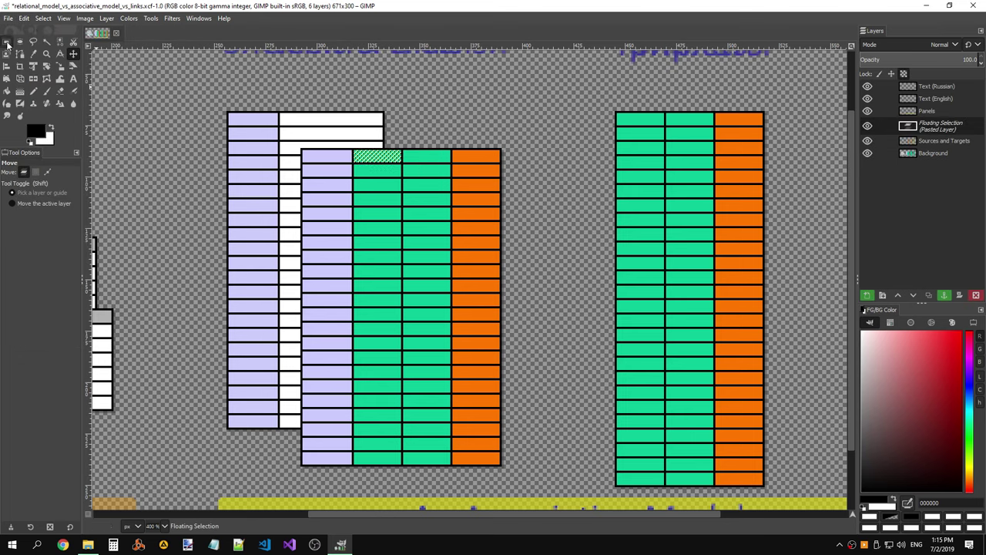
pyautogui.click(7, 42)
pyautogui.click(363, 146)
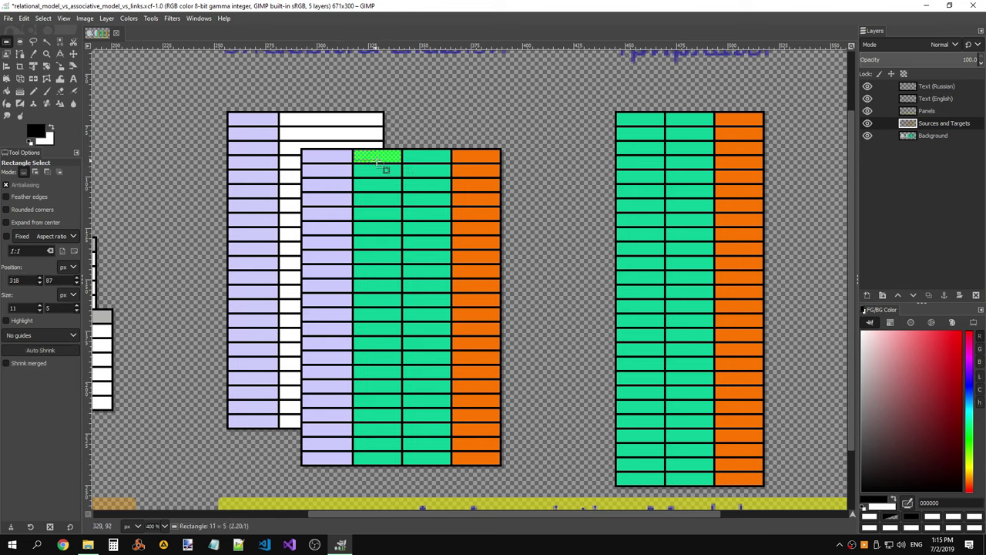
# - Copy the checkered top cell into the second row of the Elements link column
pyautogui.moveTo(400, 162); pyautogui.dragTo(401, 162)
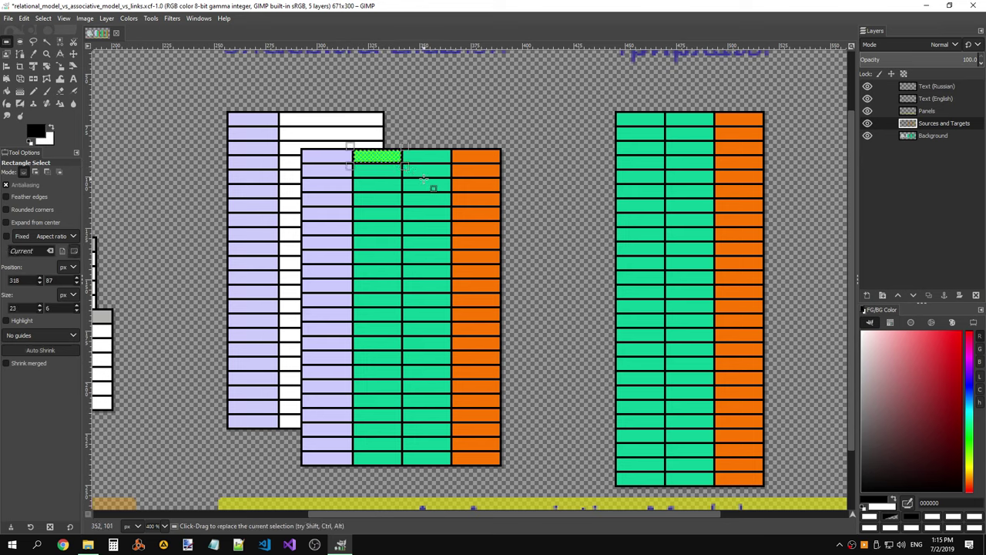
pyautogui.hotkey('ctrl', 'c')
pyautogui.hotkey('ctrl', 'v')
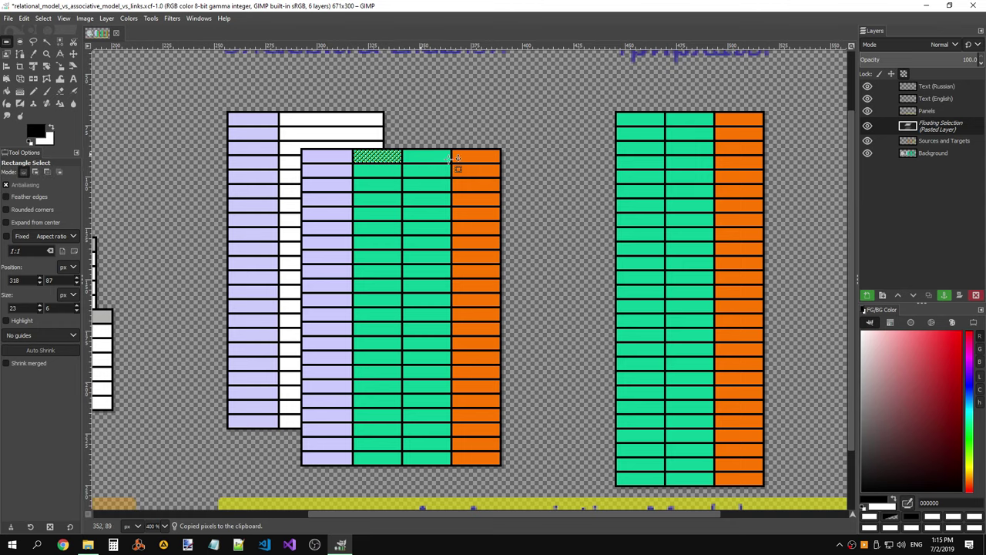
pyautogui.scroll(6, 395, 176)
pyautogui.moveTo(393, 171); pyautogui.dragTo(395, 288)
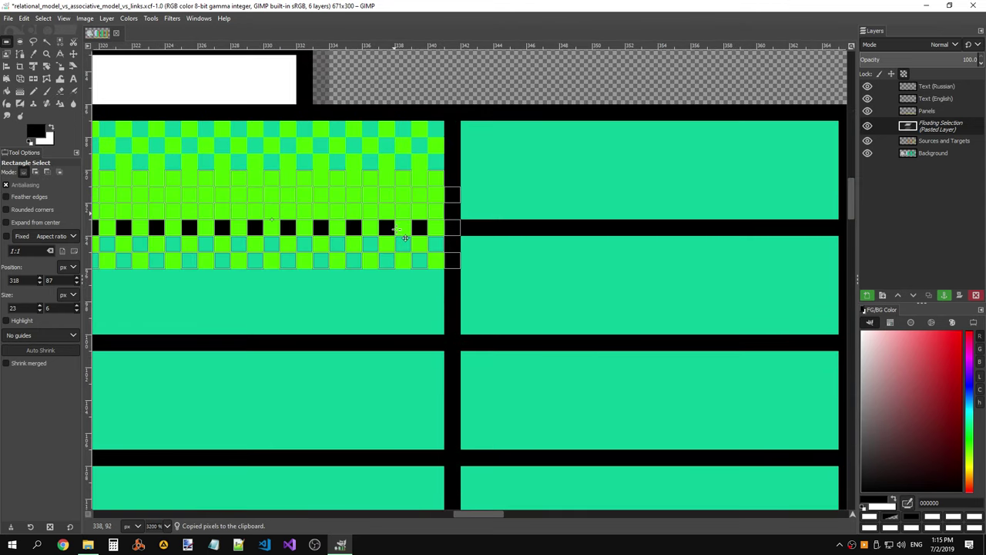
pyautogui.scroll(-2, 461, 221)
pyautogui.scroll(-1, 461, 222)
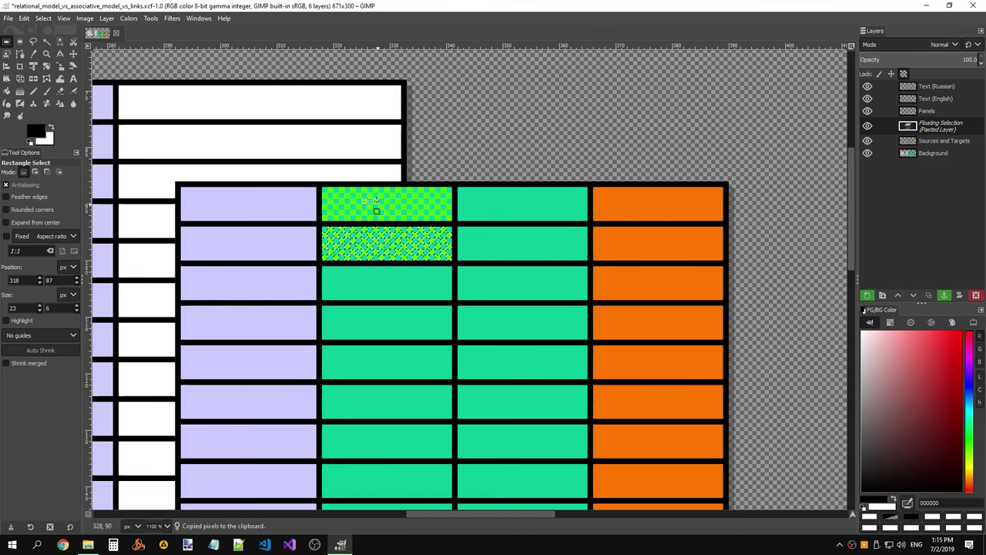
pyautogui.click(329, 189)
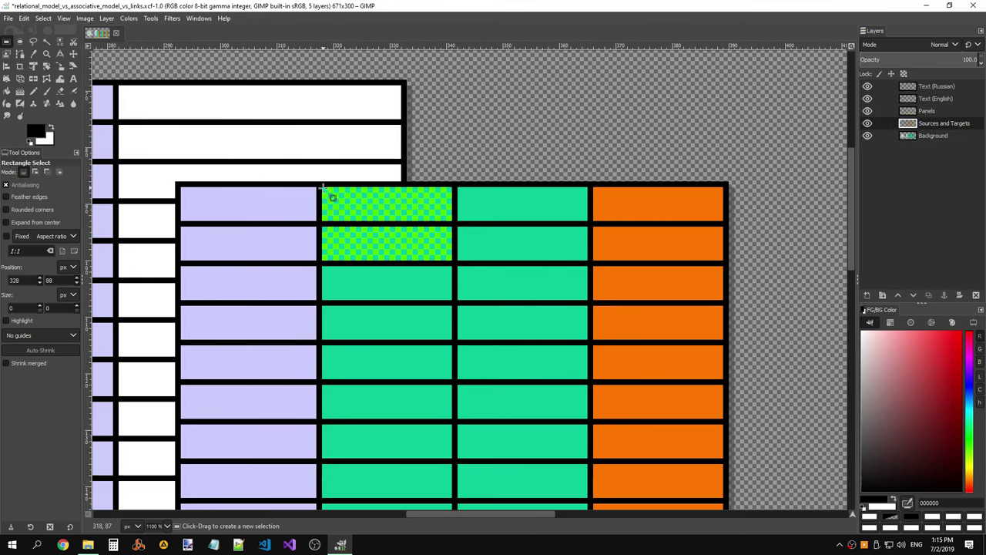
# - Duplicate the two checkered cells down into rows three and four
pyautogui.moveTo(329, 189)
pyautogui.mouseDown()
pyautogui.moveTo(444, 268)
pyautogui.moveTo(452, 262)
pyautogui.mouseUp()
pyautogui.hotkey('ctrl', 'c')
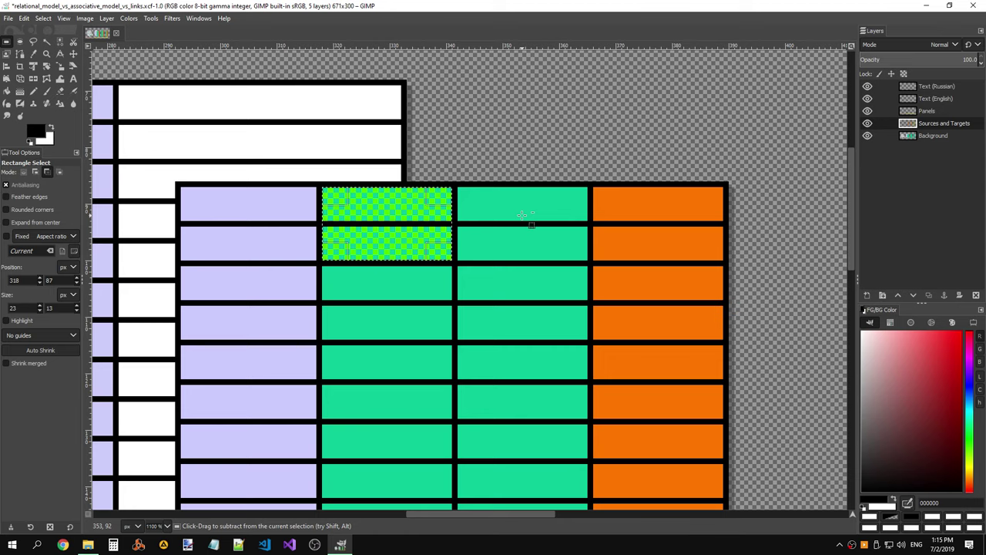
pyautogui.hotkey('ctrl', 'v')
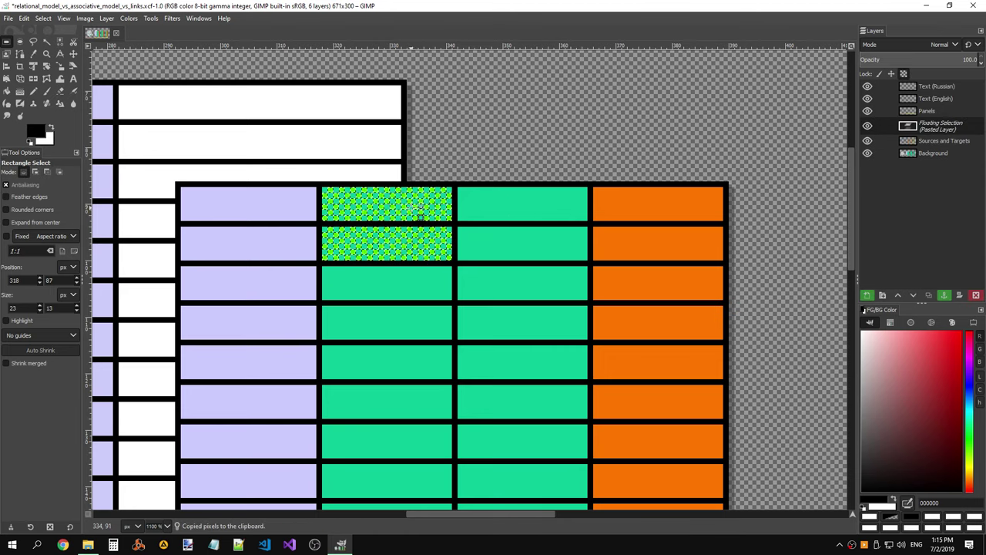
pyautogui.moveTo(423, 239)
pyautogui.mouseDown()
pyautogui.moveTo(422, 302)
pyautogui.moveTo(423, 292)
pyautogui.mouseUp()
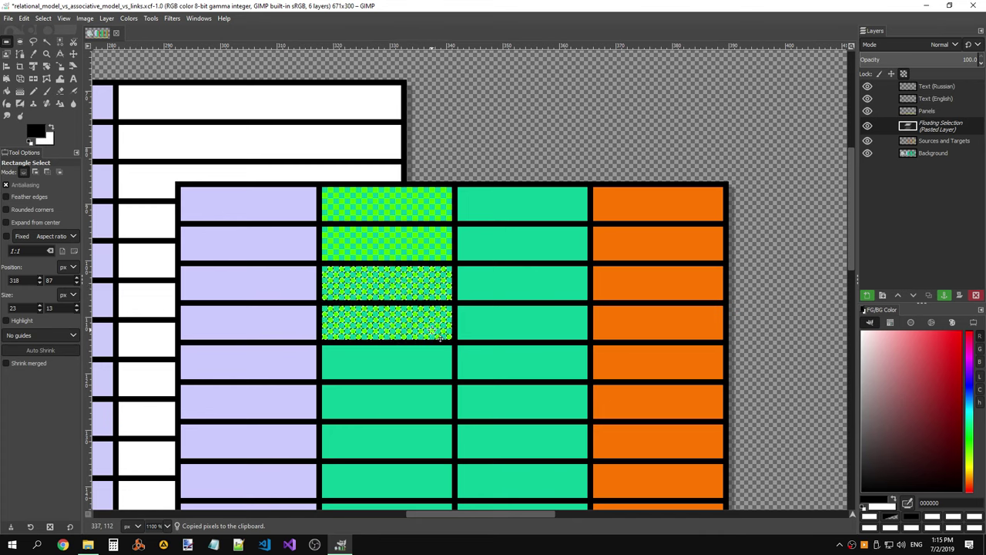
pyautogui.click(322, 188)
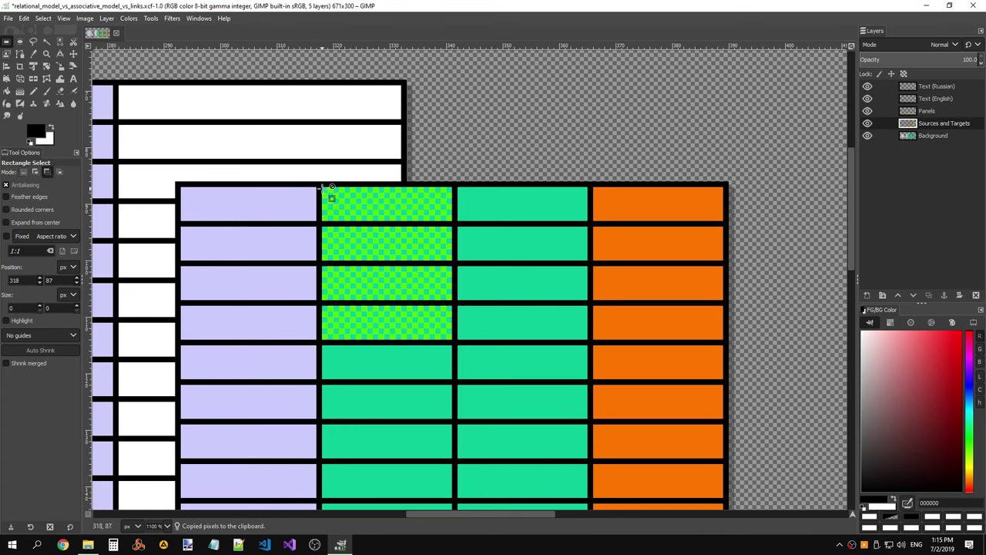
# - Duplicate the four checkered cells into the next four rows of the column
pyautogui.moveTo(323, 188); pyautogui.dragTo(435, 333)
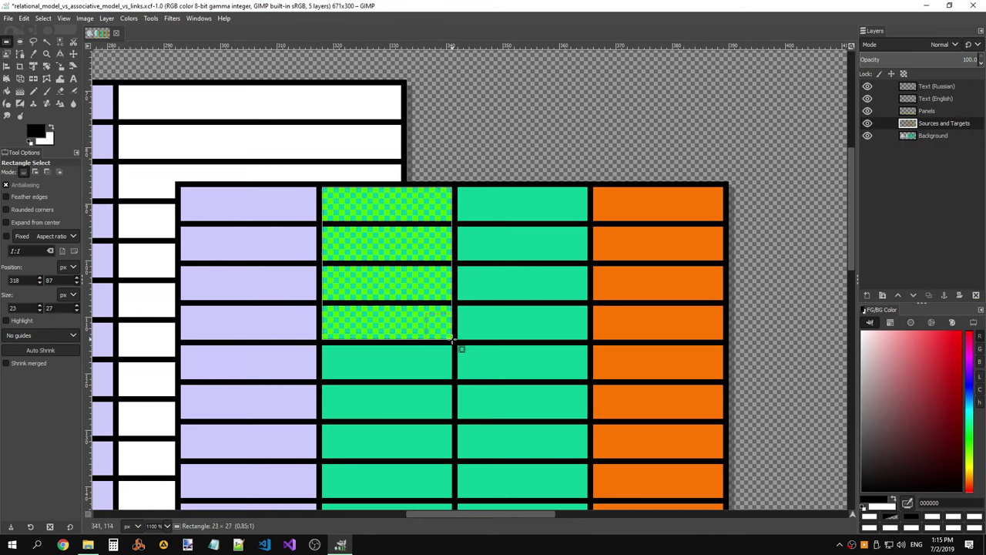
pyautogui.hotkey('ctrl', 'c')
pyautogui.scroll(-5, 561, 291)
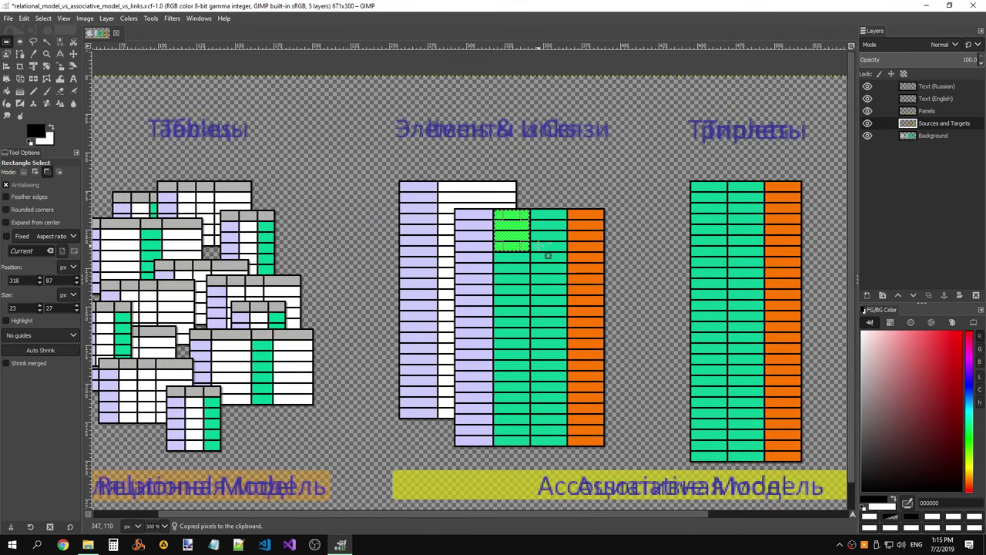
pyautogui.hotkey('ctrl', 'v')
pyautogui.keyDown('ctrl'); pyautogui.scroll(5, 513, 237); pyautogui.keyUp('ctrl')
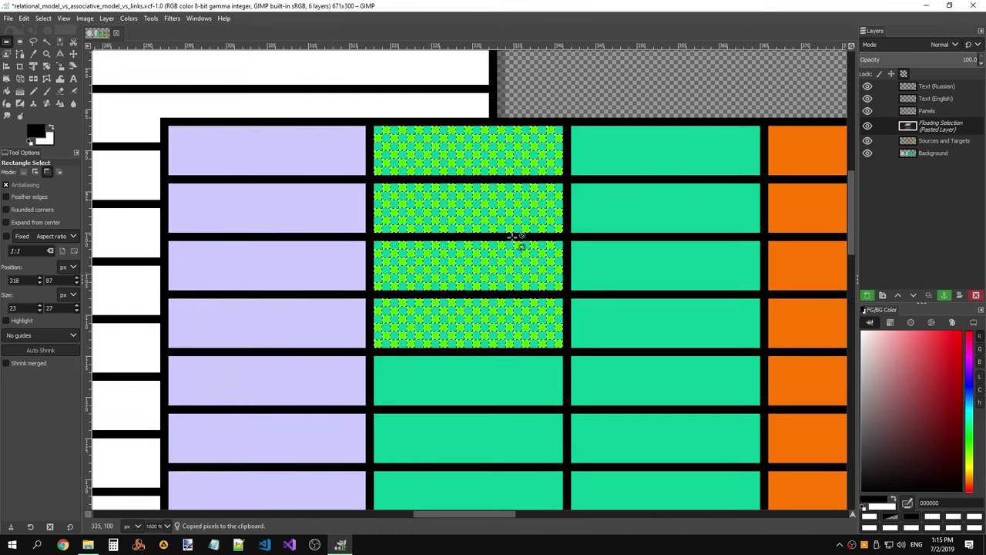
pyautogui.moveTo(513, 237)
pyautogui.mouseDown()
pyautogui.moveTo(522, 468)
pyautogui.moveTo(507, 457)
pyautogui.mouseUp()
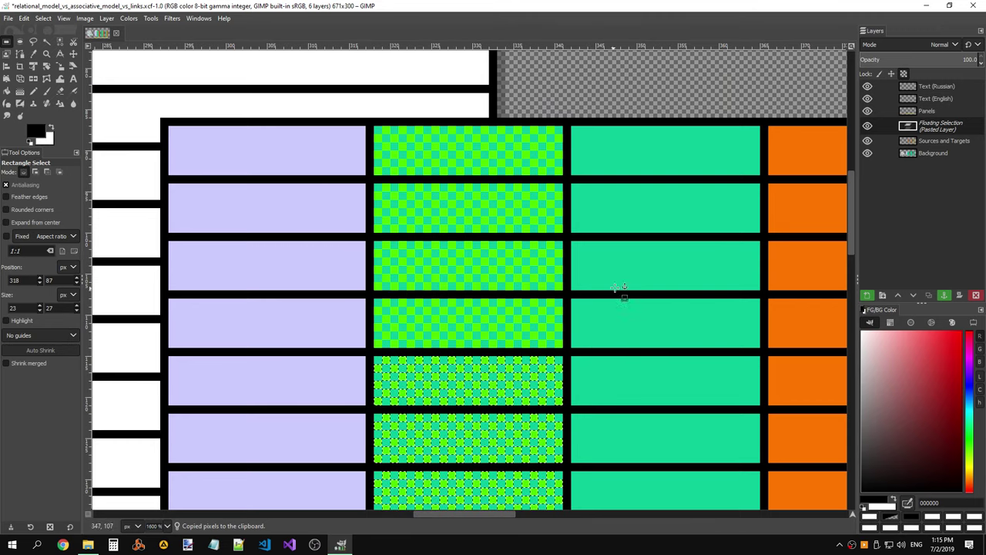
pyautogui.keyDown('ctrl'); pyautogui.scroll(-3, 616, 288); pyautogui.keyUp('ctrl')
pyautogui.hscroll(2, 634, 282)
pyautogui.hscroll(3, 601, 445)
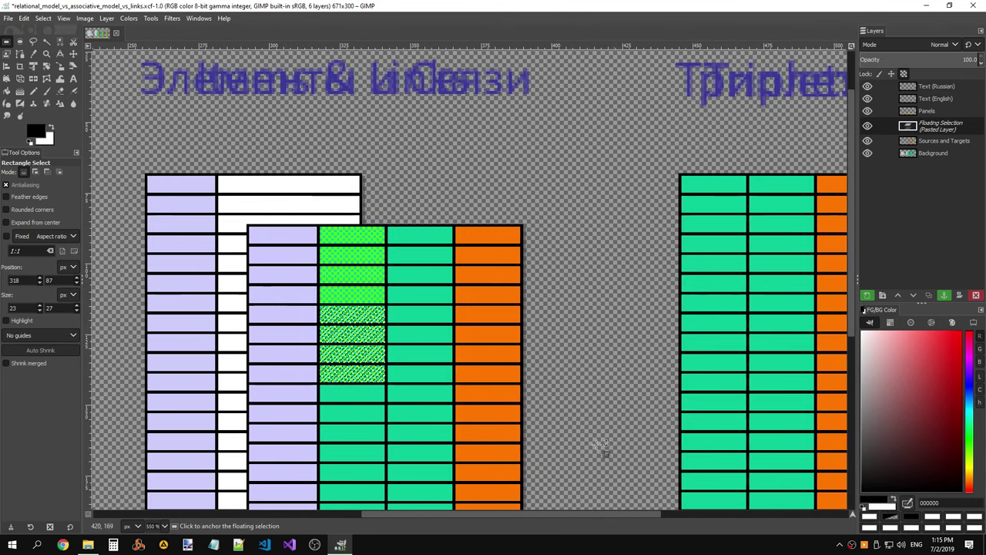
pyautogui.scroll(-3, 604, 445)
pyautogui.click(330, 122)
# - Copy the checkered cells again and place the copy below the others
pyautogui.moveTo(325, 115); pyautogui.dragTo(386, 269)
pyautogui.hotkey('ctrl', 'c')
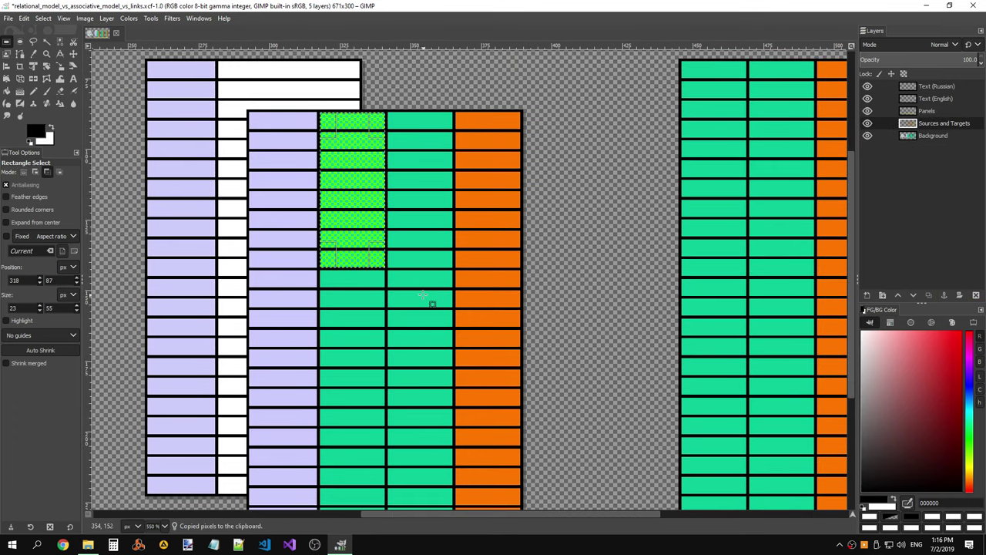
pyautogui.hotkey('ctrl', 'v')
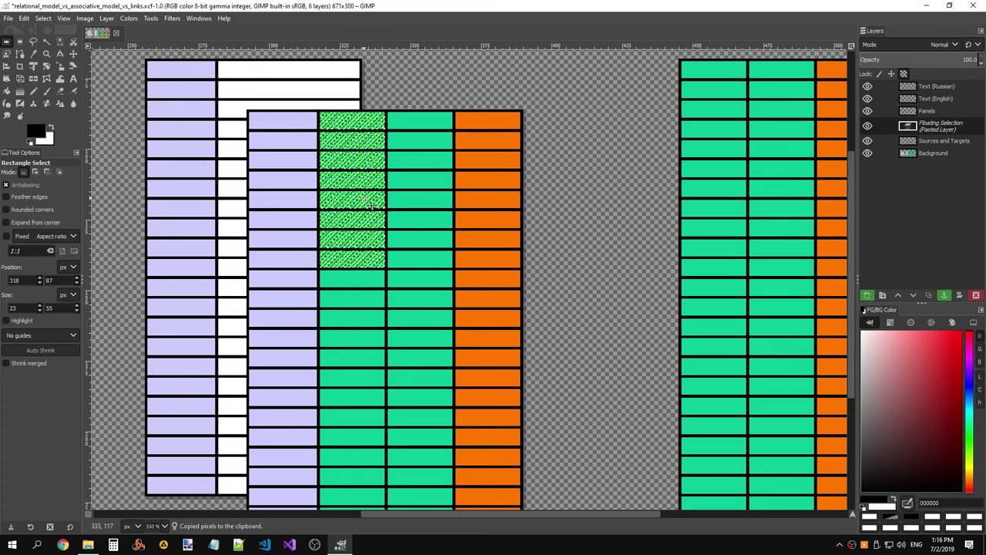
pyautogui.moveTo(371, 202); pyautogui.dragTo(371, 363)
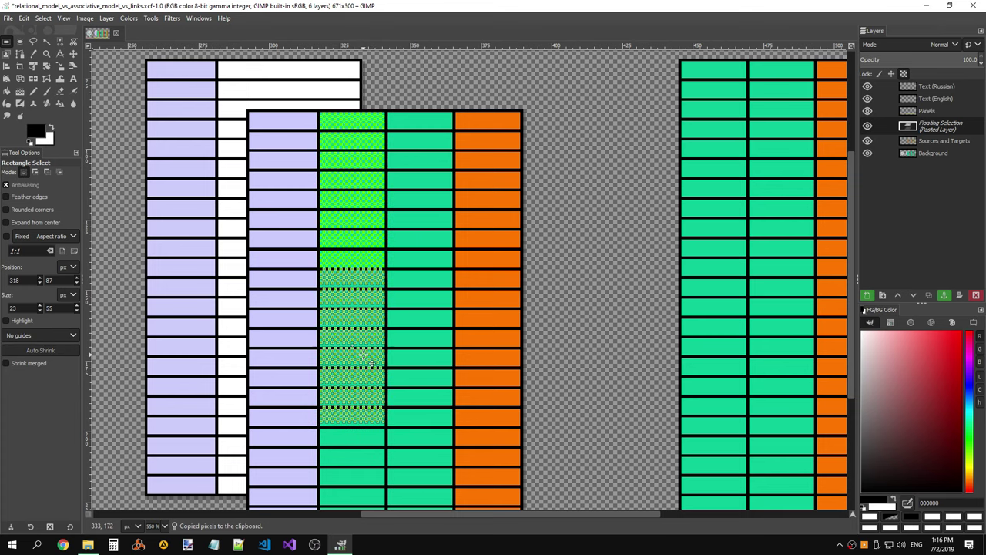
pyautogui.click(387, 256)
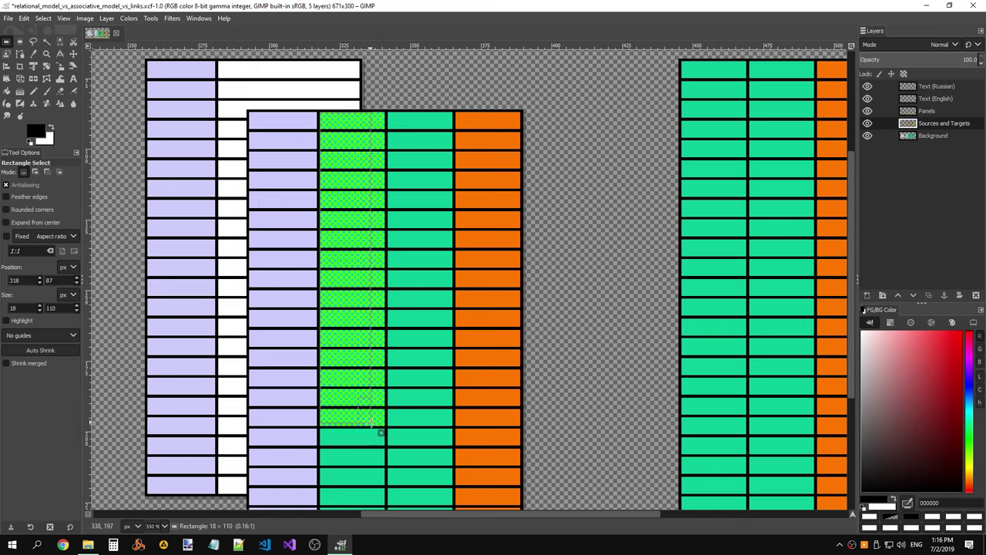
# - Paste the full checkered strip, align it with the green column, and anchor it
pyautogui.moveTo(380, 281); pyautogui.dragTo(391, 432)
pyautogui.hotkey('ctrl', 'c')
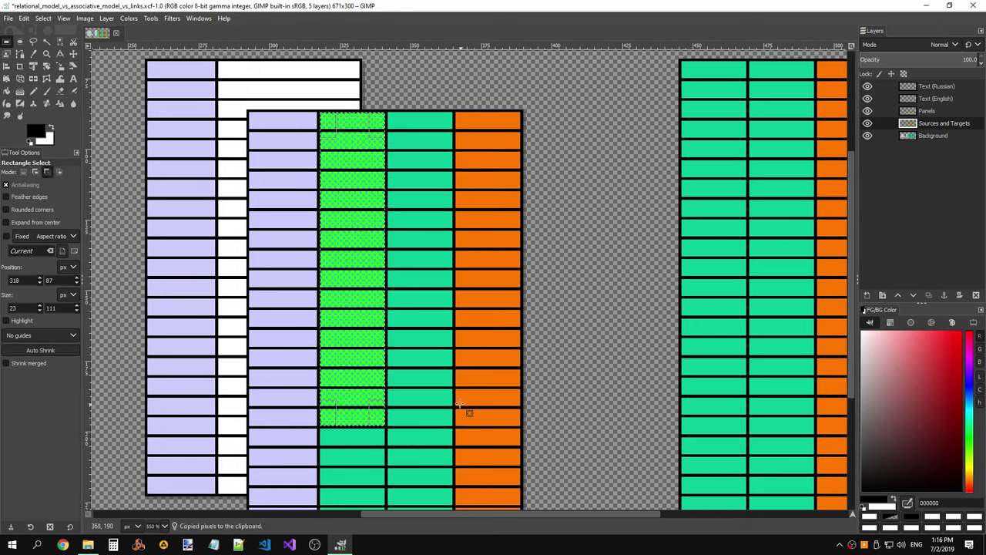
pyautogui.hotkey('ctrl', 'v')
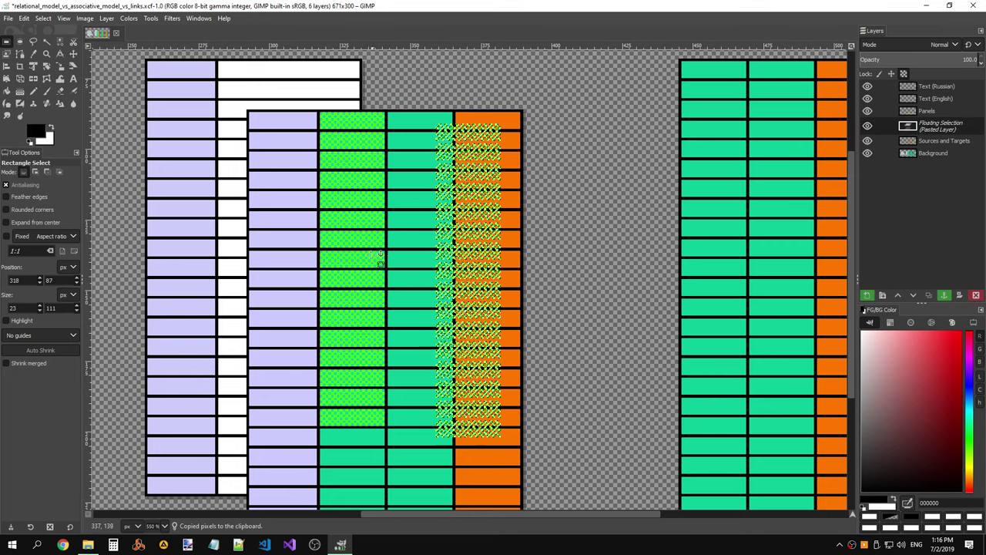
pyautogui.moveTo(469, 232); pyautogui.dragTo(354, 394)
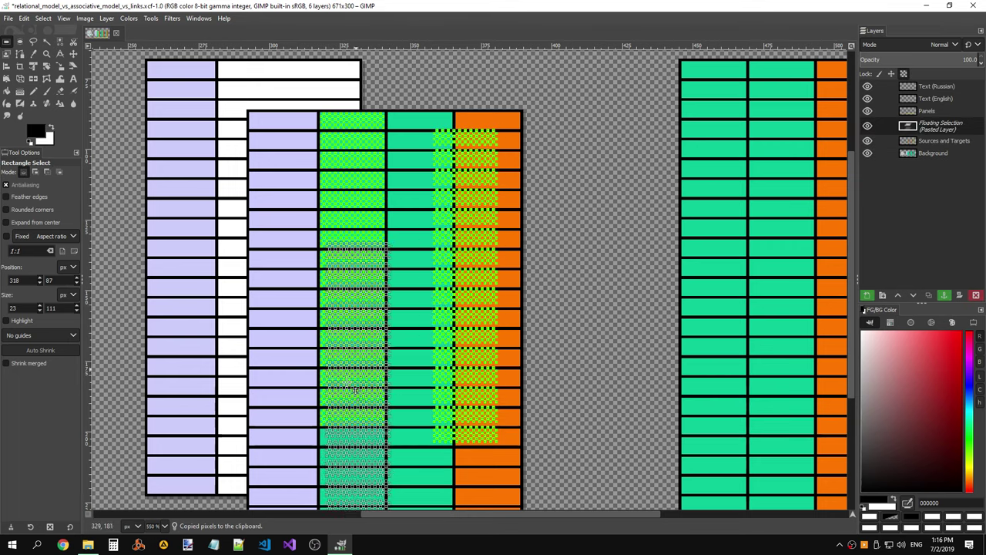
pyautogui.scroll(-3, 447, 339)
pyautogui.scroll(-2, 447, 339)
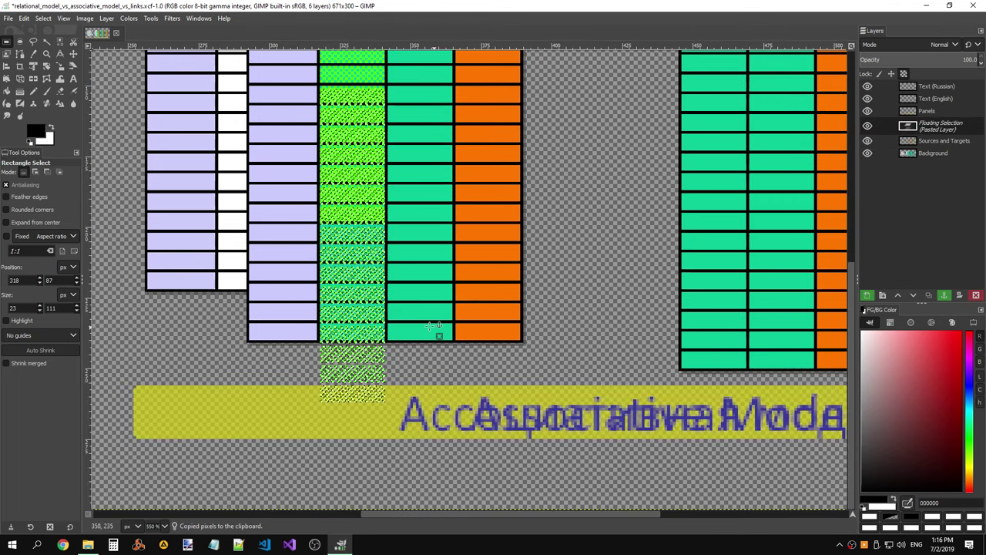
pyautogui.moveTo(357, 332); pyautogui.dragTo(359, 272)
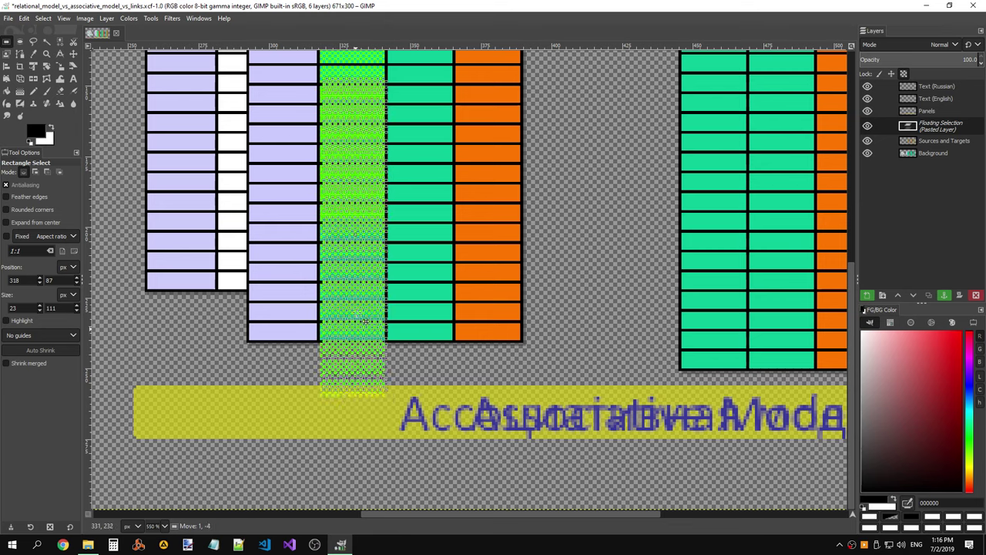
pyautogui.click(366, 276)
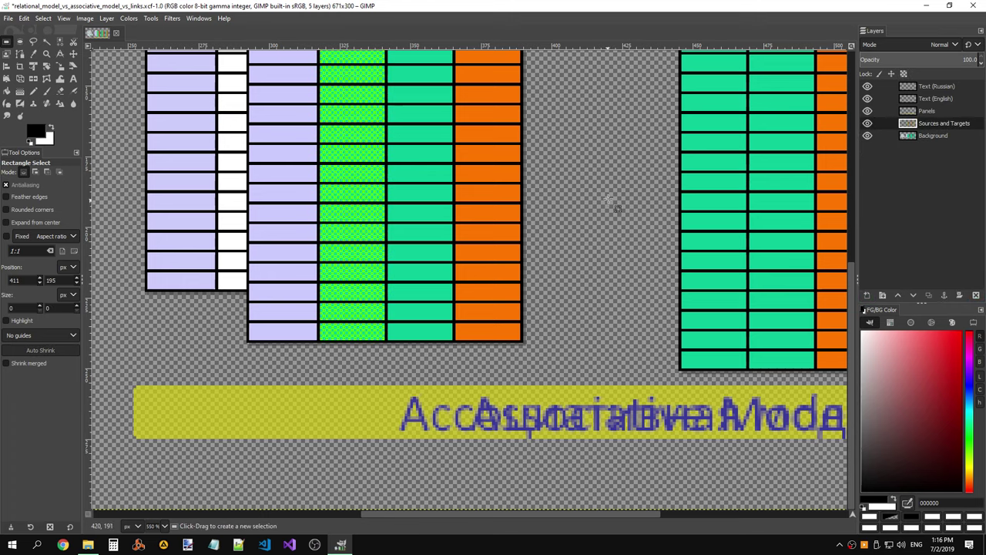
# - Paste the green checkered strip onto the Triplets left link column, slide it down, and anchor it
pyautogui.press('1')
pyautogui.hscroll(3, 544, 513)
pyautogui.scroll(3, 665, 182)
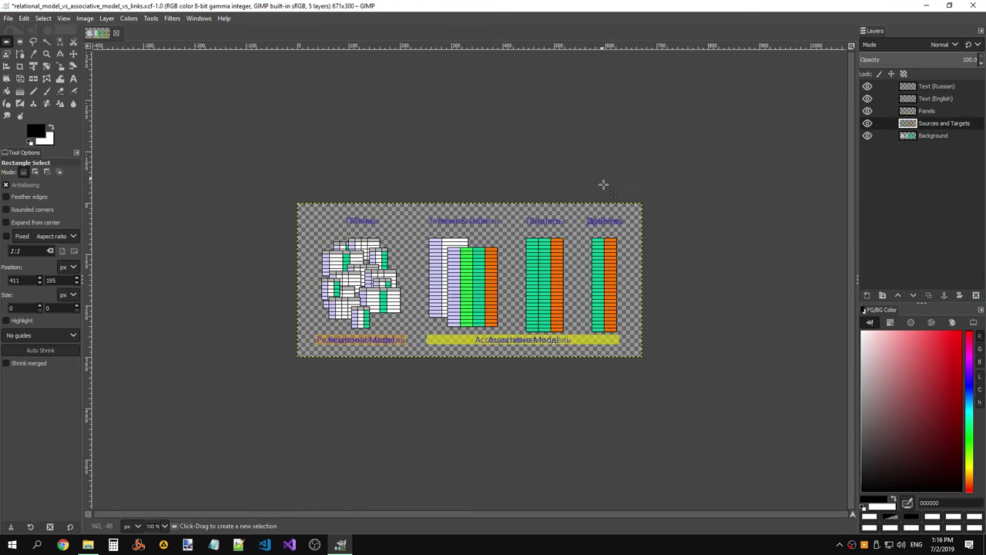
pyautogui.hotkey('ctrl', 'v')
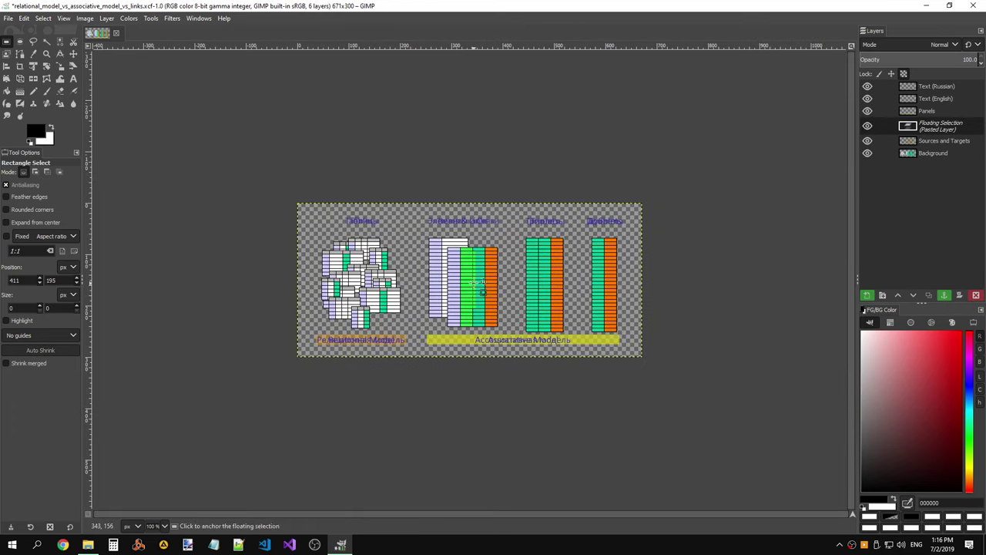
pyautogui.press('3')
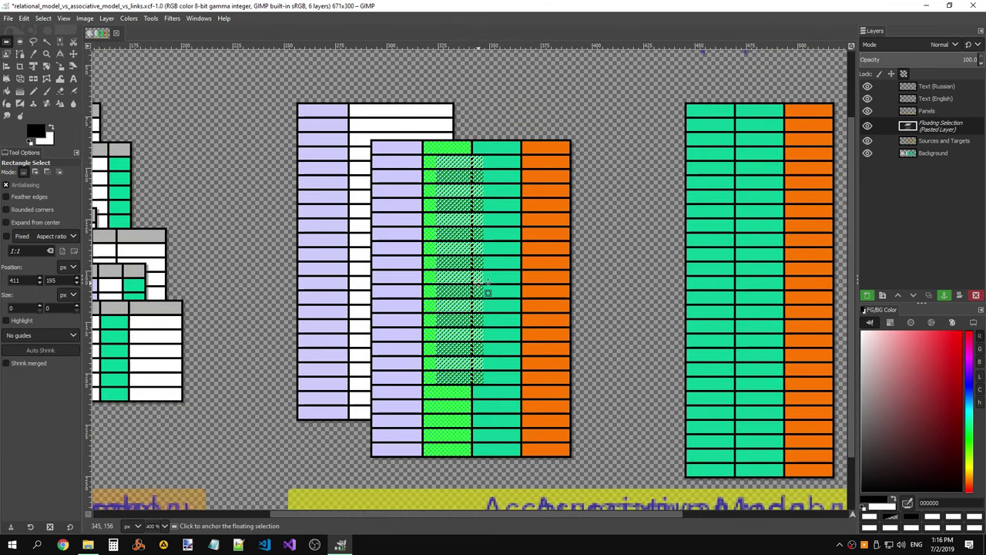
pyautogui.moveTo(478, 287); pyautogui.dragTo(735, 238)
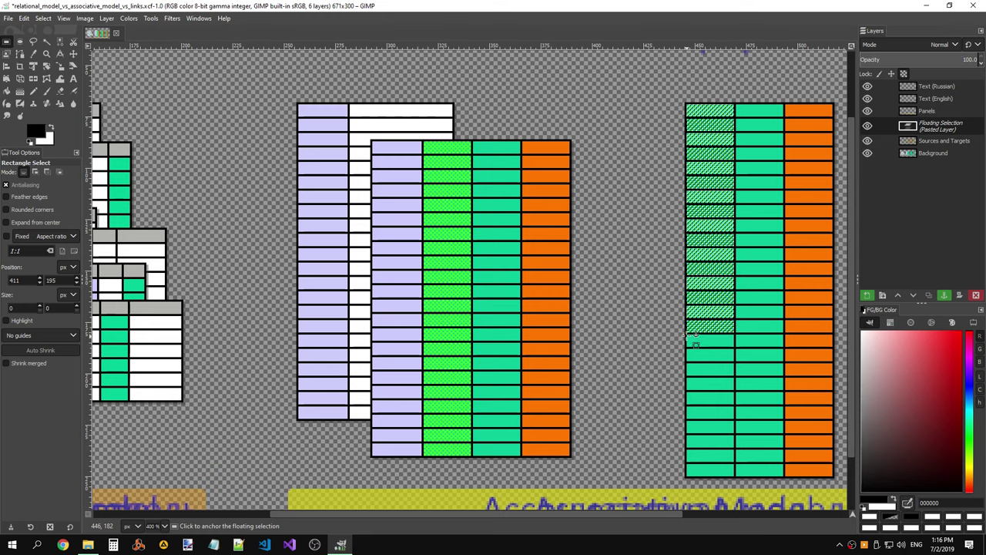
pyautogui.moveTo(724, 255); pyautogui.dragTo(731, 401)
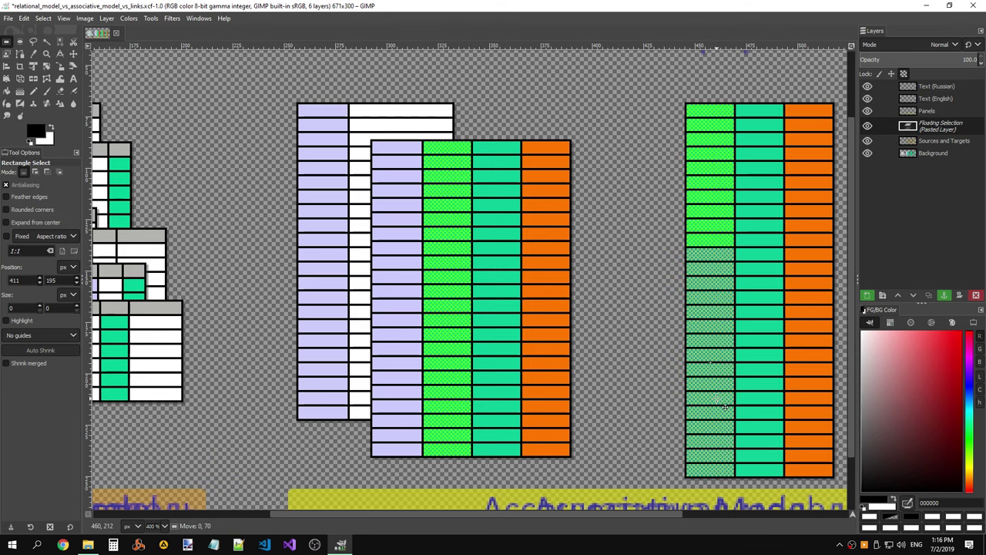
pyautogui.click(649, 336)
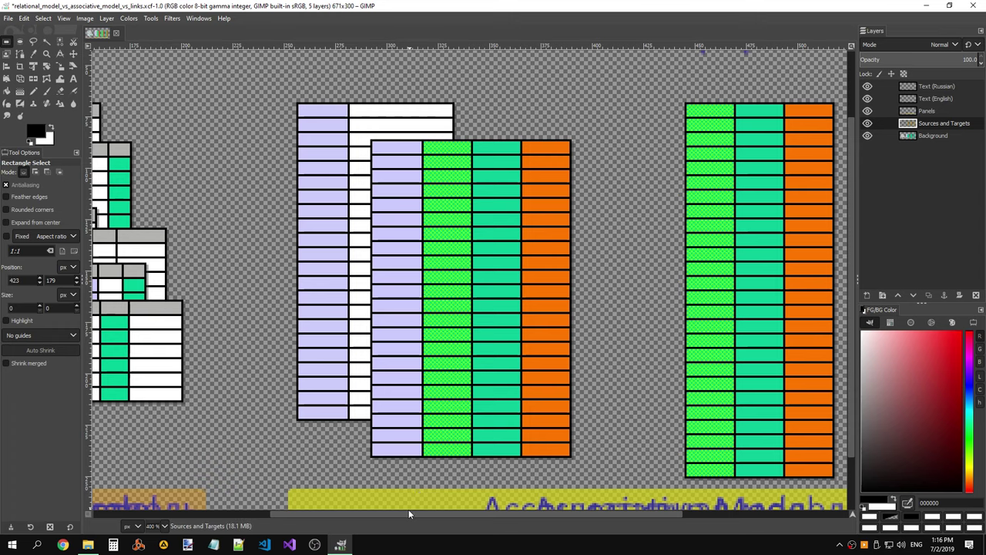
pyautogui.moveTo(403, 512); pyautogui.dragTo(606, 515)
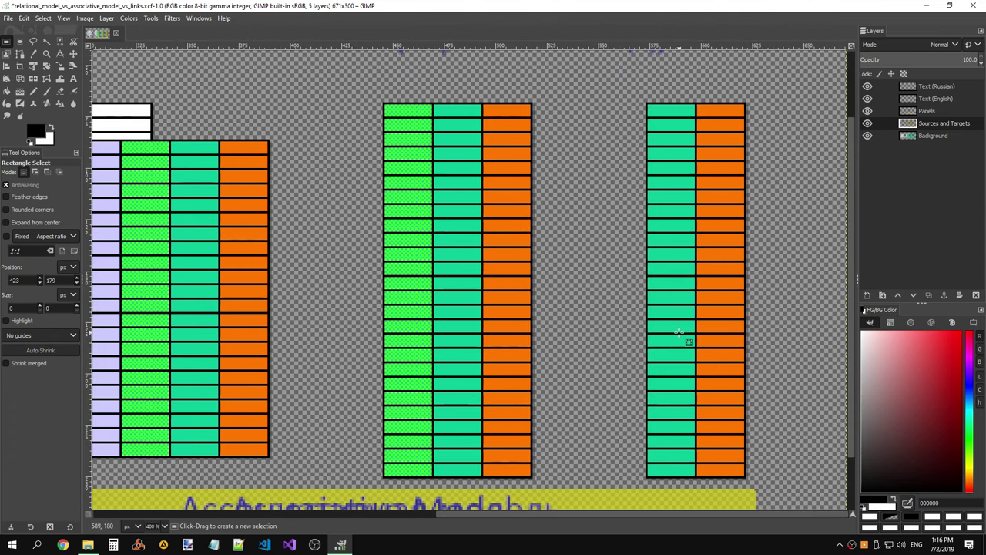
pyautogui.scroll(5, 241, 158)
pyautogui.scroll(2, 252, 146)
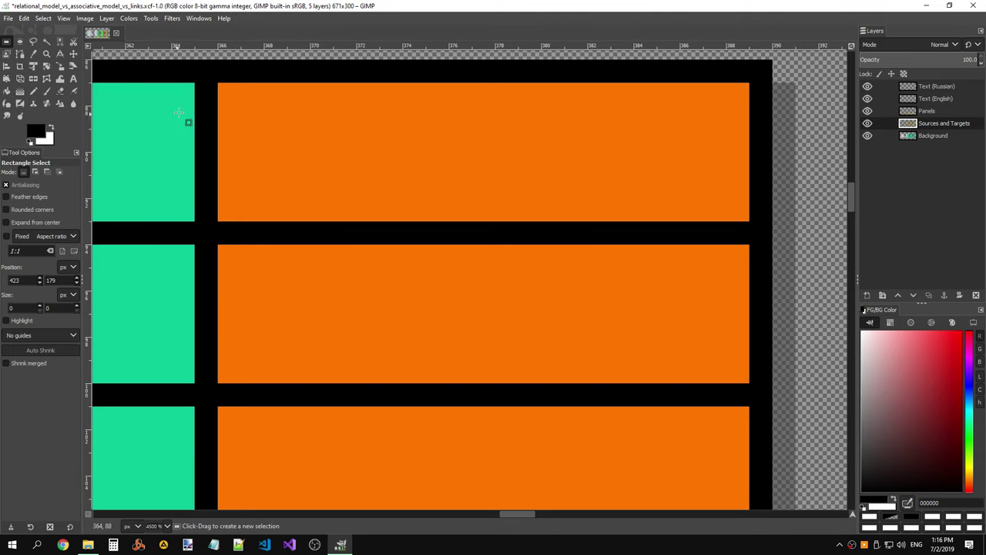
pyautogui.scroll(-4, 193, 118)
pyautogui.moveTo(527, 513); pyautogui.dragTo(476, 513)
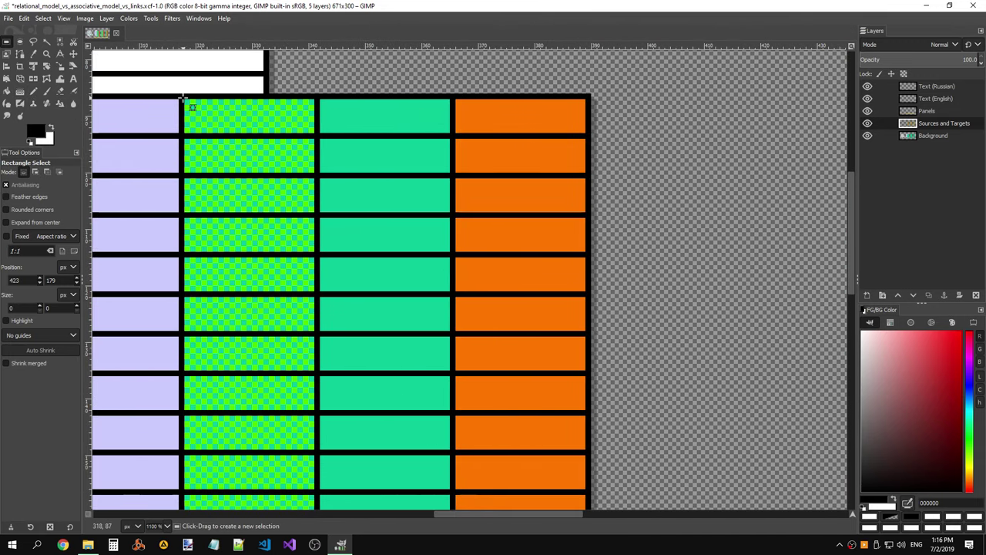
pyautogui.moveTo(186, 99); pyautogui.dragTo(252, 129)
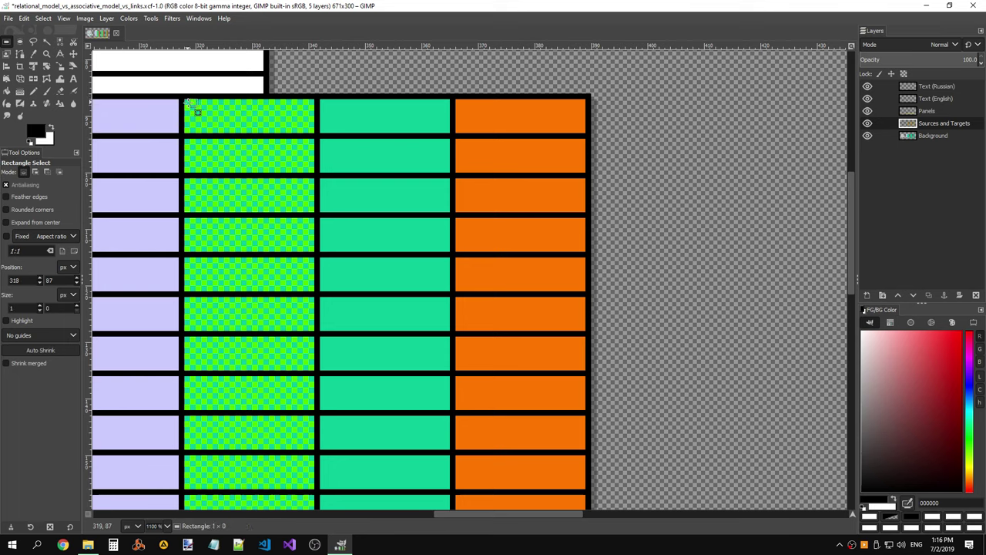
pyautogui.moveTo(311, 137); pyautogui.dragTo(312, 137)
pyautogui.click(441, 138)
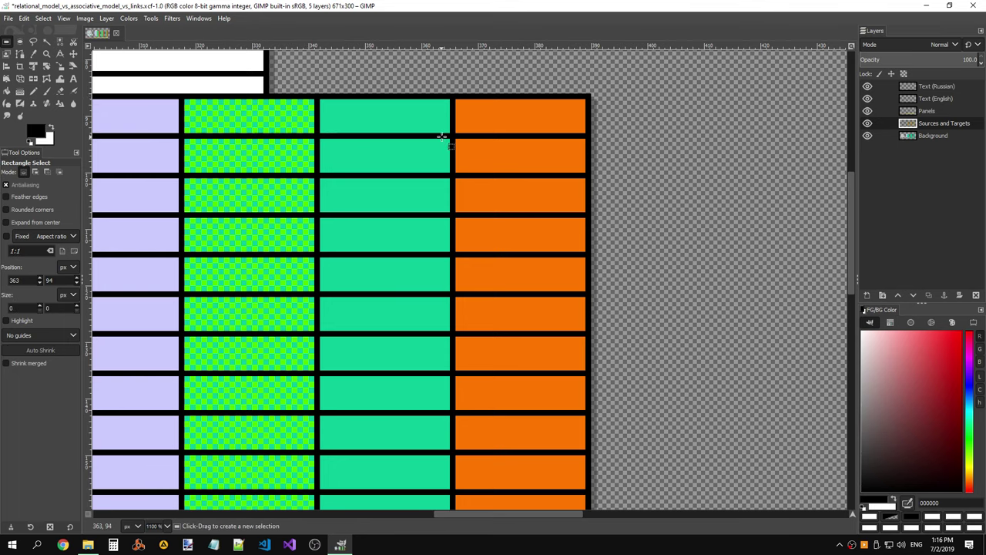
pyautogui.moveTo(552, 515); pyautogui.dragTo(627, 513)
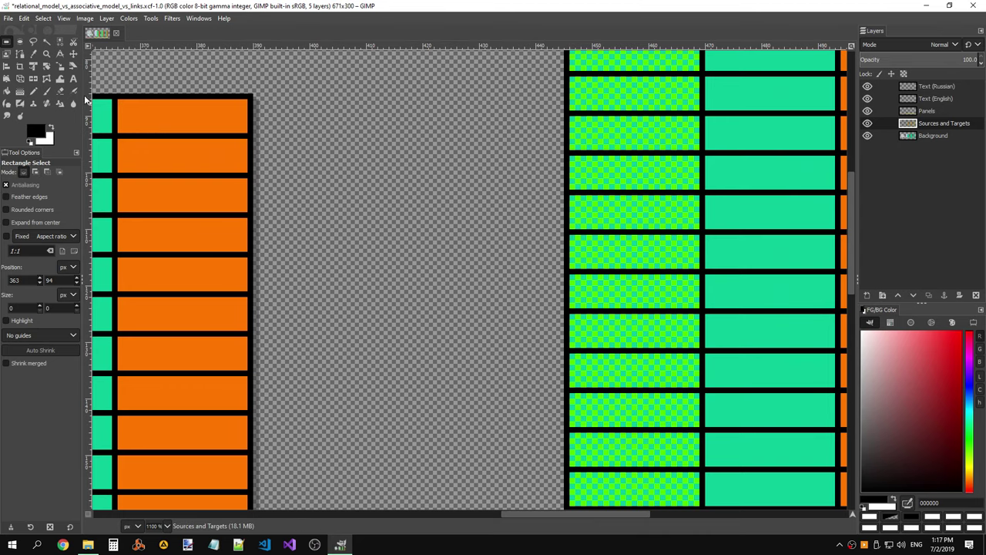
pyautogui.hscroll(5, 440, 138)
pyautogui.hscroll(5, 506, 149)
pyautogui.hscroll(-3, 533, 156)
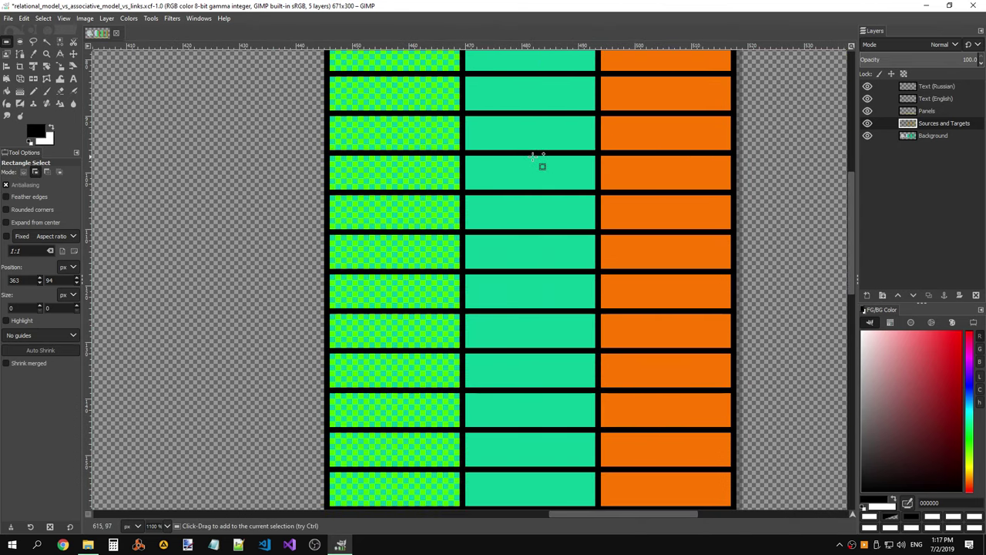
pyautogui.keyDown('ctrl'); pyautogui.scroll(-3, 532, 157); pyautogui.keyUp('ctrl')
# - Choose Fuzzy Select with Select by set to Composite and Replace mode
pyautogui.keyDown('ctrl'); pyautogui.scroll(-2, 462, 248); pyautogui.keyUp('ctrl')
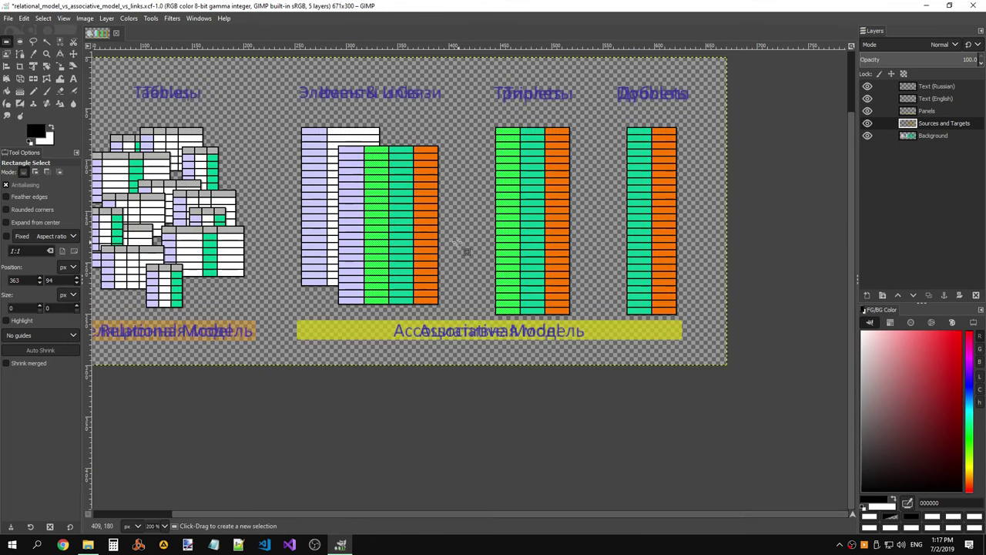
pyautogui.keyDown('ctrl'); pyautogui.scroll(1, 441, 263); pyautogui.keyUp('ctrl')
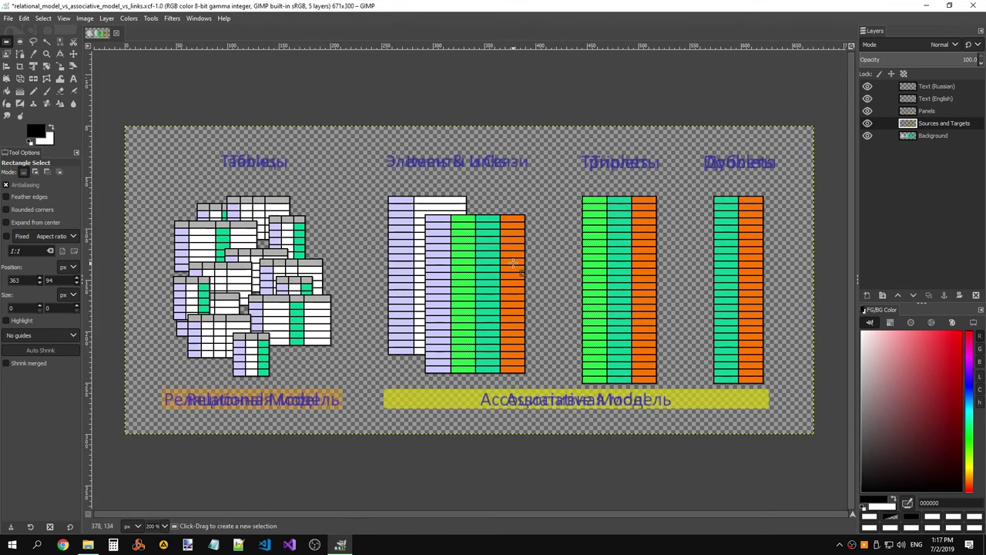
pyautogui.keyDown('ctrl'); pyautogui.scroll(1, 539, 270); pyautogui.keyUp('ctrl')
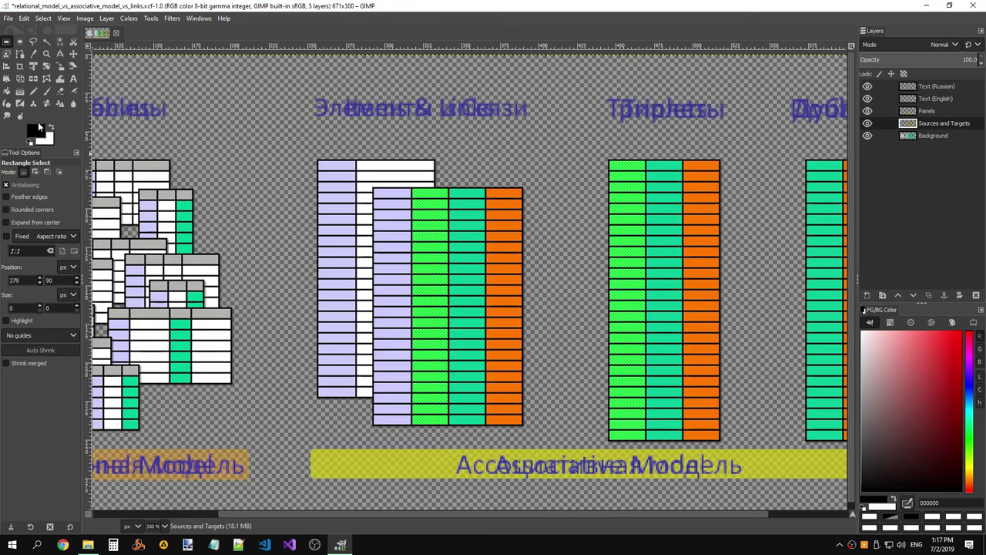
pyautogui.click(47, 41)
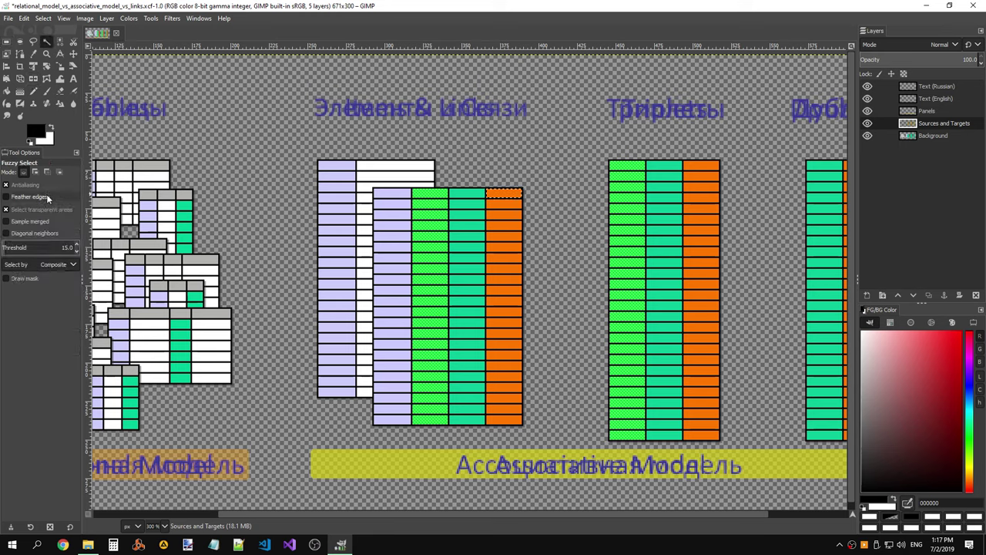
pyautogui.click(41, 266)
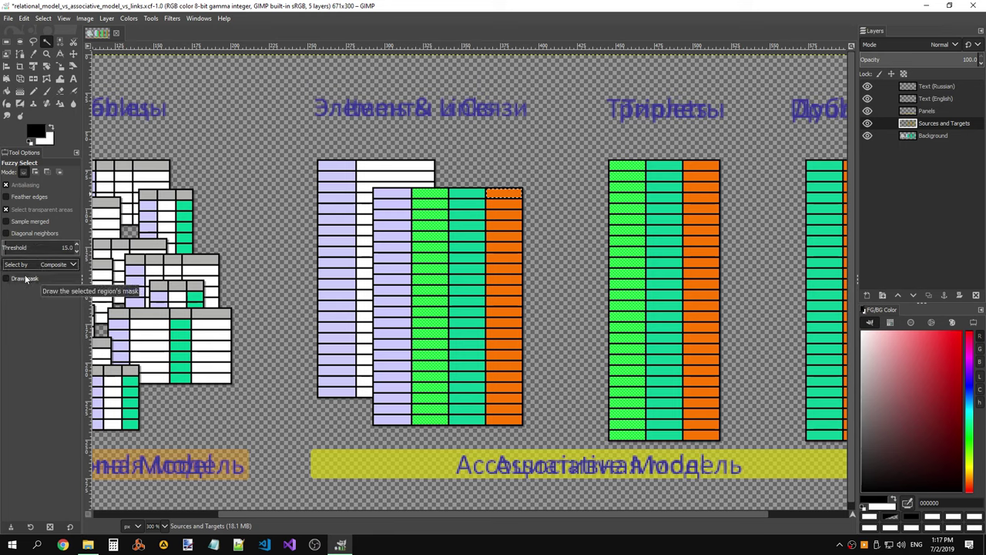
pyautogui.click(31, 279)
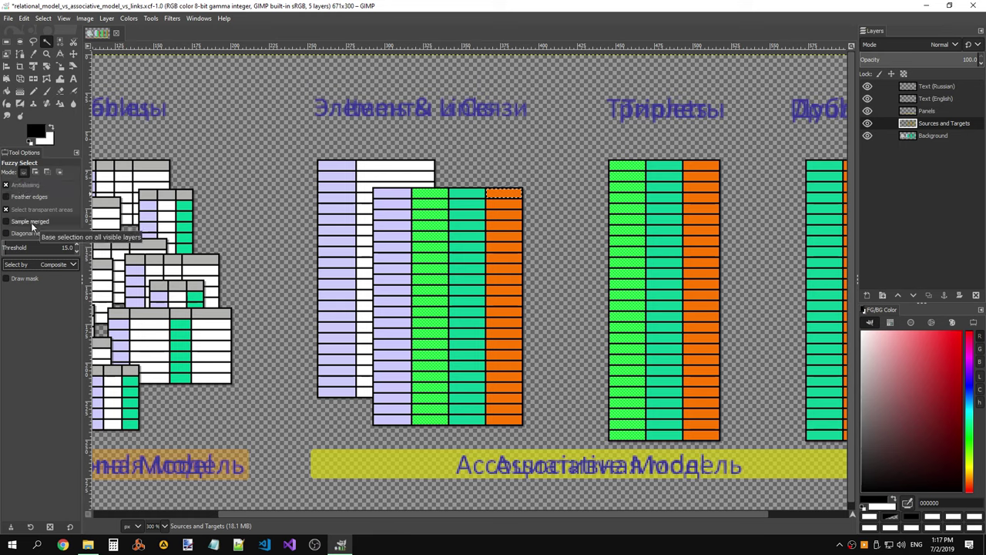
pyautogui.click(51, 266)
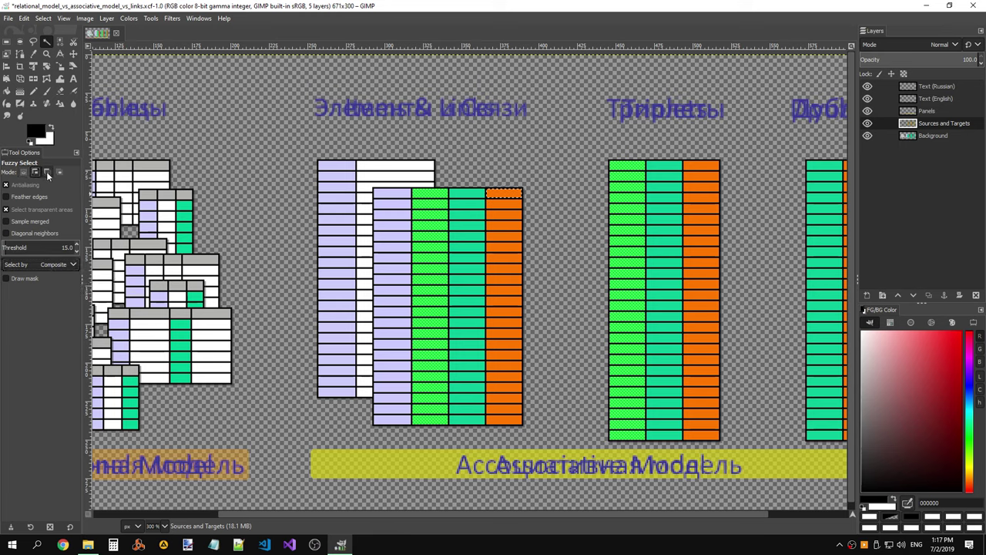
pyautogui.click(24, 171)
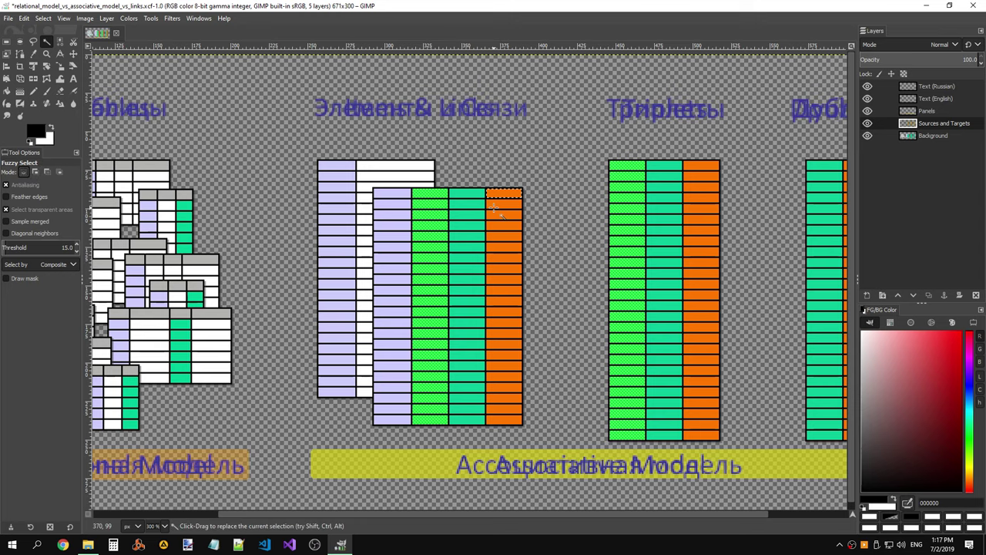
# - Copy the checkered Triplets left column onto the Doublets left link column
pyautogui.moveTo(420, 510); pyautogui.dragTo(522, 508)
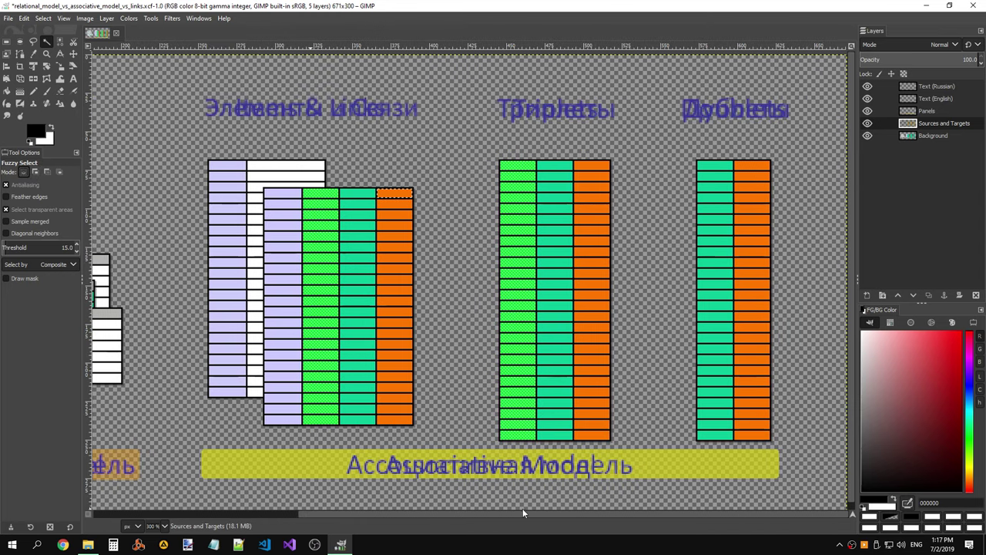
pyautogui.click(8, 54)
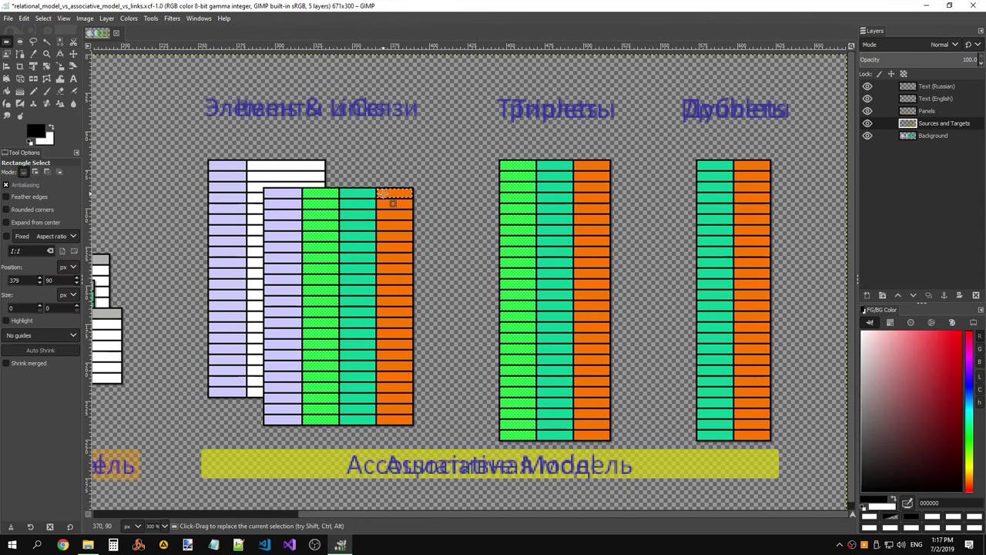
pyautogui.click(484, 150)
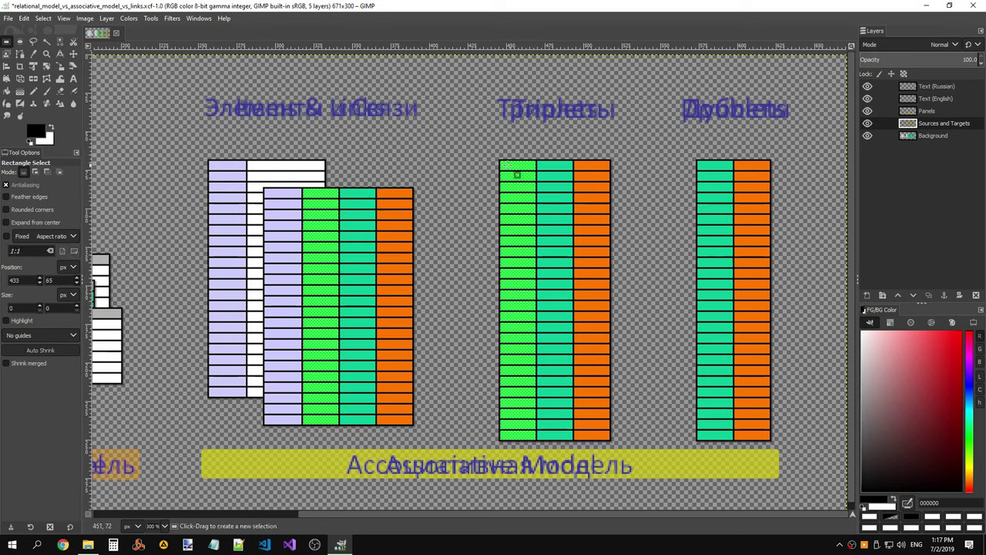
pyautogui.moveTo(501, 162); pyautogui.dragTo(535, 438)
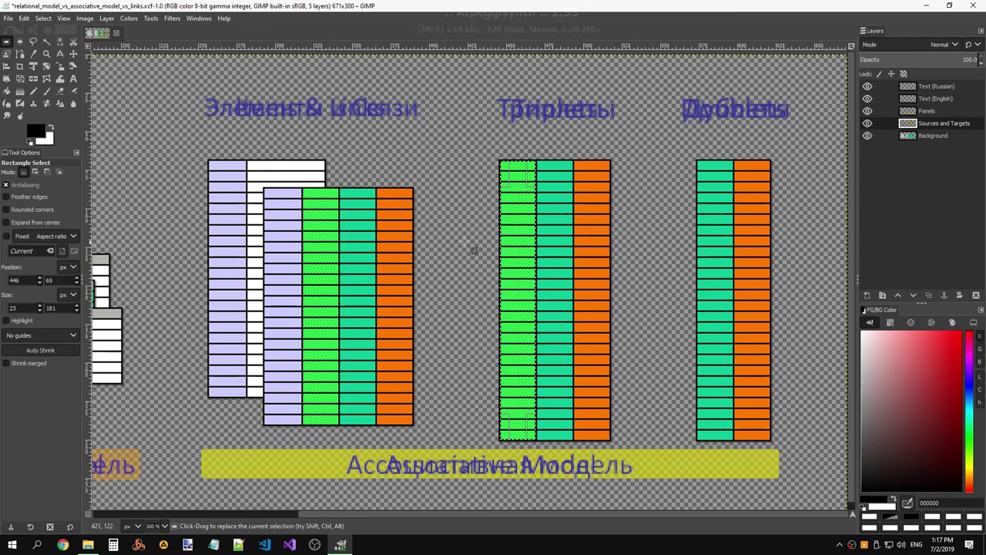
pyautogui.hotkey('ctrl', 'c')
pyautogui.hotkey('ctrl', 'v')
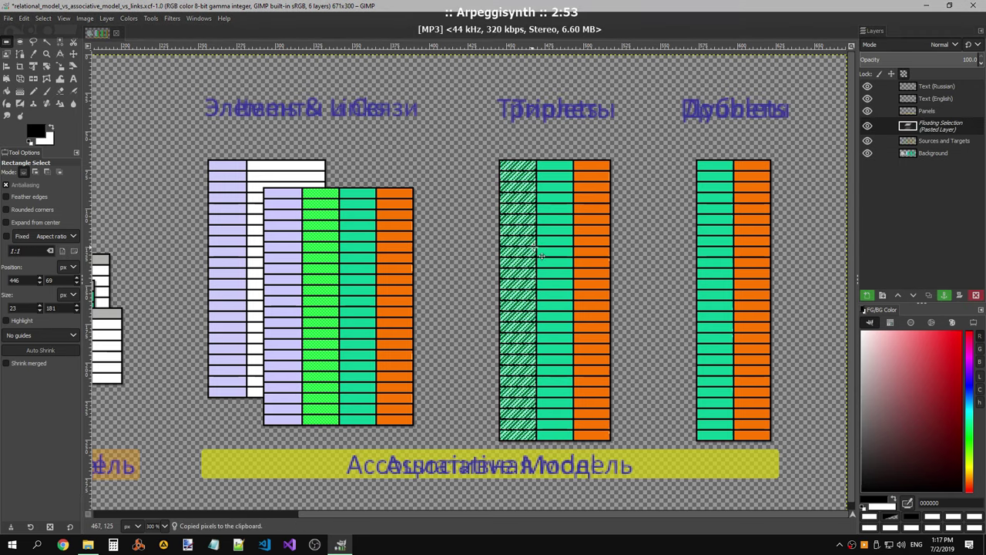
pyautogui.moveTo(530, 259); pyautogui.dragTo(727, 259)
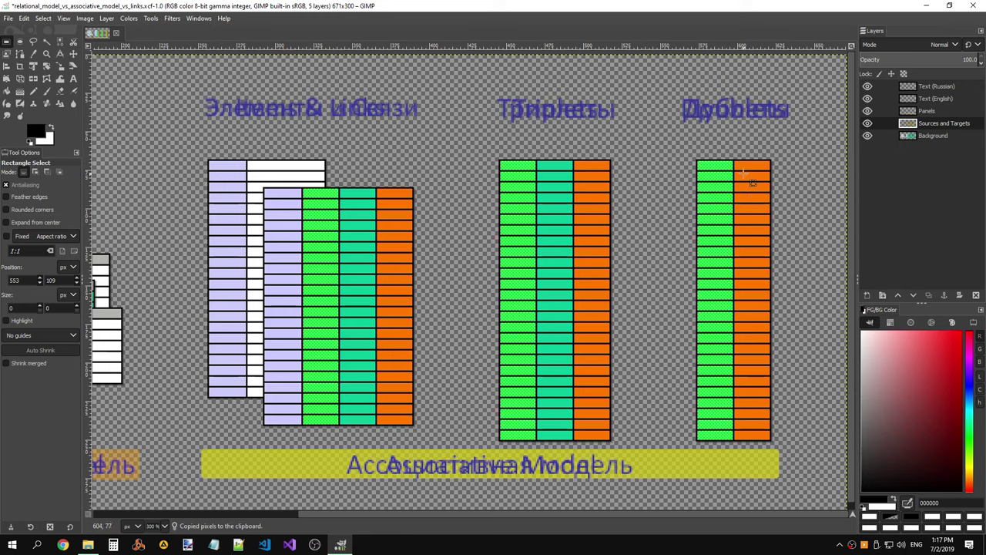
pyautogui.moveTo(736, 164); pyautogui.dragTo(770, 439)
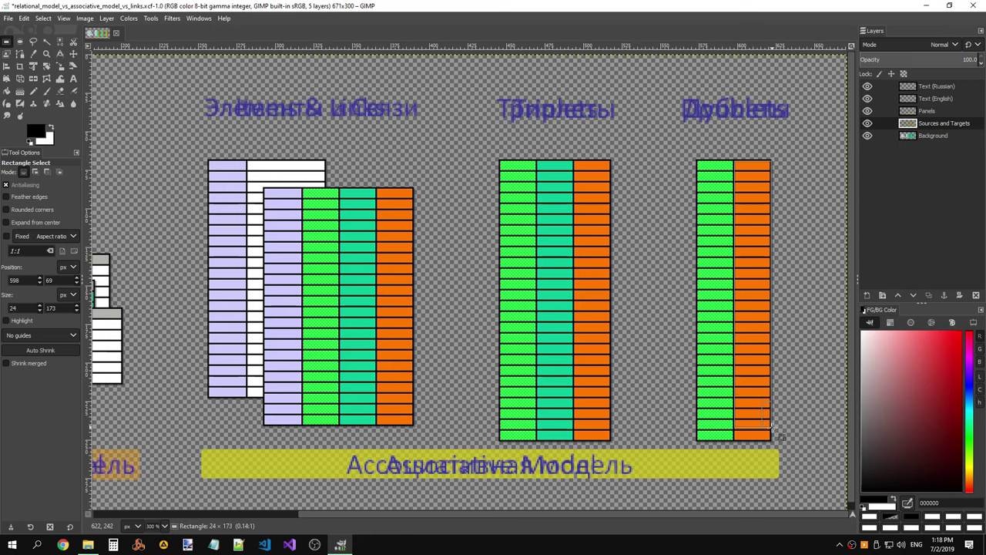
# - Clear the orange Doublets and Triplets columns to teal, then select the Elements orange column's leftover top
pyautogui.press('Delete')
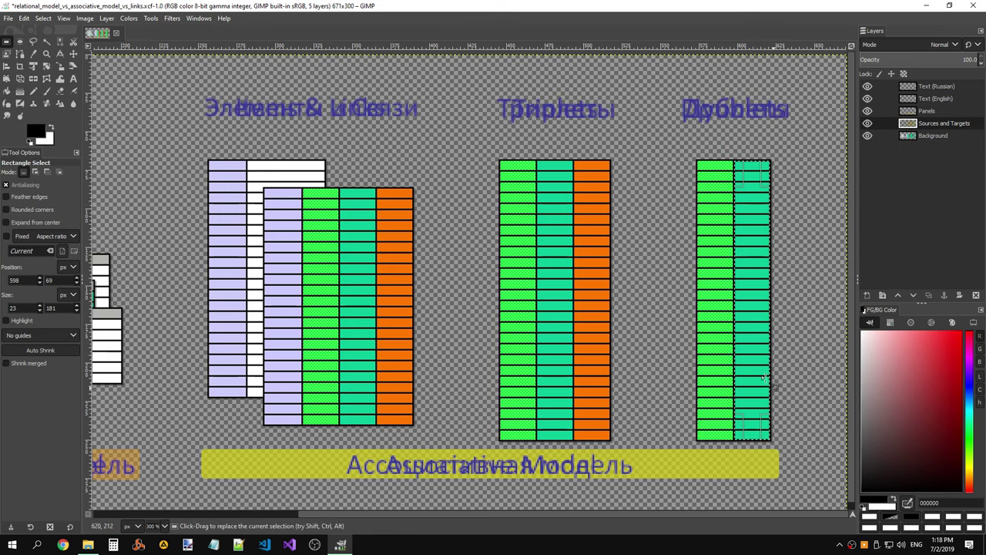
pyautogui.moveTo(574, 161); pyautogui.dragTo(617, 447)
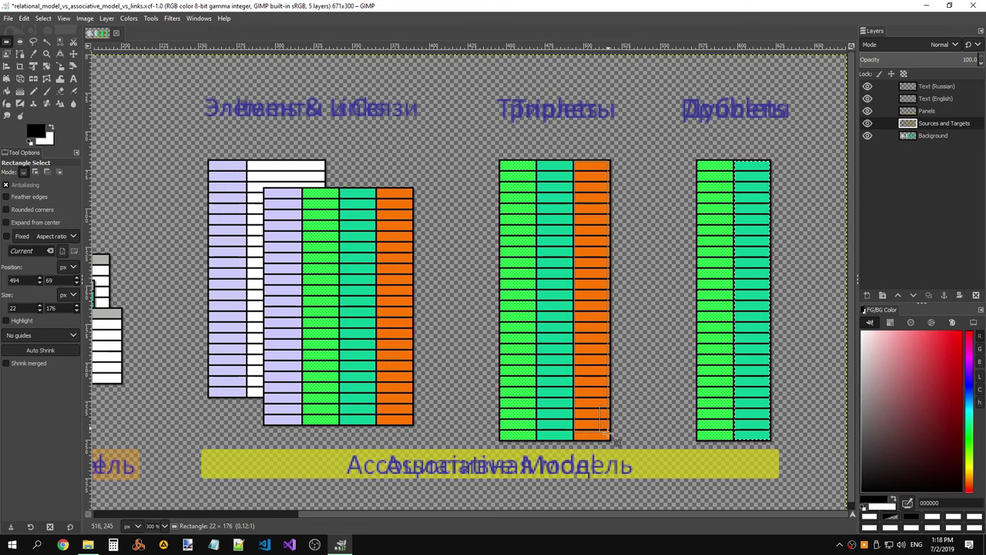
pyautogui.press('Delete')
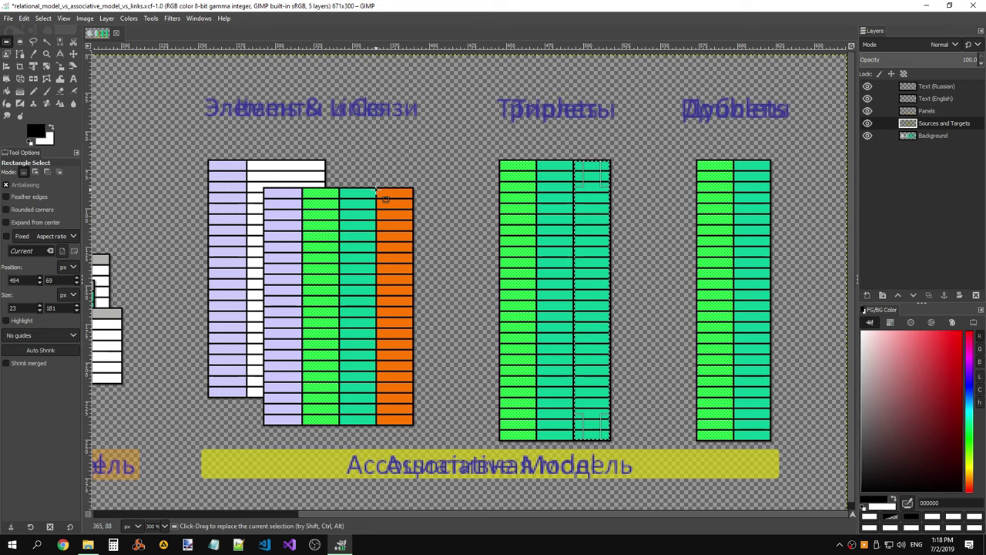
pyautogui.moveTo(378, 189); pyautogui.dragTo(412, 423)
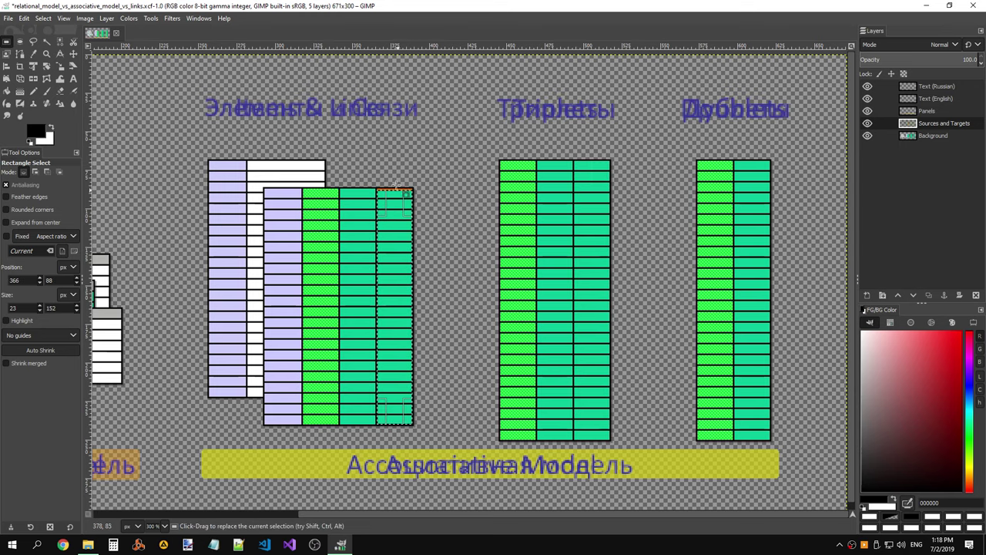
pyautogui.moveTo(390, 181); pyautogui.dragTo(436, 205)
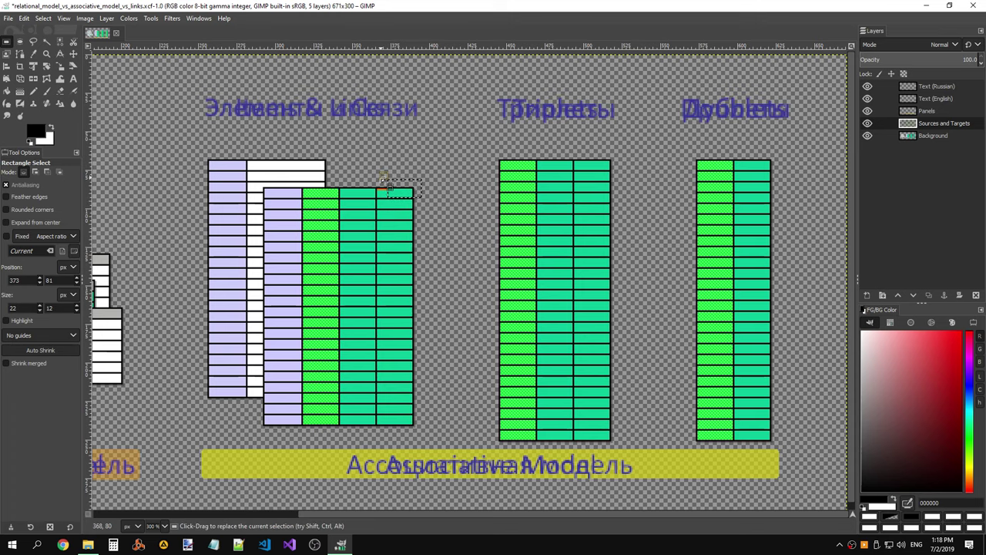
pyautogui.moveTo(377, 182); pyautogui.dragTo(402, 202)
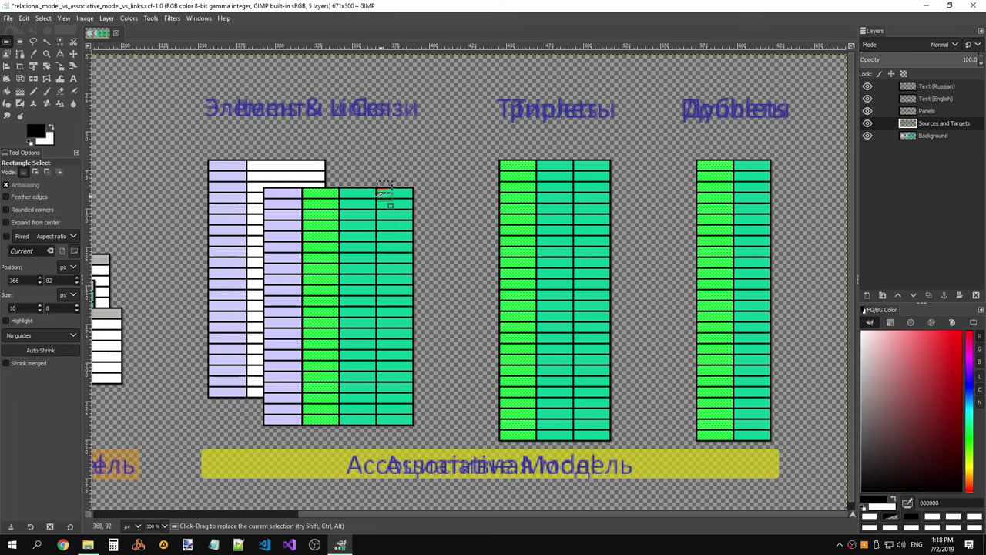
# - Delete the orange strip at the top of the Elements column, leaving one orange pixel
pyautogui.scroll(6, 382, 192)
pyautogui.scroll(2, 339, 187)
pyautogui.moveTo(339, 185); pyautogui.dragTo(435, 235)
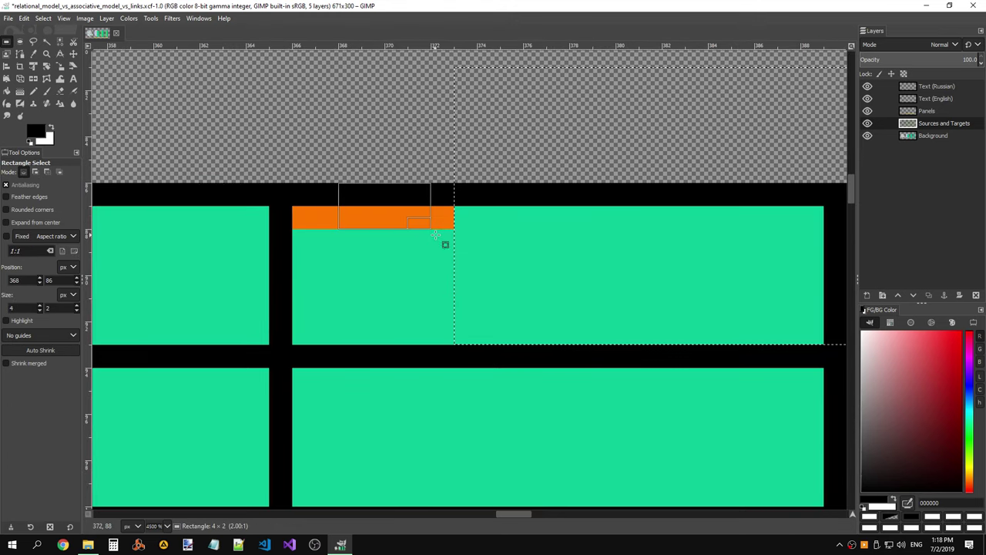
pyautogui.moveTo(331, 211); pyautogui.dragTo(436, 222)
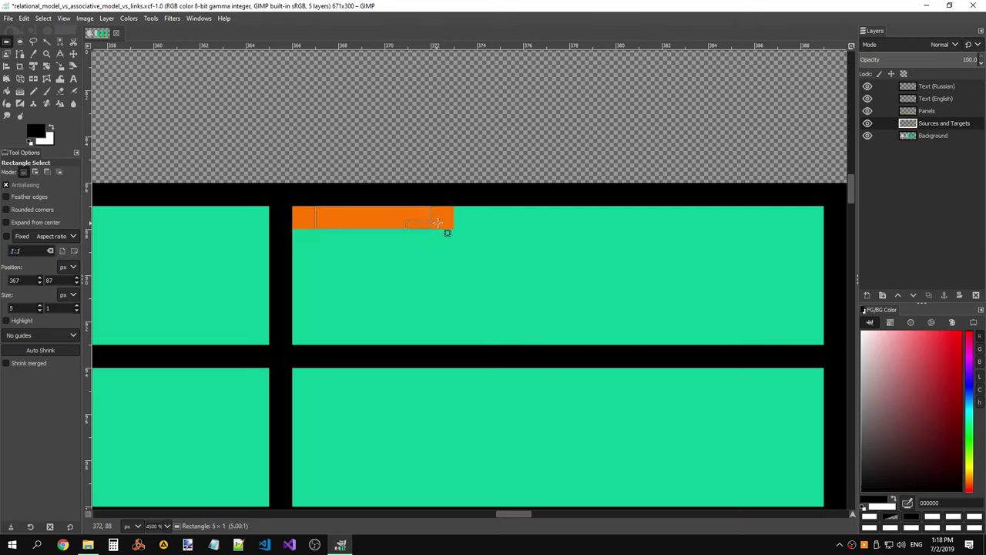
pyautogui.press('Delete')
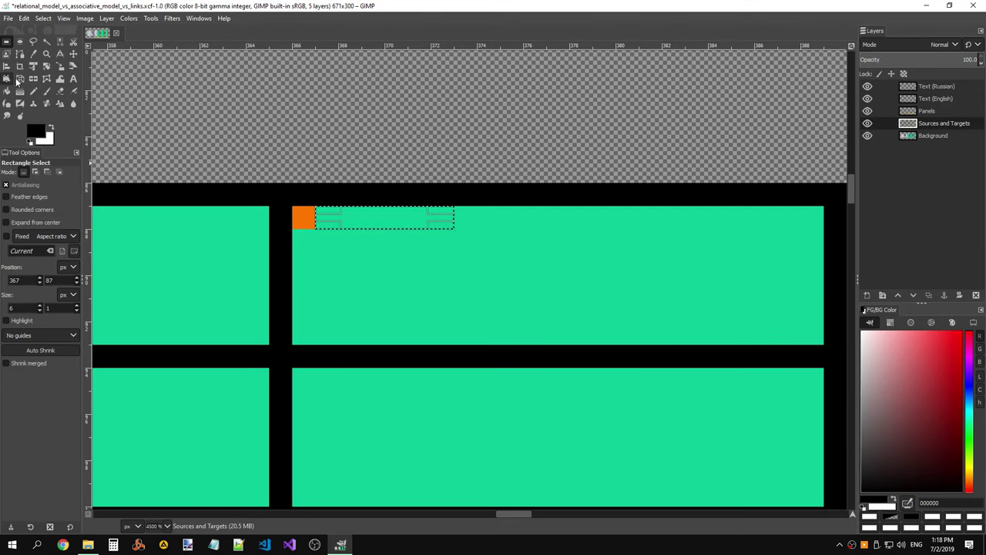
# - Sample the remaining orange pixel to make ff7700 the foreground colour
pyautogui.click(74, 91)
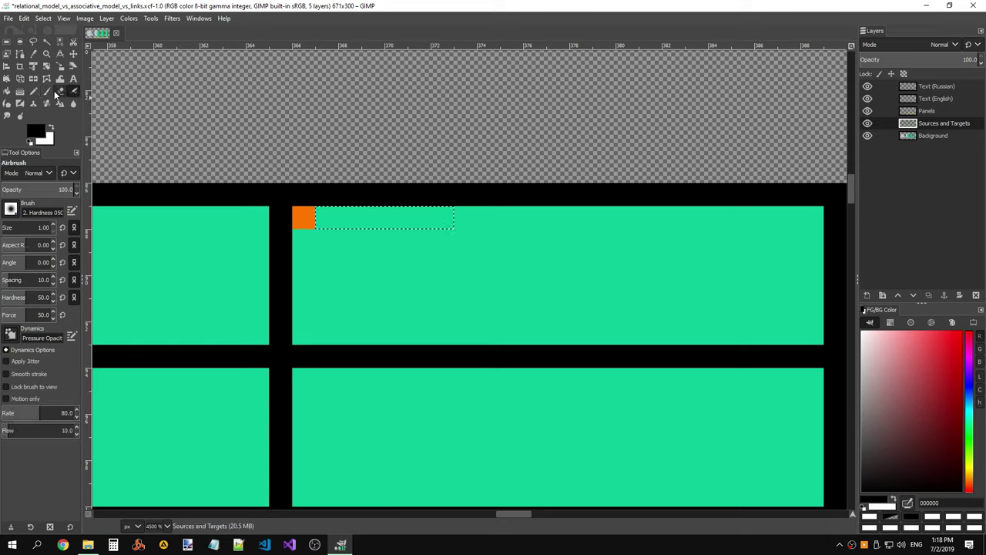
pyautogui.click(33, 53)
pyautogui.click(306, 213)
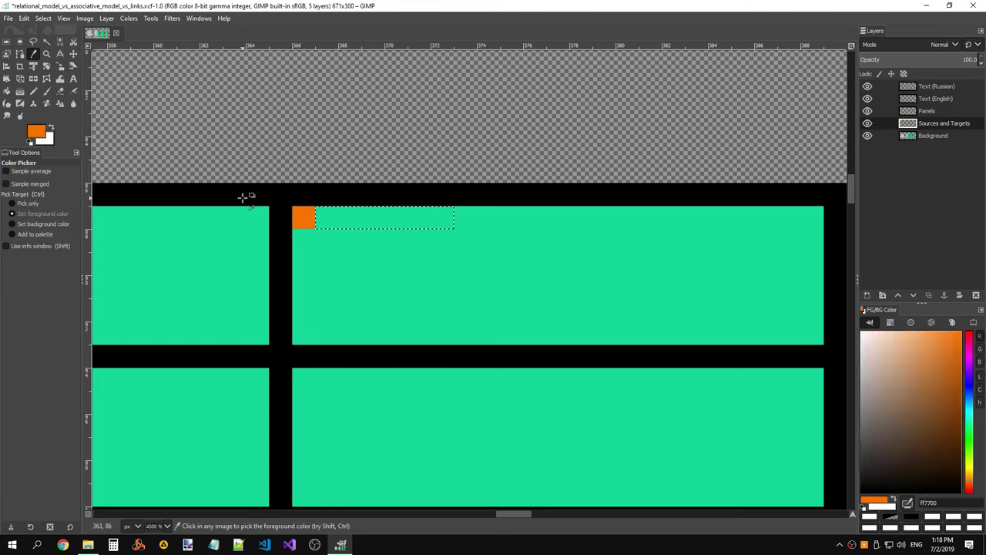
pyautogui.keyDown('ctrl'); pyautogui.scroll(-3, 352, 188); pyautogui.keyUp('ctrl')
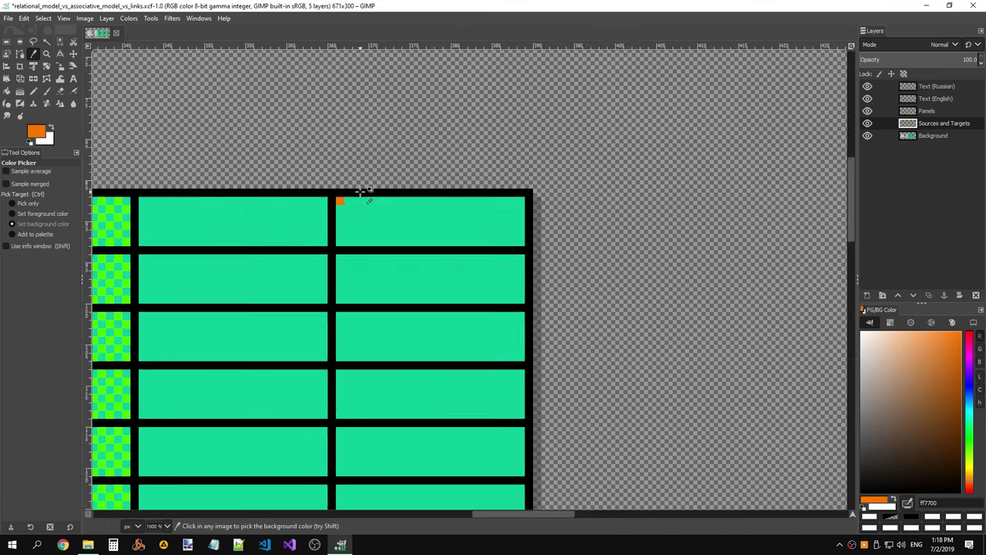
pyautogui.keyDown('ctrl'); pyautogui.scroll(-1, 352, 193); pyautogui.keyUp('ctrl')
pyautogui.click(6, 44)
pyautogui.click(347, 183)
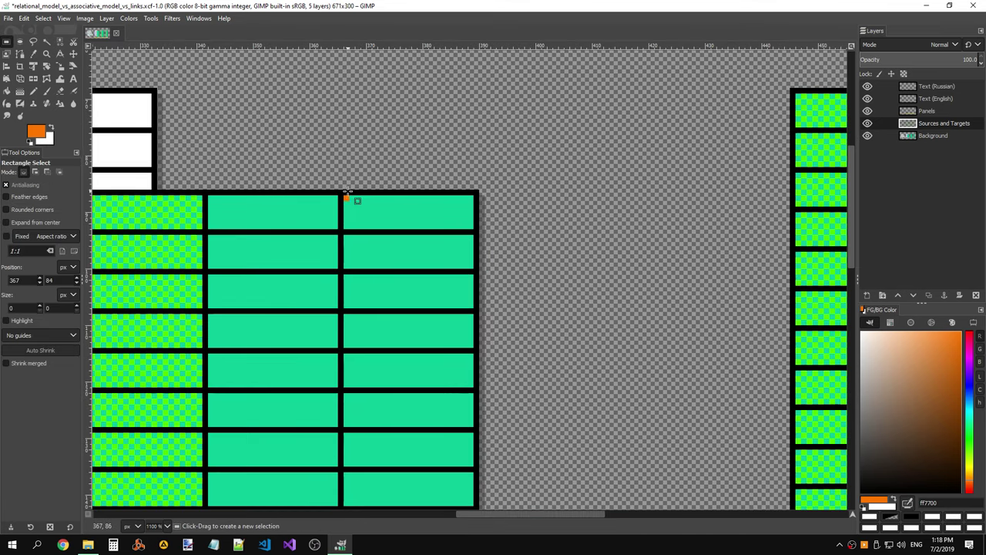
# - Copy a green checker cell onto the second cell of the Elements link column and anchor it
pyautogui.hscroll(-2, 442, 491)
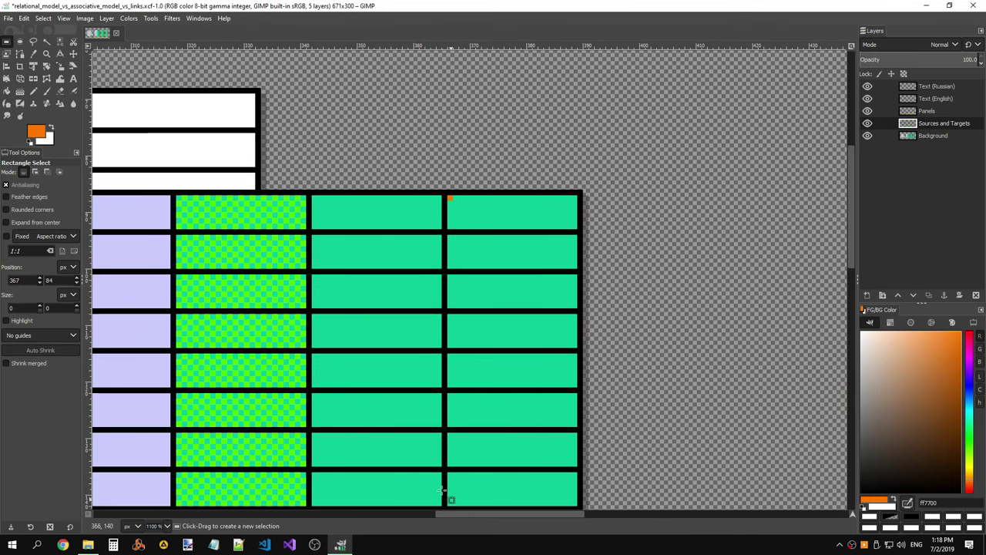
pyautogui.moveTo(176, 275); pyautogui.dragTo(306, 309)
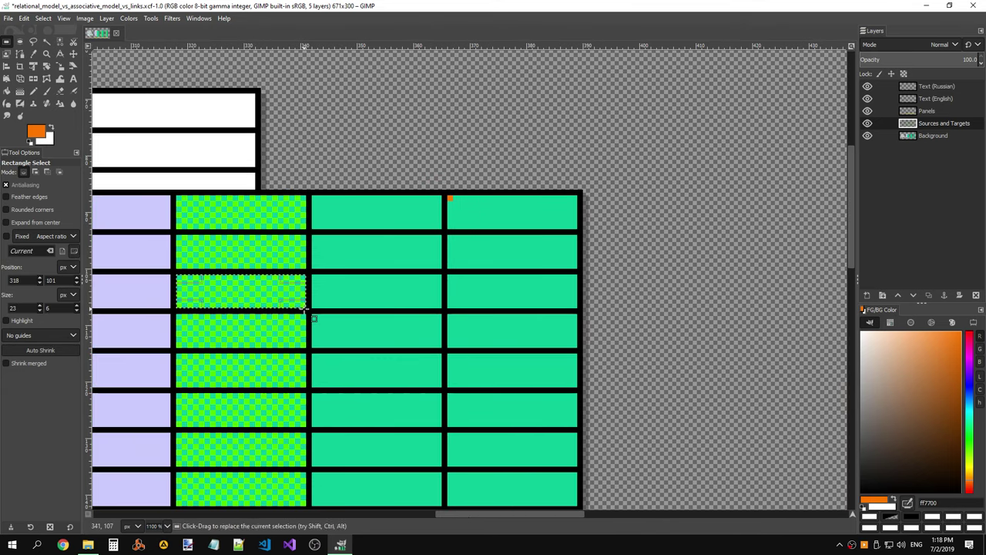
pyautogui.hotkey('ctrl', 'c')
pyautogui.hotkey('ctrl', 'v')
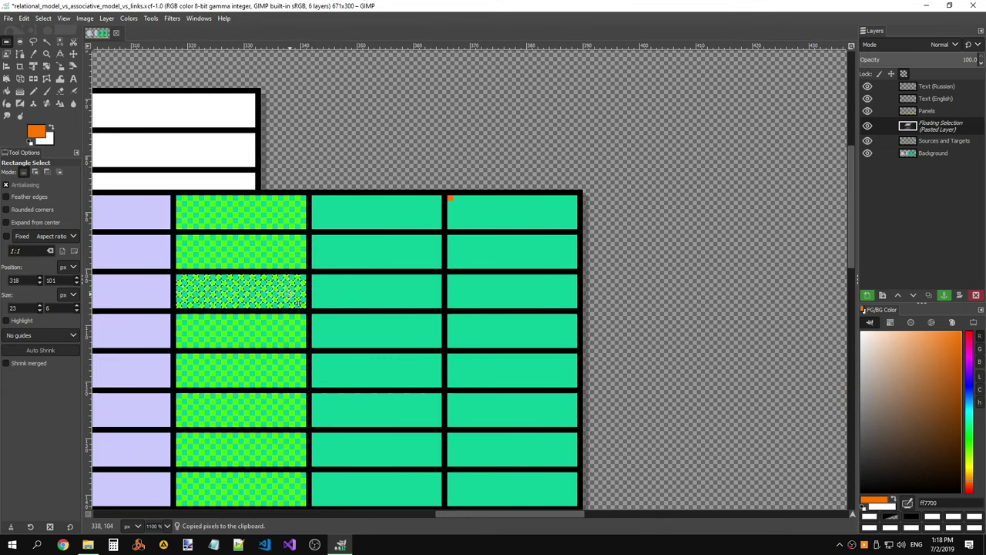
pyautogui.moveTo(302, 303); pyautogui.dragTo(573, 263)
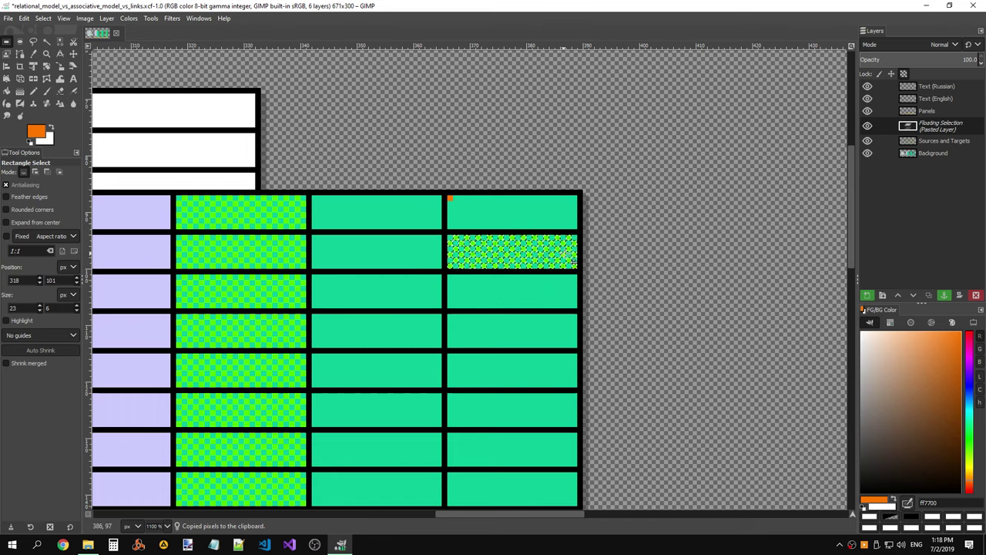
pyautogui.click(550, 185)
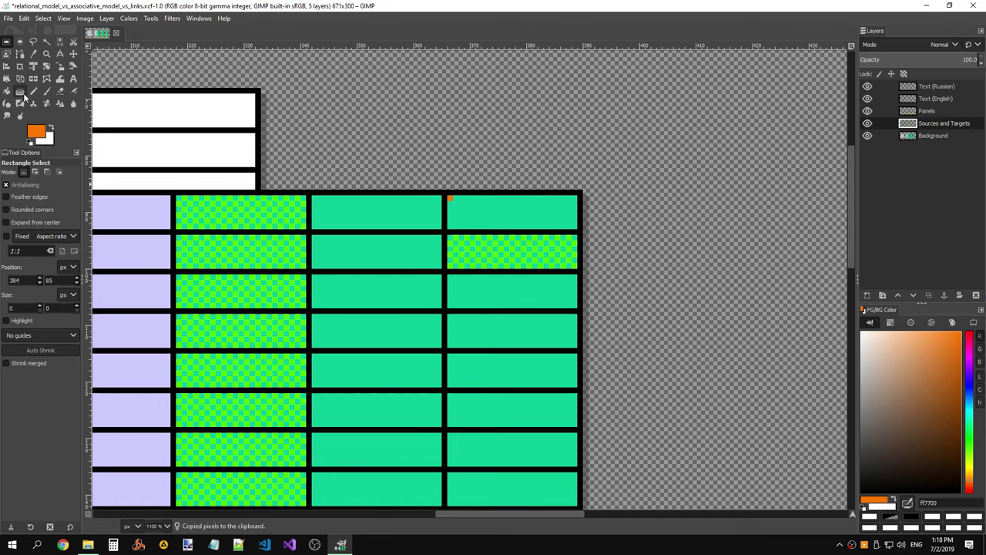
# - Set the Bucket Fill tool to fill similar colours
pyautogui.click(7, 90)
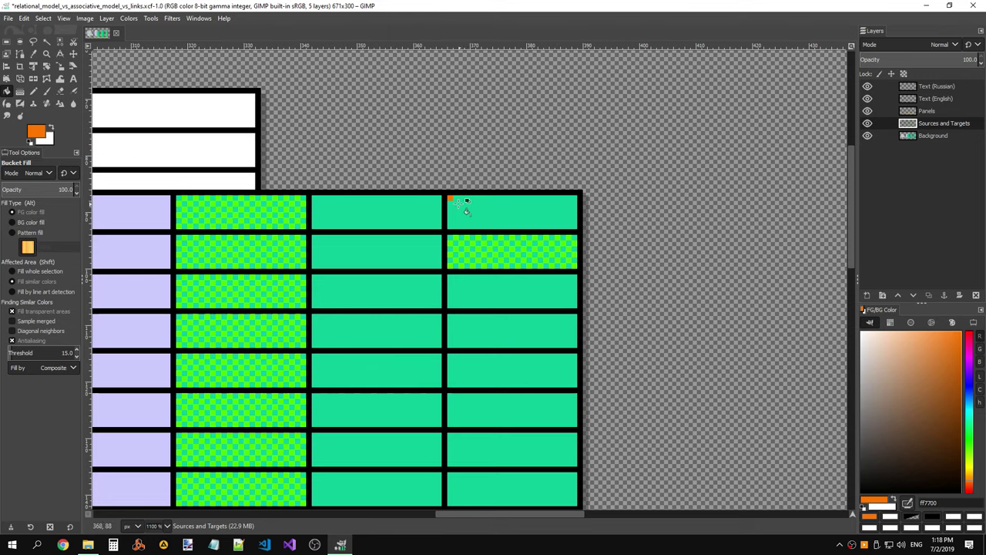
pyautogui.scroll(1, 460, 204)
pyautogui.scroll(3, 460, 204)
pyautogui.scroll(-2, 463, 206)
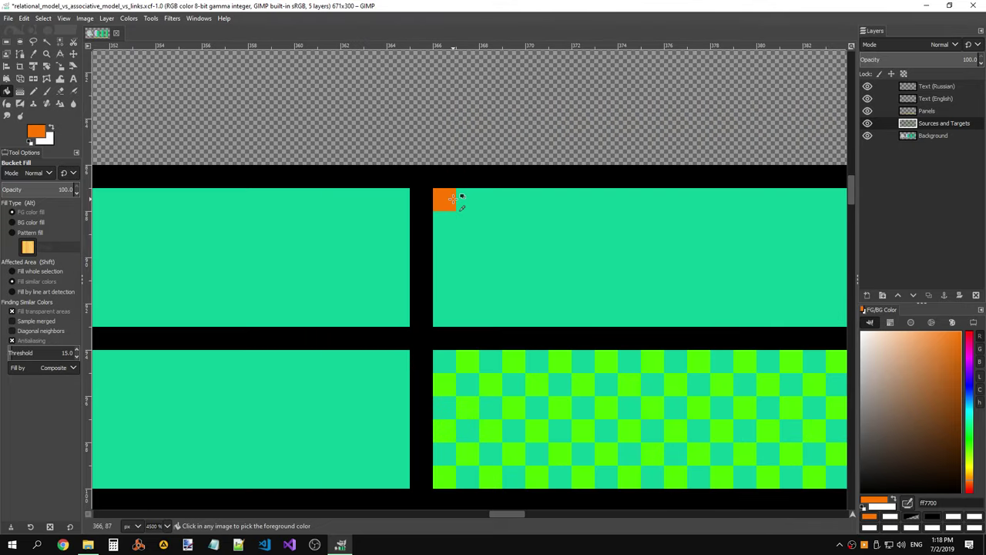
pyautogui.scroll(-1, 465, 210)
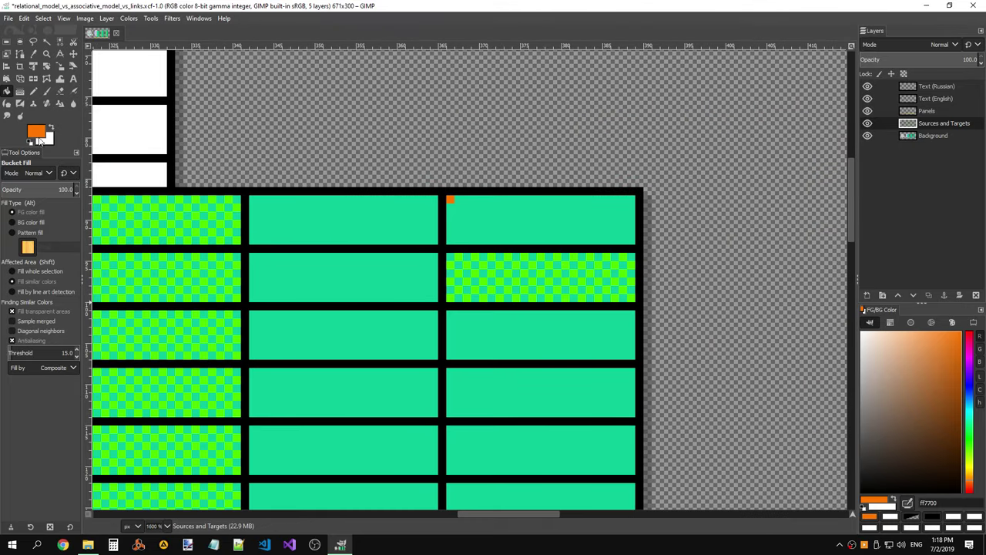
pyautogui.click(49, 282)
# - Recolour the new cell's green squares orange using Composite and Diagonal neighbors
pyautogui.click(8, 41)
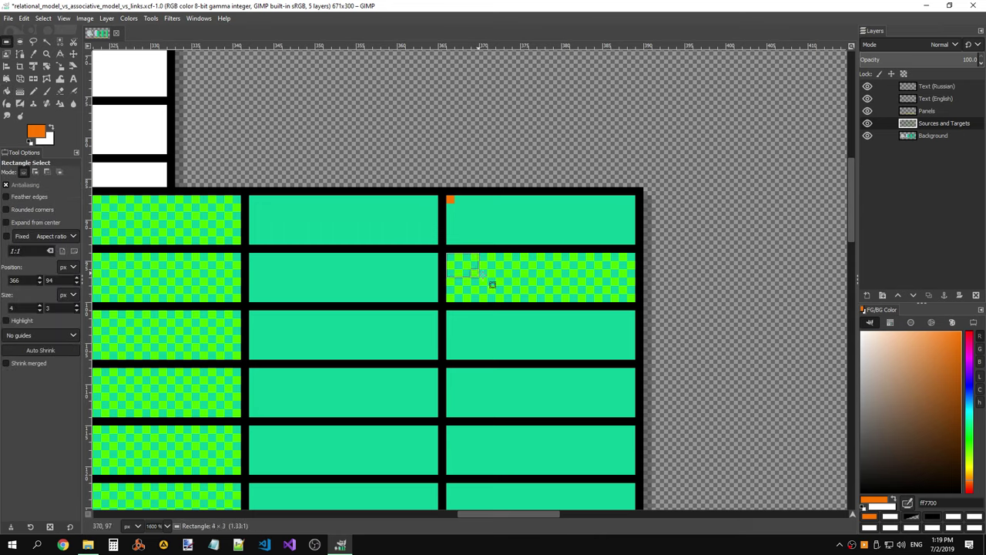
pyautogui.moveTo(446, 253); pyautogui.dragTo(636, 302)
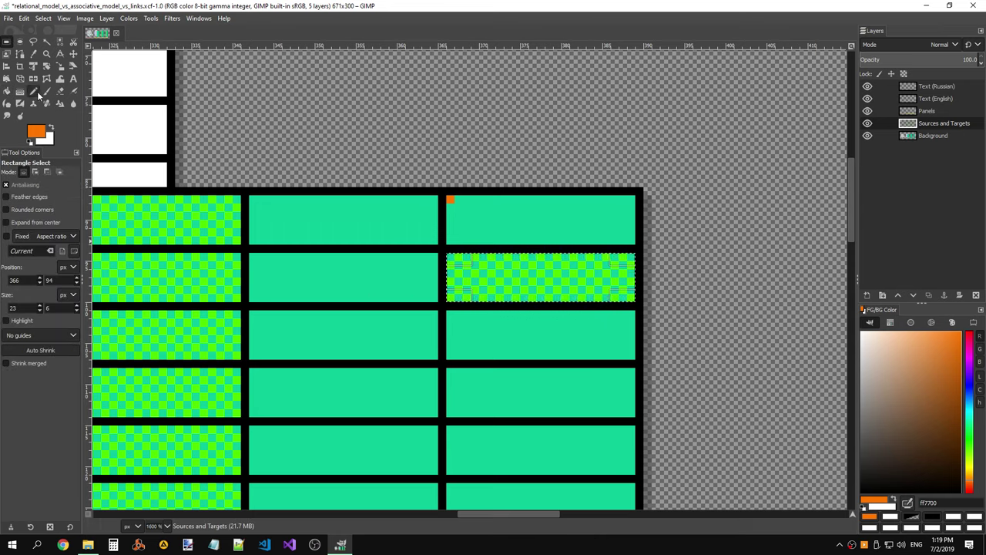
pyautogui.click(7, 91)
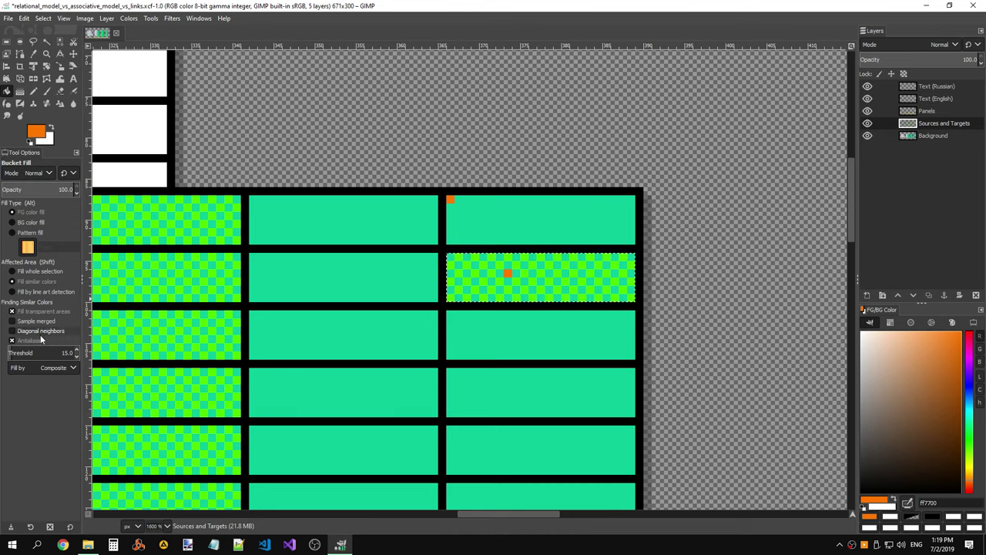
pyautogui.click(46, 370)
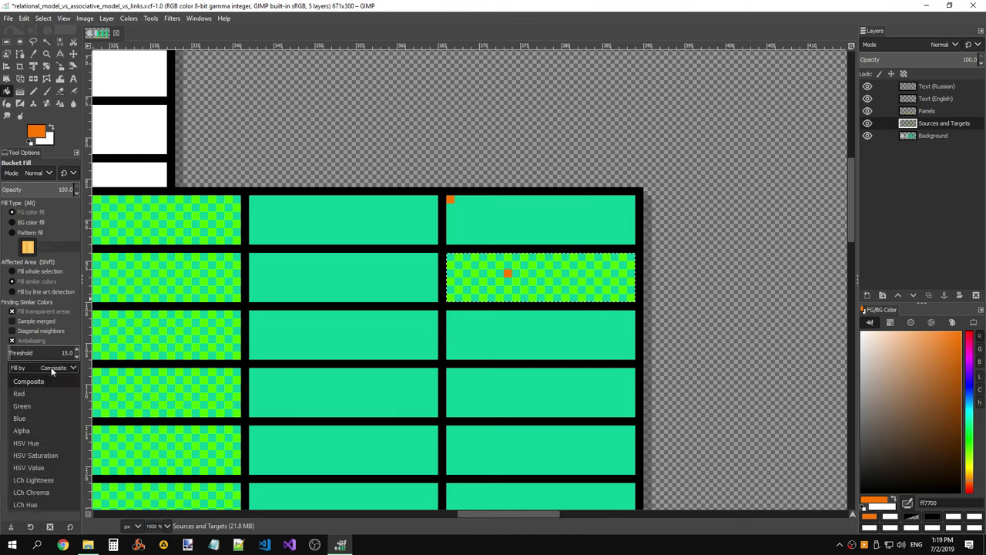
pyautogui.click(50, 367)
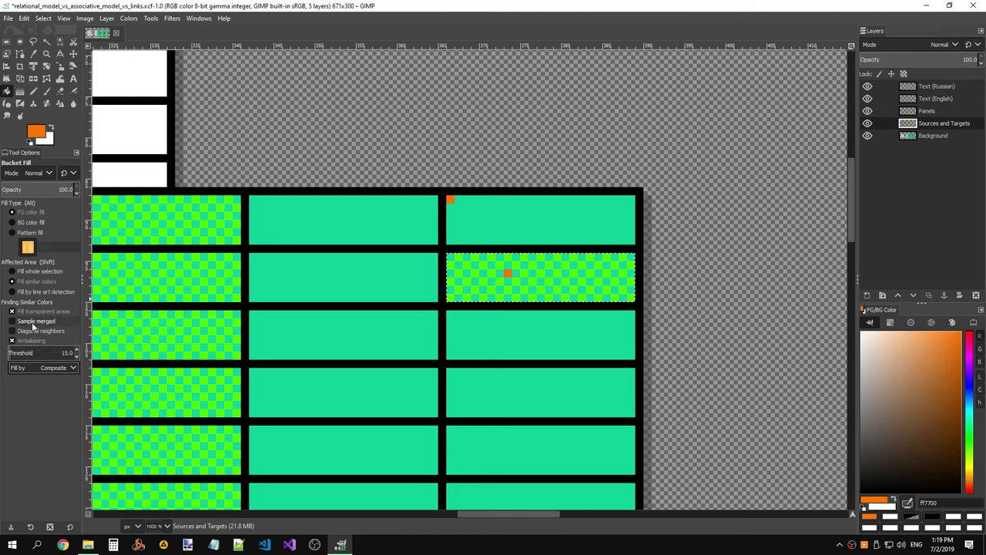
pyautogui.moveTo(38, 331)
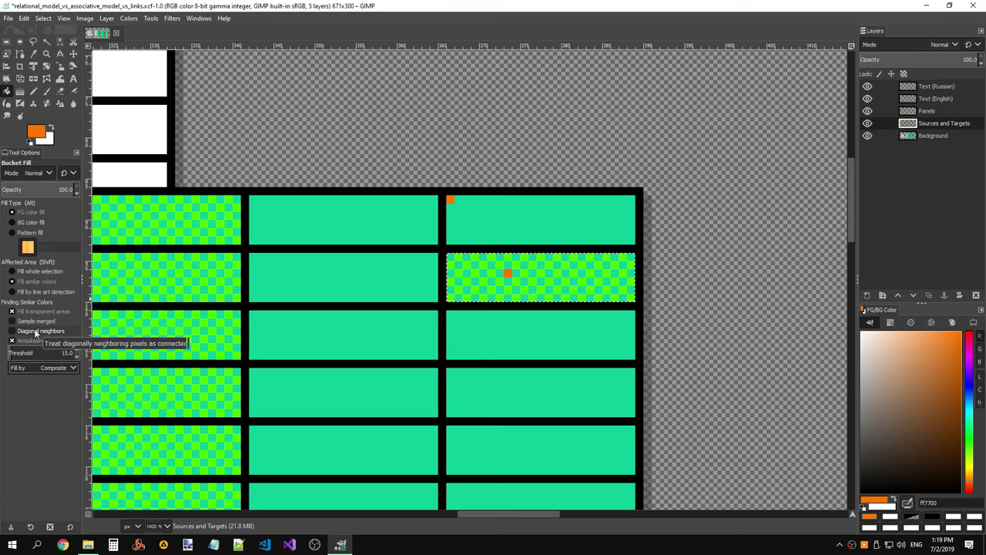
pyautogui.click(35, 332)
pyautogui.click(490, 272)
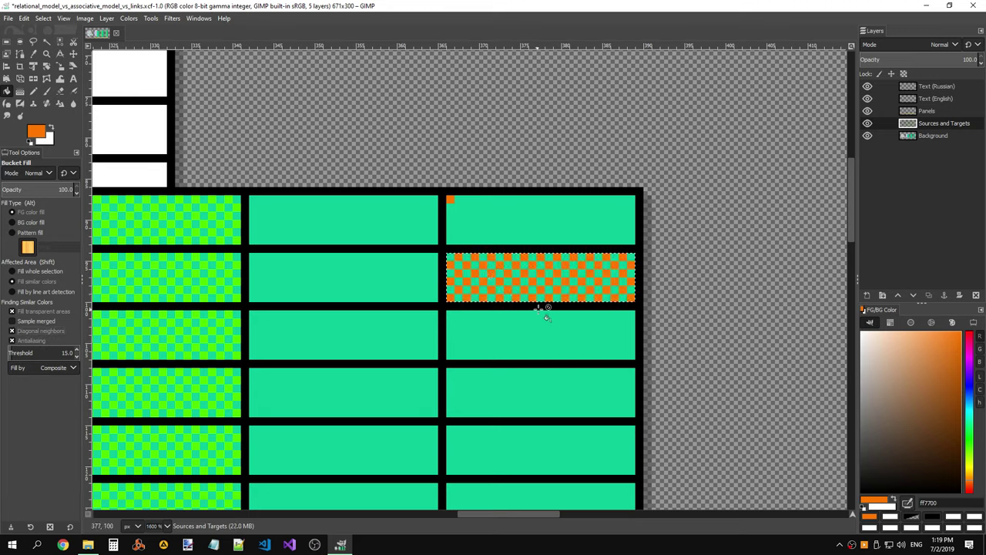
pyautogui.click(7, 41)
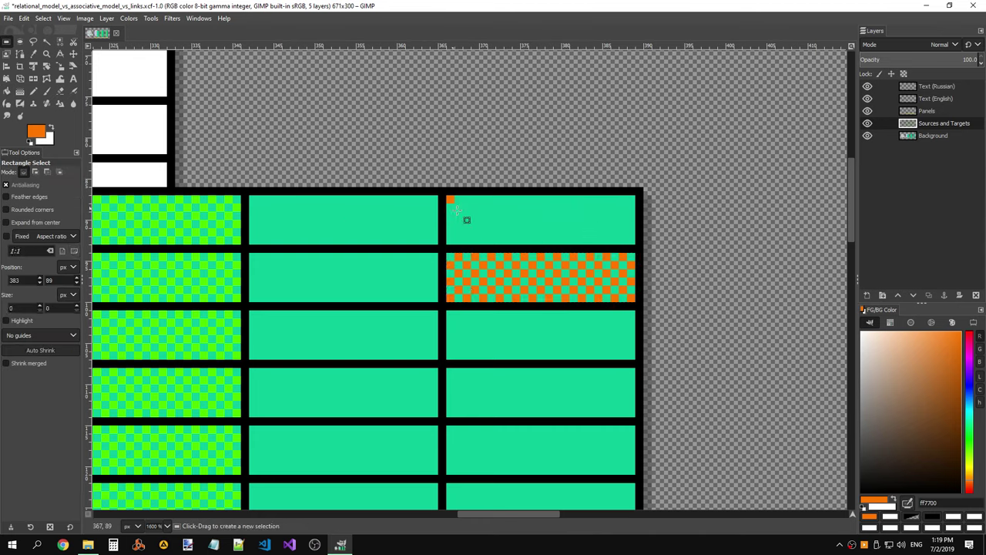
# - Copy the orange-teal checker cell into the top-row cell of the column
pyautogui.moveTo(455, 263); pyautogui.dragTo(619, 302)
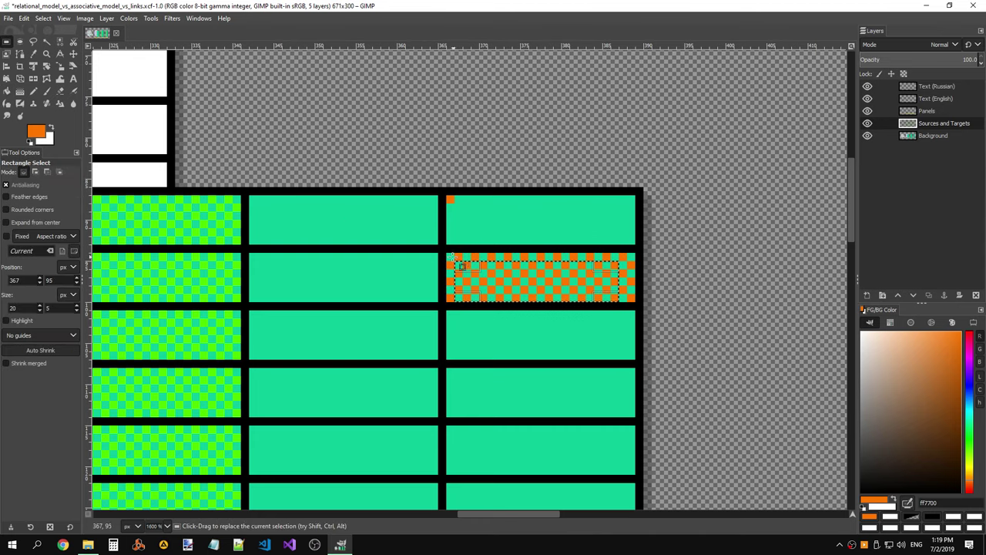
pyautogui.moveTo(447, 254); pyautogui.dragTo(549, 295)
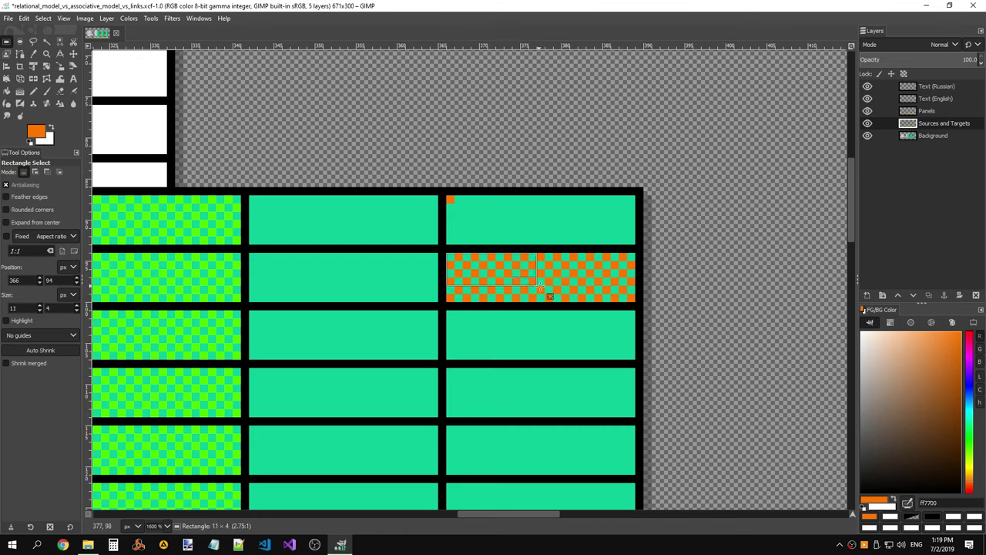
pyautogui.moveTo(622, 297); pyautogui.dragTo(632, 297)
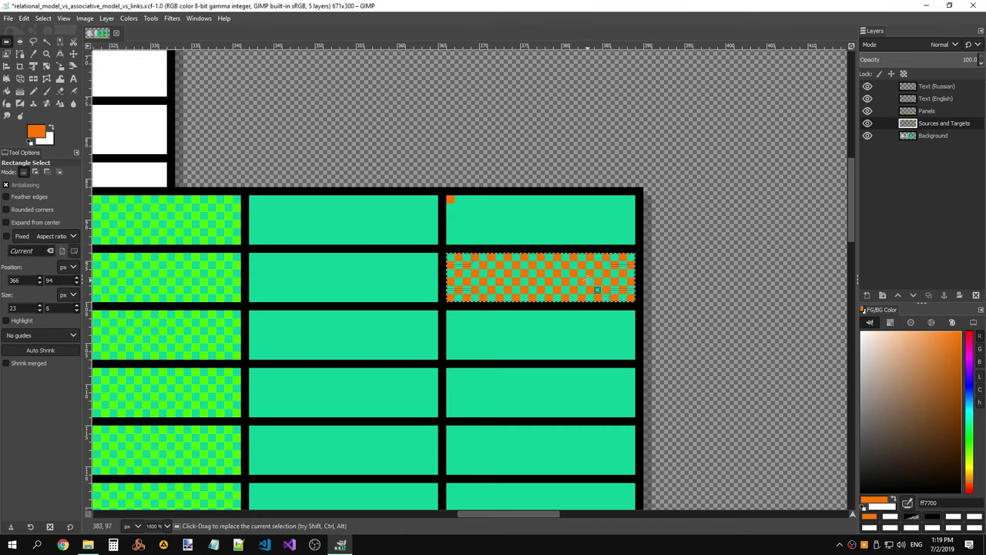
pyautogui.click(560, 267)
pyautogui.moveTo(509, 274); pyautogui.dragTo(524, 220)
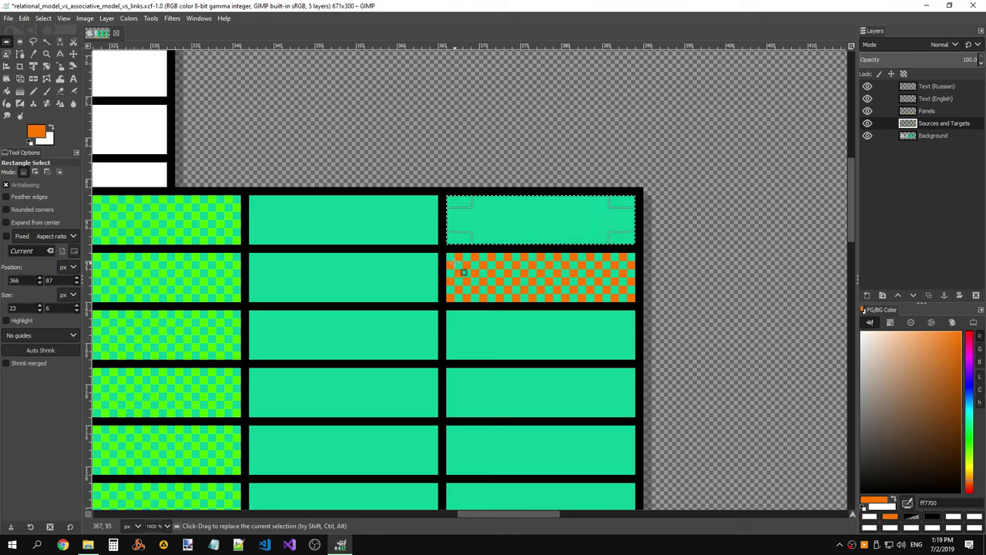
pyautogui.moveTo(455, 255); pyautogui.dragTo(587, 307)
pyautogui.click(609, 295)
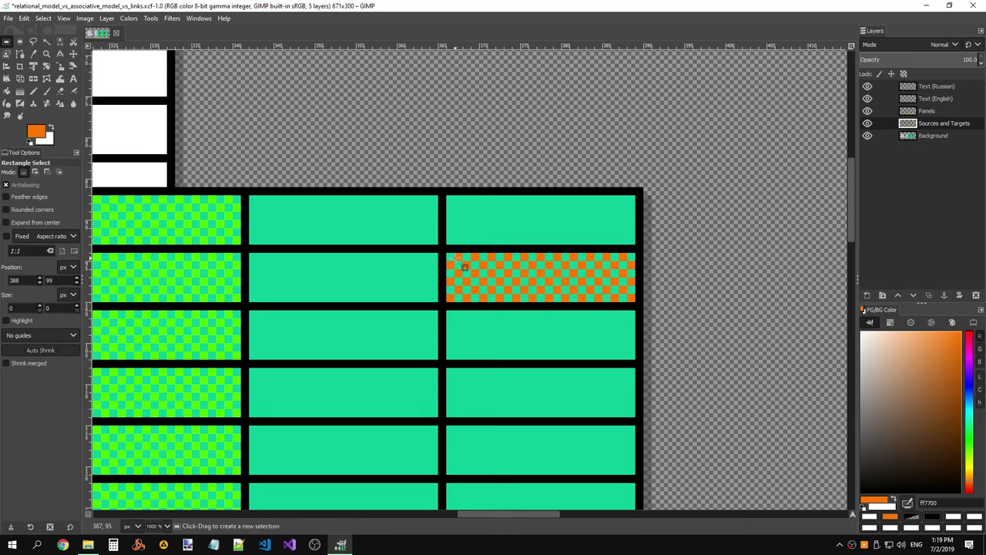
pyautogui.moveTo(451, 256); pyautogui.dragTo(623, 296)
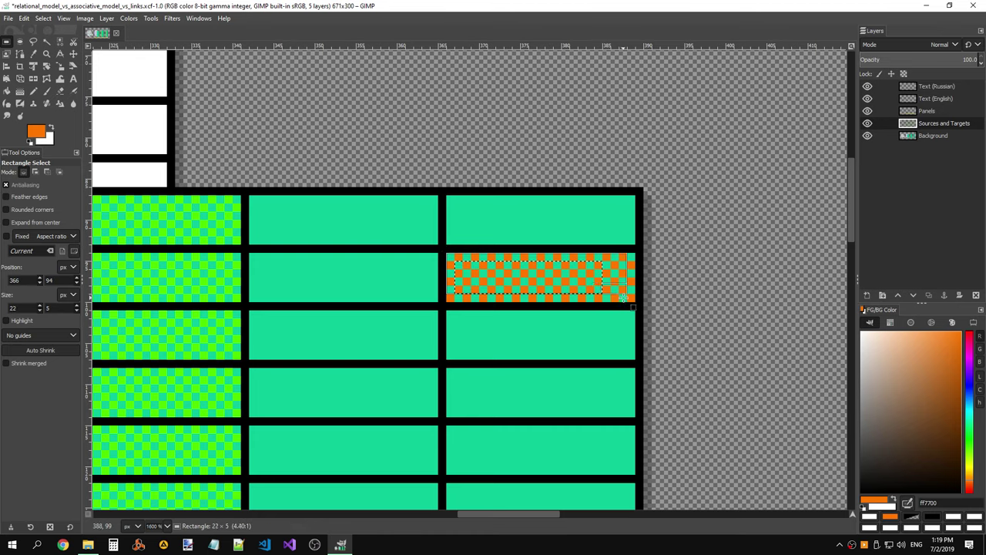
pyautogui.hotkey('ctrl', 'c')
pyautogui.hotkey('ctrl', 'v')
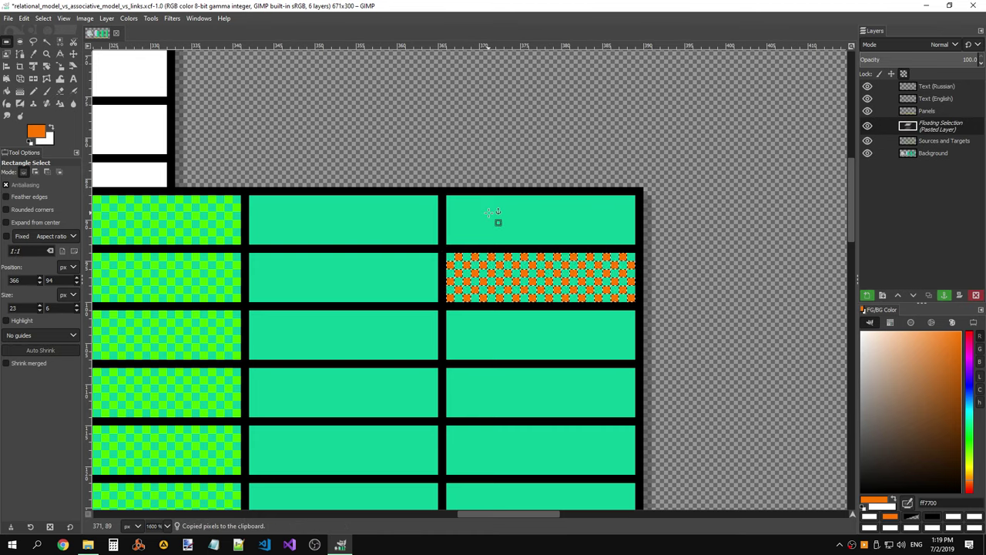
pyautogui.moveTo(515, 281); pyautogui.dragTo(516, 223)
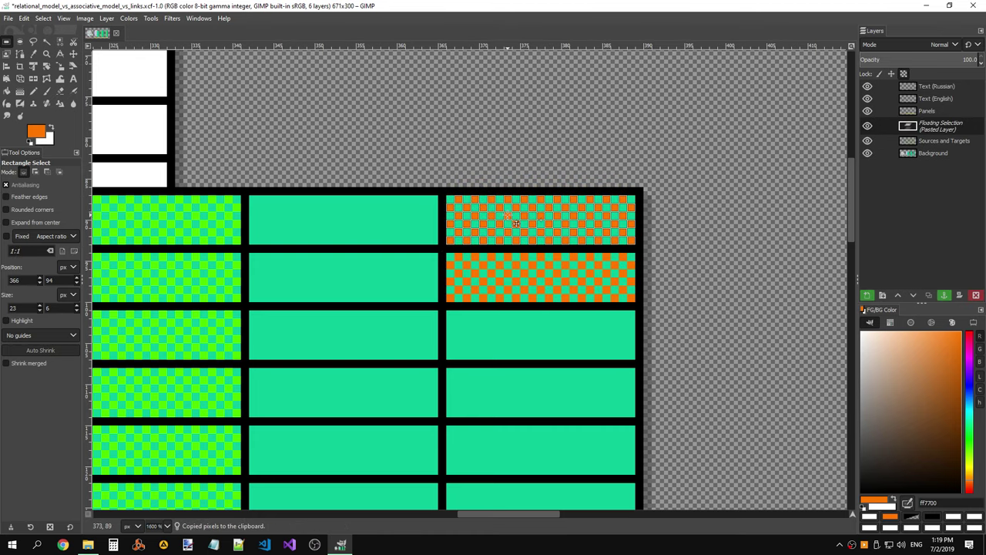
pyautogui.click(431, 177)
# - Duplicate the two checkered cells onto the next two cells down
pyautogui.moveTo(452, 199); pyautogui.dragTo(623, 297)
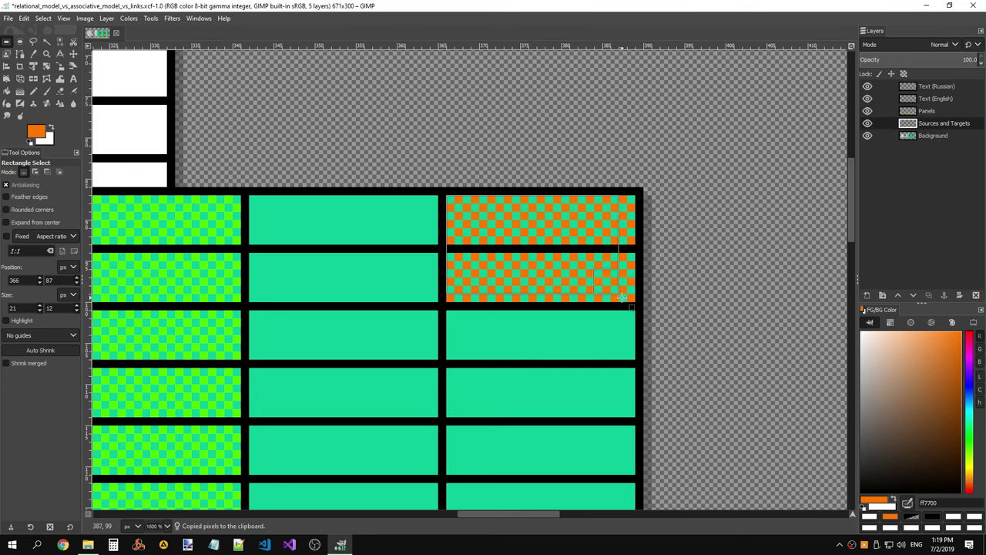
pyautogui.hotkey('ctrl', 'c')
pyautogui.hotkey('ctrl', 'v')
pyautogui.moveTo(535, 239)
pyautogui.mouseDown()
pyautogui.moveTo(540, 231)
pyautogui.moveTo(540, 347)
pyautogui.mouseUp()
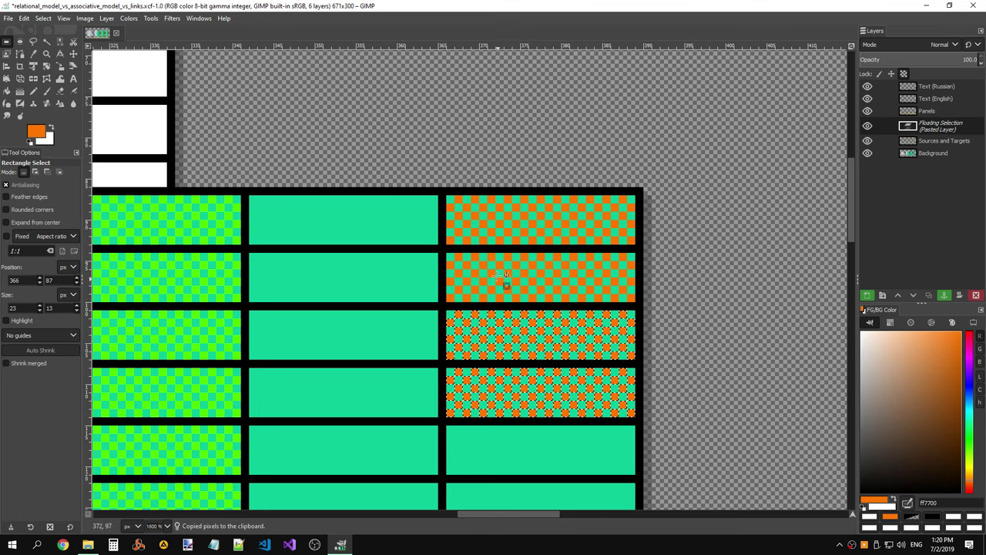
pyautogui.click(449, 172)
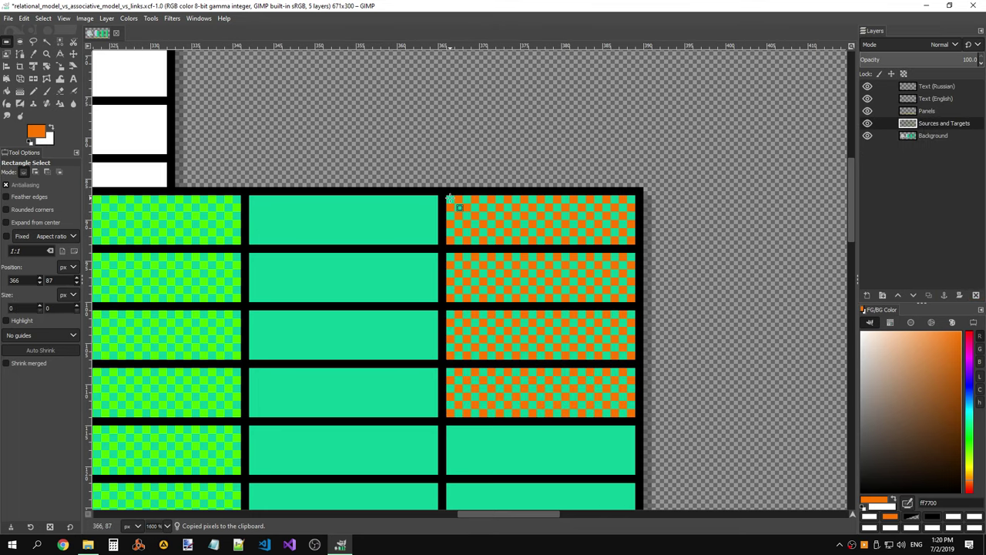
# - Duplicate the four checkered cells below the originals to fill eight cells
pyautogui.scroll(-2, 572, 302)
pyautogui.scroll(2, 532, 271)
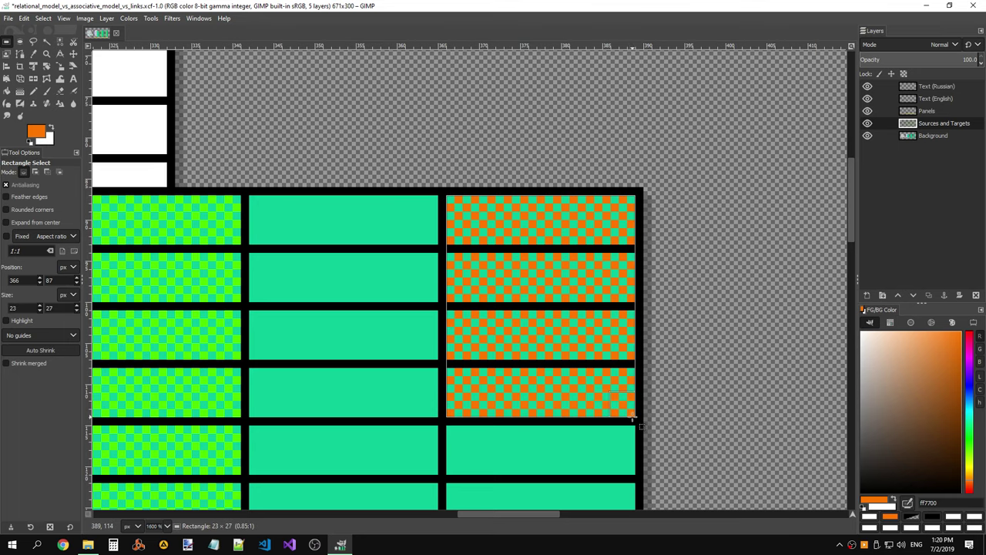
pyautogui.moveTo(449, 199); pyautogui.dragTo(637, 417)
pyautogui.hotkey('ctrl', 'c')
pyautogui.hotkey('ctrl', 'v')
pyautogui.scroll(-2, 586, 308)
pyautogui.scroll(-2, 543, 209)
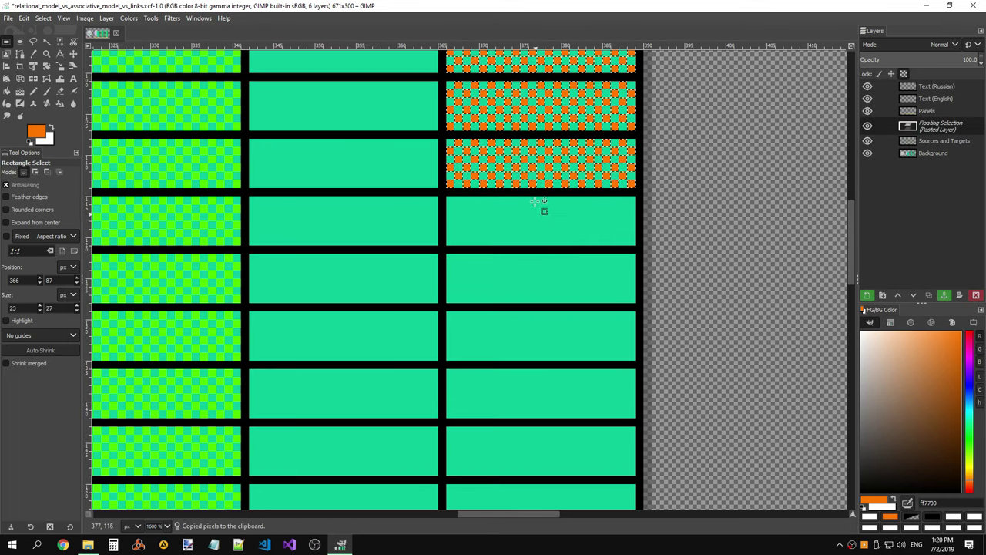
pyautogui.scroll(3, 542, 205)
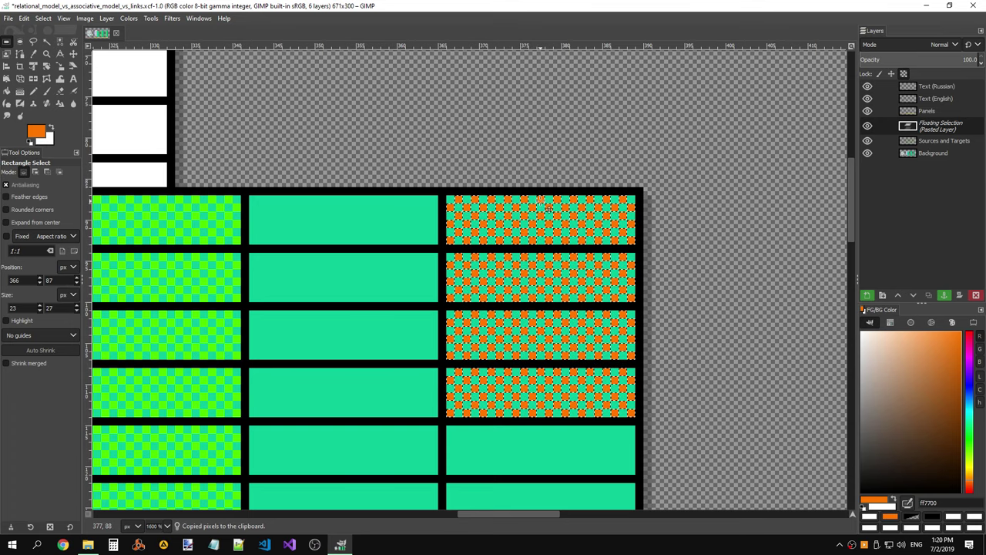
pyautogui.moveTo(542, 208); pyautogui.dragTo(550, 473)
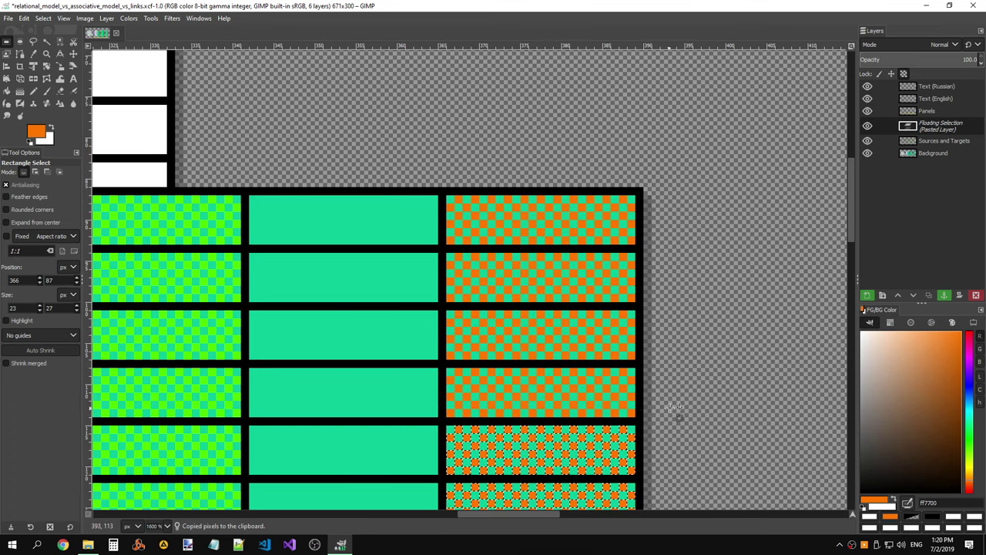
pyautogui.click(682, 353)
# - Copy the eight orange-teal checkered cells and move the copy down below them
pyautogui.scroll(-2, 684, 355)
pyautogui.scroll(-1, 684, 354)
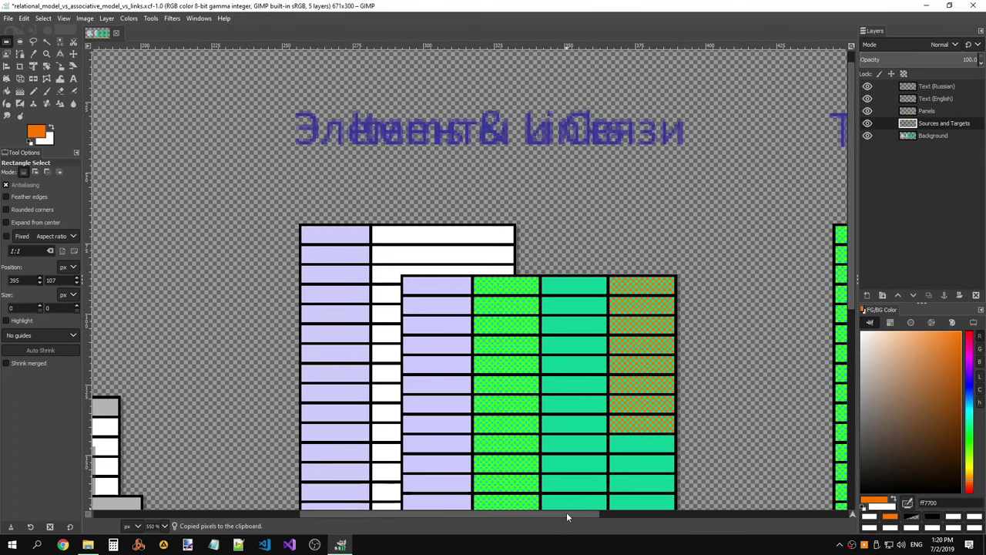
pyautogui.hscroll(3, 601, 399)
pyautogui.scroll(-5, 602, 399)
pyautogui.scroll(2, 562, 339)
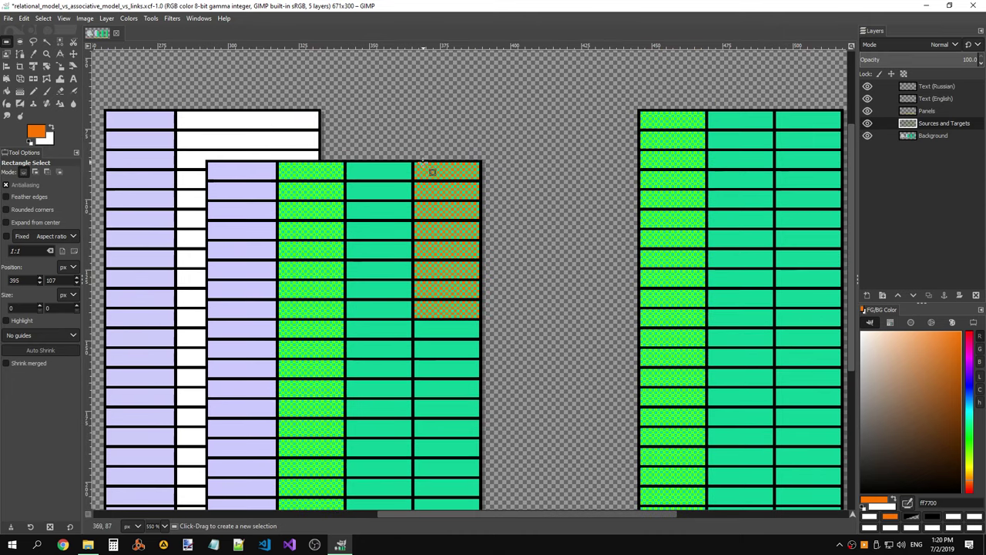
pyautogui.click(420, 159)
pyautogui.click(417, 161)
pyautogui.moveTo(417, 163); pyautogui.dragTo(479, 317)
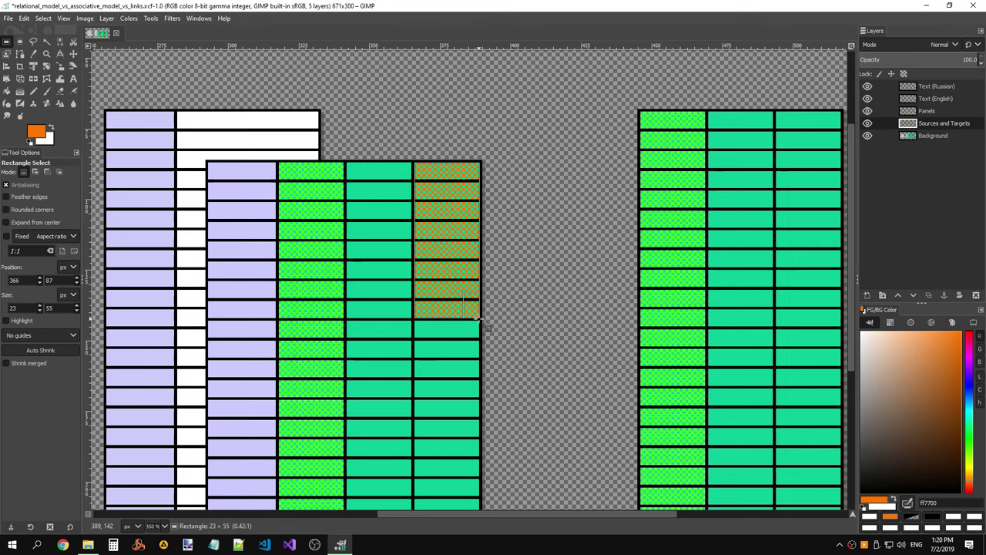
pyautogui.hotkey('ctrl', 'c')
pyautogui.hotkey('ctrl', 'v')
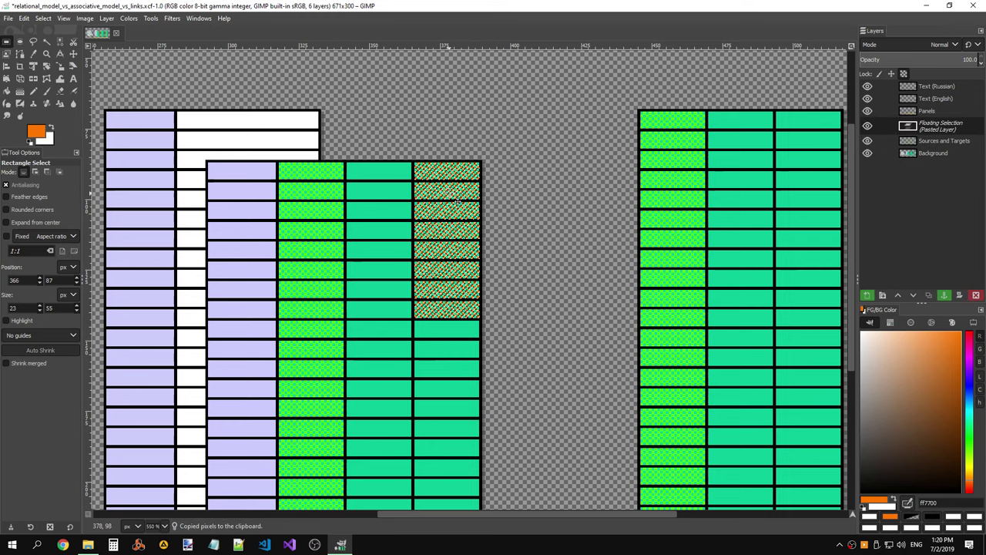
pyautogui.moveTo(457, 200); pyautogui.dragTo(457, 357)
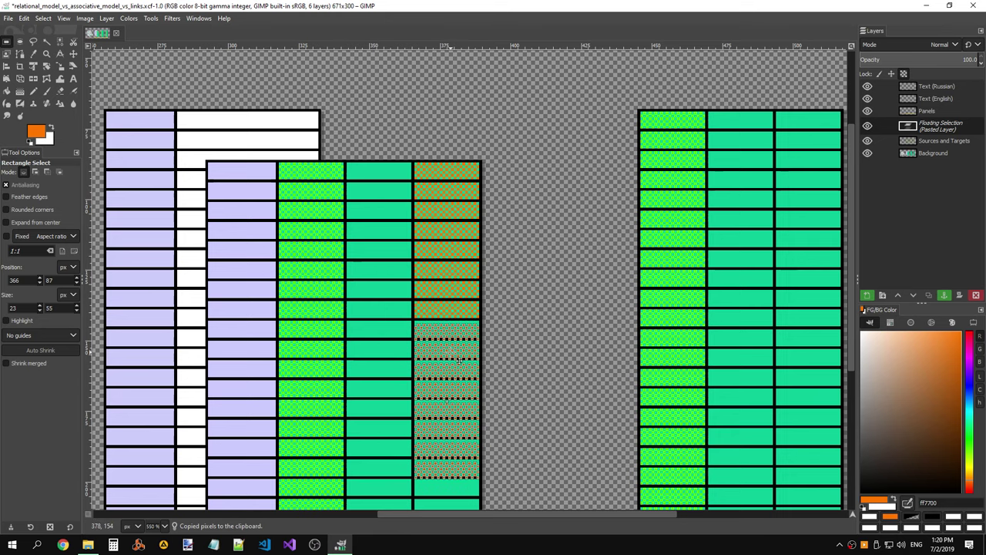
# - Anchor the previously pasted cells and clear the stray small selections
pyautogui.click(529, 322)
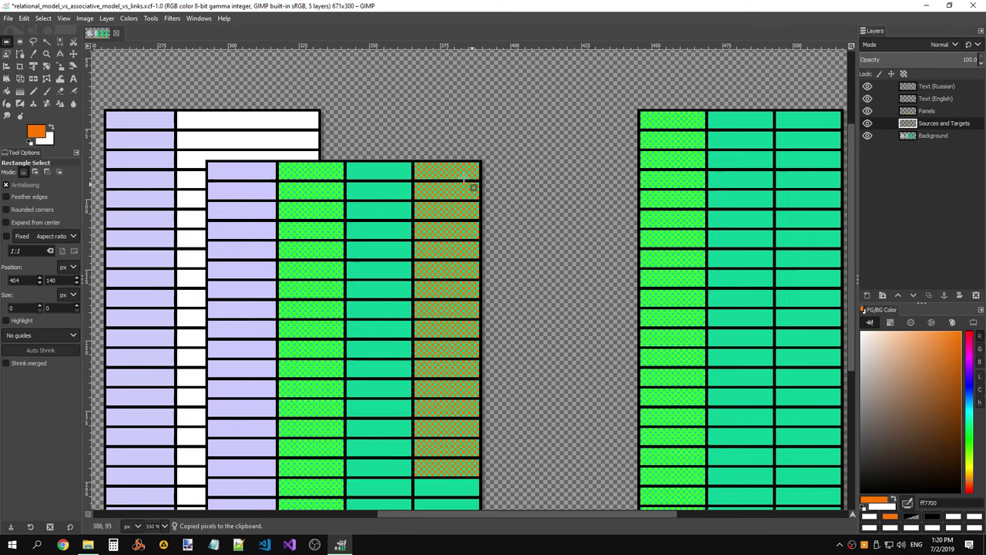
pyautogui.moveTo(435, 189); pyautogui.dragTo(434, 187)
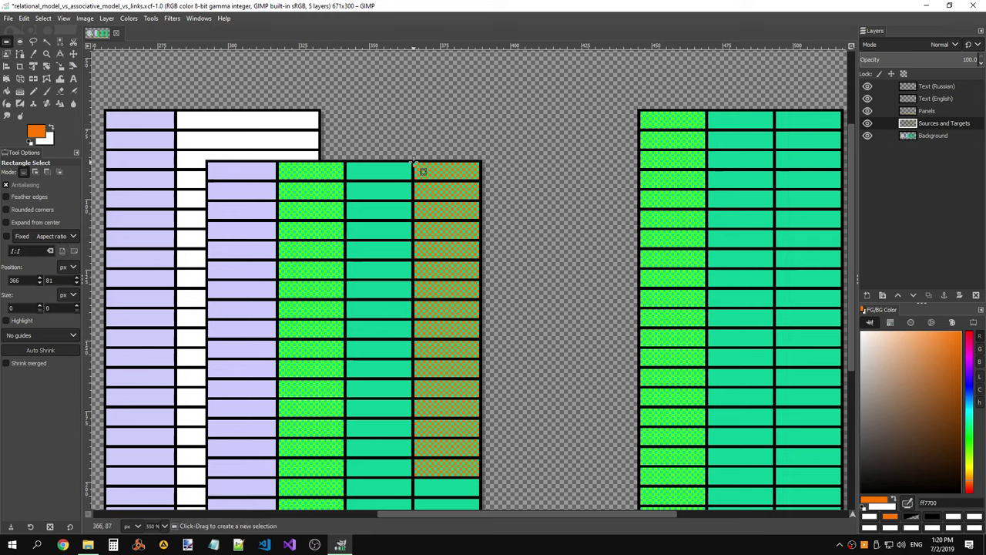
pyautogui.click(414, 164)
pyautogui.click(424, 154)
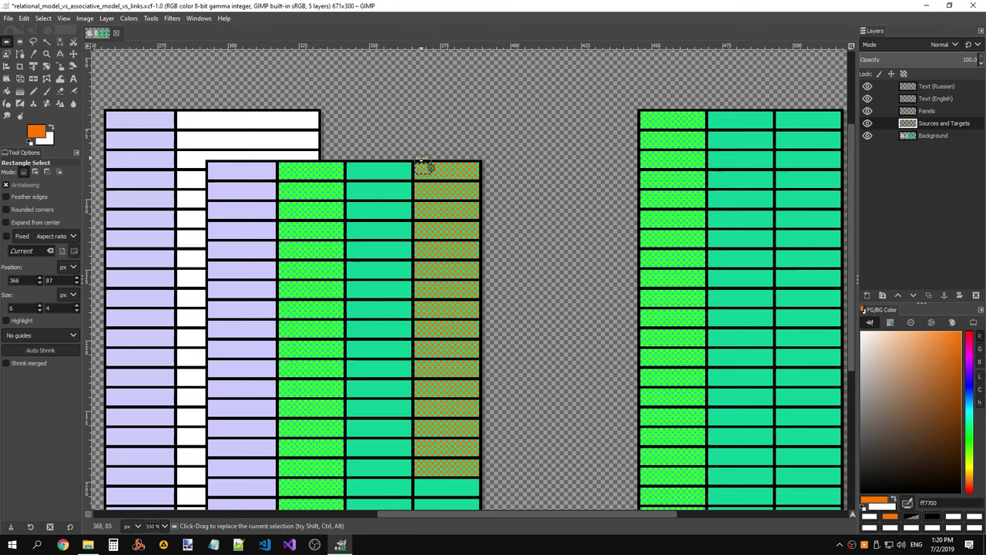
pyautogui.press('ctrl')
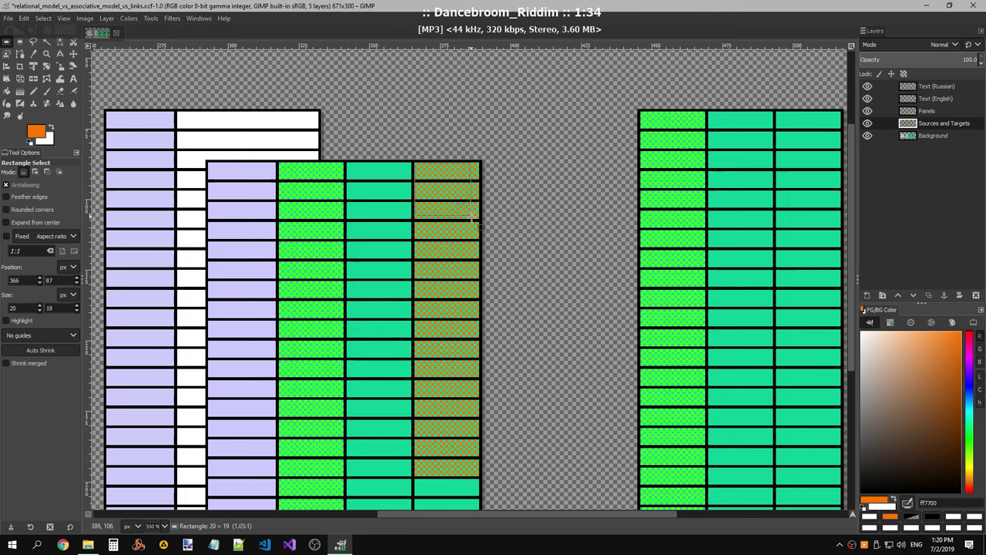
pyautogui.click(435, 162)
pyautogui.scroll(2, 429, 164)
pyautogui.scroll(2, 429, 165)
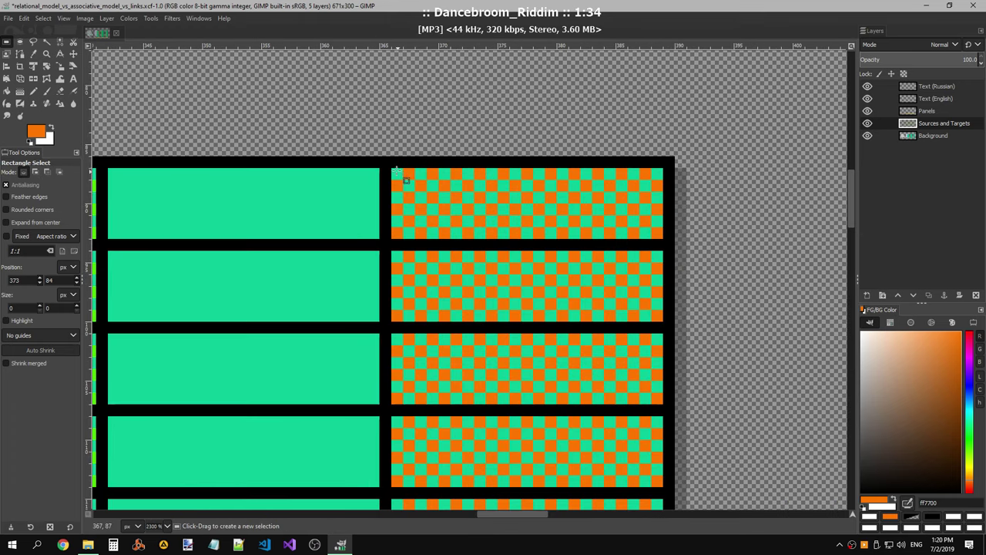
# - Rectangle-select all the orange-teal checkered cells down the Elements right column
pyautogui.moveTo(392, 168)
pyautogui.mouseDown()
pyautogui.moveTo(589, 274)
pyautogui.moveTo(652, 483)
pyautogui.mouseUp()
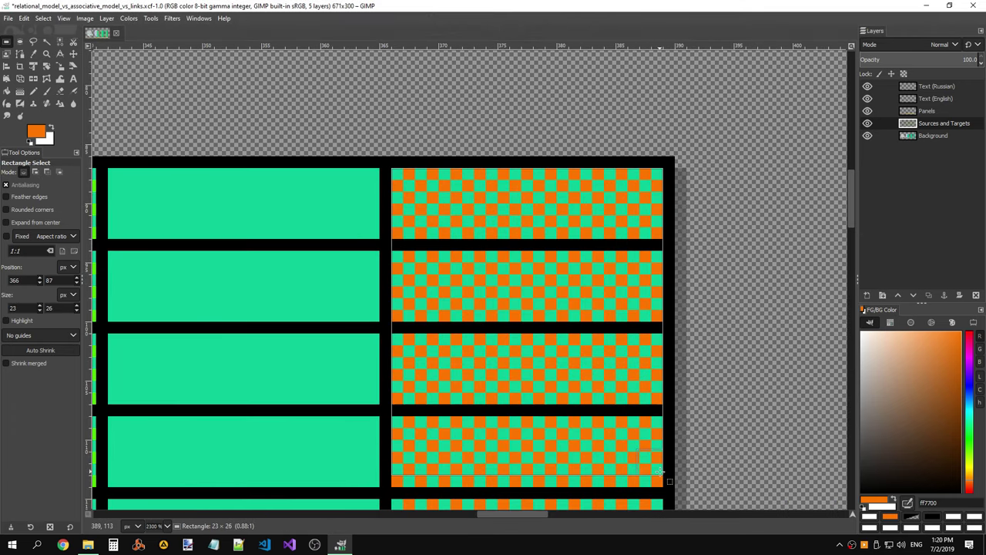
pyautogui.scroll(-3, 694, 287)
pyautogui.hscroll(5, 664, 287)
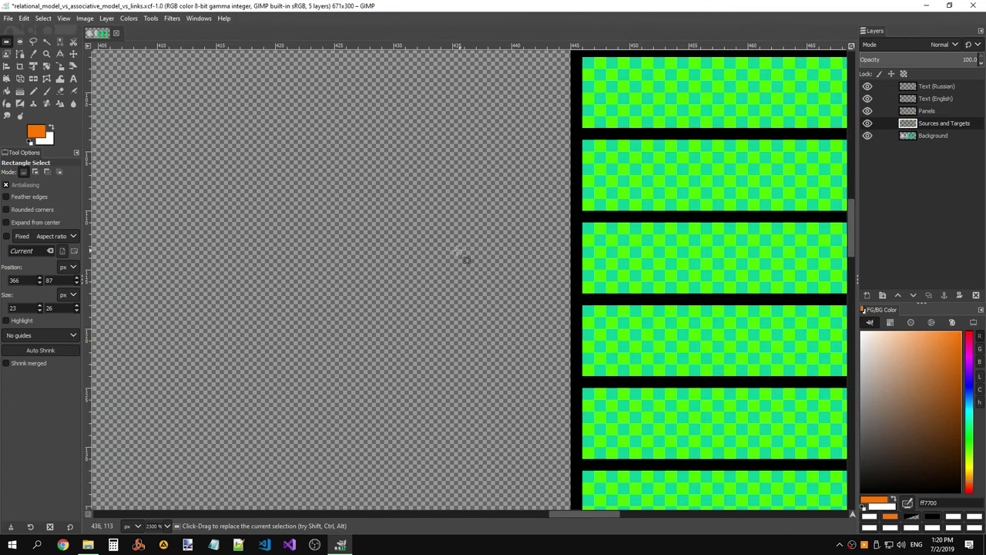
pyautogui.scroll(2, 462, 259)
pyautogui.scroll(-2, 528, 509)
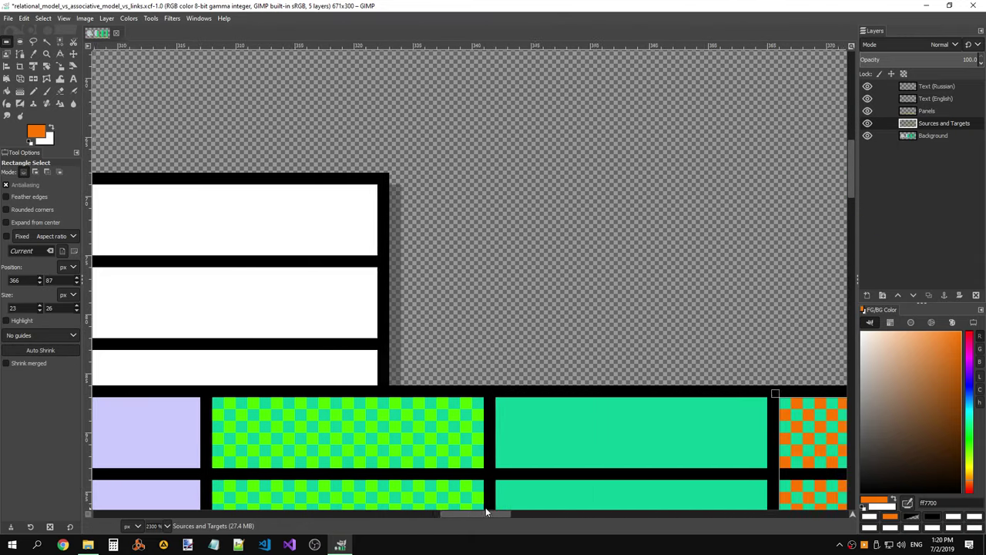
pyautogui.hscroll(-3, 520, 505)
pyautogui.scroll(-3, 510, 367)
pyautogui.scroll(-2, 547, 383)
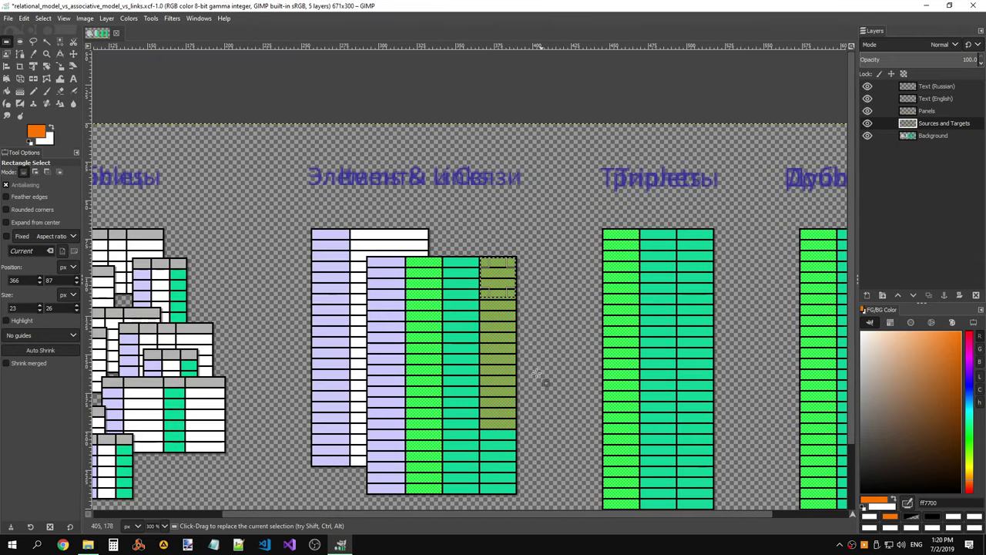
pyautogui.moveTo(499, 291); pyautogui.dragTo(499, 422)
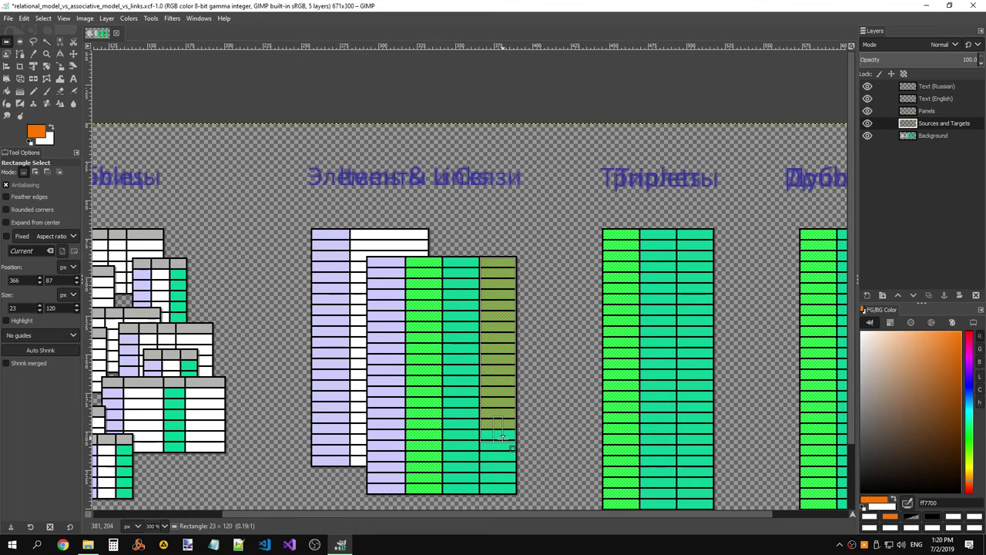
pyautogui.scroll(2, 501, 424)
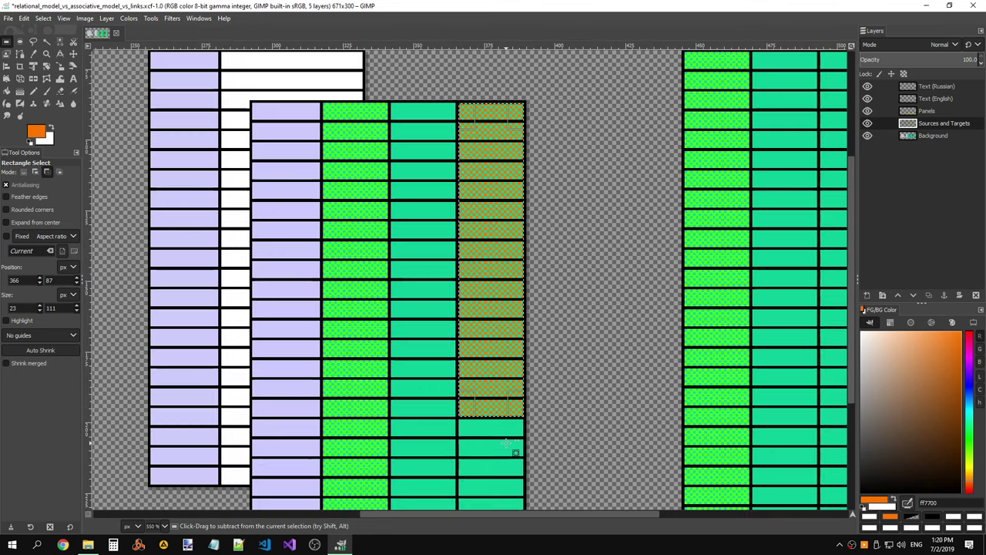
pyautogui.scroll(2, 505, 426)
# - Copy the checkered cells, then paste a copy and anchor it lower in the column
pyautogui.hotkey('ctrl', 'c')
pyautogui.hotkey('ctrl', 'v')
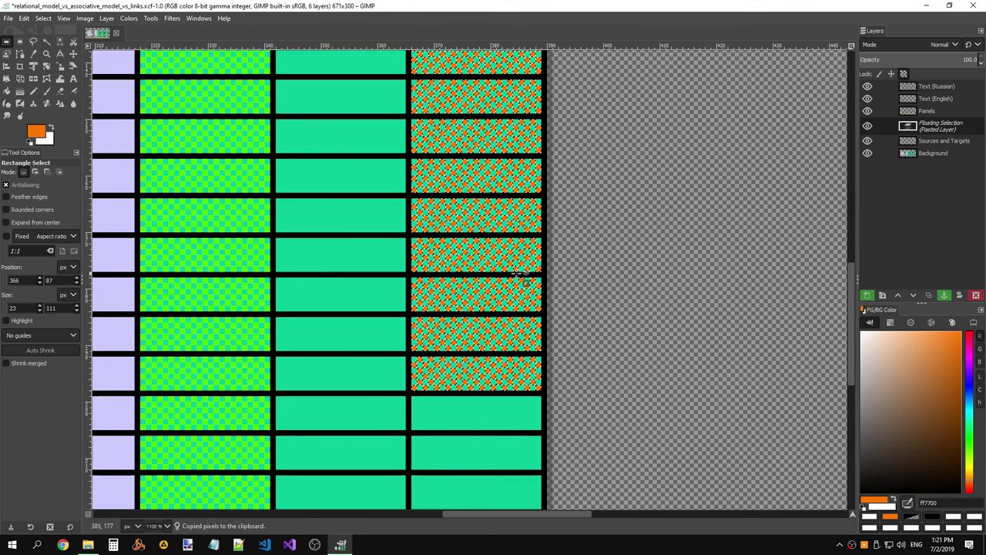
pyautogui.scroll(-3, 608, 277)
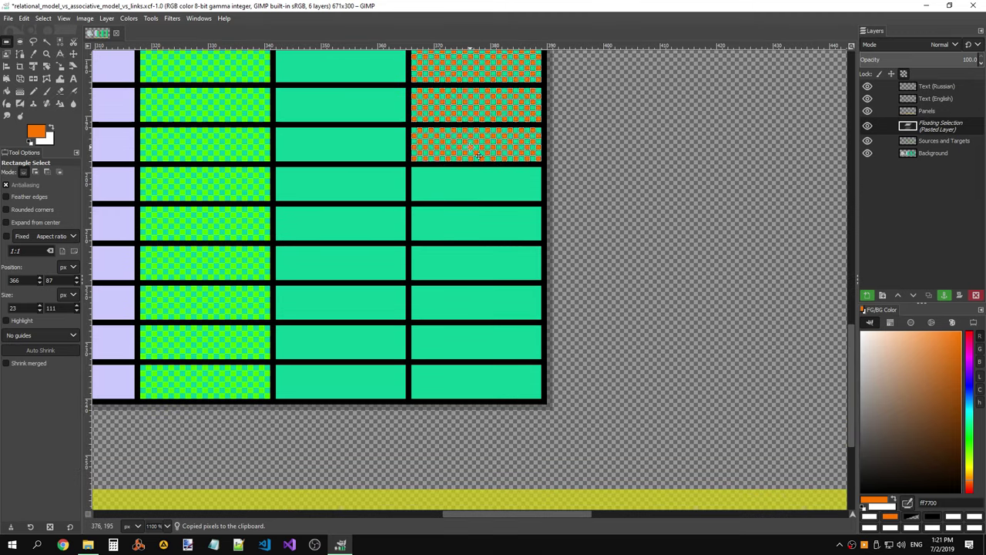
pyautogui.click(615, 314)
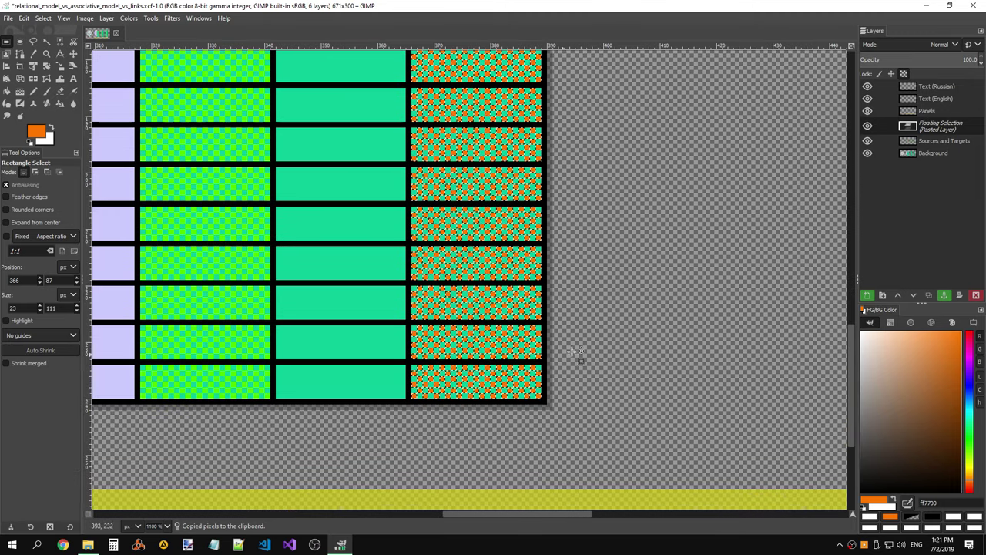
pyautogui.scroll(-3, 618, 267)
pyautogui.scroll(-1, 586, 431)
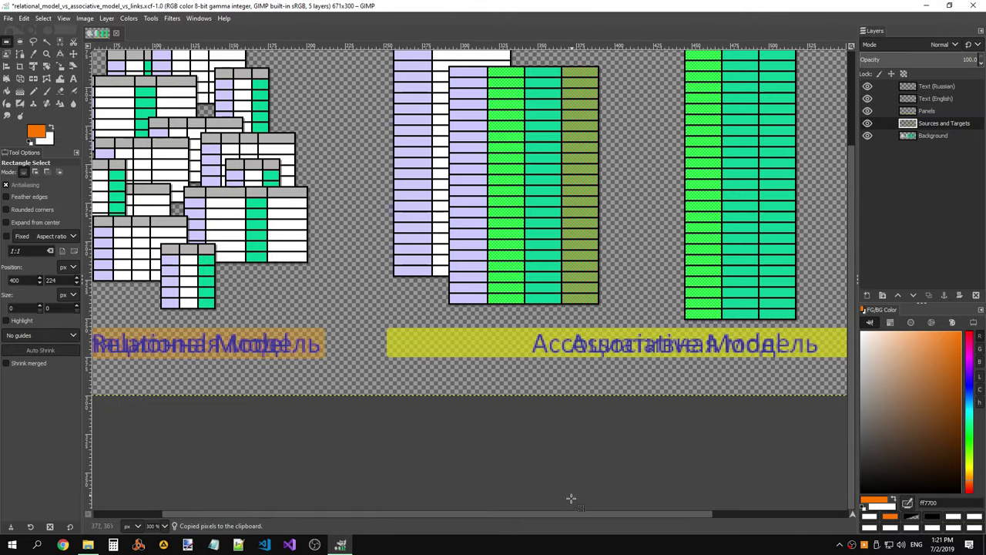
pyautogui.hscroll(2, 621, 510)
# - Paste the checkerboard strip and anchor it over the Triplets panel's third column
pyautogui.hscroll(3, 649, 245)
pyautogui.hotkey('ctrl', 'v')
pyautogui.scroll(3, 632, 262)
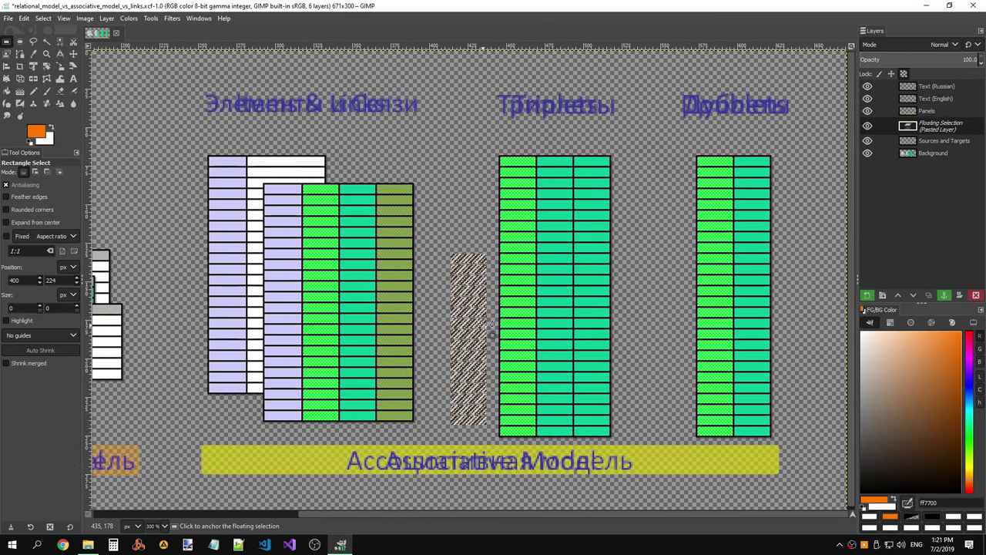
pyautogui.moveTo(488, 320)
pyautogui.mouseDown()
pyautogui.moveTo(491, 332)
pyautogui.moveTo(615, 235)
pyautogui.mouseUp()
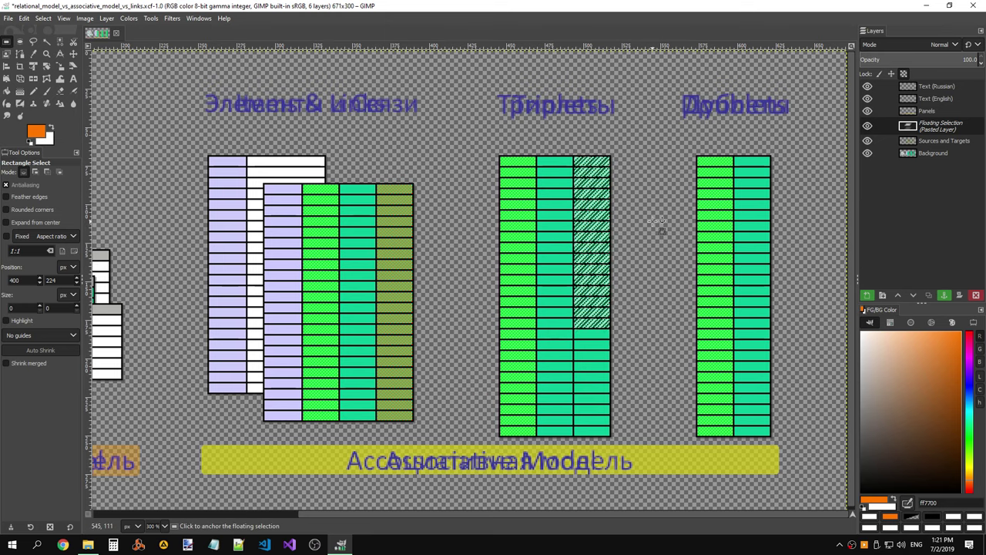
pyautogui.hotkey('ctrl', 'z')
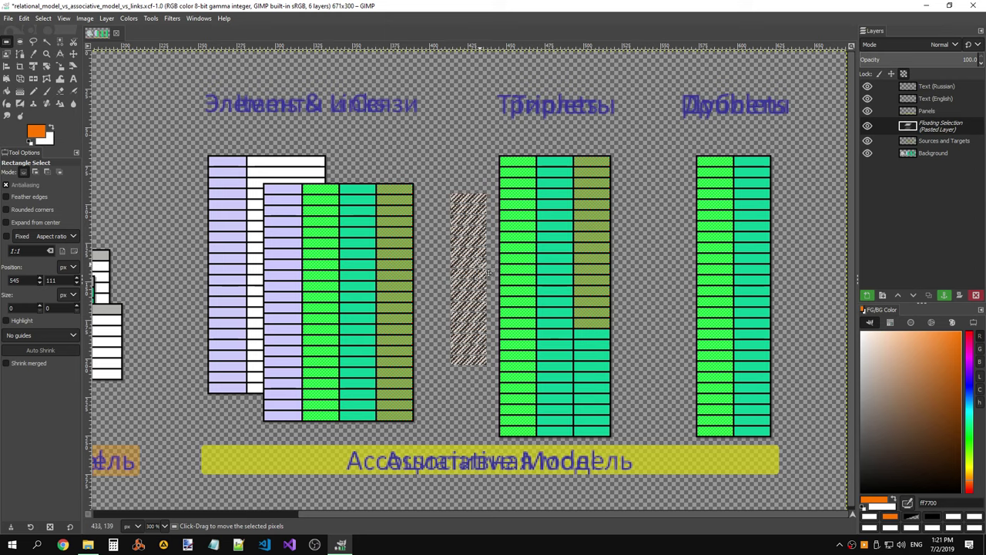
pyautogui.moveTo(486, 275); pyautogui.dragTo(614, 334)
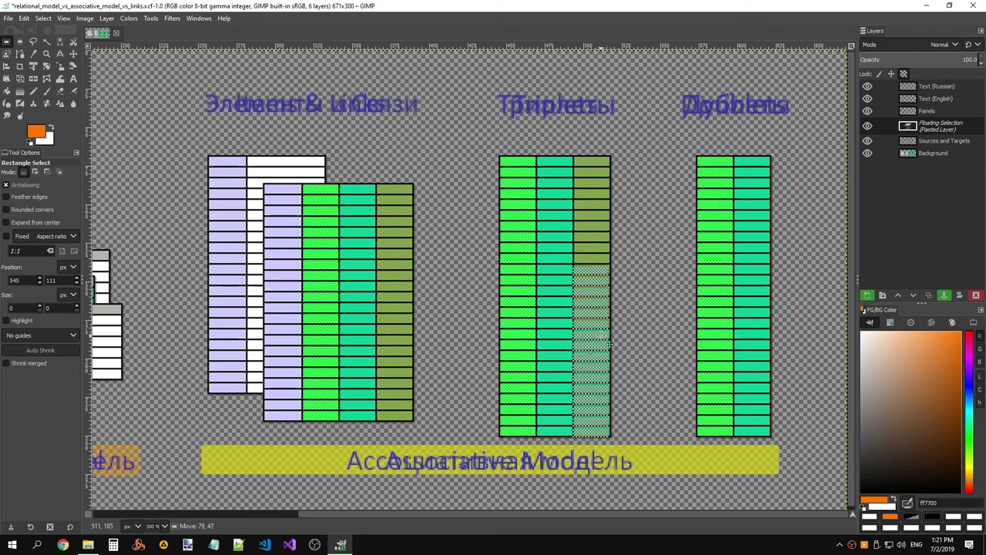
pyautogui.click(649, 312)
# - Paste the strip again and position it down the Doublets panel's second column
pyautogui.hotkey('ctrl', 'v')
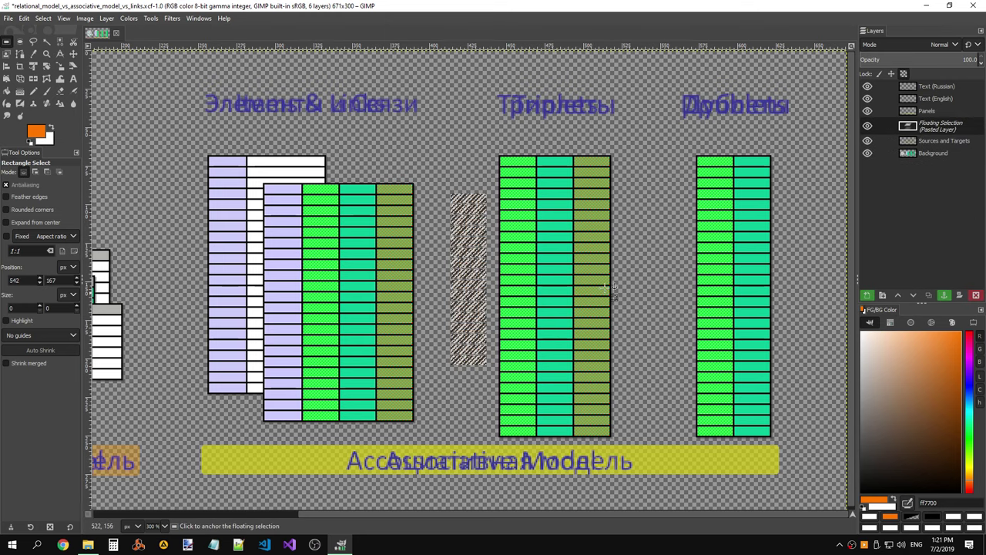
pyautogui.moveTo(489, 260); pyautogui.dragTo(682, 262)
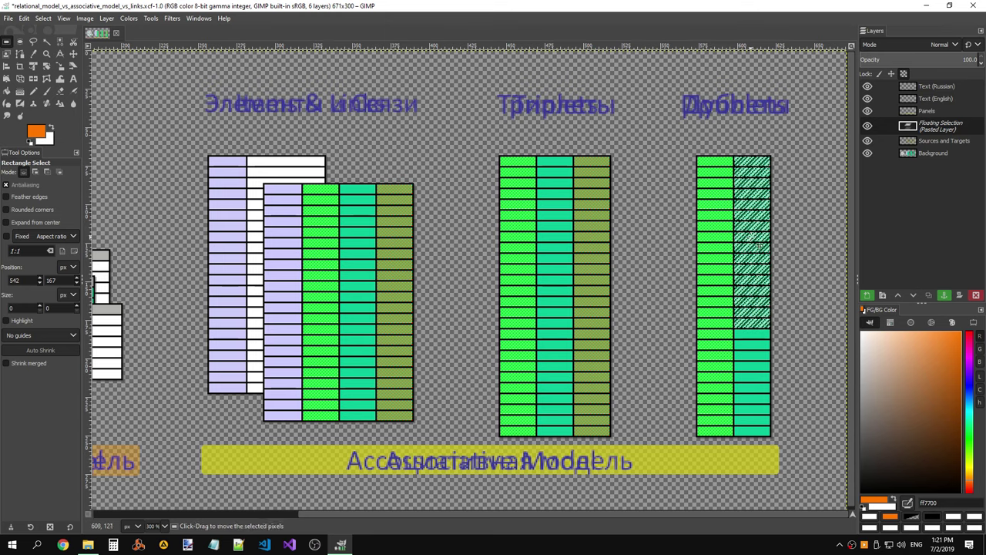
pyautogui.moveTo(757, 247); pyautogui.dragTo(759, 350)
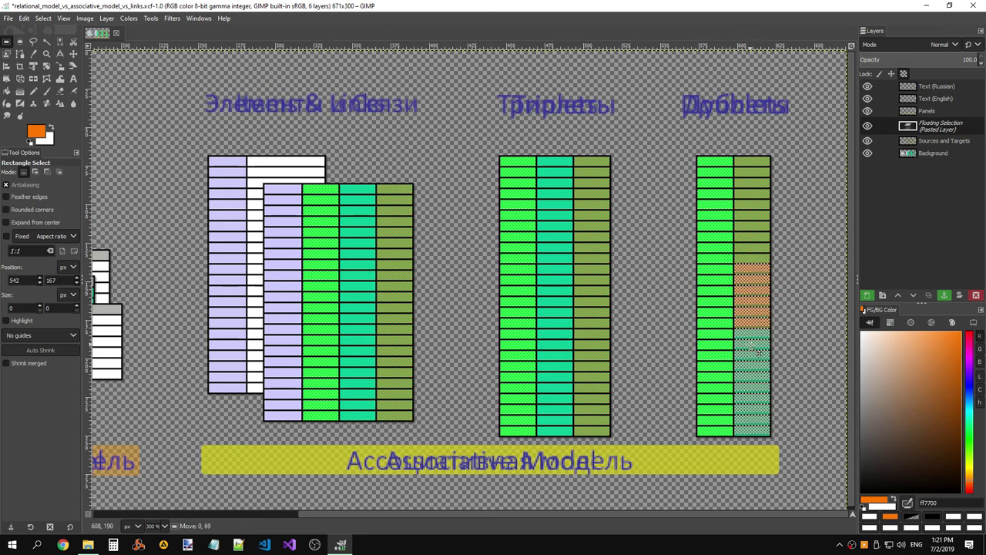
pyautogui.hotkey('ctrl', 'z')
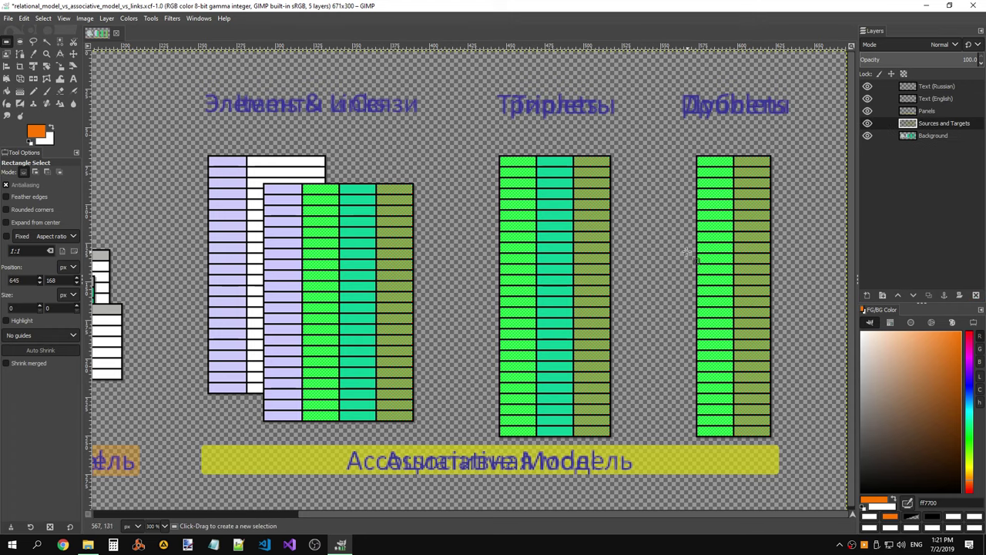
pyautogui.scroll(-3, 686, 251)
pyautogui.scroll(-1, 678, 254)
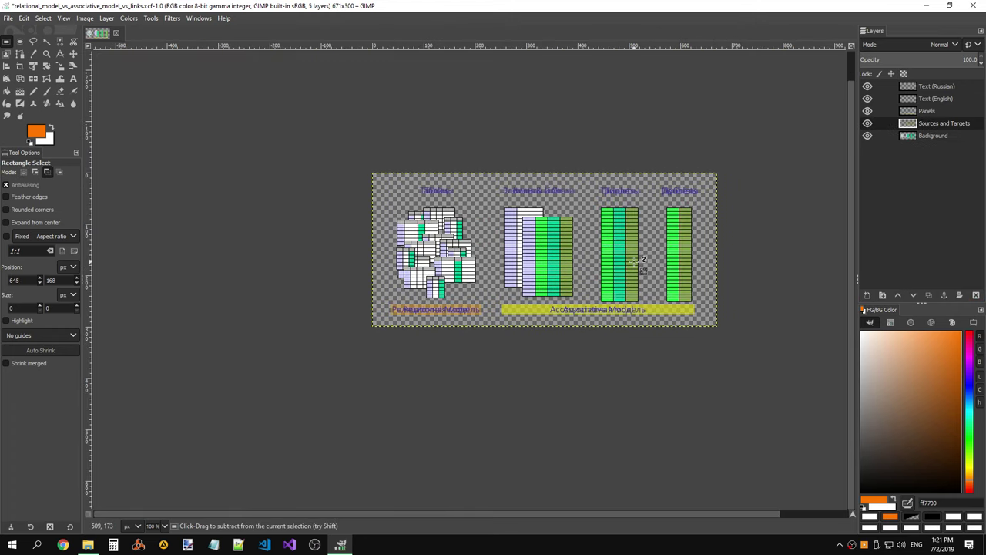
pyautogui.scroll(-1, 633, 262)
pyautogui.scroll(1, 632, 262)
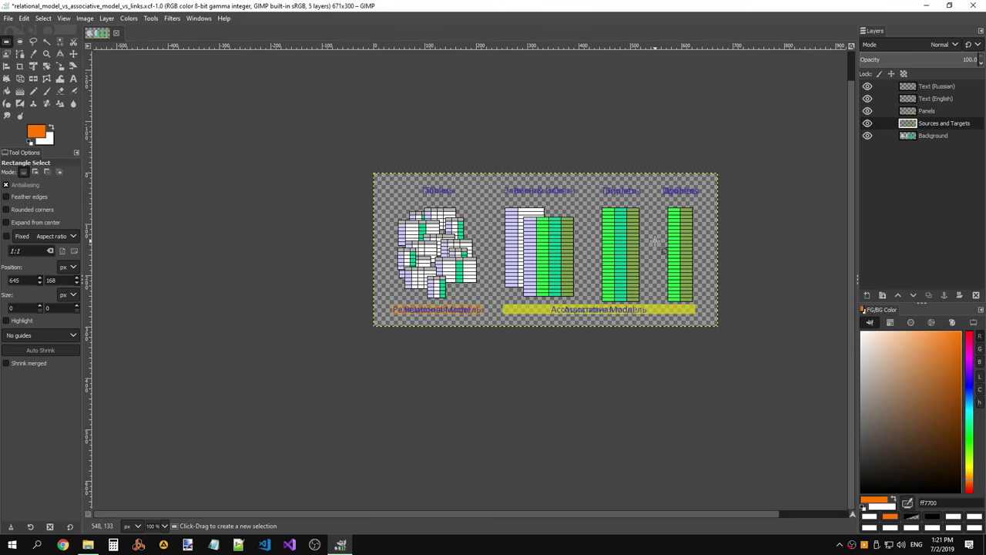
pyautogui.scroll(2, 566, 266)
pyautogui.scroll(3, 563, 258)
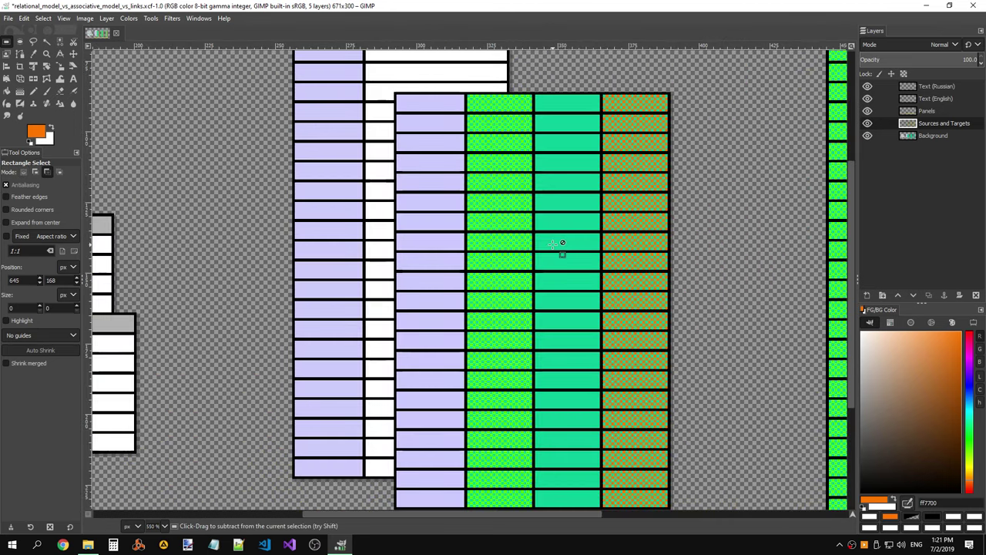
pyautogui.hotkey('shift', 'ctrl', 'j')
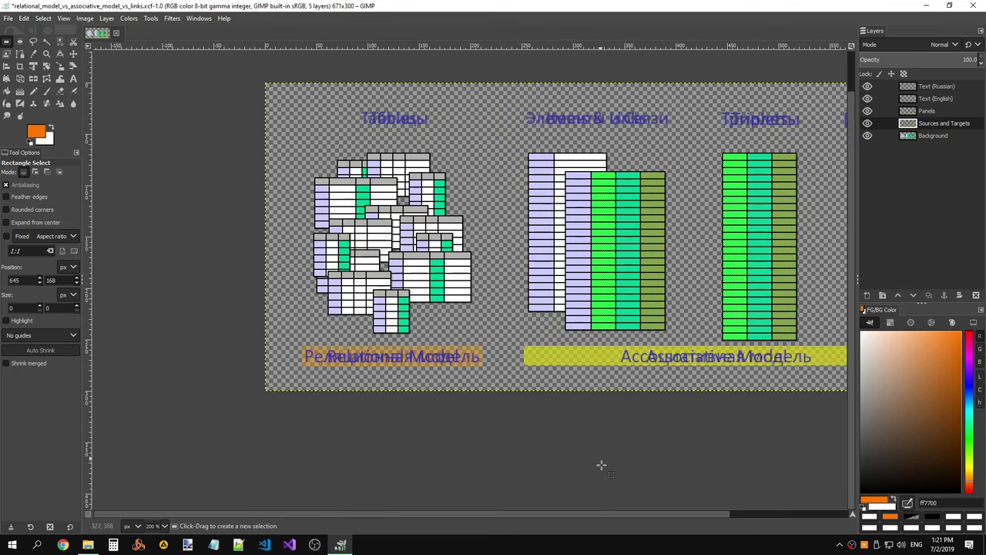
pyautogui.press('2')
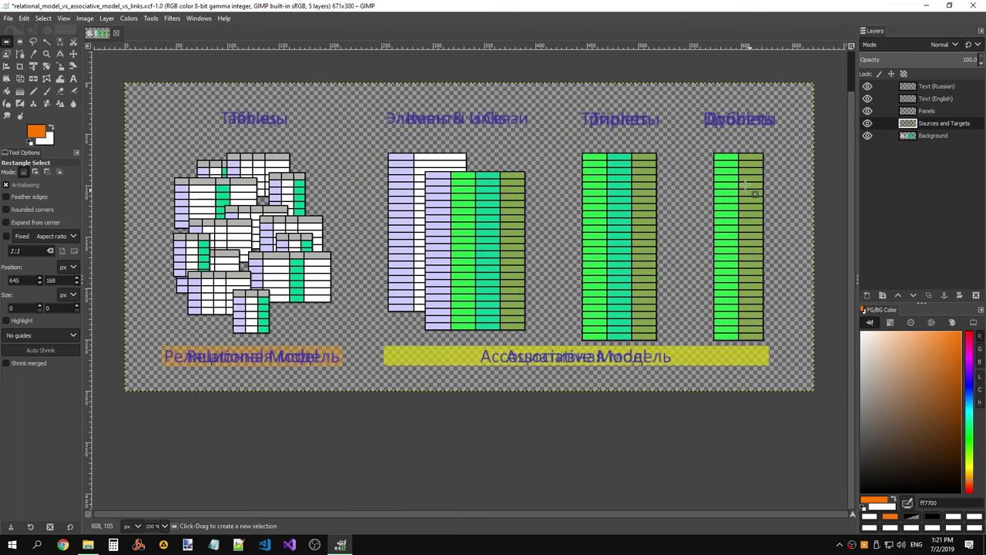
pyautogui.keyDown('ctrl'); pyautogui.scroll(4, 465, 233); pyautogui.keyUp('ctrl')
pyautogui.scroll(7, 478, 182)
pyautogui.scroll(-2, 509, 208)
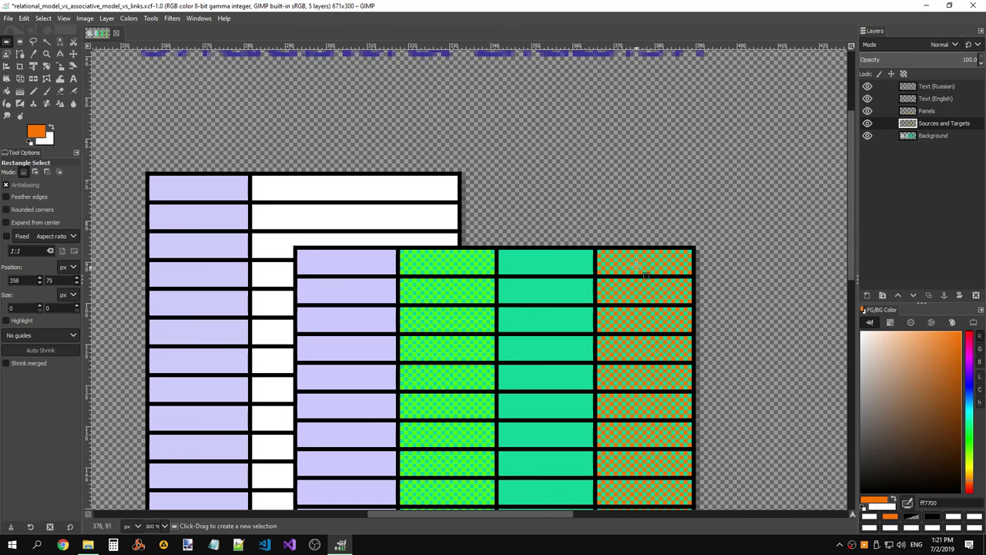
pyautogui.click(868, 123)
pyautogui.press('1')
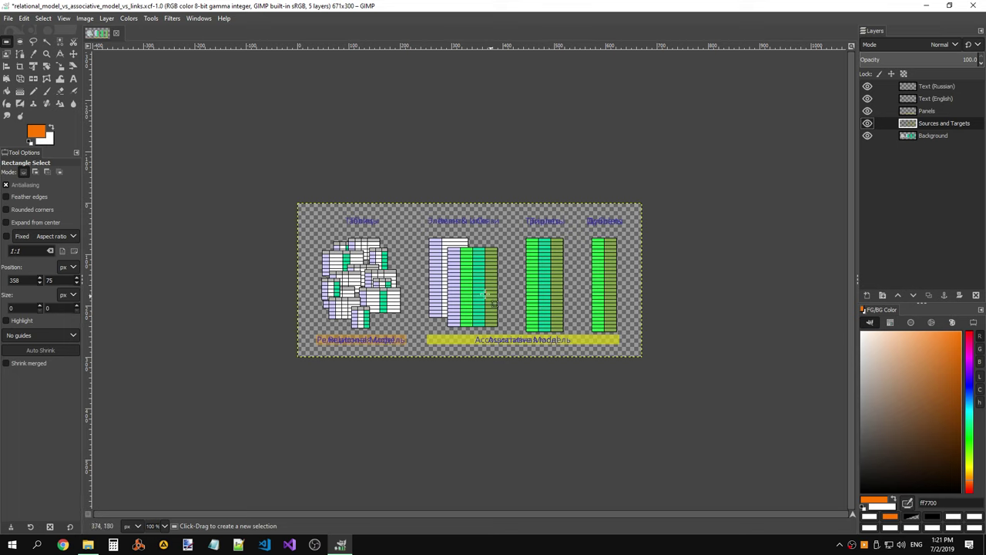
pyautogui.press('5')
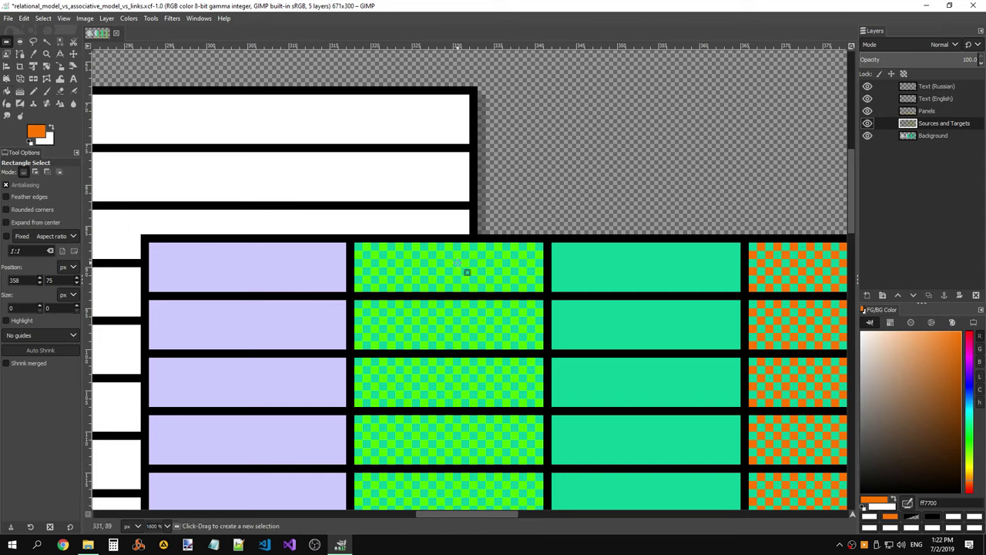
# - Switch to the Eraser tool and test-erase a tiny spot near a cell border
pyautogui.click(383, 255)
pyautogui.click(382, 244)
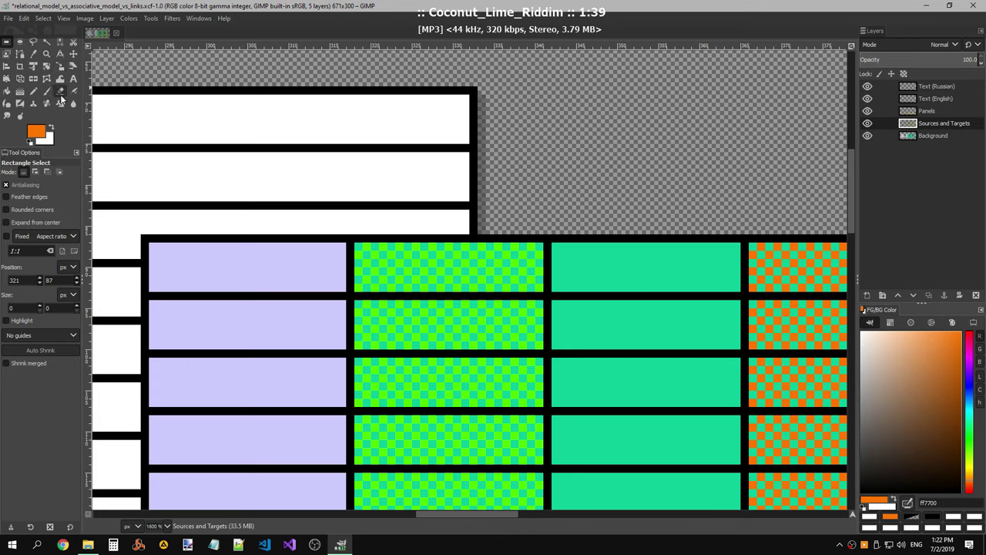
pyautogui.click(61, 92)
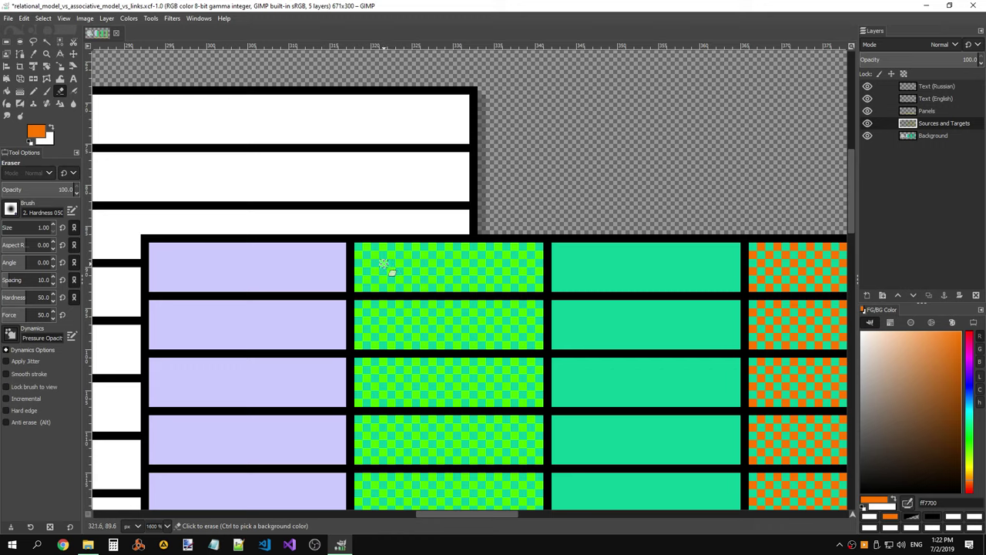
pyautogui.click(465, 206)
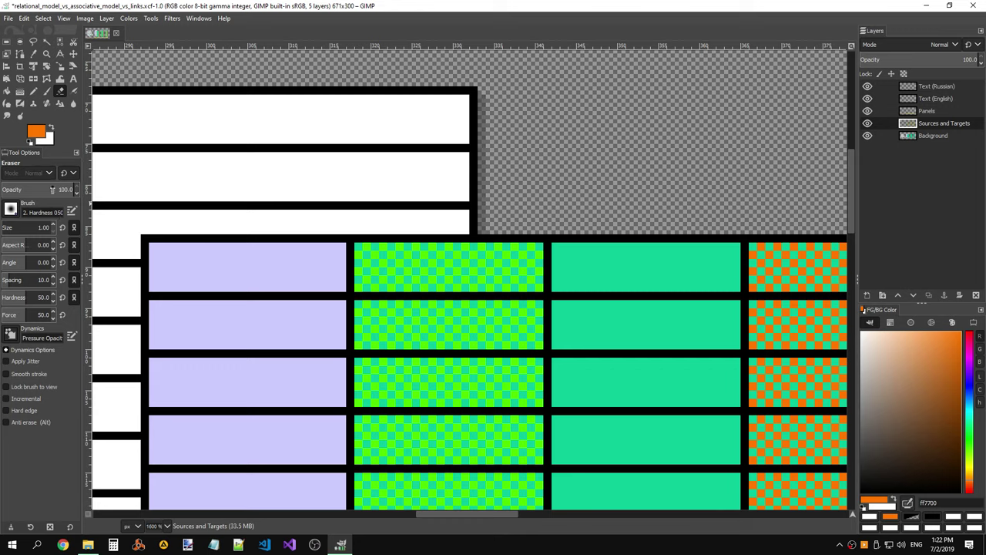
# - Give the eraser the 2. Hardness 025 brush at size 51 and show its Brush Editor
pyautogui.click(11, 208)
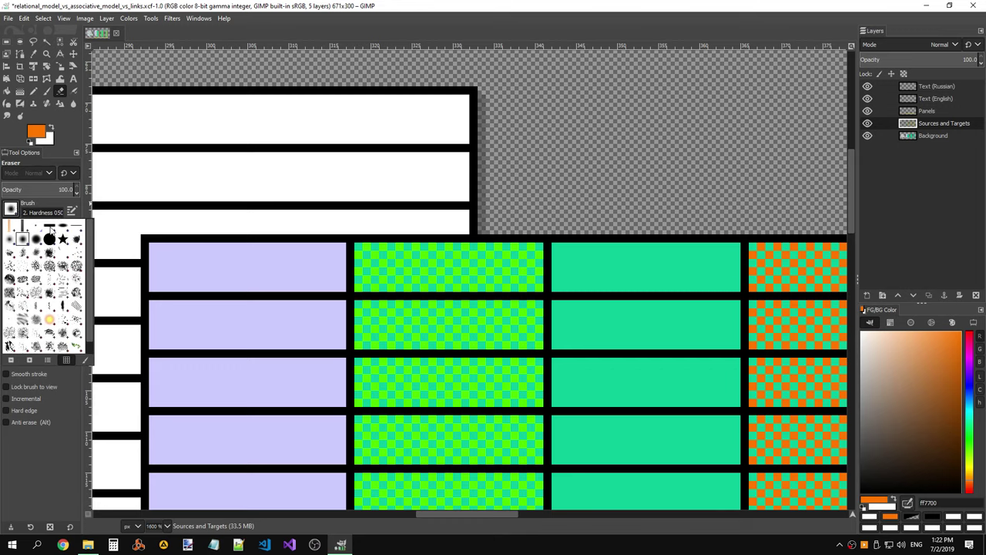
pyautogui.click(22, 235)
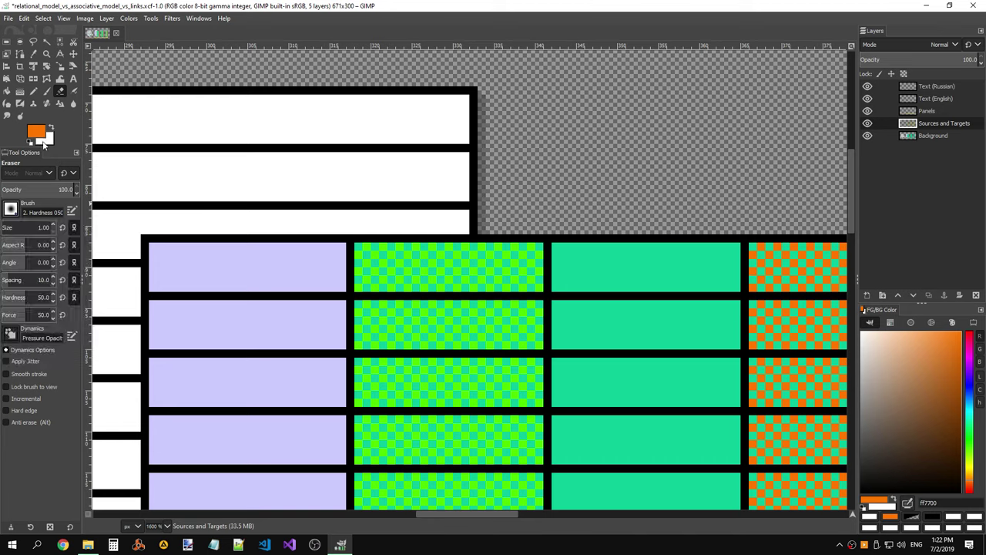
pyautogui.click(10, 208)
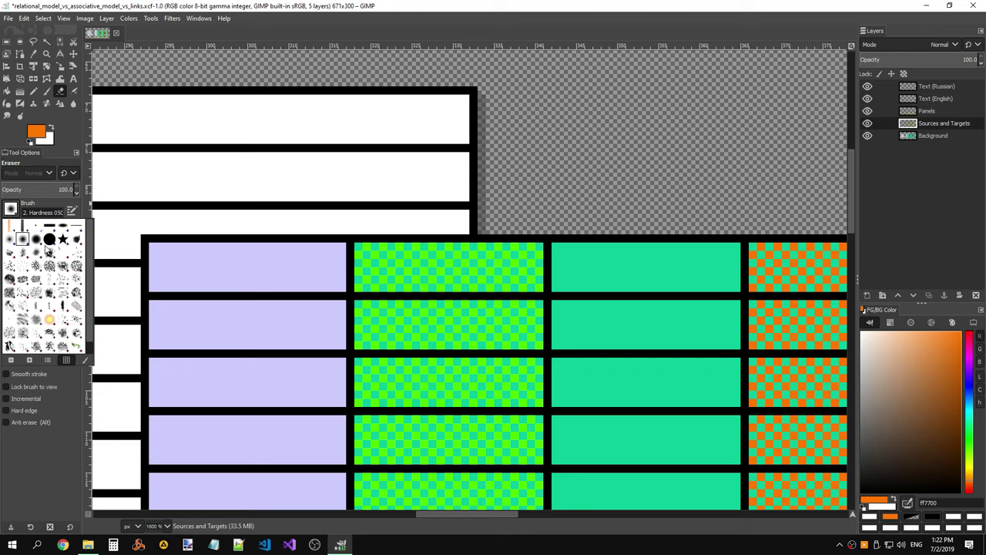
pyautogui.click(48, 238)
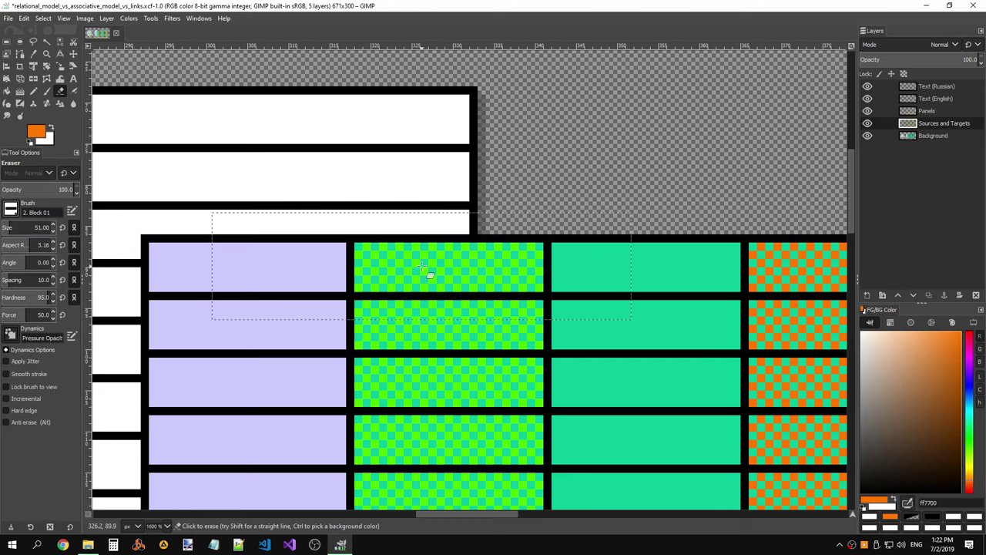
pyautogui.click(13, 211)
pyautogui.click(19, 239)
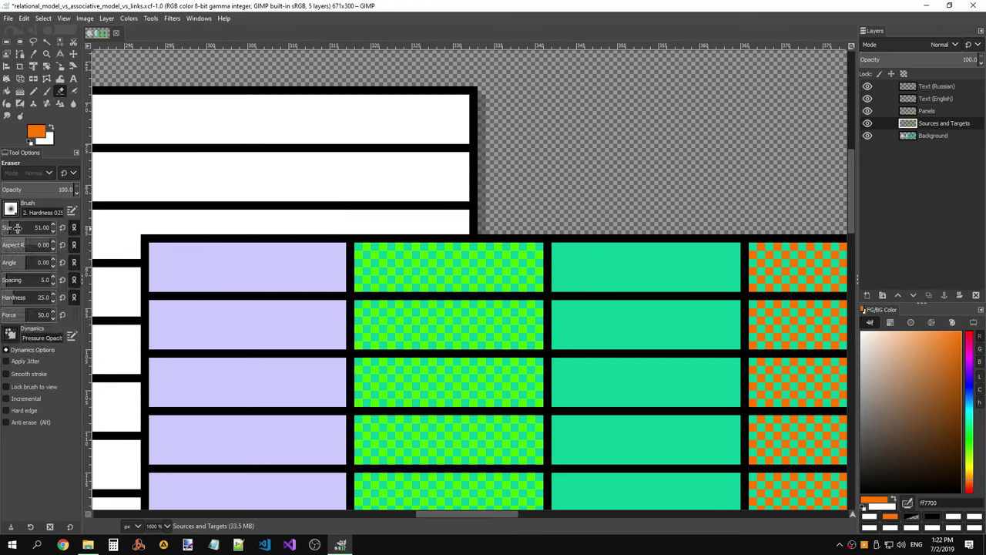
pyautogui.click(12, 208)
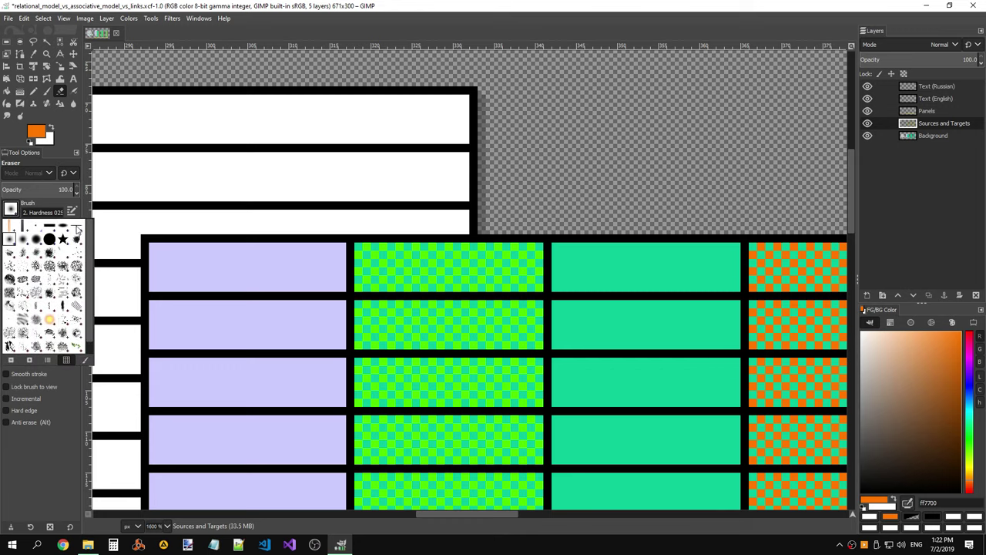
pyautogui.press('Escape')
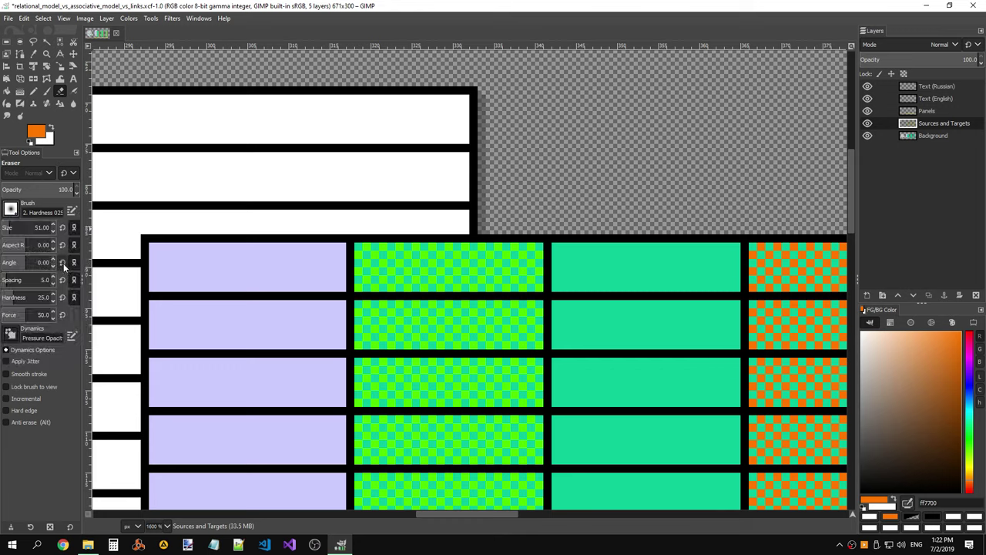
pyautogui.click(71, 212)
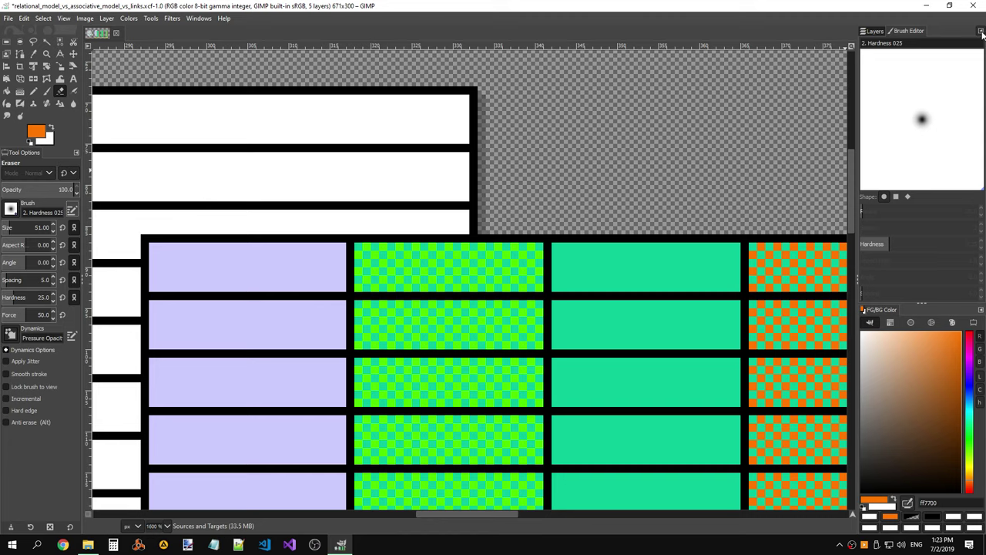
# - Switch the dock between the Layers and Brush Editor panels, ending on the brush editor
pyautogui.click(869, 30)
pyautogui.click(906, 32)
pyautogui.click(876, 34)
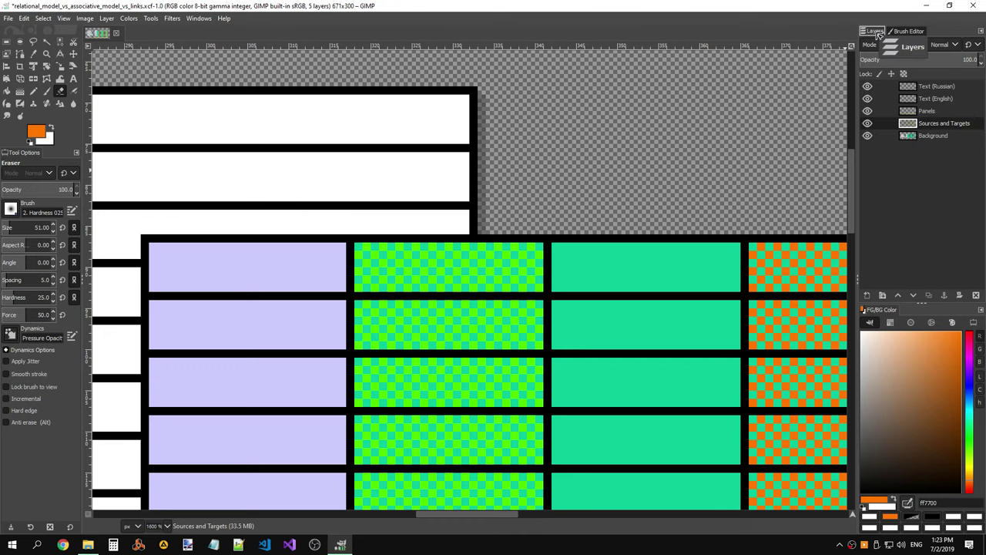
pyautogui.click(907, 32)
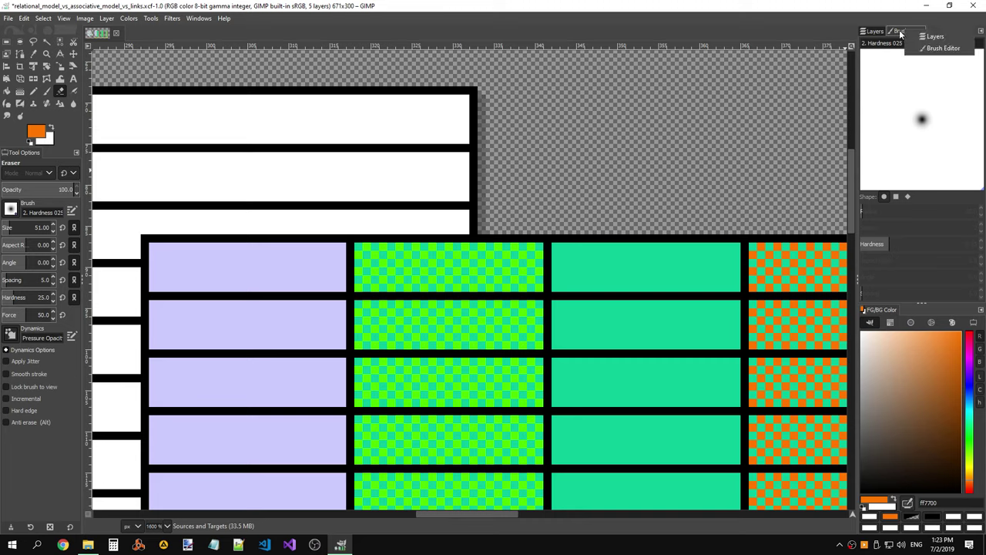
pyautogui.rightClick(896, 34)
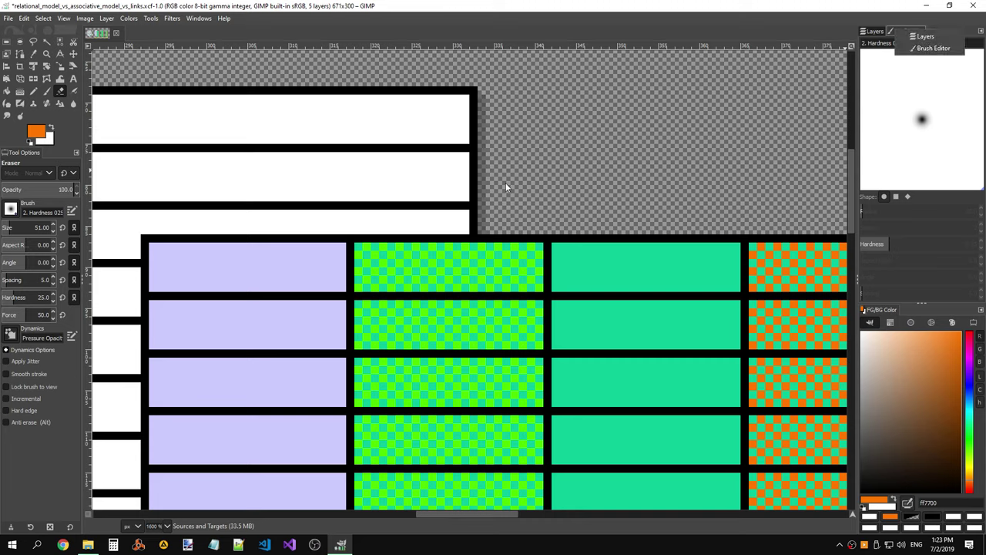
pyautogui.click(864, 35)
pyautogui.click(873, 32)
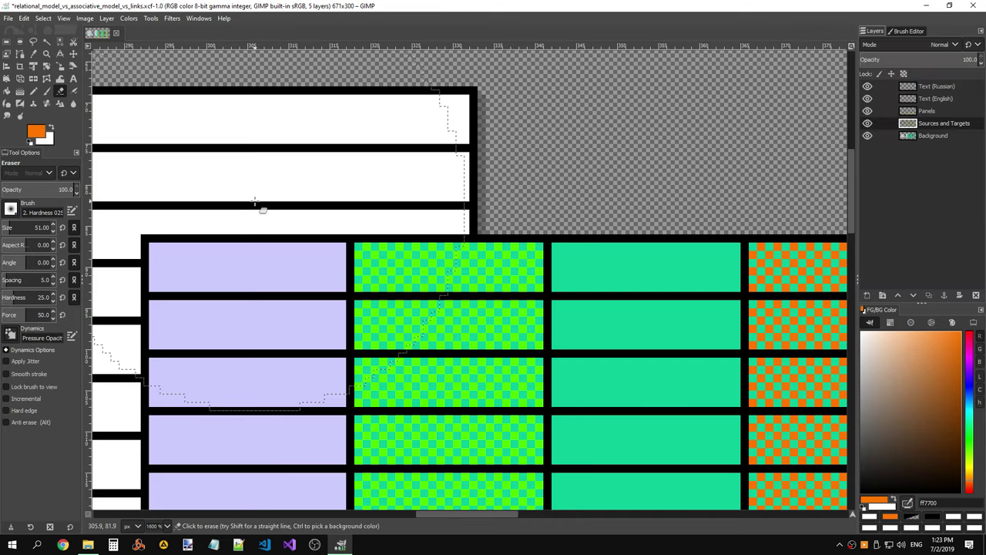
pyautogui.click(71, 211)
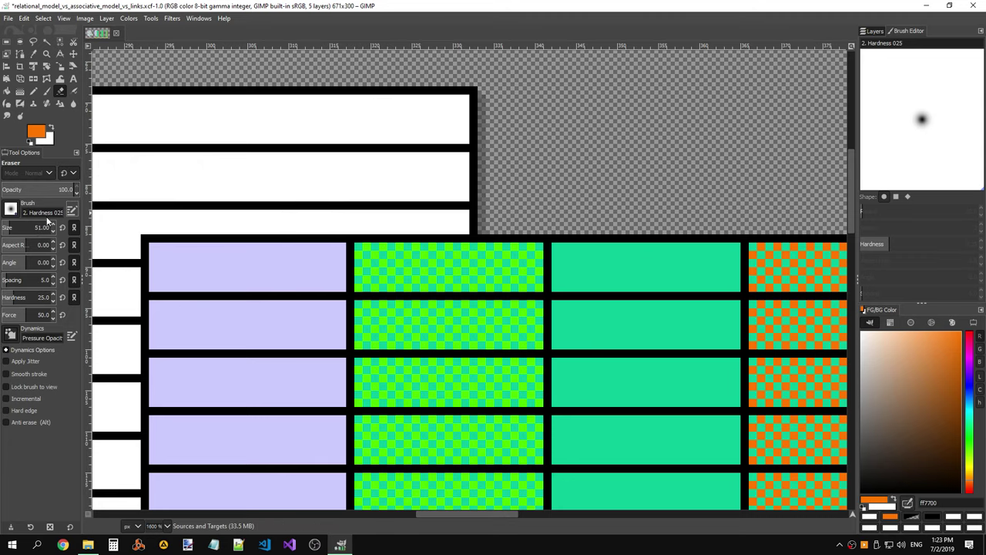
# - Adjust the Eraser opacity and size sliders, ending with brush size 1.00
pyautogui.moveTo(35, 194)
pyautogui.mouseDown()
pyautogui.moveTo(45, 174)
pyautogui.moveTo(257, 144)
pyautogui.mouseUp()
pyautogui.moveTo(29, 229)
pyautogui.mouseDown()
pyautogui.moveTo(128, 164)
pyautogui.moveTo(23, 190)
pyautogui.moveTo(36, 114)
pyautogui.mouseUp()
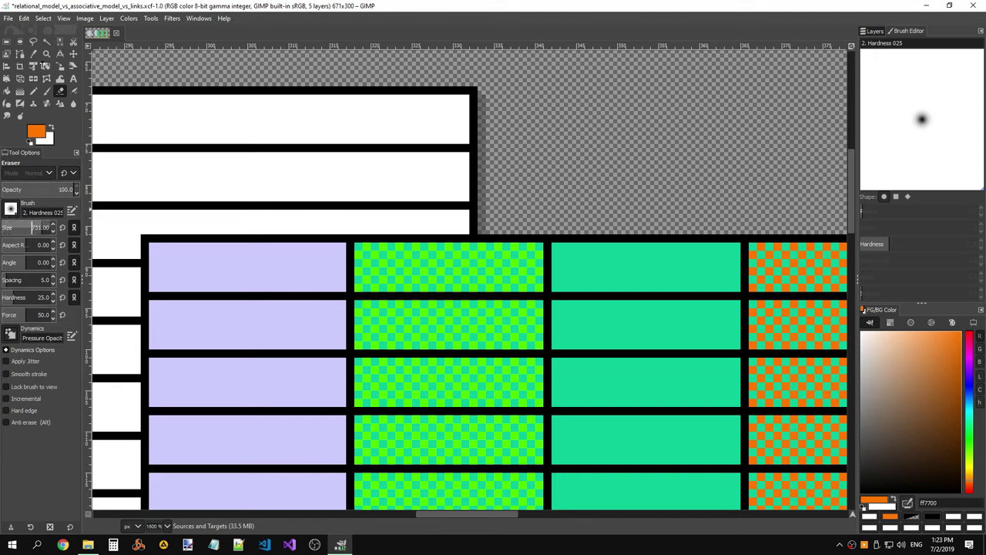
pyautogui.moveTo(44, 164)
pyautogui.mouseDown()
pyautogui.moveTo(37, 202)
pyautogui.moveTo(150, 183)
pyautogui.mouseUp()
pyautogui.moveTo(39, 227); pyautogui.dragTo(4, 227)
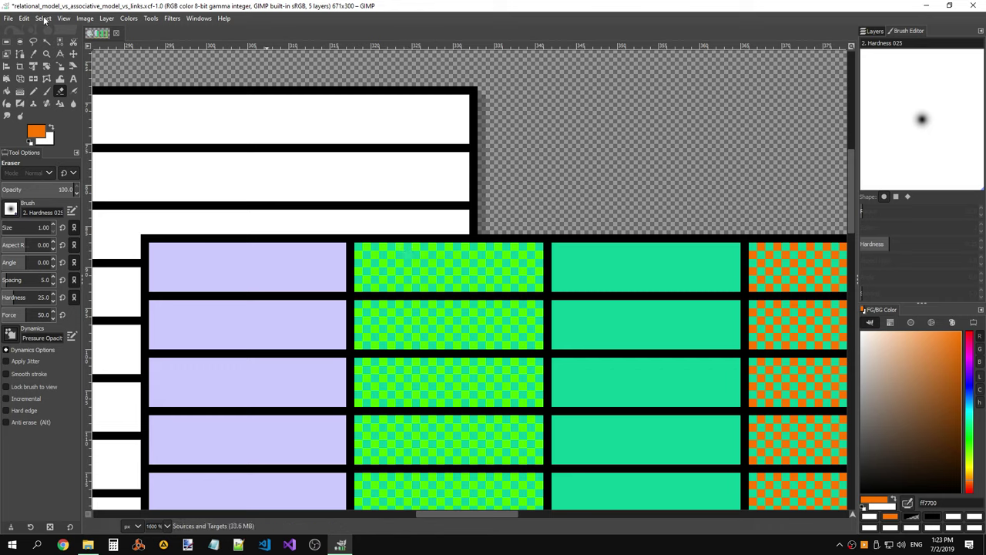
# - Undo the most recent eraser stroke with Edit > Undo Eraser
pyautogui.click(24, 19)
pyautogui.press('Escape')
pyautogui.click(24, 18)
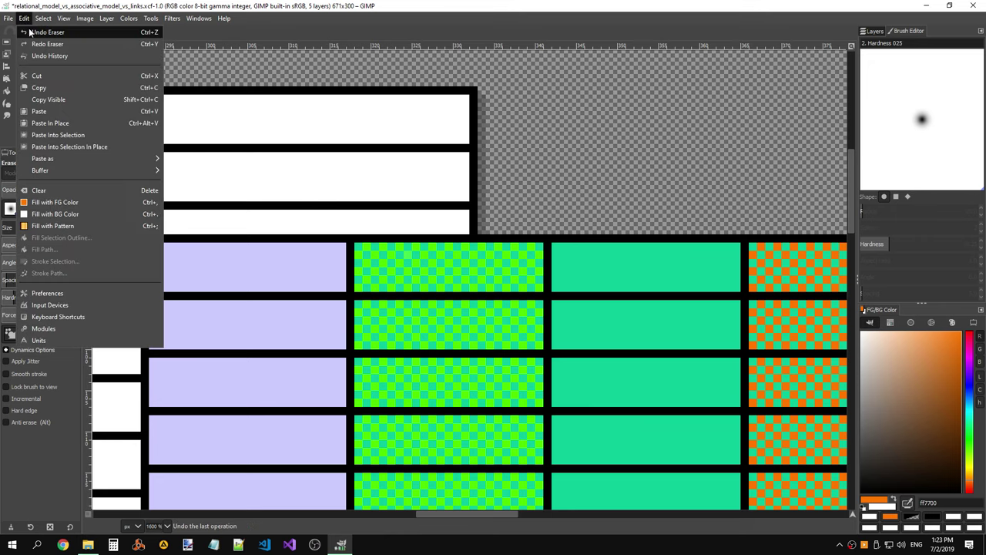
pyautogui.click(30, 32)
pyautogui.click(26, 18)
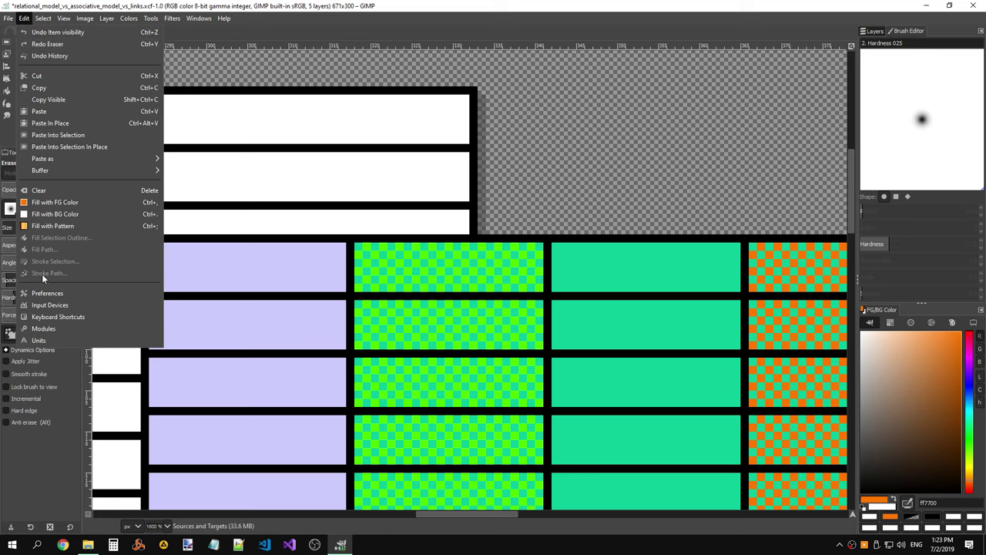
pyautogui.click(541, 164)
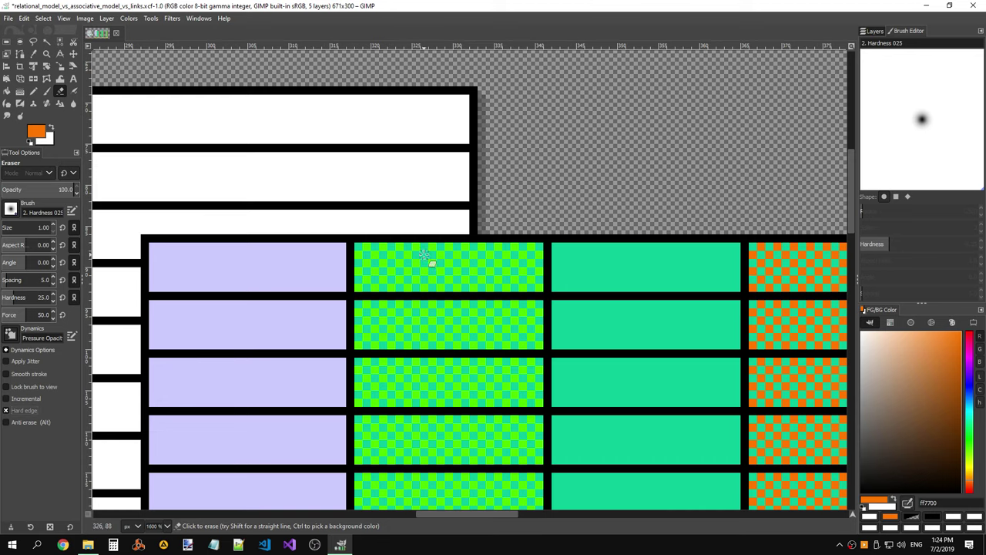
# - Zoom in and erase green squares into a diagonal stripe, undoing stray erasures
pyautogui.scroll(4, 424, 256)
pyautogui.scroll(3, 425, 256)
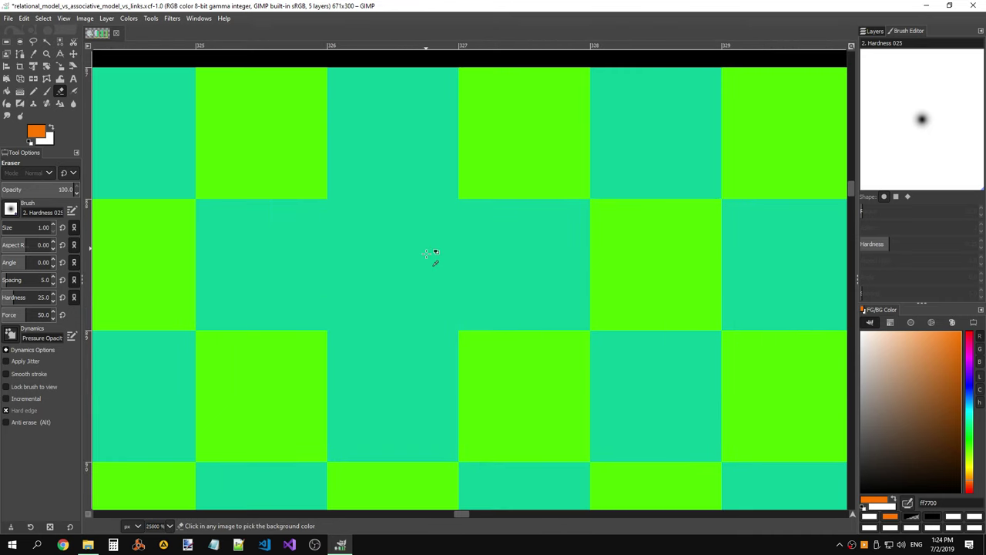
pyautogui.scroll(-4, 425, 256)
pyautogui.scroll(-1, 426, 253)
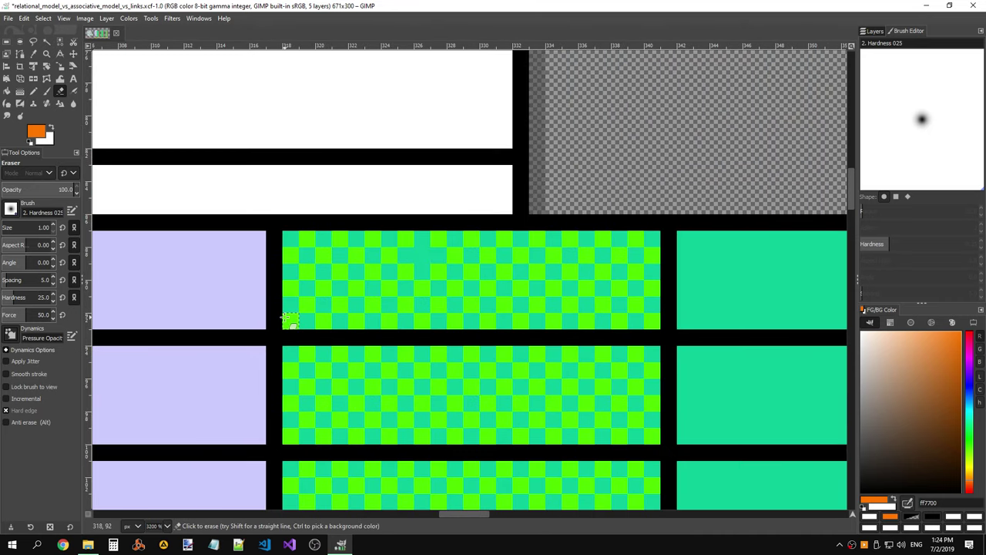
pyautogui.hotkey('ctrl', 'z')
pyautogui.moveTo(346, 249)
pyautogui.mouseDown()
pyautogui.moveTo(308, 265)
pyautogui.moveTo(422, 291)
pyautogui.moveTo(462, 260)
pyautogui.moveTo(475, 321)
pyautogui.moveTo(528, 259)
pyautogui.moveTo(544, 319)
pyautogui.moveTo(592, 248)
pyautogui.moveTo(637, 308)
pyautogui.moveTo(594, 322)
pyautogui.moveTo(632, 279)
pyautogui.mouseUp()
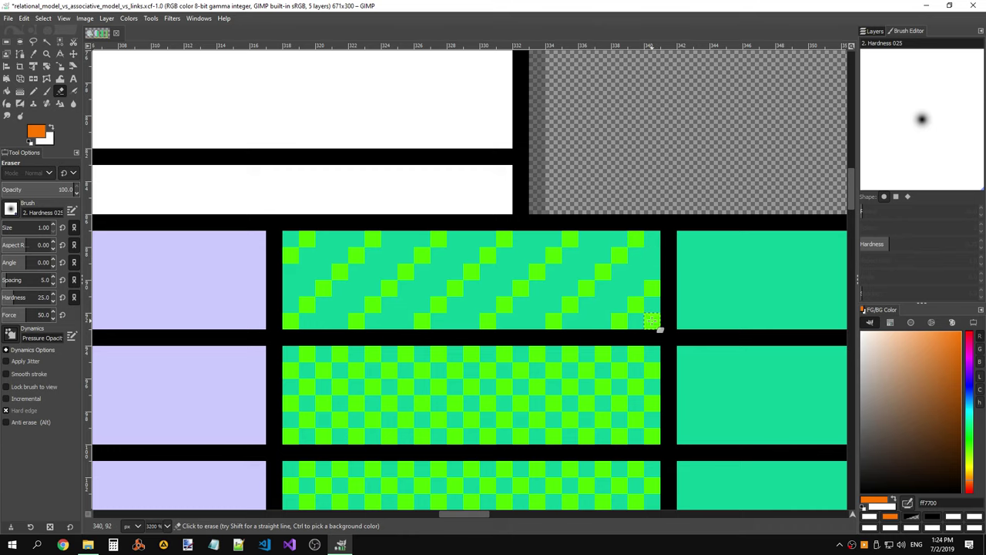
pyautogui.scroll(-3, 443, 322)
pyautogui.moveTo(357, 283)
pyautogui.mouseDown()
pyautogui.moveTo(290, 286)
pyautogui.moveTo(326, 264)
pyautogui.moveTo(370, 258)
pyautogui.mouseUp()
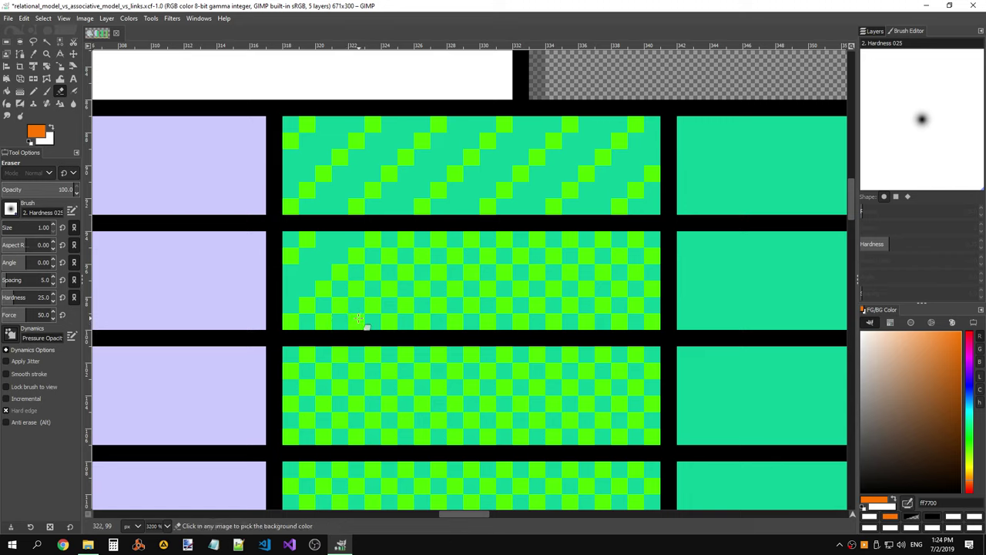
pyautogui.hotkey('ctrl', 'z')
pyautogui.hotkey('ctrl', 'z')
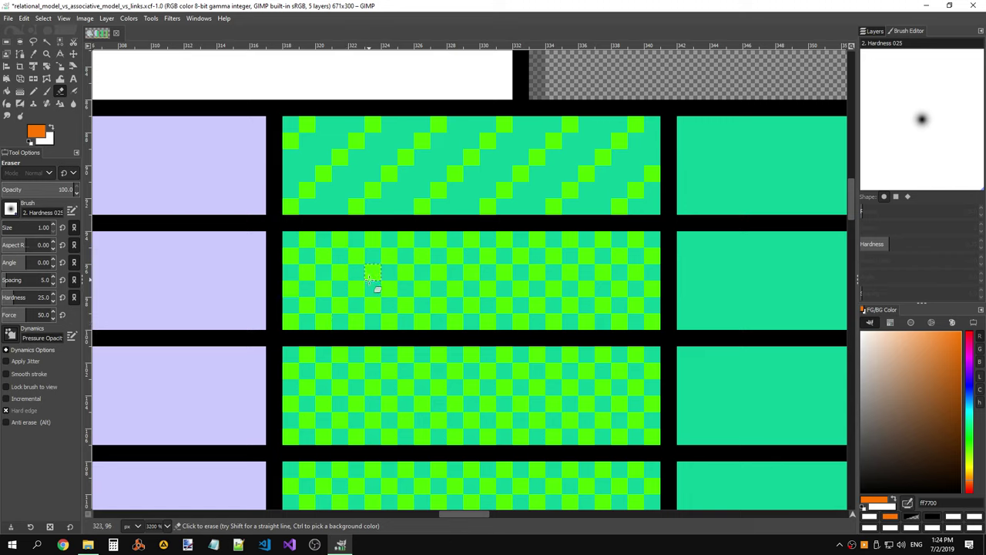
# - Erase four diagonal lines of green squares across the second green cell
pyautogui.moveTo(291, 322); pyautogui.dragTo(372, 242)
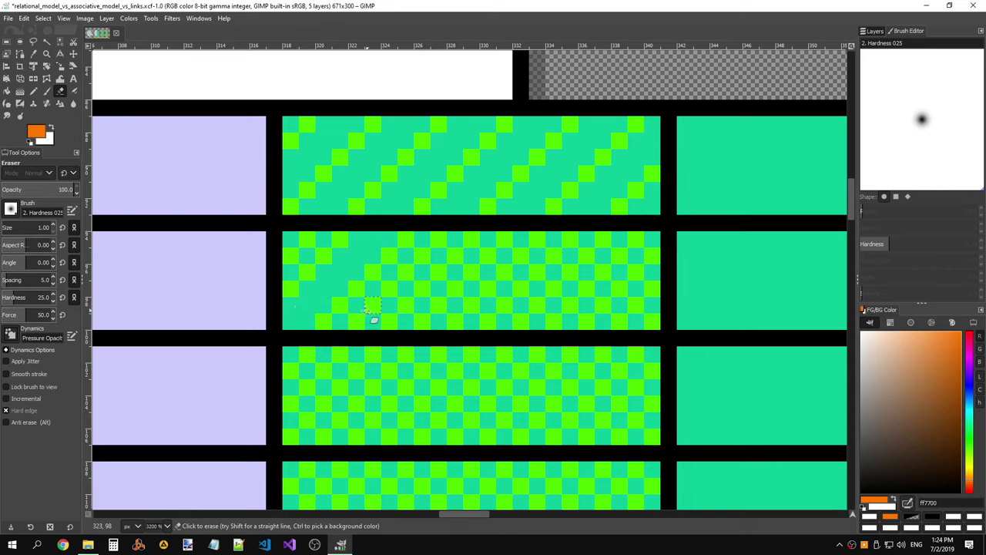
pyautogui.moveTo(375, 319)
pyautogui.mouseDown()
pyautogui.moveTo(409, 322)
pyautogui.moveTo(480, 237)
pyautogui.mouseUp()
pyautogui.moveTo(487, 320); pyautogui.dragTo(587, 240)
pyautogui.moveTo(591, 331); pyautogui.dragTo(645, 280)
pyautogui.scroll(-2, 667, 255)
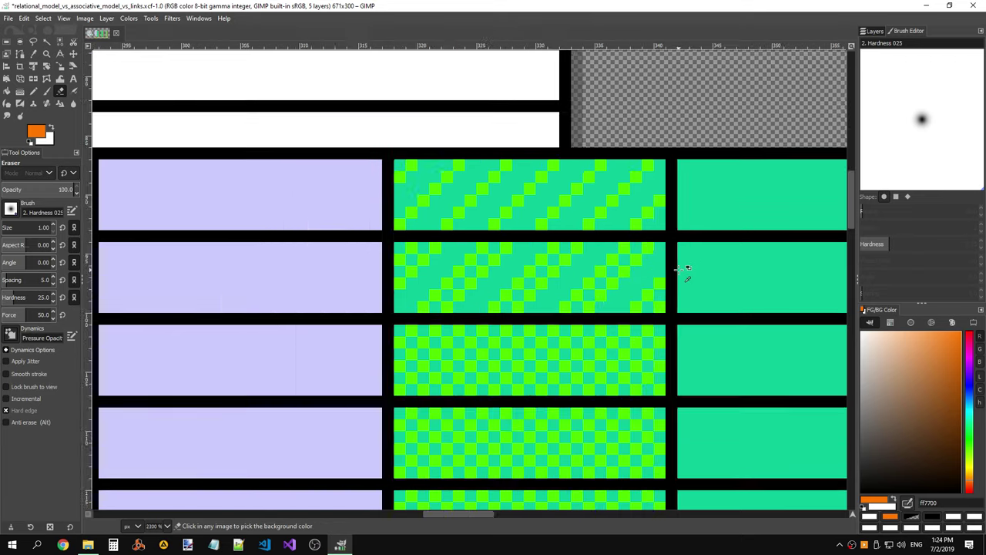
pyautogui.scroll(-2, 683, 269)
pyautogui.scroll(-2, 689, 270)
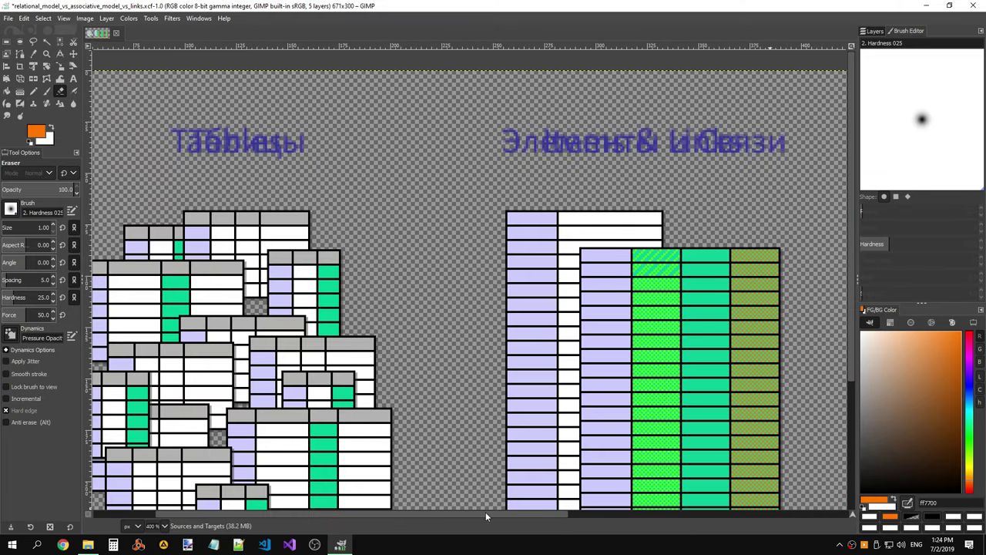
# - Pan across the diagram, view it at 100%, then zoom back in on the green column
pyautogui.moveTo(485, 516); pyautogui.dragTo(573, 510)
pyautogui.scroll(-2, 685, 334)
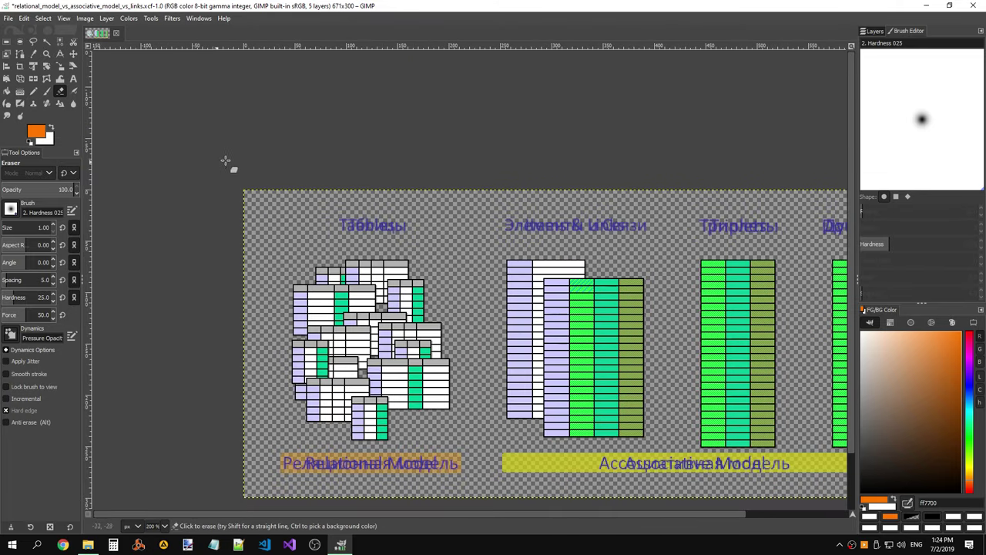
pyautogui.moveTo(490, 514); pyautogui.dragTo(594, 511)
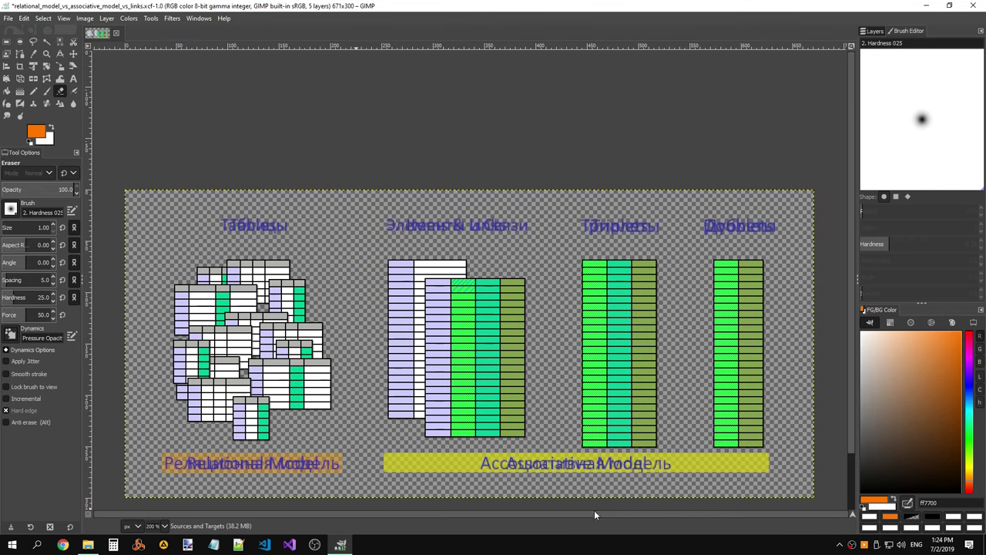
pyautogui.click(164, 526)
pyautogui.click(160, 476)
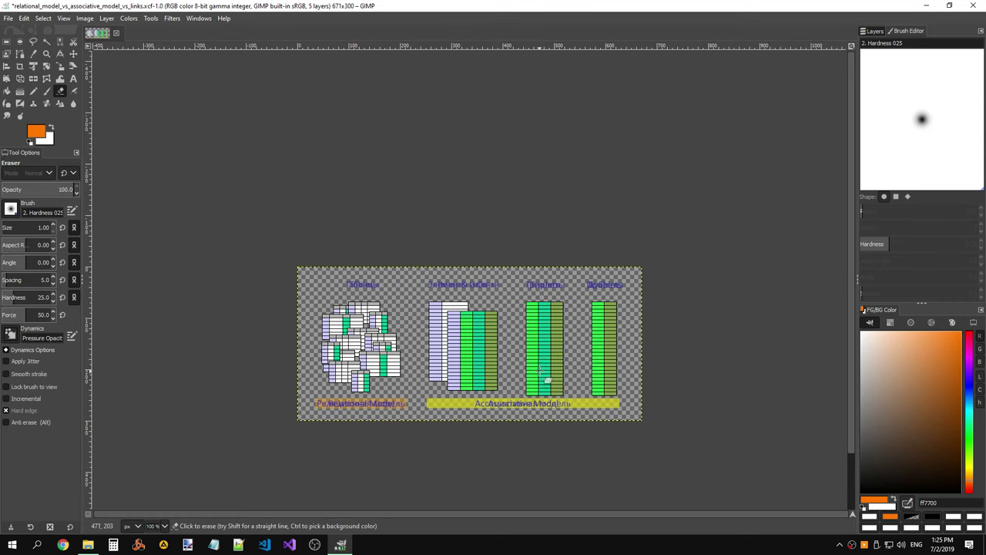
pyautogui.scroll(5, 511, 354)
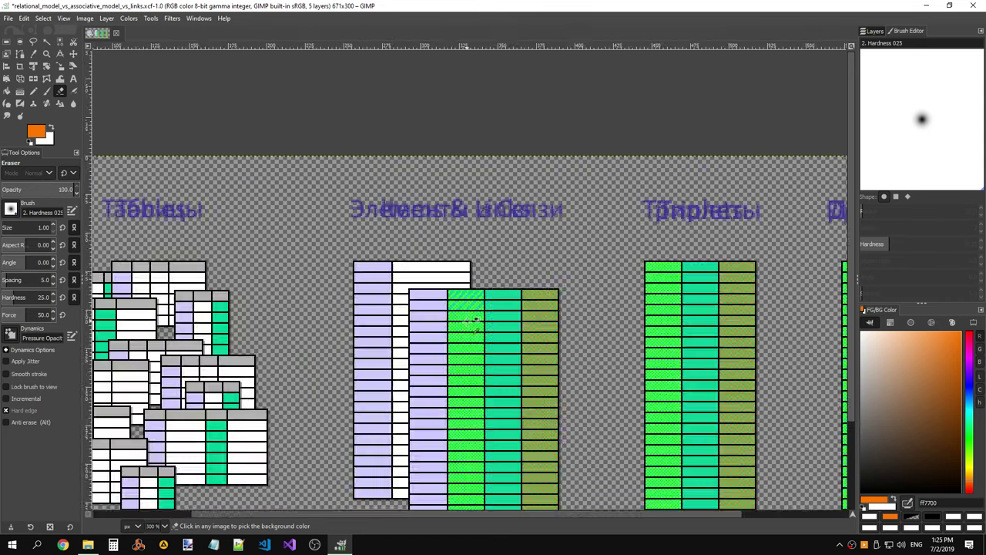
pyautogui.scroll(4, 486, 308)
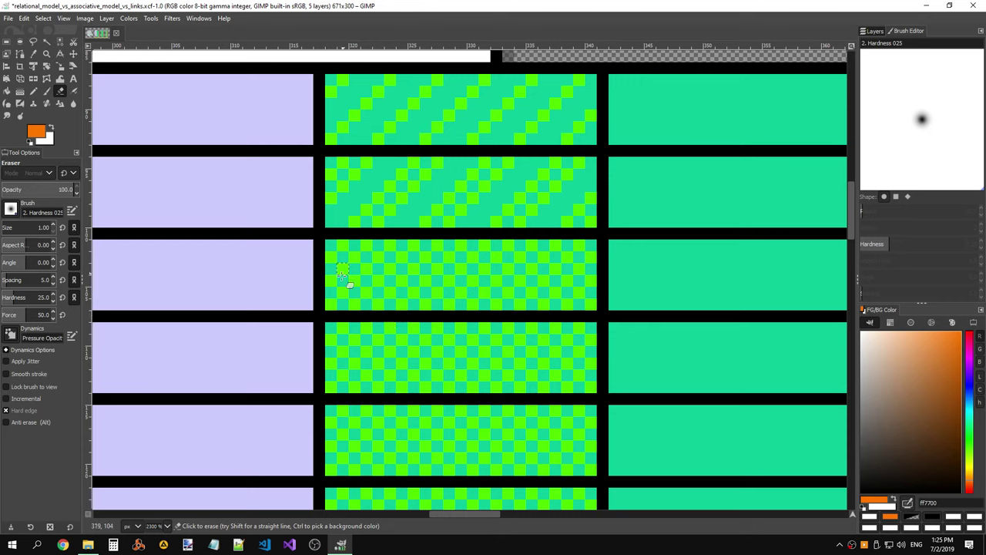
# - Erase green squares across the third green cell into diagonal steps, then switch to the Pencil
pyautogui.moveTo(336, 302)
pyautogui.mouseDown()
pyautogui.moveTo(393, 254)
pyautogui.moveTo(380, 313)
pyautogui.moveTo(449, 272)
pyautogui.moveTo(482, 315)
pyautogui.moveTo(532, 254)
pyautogui.moveTo(550, 312)
pyautogui.moveTo(592, 260)
pyautogui.mouseUp()
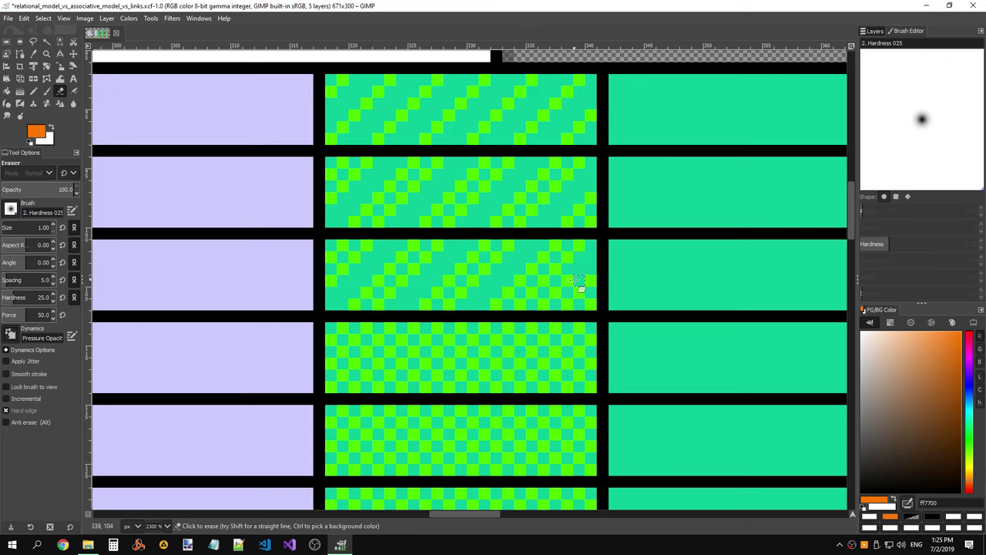
pyautogui.press('n')
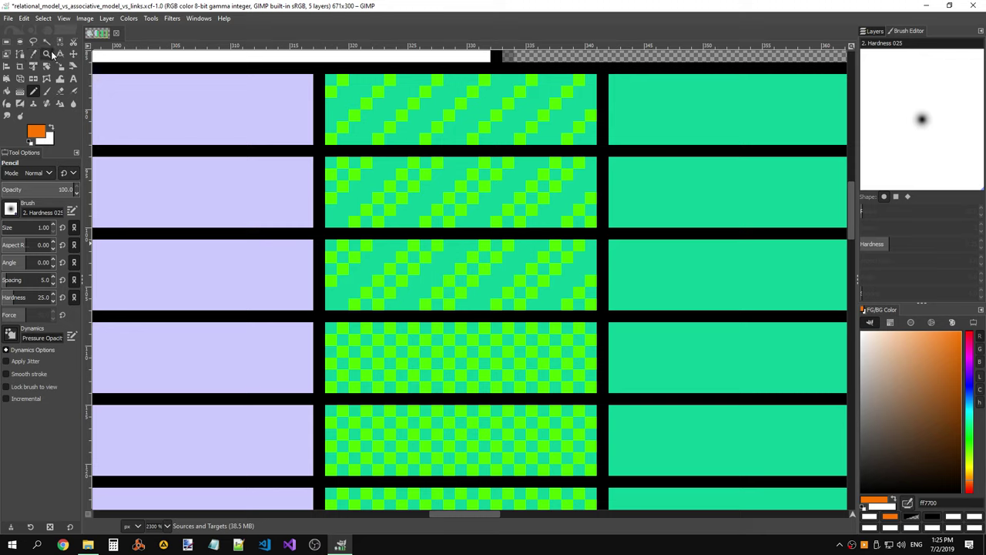
# - Sample the bright green and pencil diagonal green stripes across the third cell
pyautogui.click(33, 54)
pyautogui.click(428, 253)
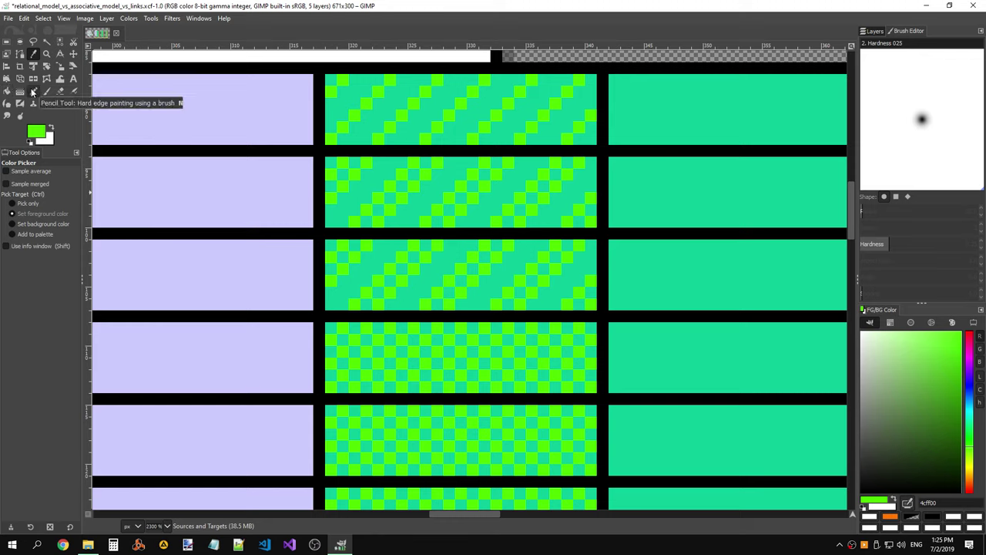
pyautogui.click(33, 90)
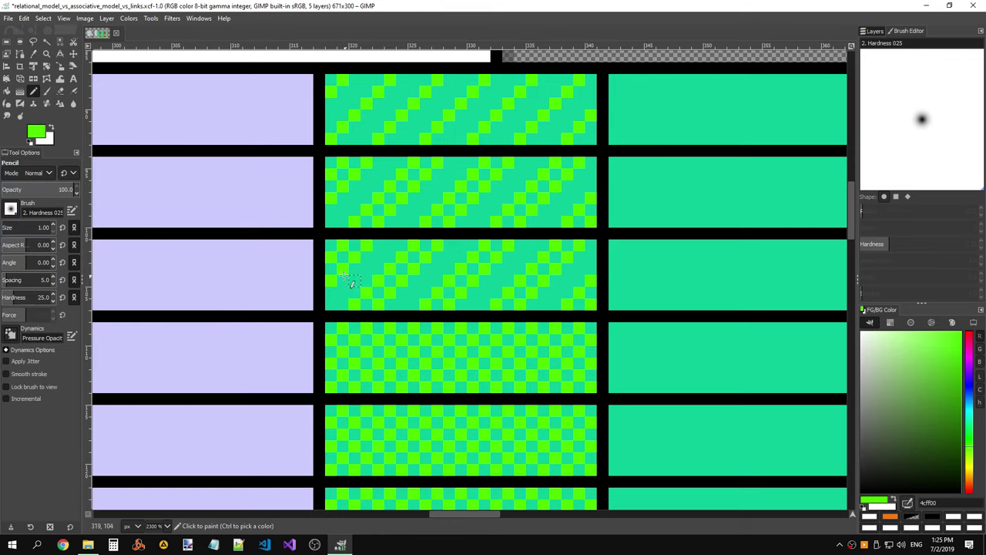
pyautogui.moveTo(344, 276)
pyautogui.mouseDown()
pyautogui.moveTo(333, 266)
pyautogui.moveTo(362, 245)
pyautogui.moveTo(398, 279)
pyautogui.moveTo(376, 297)
pyautogui.moveTo(427, 246)
pyautogui.mouseUp()
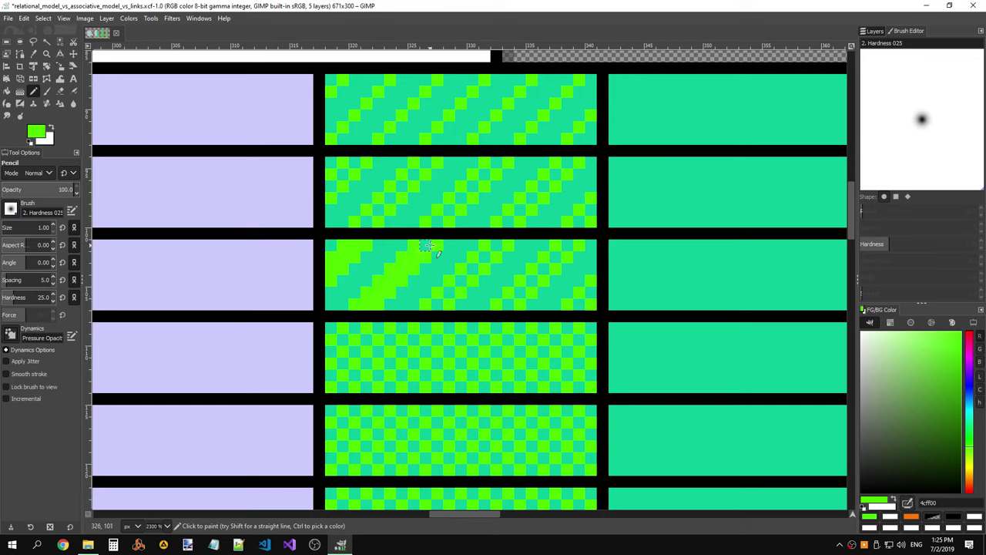
pyautogui.moveTo(448, 304); pyautogui.dragTo(496, 248)
pyautogui.moveTo(521, 304); pyautogui.dragTo(567, 247)
pyautogui.moveTo(577, 302); pyautogui.dragTo(600, 298)
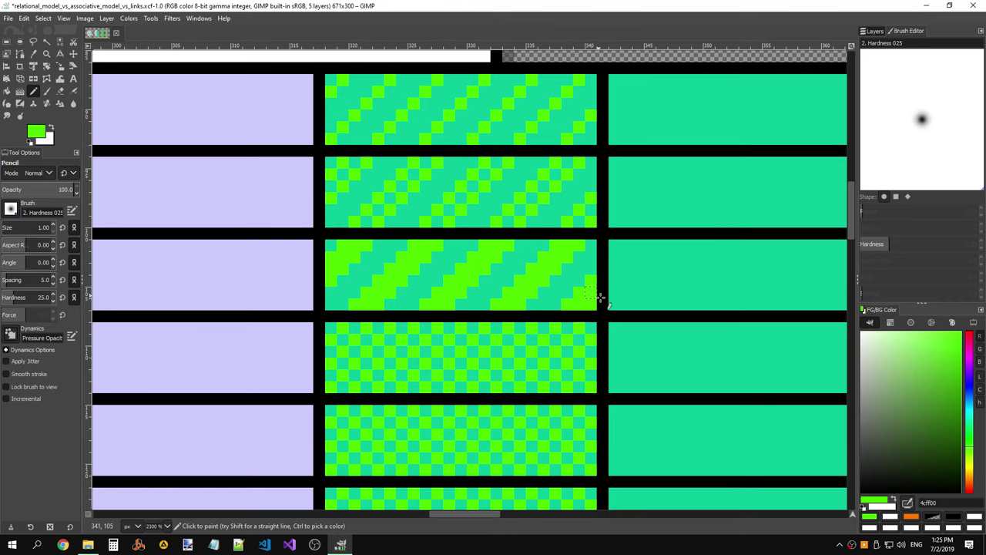
pyautogui.keyDown('ctrl'); pyautogui.scroll(-3, 661, 301); pyautogui.keyUp('ctrl')
pyautogui.keyDown('ctrl'); pyautogui.scroll(-4, 656, 279); pyautogui.keyUp('ctrl')
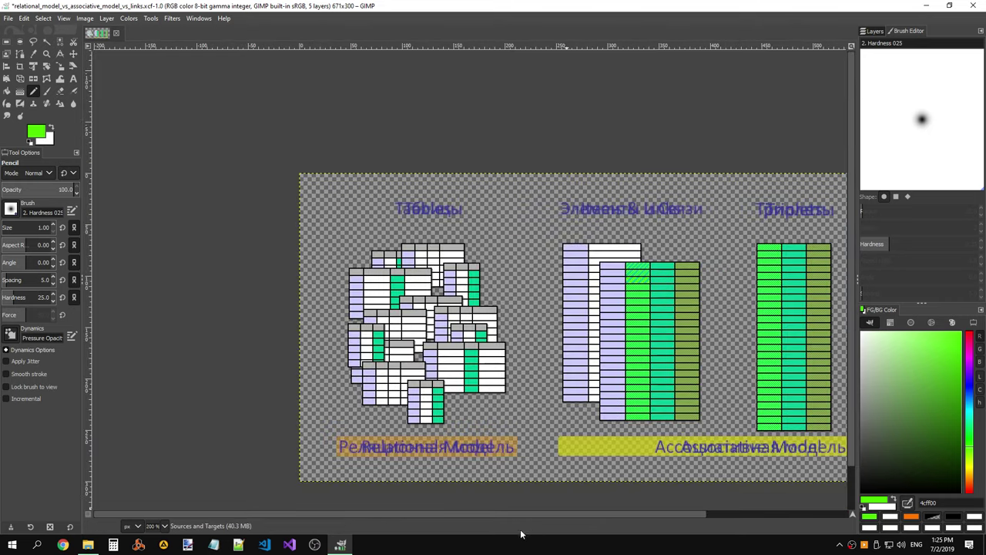
pyautogui.keyDown('ctrl'); pyautogui.scroll(-1, 568, 335); pyautogui.keyUp('ctrl')
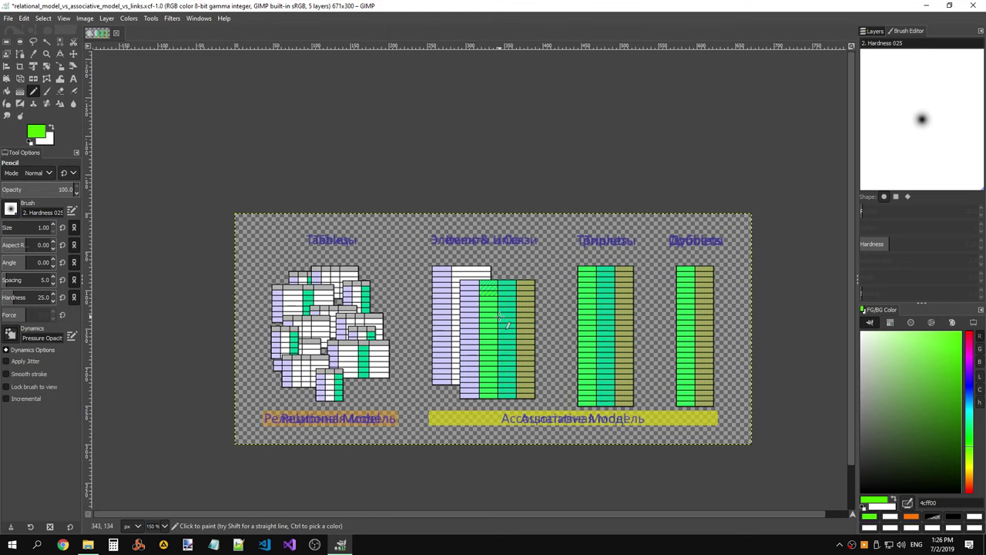
pyautogui.press('ctrl')
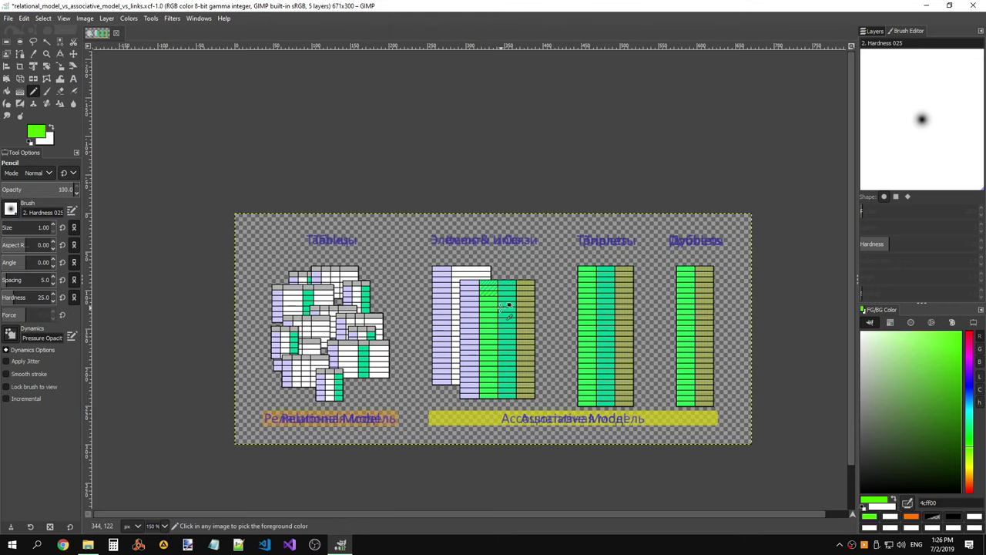
pyautogui.keyDown('ctrl'); pyautogui.scroll(7, 504, 302); pyautogui.keyUp('ctrl')
pyautogui.keyDown('ctrl'); pyautogui.scroll(2, 504, 303); pyautogui.keyUp('ctrl')
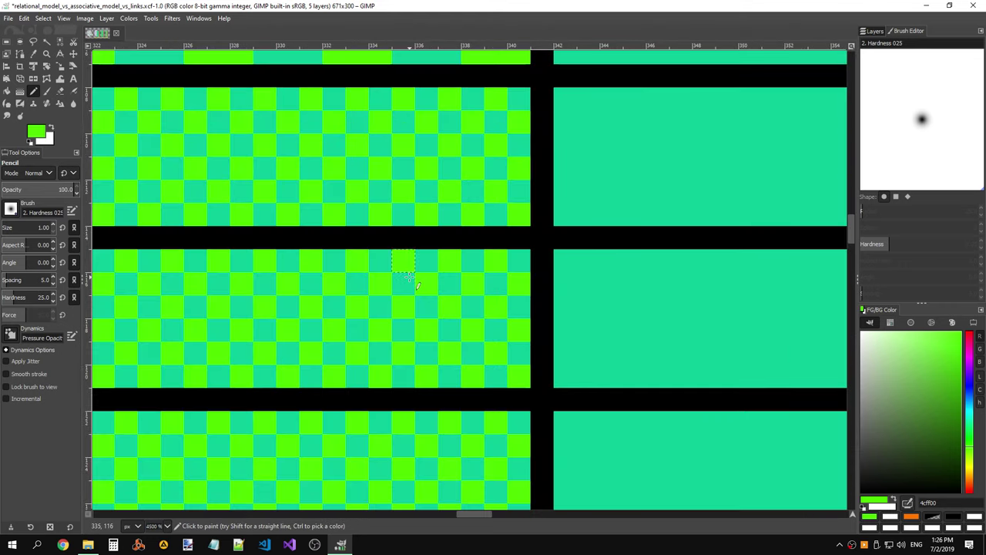
pyautogui.keyDown('ctrl'); pyautogui.scroll(-2, 352, 224); pyautogui.keyUp('ctrl')
pyautogui.keyDown('ctrl'); pyautogui.scroll(-3, 352, 222); pyautogui.keyUp('ctrl')
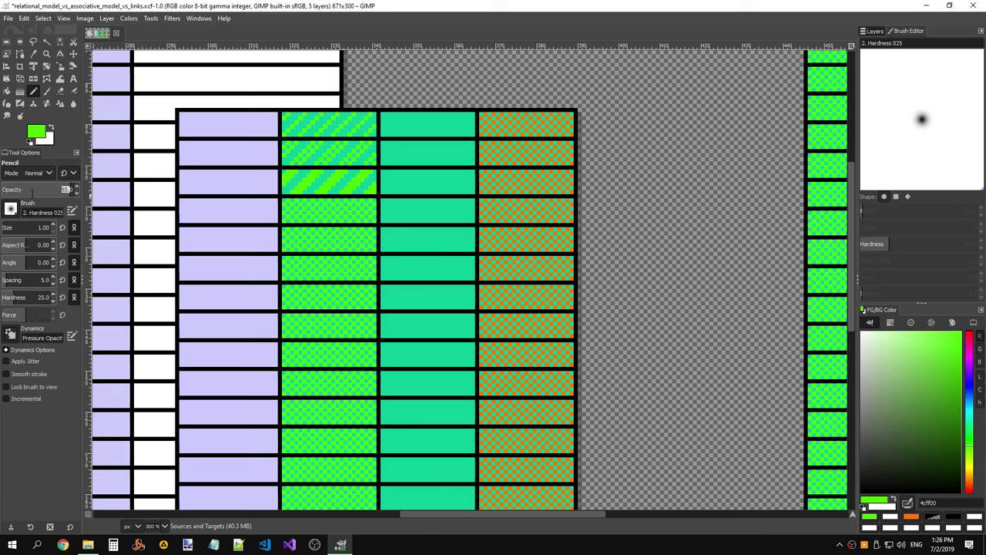
# - Lower the Pencil opacity to 50.4 and switch to the Eraser
pyautogui.moveTo(73, 191); pyautogui.dragTo(49, 190)
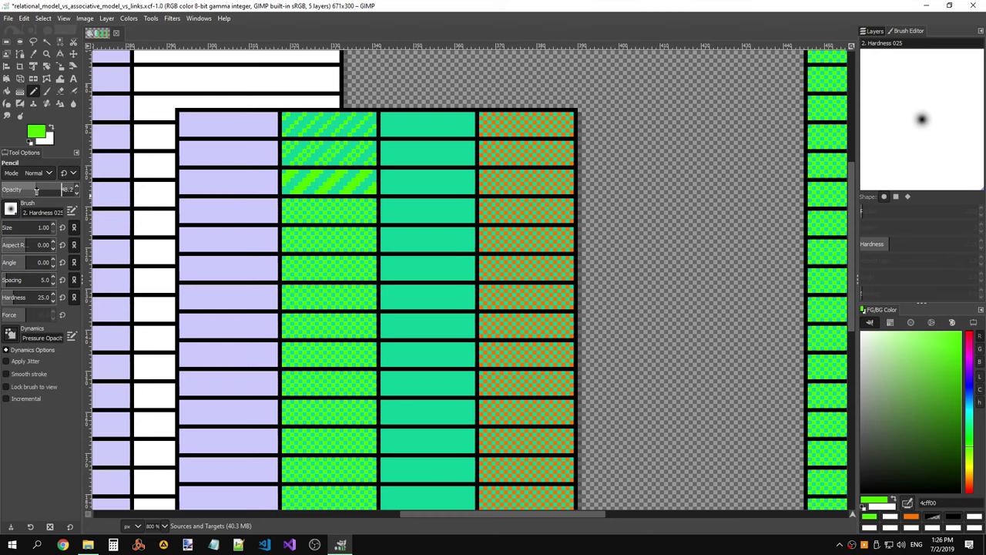
pyautogui.scroll(4, 308, 170)
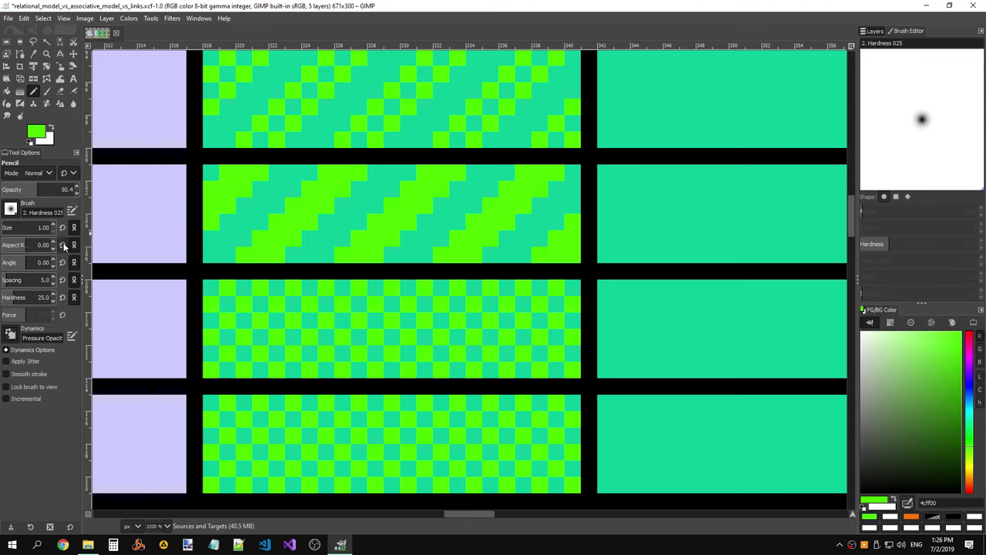
pyautogui.rightClick(226, 207)
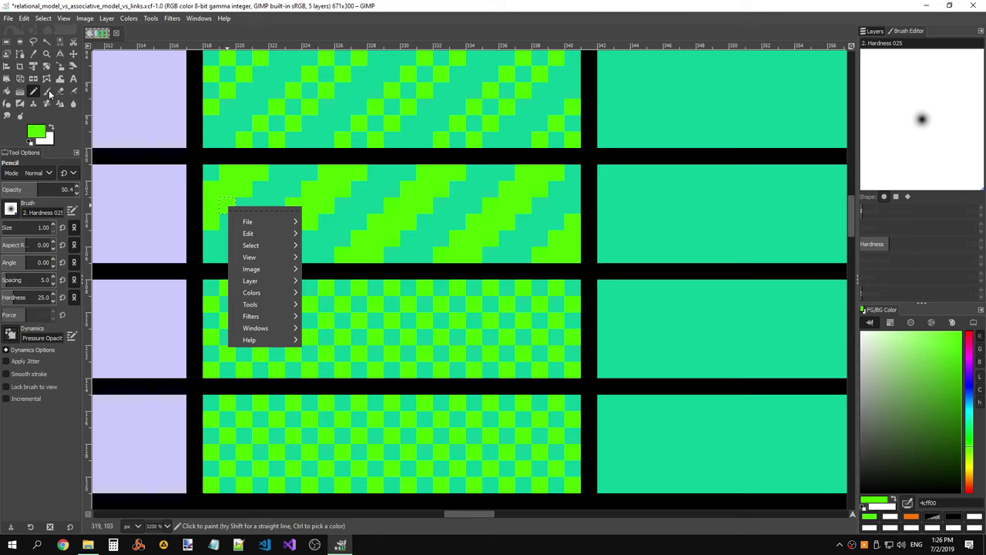
pyautogui.click(49, 105)
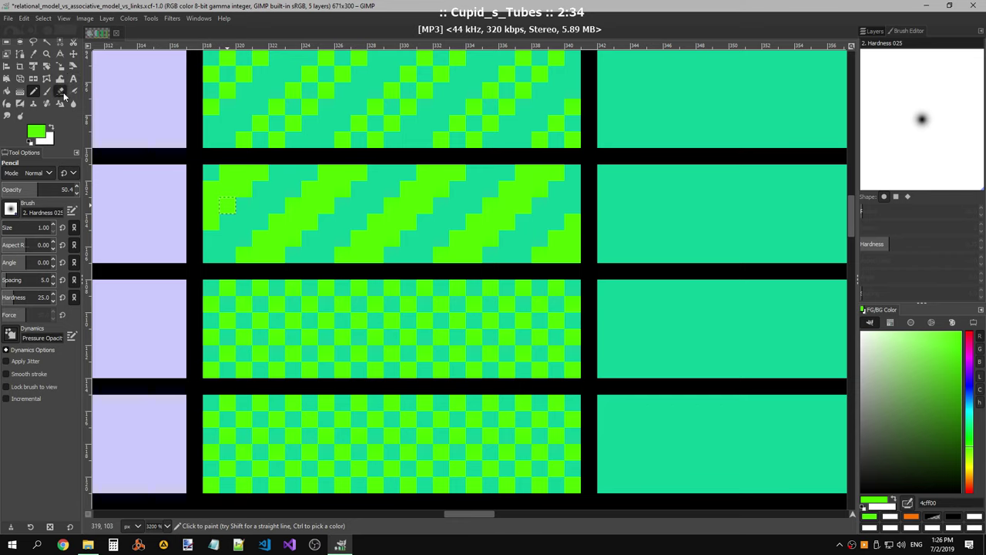
pyautogui.click(63, 92)
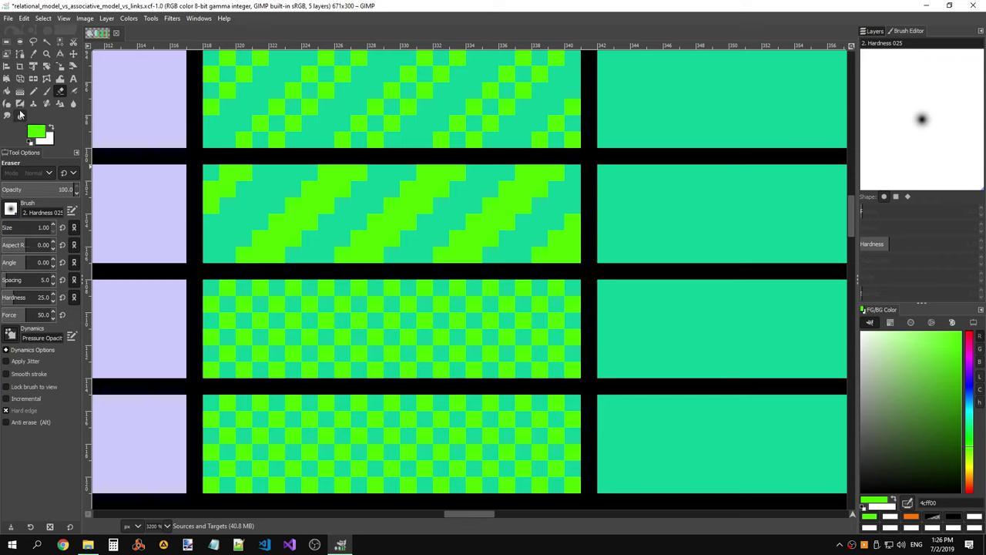
# - Pencil a few half-transparent green pixels, then erase green pixels along the stripe's left edge
pyautogui.click(33, 90)
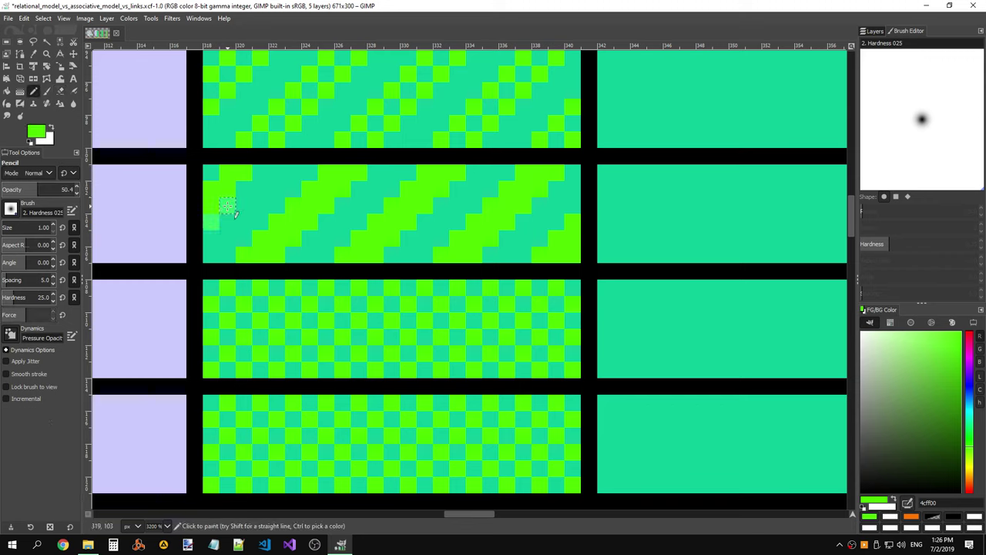
pyautogui.click(228, 206)
pyautogui.click(242, 189)
pyautogui.click(260, 175)
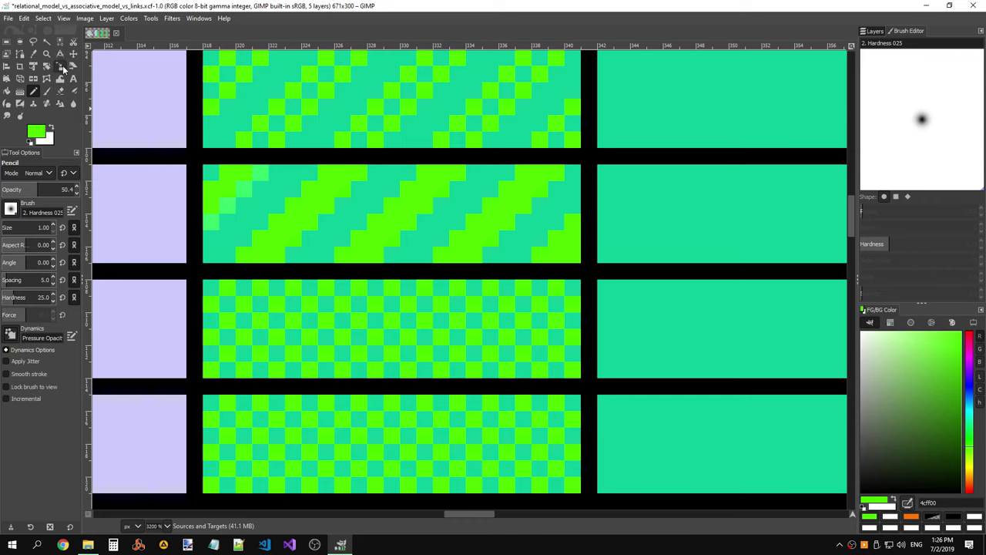
pyautogui.click(62, 92)
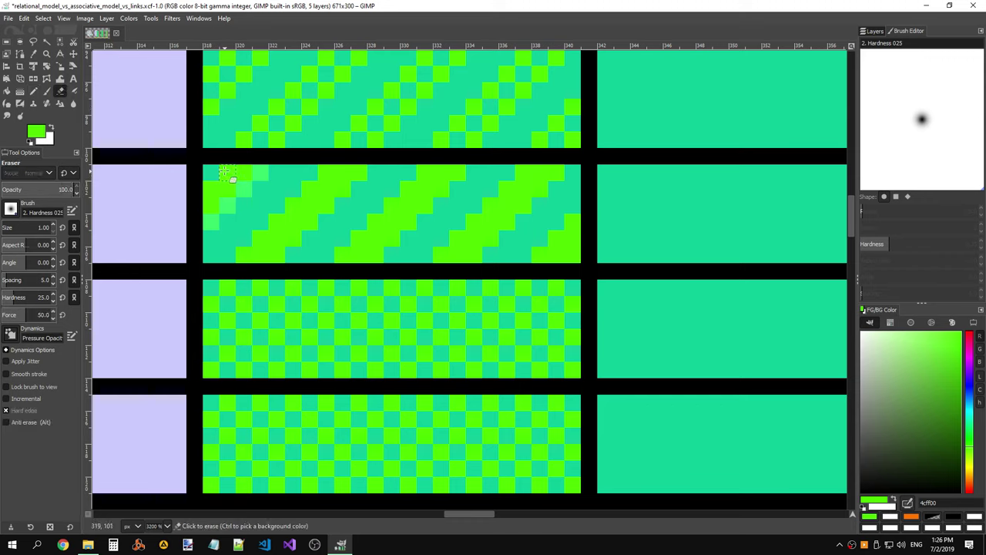
pyautogui.moveTo(244, 254)
pyautogui.mouseDown()
pyautogui.moveTo(359, 172)
pyautogui.moveTo(295, 266)
pyautogui.moveTo(359, 256)
pyautogui.moveTo(423, 177)
pyautogui.moveTo(452, 198)
pyautogui.moveTo(393, 240)
pyautogui.moveTo(408, 264)
pyautogui.moveTo(488, 226)
pyautogui.moveTo(504, 190)
pyautogui.moveTo(570, 183)
pyautogui.moveTo(502, 239)
pyautogui.moveTo(490, 265)
pyautogui.moveTo(550, 267)
pyautogui.moveTo(568, 232)
pyautogui.moveTo(570, 254)
pyautogui.mouseUp()
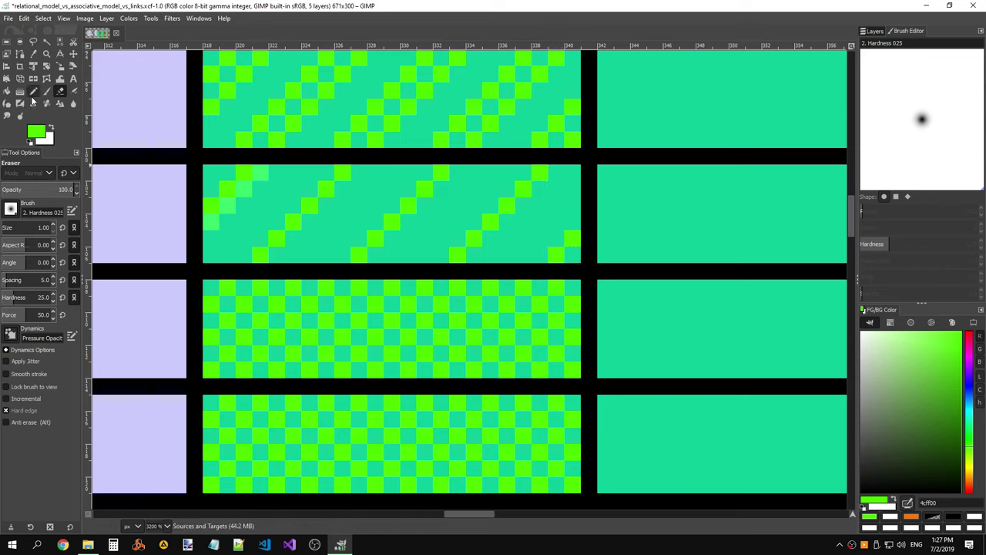
# - Add light-green pixels along each diagonal stripe in the third cell, undoing one stray pixel
pyautogui.click(33, 91)
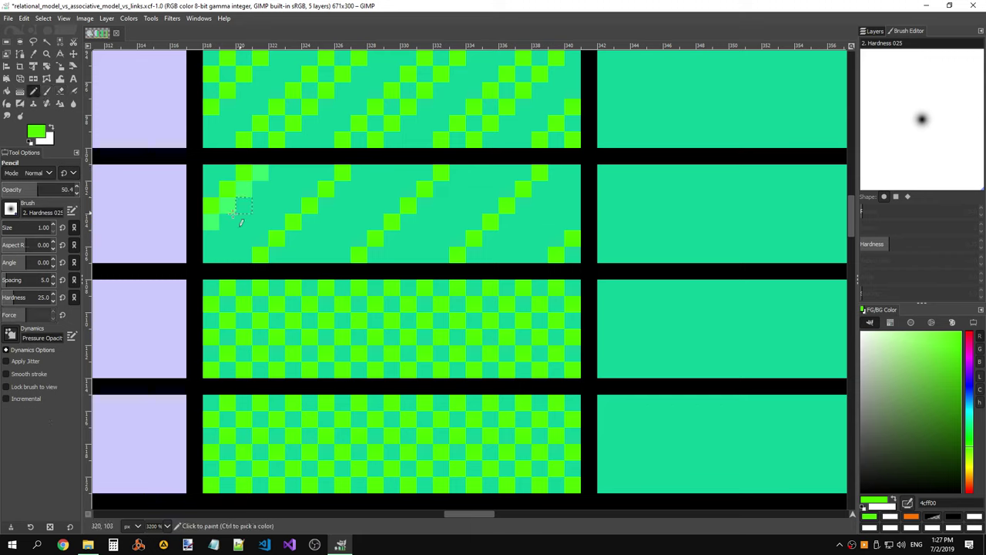
pyautogui.click(227, 173)
pyautogui.click(244, 254)
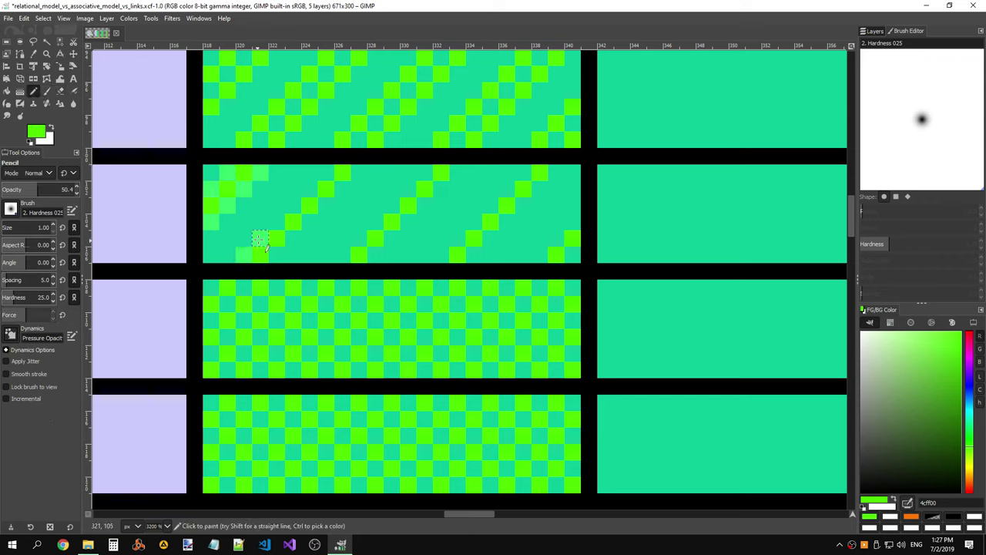
pyautogui.moveTo(276, 228)
pyautogui.mouseDown()
pyautogui.moveTo(312, 191)
pyautogui.moveTo(339, 206)
pyautogui.mouseUp()
pyautogui.click(359, 173)
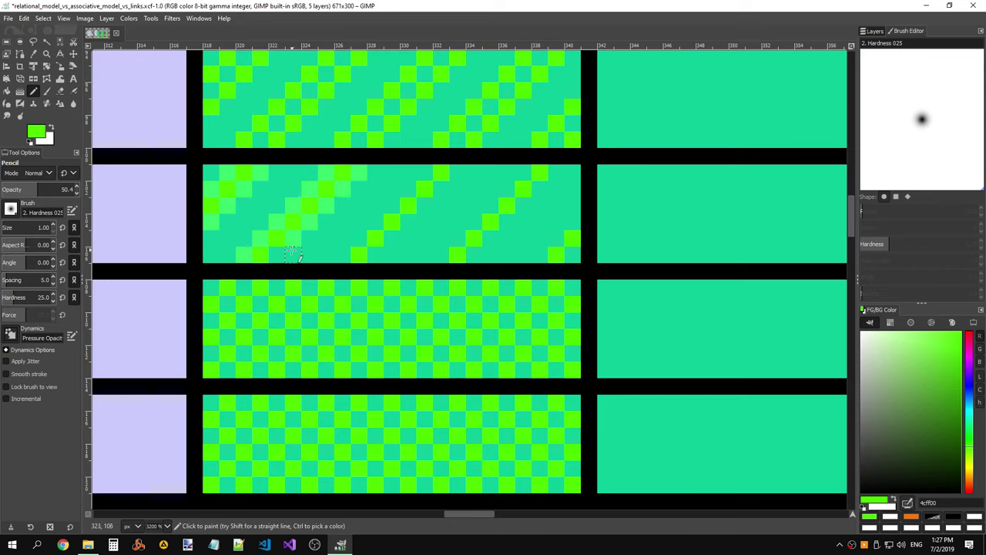
pyautogui.click(374, 254)
pyautogui.click(341, 238)
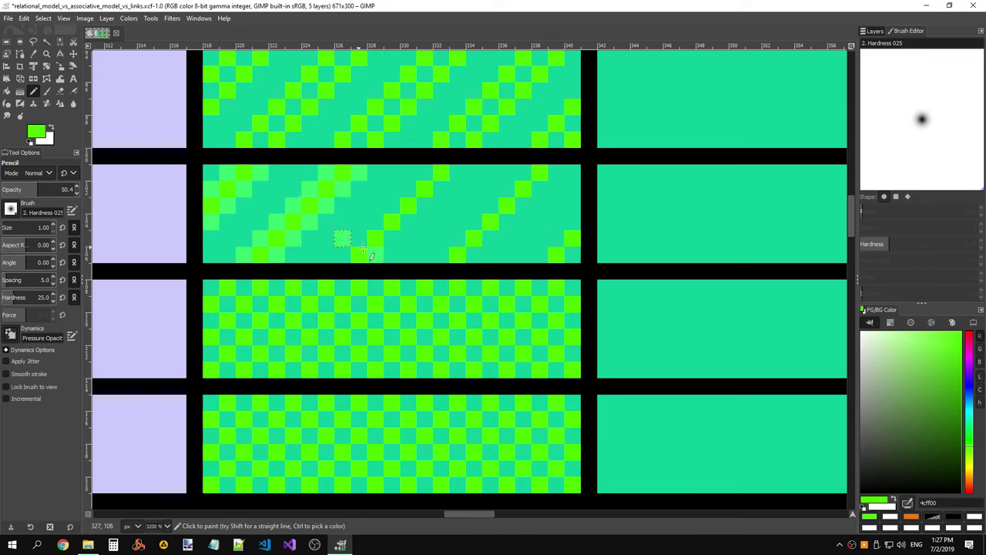
pyautogui.hotkey('ctrl', 'z')
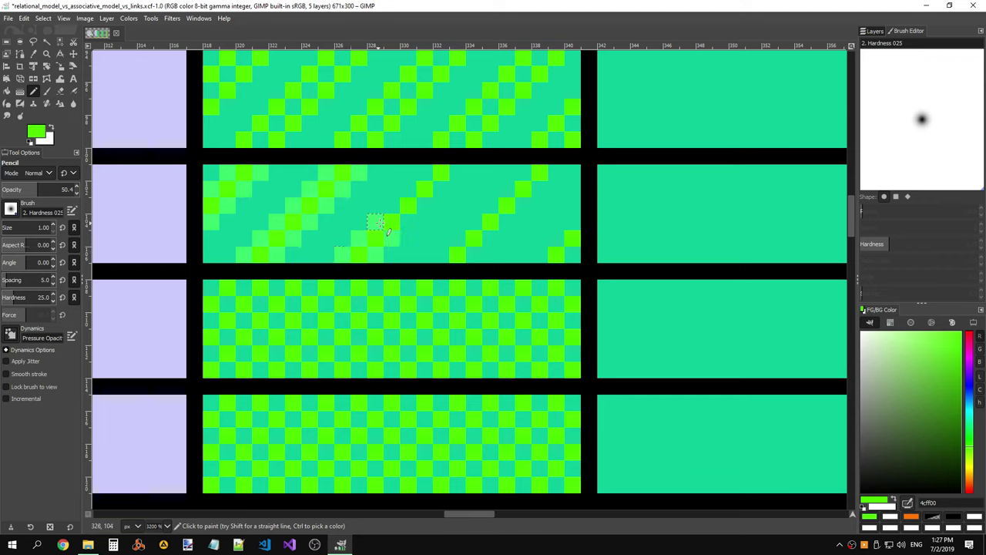
pyautogui.moveTo(379, 222)
pyautogui.mouseDown()
pyautogui.moveTo(407, 220)
pyautogui.moveTo(427, 174)
pyautogui.mouseUp()
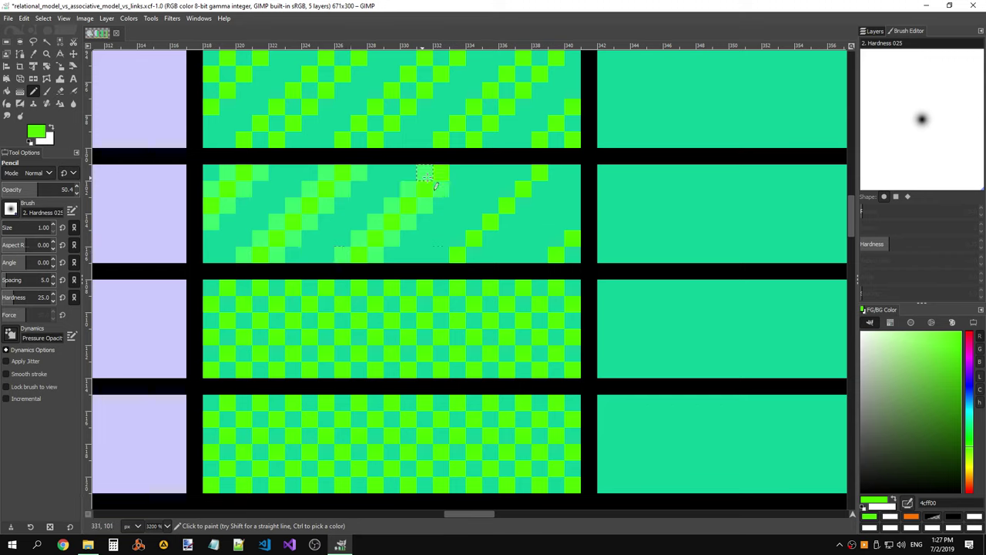
pyautogui.click(457, 175)
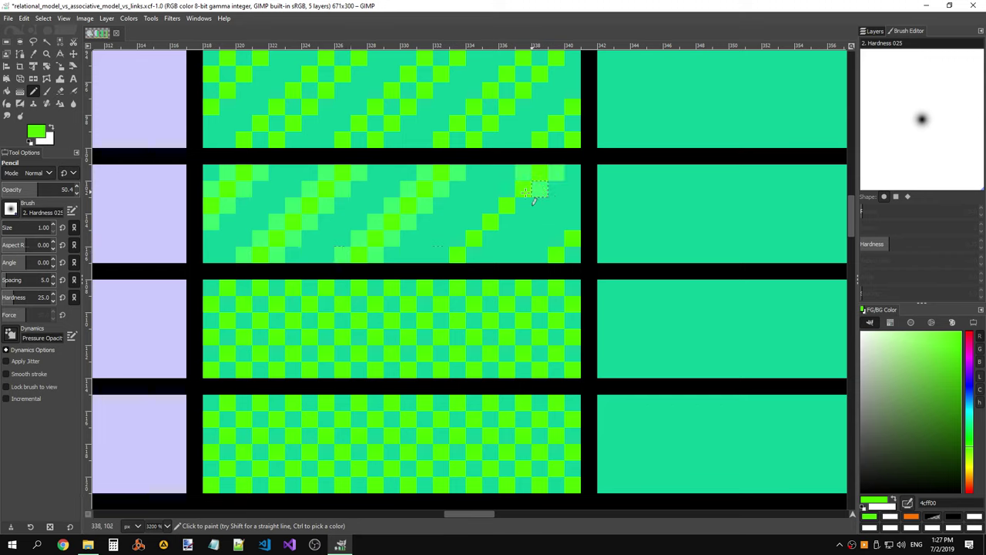
pyautogui.moveTo(516, 177)
pyautogui.mouseDown()
pyautogui.moveTo(473, 257)
pyautogui.moveTo(440, 255)
pyautogui.mouseUp()
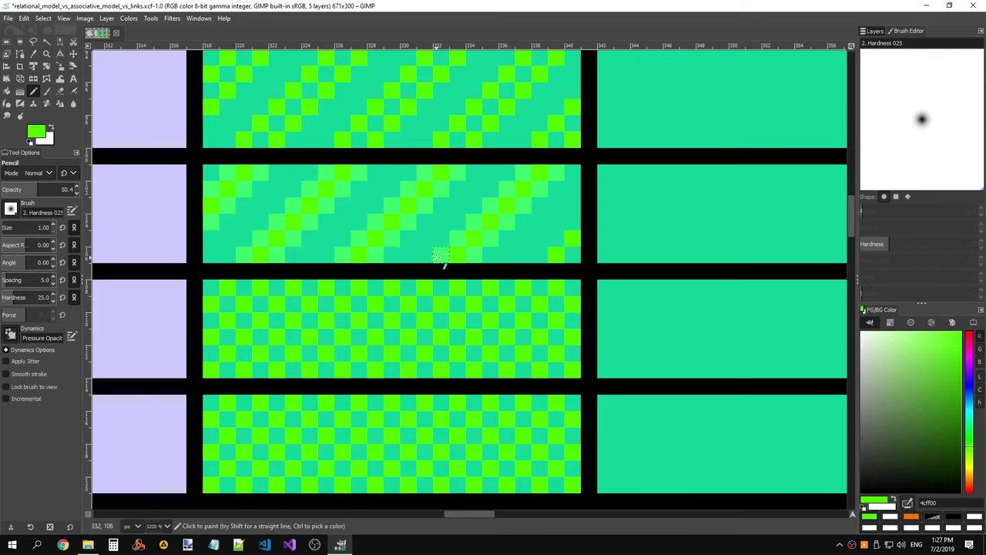
pyautogui.click(572, 236)
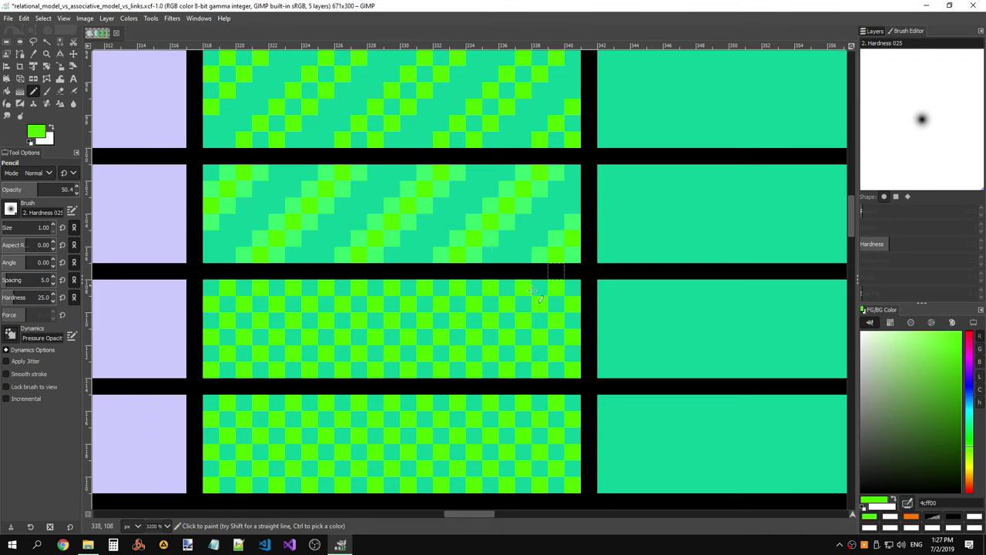
pyautogui.keyDown('ctrl'); pyautogui.scroll(-8, 533, 221); pyautogui.keyUp('ctrl')
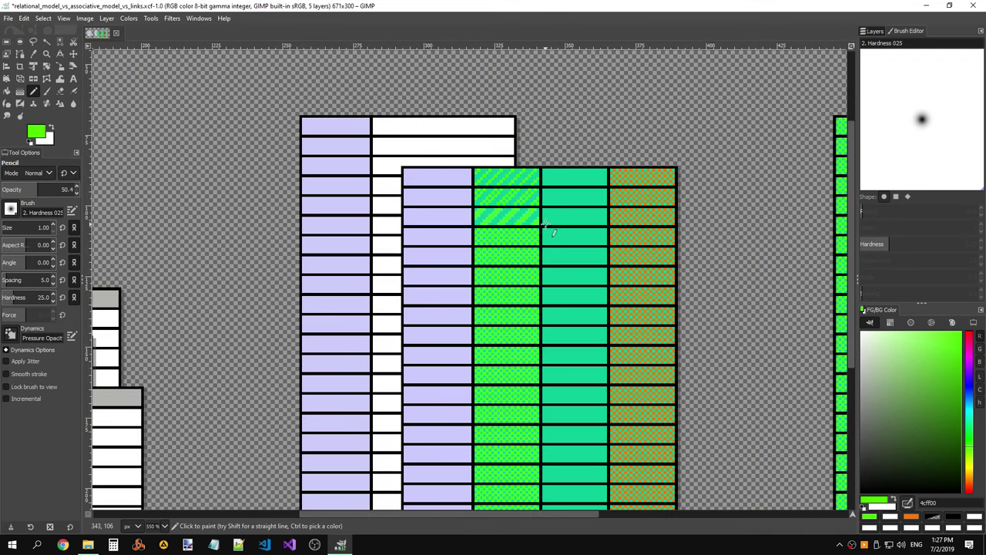
pyautogui.keyDown('ctrl'); pyautogui.scroll(-2, 591, 221); pyautogui.keyUp('ctrl')
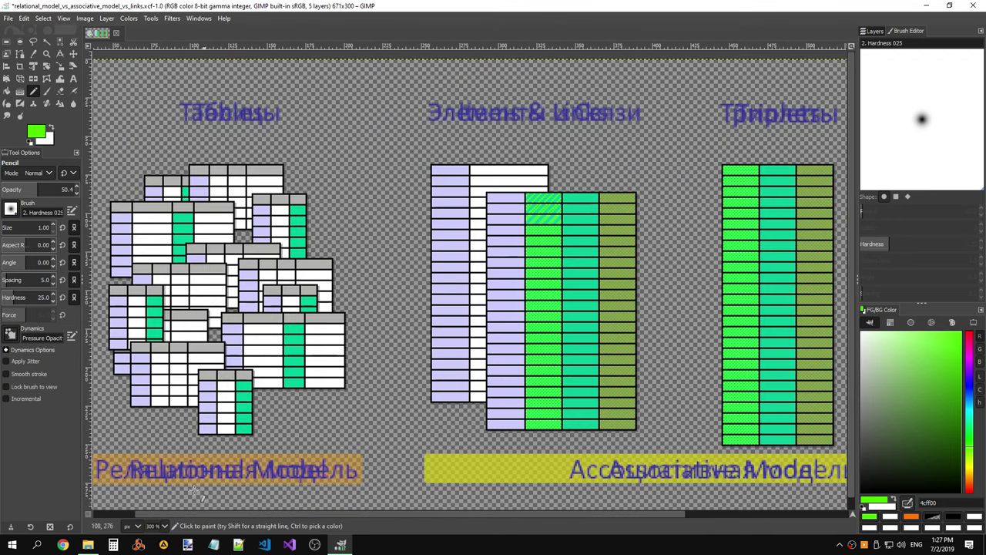
pyautogui.click(165, 525)
pyautogui.click(163, 476)
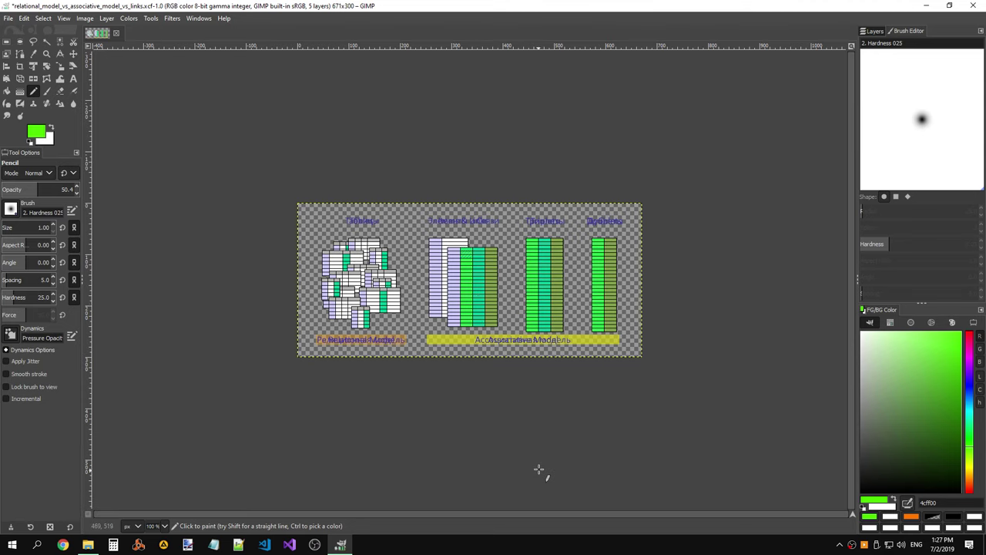
pyautogui.keyDown('ctrl'); pyautogui.scroll(5, 470, 269); pyautogui.keyUp('ctrl')
pyautogui.keyDown('ctrl'); pyautogui.scroll(3, 470, 270); pyautogui.keyUp('ctrl')
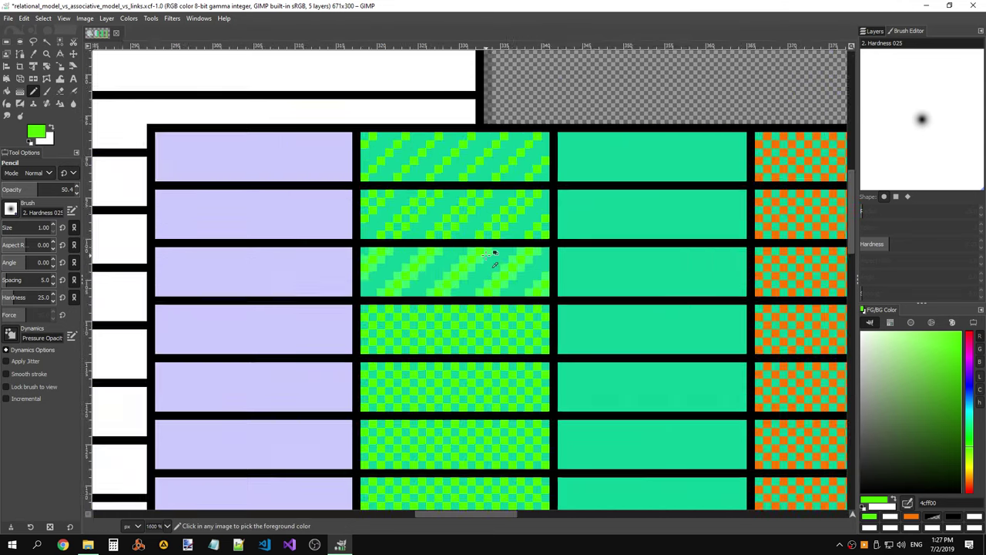
pyautogui.keyDown('ctrl'); pyautogui.scroll(3, 470, 270); pyautogui.keyUp('ctrl')
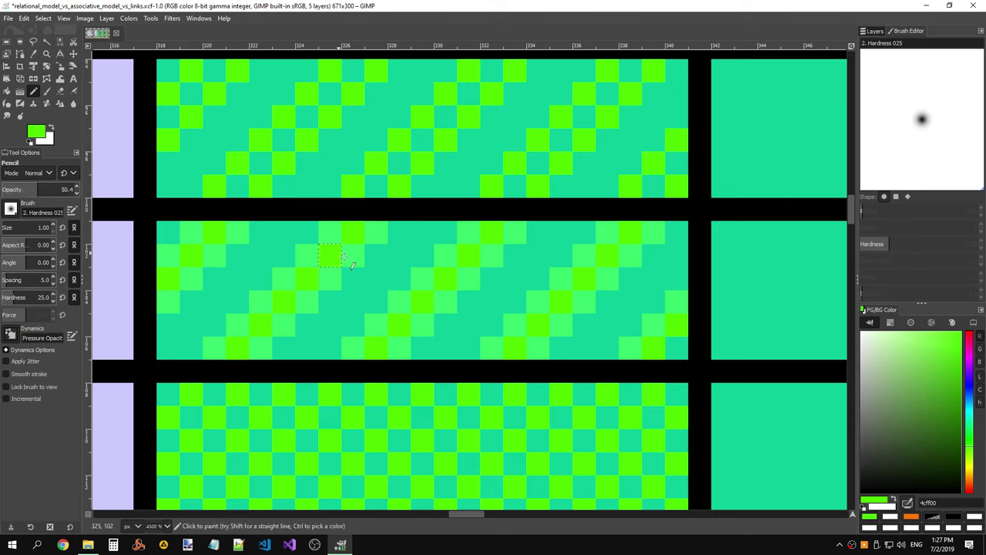
# - Undo the recent pale-green pencil cells with repeated Ctrl+Z
pyautogui.press('ctrl')
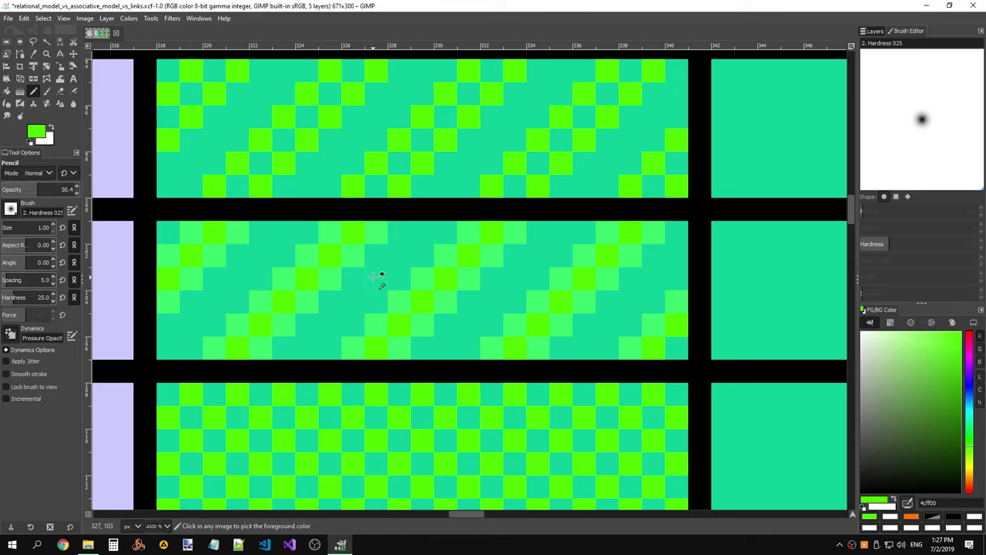
pyautogui.hotkey('ctrl', 'z')
pyautogui.hotkey('ctrl', 'z')
pyautogui.hotkey('ctrl', 'z')
pyautogui.hotkey('ctrl', 'z')
pyautogui.hotkey('ctrl', 'z')
pyautogui.hotkey('ctrl', 'z')
pyautogui.hotkey('ctrl', 'z')
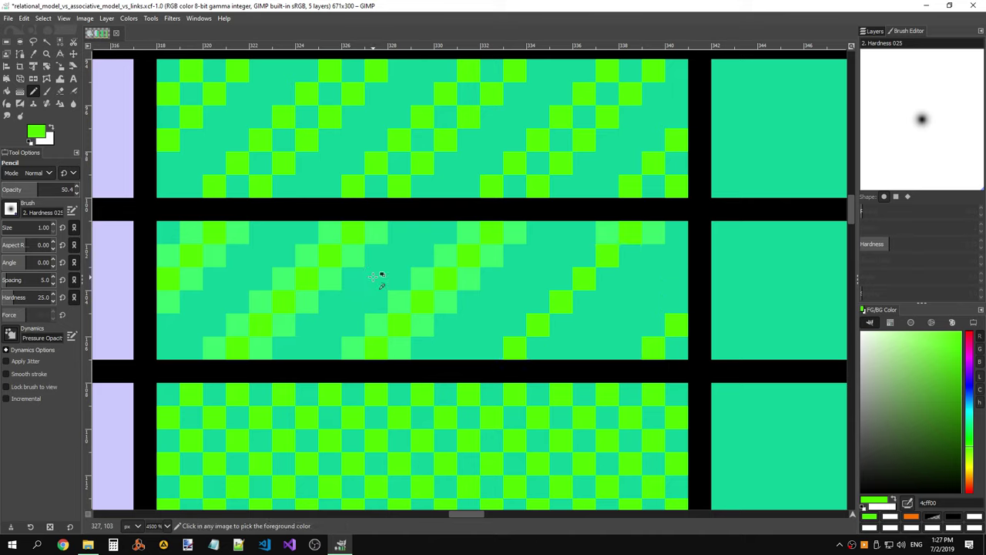
pyautogui.hotkey('ctrl', 'z')
pyautogui.hotkey('ctrl', 'z')
pyautogui.hotkey('ctrl', 'z')
pyautogui.hotkey('ctrl', 'z')
pyautogui.hotkey('ctrl', 'z')
pyautogui.hotkey('ctrl', 'z')
pyautogui.hotkey('ctrl', 'z')
pyautogui.hotkey('ctrl', 'z')
pyautogui.hotkey('ctrl', 'z')
pyautogui.hotkey('ctrl', 'z')
pyautogui.hotkey('ctrl', 'z')
pyautogui.hotkey('ctrl', 'z')
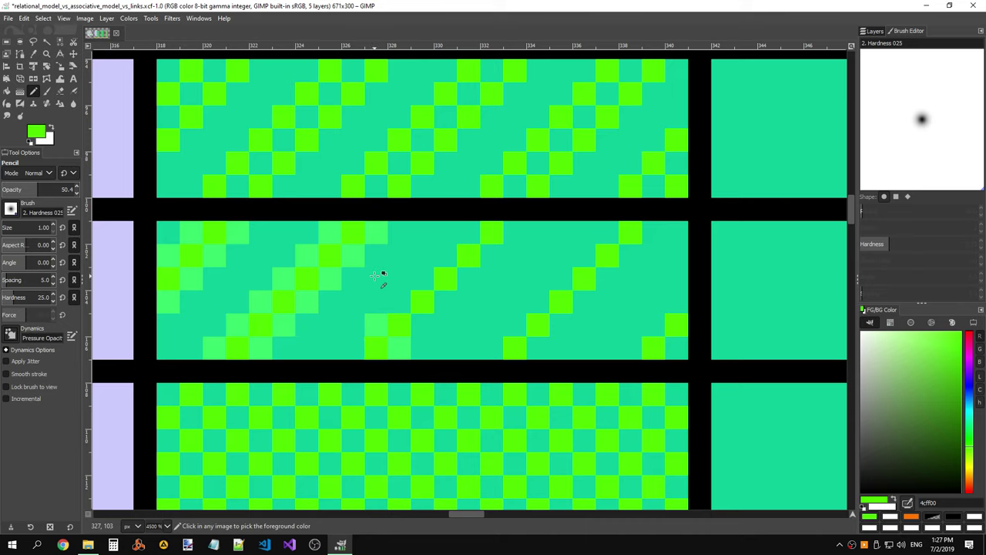
pyautogui.hotkey('ctrl', 'z')
pyautogui.hotkey('ctrl', 'z')
pyautogui.hotkey('ctrl', 'z')
pyautogui.hotkey('ctrl', 'z')
pyautogui.hotkey('ctrl', 'z')
pyautogui.hotkey('ctrl', 'z')
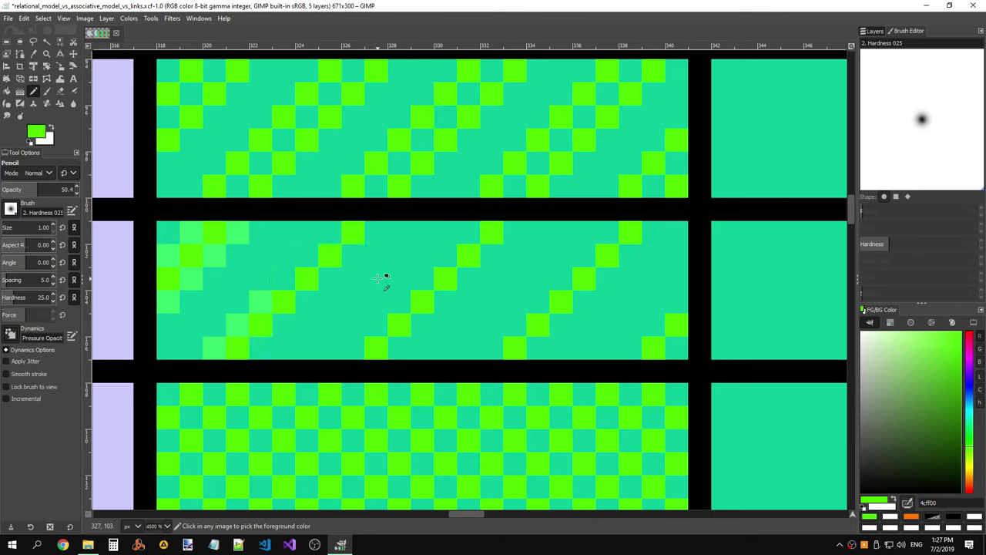
pyautogui.hotkey('ctrl', 'z')
pyautogui.hotkey('ctrl', 'z')
pyautogui.hotkey('ctrl', 'z')
pyautogui.hotkey('ctrl', 'z')
pyautogui.hotkey('ctrl', 'z')
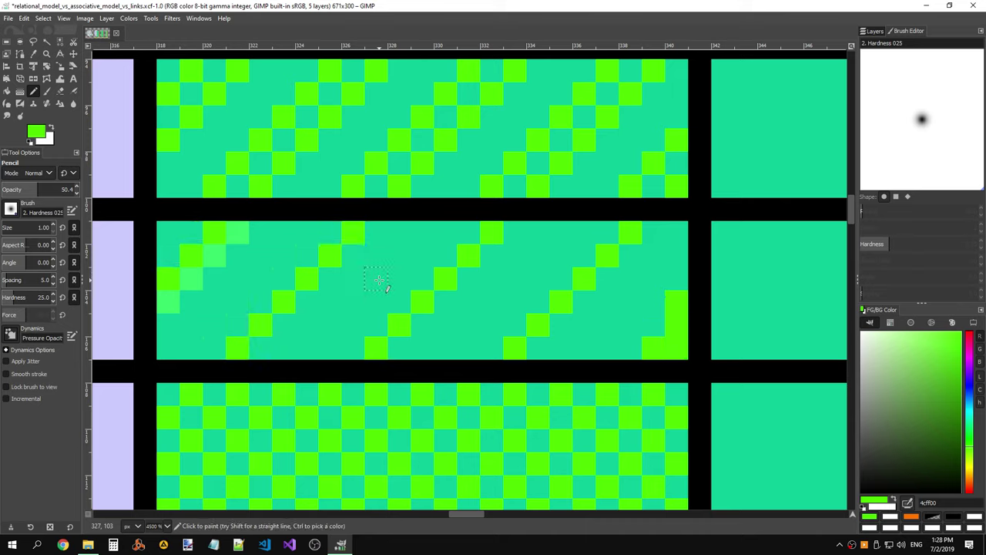
pyautogui.hotkey('ctrl', 'z')
pyautogui.hotkey('ctrl', 'z')
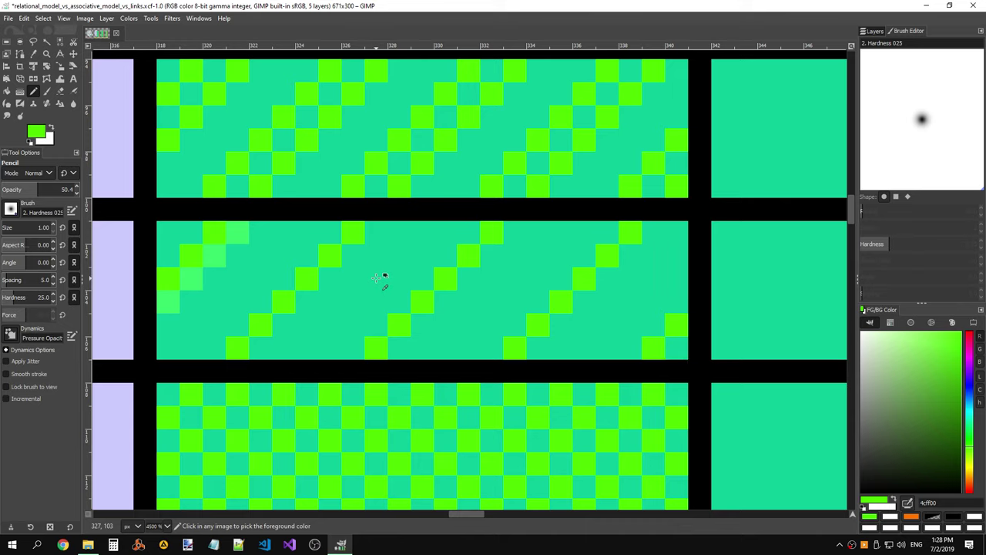
pyautogui.hotkey('ctrl', 'y')
pyautogui.hotkey('ctrl', 'y')
pyautogui.hotkey('ctrl', 'z')
pyautogui.hotkey('ctrl', 'z')
pyautogui.click(215, 259)
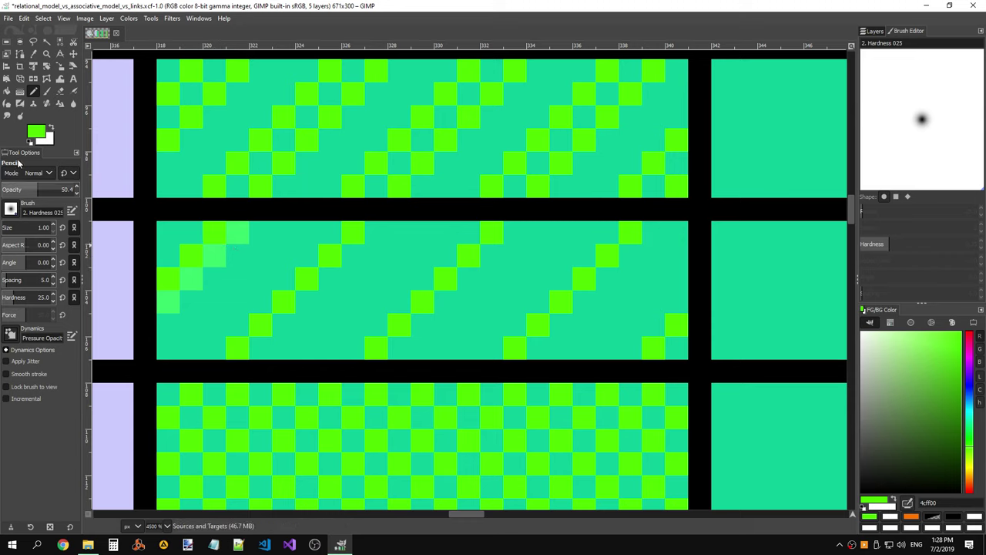
# - Erase the four remaining pale-green diagonal cells with the Eraser
pyautogui.click(61, 90)
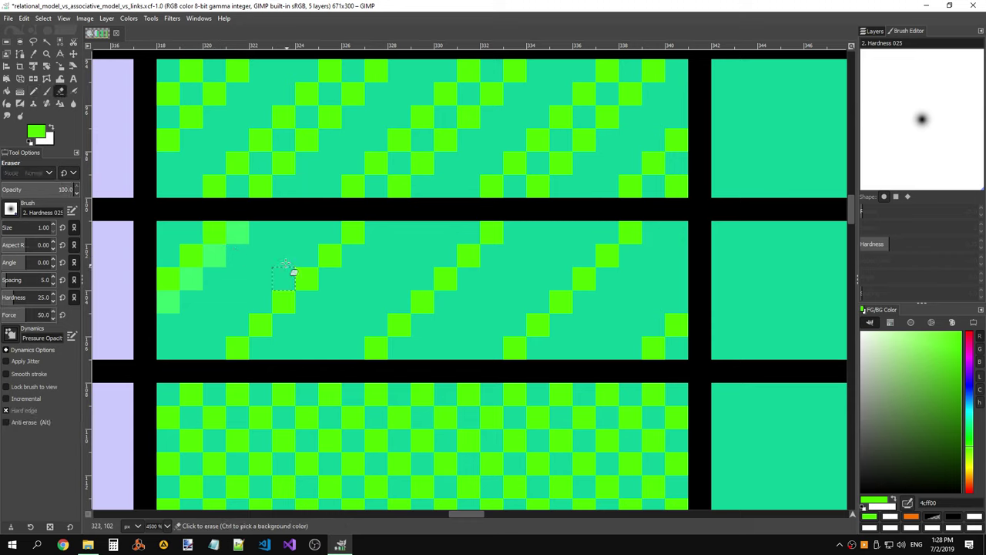
pyautogui.click(238, 233)
pyautogui.click(215, 256)
pyautogui.click(192, 279)
pyautogui.click(170, 301)
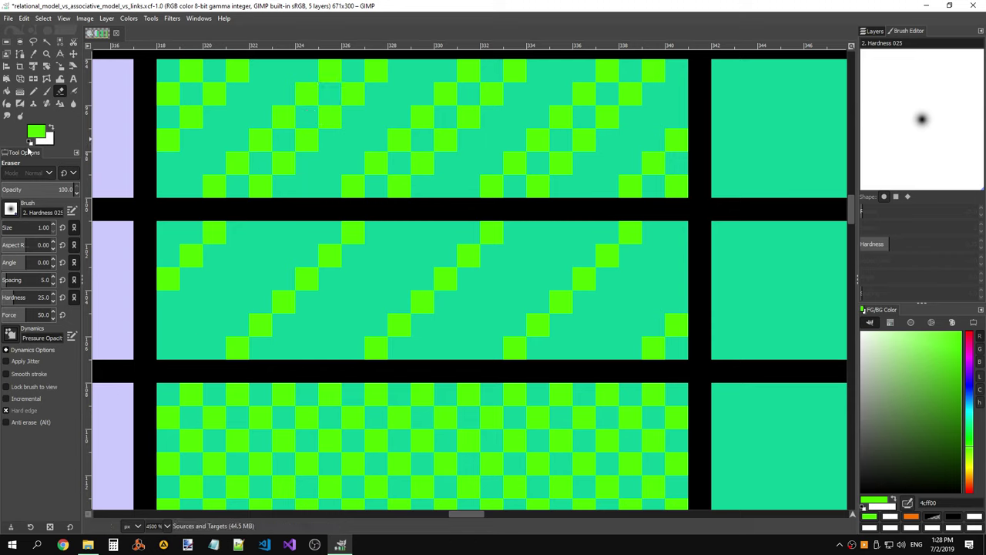
# - At 100% opacity, thicken the three green diagonal stripes, then set Pencil opacity to 50
pyautogui.click(33, 91)
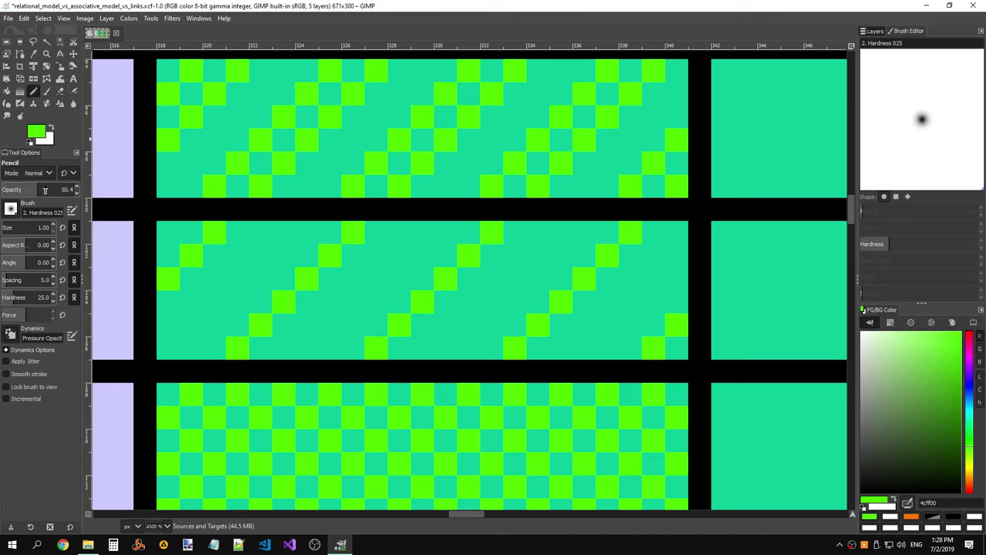
pyautogui.moveTo(12, 191); pyautogui.dragTo(77, 191)
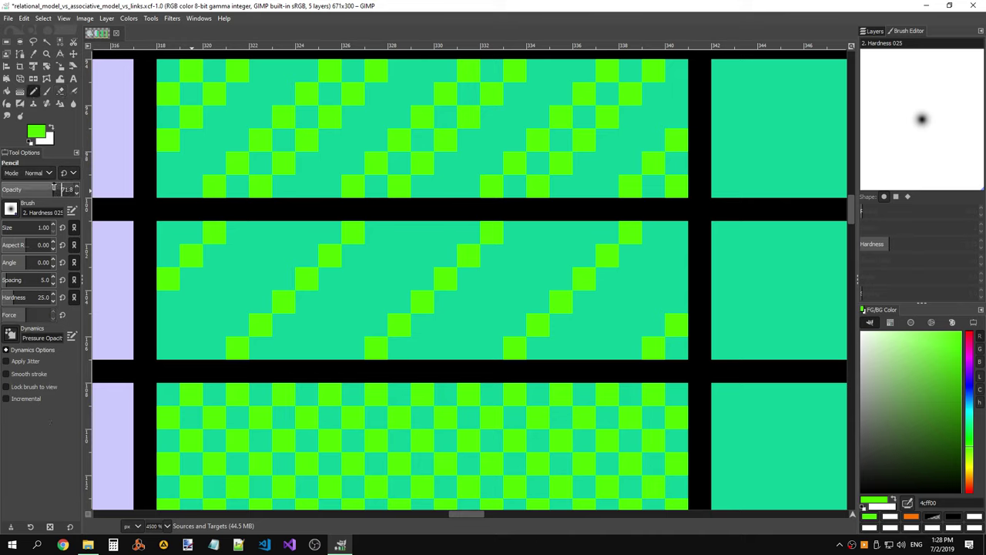
pyautogui.moveTo(229, 348); pyautogui.dragTo(329, 237)
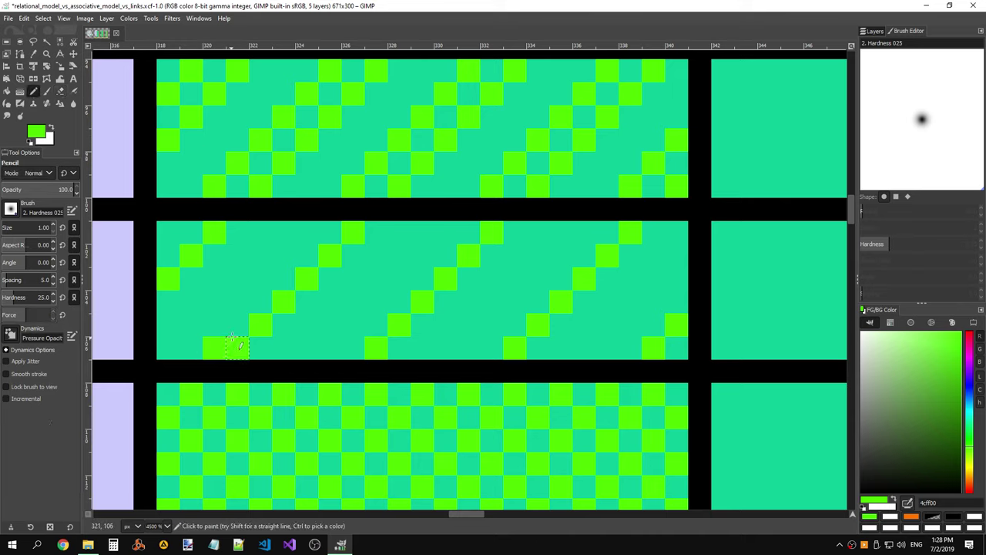
pyautogui.click(329, 239)
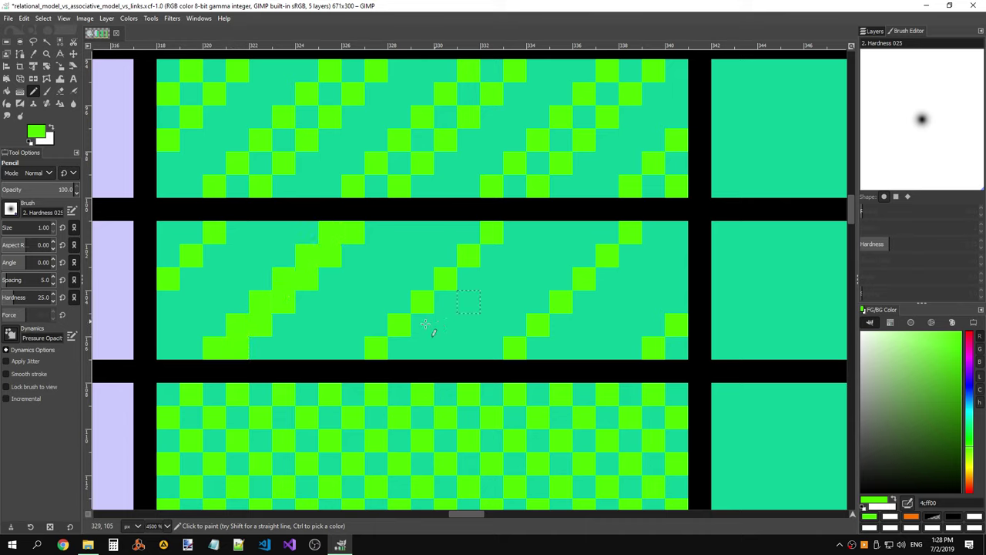
pyautogui.moveTo(361, 349); pyautogui.dragTo(469, 231)
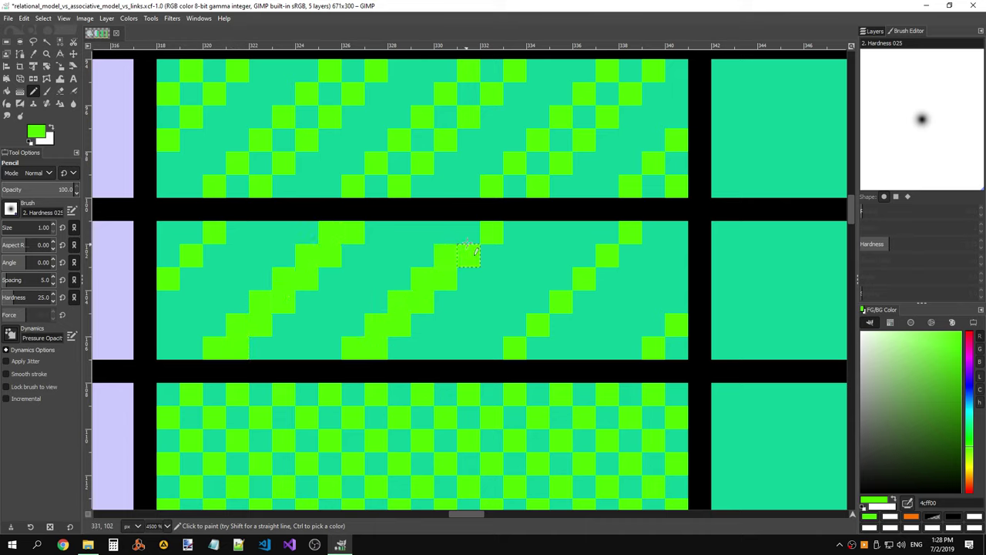
pyautogui.moveTo(191, 232); pyautogui.dragTo(168, 255)
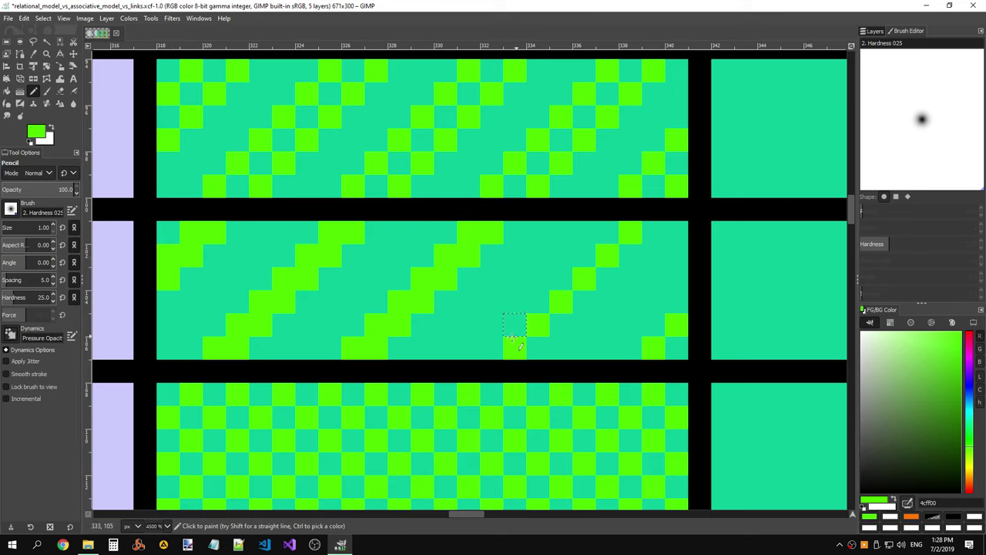
pyautogui.moveTo(513, 337); pyautogui.dragTo(607, 240)
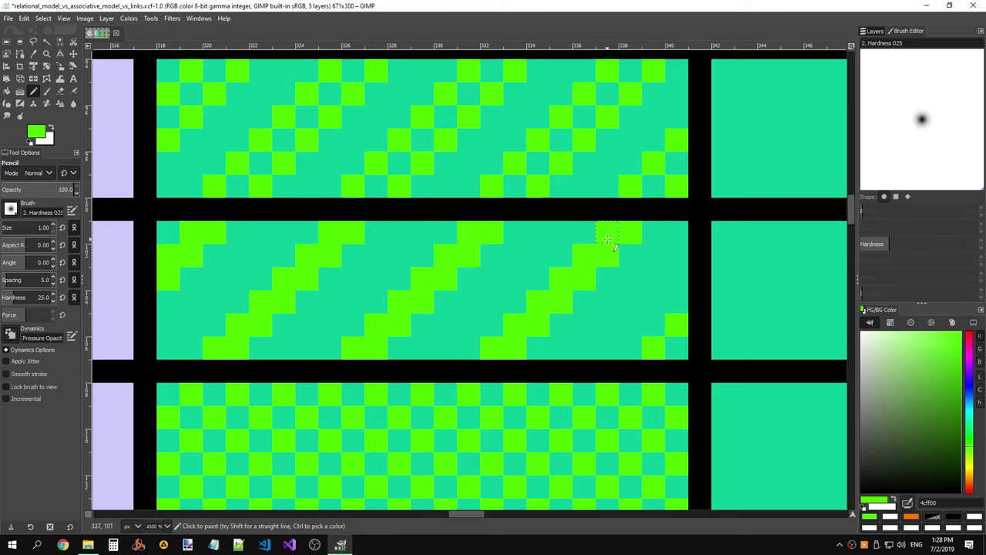
pyautogui.moveTo(639, 333); pyautogui.dragTo(672, 302)
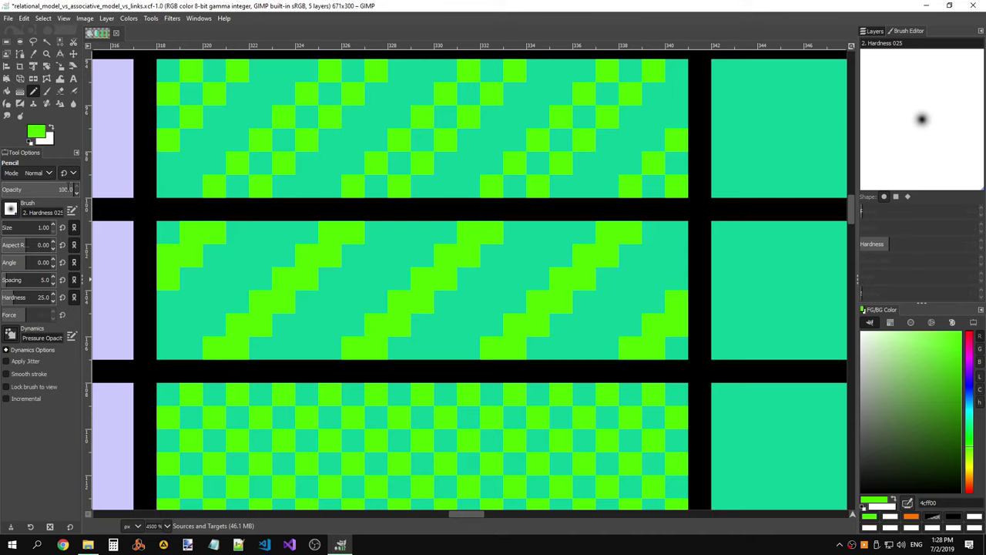
pyautogui.moveTo(57, 191); pyautogui.dragTo(68, 190)
pyautogui.write('50')
pyautogui.press('Return')
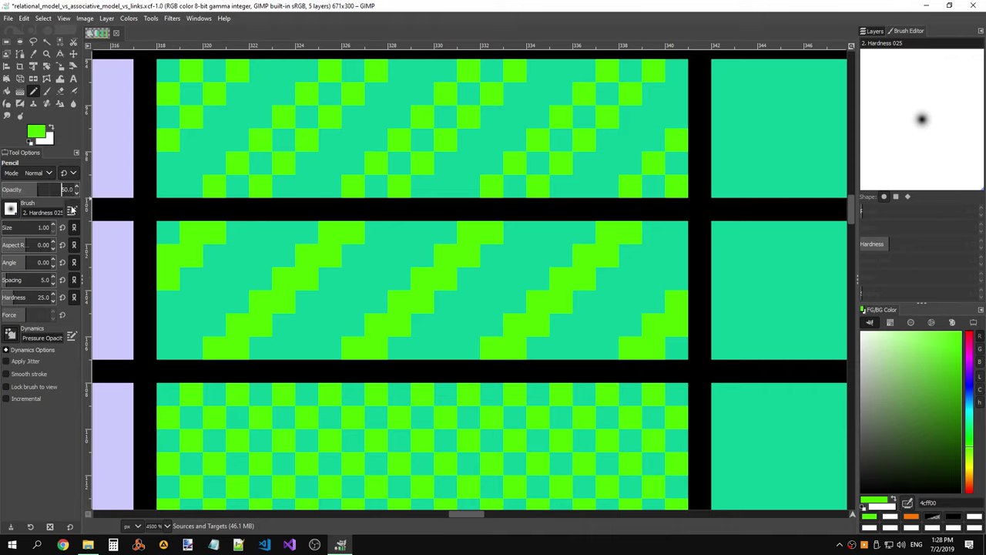
# - Pencil light-green half-opacity pixels along the leftmost diagonal stripes of the third green cell
pyautogui.click(176, 232)
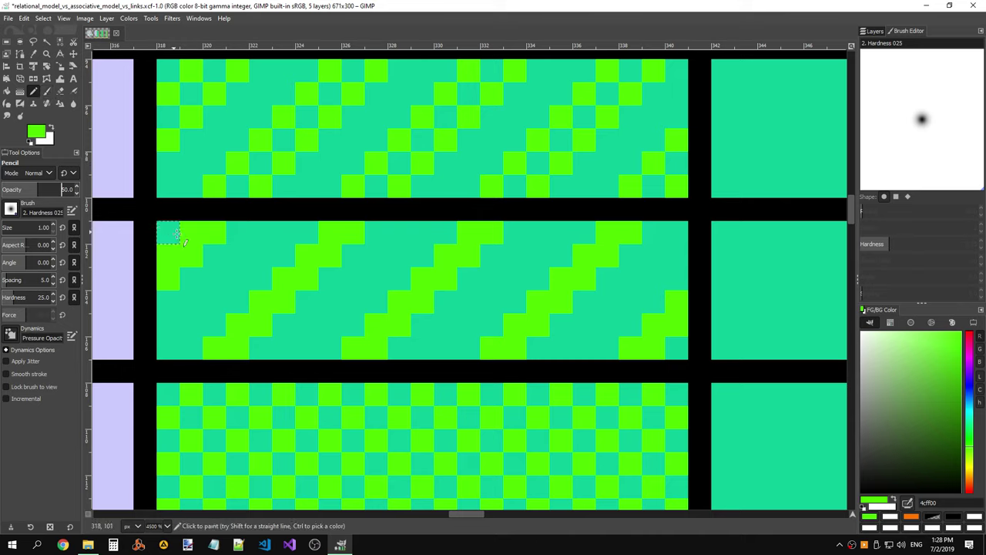
pyautogui.click(170, 233)
pyautogui.click(237, 233)
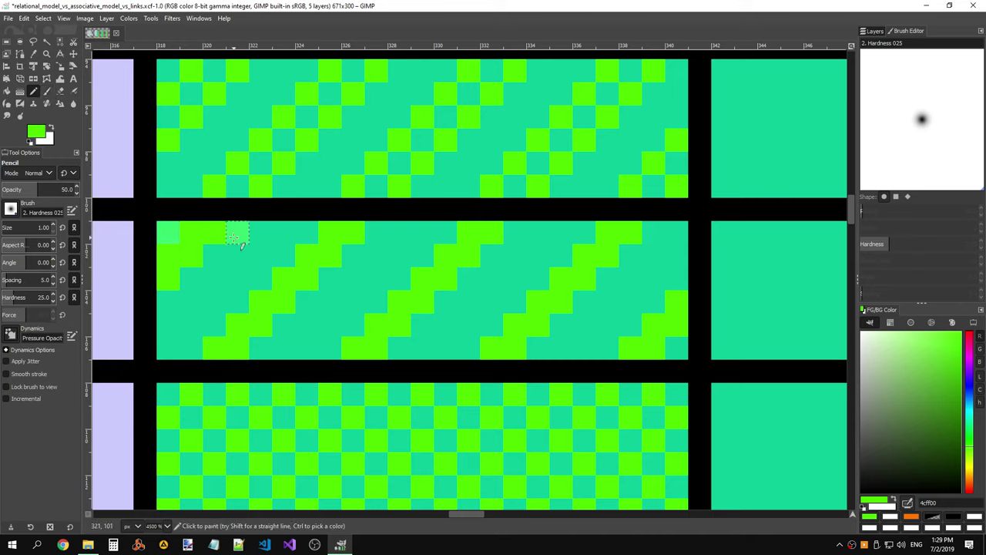
pyautogui.click(214, 256)
pyautogui.click(191, 279)
pyautogui.click(170, 301)
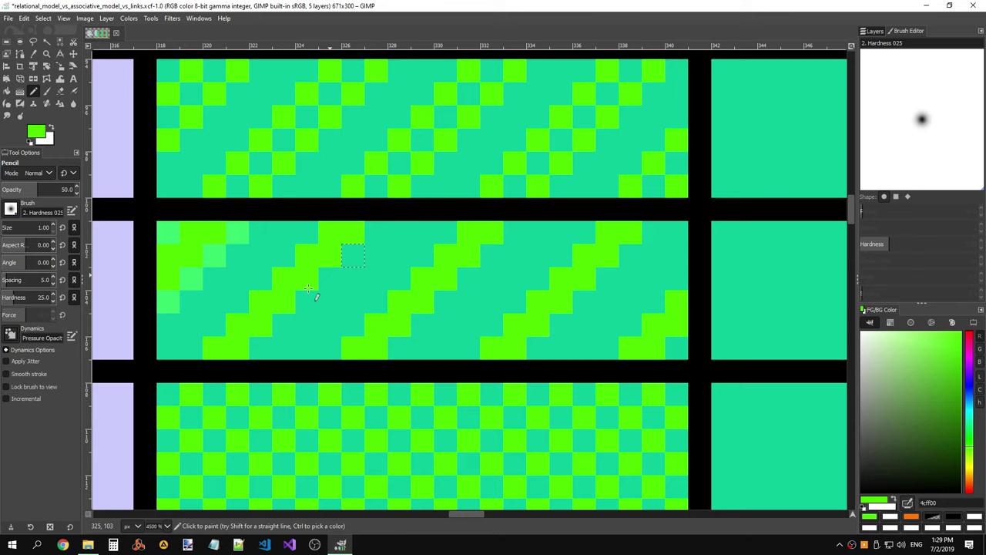
pyautogui.click(191, 349)
pyautogui.click(214, 326)
pyautogui.click(237, 302)
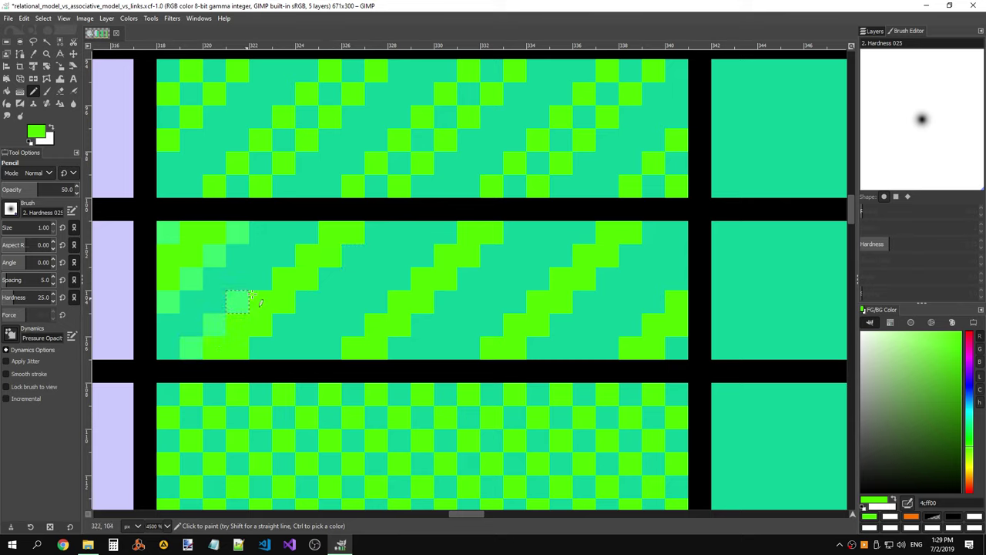
pyautogui.click(261, 279)
pyautogui.click(284, 256)
pyautogui.click(308, 234)
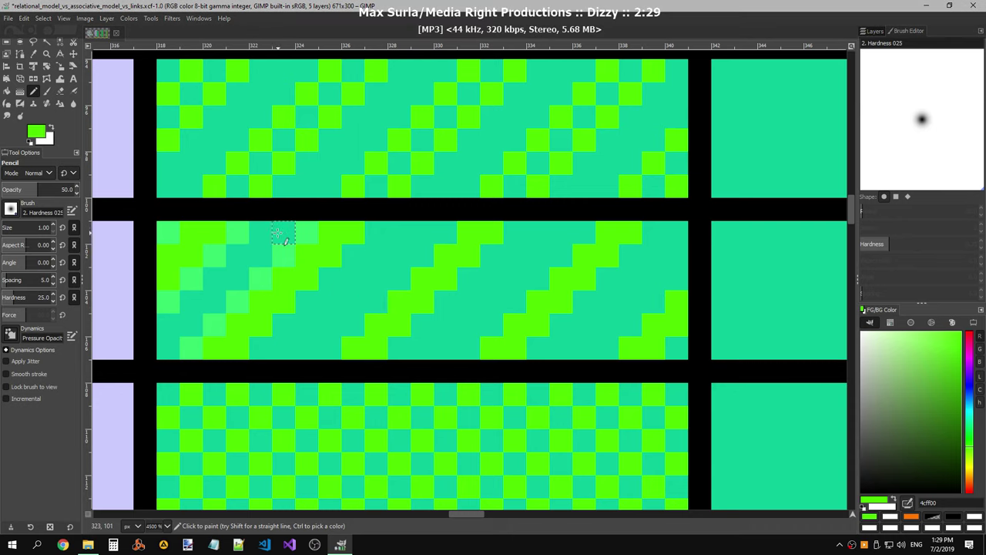
# - Add lighter-green pixels beside the middle diagonal stripes of the cell
pyautogui.click(330, 349)
pyautogui.click(260, 349)
pyautogui.click(284, 325)
pyautogui.click(307, 302)
pyautogui.click(329, 279)
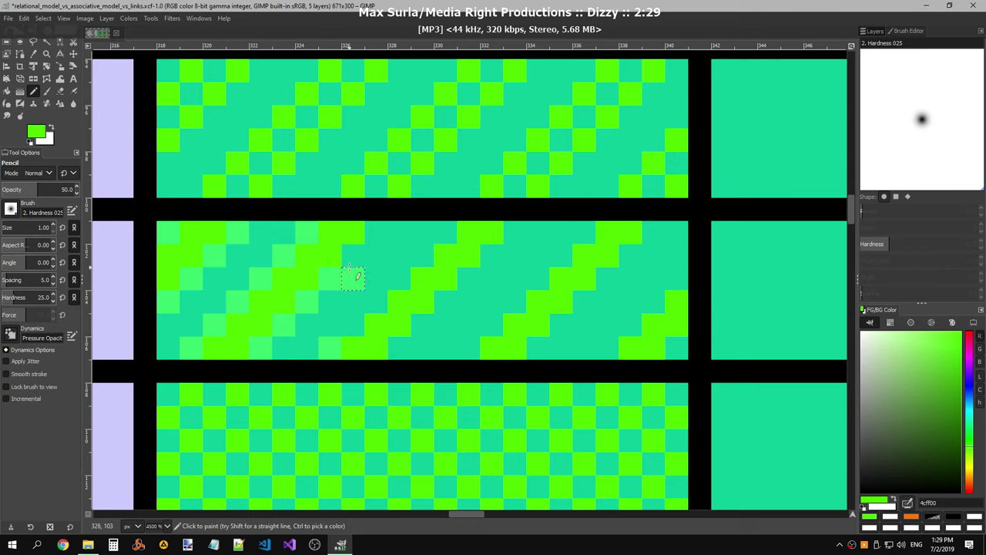
pyautogui.click(353, 256)
pyautogui.click(376, 233)
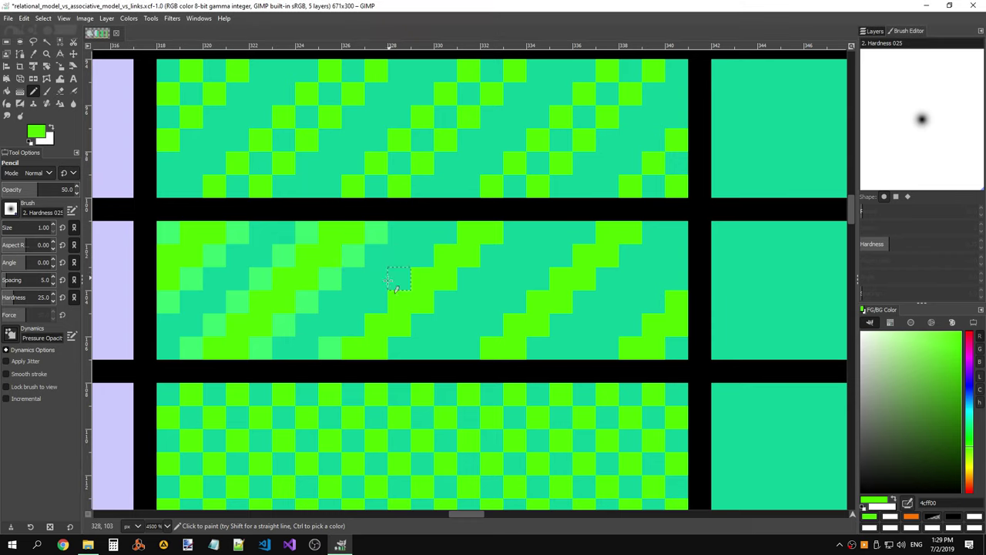
pyautogui.click(353, 325)
pyautogui.click(376, 302)
pyautogui.click(399, 279)
pyautogui.click(422, 256)
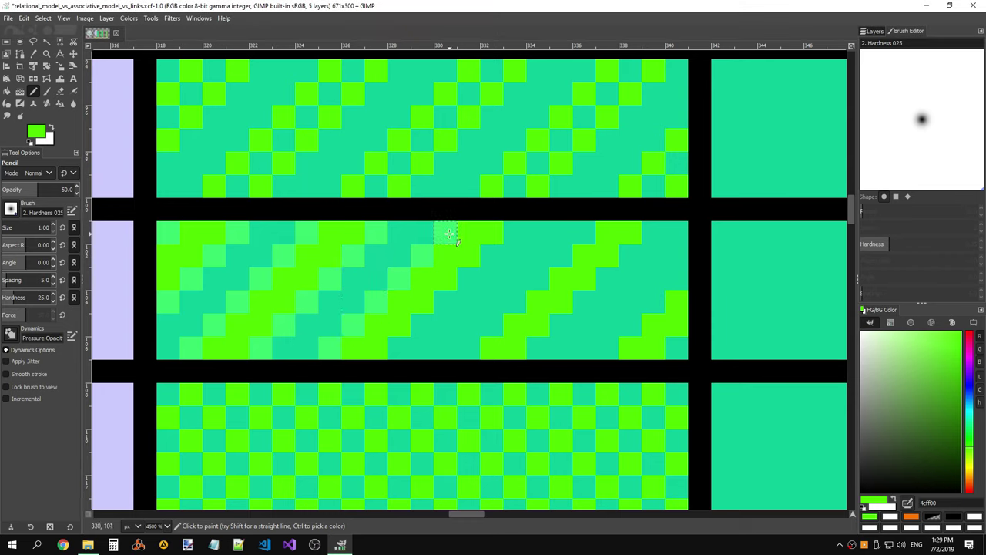
pyautogui.click(515, 233)
pyautogui.click(492, 256)
pyautogui.click(469, 279)
pyautogui.click(446, 302)
pyautogui.click(422, 326)
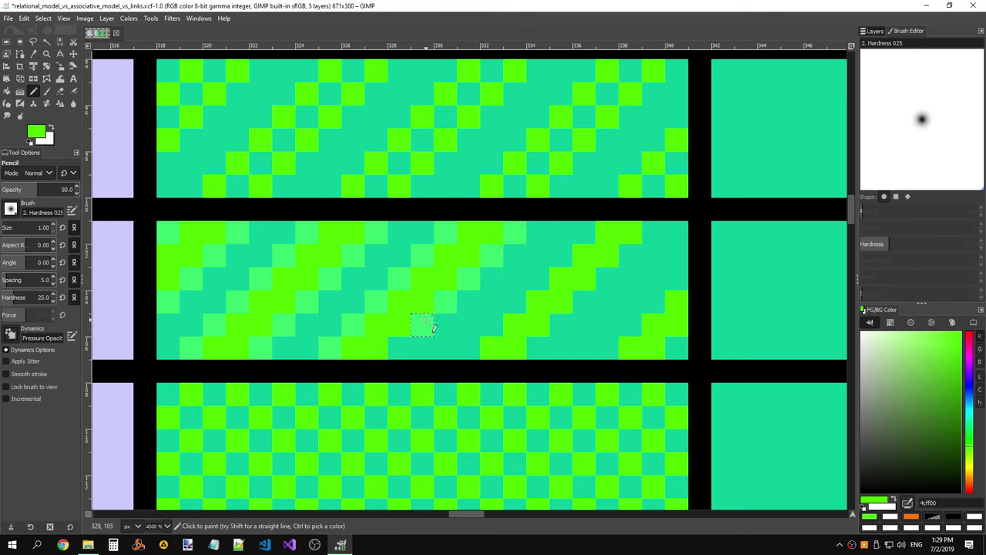
pyautogui.click(399, 348)
# - Finish the lighter-green pixels along the right-hand stripes down to the bottom-right corner
pyautogui.click(468, 348)
pyautogui.click(492, 325)
pyautogui.click(515, 302)
pyautogui.click(538, 279)
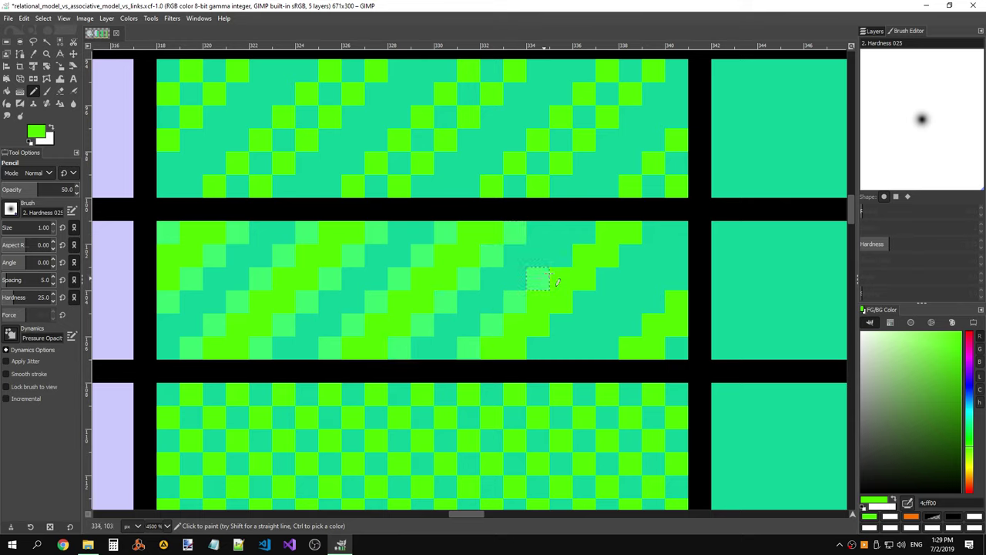
pyautogui.click(561, 256)
pyautogui.click(584, 233)
pyautogui.click(654, 233)
pyautogui.click(630, 256)
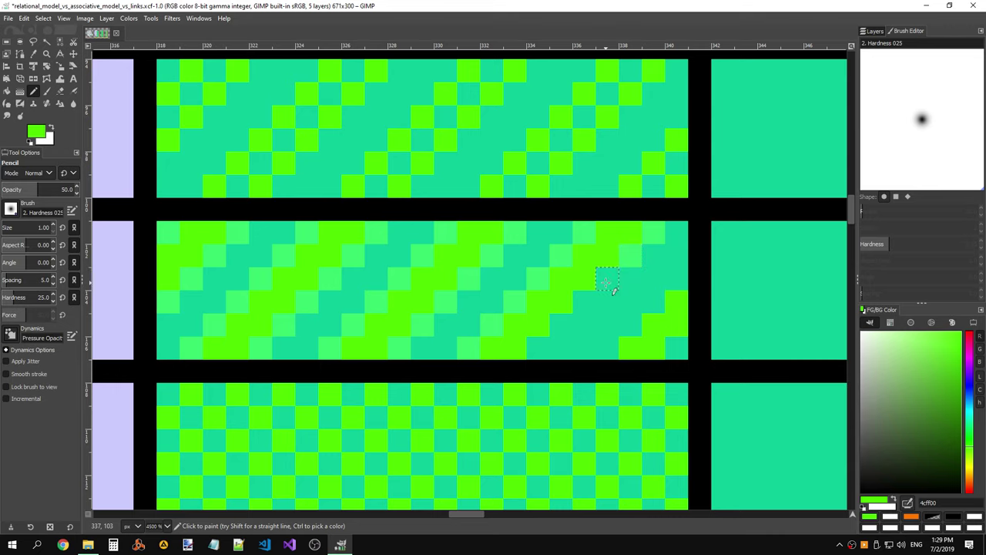
pyautogui.click(607, 279)
pyautogui.click(561, 325)
pyautogui.click(538, 348)
pyautogui.click(607, 348)
pyautogui.click(630, 325)
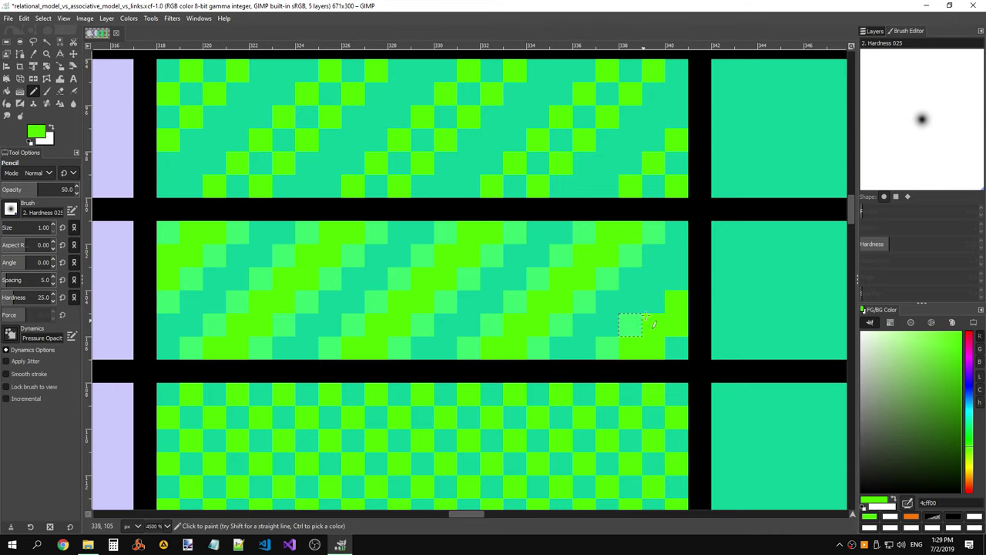
pyautogui.click(653, 302)
pyautogui.click(676, 279)
pyautogui.click(676, 348)
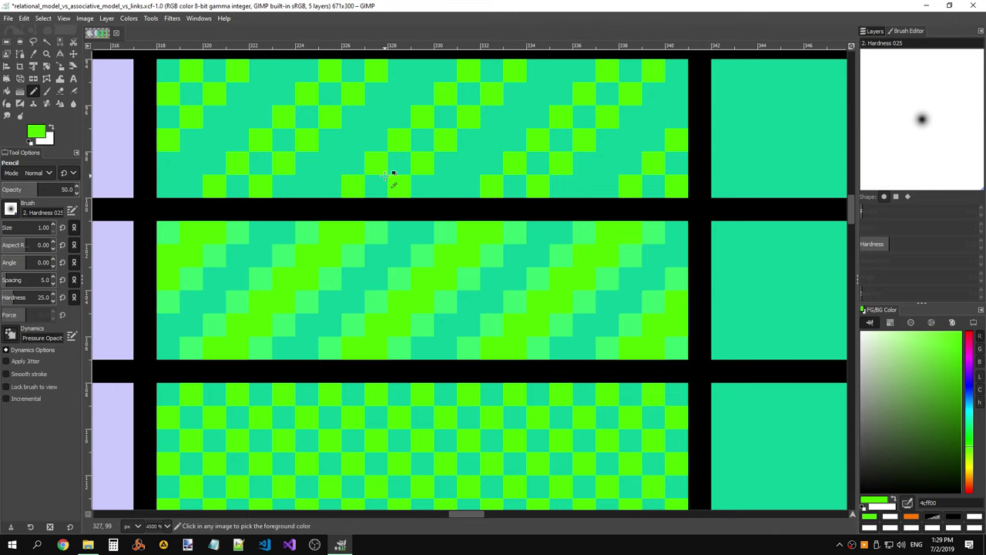
# - Choose Rectangle Select, view the image at 100% zoom, then zoom back into the cells
pyautogui.keyDown('ctrl'); pyautogui.scroll(-5, 392, 177); pyautogui.keyUp('ctrl')
pyautogui.click(8, 44)
pyautogui.keyDown('ctrl'); pyautogui.scroll(-2, 607, 147); pyautogui.keyUp('ctrl')
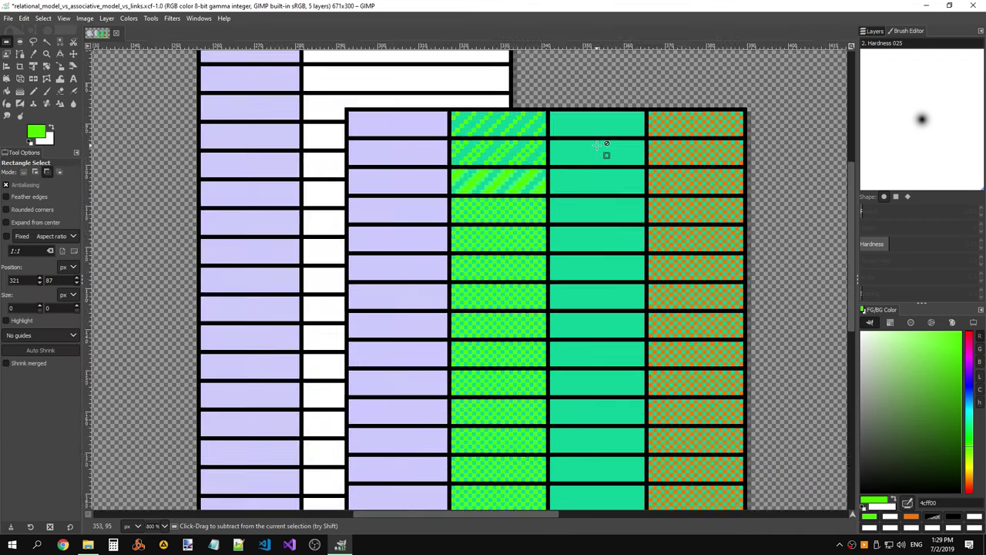
pyautogui.keyDown('ctrl'); pyautogui.scroll(-3, 621, 149); pyautogui.keyUp('ctrl')
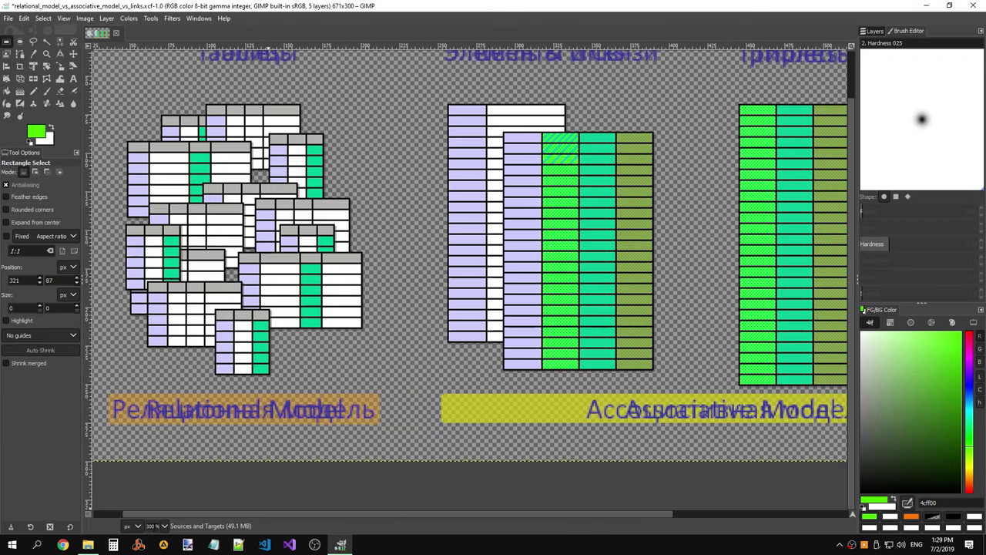
pyautogui.click(164, 525)
pyautogui.click(159, 478)
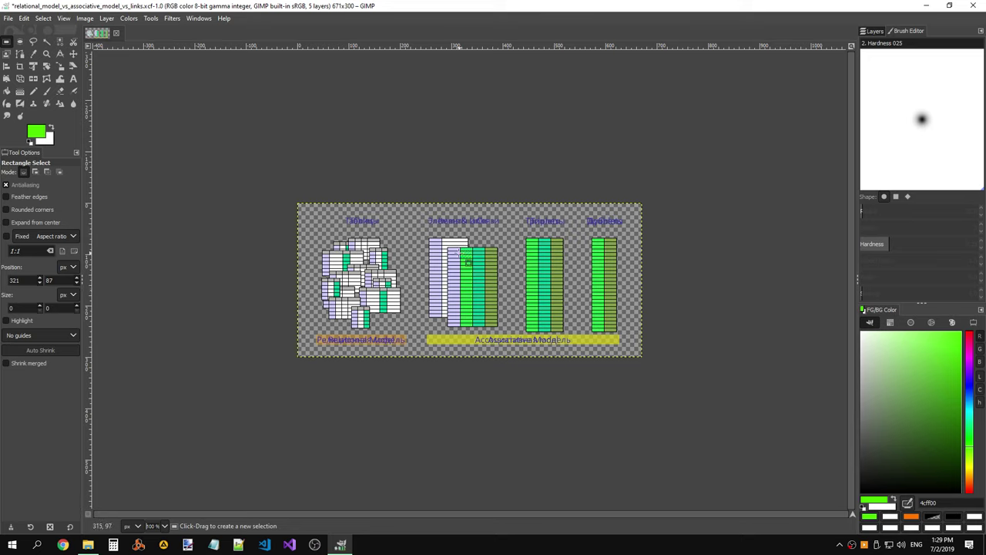
pyautogui.scroll(9, 477, 265)
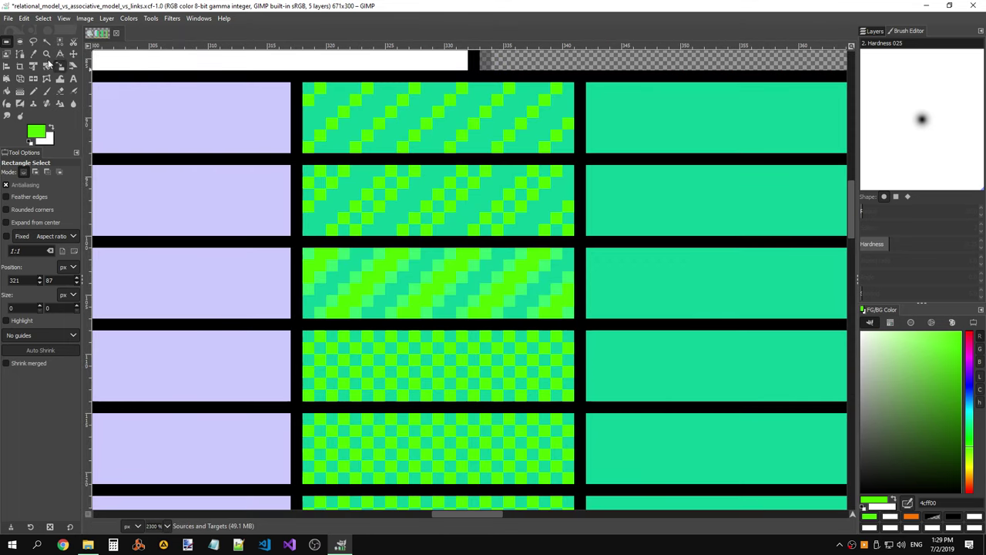
# - Copy the third green cell's stripe pattern and anchor a pasted copy
pyautogui.moveTo(303, 248); pyautogui.dragTo(571, 315)
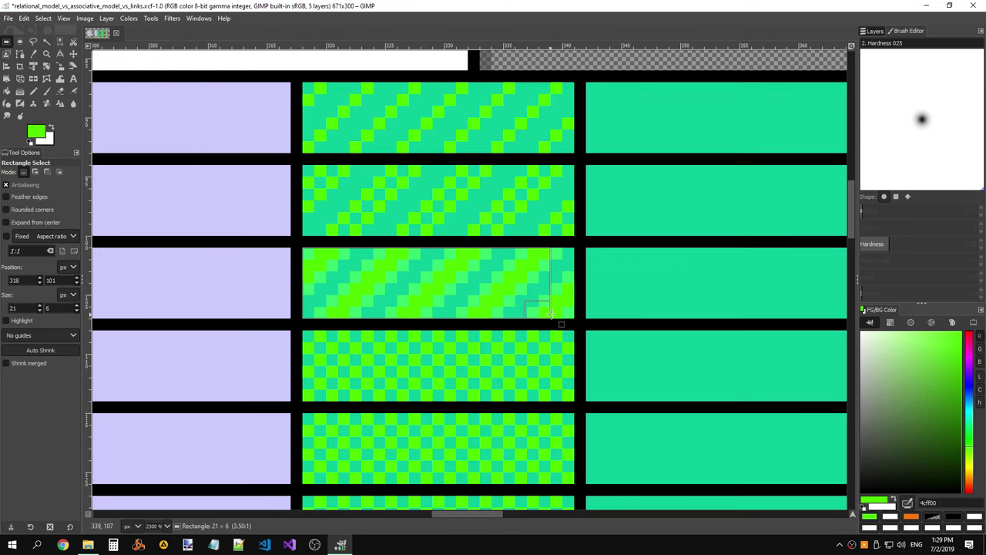
pyautogui.hotkey('ctrl', 'c')
pyautogui.hotkey('ctrl', 'v')
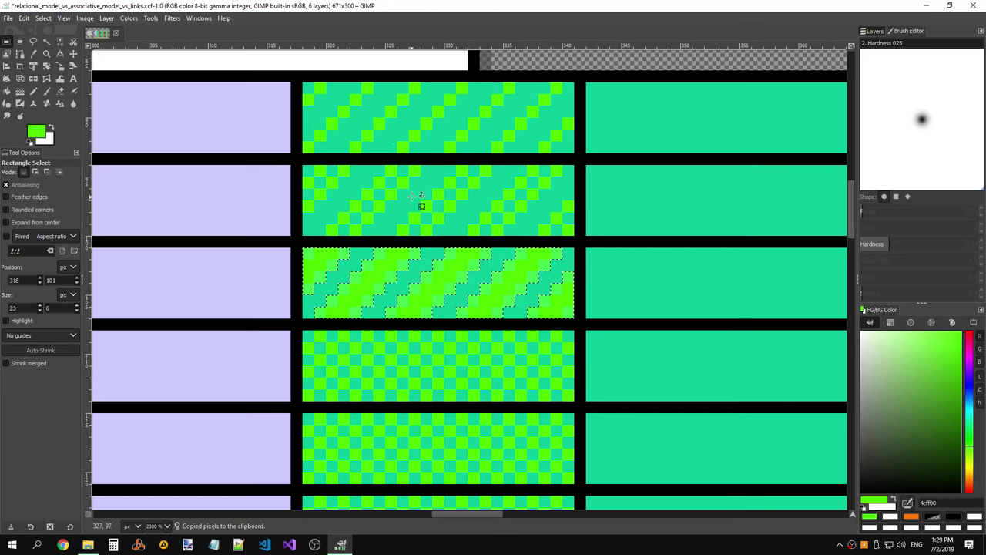
pyautogui.click(349, 117)
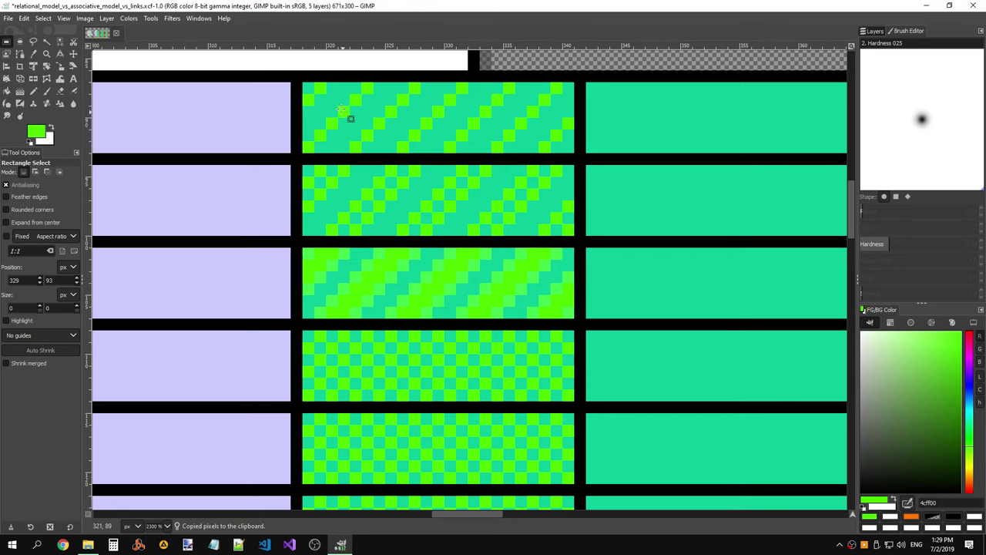
# - Clear the top and lower checkered cells in the green column to solid teal
pyautogui.moveTo(308, 88); pyautogui.dragTo(573, 231)
pyautogui.press('Delete')
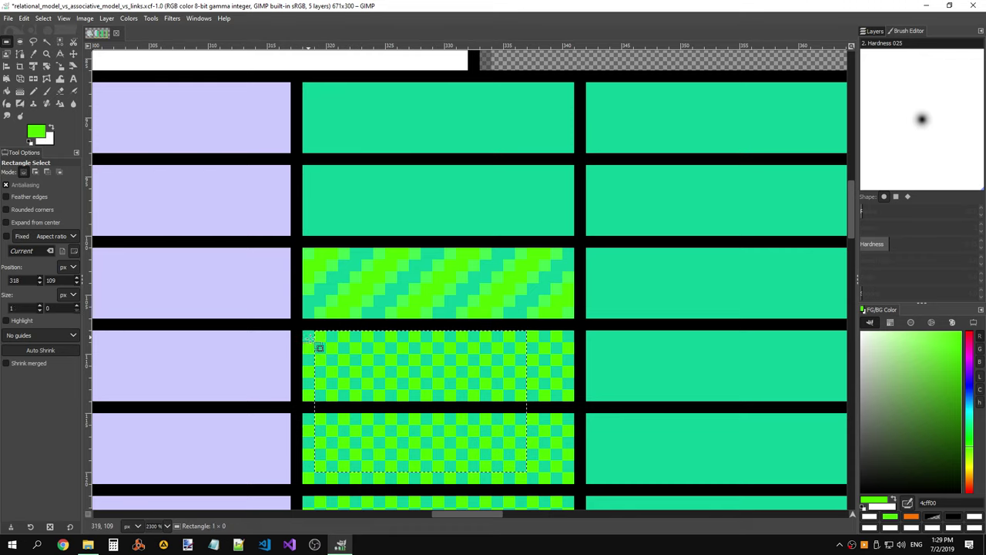
pyautogui.moveTo(321, 345); pyautogui.dragTo(521, 395)
pyautogui.moveTo(304, 331); pyautogui.dragTo(577, 481)
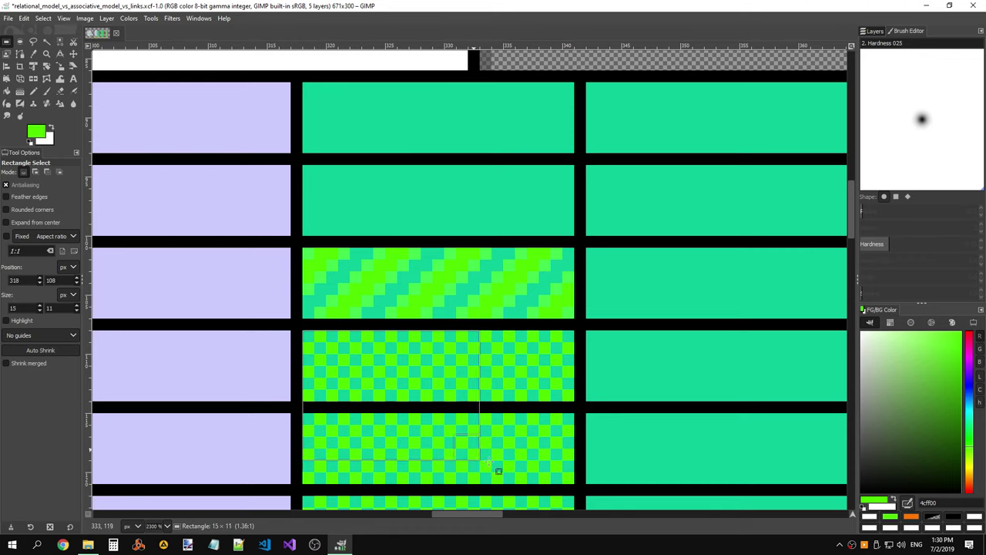
pyautogui.press('Delete')
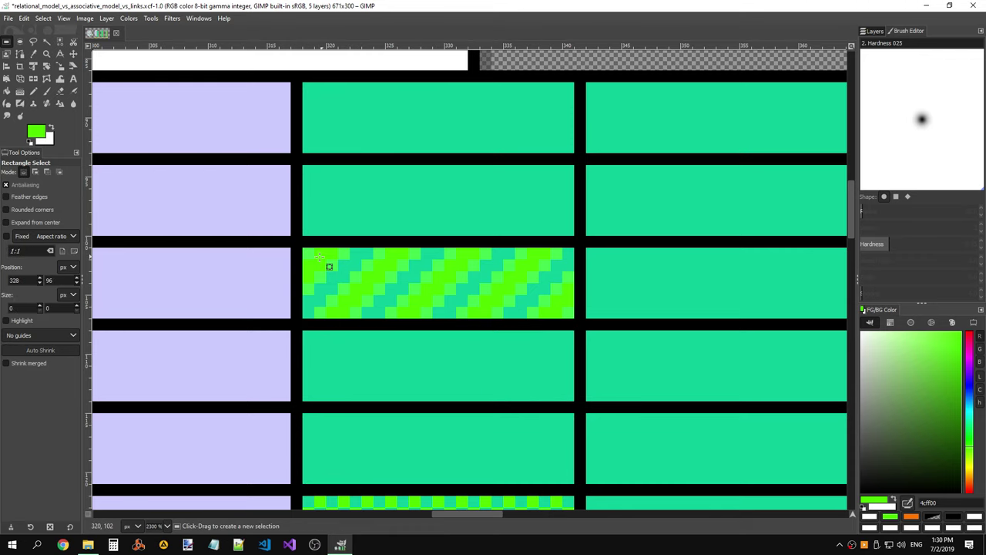
# - Copy the striped cell again and anchor it in the top row
pyautogui.moveTo(304, 260); pyautogui.dragTo(413, 302)
pyautogui.moveTo(304, 250); pyautogui.dragTo(567, 311)
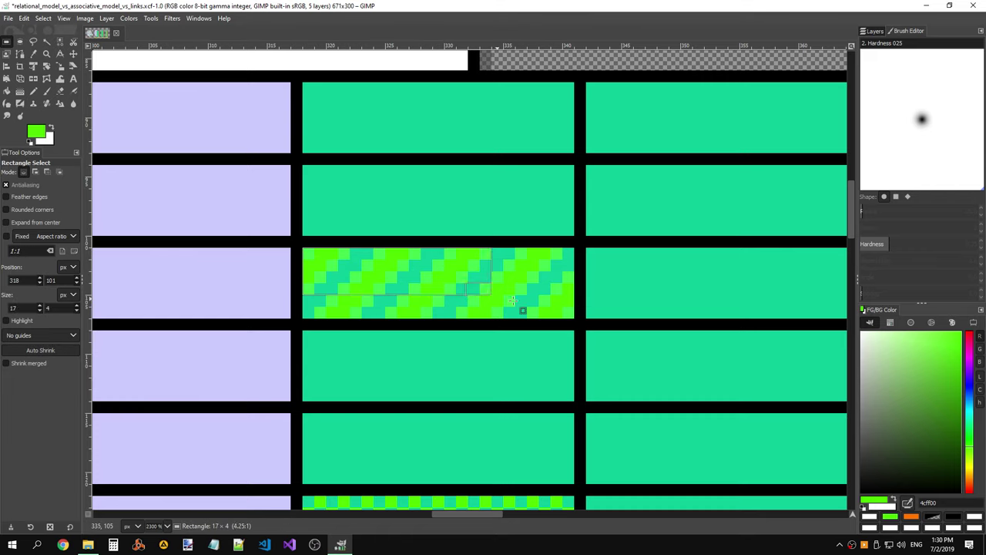
pyautogui.hotkey('ctrl', 'c')
pyautogui.hotkey('ctrl', 'v')
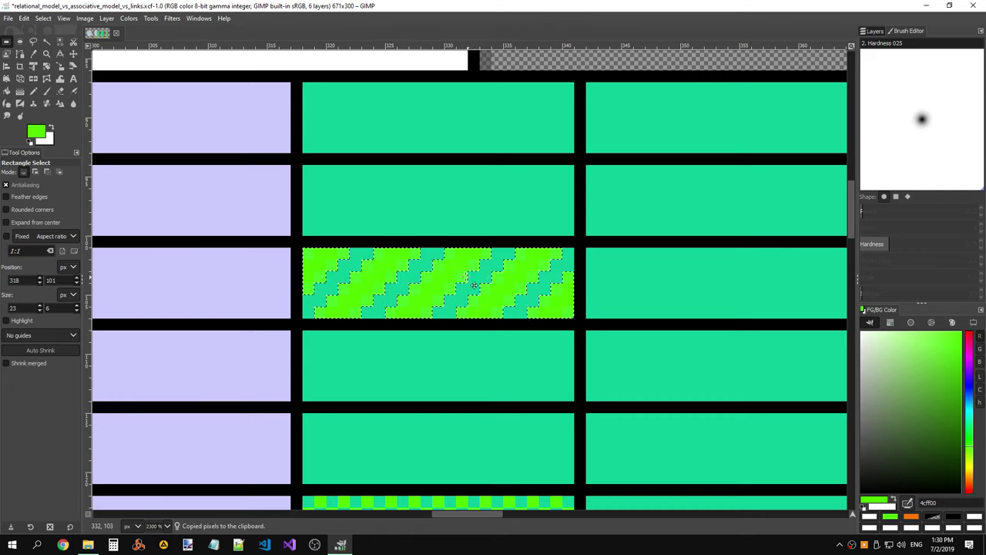
pyautogui.moveTo(470, 283)
pyautogui.mouseDown()
pyautogui.moveTo(459, 202)
pyautogui.moveTo(471, 203)
pyautogui.moveTo(457, 136)
pyautogui.moveTo(447, 136)
pyautogui.mouseUp()
pyautogui.click(616, 285)
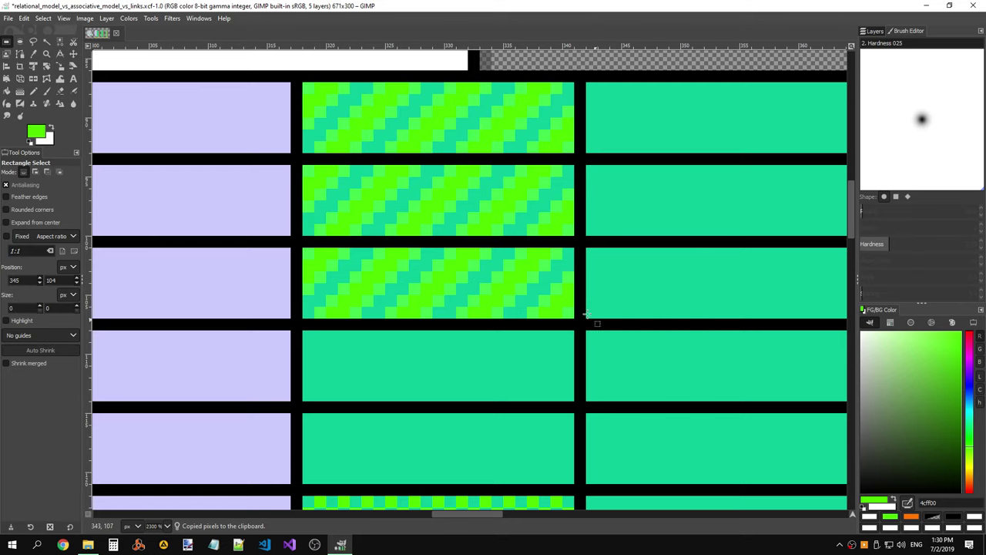
# - Duplicate the top two striped cells onto rows 3–4
pyautogui.moveTo(305, 85); pyautogui.dragTo(571, 232)
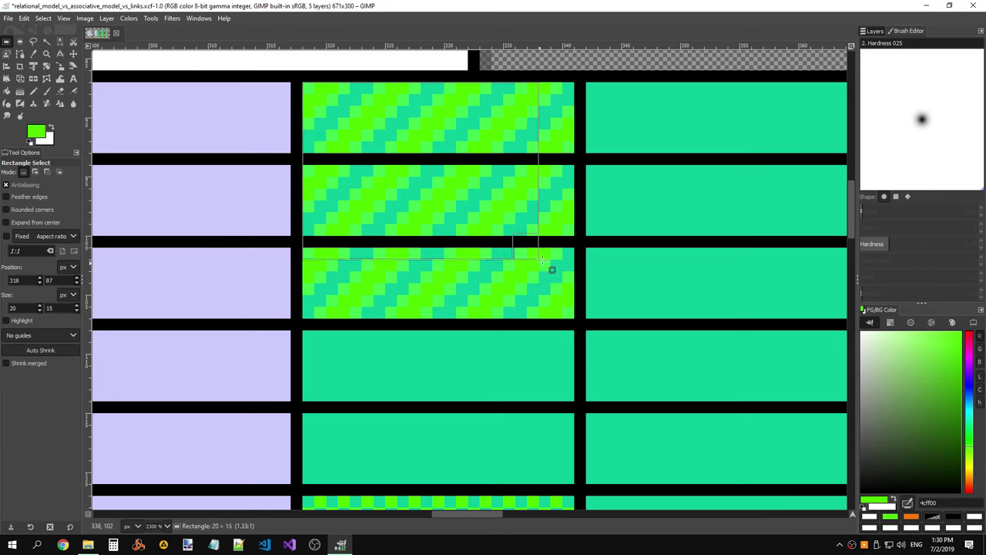
pyautogui.hotkey('ctrl', 'c')
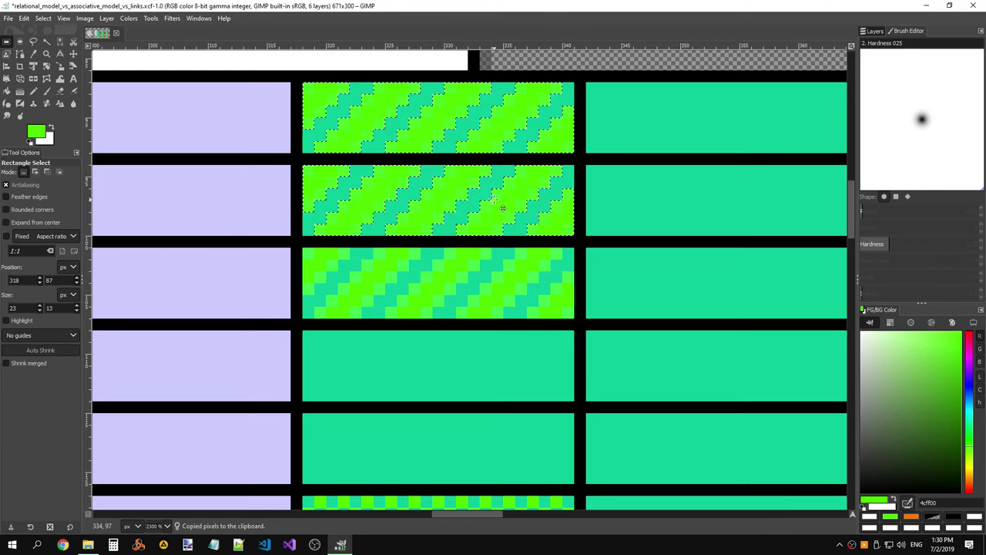
pyautogui.hotkey('ctrl', 'v')
pyautogui.moveTo(502, 209); pyautogui.dragTo(508, 365)
pyautogui.click(508, 364)
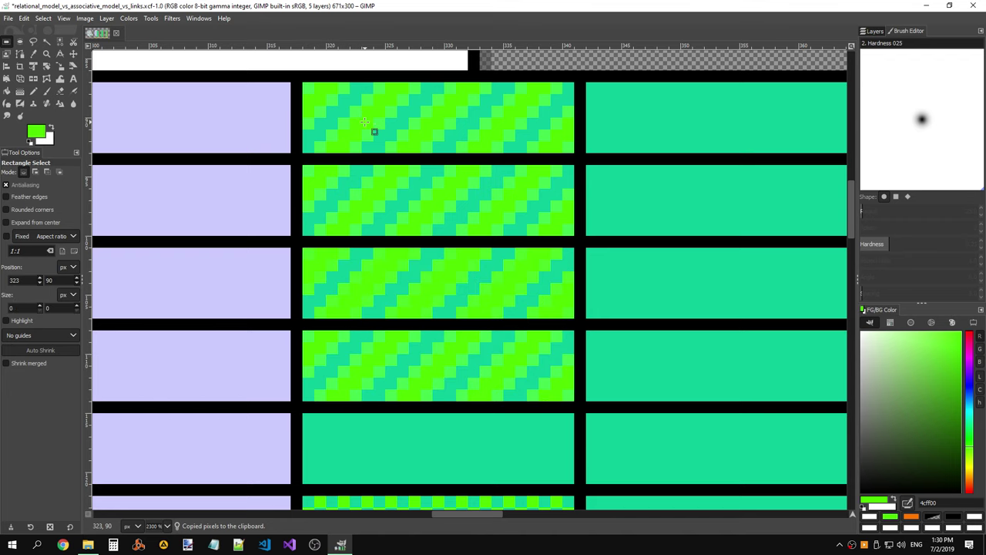
# - Clear the bright green checkered column to solid teal
pyautogui.scroll(3, 447, 103)
pyautogui.scroll(-2, 447, 110)
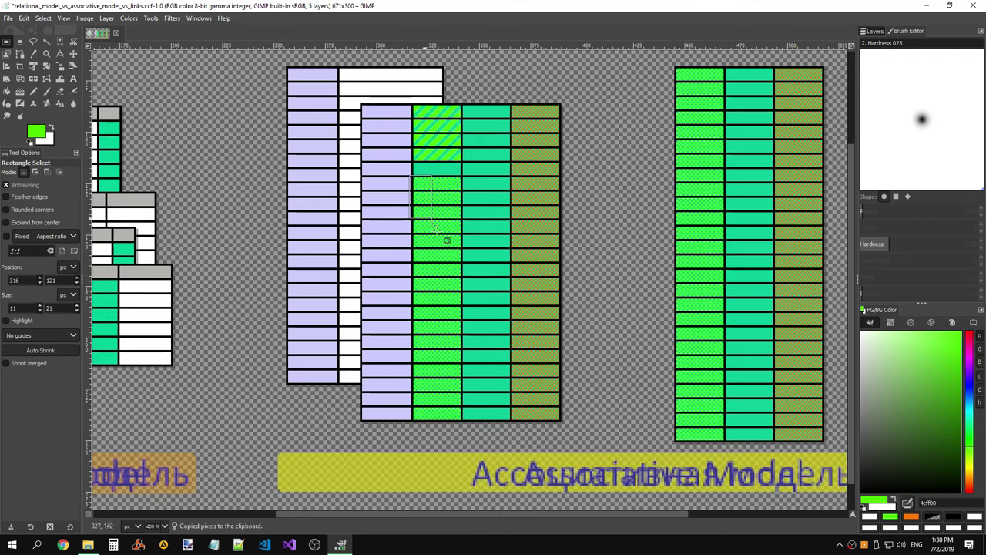
pyautogui.moveTo(410, 176); pyautogui.dragTo(477, 422)
pyautogui.press('Delete')
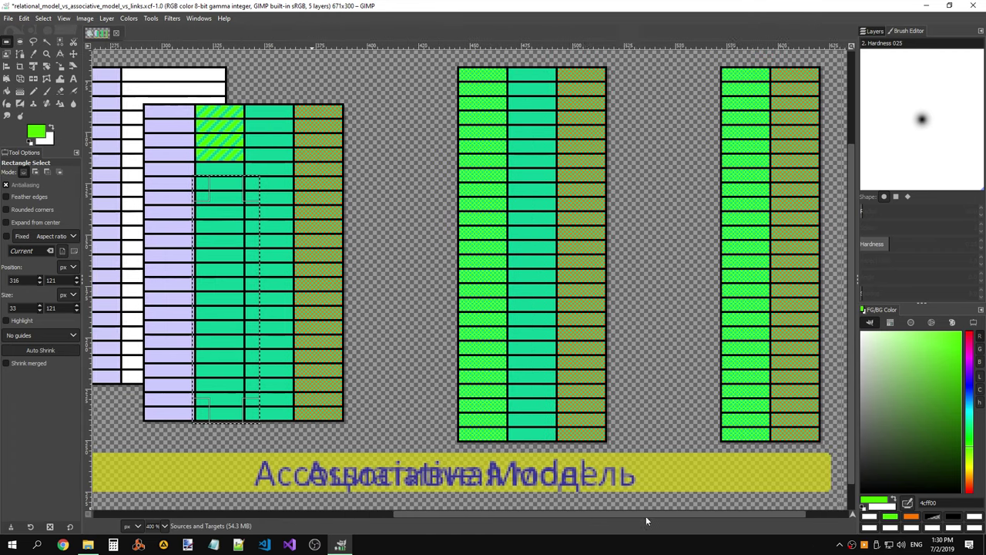
# - Clear both right tables' green cells and the olive checkered column to teal
pyautogui.moveTo(519, 514); pyautogui.dragTo(651, 514)
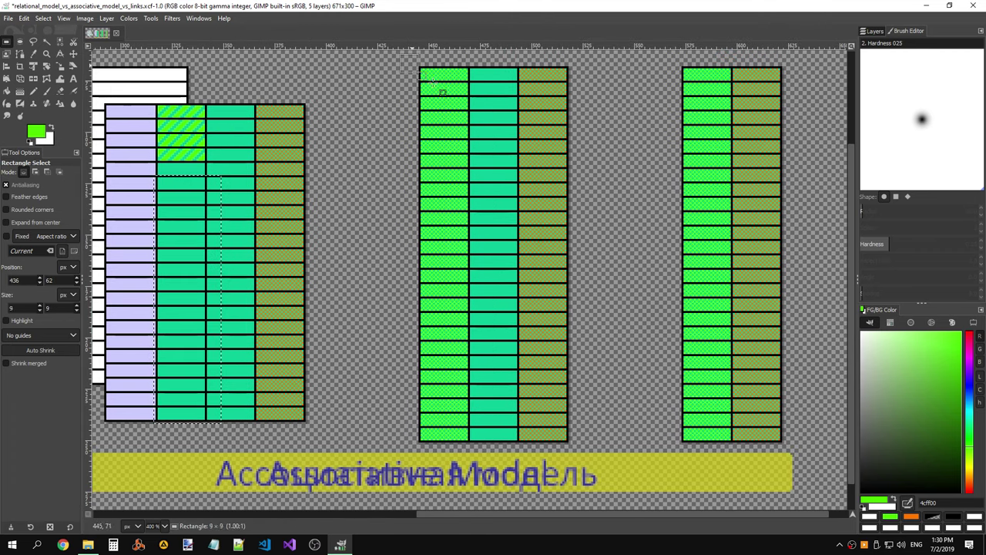
pyautogui.moveTo(401, 52)
pyautogui.mouseDown()
pyautogui.moveTo(780, 441)
pyautogui.moveTo(798, 445)
pyautogui.mouseUp()
pyautogui.press('Delete')
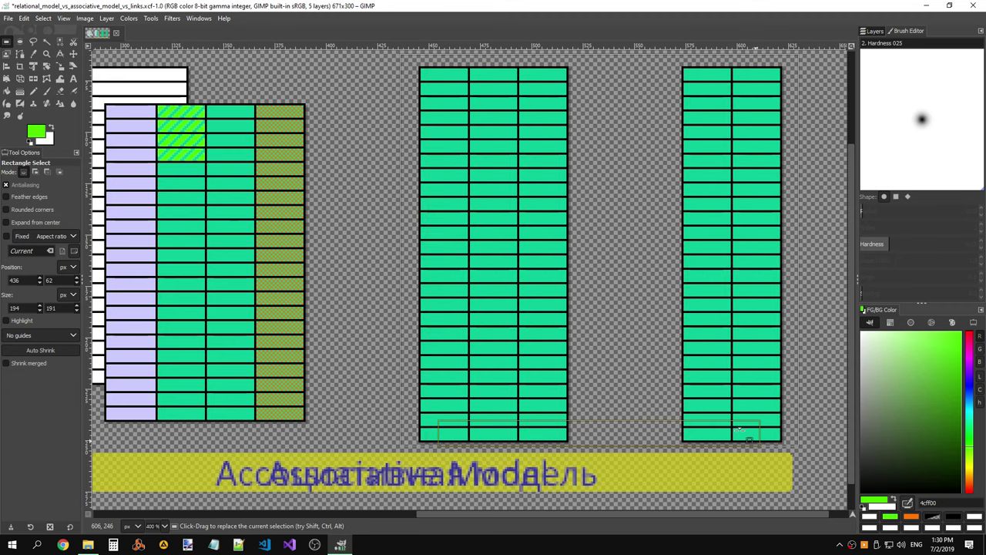
pyautogui.moveTo(255, 120); pyautogui.dragTo(383, 426)
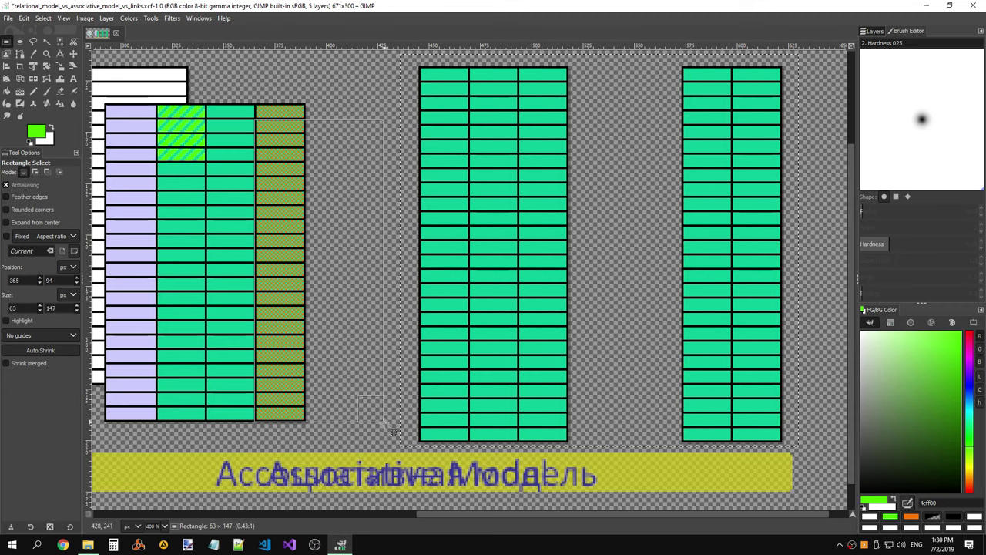
pyautogui.press('Delete')
pyautogui.click(209, 156)
# - Copy the column's top striped cells and anchor a copy directly below them
pyautogui.scroll(4, 205, 128)
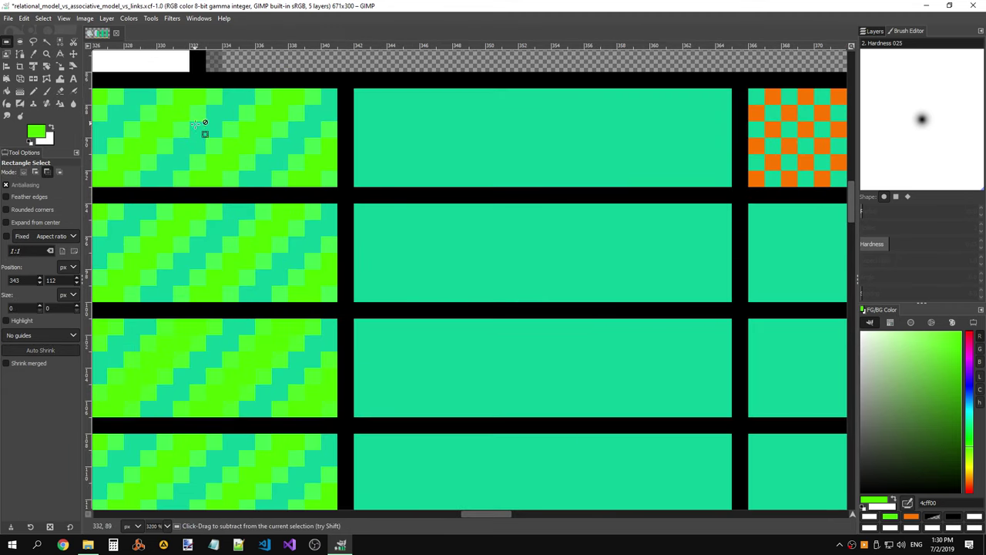
pyautogui.scroll(-2, 198, 128)
pyautogui.scroll(-2, 152, 123)
pyautogui.moveTo(151, 119)
pyautogui.mouseDown()
pyautogui.moveTo(213, 192)
pyautogui.moveTo(204, 327)
pyautogui.mouseUp()
pyautogui.hotkey('ctrl', 'c')
pyautogui.hotkey('ctrl', 'v')
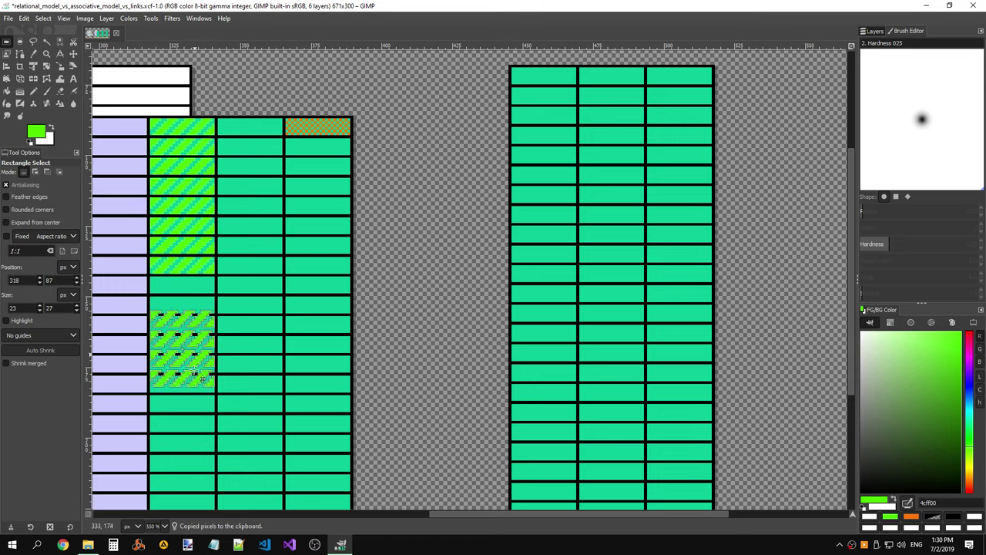
pyautogui.moveTo(200, 333); pyautogui.dragTo(203, 336)
pyautogui.click(202, 334)
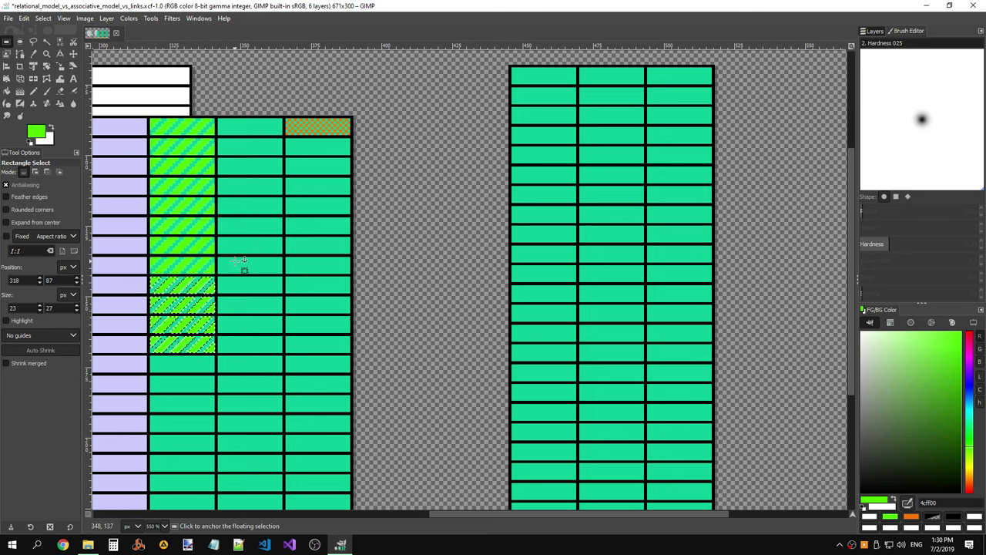
# - Paste another stripe block further down the green column and anchor it
pyautogui.hotkey('ctrl', 'v')
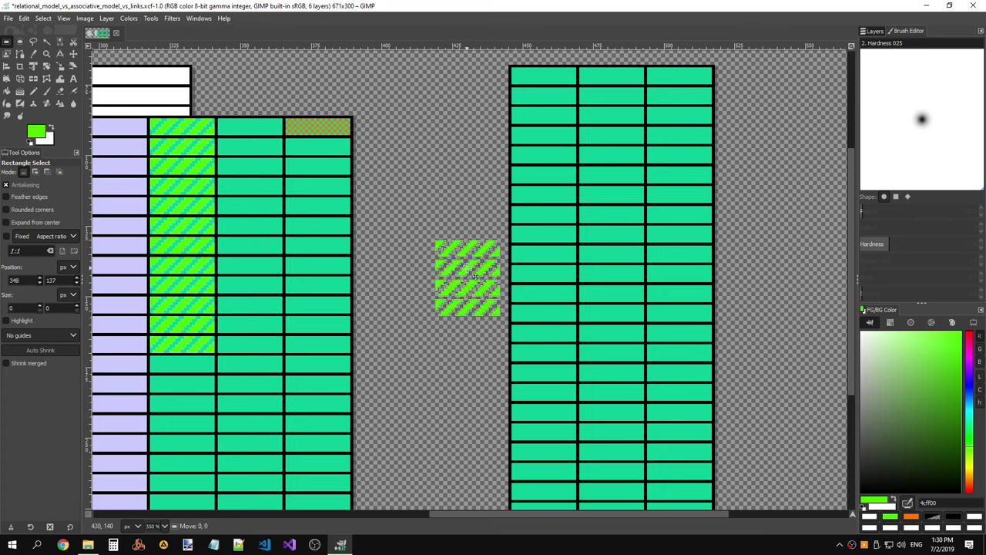
pyautogui.moveTo(479, 274); pyautogui.dragTo(195, 391)
pyautogui.click(191, 390)
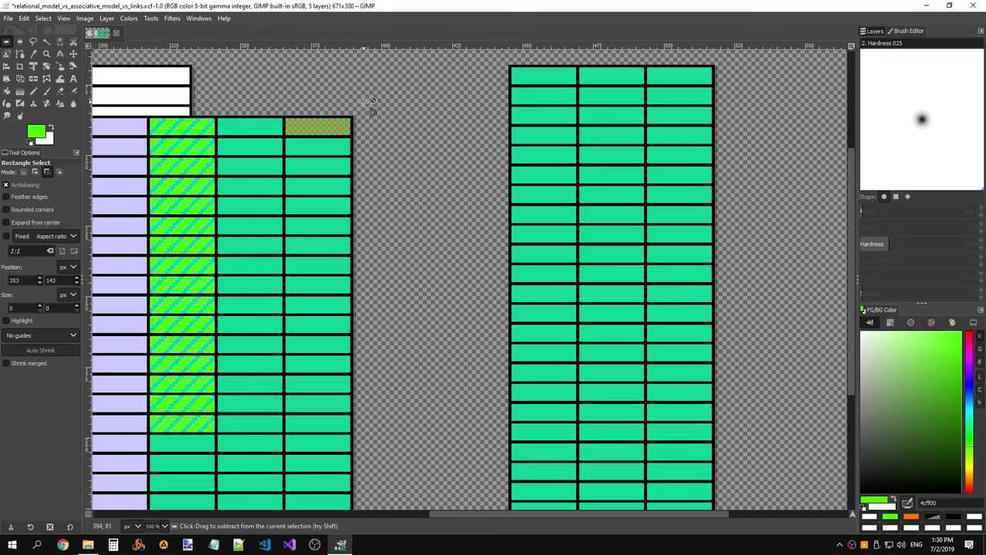
pyautogui.keyDown('ctrl'); pyautogui.scroll(2, 306, 196); pyautogui.keyUp('ctrl')
# - Select and copy a green diagonal-striped cell
pyautogui.moveTo(550, 511); pyautogui.dragTo(487, 505)
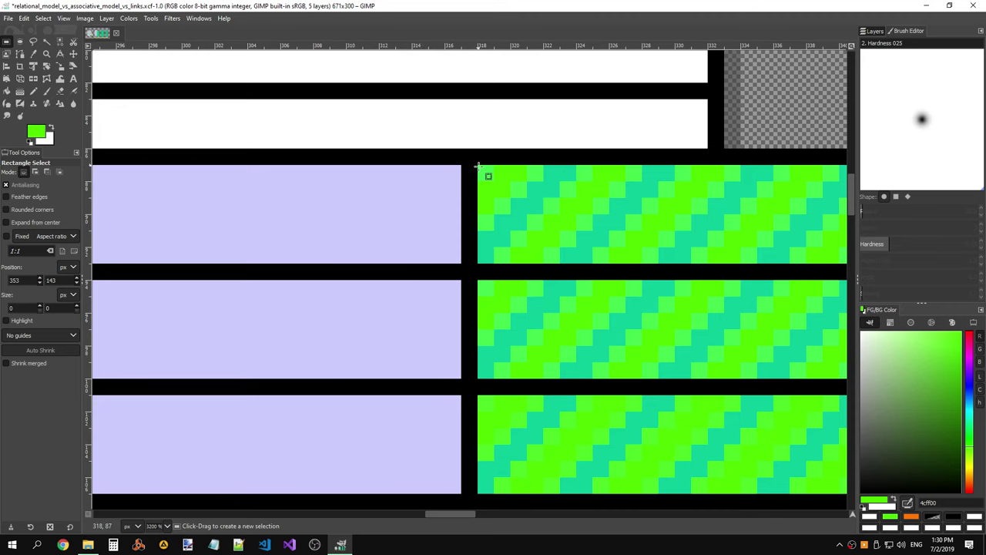
pyautogui.moveTo(477, 165)
pyautogui.mouseDown()
pyautogui.moveTo(698, 249)
pyautogui.moveTo(790, 264)
pyautogui.mouseUp()
pyautogui.moveTo(441, 514); pyautogui.dragTo(487, 512)
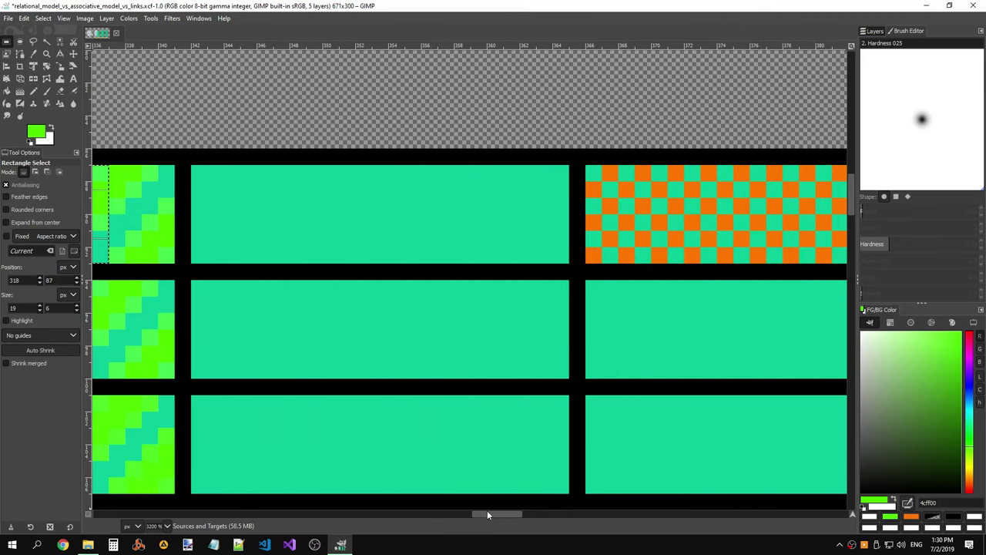
pyautogui.click(158, 214)
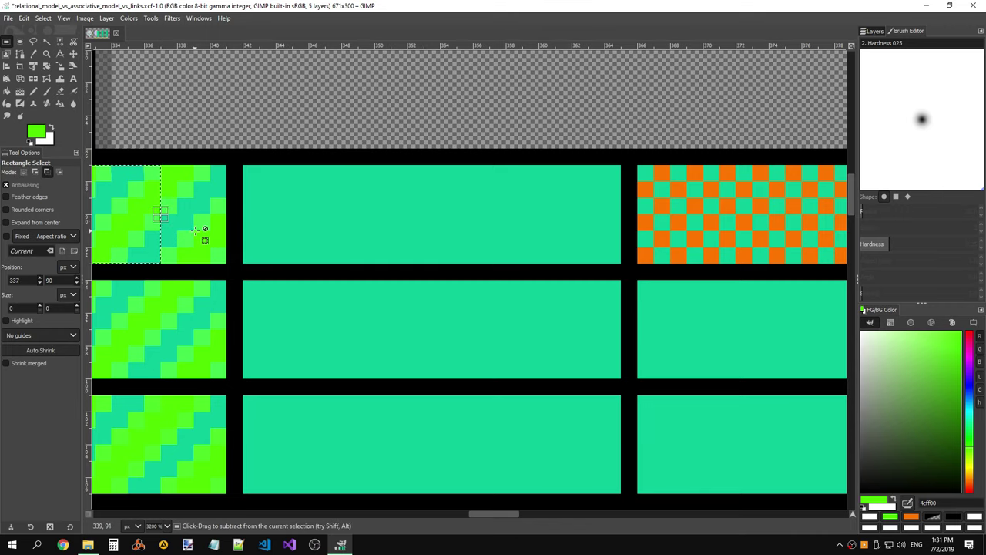
pyautogui.moveTo(507, 513); pyautogui.dragTo(475, 510)
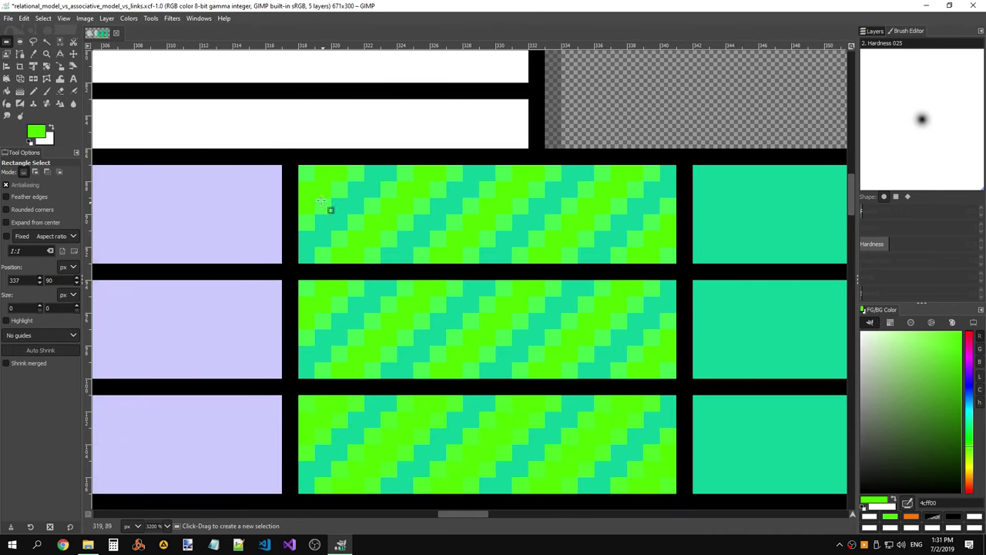
pyautogui.moveTo(299, 164); pyautogui.dragTo(676, 263)
pyautogui.hotkey('ctrl', 'c')
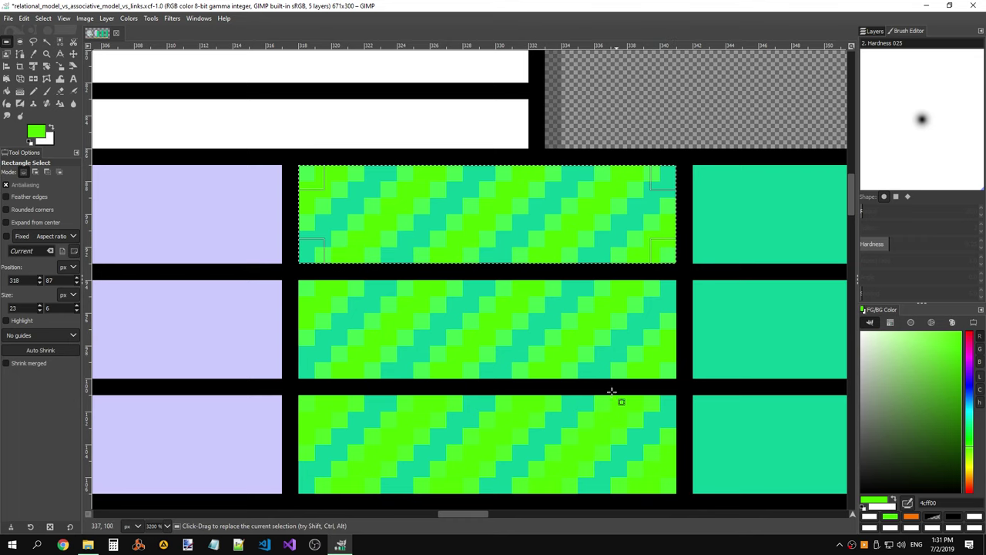
# - Paste the stripes into the right column's middle cell, anchor them, and spot-check alignment
pyautogui.moveTo(473, 511)
pyautogui.mouseDown()
pyautogui.moveTo(542, 512)
pyautogui.moveTo(532, 514)
pyautogui.mouseUp()
pyautogui.moveTo(330, 279); pyautogui.dragTo(708, 379)
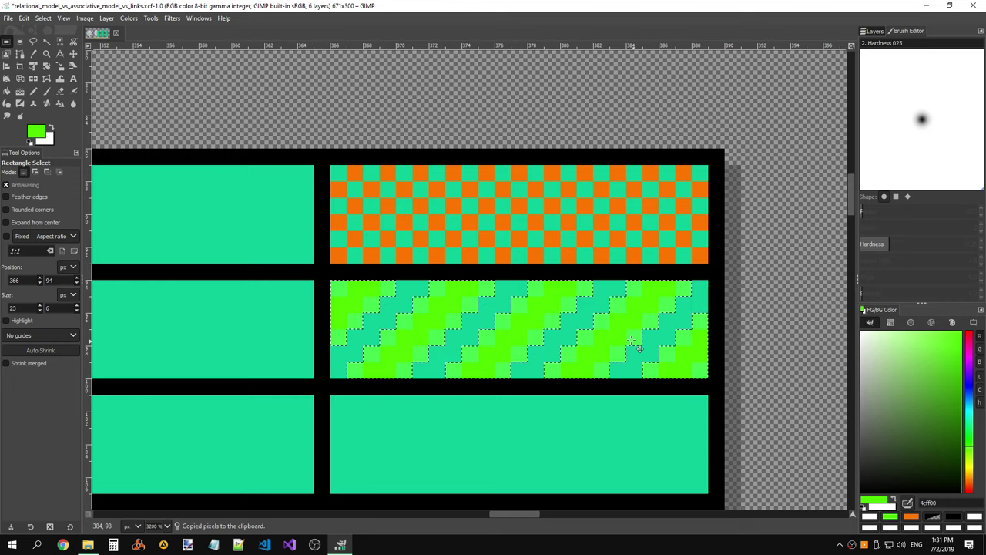
pyautogui.hotkey('ctrl', 'v')
pyautogui.click(524, 286)
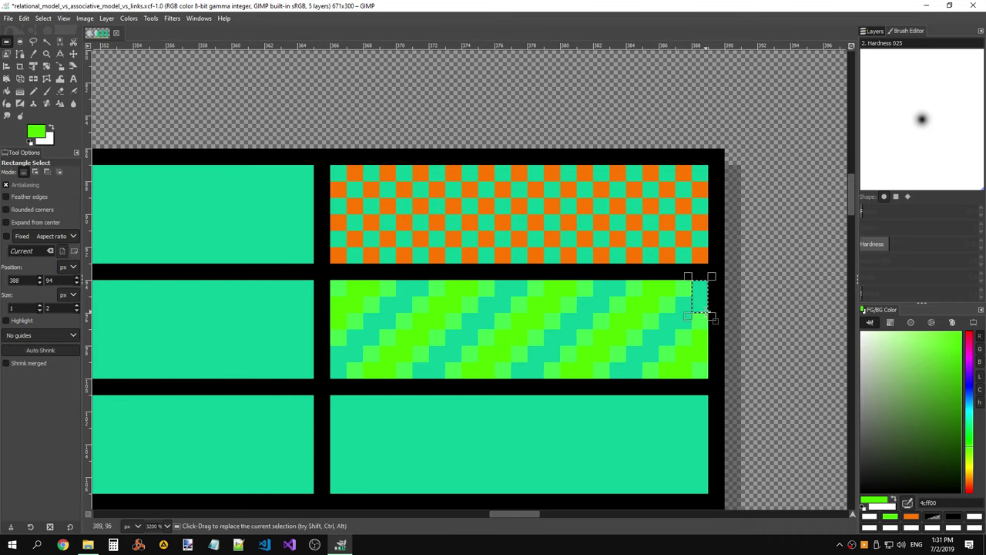
pyautogui.moveTo(679, 299); pyautogui.dragTo(685, 325)
pyautogui.moveTo(659, 328); pyautogui.dragTo(640, 351)
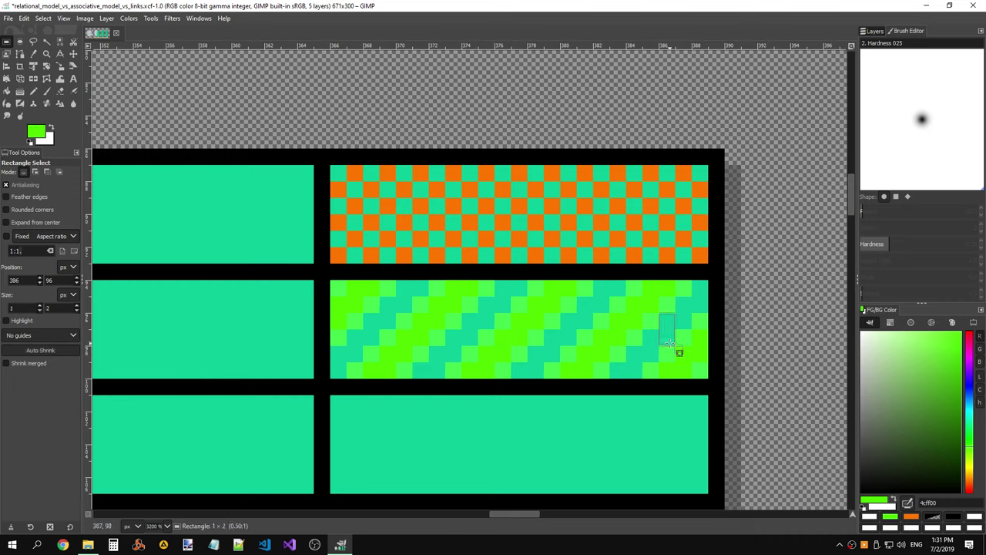
pyautogui.click(641, 380)
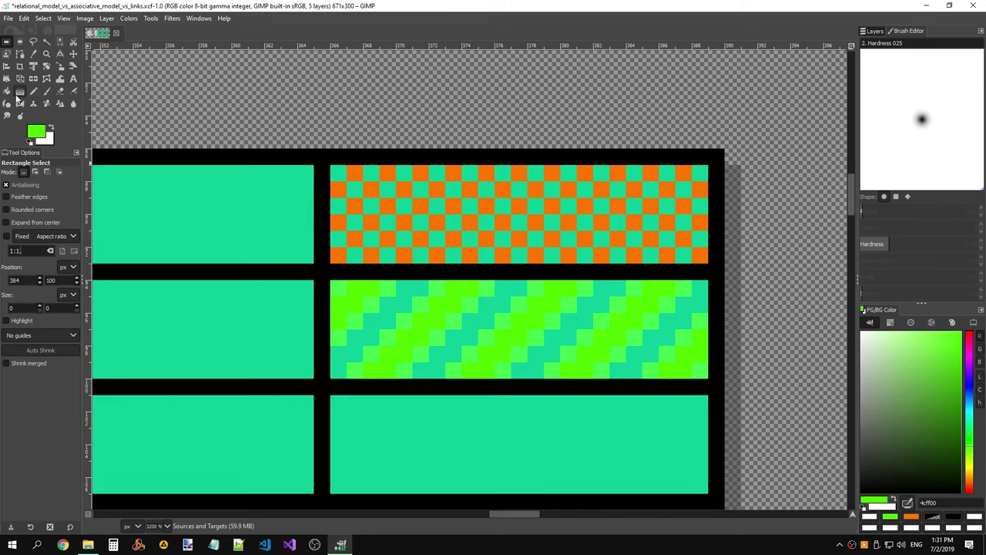
# - Sample the orange from the checkered cell, test a Bucket Fill, and undo it
pyautogui.click(35, 53)
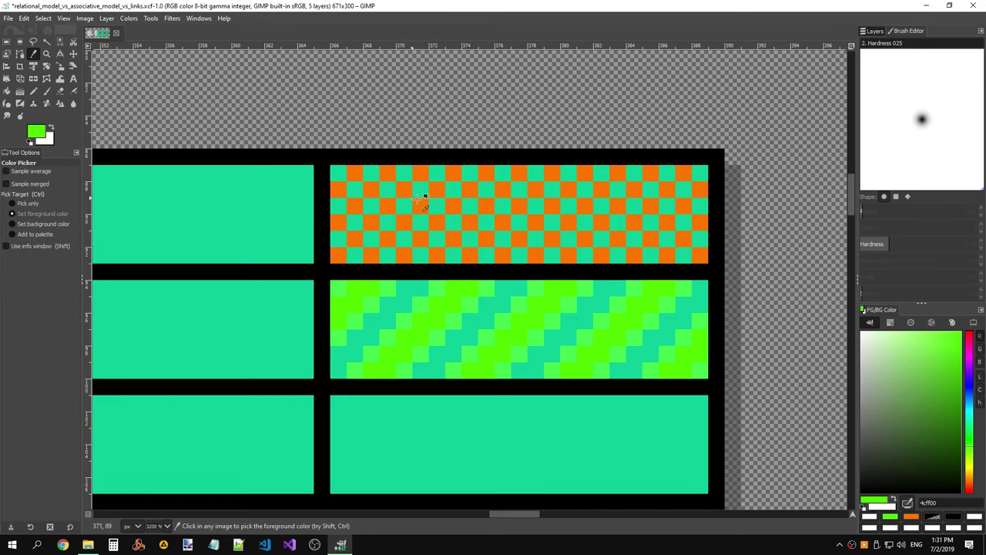
pyautogui.click(397, 202)
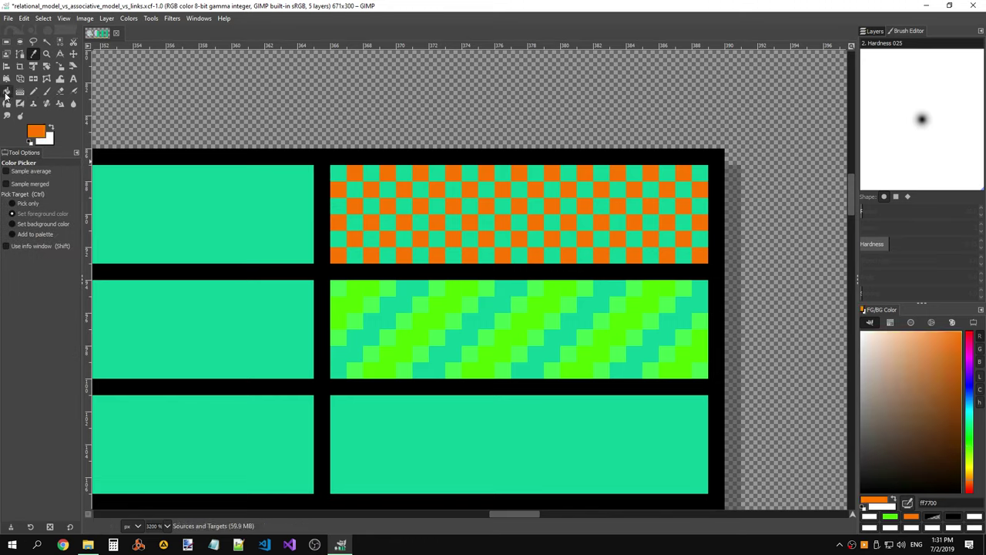
pyautogui.click(7, 91)
pyautogui.click(369, 299)
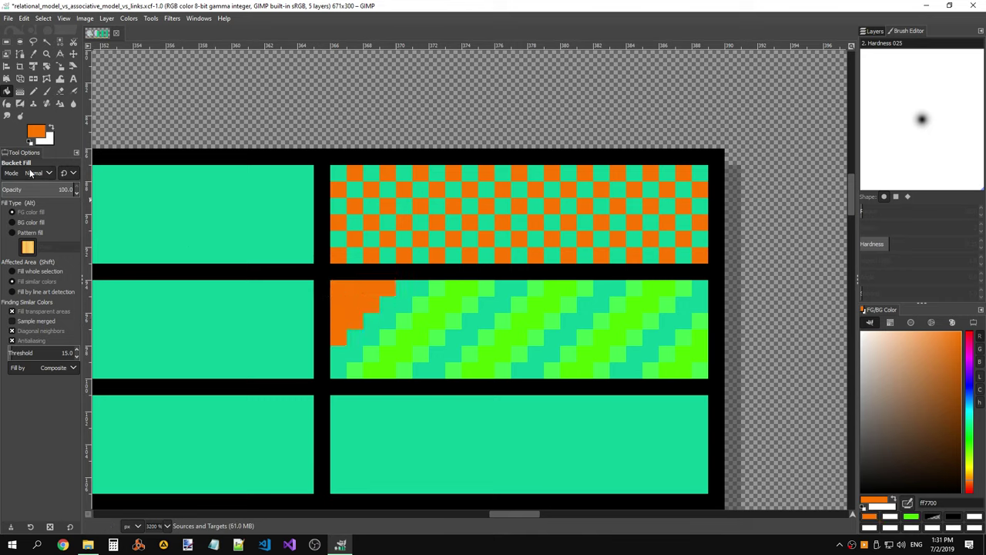
pyautogui.click(42, 18)
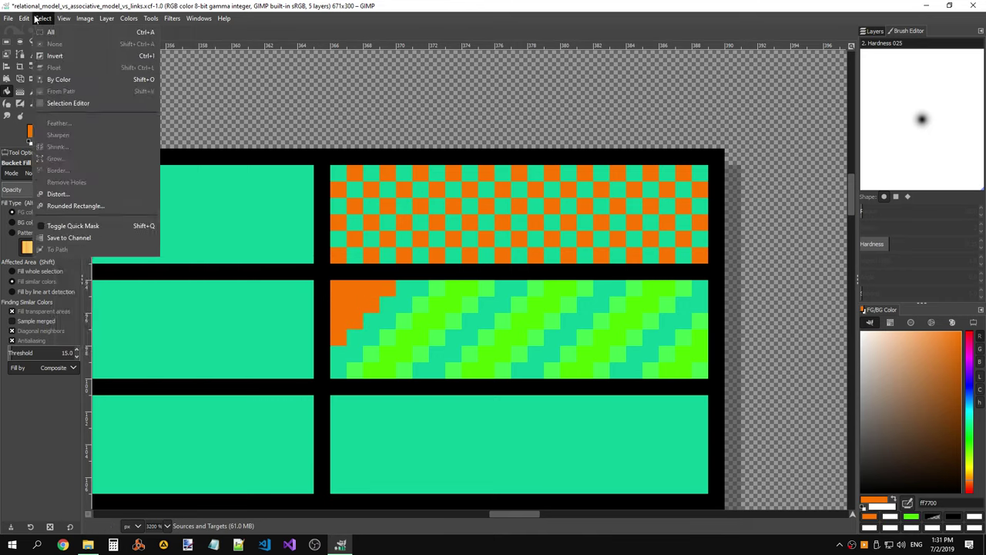
pyautogui.click(39, 32)
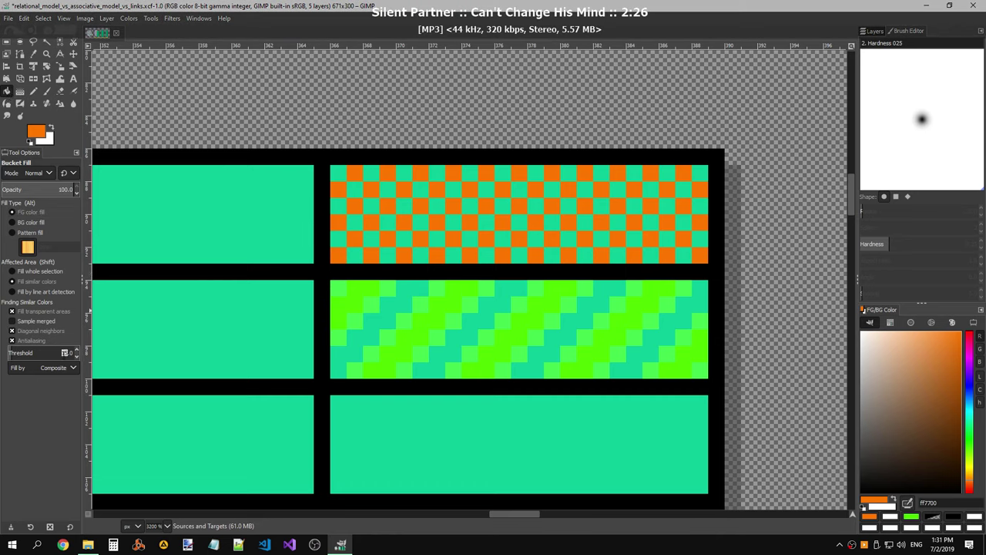
# - Set Bucket Fill threshold to 0 and retest the fill, then undo
pyautogui.write('.0')
pyautogui.click(367, 289)
pyautogui.hotkey('ctrl', 'z')
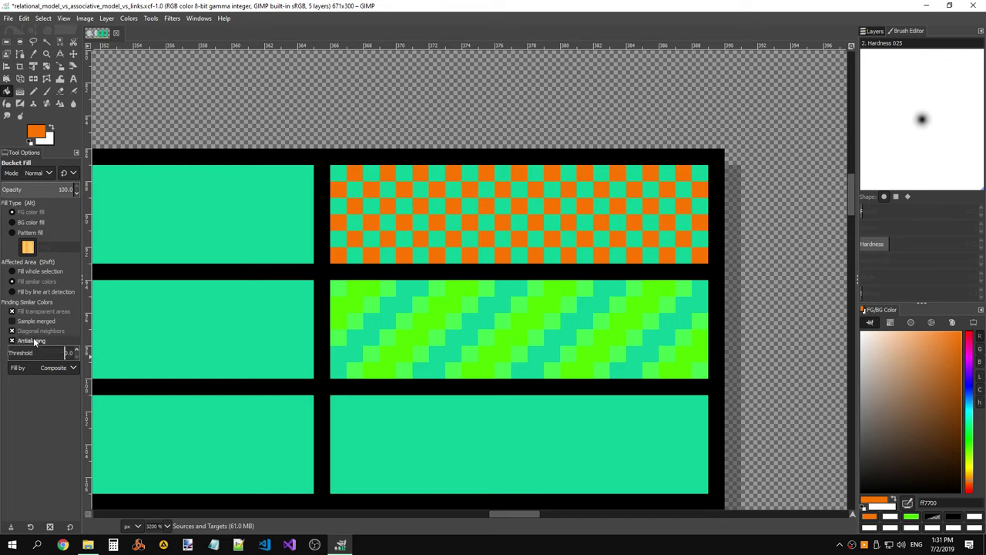
pyautogui.click(32, 340)
pyautogui.click(35, 331)
pyautogui.click(342, 306)
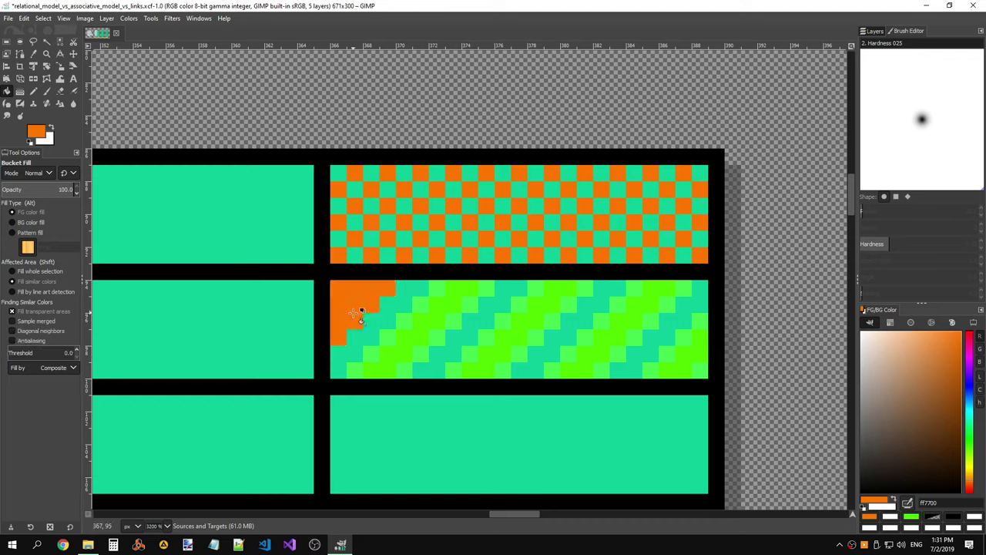
pyautogui.hotkey('ctrl', 'z')
pyautogui.click(50, 312)
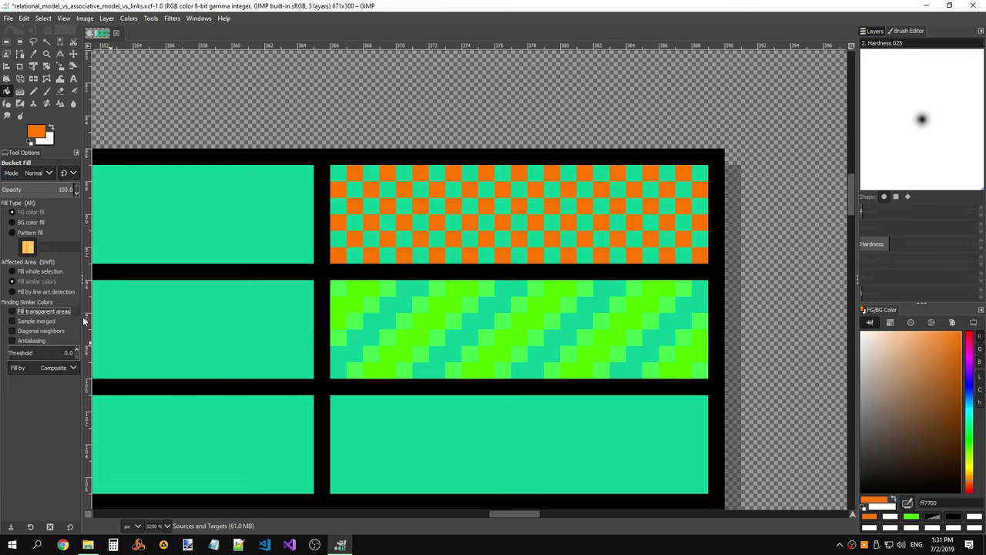
pyautogui.click(351, 303)
pyautogui.hotkey('ctrl', 'z')
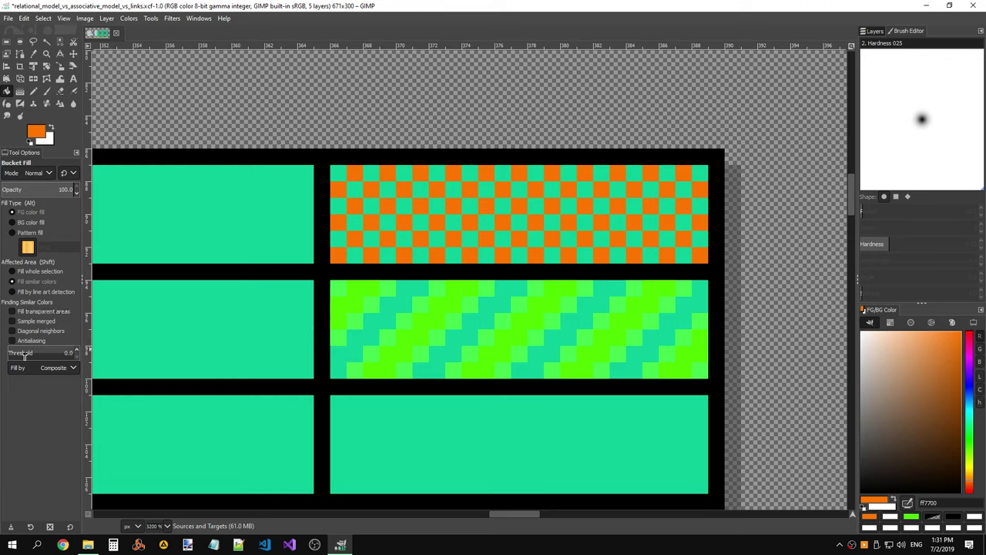
pyautogui.click(44, 270)
pyautogui.click(43, 282)
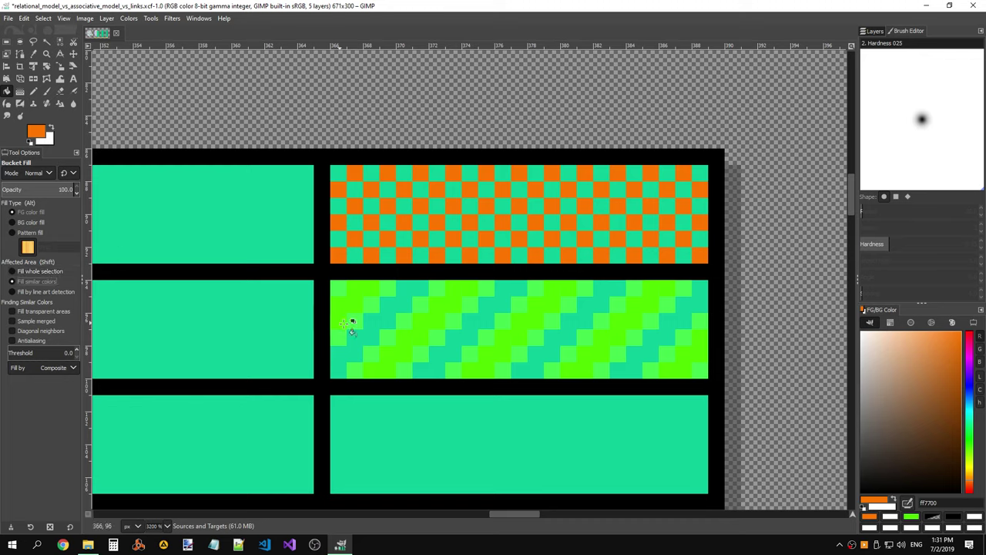
pyautogui.click(370, 301)
pyautogui.hotkey('ctrl', 'z')
pyautogui.click(62, 370)
pyautogui.click(61, 380)
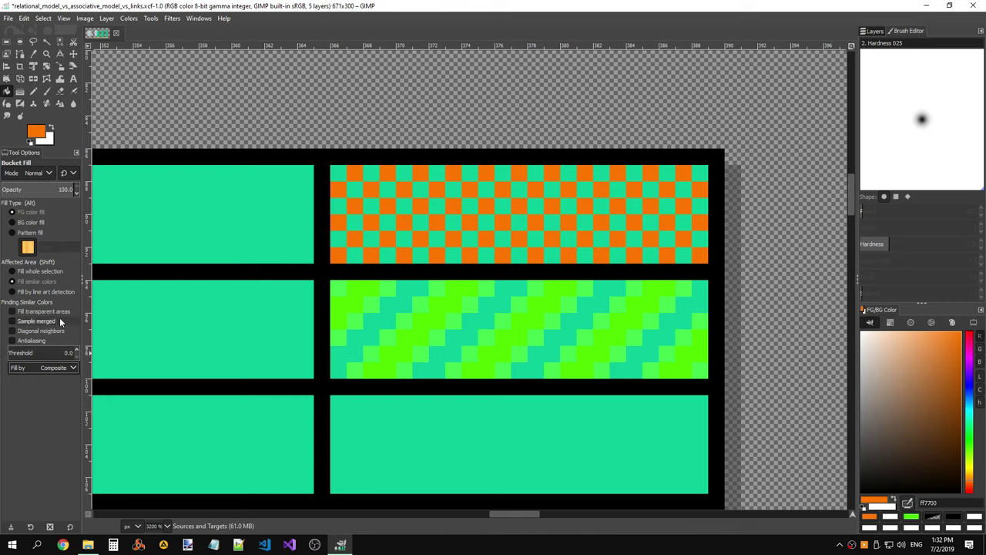
pyautogui.click(356, 298)
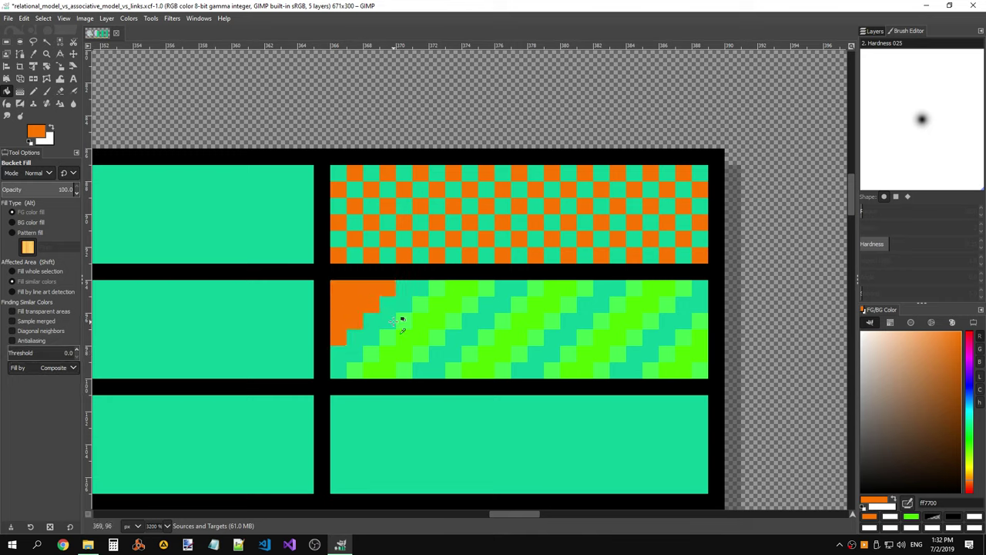
pyautogui.hotkey('ctrl', 'z')
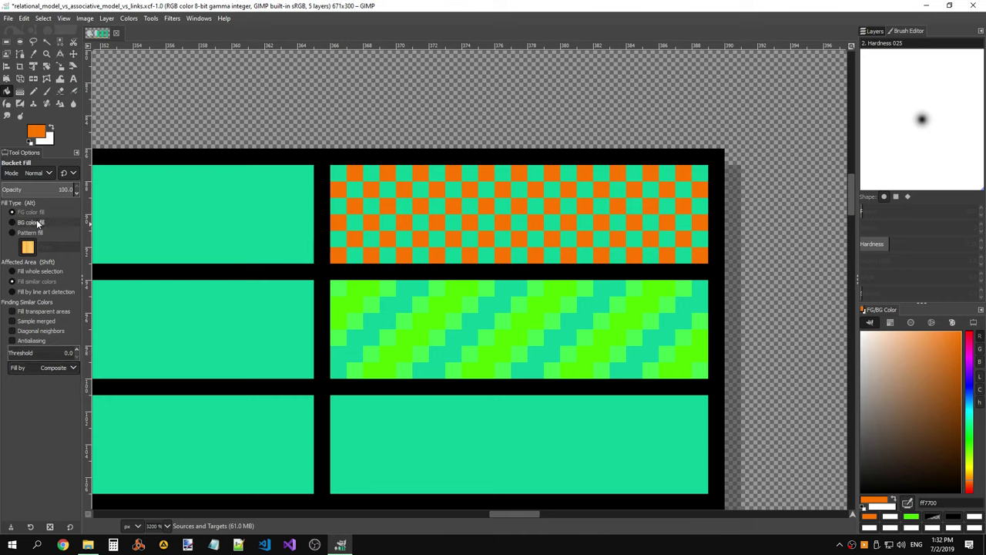
pyautogui.click(42, 291)
pyautogui.click(357, 302)
pyautogui.moveTo(356, 302); pyautogui.dragTo(341, 324)
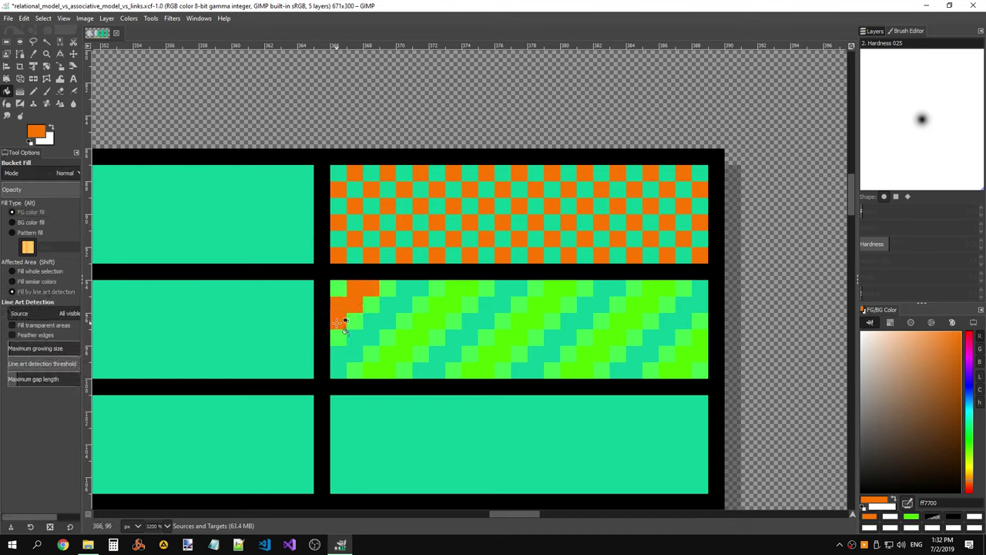
pyautogui.hotkey('ctrl', 'z')
pyautogui.hotkey('ctrl', 'z')
pyautogui.hotkey('ctrl', 'z')
pyautogui.hotkey('ctrl', 'z')
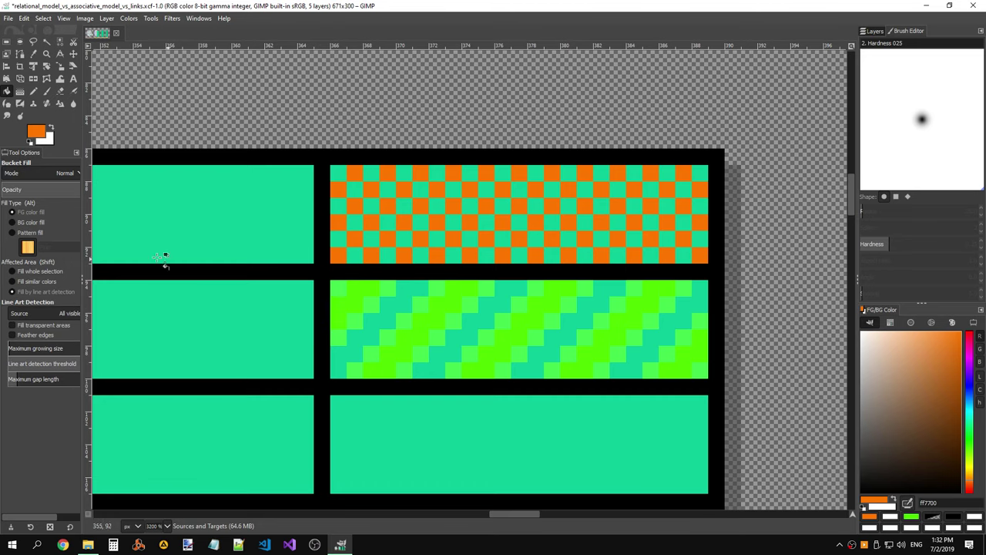
pyautogui.click(38, 271)
pyautogui.click(352, 291)
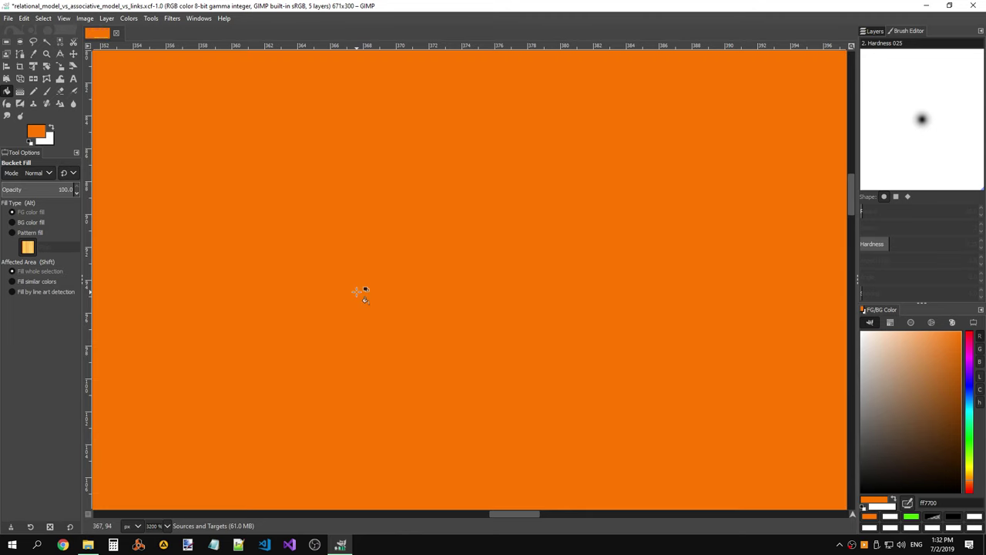
pyautogui.click(44, 18)
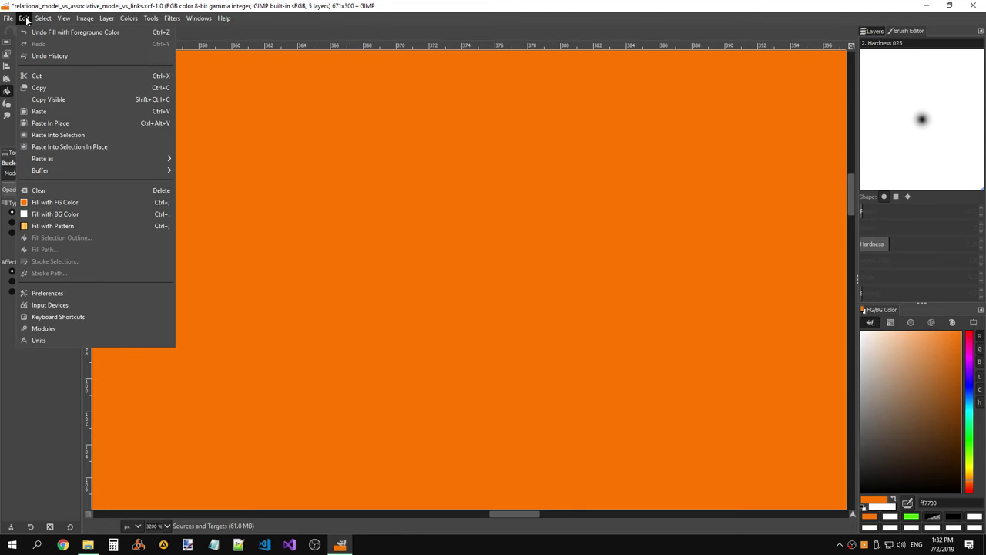
pyautogui.click(34, 28)
pyautogui.click(36, 282)
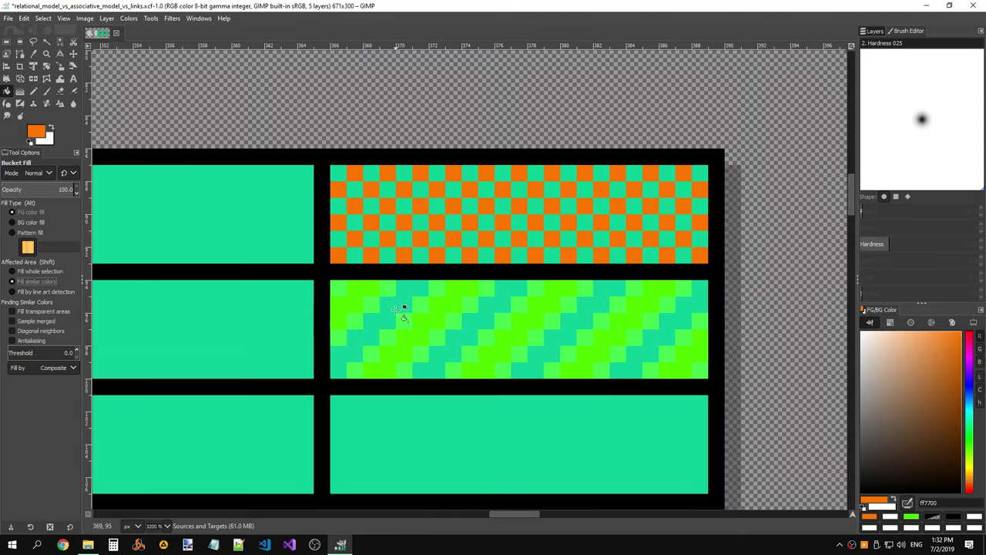
pyautogui.click(342, 320)
pyautogui.hotkey('ctrl', 'z')
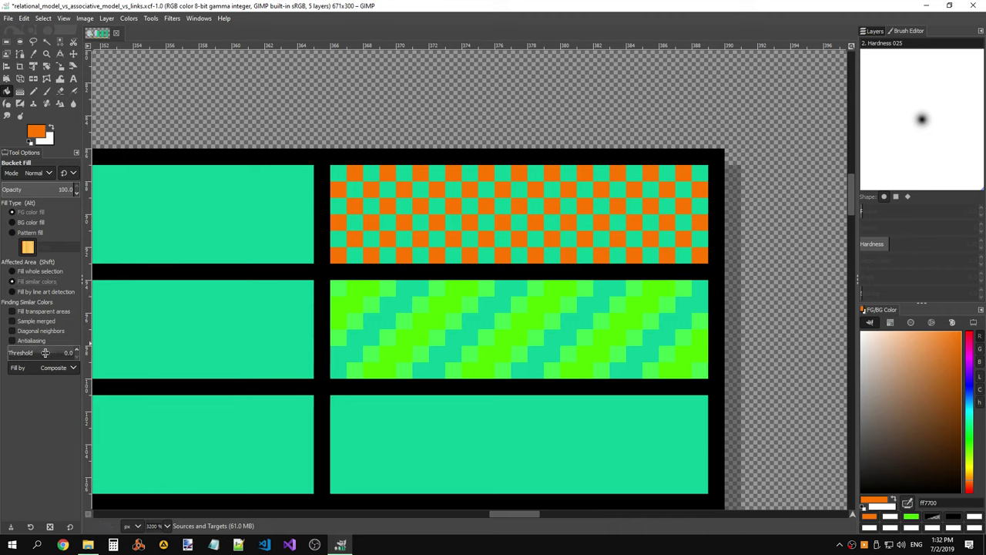
pyautogui.moveTo(37, 352)
pyautogui.mouseDown()
pyautogui.moveTo(74, 353)
pyautogui.moveTo(60, 458)
pyautogui.moveTo(9, 457)
pyautogui.mouseUp()
pyautogui.click(360, 294)
pyautogui.hotkey('ctrl', 'z')
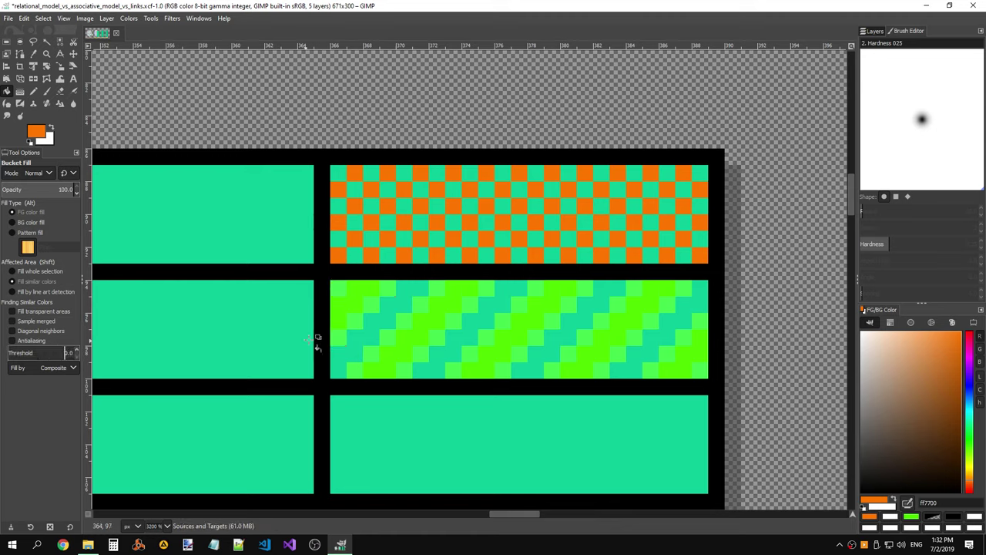
pyautogui.click(357, 291)
pyautogui.hotkey('ctrl', 'z')
pyautogui.click(12, 312)
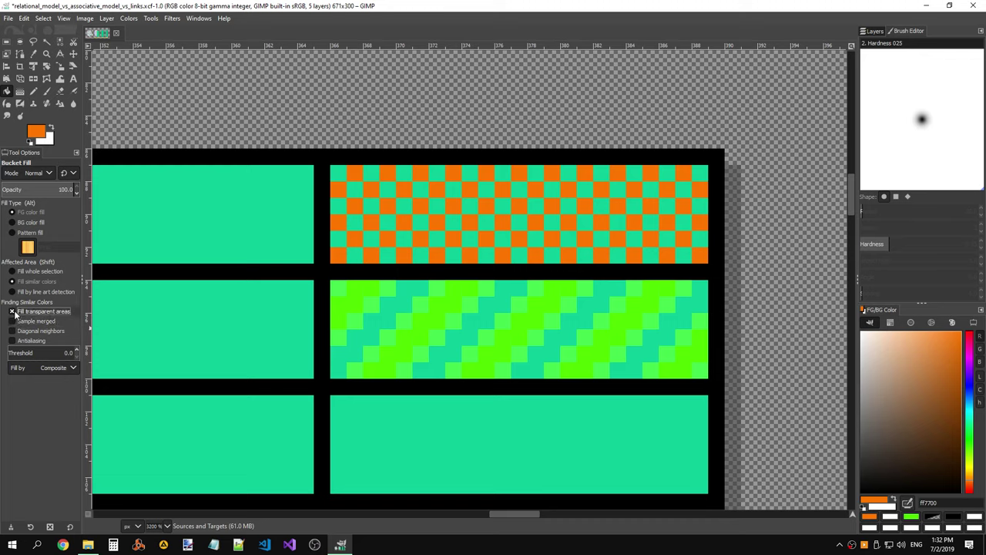
pyautogui.click(12, 322)
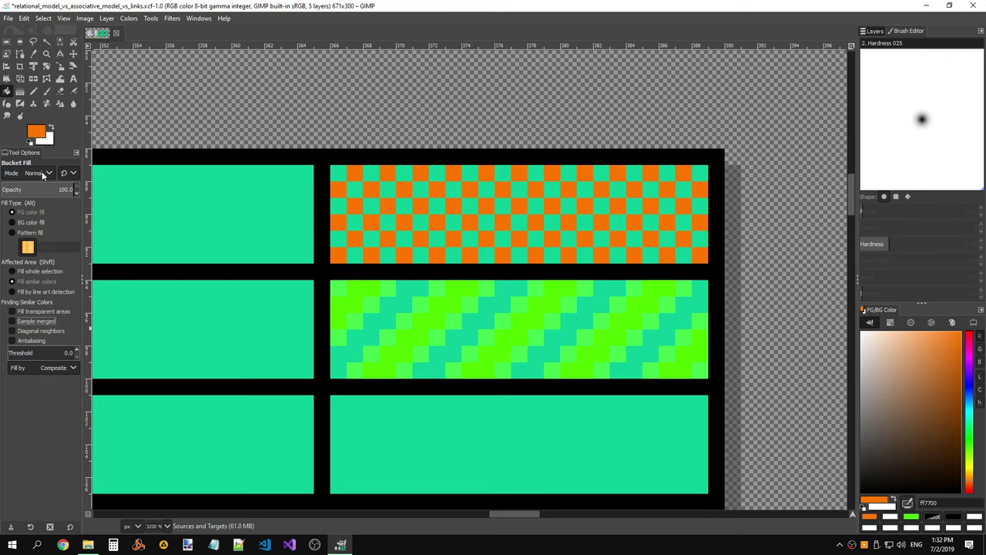
pyautogui.click(42, 171)
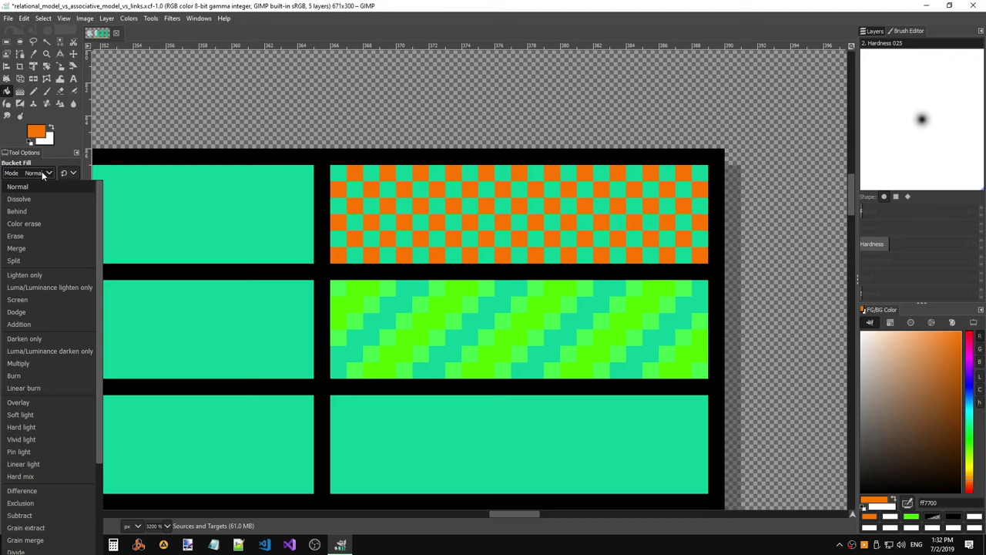
pyautogui.click(42, 172)
pyautogui.click(354, 302)
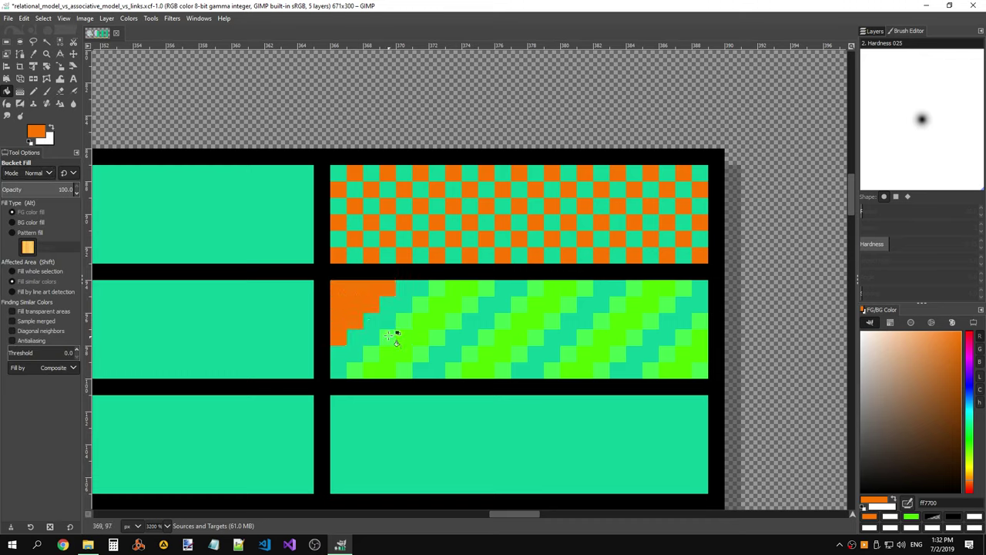
pyautogui.hotkey('ctrl', 'z')
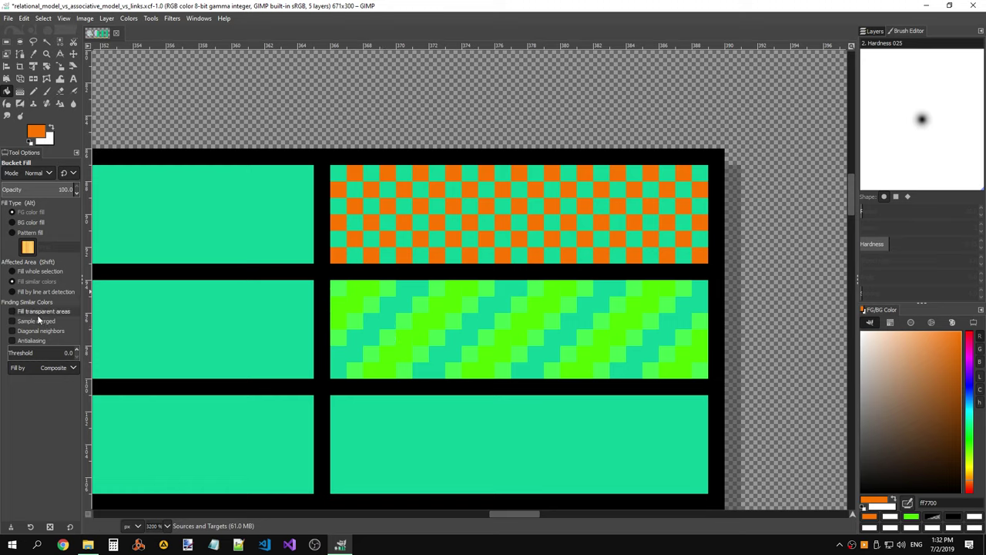
pyautogui.moveTo(19, 353)
pyautogui.mouseDown()
pyautogui.moveTo(50, 344)
pyautogui.moveTo(8, 353)
pyautogui.mouseUp()
# - Set up the Pencil tool with 100 opacity after undoing a test pixel
pyautogui.press('n')
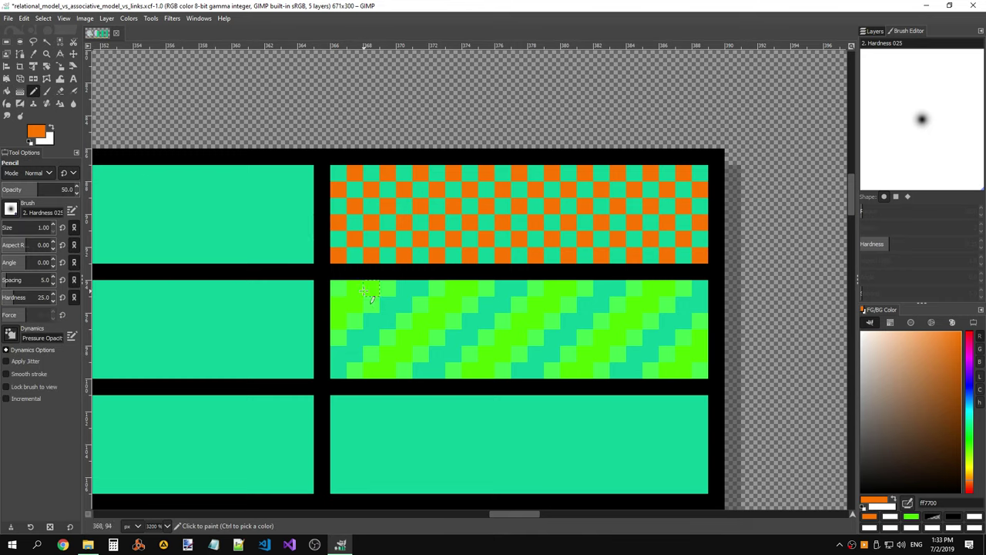
pyautogui.click(362, 290)
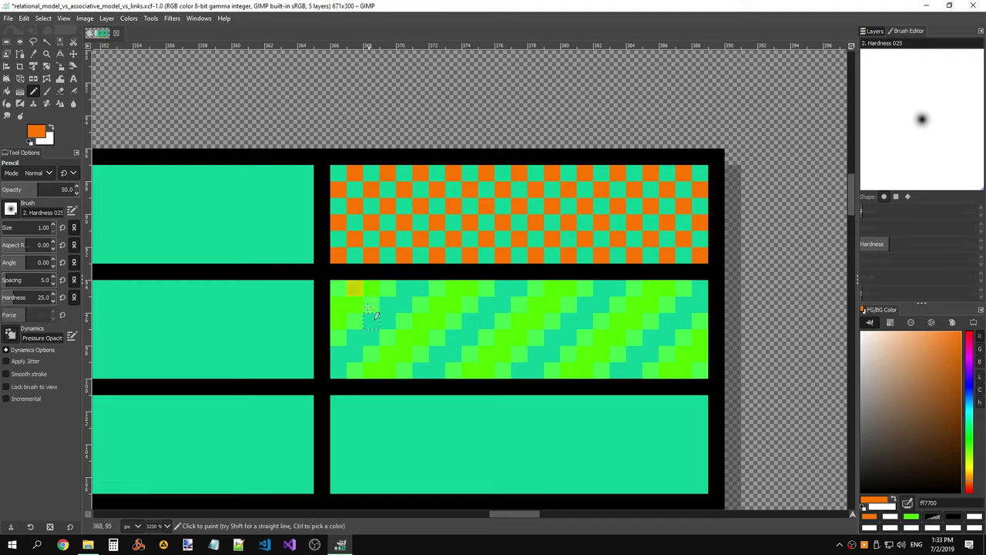
pyautogui.hotkey('ctrl', 'z')
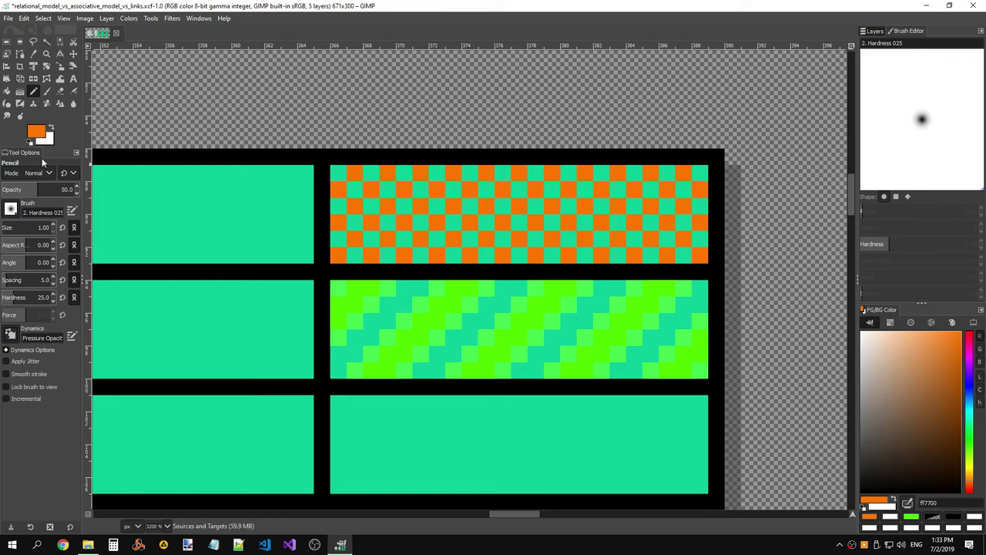
pyautogui.moveTo(45, 190); pyautogui.dragTo(77, 190)
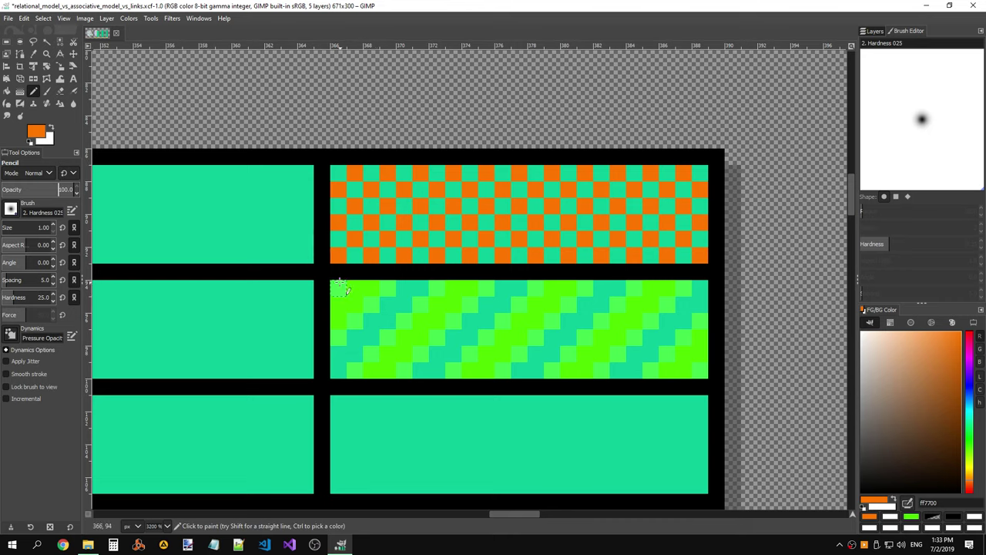
# - Draw orange diagonal stripes over the green pattern from top-left to bottom-right
pyautogui.moveTo(370, 290); pyautogui.dragTo(356, 321)
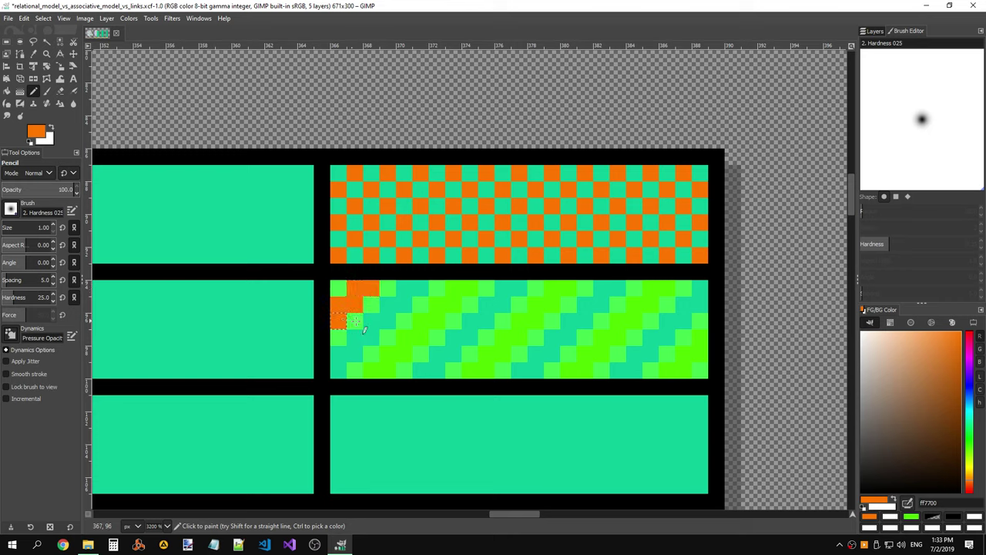
pyautogui.moveTo(382, 366); pyautogui.dragTo(436, 324)
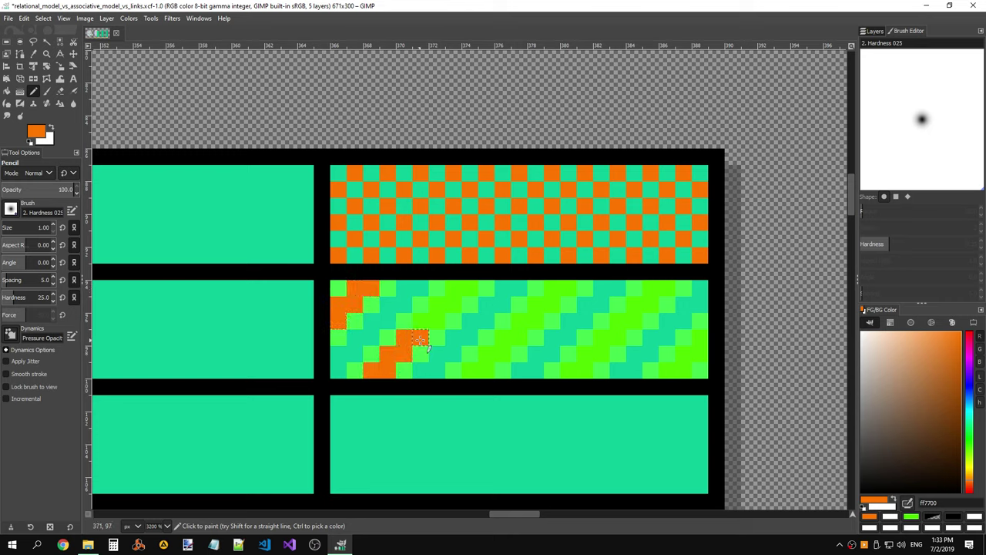
pyautogui.moveTo(436, 324); pyautogui.dragTo(467, 287)
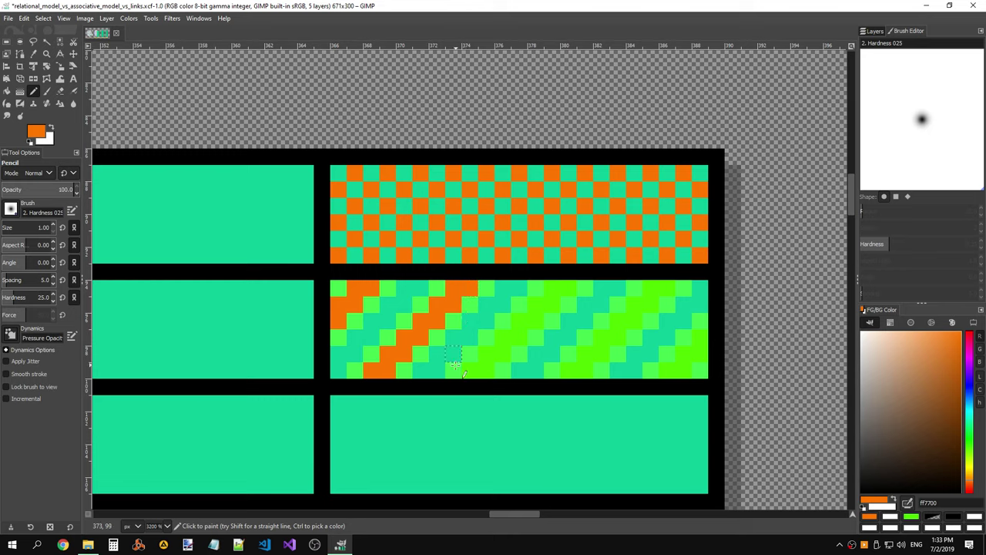
pyautogui.moveTo(470, 370)
pyautogui.mouseDown()
pyautogui.moveTo(536, 306)
pyautogui.moveTo(572, 287)
pyautogui.mouseUp()
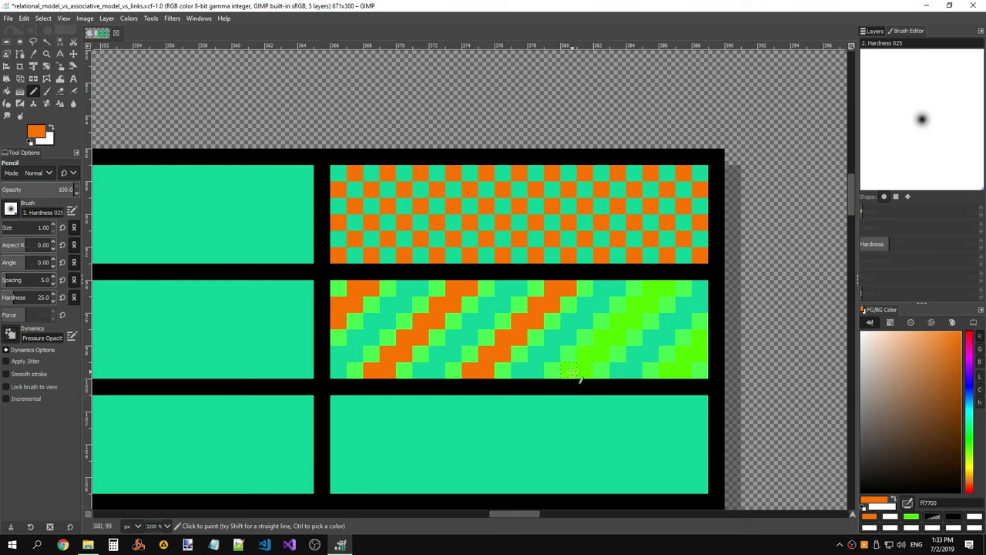
pyautogui.moveTo(574, 377)
pyautogui.mouseDown()
pyautogui.moveTo(586, 354)
pyautogui.moveTo(669, 295)
pyautogui.mouseUp()
pyautogui.moveTo(664, 372); pyautogui.dragTo(703, 333)
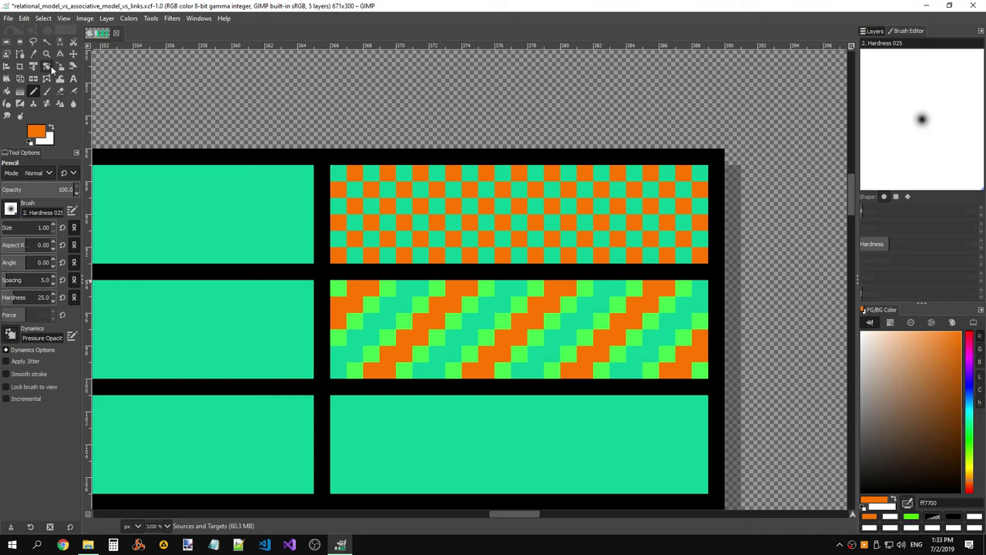
# - Erase the light-green edge pixels along each orange stripe with the Eraser
pyautogui.click(61, 91)
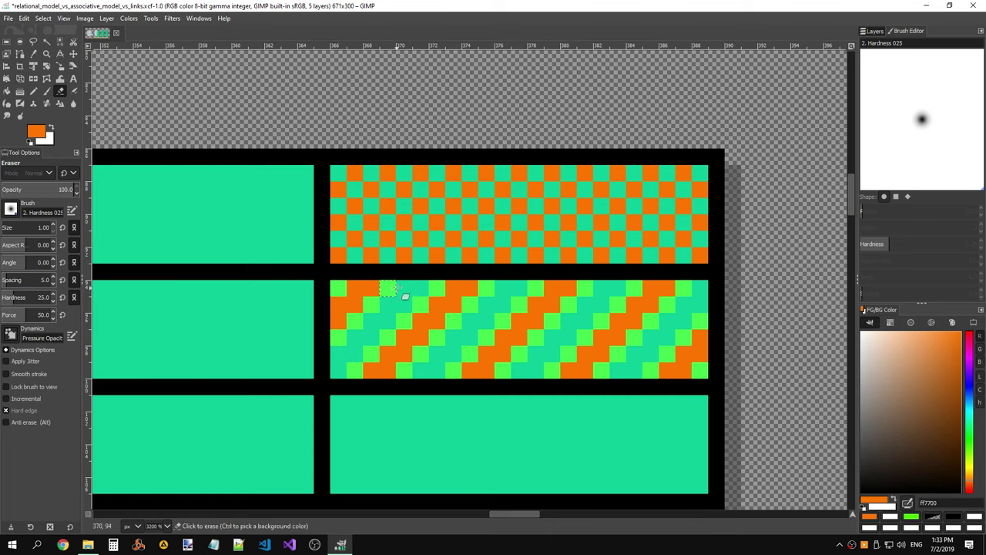
pyautogui.moveTo(376, 321)
pyautogui.mouseDown()
pyautogui.moveTo(431, 305)
pyautogui.moveTo(454, 353)
pyautogui.moveTo(502, 306)
pyautogui.mouseUp()
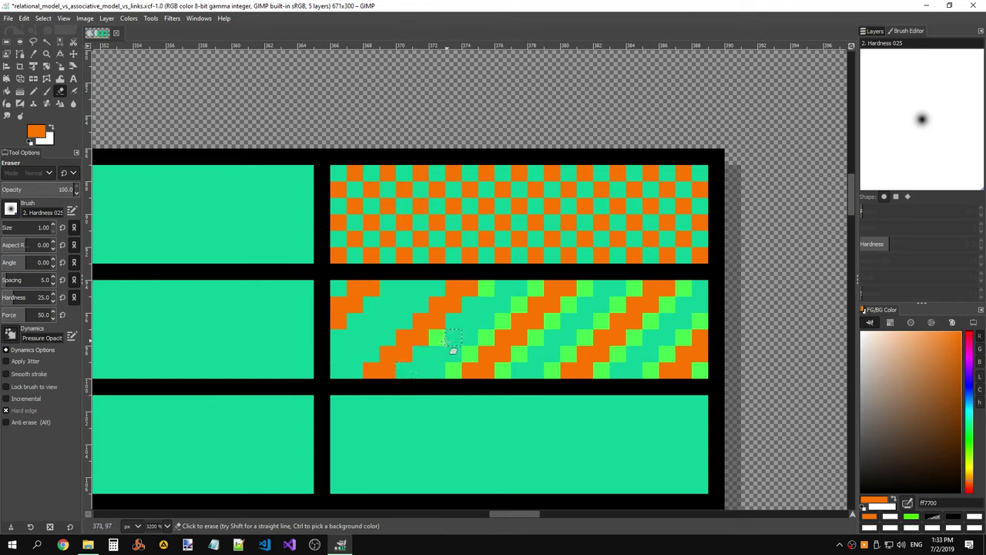
pyautogui.moveTo(445, 340); pyautogui.dragTo(483, 319)
pyautogui.moveTo(445, 359)
pyautogui.mouseDown()
pyautogui.moveTo(515, 319)
pyautogui.moveTo(536, 290)
pyautogui.mouseUp()
pyautogui.moveTo(502, 373)
pyautogui.mouseDown()
pyautogui.moveTo(582, 306)
pyautogui.moveTo(588, 324)
pyautogui.moveTo(548, 372)
pyautogui.mouseUp()
pyautogui.moveTo(593, 333); pyautogui.dragTo(638, 289)
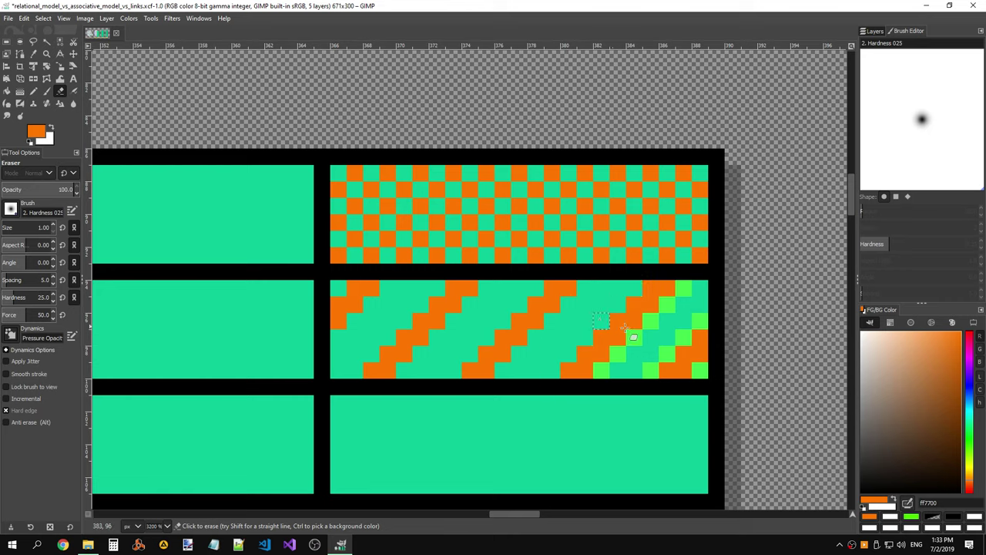
pyautogui.moveTo(610, 371)
pyautogui.mouseDown()
pyautogui.moveTo(675, 308)
pyautogui.moveTo(684, 320)
pyautogui.moveTo(640, 383)
pyautogui.mouseUp()
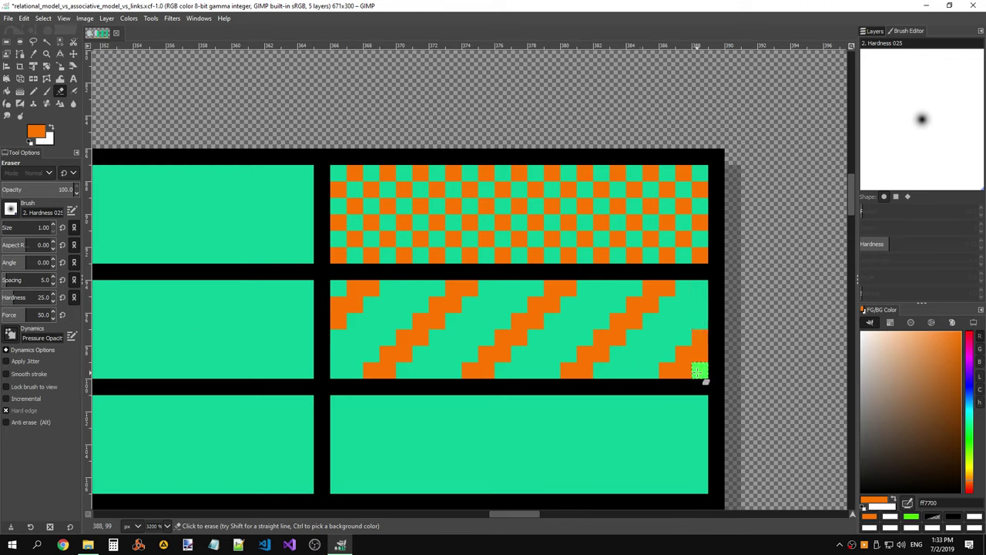
pyautogui.click(699, 370)
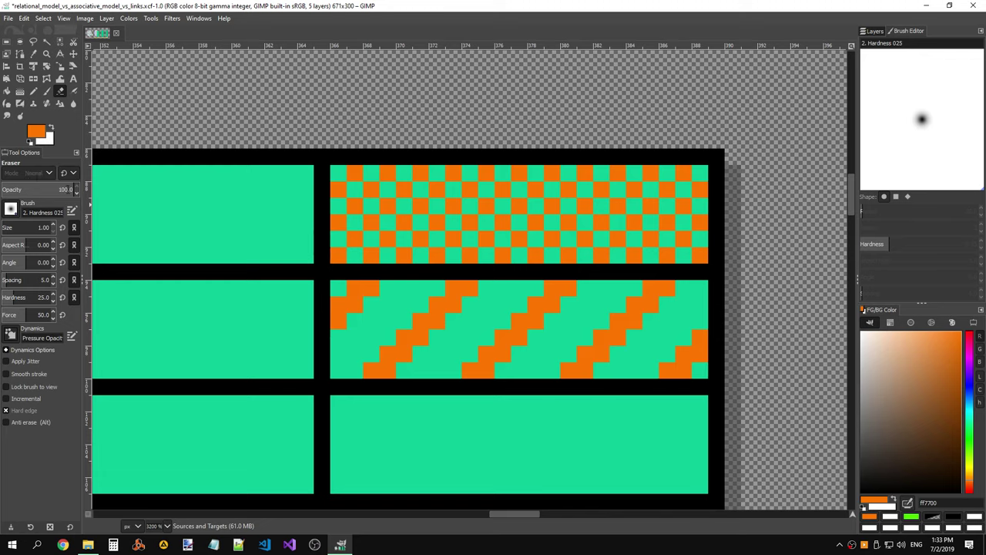
# - Set the Eraser and Pencil opacity to 50 for half-transparent orange pixels
pyautogui.write('0')
pyautogui.press('Return')
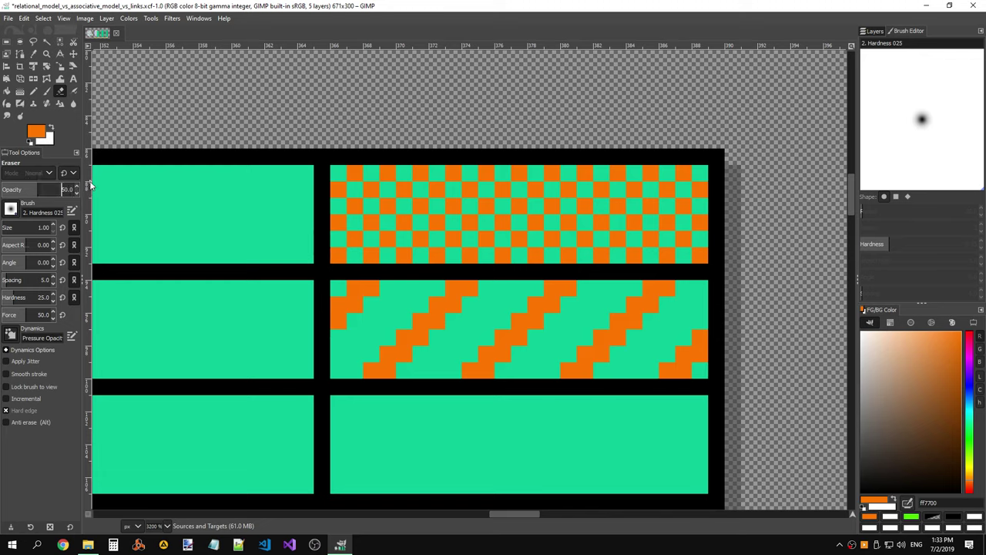
pyautogui.click(34, 91)
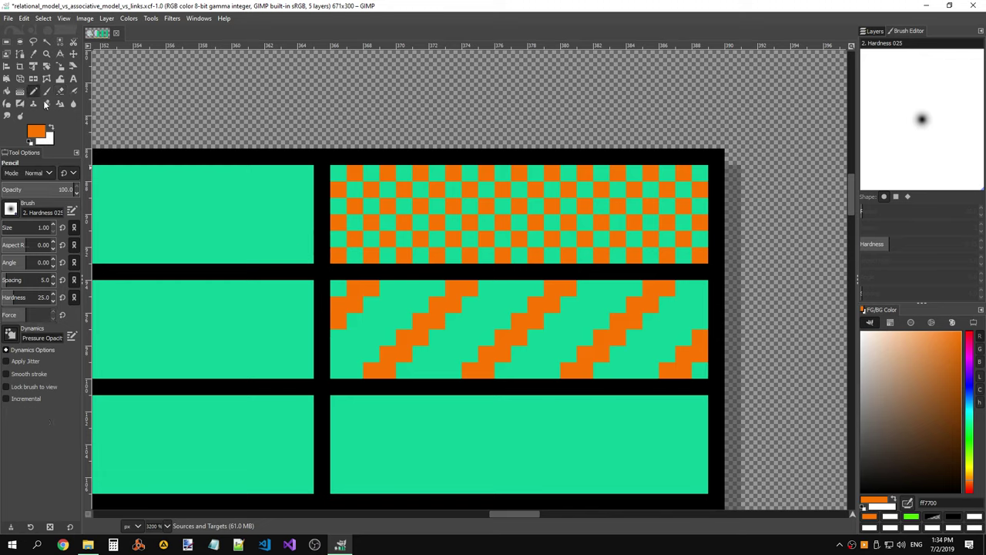
pyautogui.click(339, 289)
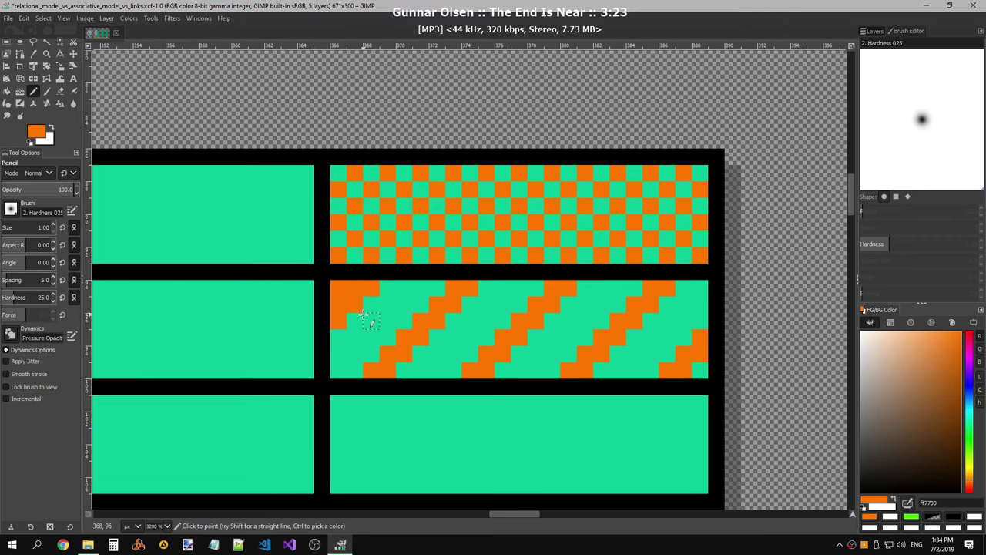
pyautogui.hotkey('ctrl', 'z')
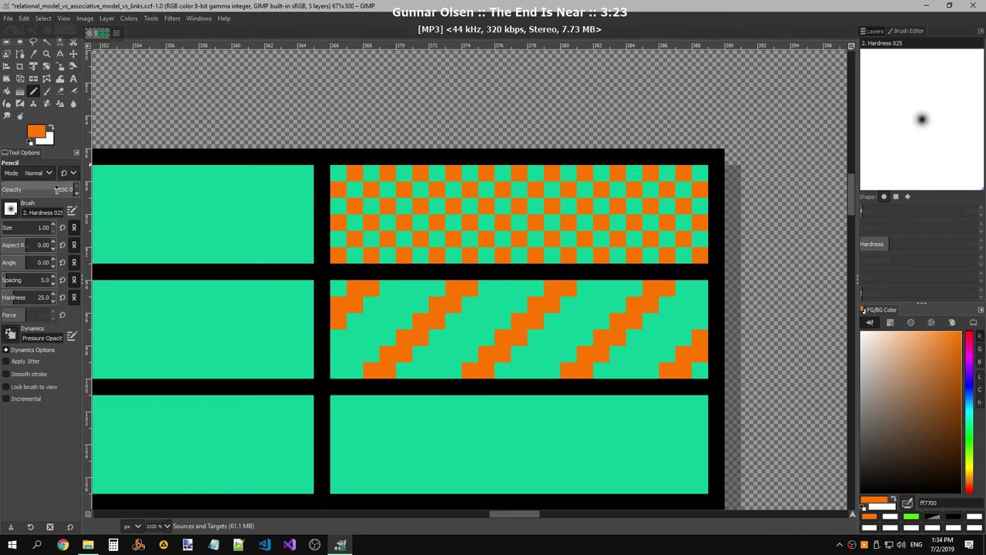
pyautogui.click(56, 190)
pyautogui.click(68, 190)
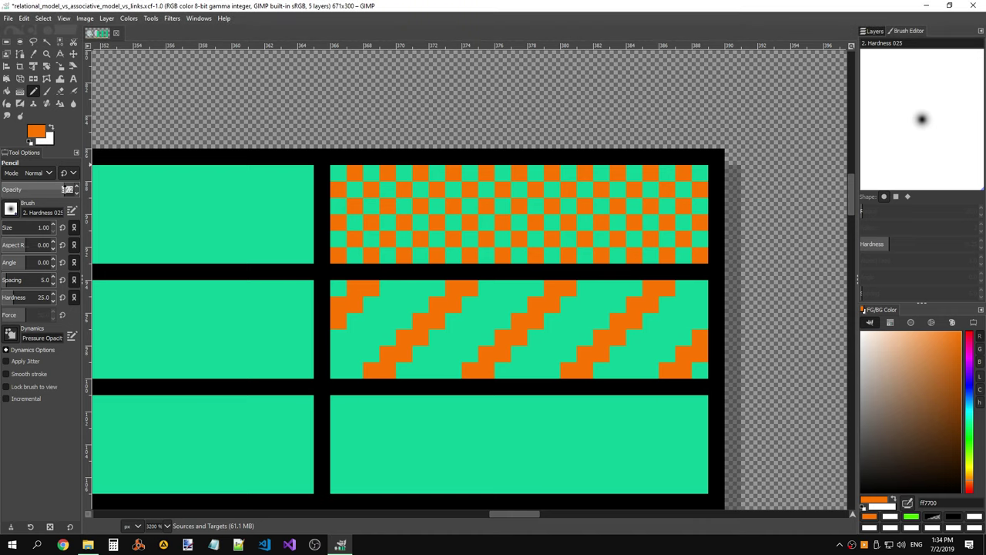
pyautogui.write('50')
pyautogui.press('Return')
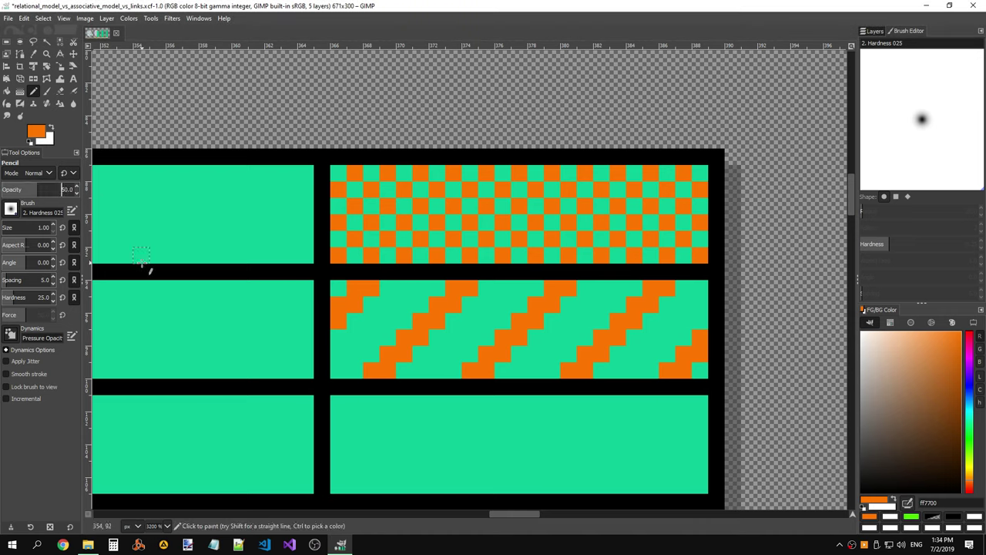
# - Paint half-transparent orange pixels beside the first and second diagonal stripes
pyautogui.click(338, 288)
pyautogui.moveTo(387, 290); pyautogui.dragTo(340, 339)
pyautogui.hotkey('ctrl', 'z')
pyautogui.moveTo(387, 289); pyautogui.dragTo(338, 338)
pyautogui.hotkey('ctrl', 'z')
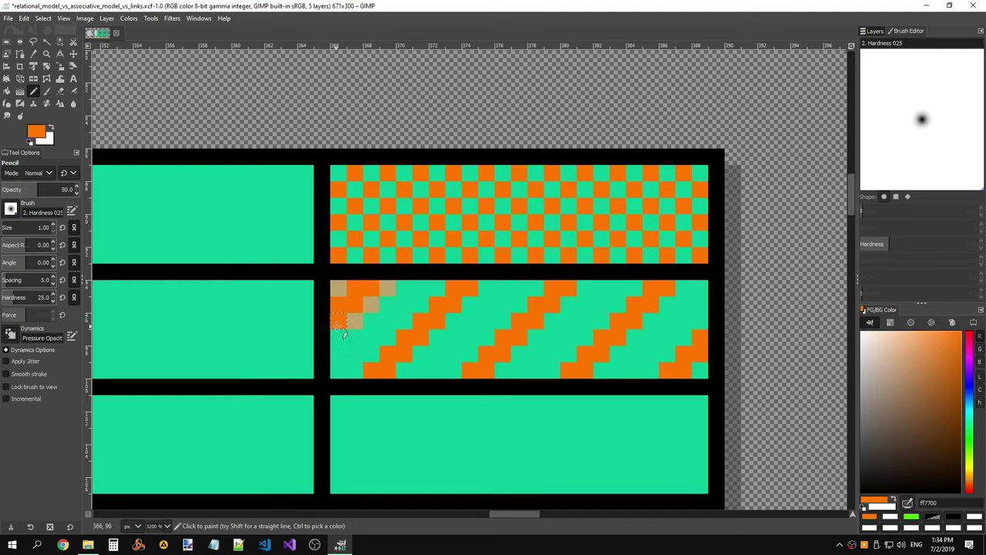
pyautogui.moveTo(469, 305); pyautogui.dragTo(404, 370)
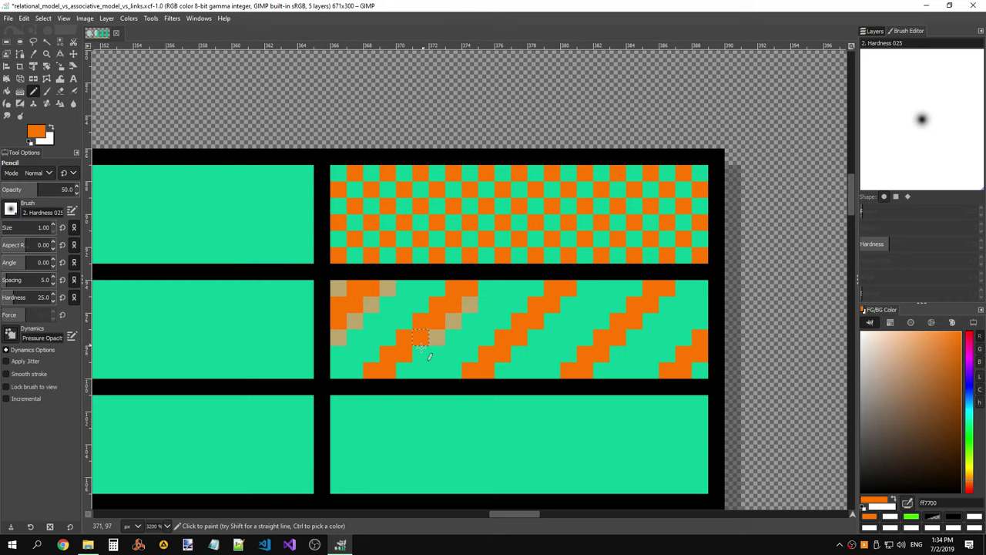
pyautogui.moveTo(493, 288)
pyautogui.mouseDown()
pyautogui.moveTo(501, 271)
pyautogui.moveTo(388, 371)
pyautogui.mouseUp()
# - Add half-transparent orange diagonals beside the second and third stripes, removing a stray border pixel
pyautogui.hotkey('ctrl', 'z')
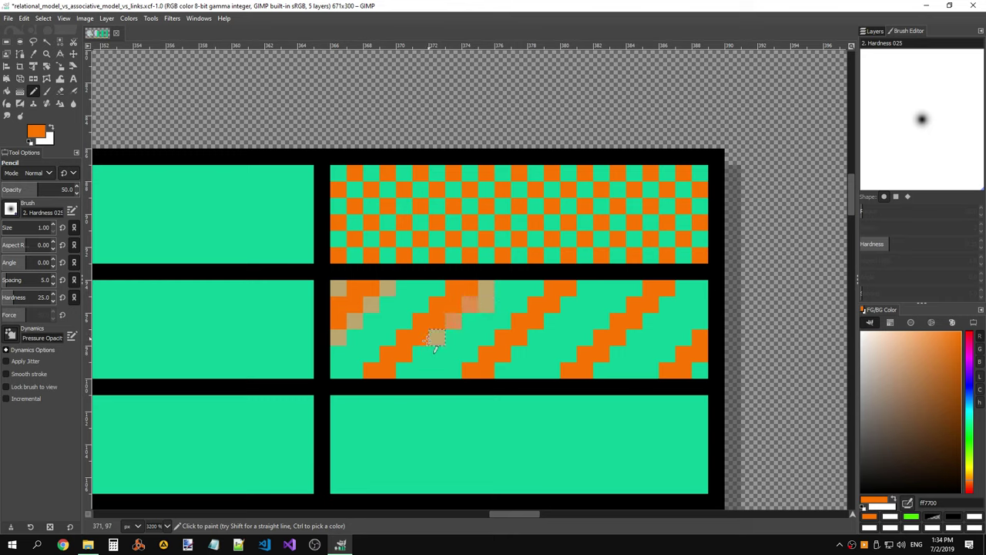
pyautogui.moveTo(456, 292); pyautogui.dragTo(355, 370)
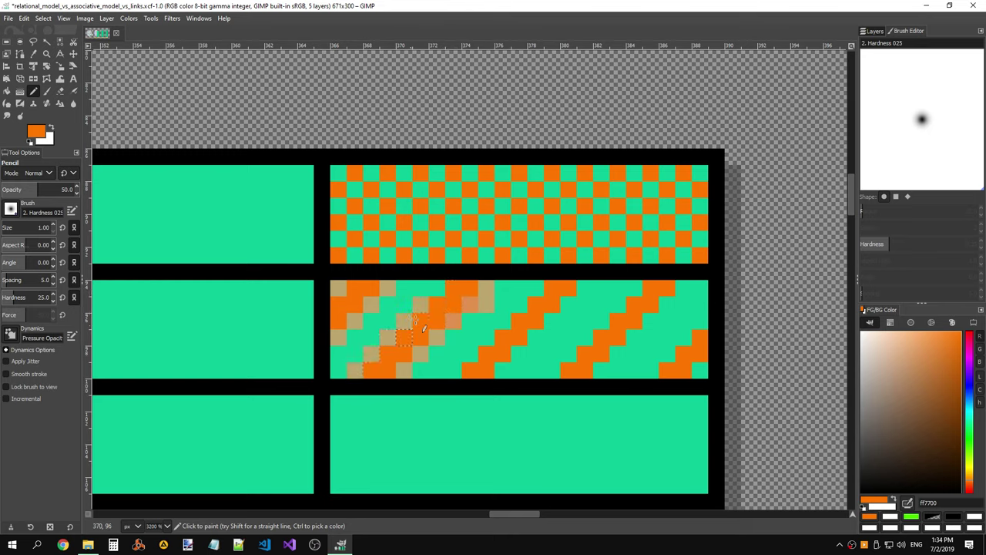
pyautogui.moveTo(476, 371); pyautogui.dragTo(564, 279)
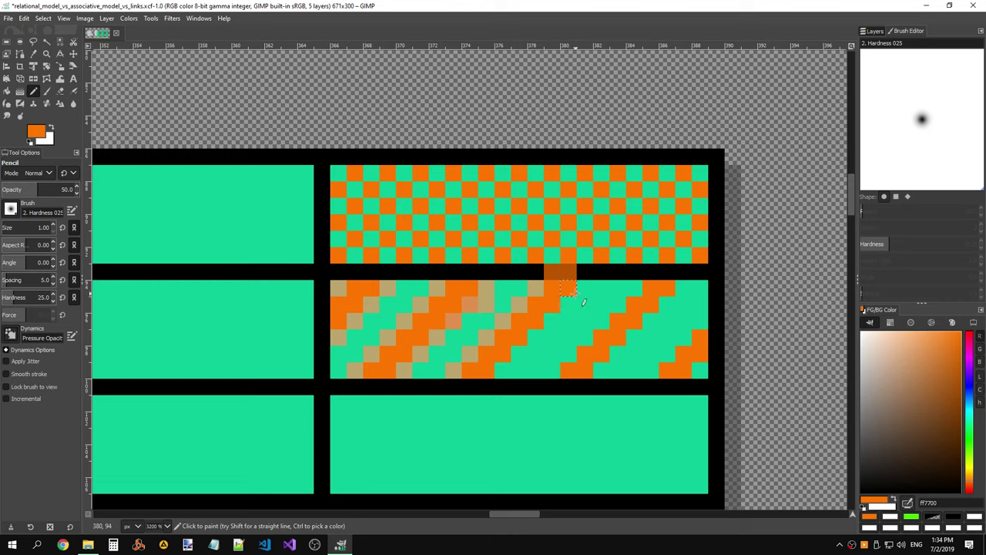
pyautogui.moveTo(568, 289); pyautogui.dragTo(479, 373)
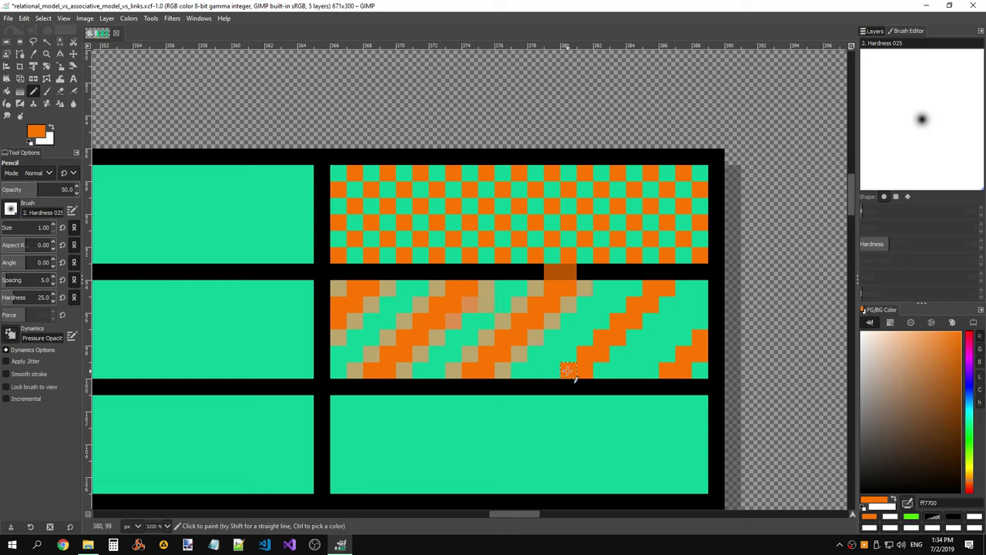
pyautogui.moveTo(568, 371); pyautogui.dragTo(684, 289)
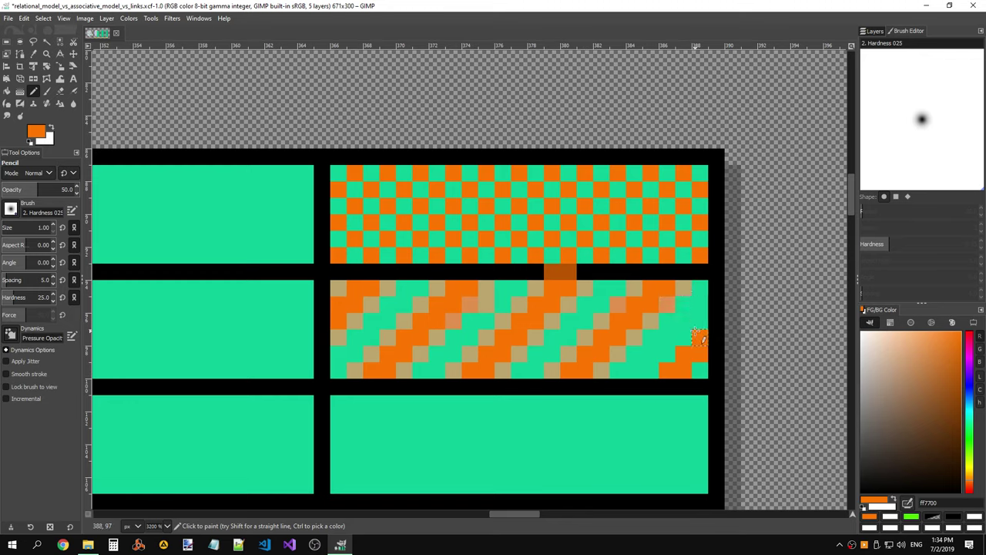
pyautogui.moveTo(696, 336); pyautogui.dragTo(651, 387)
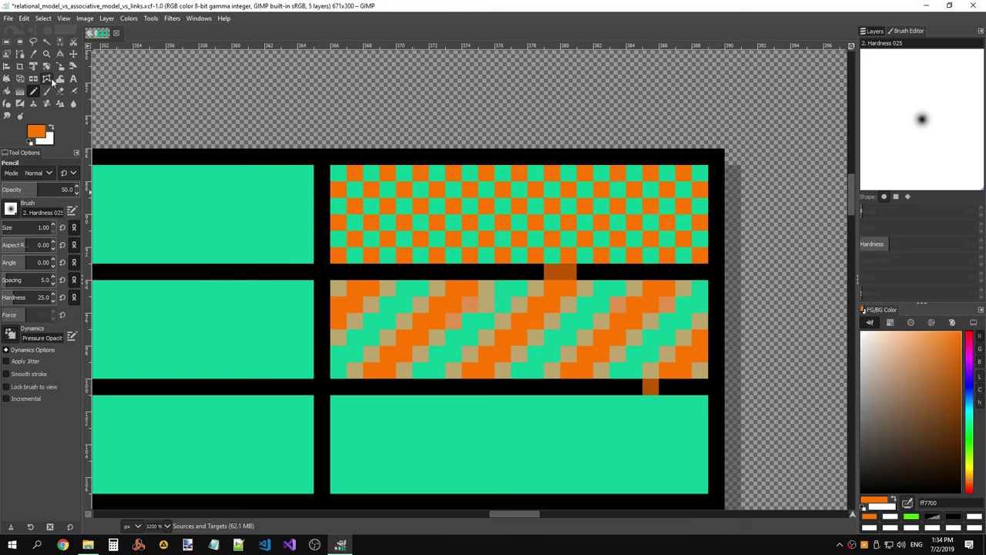
# - Erase the stray orange pixels left on the black dividers around the striped cell
pyautogui.click(61, 90)
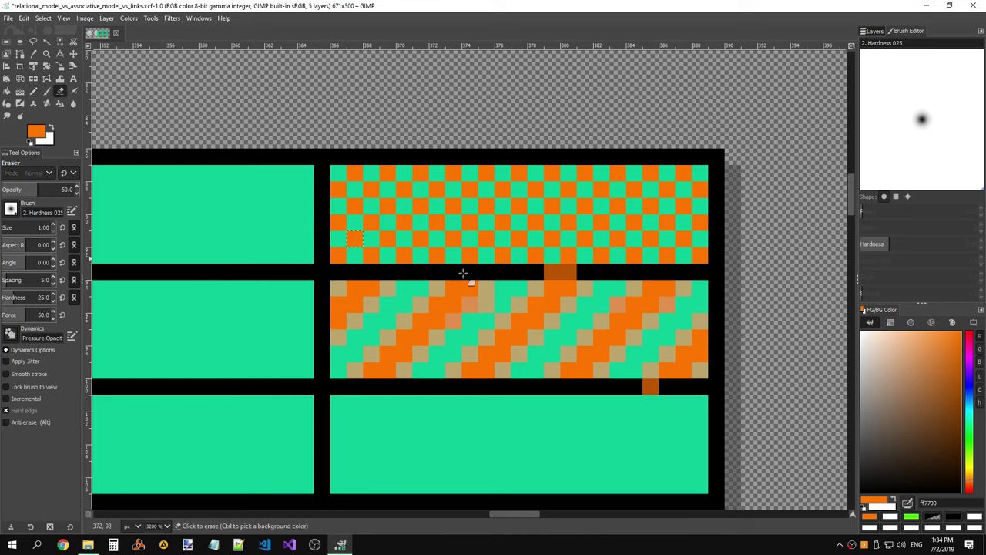
pyautogui.click(558, 271)
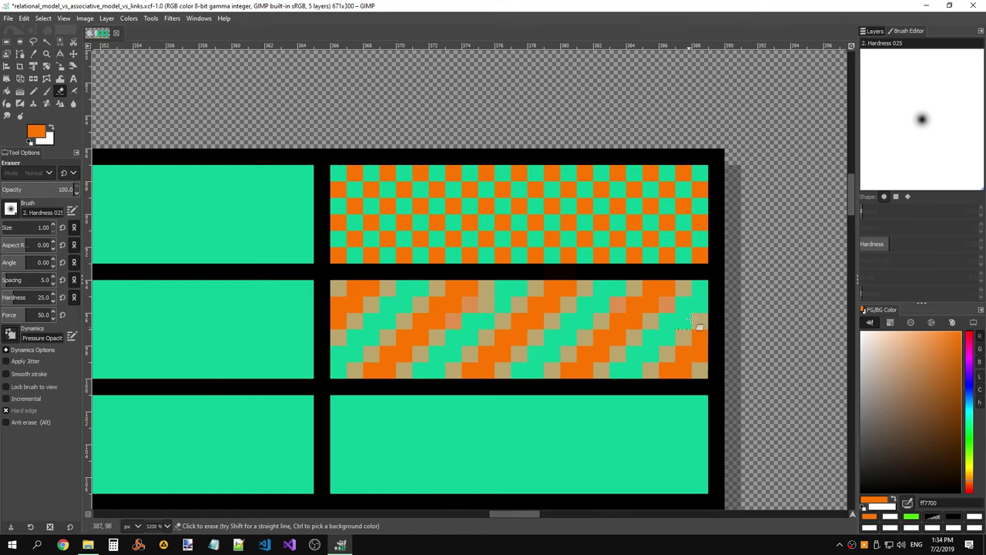
pyautogui.moveTo(400, 263); pyautogui.dragTo(348, 267)
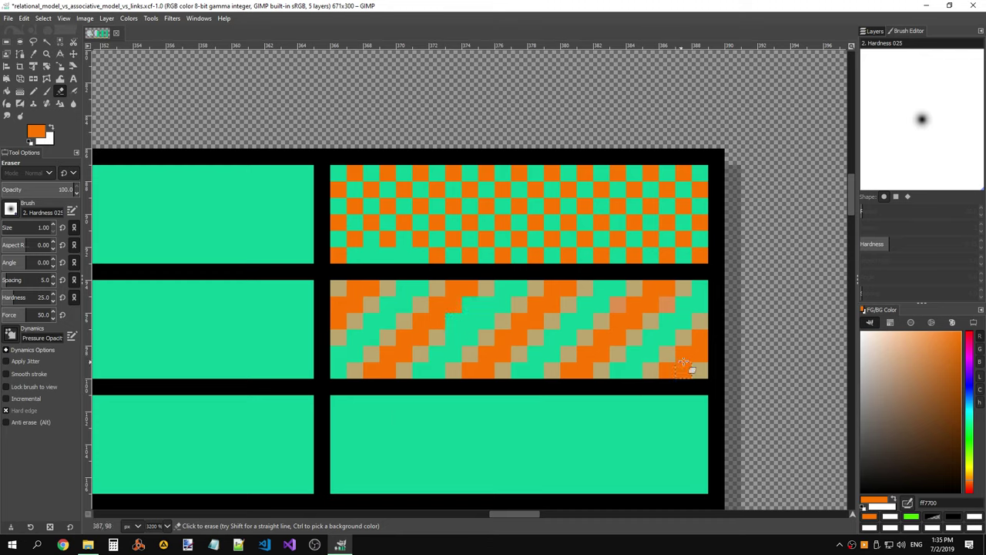
pyautogui.click(32, 91)
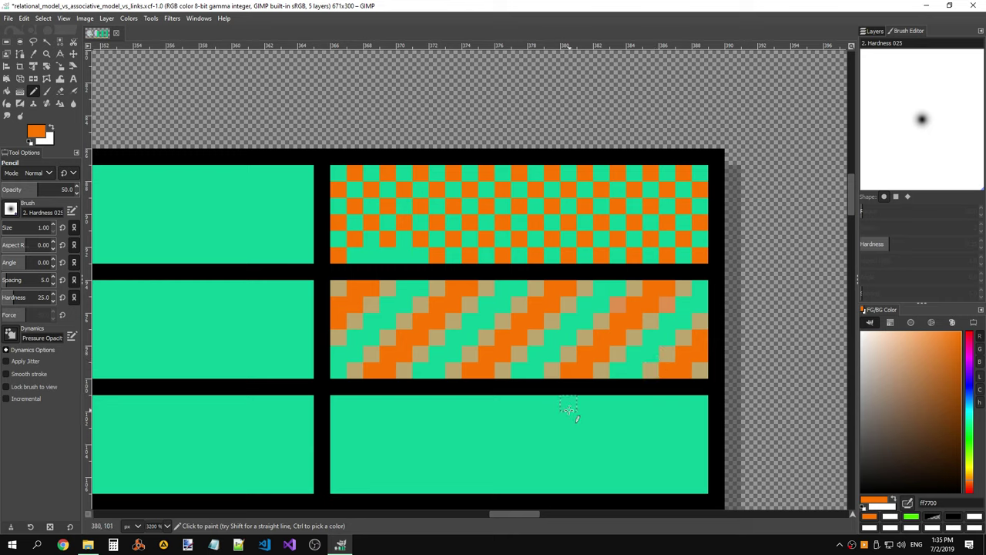
# - Clear the checkerboard from the top cell of the right column
pyautogui.click(8, 42)
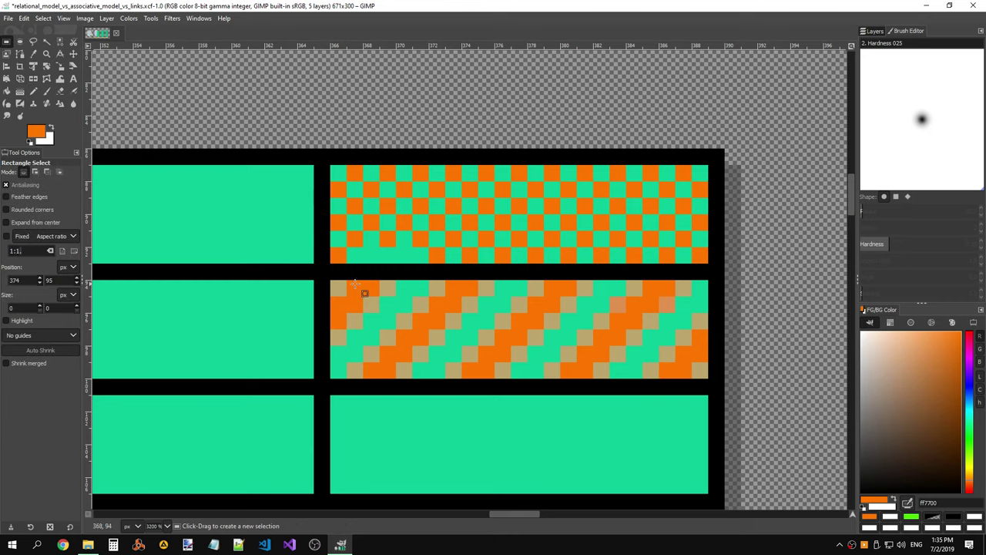
pyautogui.moveTo(331, 281); pyautogui.dragTo(708, 377)
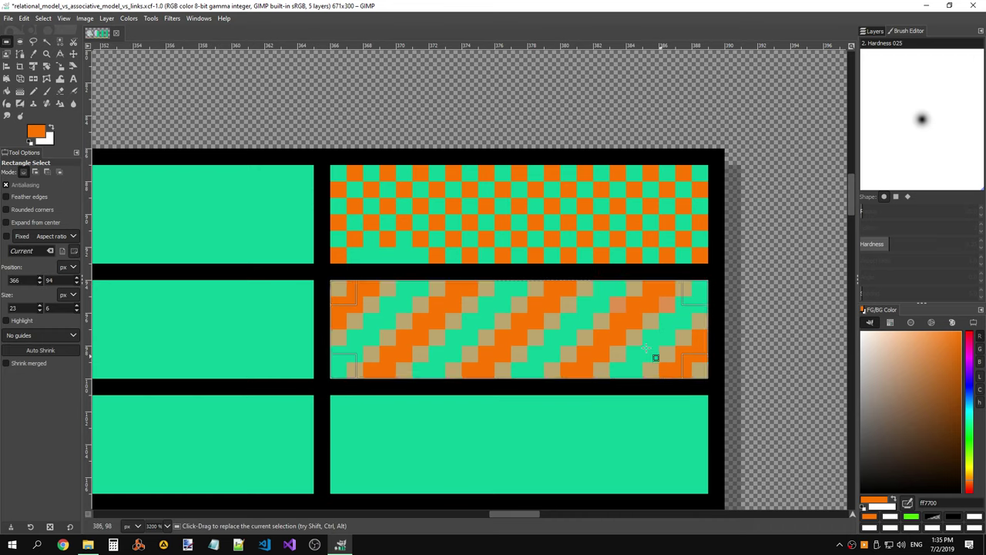
pyautogui.moveTo(343, 173)
pyautogui.mouseDown()
pyautogui.moveTo(462, 231)
pyautogui.moveTo(709, 263)
pyautogui.mouseUp()
pyautogui.press('Delete')
# - Copy the striped middle cell and paste it into the cleared top cell
pyautogui.moveTo(336, 286); pyautogui.dragTo(707, 377)
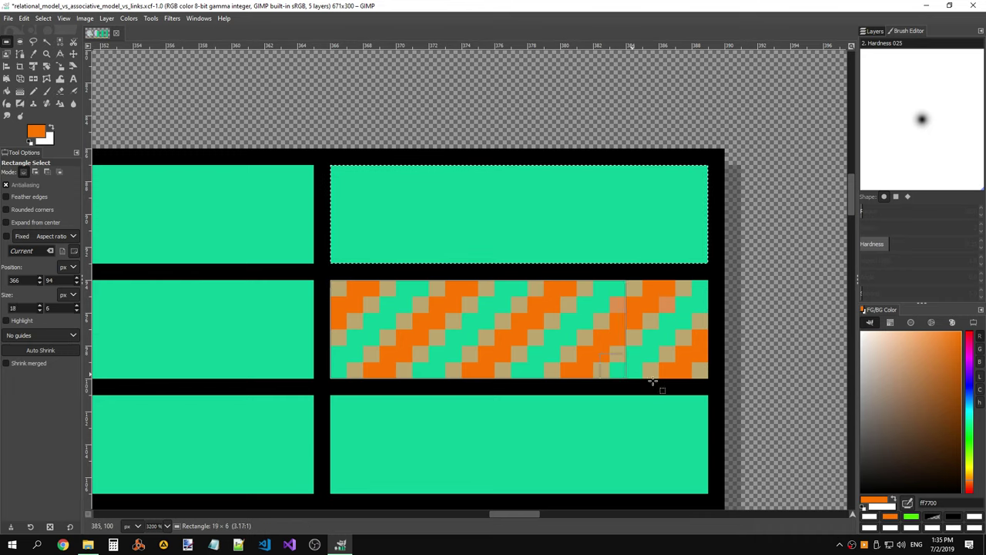
pyautogui.hotkey('ctrl', 'c')
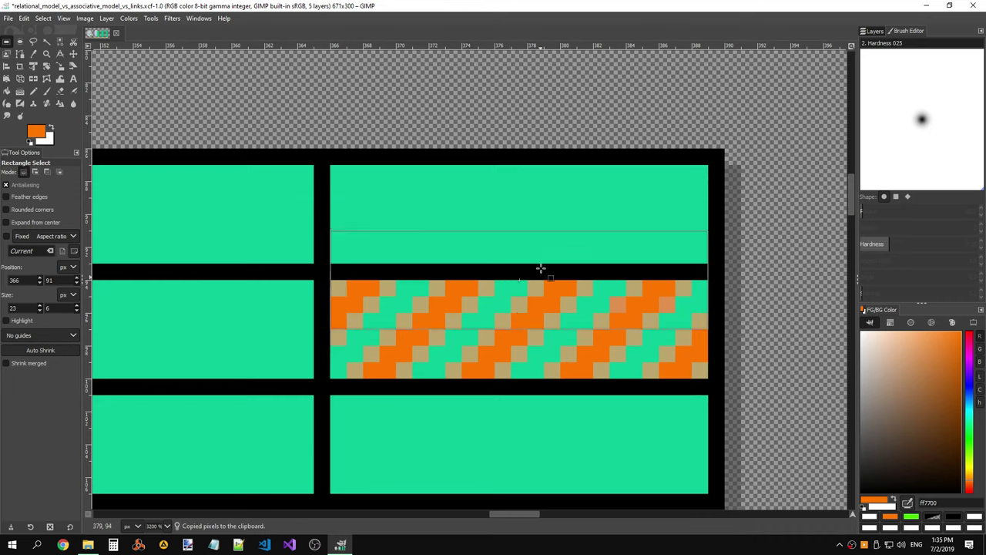
pyautogui.moveTo(545, 331); pyautogui.dragTo(545, 215)
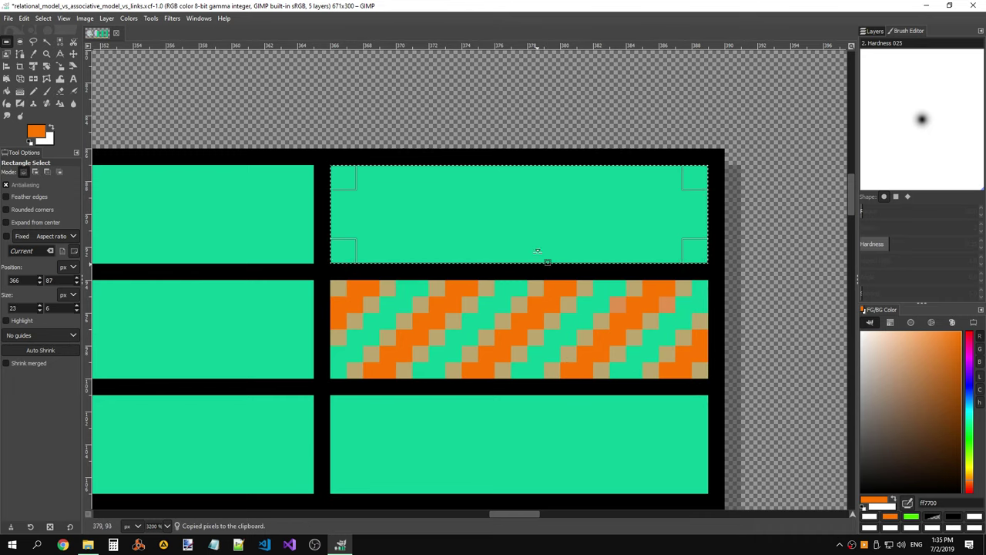
pyautogui.moveTo(538, 251); pyautogui.dragTo(539, 341)
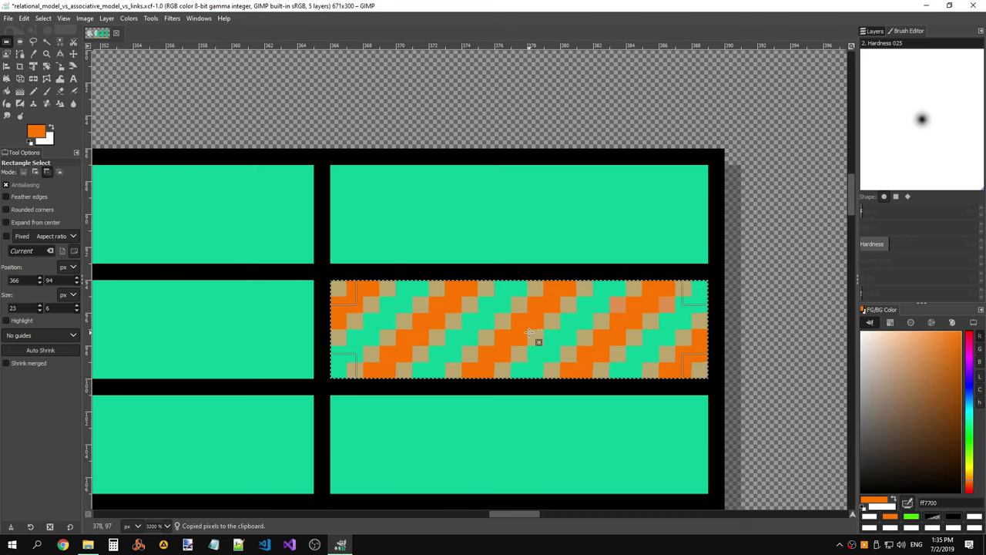
pyautogui.hotkey('ctrl', 'v')
pyautogui.moveTo(533, 325); pyautogui.dragTo(502, 226)
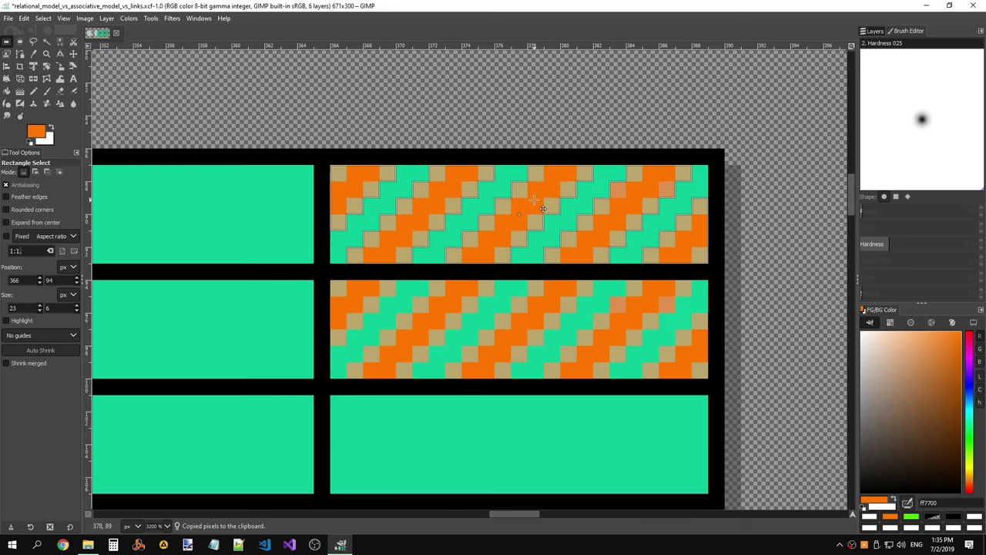
pyautogui.click(330, 161)
# - Paste the two striped cells onto the two cells below them
pyautogui.moveTo(334, 167); pyautogui.dragTo(708, 378)
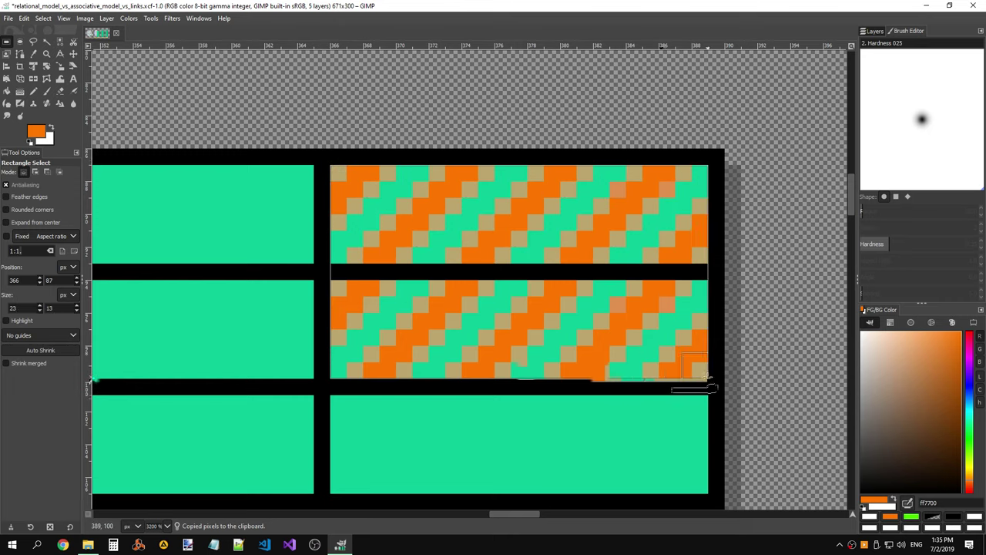
pyautogui.moveTo(562, 229); pyautogui.dragTo(544, 179)
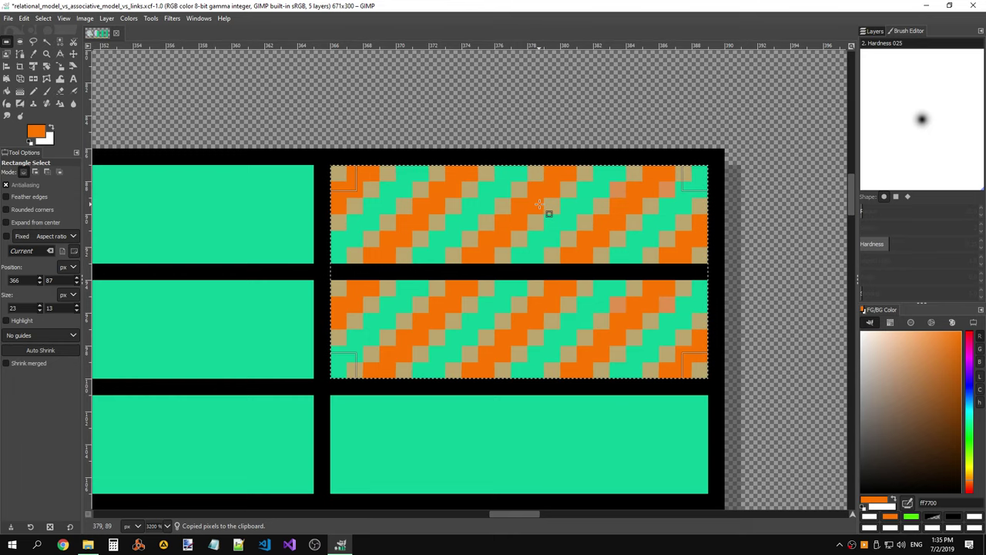
pyautogui.hotkey('ctrl', 'v')
pyautogui.moveTo(548, 212)
pyautogui.mouseDown()
pyautogui.moveTo(555, 430)
pyautogui.moveTo(549, 422)
pyautogui.mouseUp()
pyautogui.scroll(-3, 548, 422)
pyautogui.hotkey('ctrl', 'v')
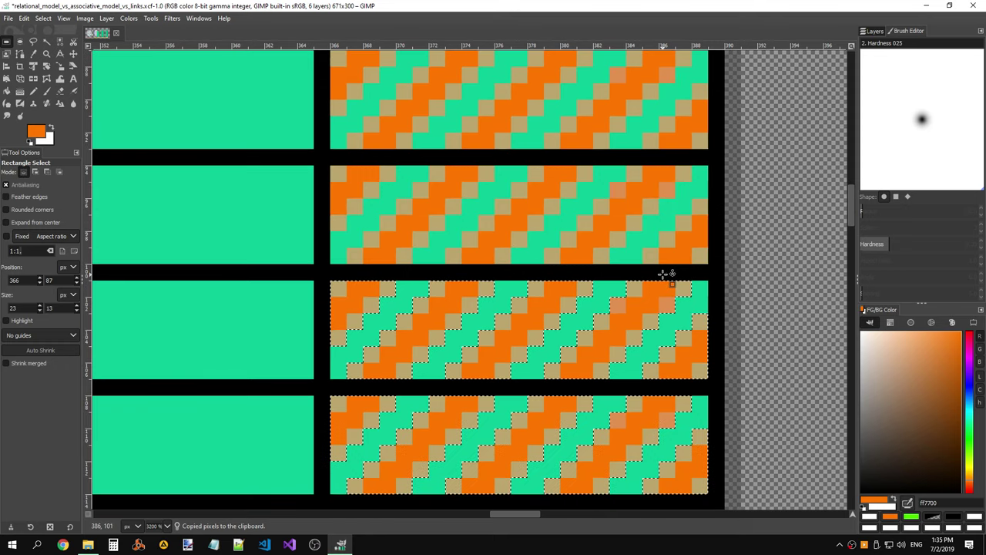
pyautogui.scroll(-1, 662, 274)
pyautogui.moveTo(424, 114); pyautogui.dragTo(698, 437)
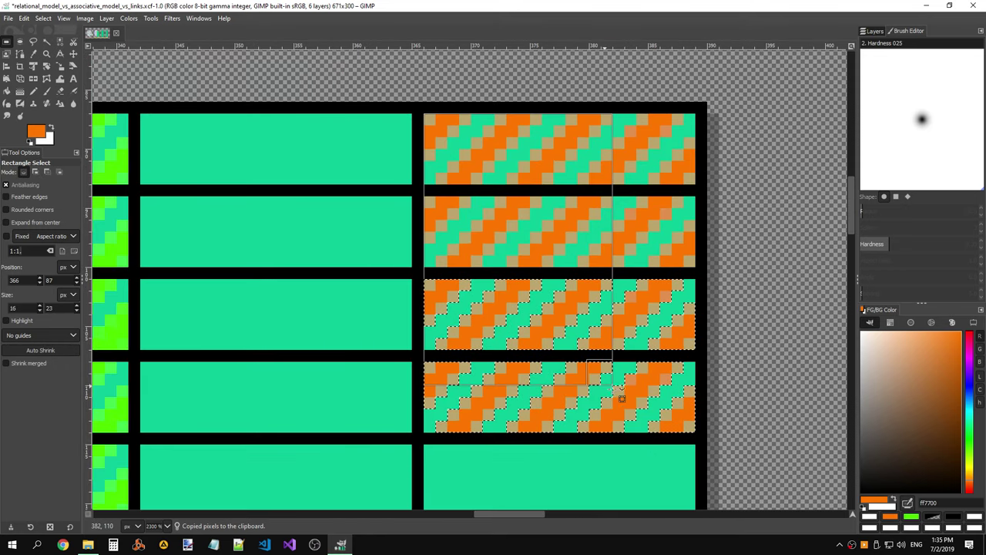
pyautogui.click(745, 420)
pyautogui.click(719, 314)
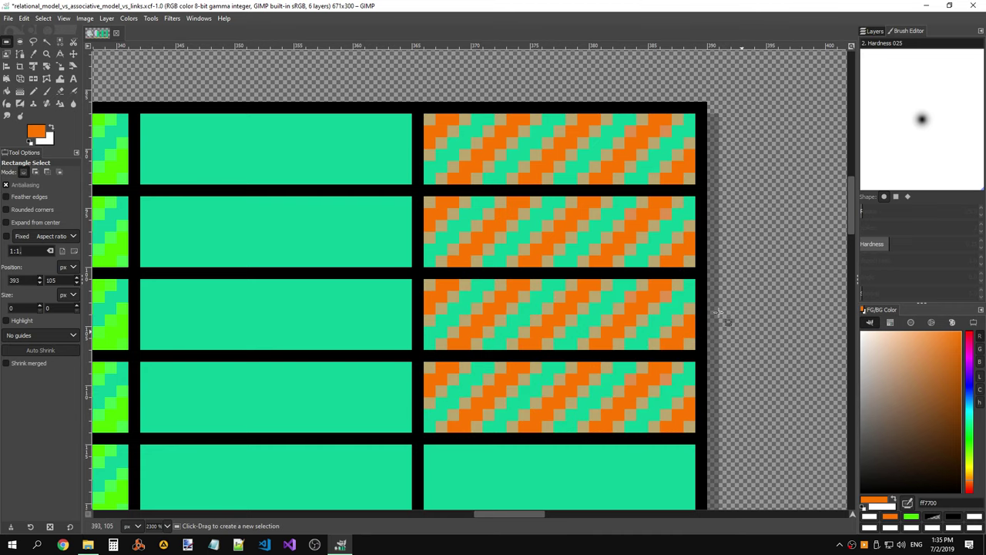
# - Copy all four striped cells and paste them further down the column
pyautogui.moveTo(424, 114); pyautogui.dragTo(697, 433)
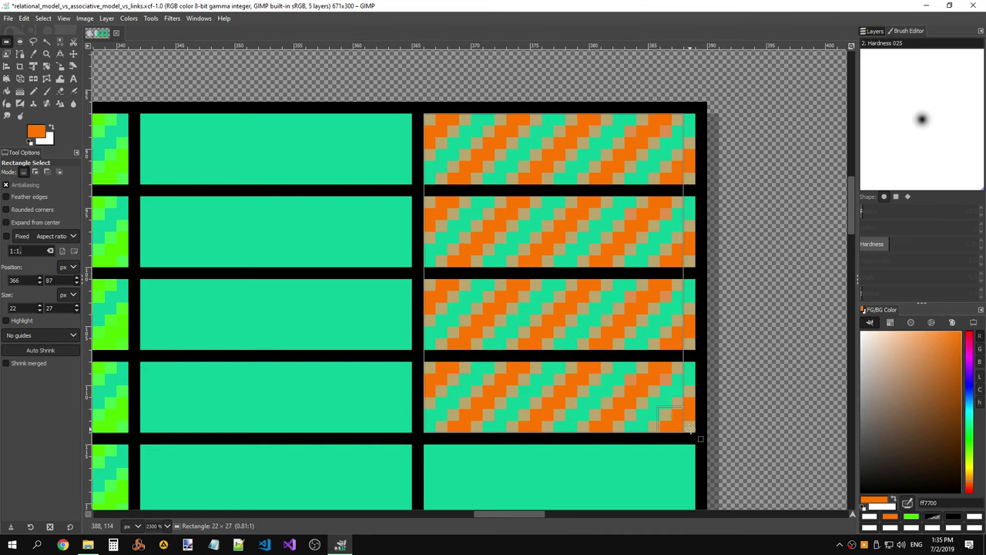
pyautogui.hotkey('ctrl', 'c')
pyautogui.hotkey('ctrl', 'v')
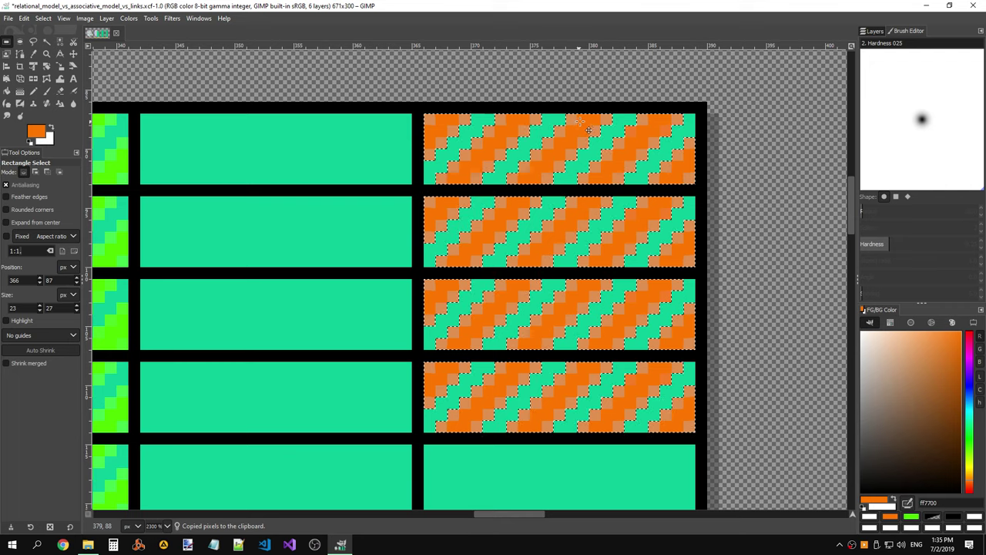
pyautogui.moveTo(557, 139)
pyautogui.mouseDown()
pyautogui.moveTo(583, 460)
pyautogui.moveTo(607, 453)
pyautogui.mouseUp()
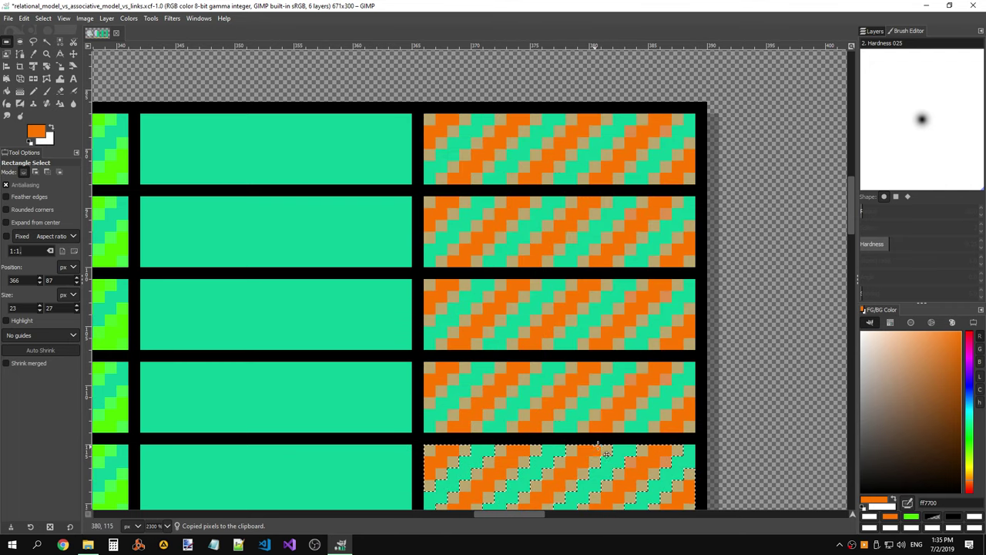
pyautogui.click(726, 409)
# - Select the orange-striped cells at the column top and take a screenshot with Print
pyautogui.scroll(-4, 740, 396)
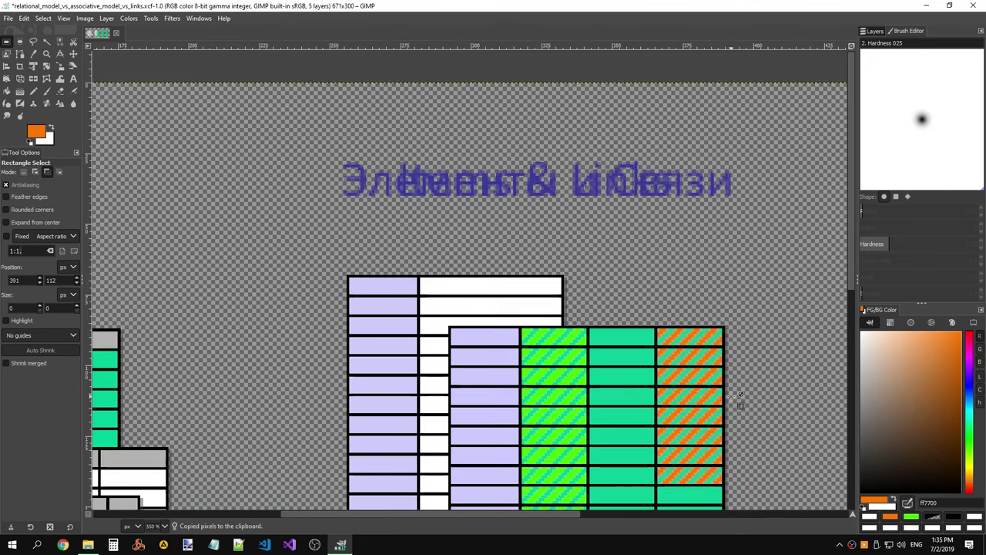
pyautogui.moveTo(590, 514); pyautogui.dragTo(670, 514)
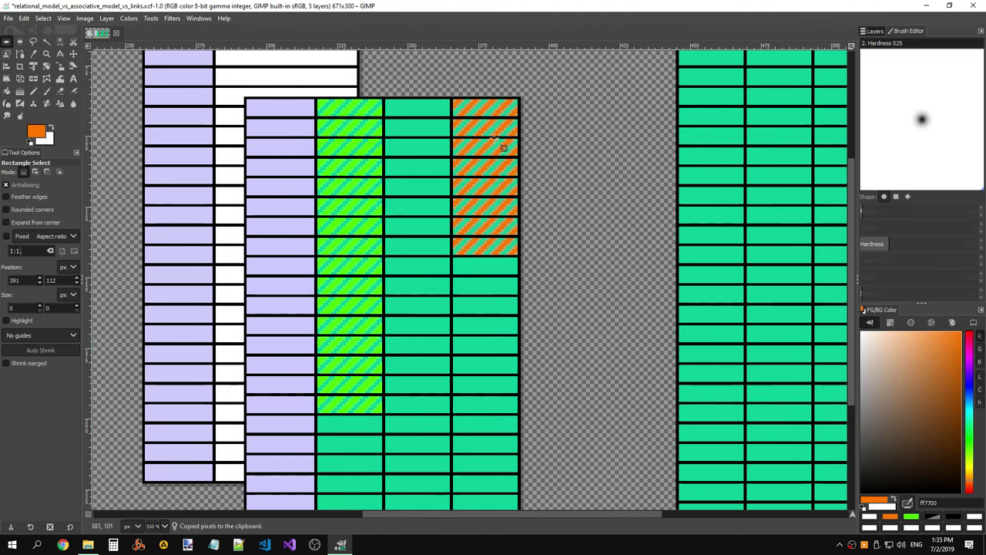
pyautogui.moveTo(454, 100); pyautogui.dragTo(519, 255)
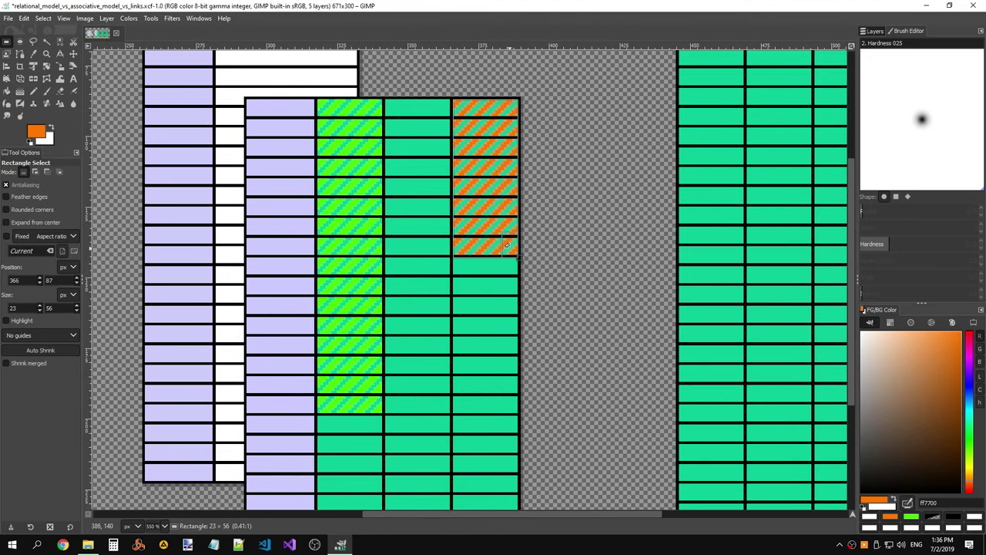
pyautogui.scroll(2, 458, 104)
pyautogui.scroll(2, 456, 100)
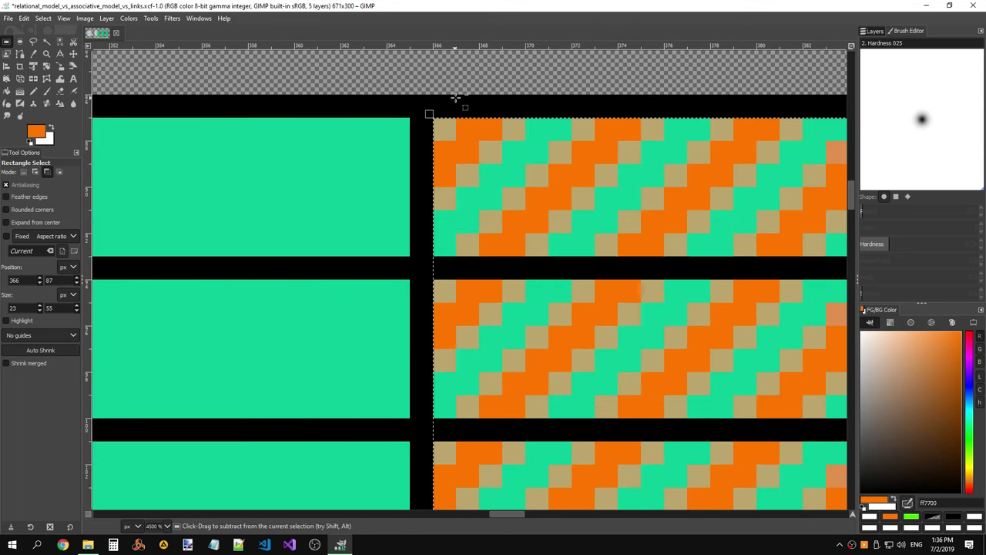
pyautogui.scroll(-3, 459, 102)
pyautogui.scroll(-1, 477, 116)
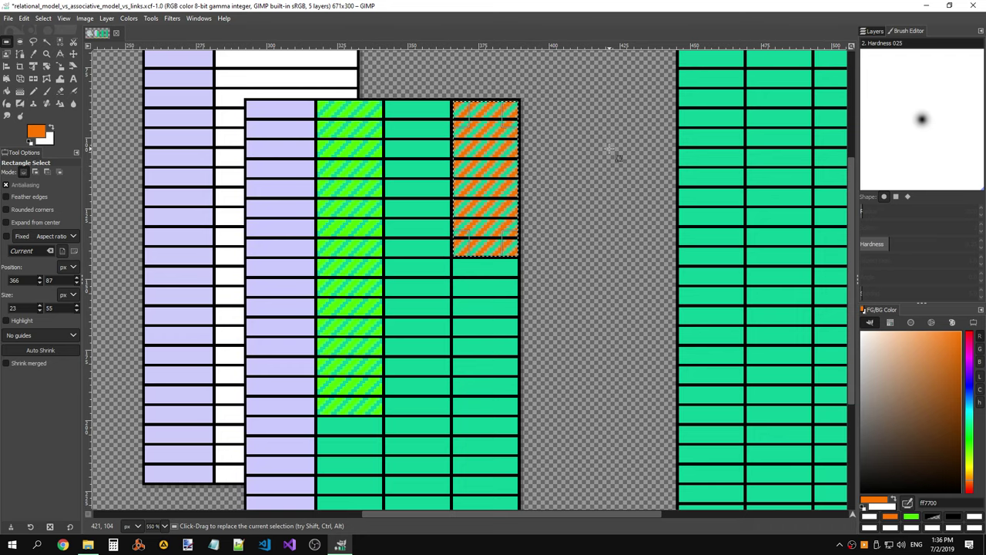
pyautogui.press('Print')
# - Zoom into the screenshot and draw a red arrow at the striped column's top-left corner
pyautogui.scroll(2, 290, 202)
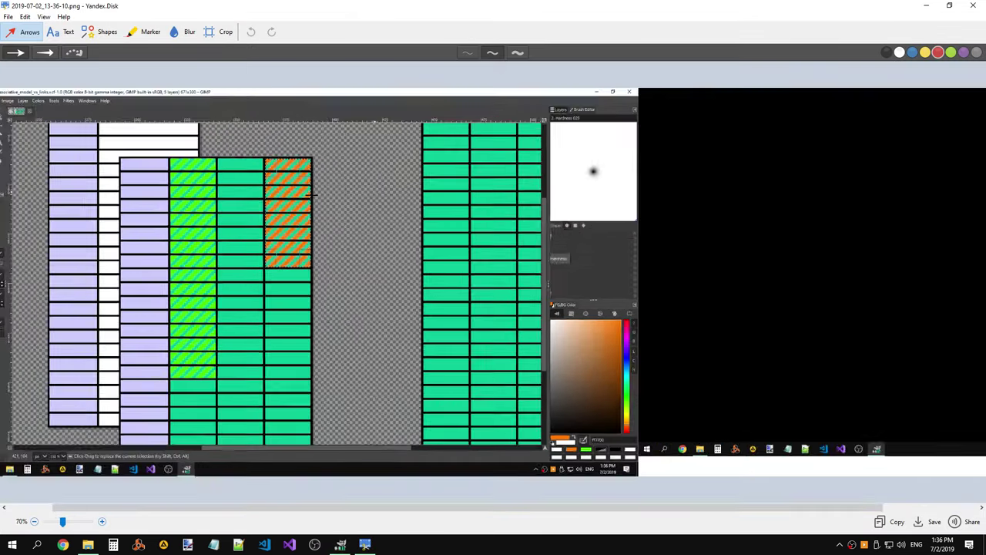
pyautogui.scroll(2, 270, 154)
pyautogui.scroll(1, 238, 120)
pyautogui.scroll(1, 278, 128)
pyautogui.scroll(1, 278, 128)
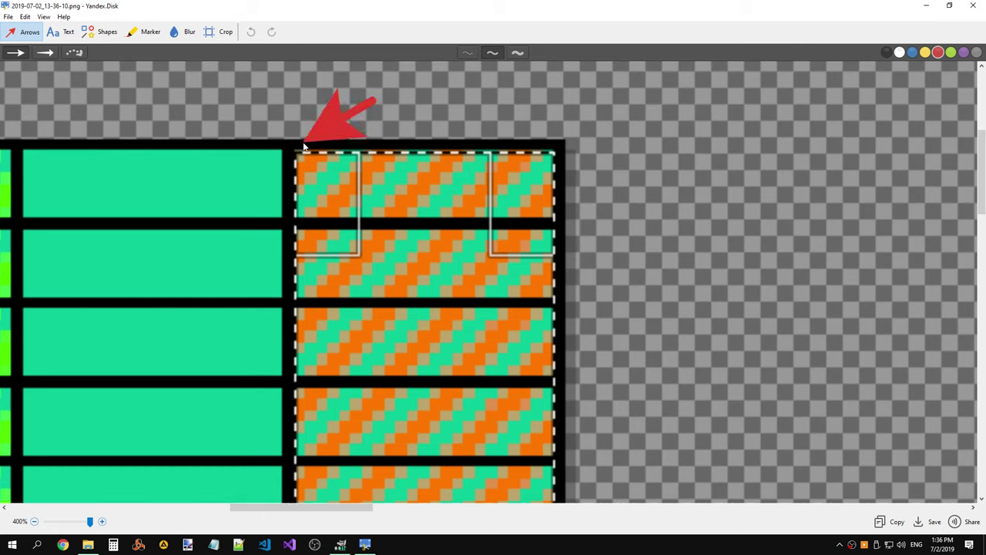
pyautogui.moveTo(375, 99); pyautogui.dragTo(392, 75)
pyautogui.hotkey('ctrl', 'z')
pyautogui.hotkey('ctrl', 'z')
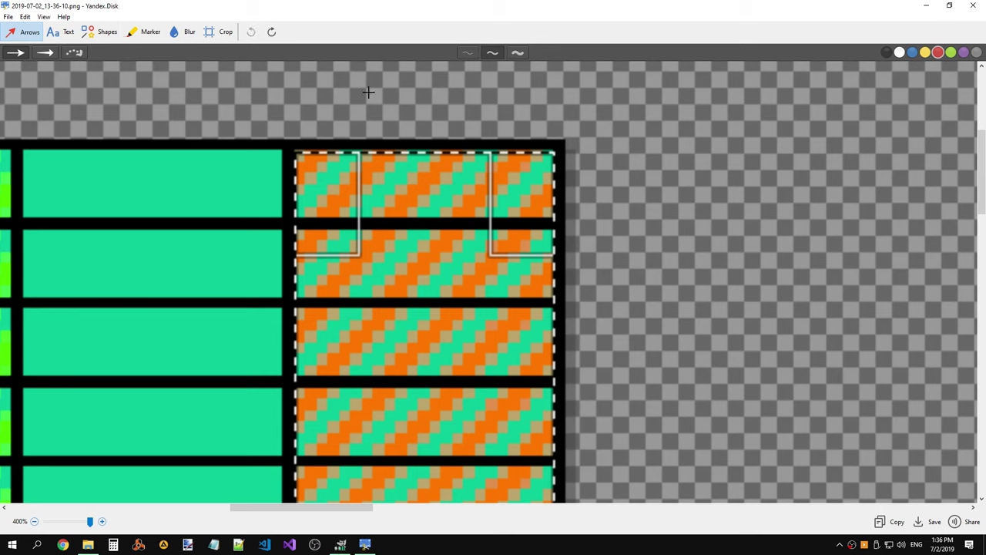
pyautogui.moveTo(317, 99); pyautogui.dragTo(300, 148)
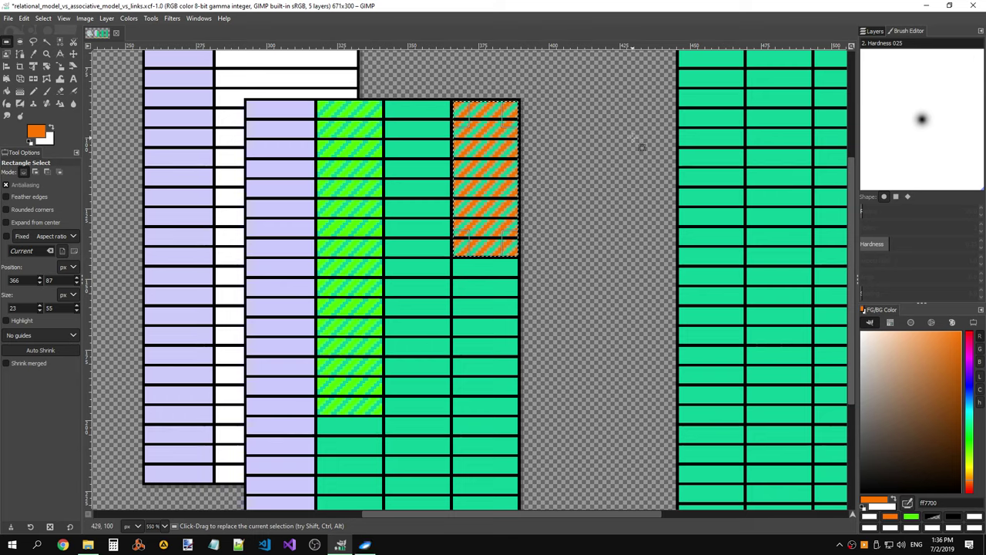
pyautogui.moveTo(366, 544)
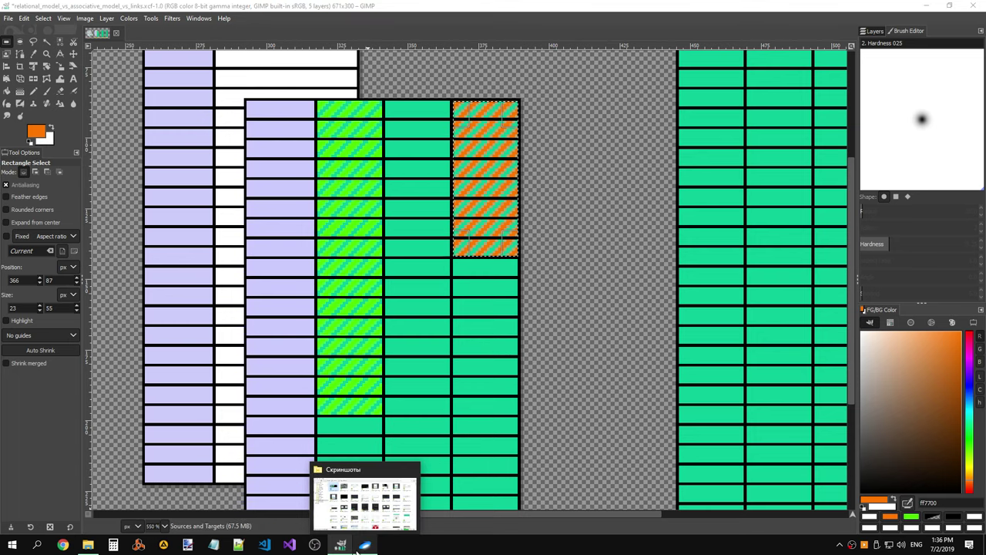
# - Return from the Скриншоты folder window to the GIMP image and clear the selection
pyautogui.click(356, 549)
pyautogui.click(774, 156)
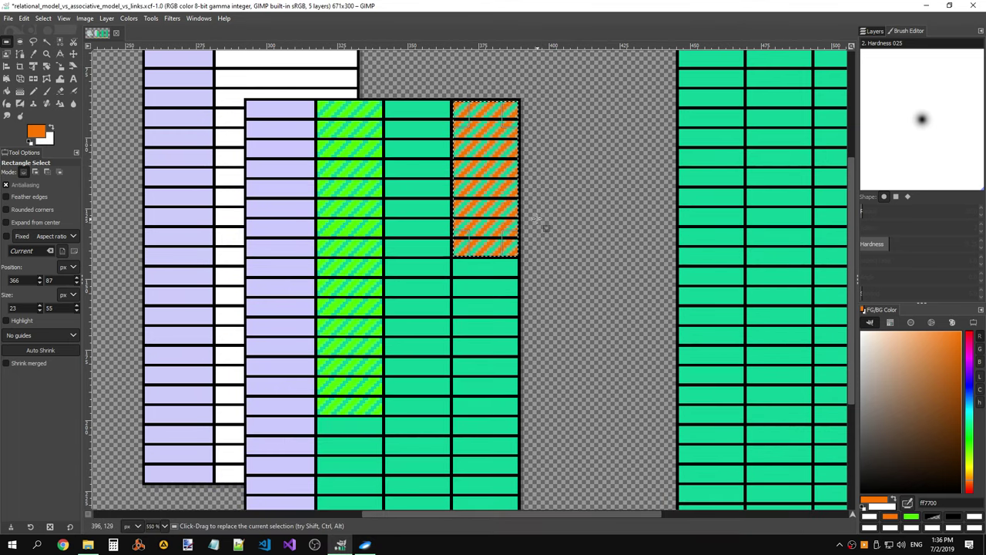
pyautogui.moveTo(494, 264); pyautogui.dragTo(485, 354)
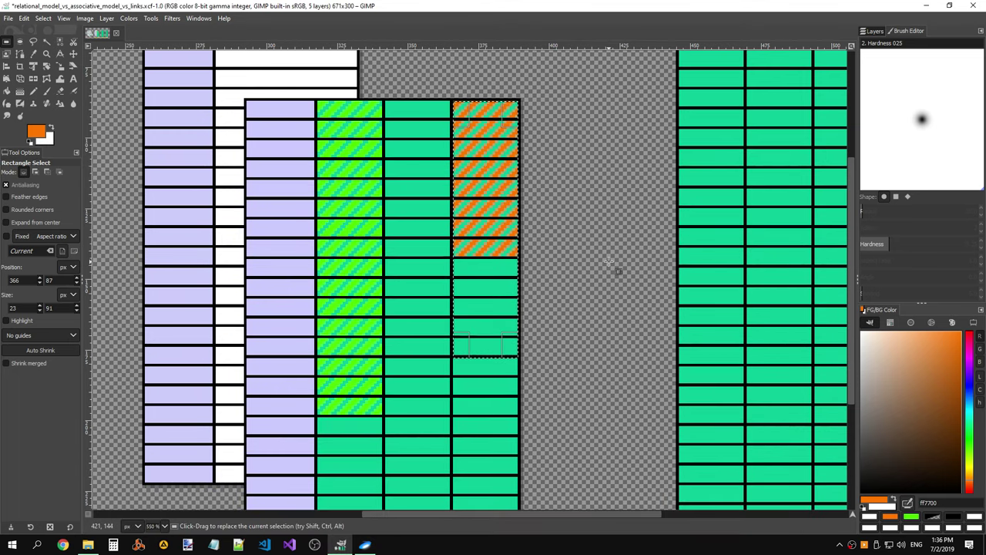
pyautogui.hotkey('ctrl', 'shift', 'a')
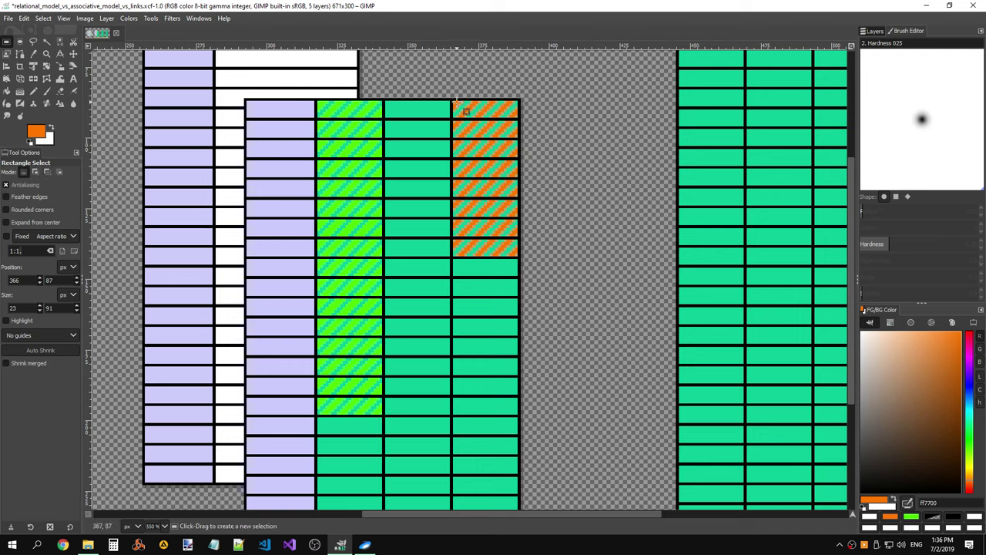
# - Copy the top orange-striped cells and paste them below the existing orange stripes
pyautogui.moveTo(456, 101); pyautogui.dragTo(523, 245)
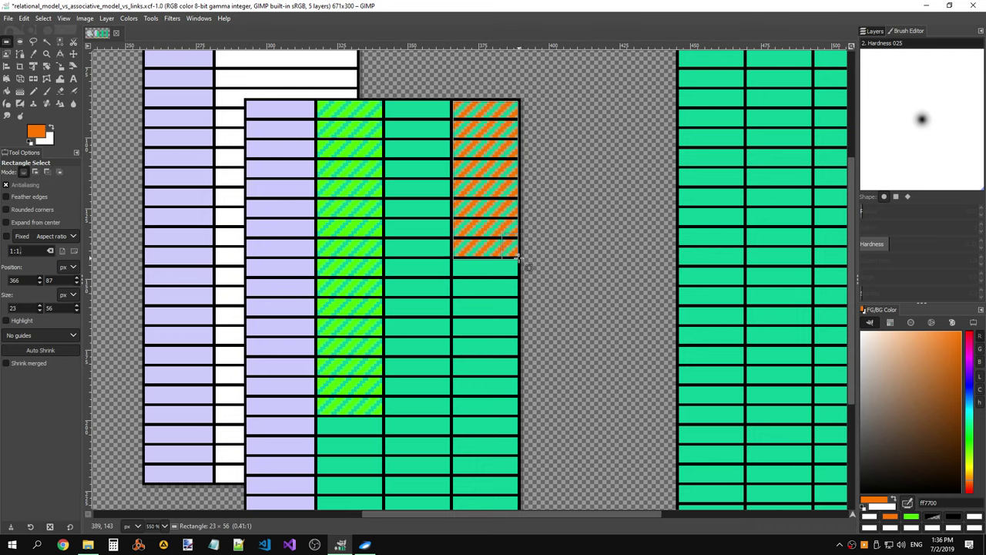
pyautogui.hotkey('ctrl', 'c')
pyautogui.hotkey('ctrl', 'v')
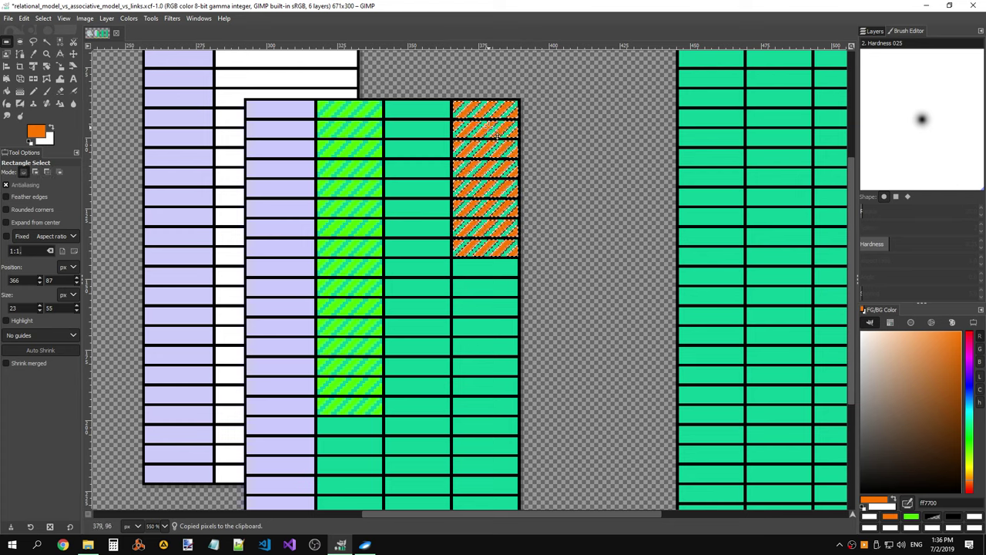
pyautogui.moveTo(497, 132); pyautogui.dragTo(501, 291)
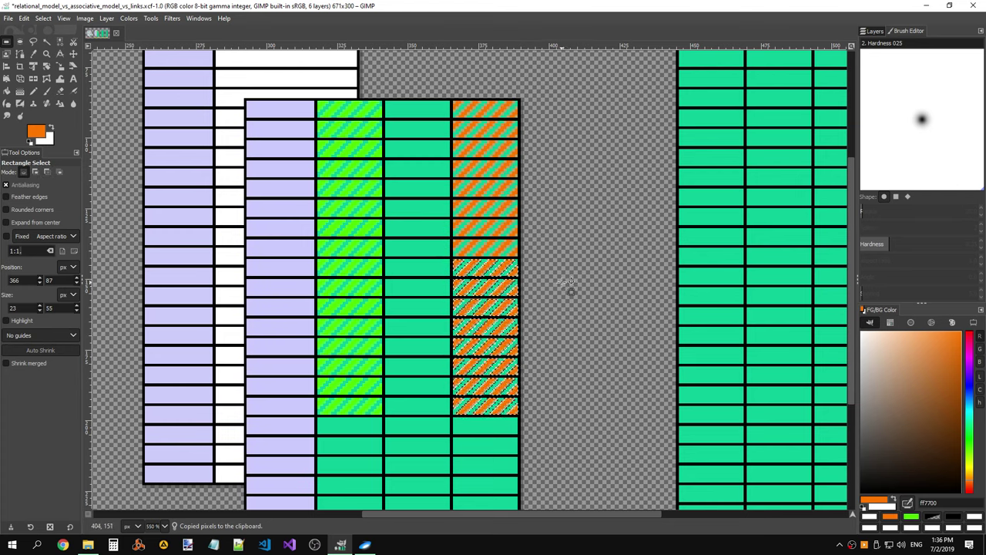
pyautogui.click(566, 243)
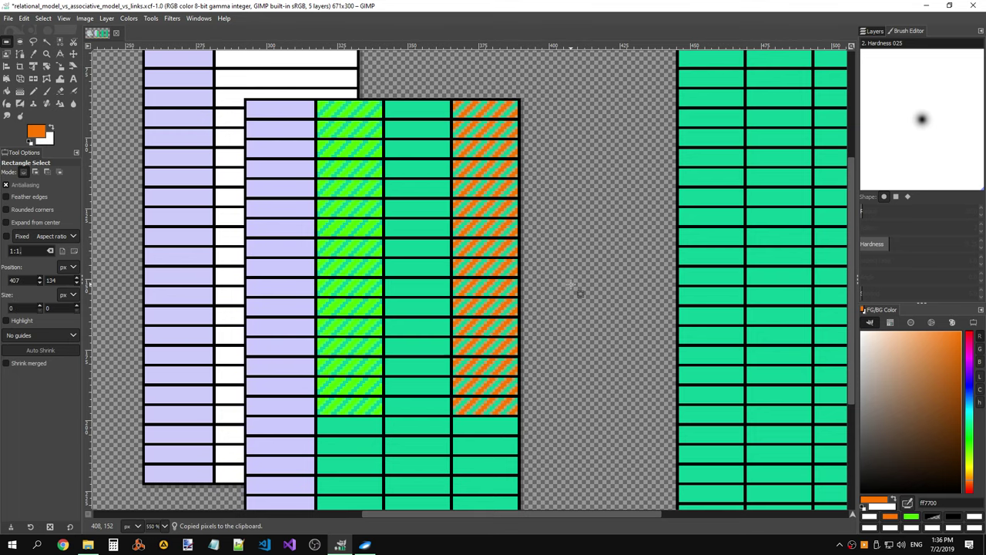
pyautogui.scroll(-5, 584, 159)
# - Copy the green-striped cells and paste them down to the column's bottom
pyautogui.scroll(3, 460, 138)
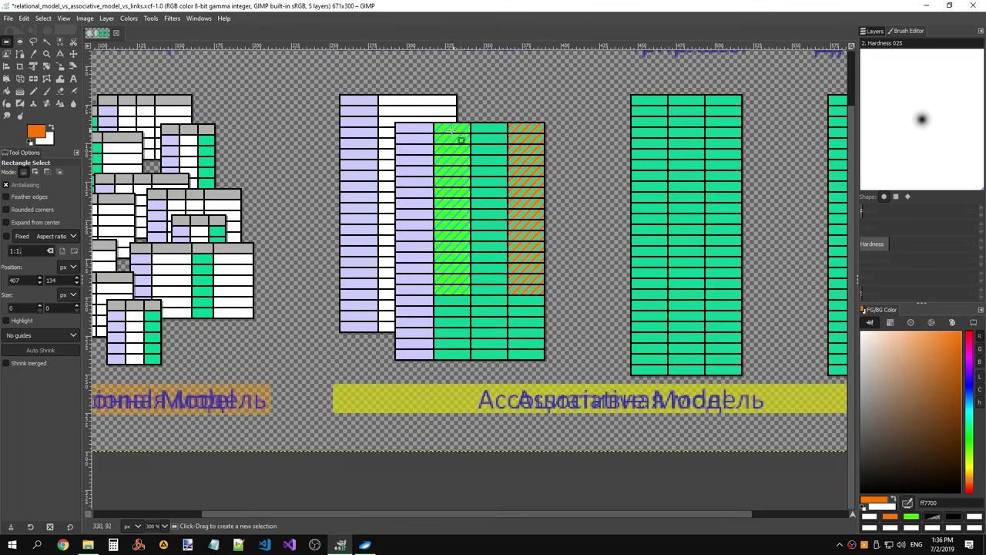
pyautogui.moveTo(478, 248); pyautogui.dragTo(466, 304)
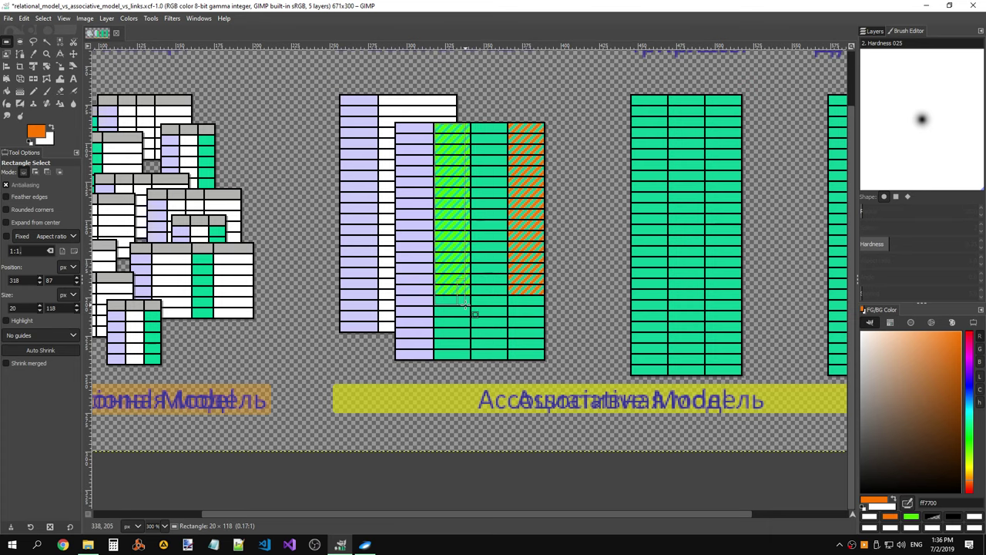
pyautogui.hotkey('ctrl', 'c')
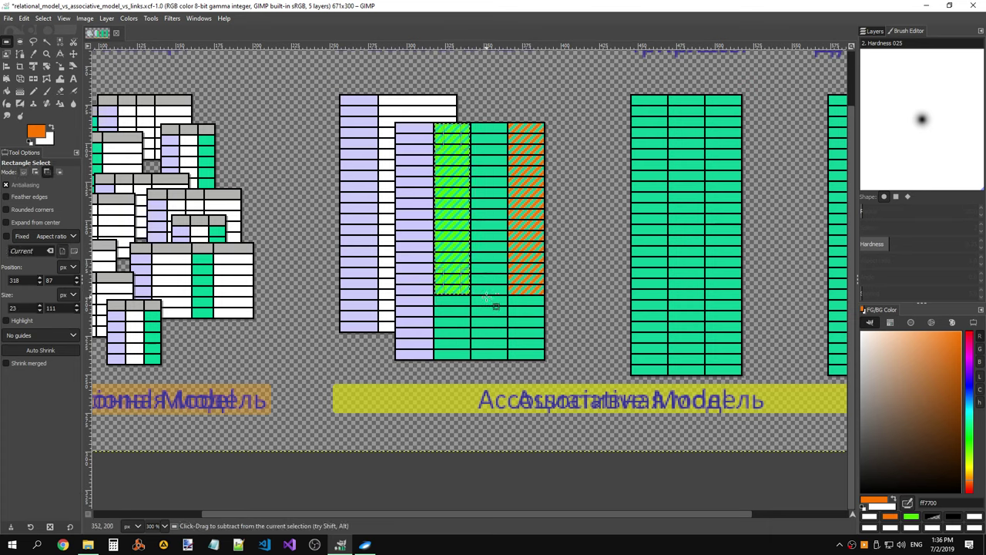
pyautogui.hotkey('ctrl', 'v')
pyautogui.moveTo(463, 230); pyautogui.dragTo(463, 295)
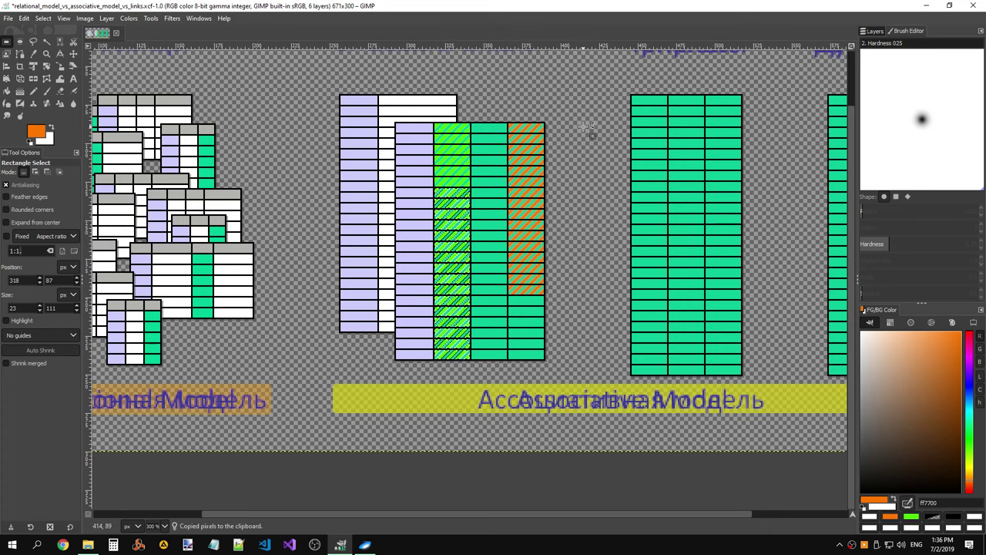
# - Place green stripes down the first columns of the next and rightmost tables
pyautogui.moveTo(468, 231); pyautogui.dragTo(667, 141)
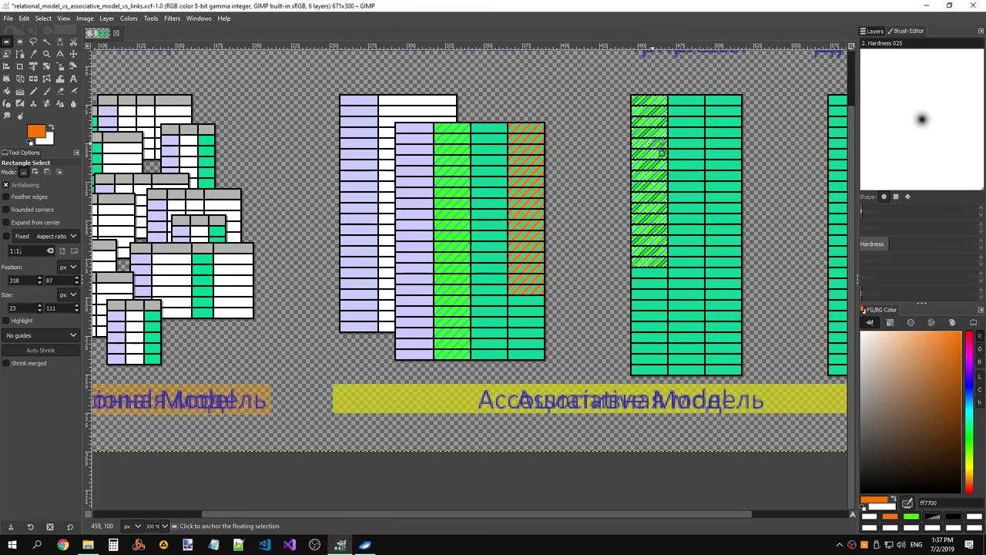
pyautogui.moveTo(660, 143); pyautogui.dragTo(659, 271)
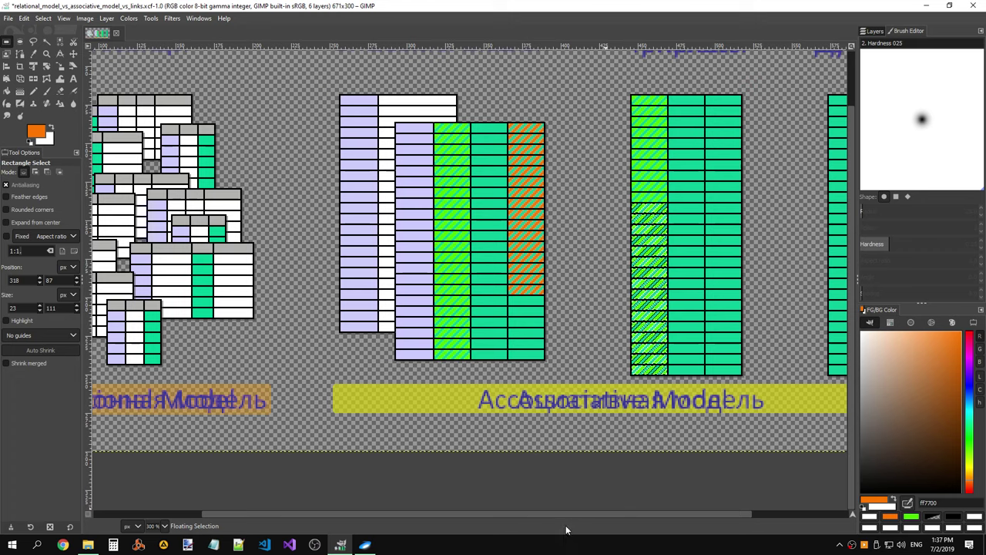
pyautogui.moveTo(567, 515); pyautogui.dragTo(677, 515)
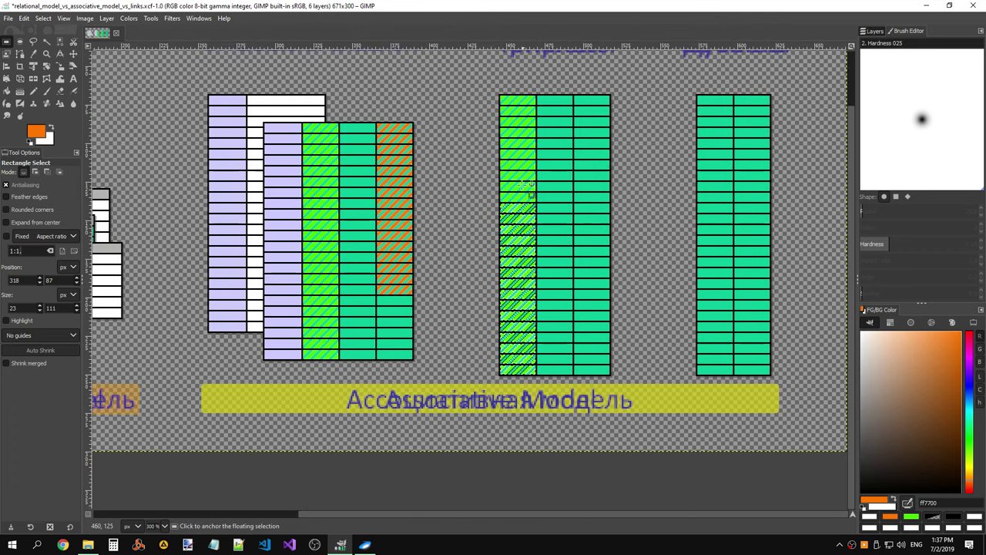
pyautogui.moveTo(527, 223); pyautogui.dragTo(736, 117)
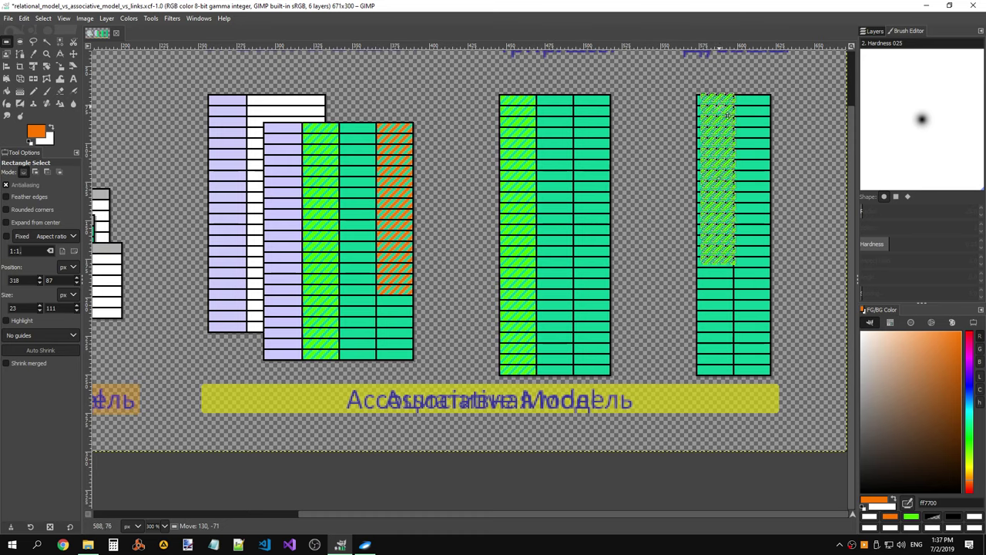
pyautogui.moveTo(736, 118); pyautogui.dragTo(724, 118)
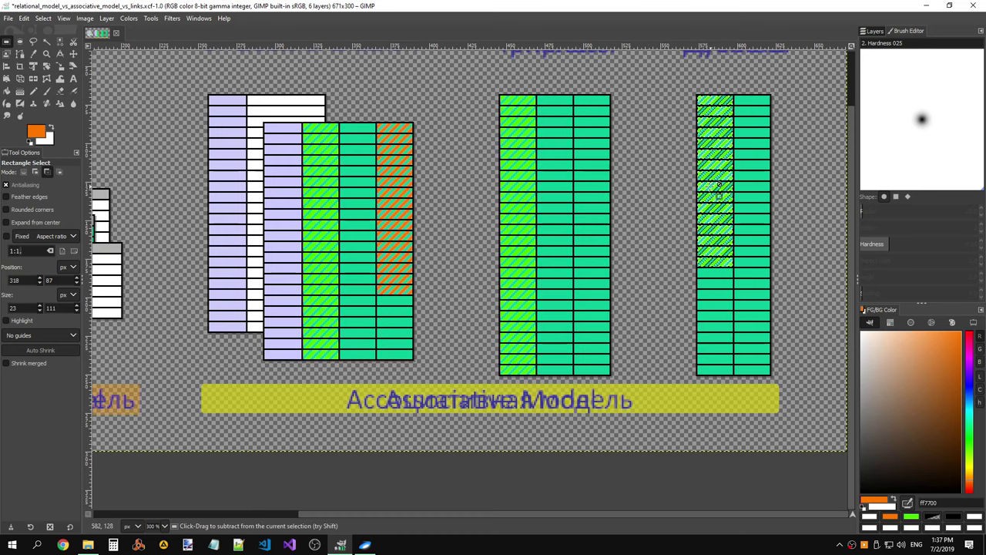
pyautogui.click(717, 185)
pyautogui.moveTo(717, 190); pyautogui.dragTo(704, 332)
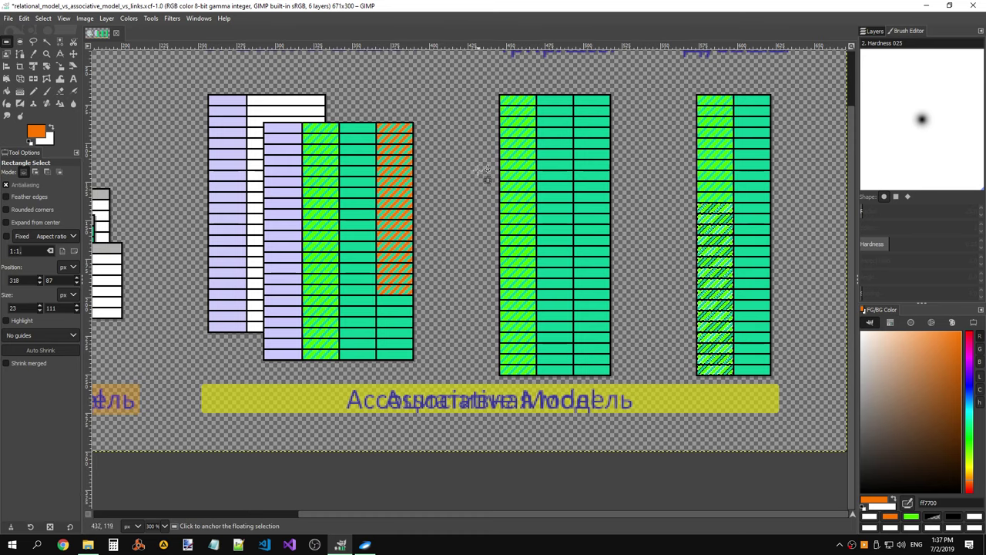
pyautogui.click(431, 148)
pyautogui.moveTo(379, 124); pyautogui.dragTo(383, 142)
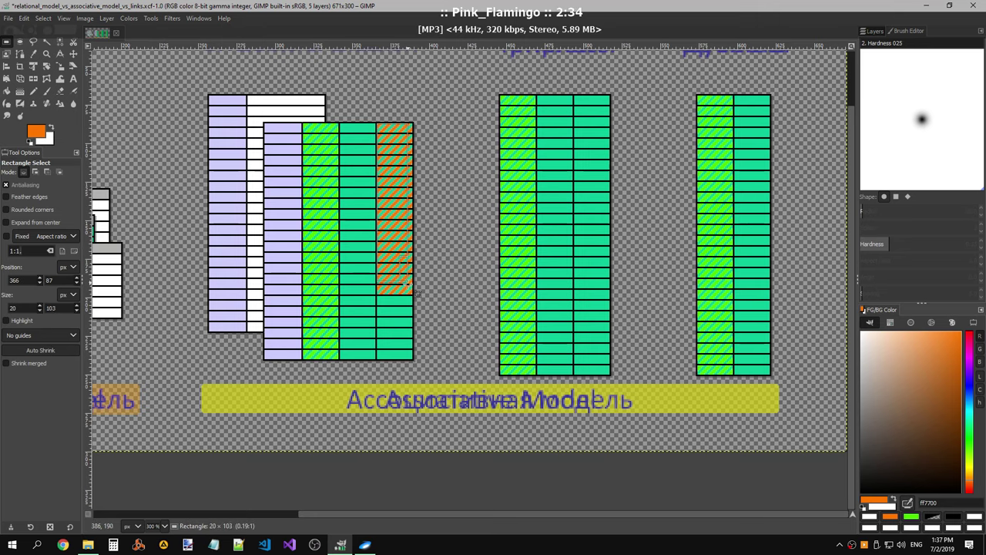
# - Copy the orange stripes and paste them down to the last column's bottom
pyautogui.moveTo(421, 304); pyautogui.dragTo(422, 304)
pyautogui.hotkey('ctrl', 'c')
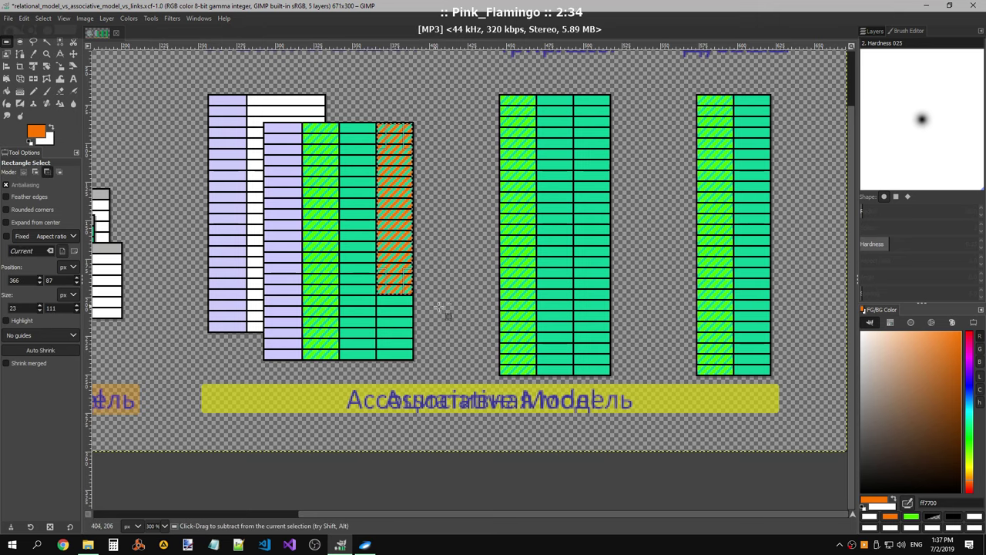
pyautogui.hotkey('ctrl', 'v')
pyautogui.moveTo(413, 244); pyautogui.dragTo(413, 310)
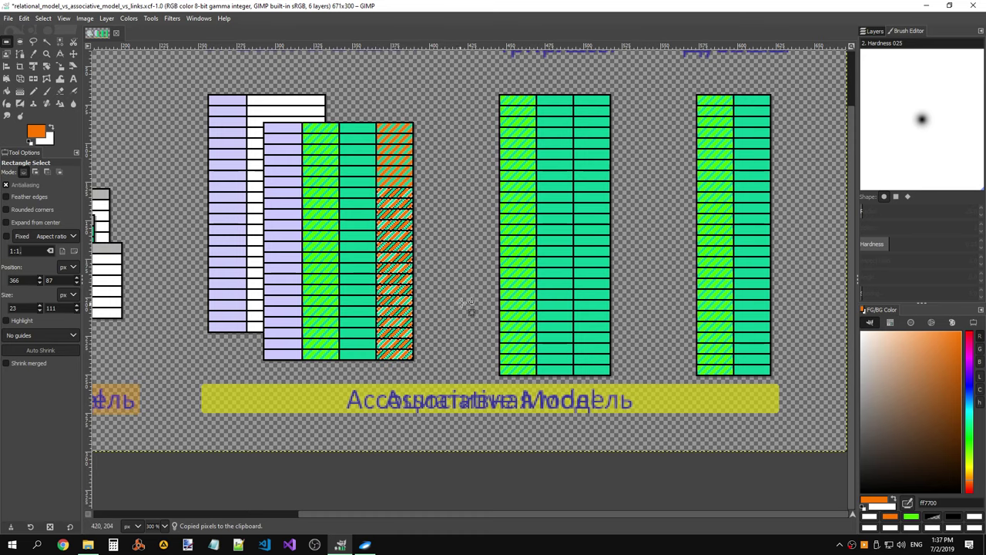
pyautogui.click(529, 266)
# - Paste orange stripes down the middle and rightmost tables' last columns, then zoom to 100%
pyautogui.hotkey('ctrl', 'v')
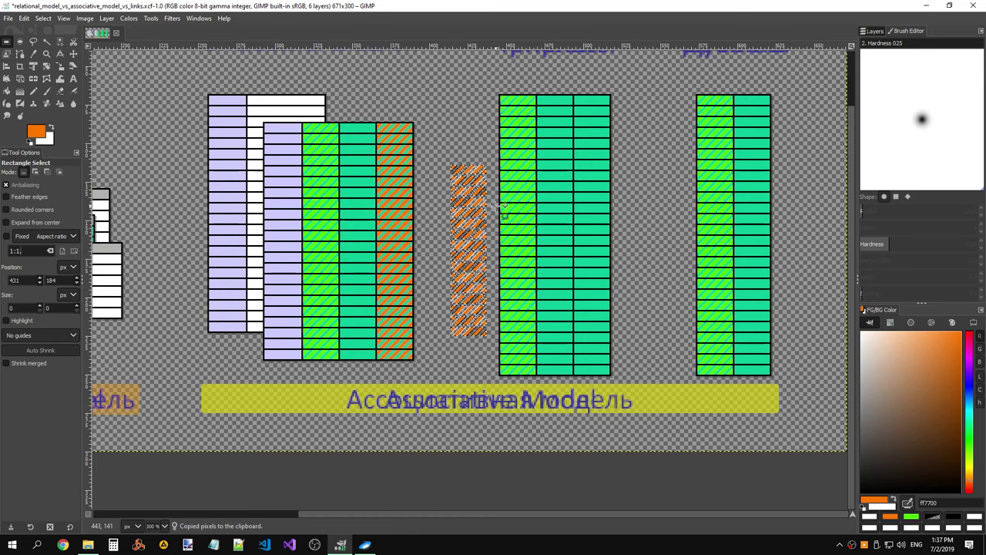
pyautogui.moveTo(479, 220); pyautogui.dragTo(603, 149)
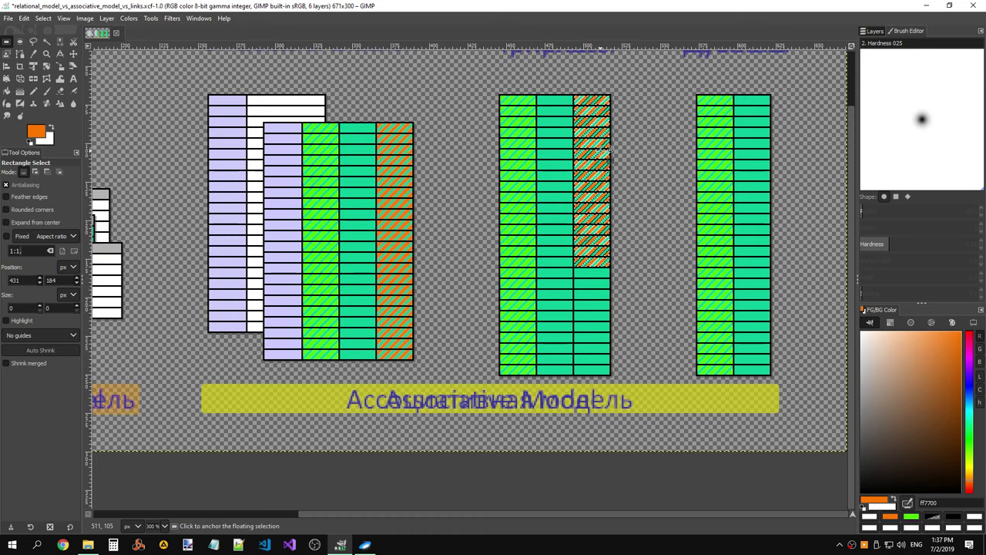
pyautogui.moveTo(608, 163); pyautogui.dragTo(608, 272)
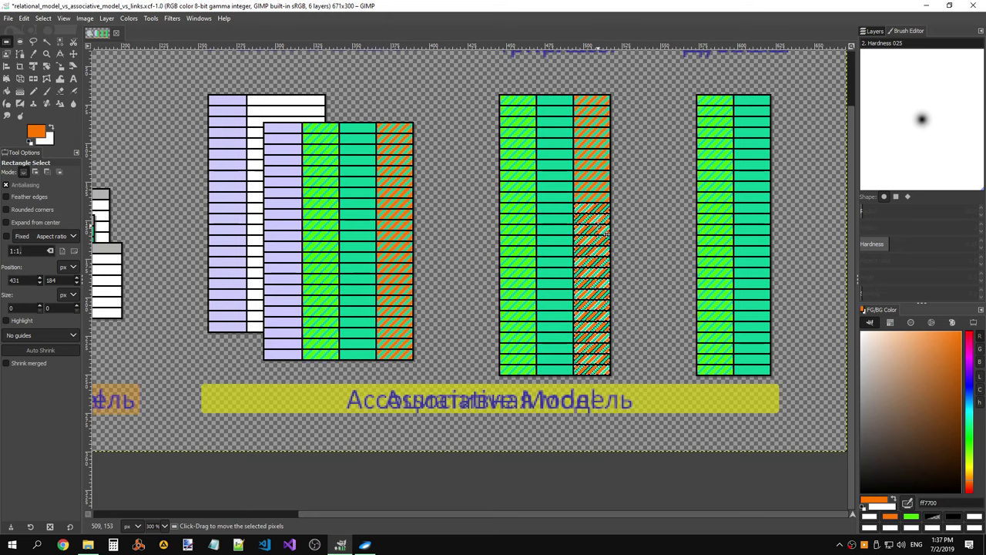
pyautogui.moveTo(615, 233); pyautogui.dragTo(778, 127)
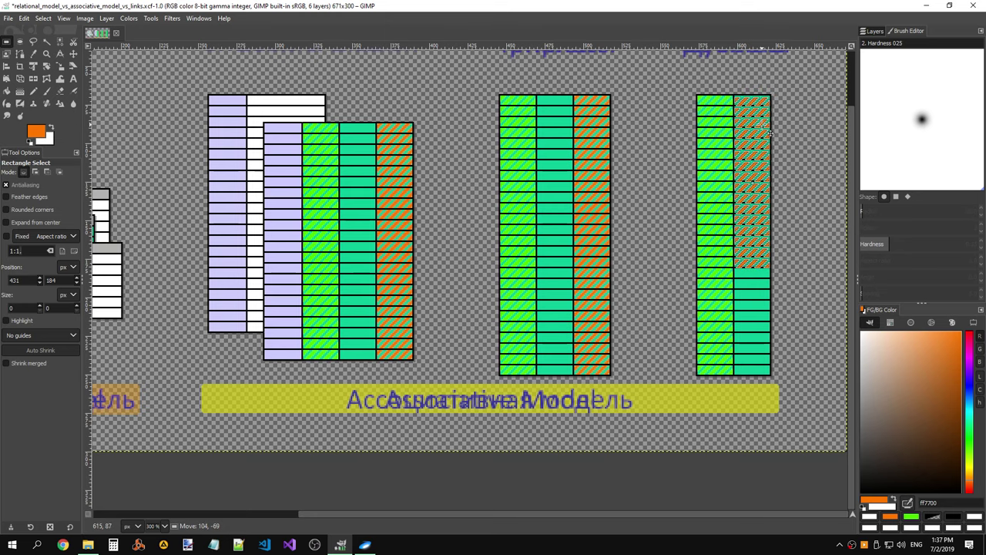
pyautogui.moveTo(758, 164); pyautogui.dragTo(767, 284)
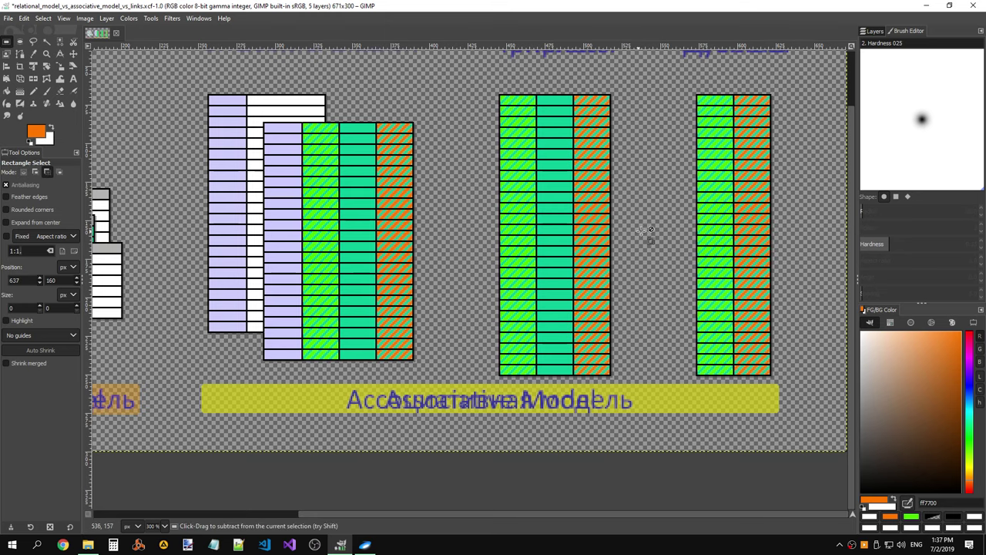
pyautogui.click(164, 526)
pyautogui.click(160, 476)
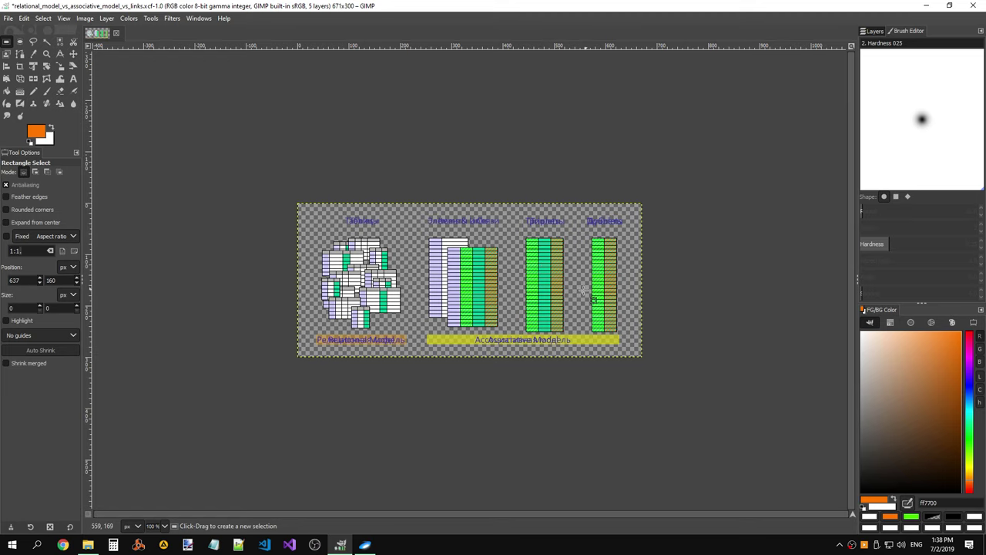
# - Zoom around the tables, then select and deselect the bottom green hatched cell
pyautogui.scroll(-1, 593, 299)
pyautogui.scroll(3, 478, 269)
pyautogui.scroll(-3, 477, 269)
pyautogui.scroll(-1, 474, 265)
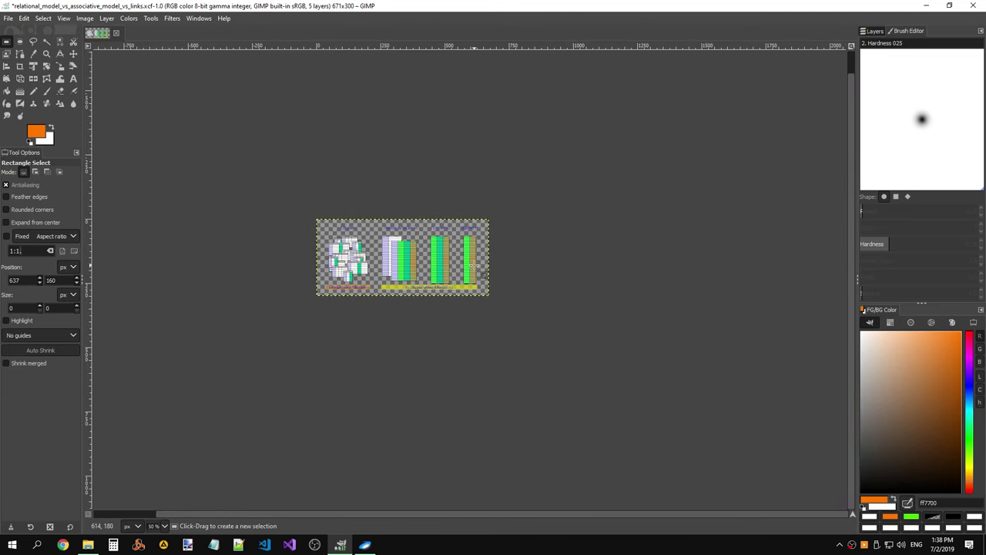
pyautogui.scroll(4, 462, 265)
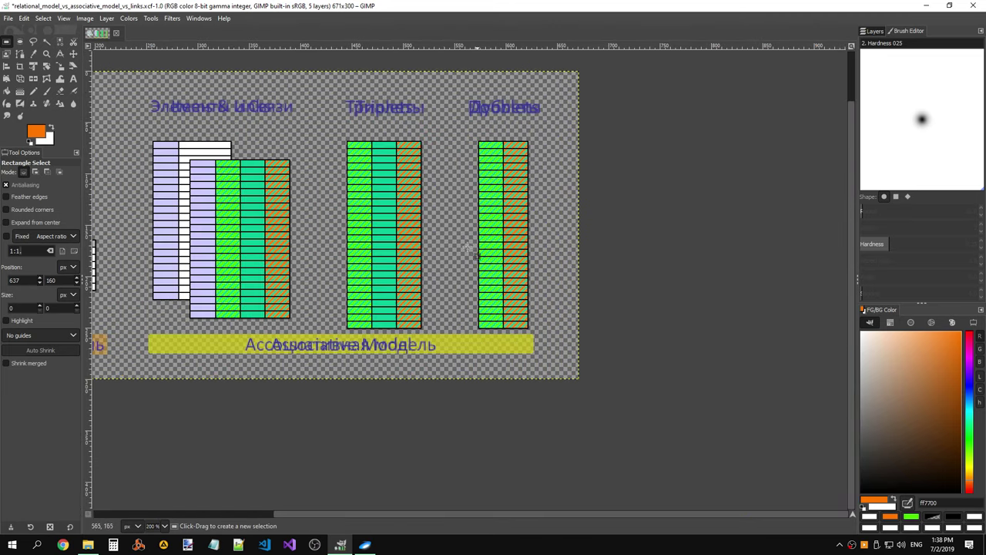
pyautogui.press('ctrl')
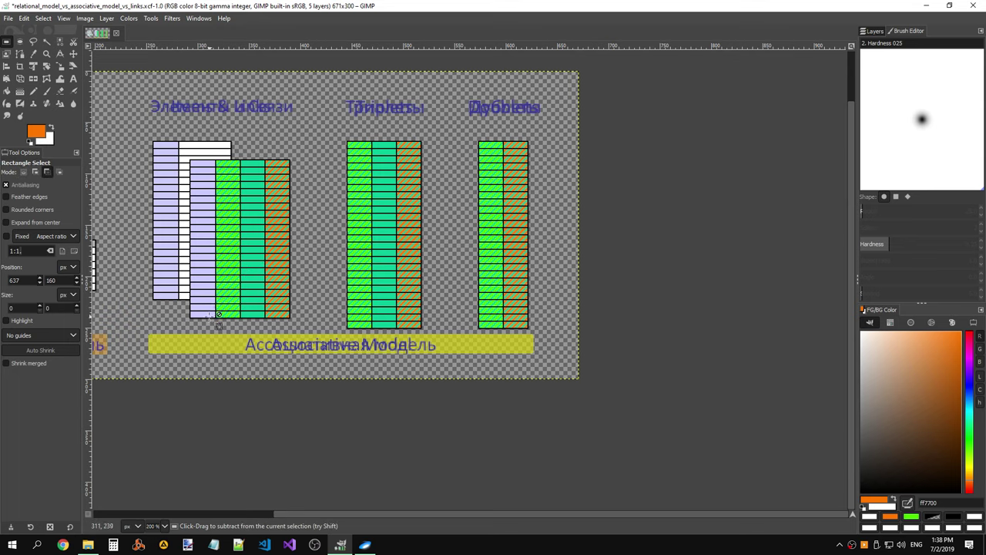
pyautogui.scroll(4, 439, 195)
pyautogui.scroll(2, 254, 312)
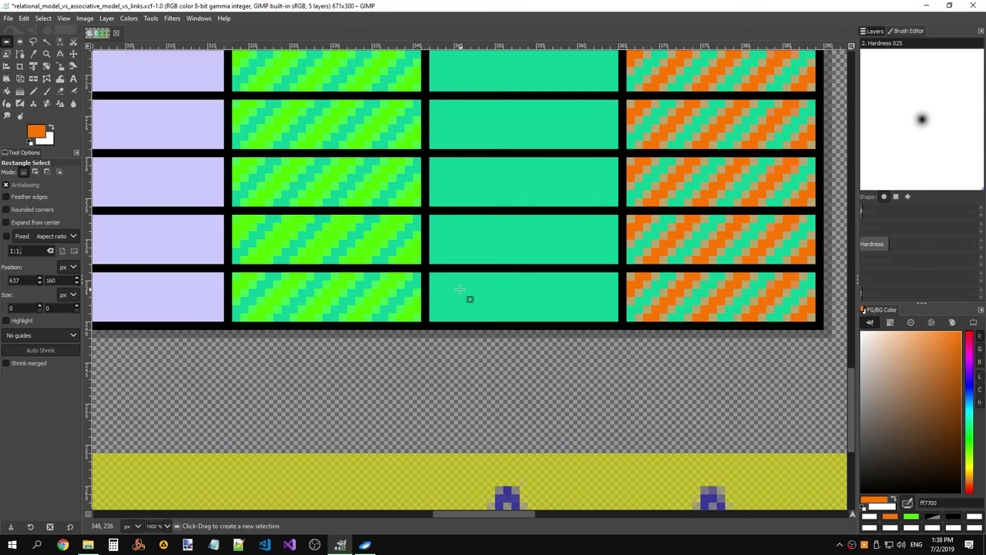
pyautogui.scroll(2, 454, 308)
pyautogui.scroll(2, 432, 320)
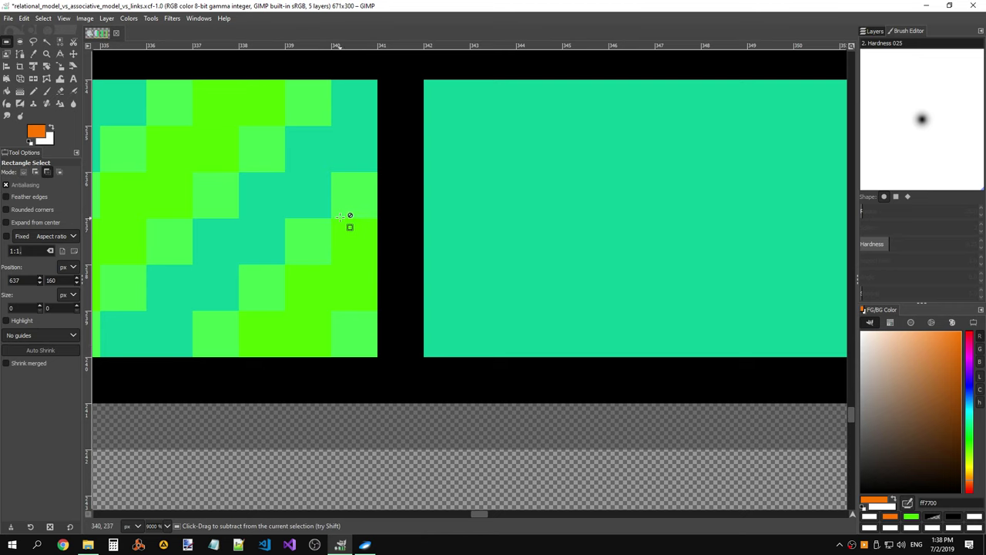
pyautogui.scroll(-4, 348, 213)
pyautogui.scroll(-2, 351, 210)
pyautogui.scroll(4, 391, 209)
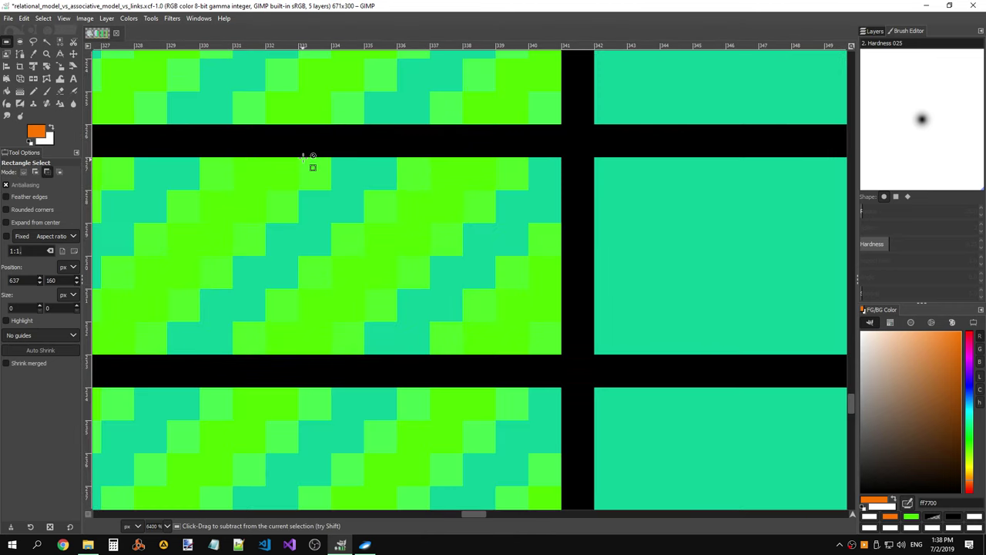
pyautogui.scroll(-2, 507, 250)
pyautogui.scroll(-1, 452, 249)
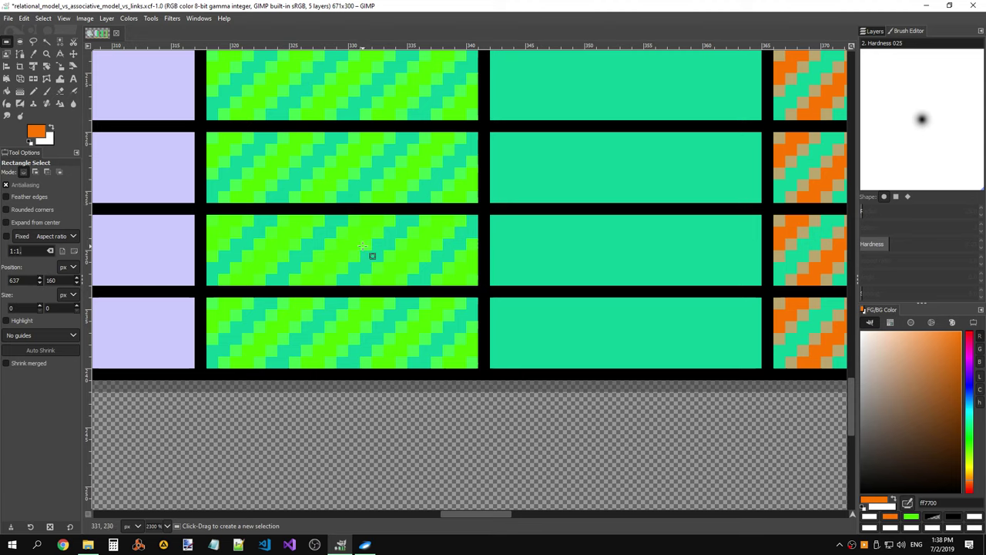
pyautogui.scroll(2, 328, 258)
pyautogui.scroll(-1, 344, 260)
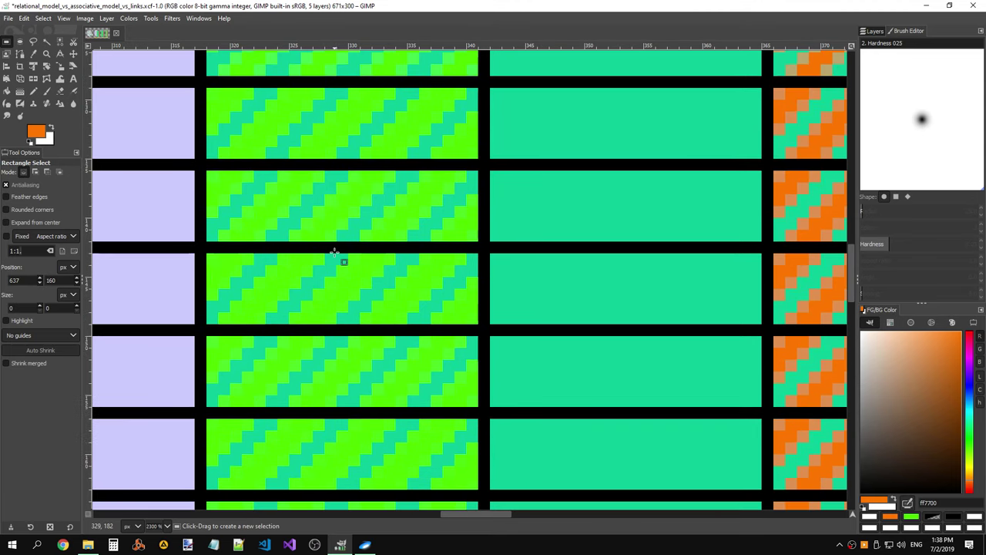
pyautogui.scroll(-5, 355, 254)
pyautogui.scroll(-4, 369, 246)
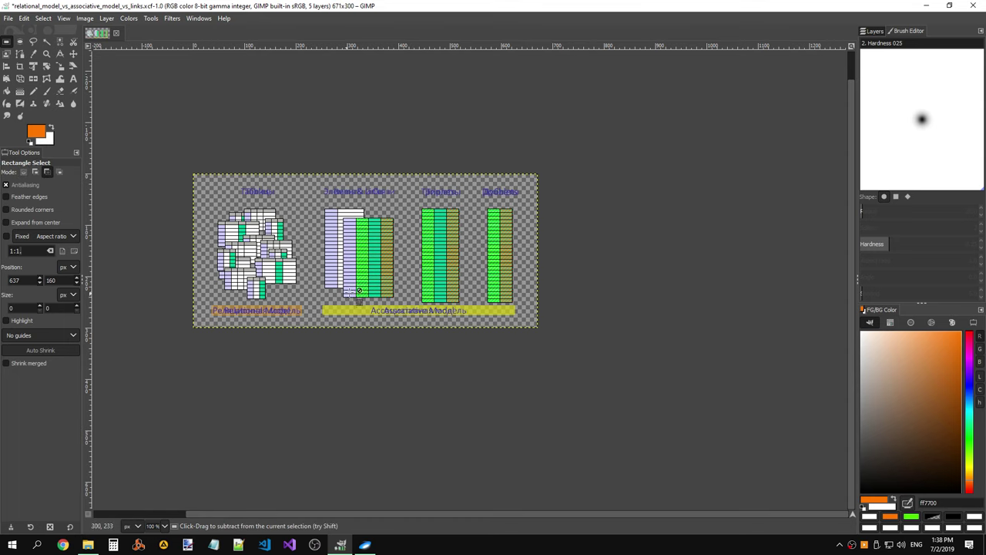
pyautogui.scroll(4, 408, 299)
pyautogui.scroll(5, 371, 304)
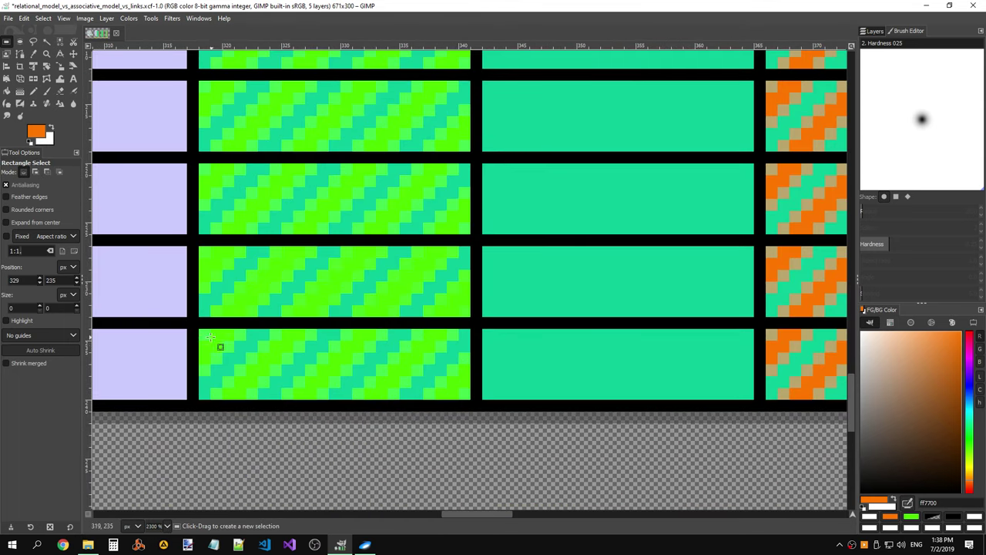
pyautogui.moveTo(199, 330); pyautogui.dragTo(460, 393)
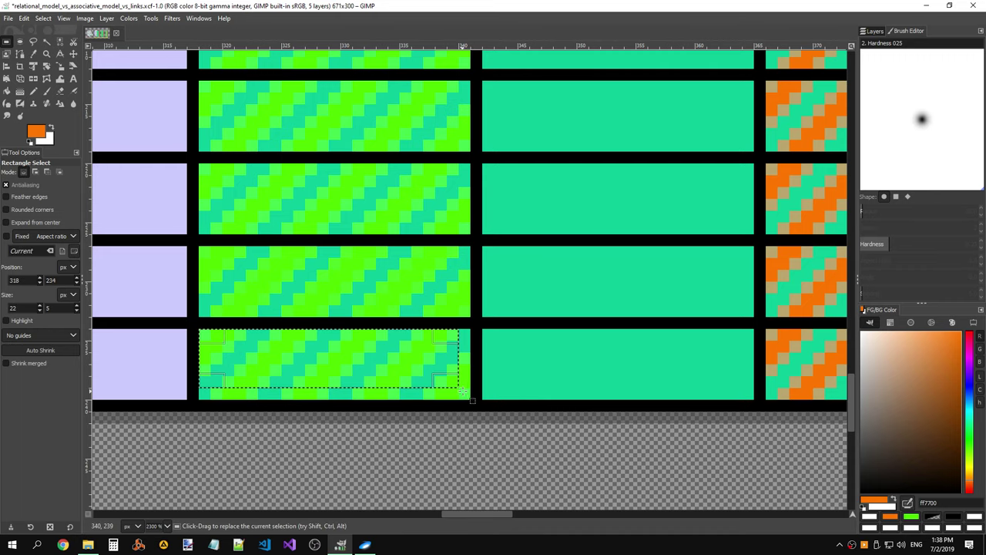
pyautogui.click(482, 284)
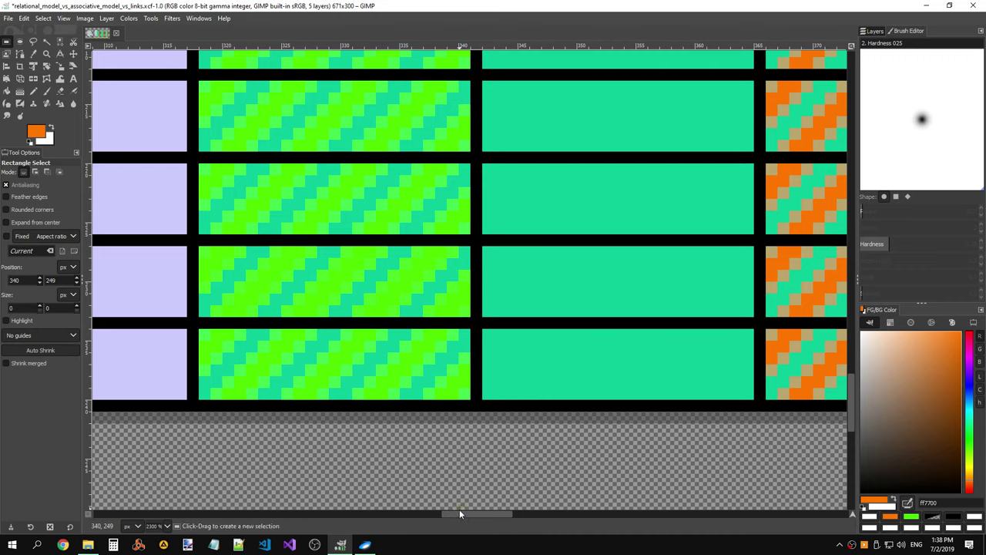
# - Set the image view to 100% zoom
pyautogui.scroll(-5, 540, 381)
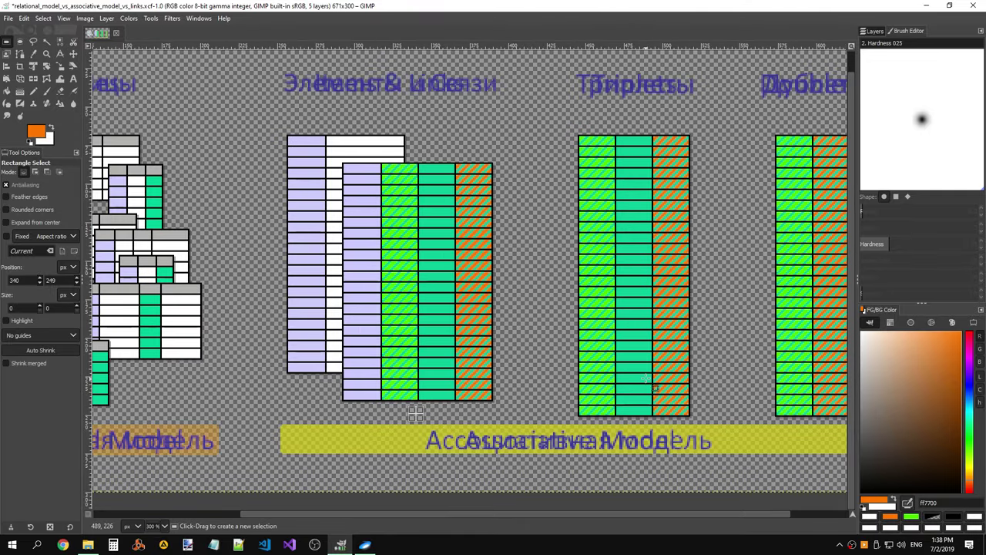
pyautogui.scroll(-3, 639, 385)
pyautogui.scroll(-3, 639, 386)
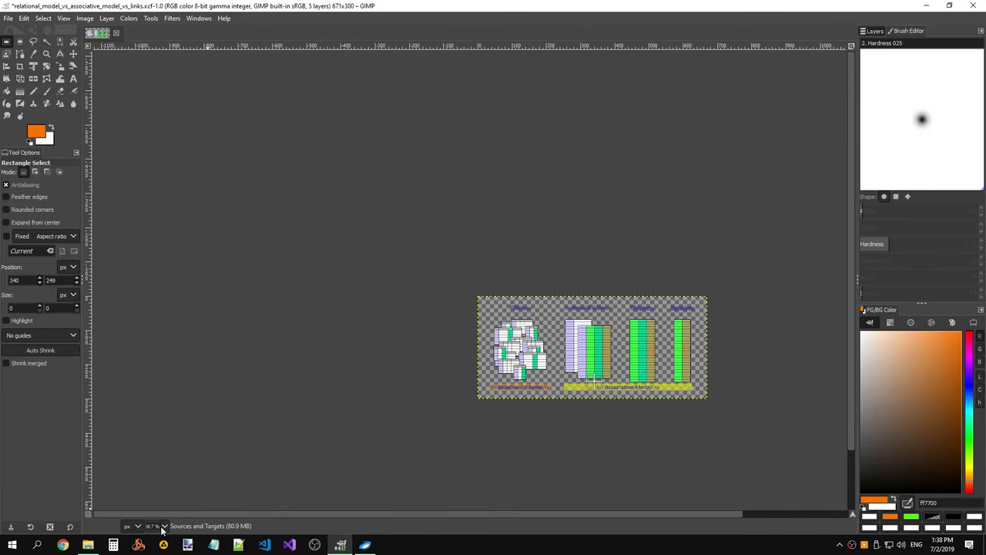
pyautogui.click(165, 525)
pyautogui.click(156, 462)
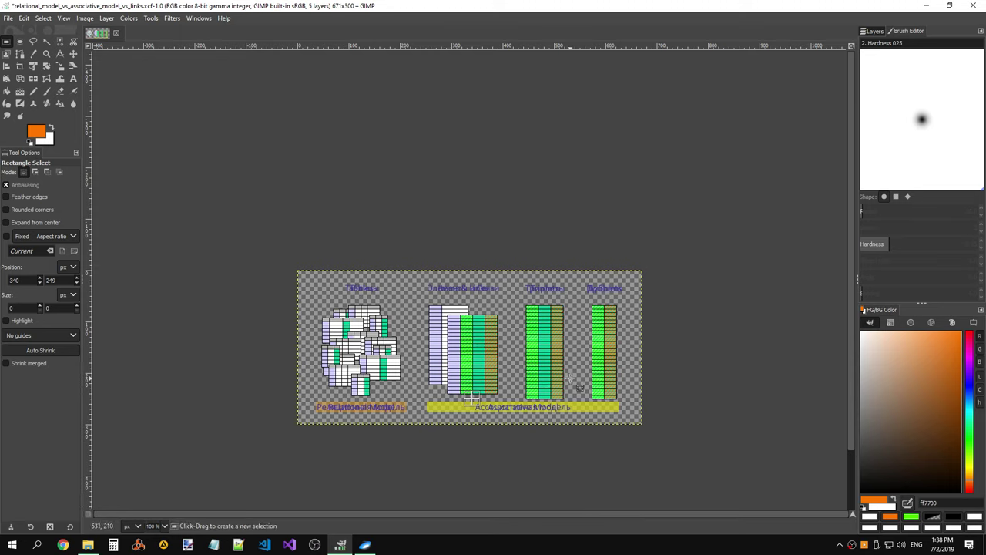
pyautogui.click(473, 398)
# - Select the third green hatched cell and delete its hatch, leaving plain teal
pyautogui.scroll(6, 547, 348)
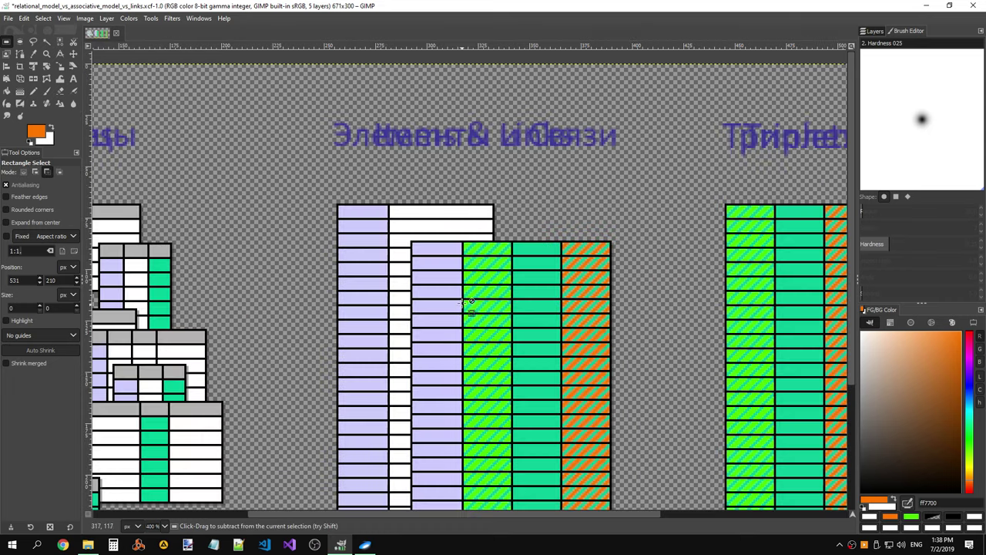
pyautogui.scroll(4, 502, 248)
pyautogui.scroll(1, 557, 264)
pyautogui.scroll(-1, 557, 264)
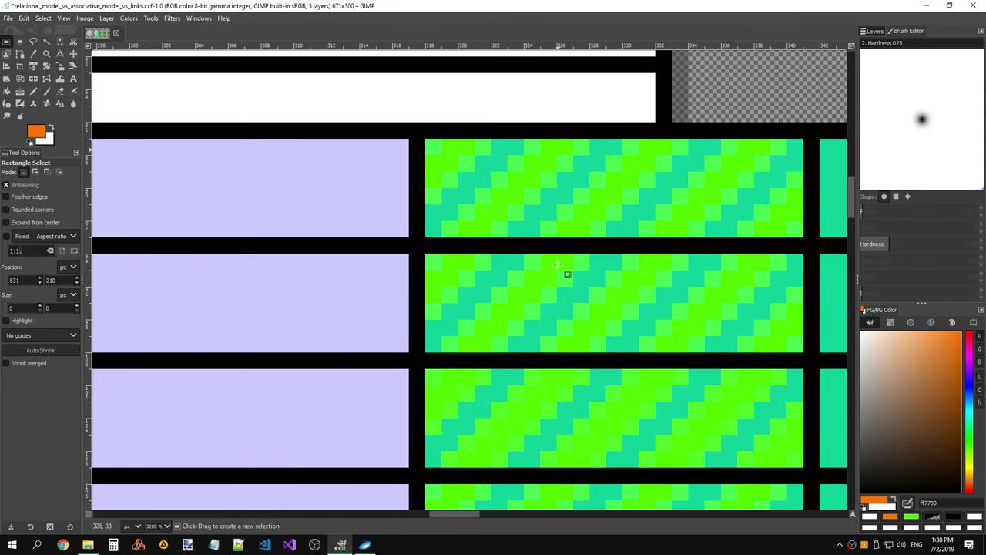
pyautogui.scroll(-1, 557, 264)
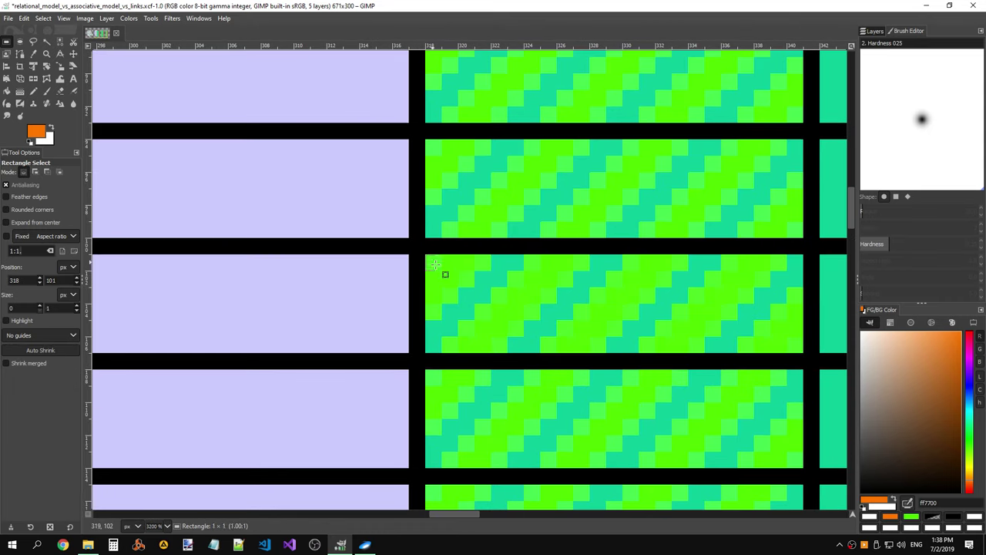
pyautogui.click(795, 349)
pyautogui.moveTo(795, 349); pyautogui.dragTo(436, 262)
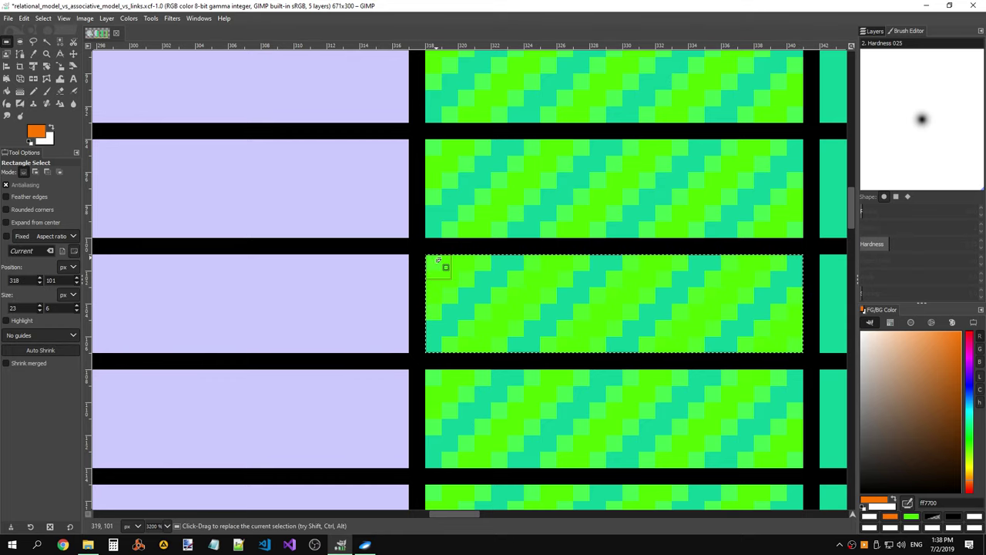
pyautogui.press('Delete')
# - Erase the hatch from another green cell lower down, then drop the selection
pyautogui.scroll(-3, 608, 282)
pyautogui.scroll(-1, 616, 286)
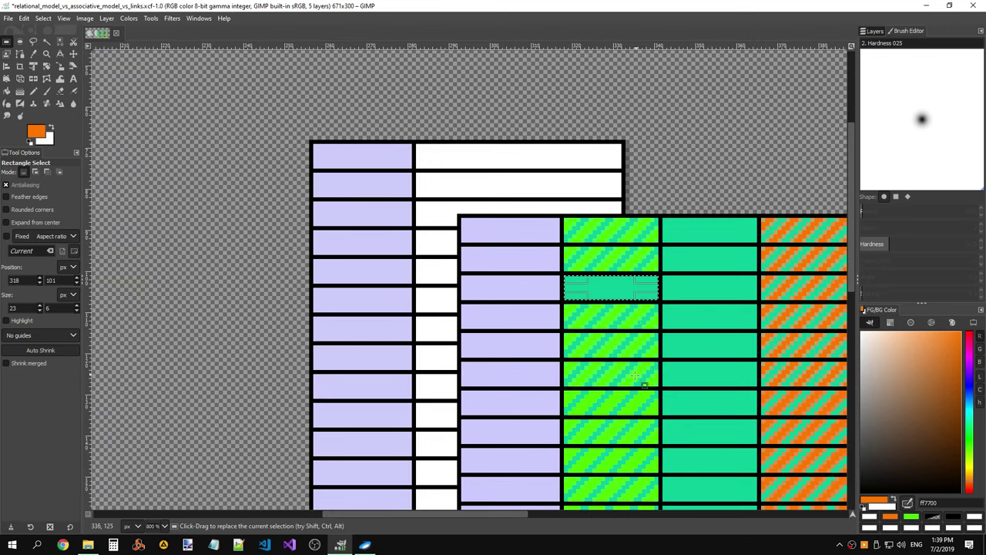
pyautogui.moveTo(570, 396); pyautogui.dragTo(659, 415)
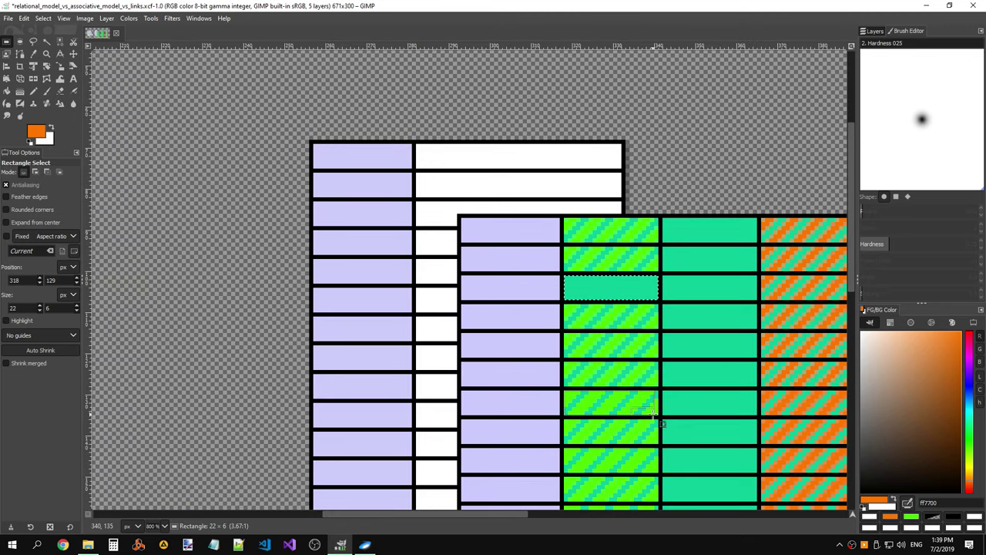
pyautogui.press('Delete')
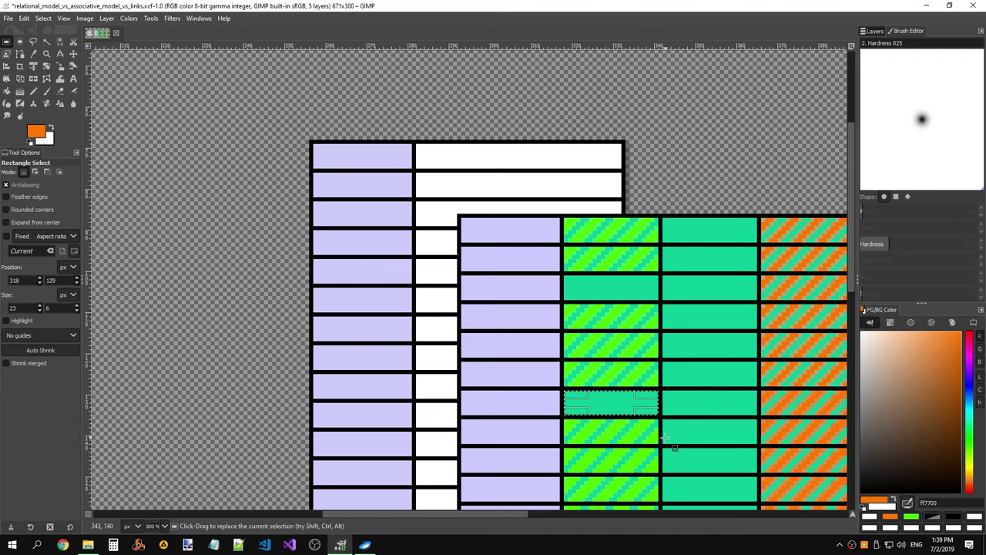
pyautogui.scroll(-1, 659, 428)
pyautogui.scroll(-1, 652, 416)
pyautogui.scroll(-1, 652, 416)
pyautogui.scroll(-1, 653, 416)
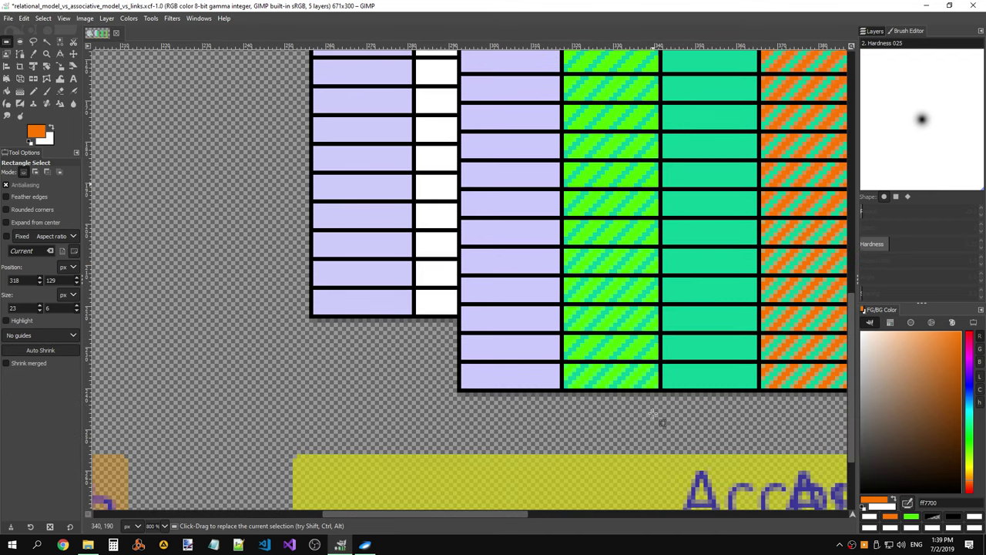
pyautogui.scroll(2, 653, 416)
pyautogui.scroll(1, 647, 393)
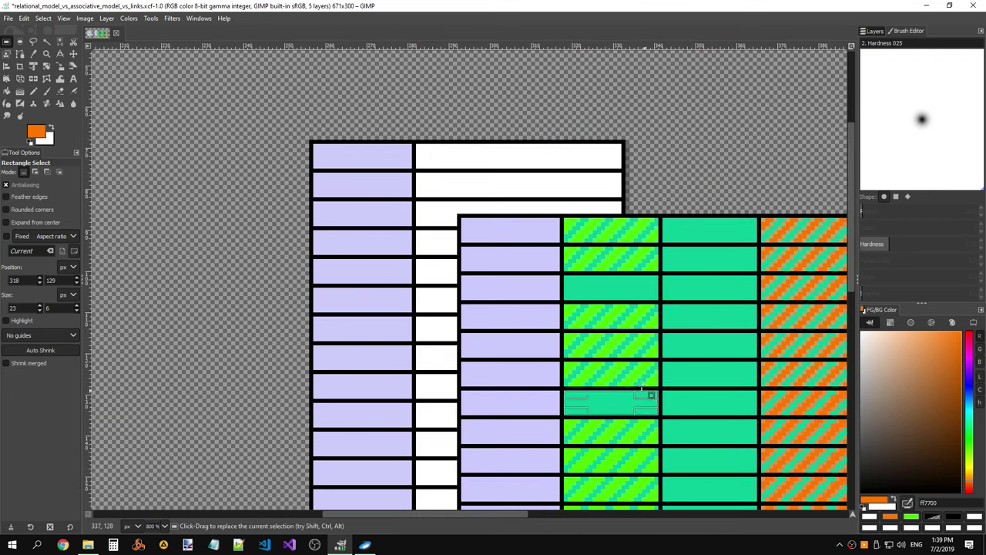
pyautogui.click(570, 227)
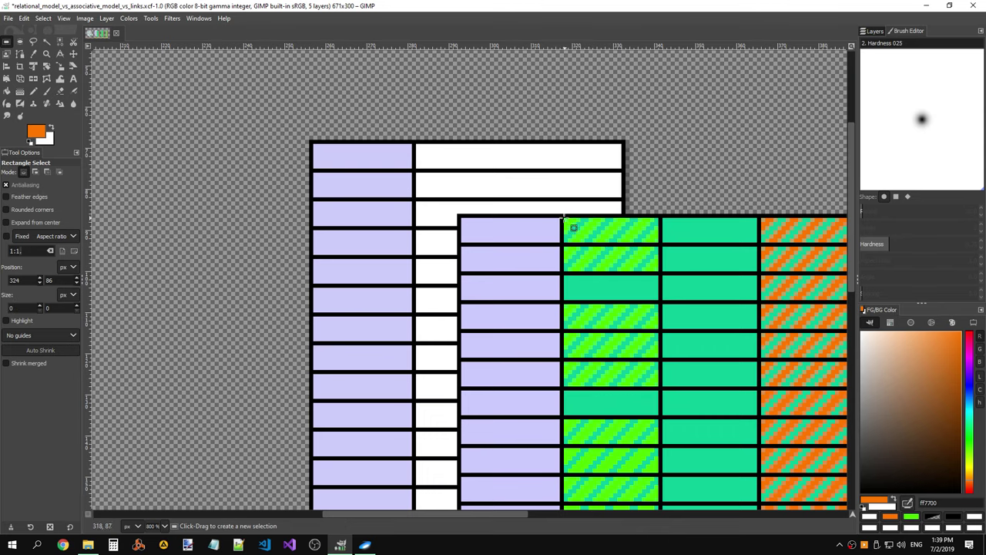
# - Paste the top two hatched cells one row lower, then undo the paste
pyautogui.moveTo(566, 222); pyautogui.dragTo(659, 272)
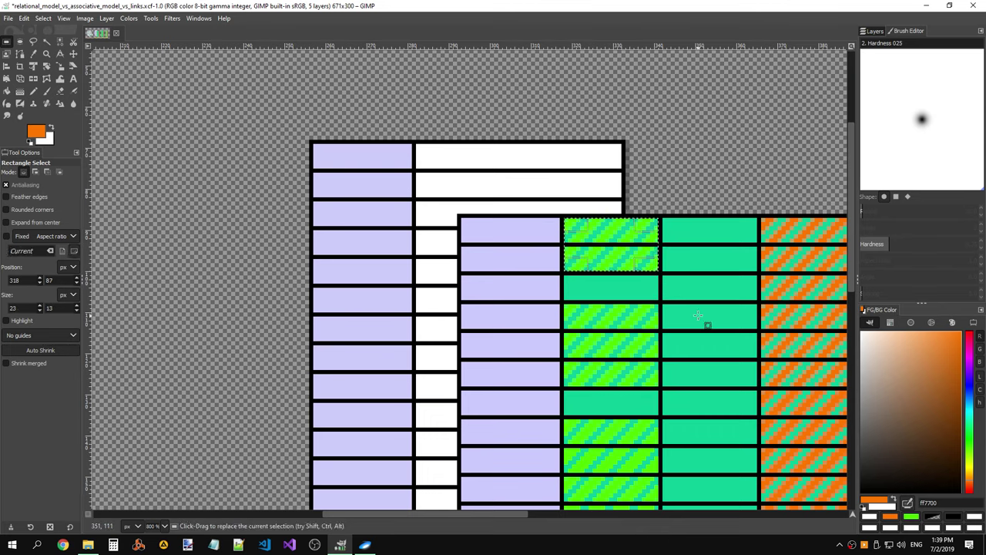
pyautogui.hotkey('ctrl', 'c')
pyautogui.hotkey('ctrl', 'v')
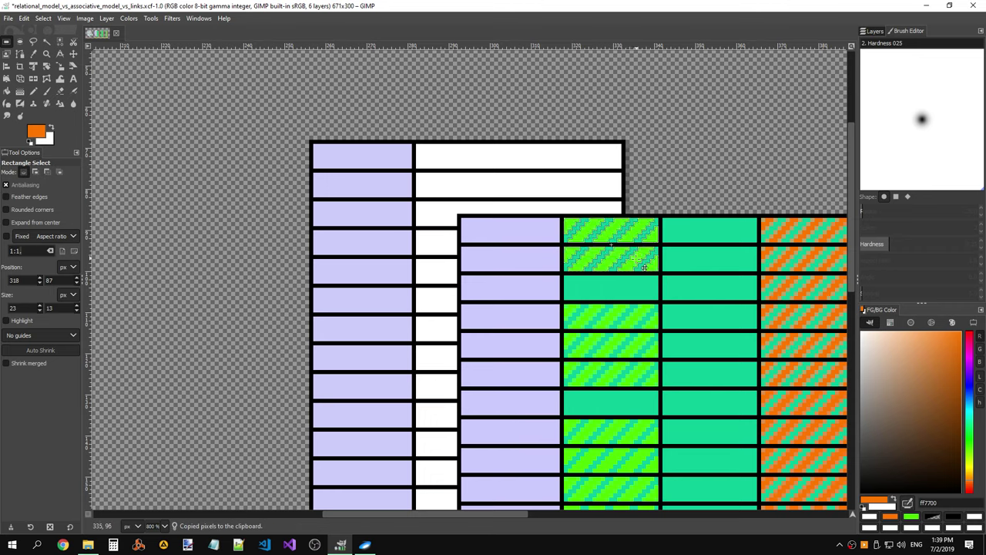
pyautogui.moveTo(638, 264); pyautogui.dragTo(639, 292)
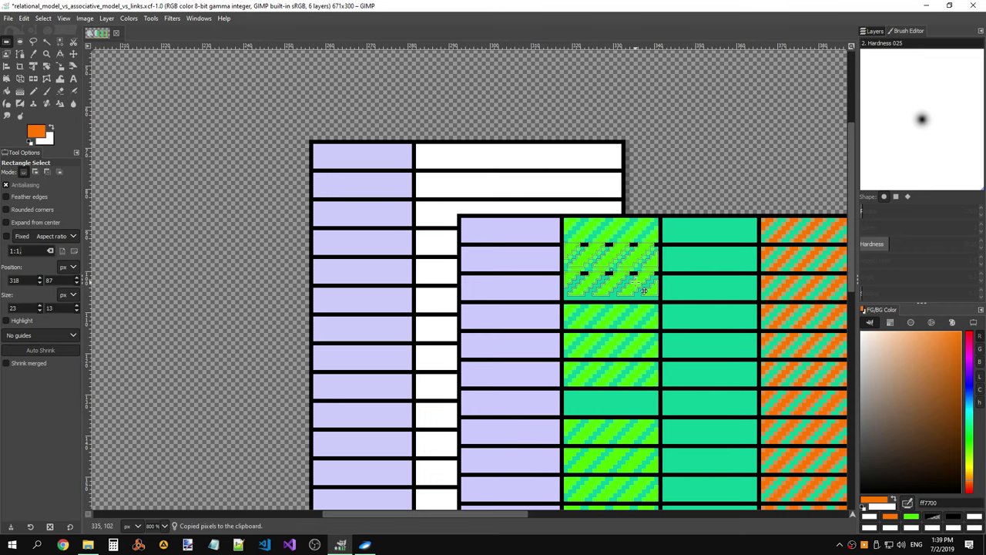
pyautogui.click(687, 282)
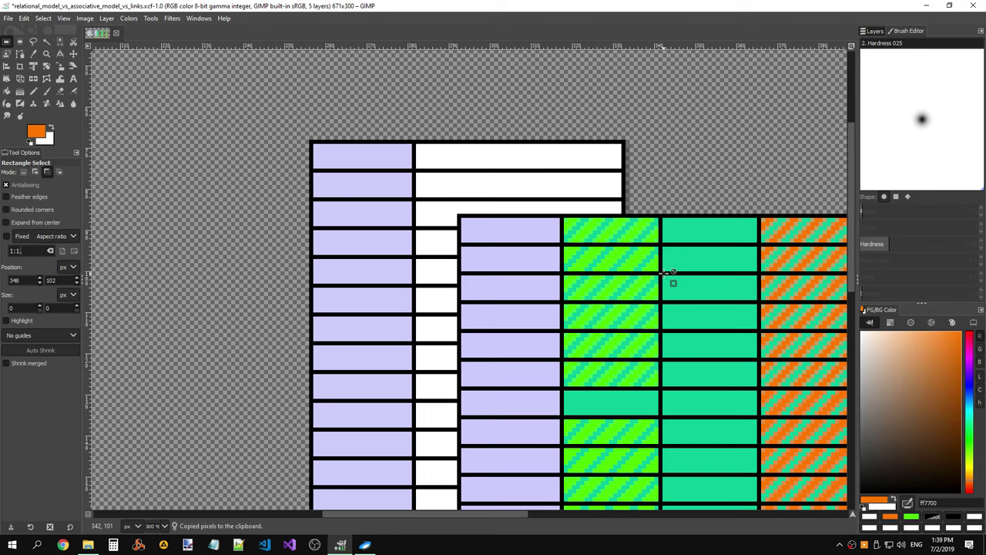
pyautogui.hotkey('ctrl', 'z')
pyautogui.hotkey('ctrl', 'z')
pyautogui.hotkey('ctrl', 'z')
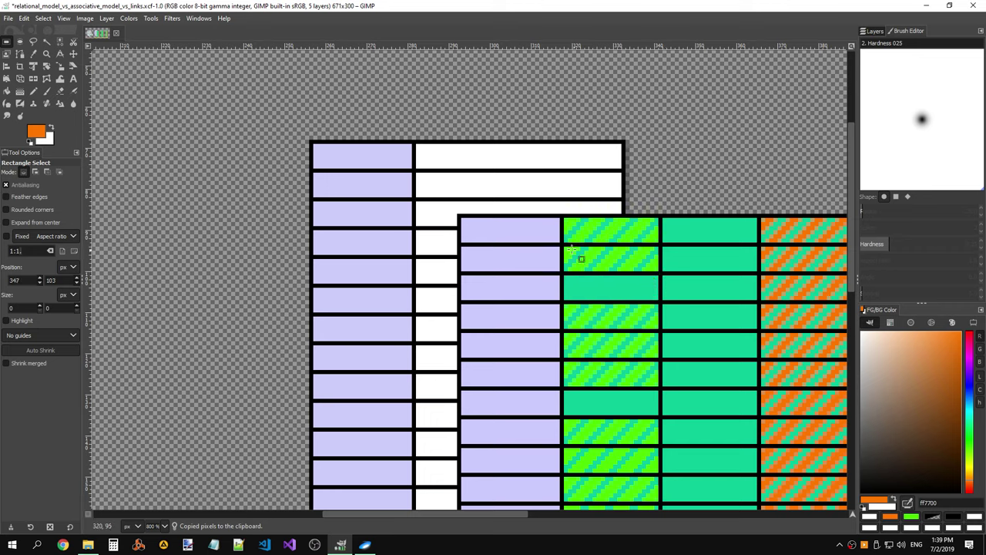
pyautogui.hotkey('ctrl', 'z')
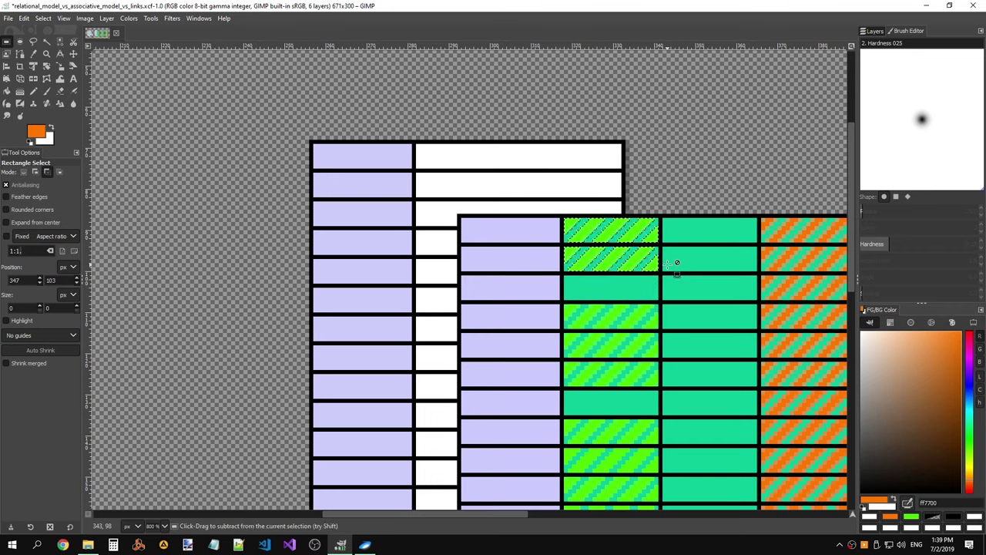
pyautogui.click(657, 259)
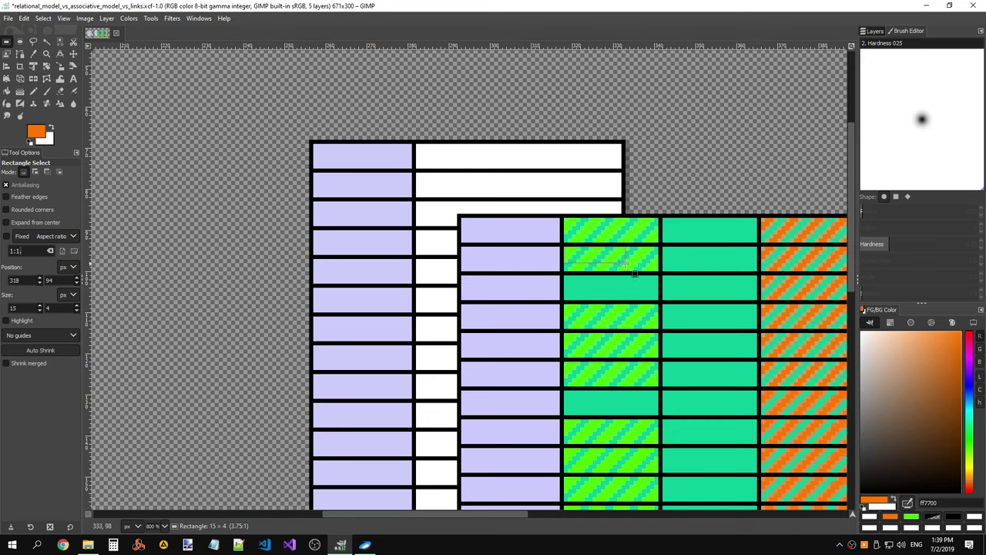
# - Copy the second hatched green cell and anchor it on the third row
pyautogui.moveTo(565, 248)
pyautogui.mouseDown()
pyautogui.moveTo(657, 271)
pyautogui.moveTo(638, 297)
pyautogui.mouseUp()
pyautogui.hotkey('ctrl', 'c')
pyautogui.hotkey('ctrl', 'v')
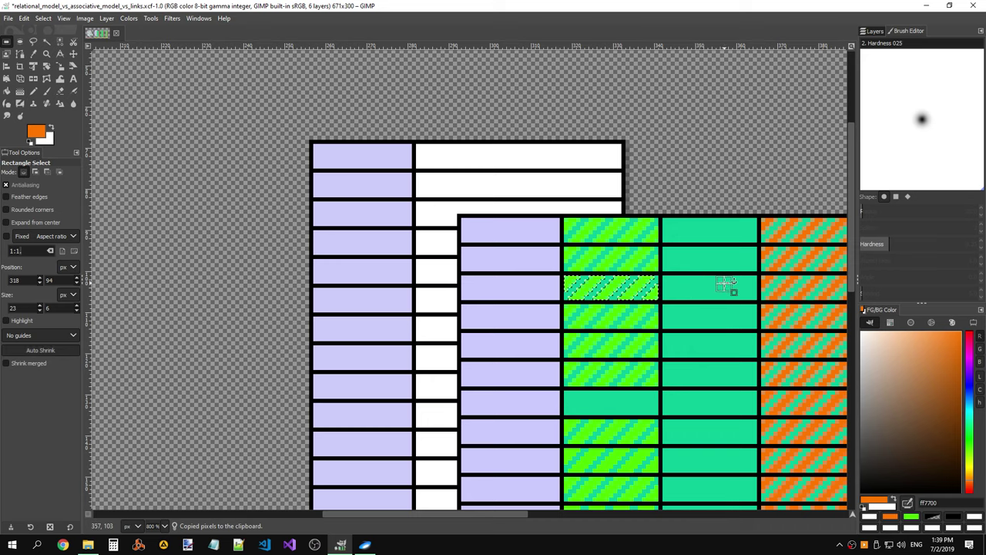
pyautogui.click(735, 292)
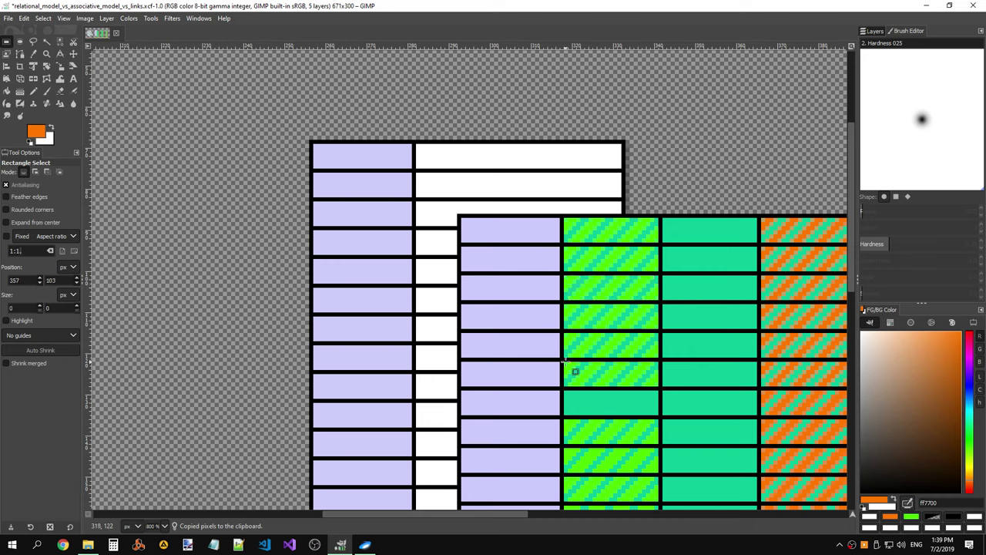
# - Paste hatch onto the plain teal cell lower in the column and anchor it
pyautogui.moveTo(565, 362); pyautogui.dragTo(659, 386)
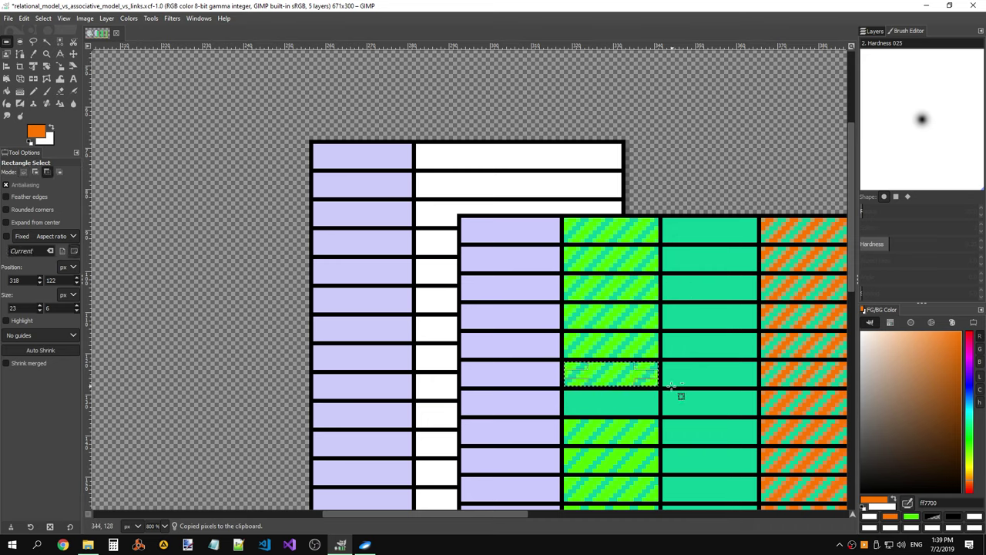
pyautogui.hotkey('ctrl', 'v')
pyautogui.moveTo(657, 383); pyautogui.dragTo(664, 409)
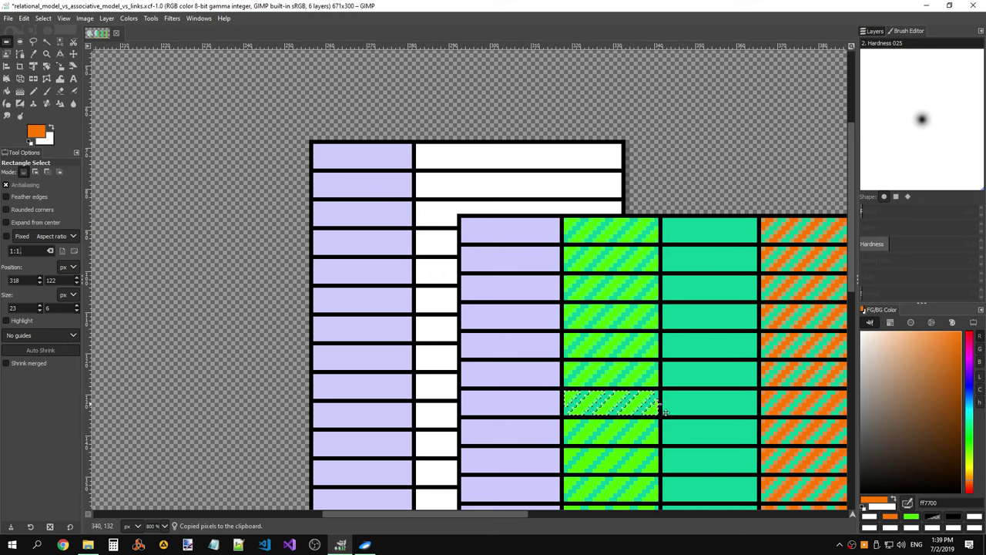
pyautogui.click(665, 412)
pyautogui.scroll(-3, 698, 423)
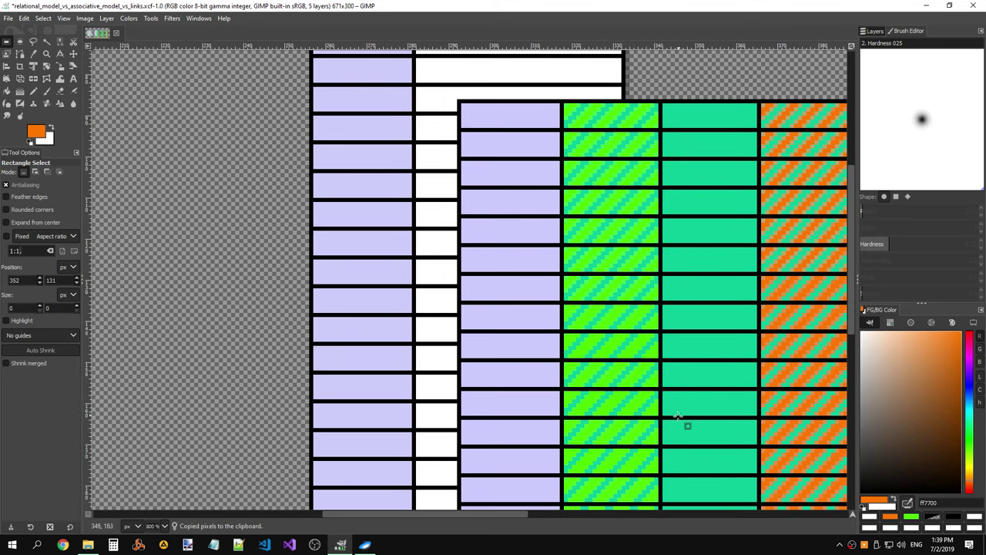
# - Cut the hatch from several cells in the green column
pyautogui.moveTo(498, 516); pyautogui.dragTo(574, 520)
pyautogui.scroll(-2, 423, 315)
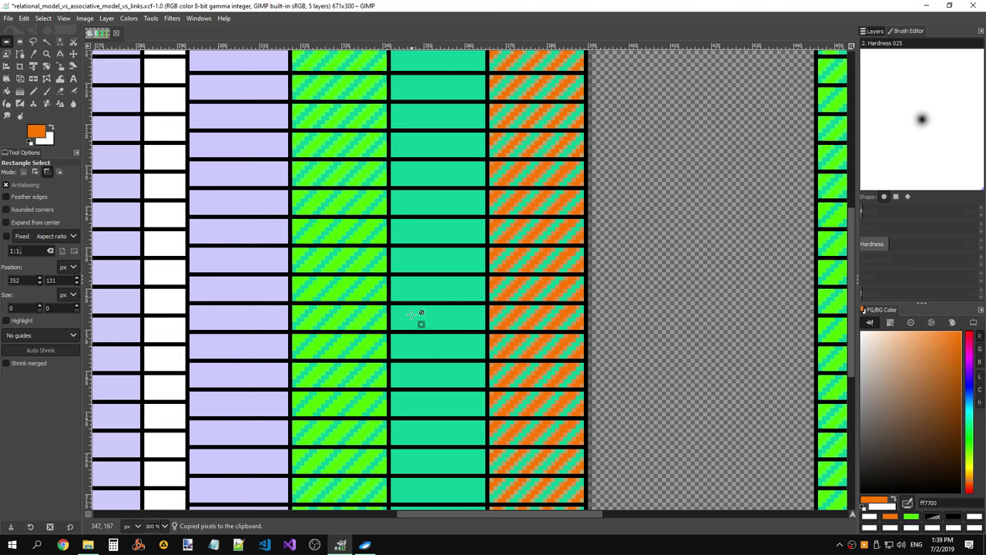
pyautogui.keyDown('ctrl'); pyautogui.scroll(1, 390, 292); pyautogui.keyUp('ctrl')
pyautogui.hotkey('ctrl', 'v')
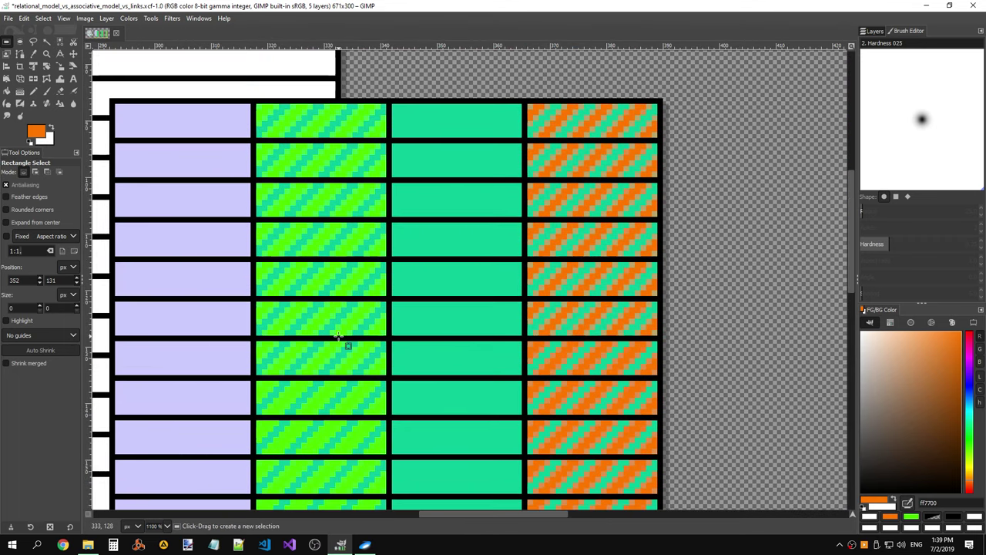
pyautogui.moveTo(258, 382)
pyautogui.mouseDown()
pyautogui.moveTo(387, 493)
pyautogui.moveTo(390, 509)
pyautogui.mouseUp()
pyautogui.scroll(-5, 389, 505)
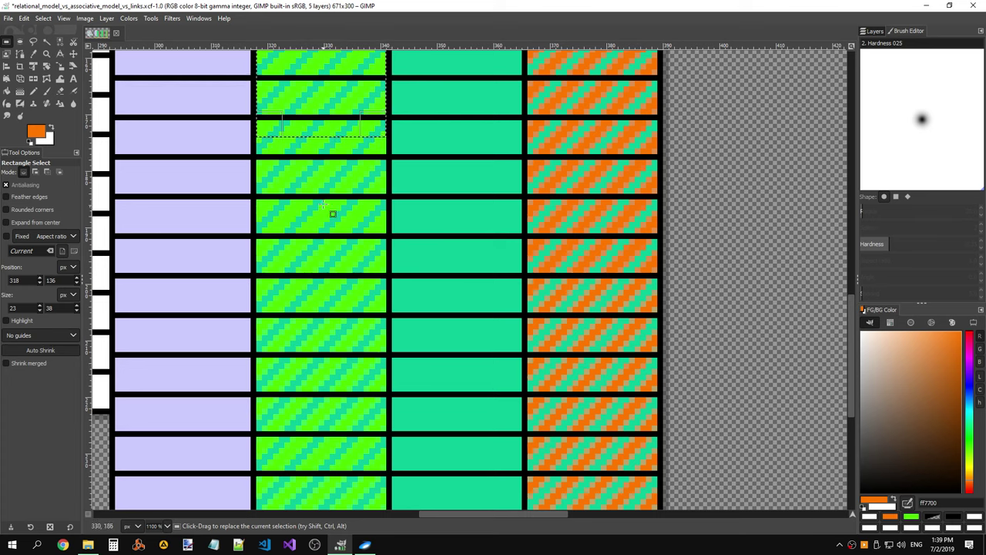
pyautogui.moveTo(326, 132); pyautogui.dragTo(338, 288)
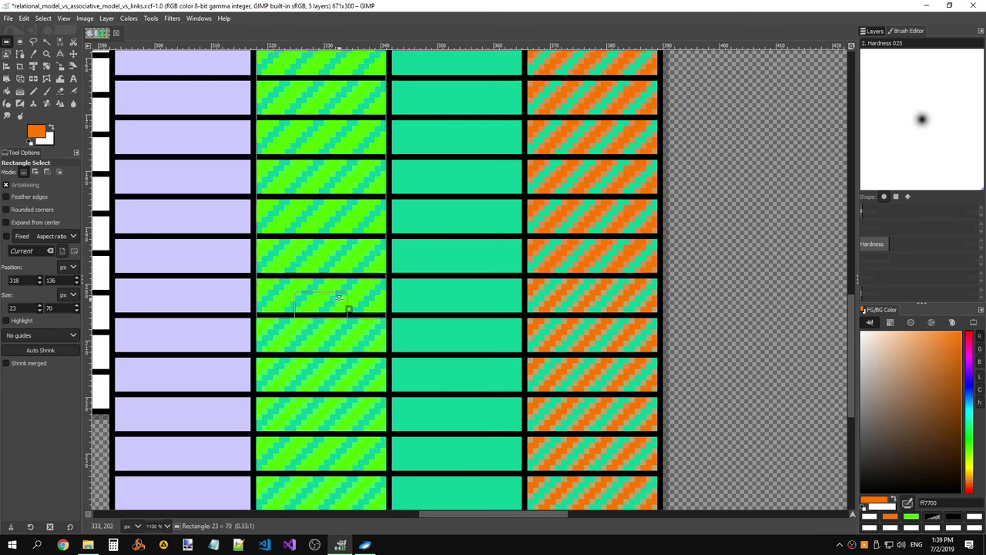
pyautogui.hotkey('ctrl', 'x')
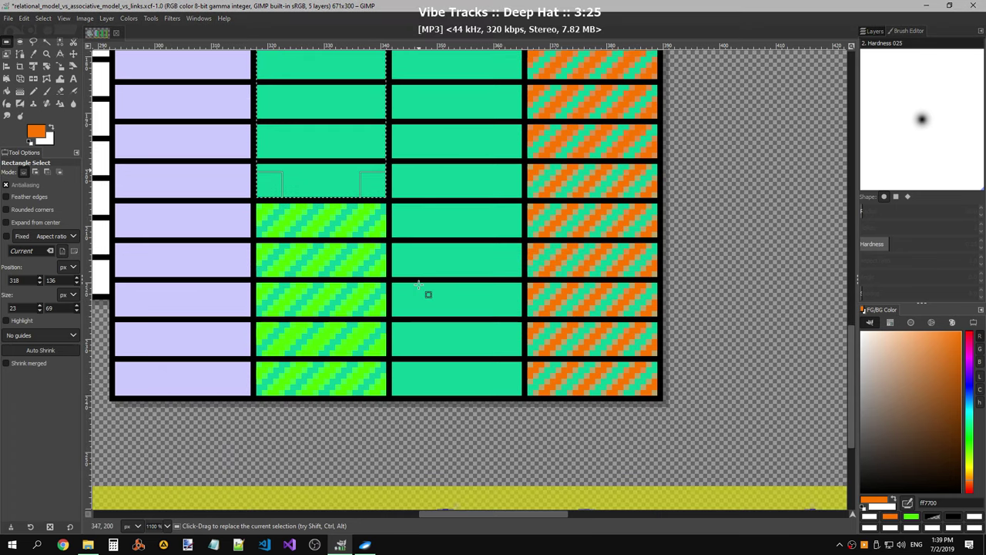
# - Erase the hatch from the fourth hatched green block
pyautogui.scroll(1, 356, 335)
pyautogui.scroll(1, 361, 351)
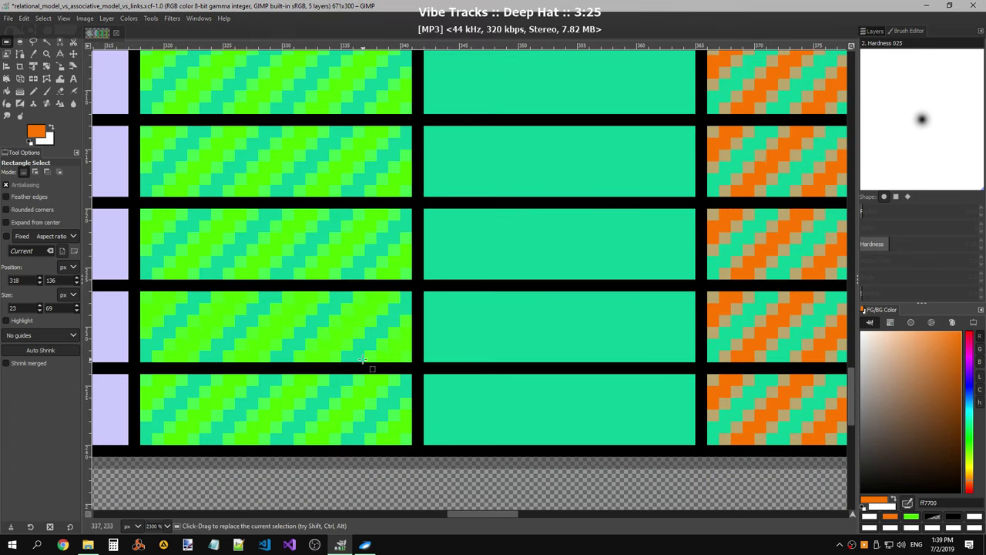
pyautogui.click(356, 335)
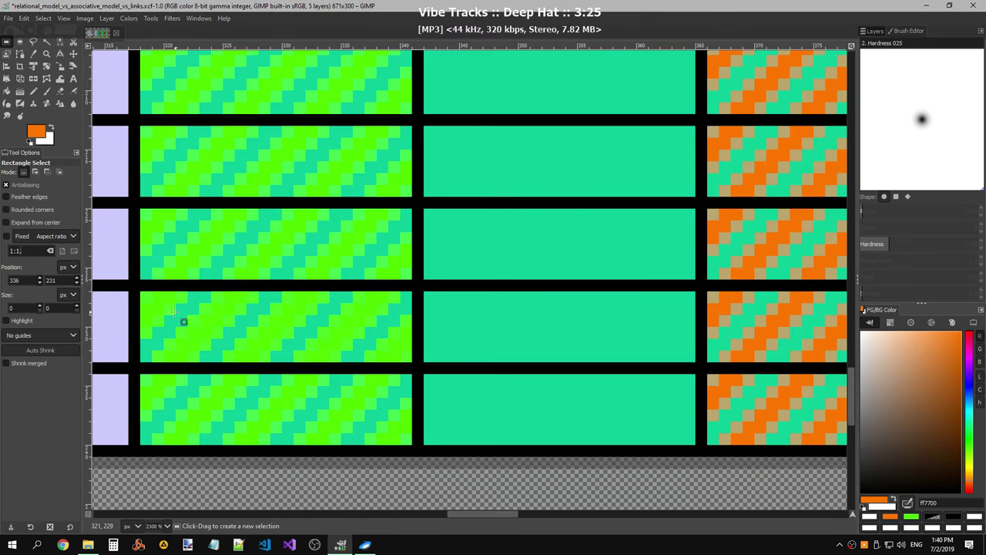
pyautogui.moveTo(145, 294); pyautogui.dragTo(409, 360)
pyautogui.press('Delete')
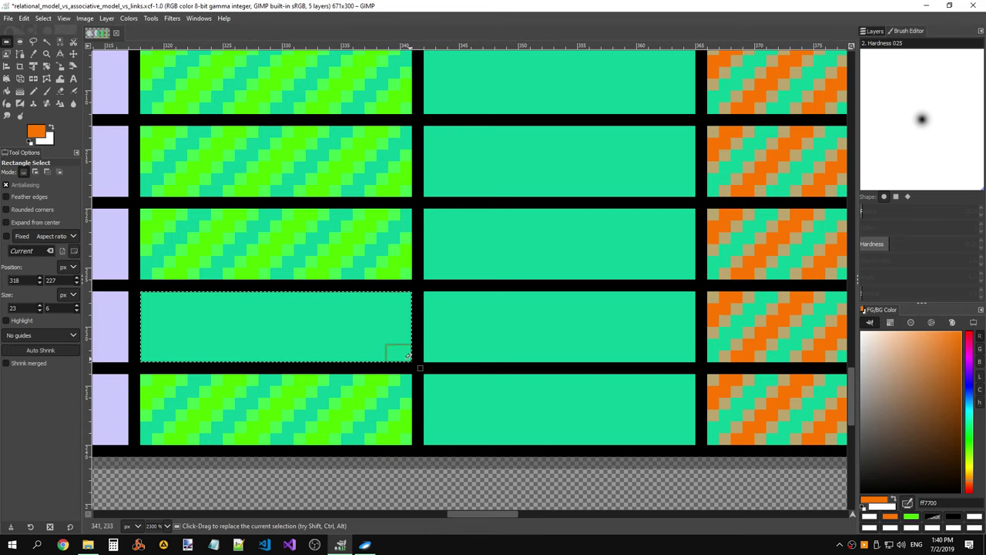
pyautogui.scroll(2, 339, 327)
pyautogui.click(453, 285)
# - Copy the top hatched cells and anchor the copy further down the column
pyautogui.scroll(1, 413, 275)
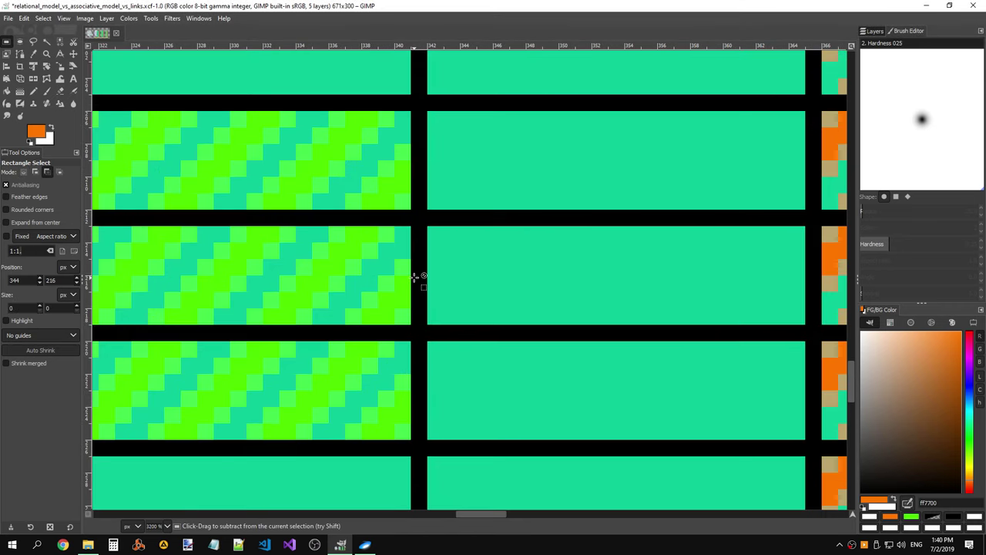
pyautogui.scroll(-2, 416, 276)
pyautogui.scroll(-3, 417, 278)
pyautogui.scroll(2, 416, 231)
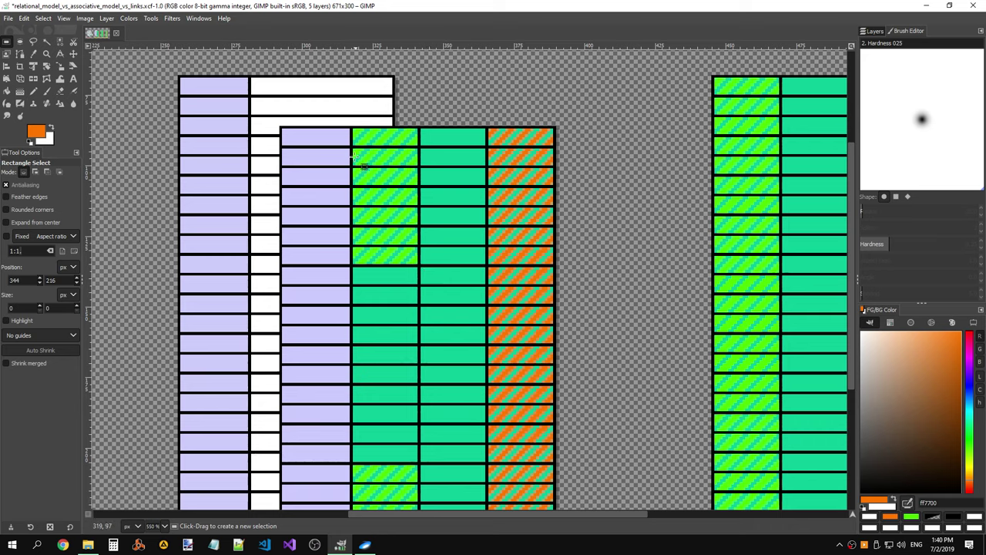
pyautogui.moveTo(362, 136); pyautogui.dragTo(422, 265)
pyautogui.click(400, 190)
pyautogui.moveTo(362, 133); pyautogui.dragTo(436, 258)
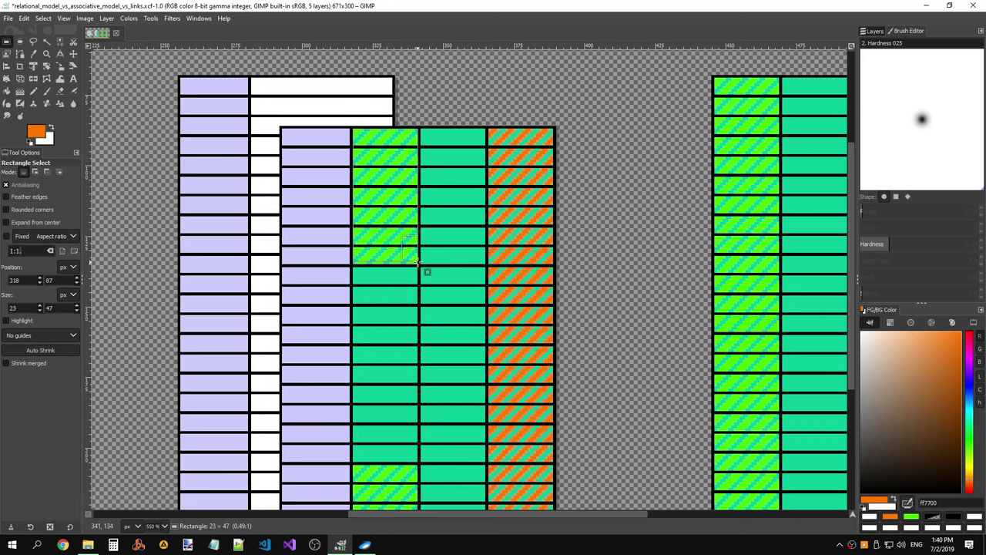
pyautogui.hotkey('ctrl', 'c')
pyautogui.hotkey('ctrl', 'v')
pyautogui.moveTo(400, 202); pyautogui.dragTo(397, 341)
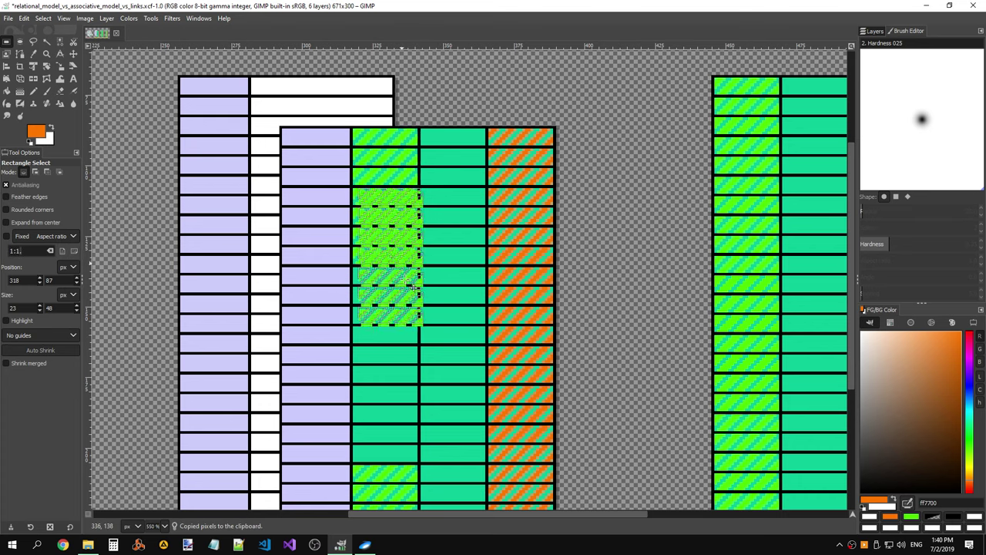
pyautogui.click(441, 322)
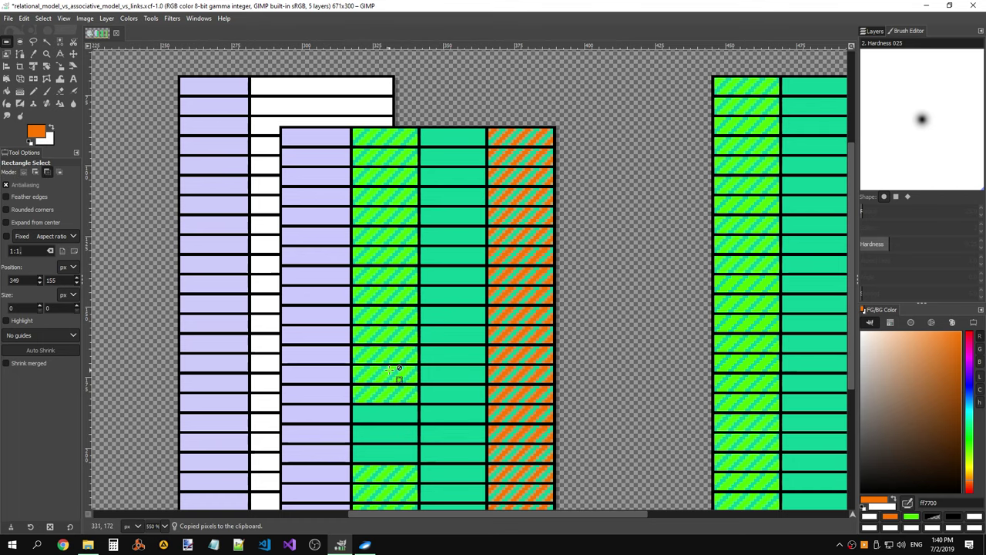
# - Move the lower hatched cells up three rows and anchor them
pyautogui.scroll(-5, 362, 370)
pyautogui.moveTo(355, 245)
pyautogui.mouseDown()
pyautogui.moveTo(417, 303)
pyautogui.moveTo(413, 218)
pyautogui.mouseUp()
pyautogui.hotkey('ctrl', 'c')
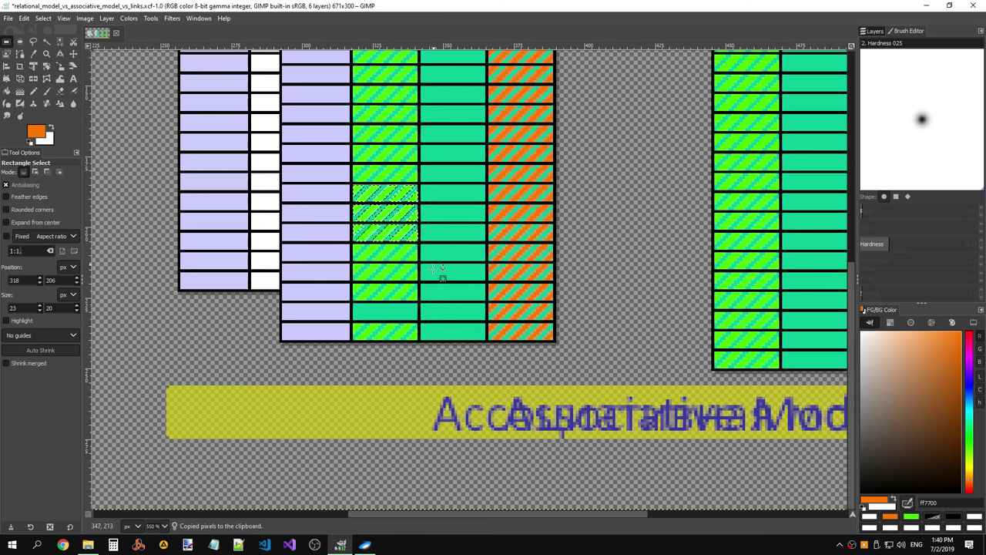
pyautogui.moveTo(356, 326); pyautogui.dragTo(418, 338)
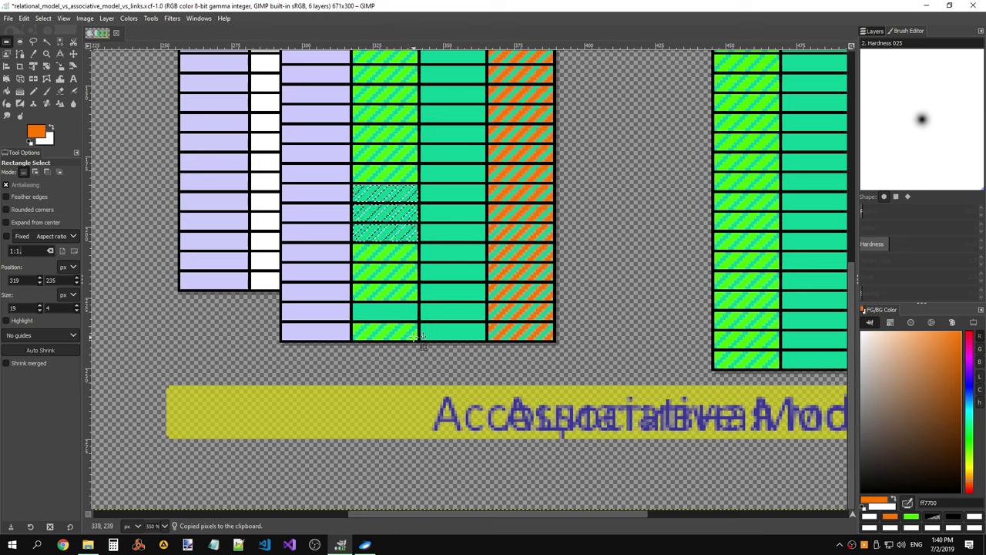
pyautogui.click(423, 337)
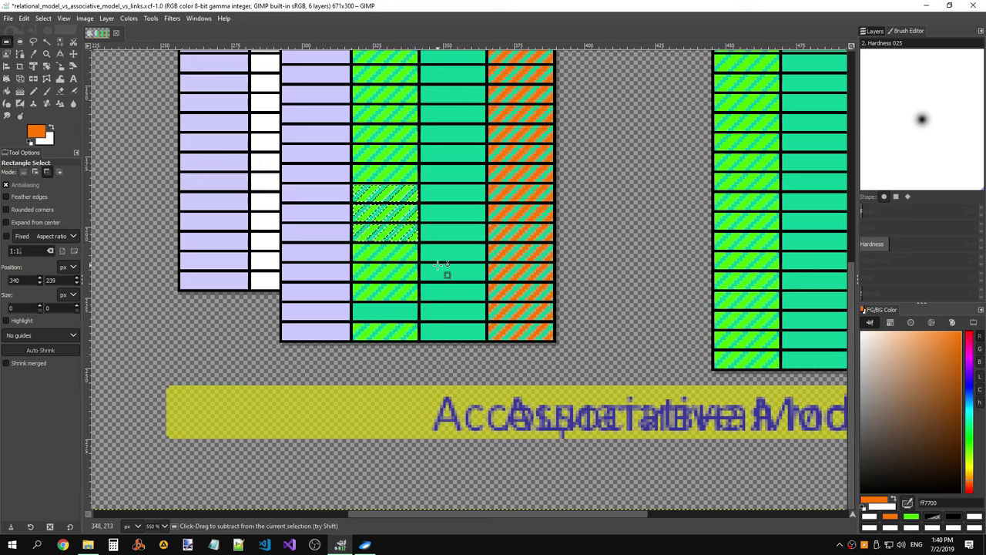
pyautogui.click(436, 265)
# - Copy the bottom hatched cell one row up and anchor it
pyautogui.moveTo(353, 323); pyautogui.dragTo(409, 337)
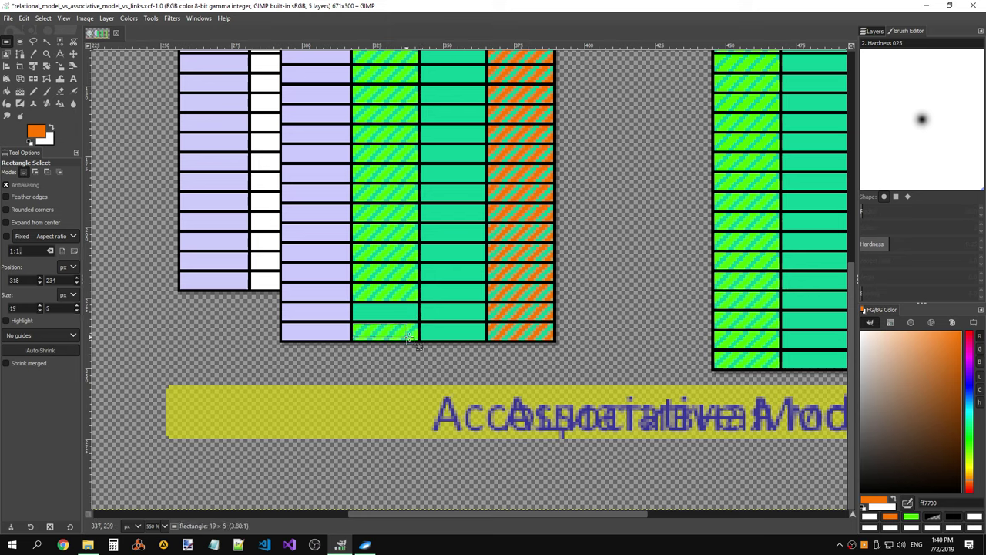
pyautogui.hotkey('ctrl', 'c')
pyautogui.hotkey('ctrl', 'v')
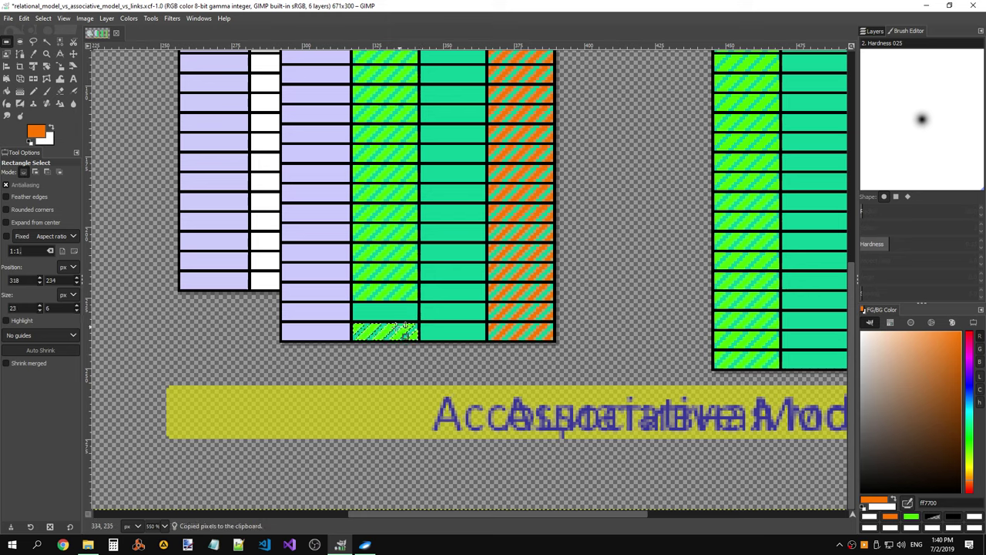
pyautogui.moveTo(399, 330); pyautogui.dragTo(399, 308)
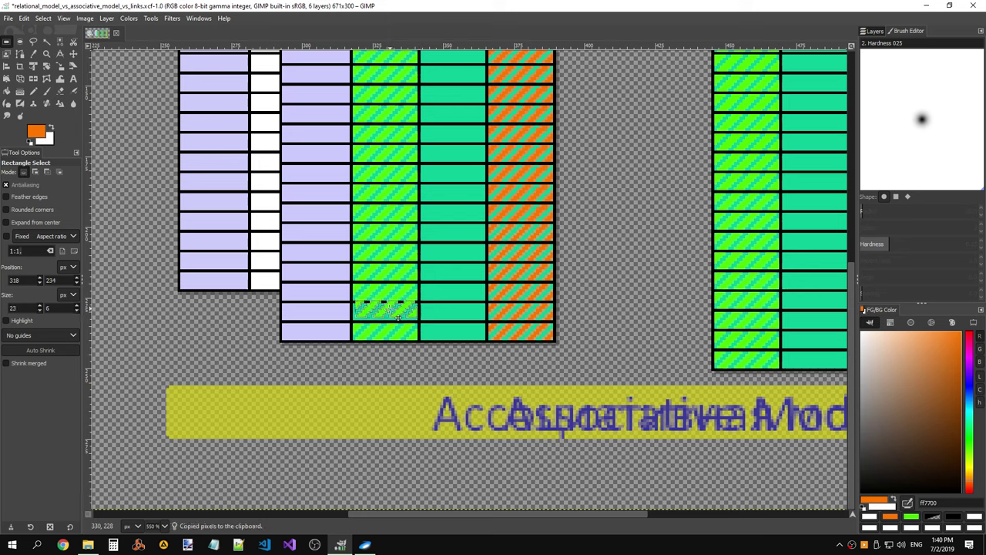
pyautogui.click(448, 292)
# - Show the whole image at 100% zoom and pan to the tables
pyautogui.press('1')
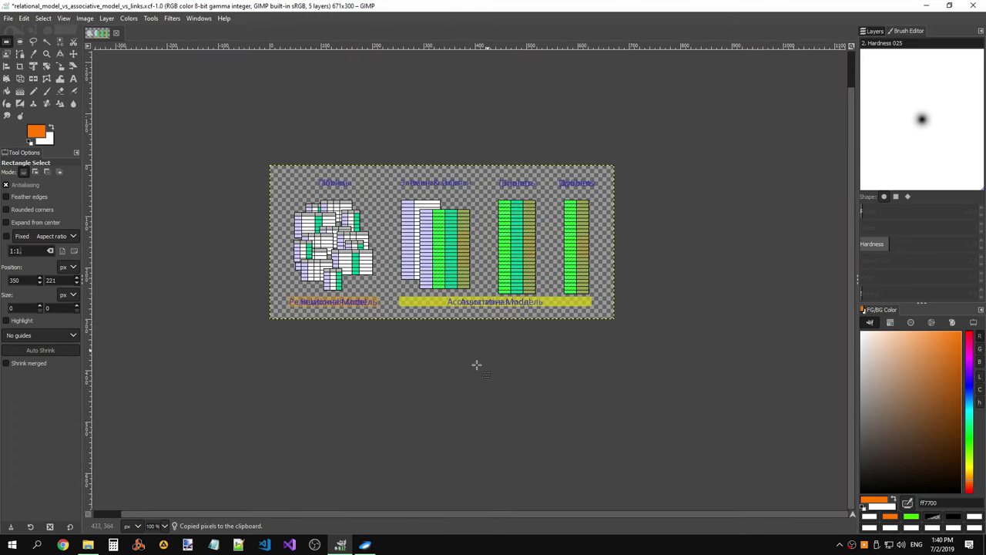
pyautogui.click(165, 526)
pyautogui.click(165, 497)
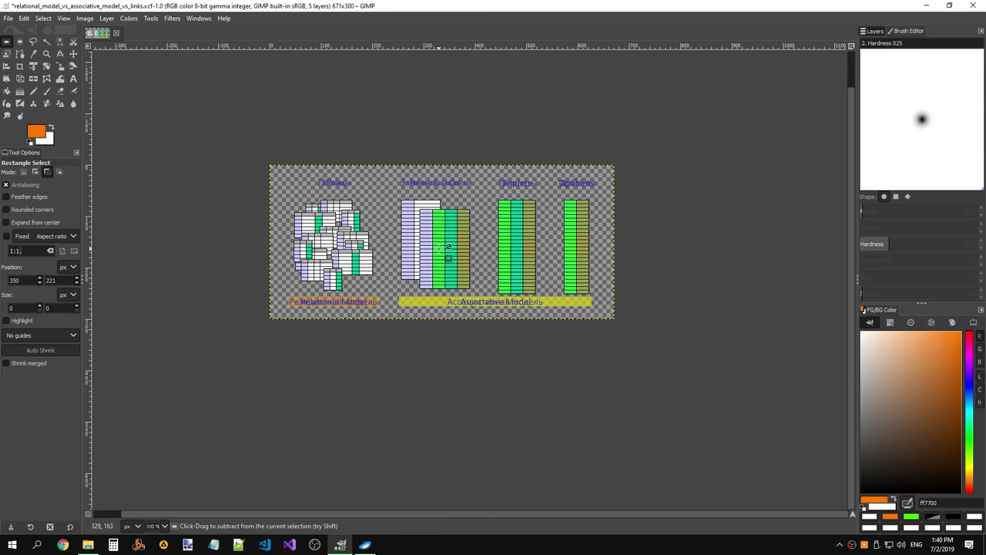
pyautogui.keyDown('ctrl'); pyautogui.scroll(4, 448, 247); pyautogui.keyUp('ctrl')
pyautogui.keyDown('ctrl'); pyautogui.scroll(3, 447, 253); pyautogui.keyUp('ctrl')
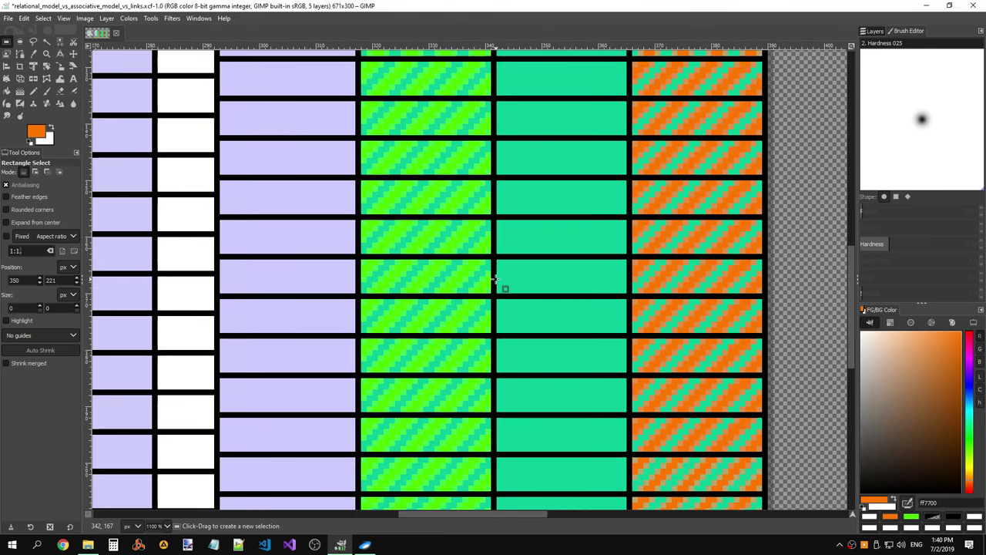
pyautogui.scroll(5, 501, 235)
pyautogui.scroll(-2, 502, 235)
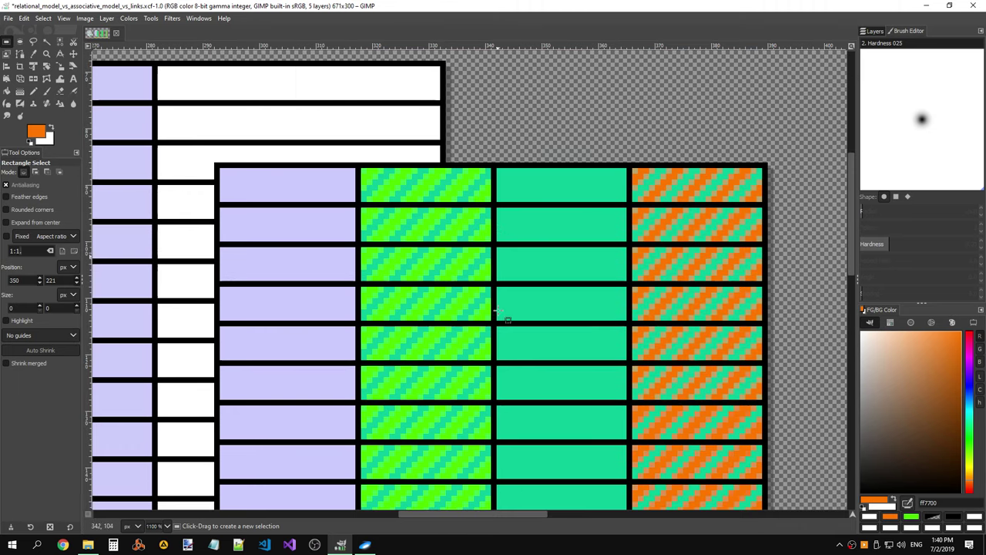
pyautogui.moveTo(510, 515)
pyautogui.mouseDown()
pyautogui.moveTo(634, 520)
pyautogui.moveTo(533, 511)
pyautogui.moveTo(542, 505)
pyautogui.moveTo(675, 514)
pyautogui.moveTo(436, 513)
pyautogui.mouseUp()
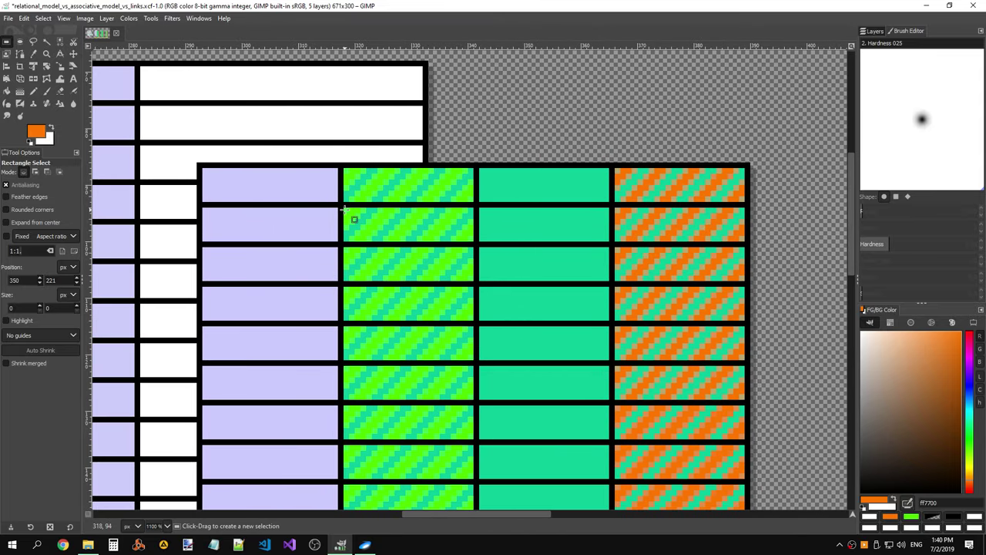
# - Select the green column below its top cell and delete the hatch
pyautogui.moveTo(342, 208)
pyautogui.mouseDown()
pyautogui.moveTo(473, 362)
pyautogui.moveTo(428, 437)
pyautogui.mouseUp()
pyautogui.scroll(-5, 504, 339)
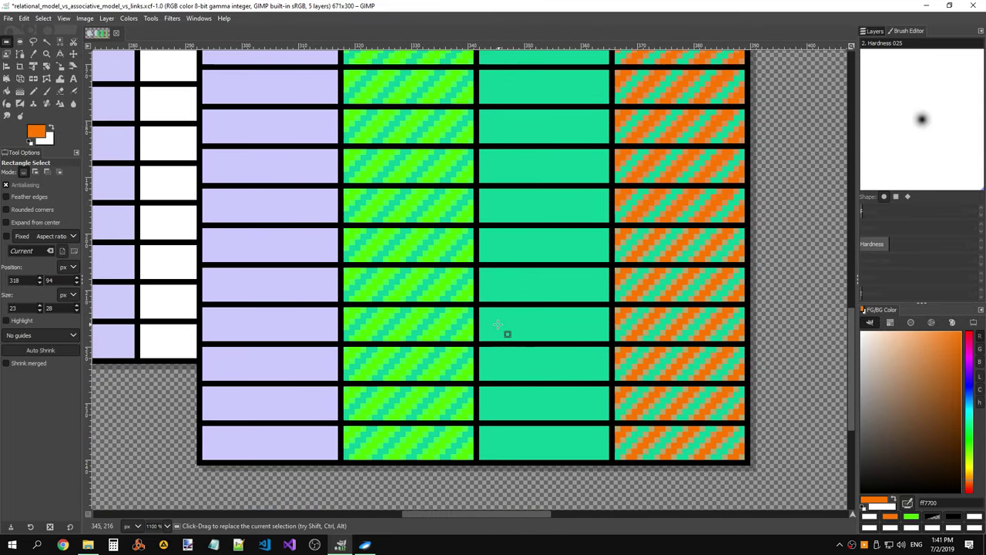
pyautogui.scroll(-5, 429, 437)
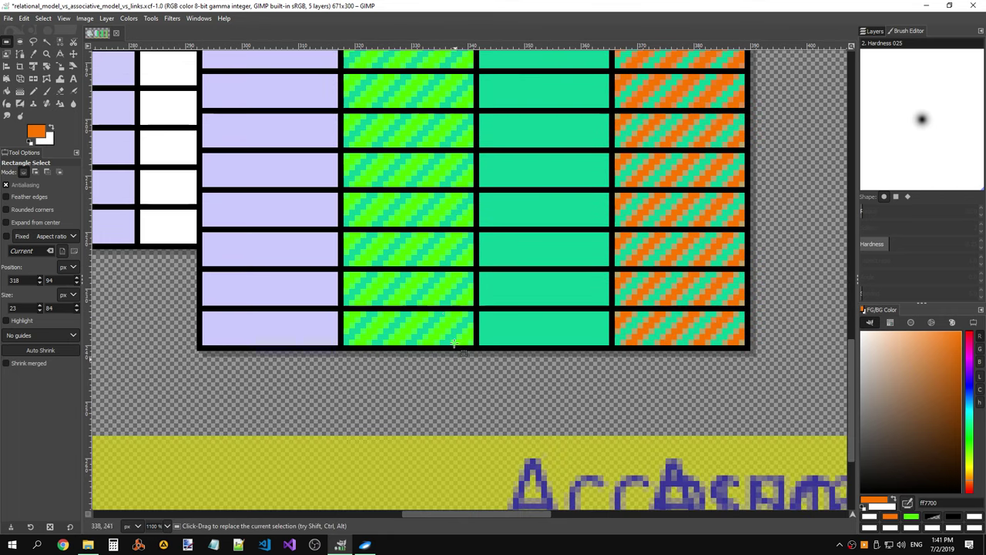
pyautogui.scroll(5, 408, 92)
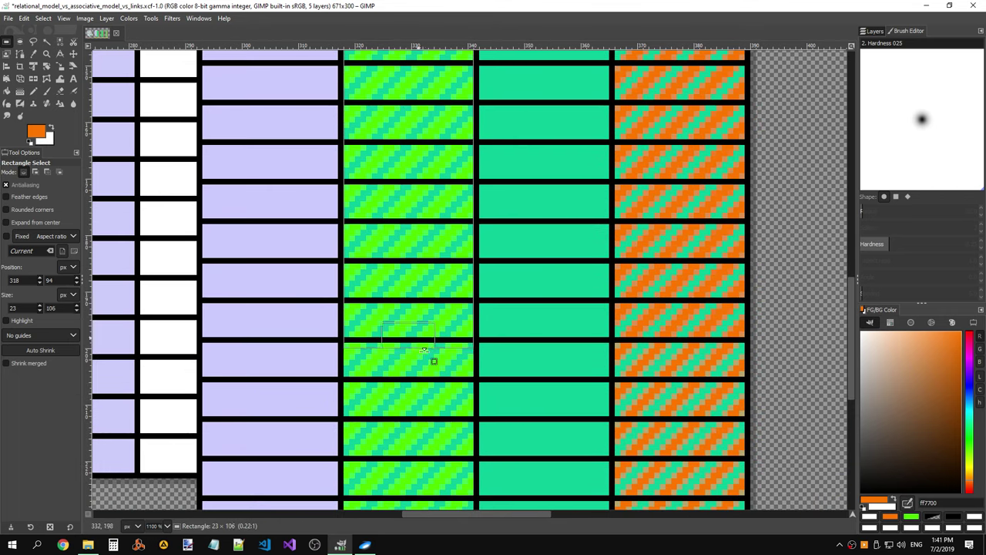
pyautogui.moveTo(402, 108)
pyautogui.mouseDown()
pyautogui.moveTo(436, 470)
pyautogui.moveTo(419, 225)
pyautogui.mouseUp()
pyautogui.scroll(-5, 437, 470)
pyautogui.press('Delete')
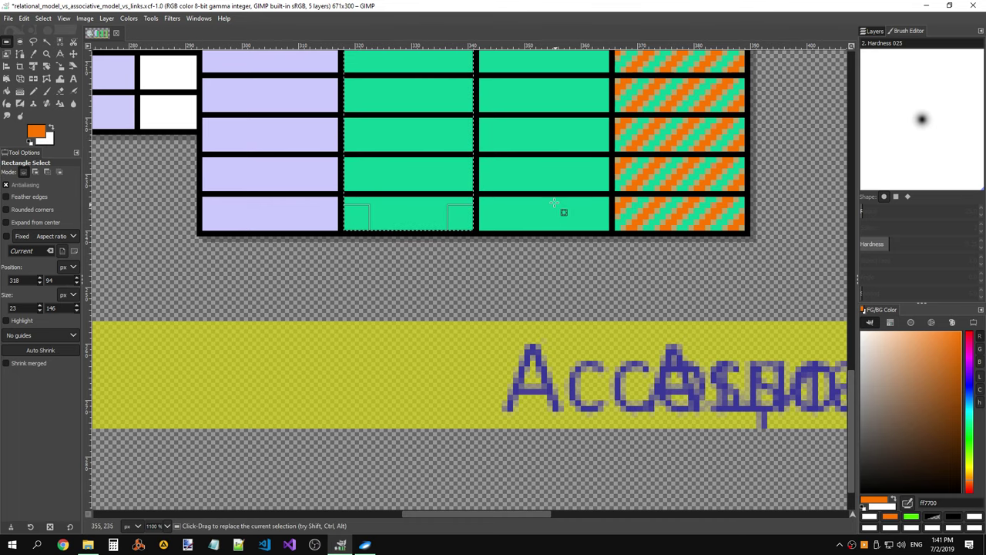
pyautogui.scroll(-6, 555, 203)
pyautogui.scroll(2, 645, 215)
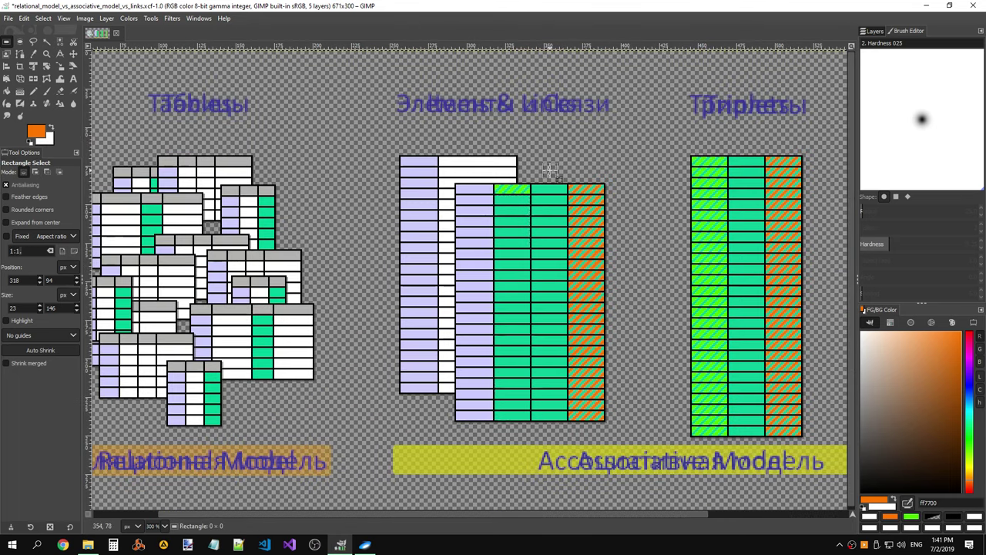
# - Toggle between Color Picker and Pencil, ending with Color Picker active
pyautogui.scroll(3, 578, 191)
pyautogui.scroll(1, 539, 270)
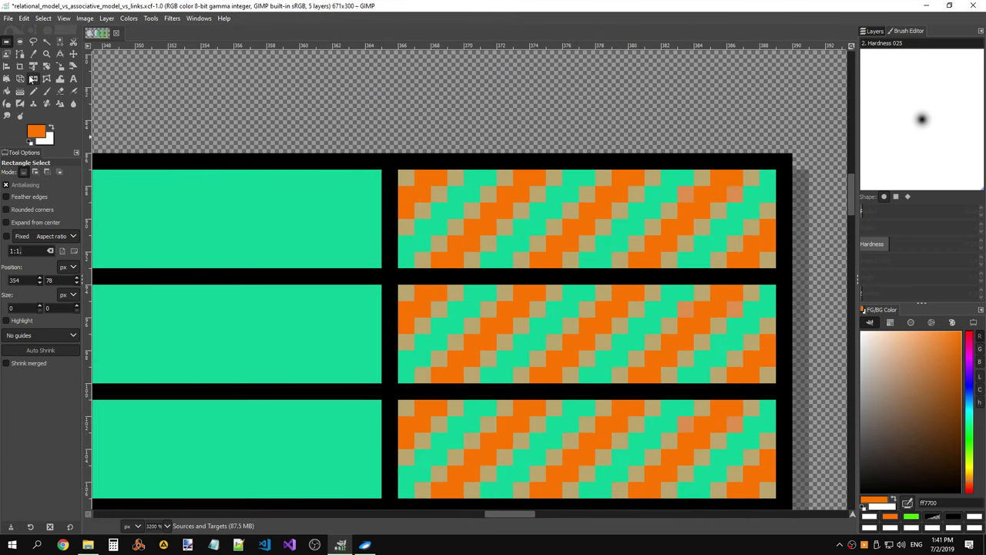
pyautogui.click(34, 53)
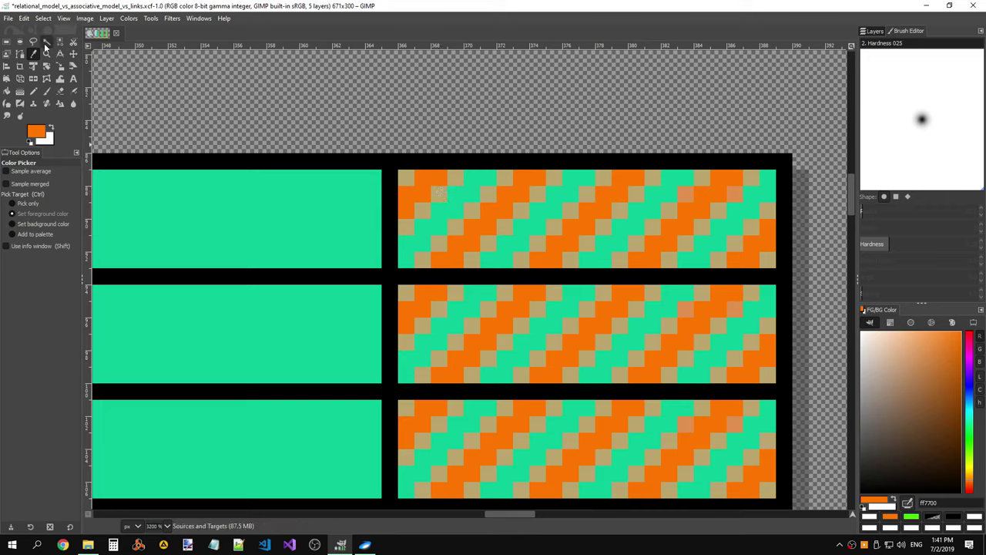
pyautogui.click(34, 93)
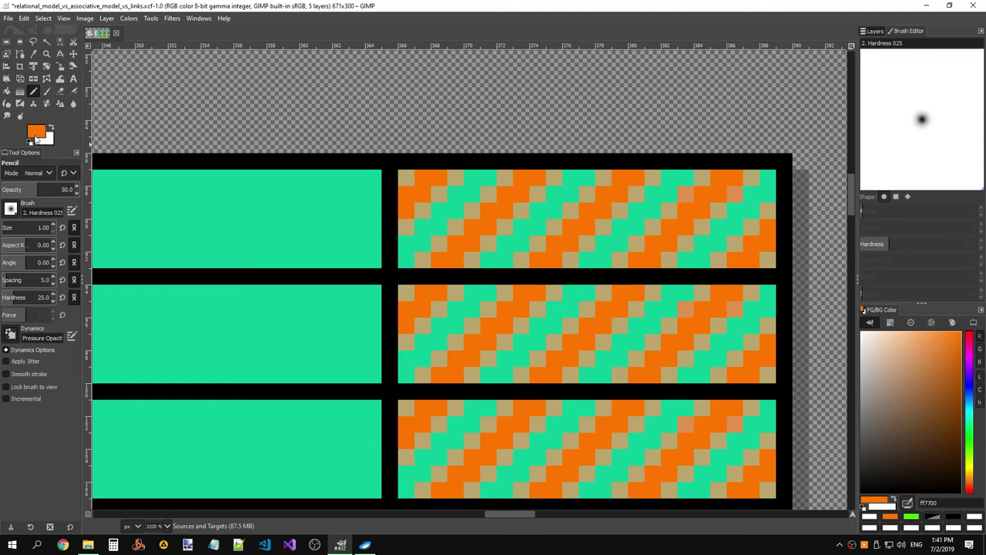
pyautogui.click(34, 54)
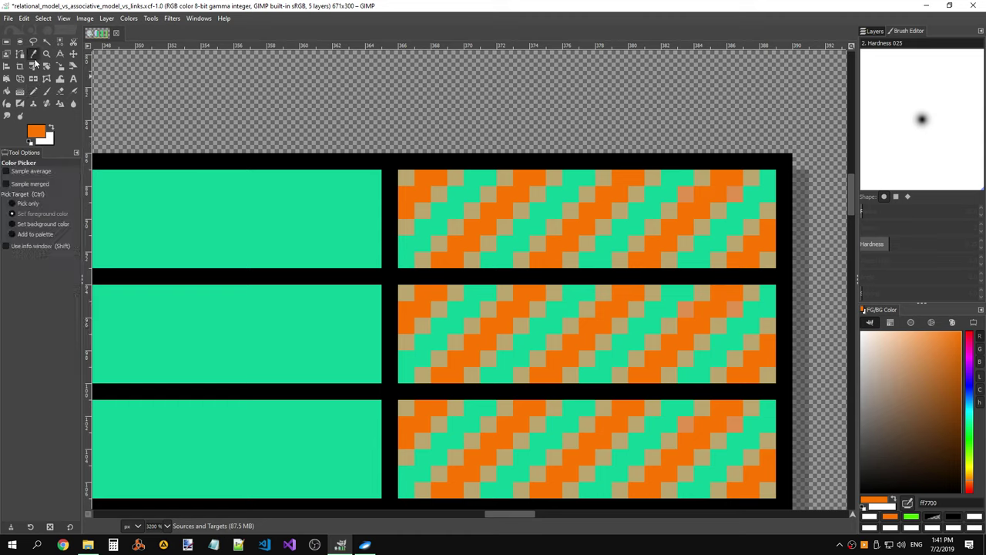
pyautogui.click(34, 91)
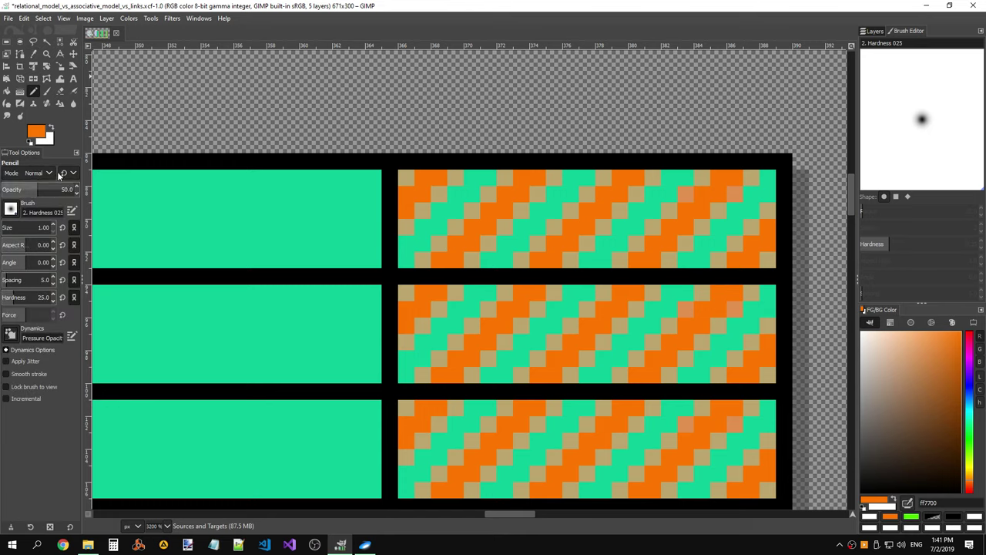
pyautogui.press('o')
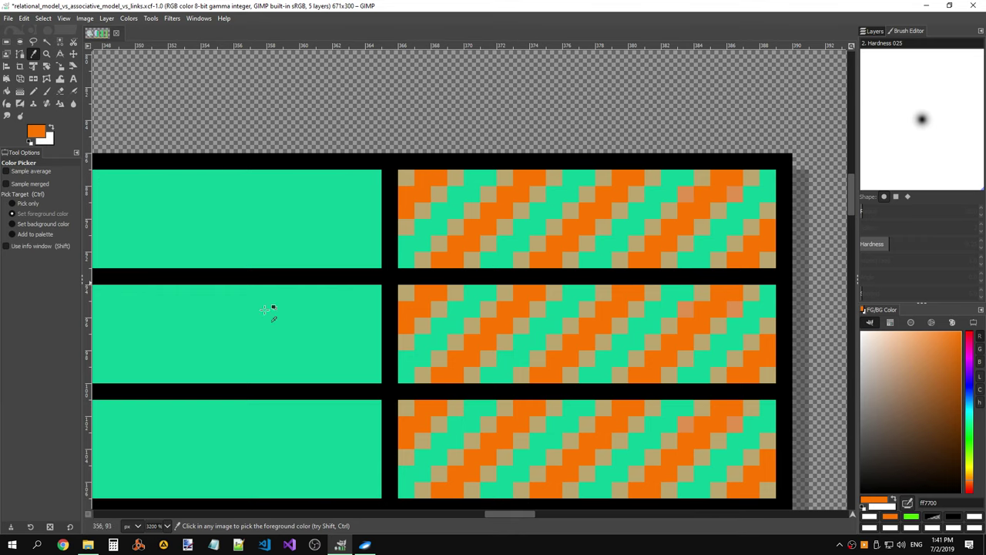
# - Check the foreground colour dialog and close it, keeping ff7700
pyautogui.moveTo(487, 512); pyautogui.dragTo(533, 512)
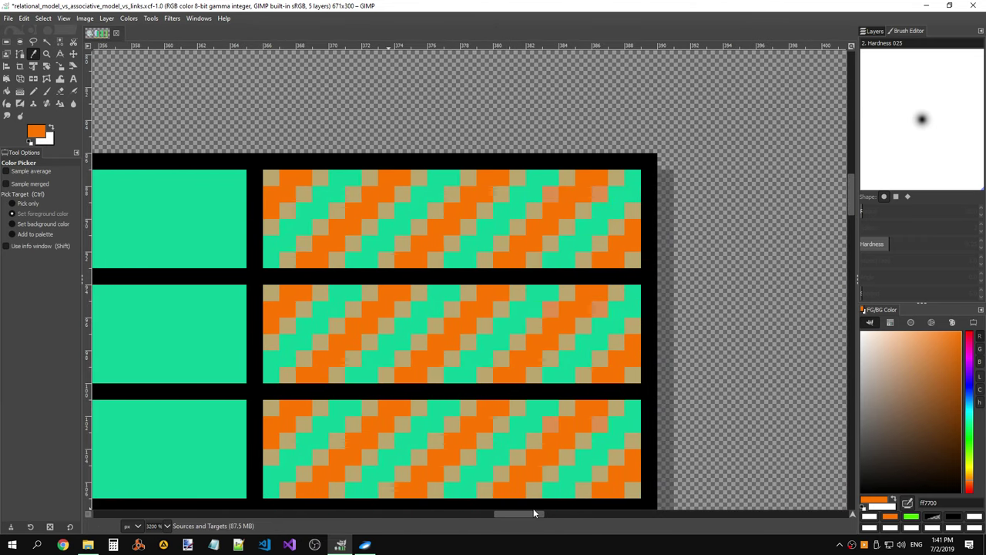
pyautogui.scroll(-3, 416, 347)
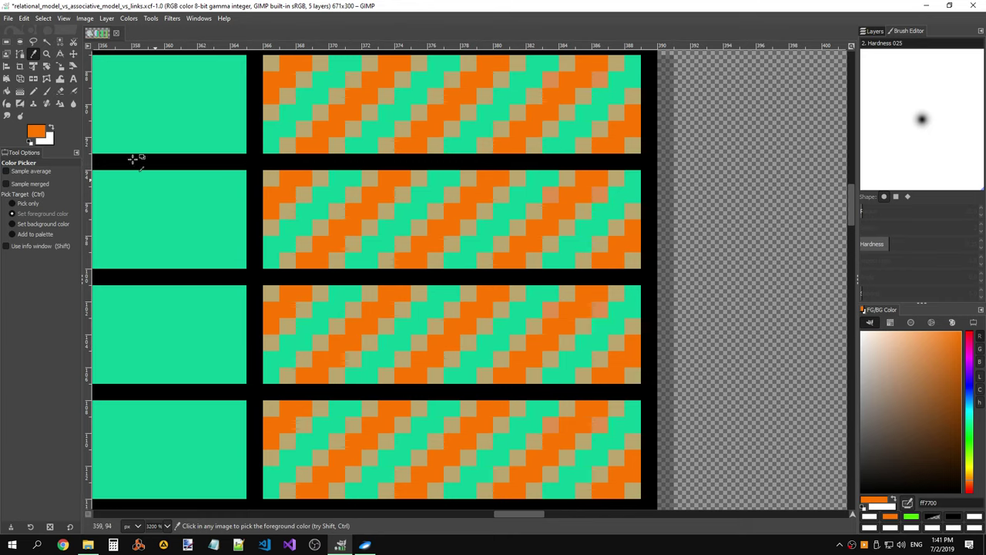
pyautogui.click(43, 134)
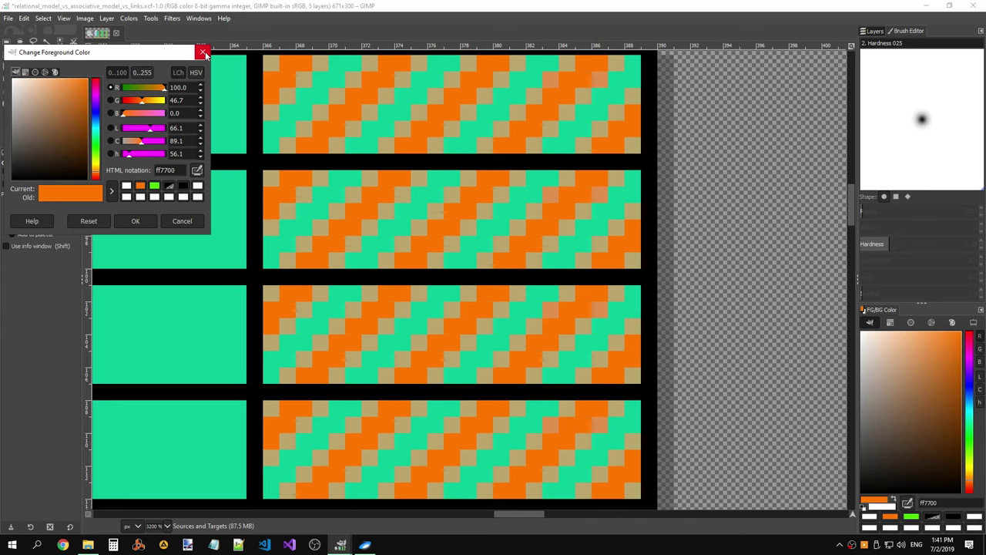
pyautogui.click(203, 52)
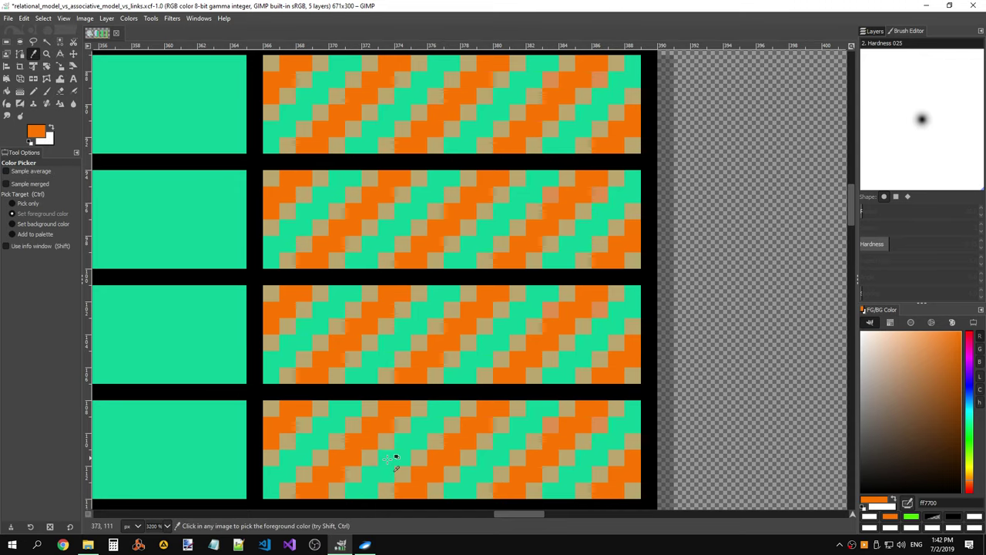
pyautogui.moveTo(509, 514)
pyautogui.mouseDown()
pyautogui.moveTo(456, 515)
pyautogui.moveTo(474, 517)
pyautogui.mouseUp()
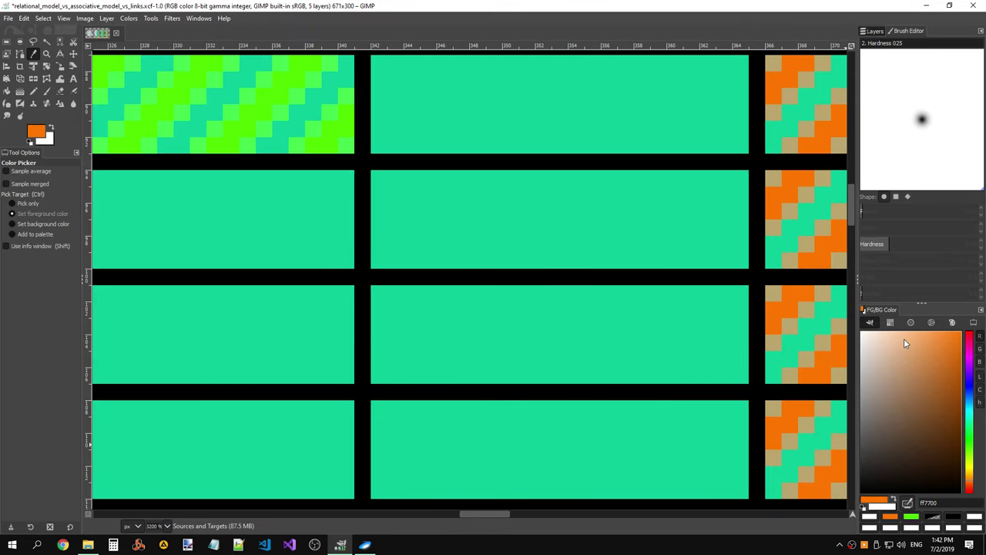
# - Reset to default colours and make the background orange ff7700
pyautogui.click(934, 519)
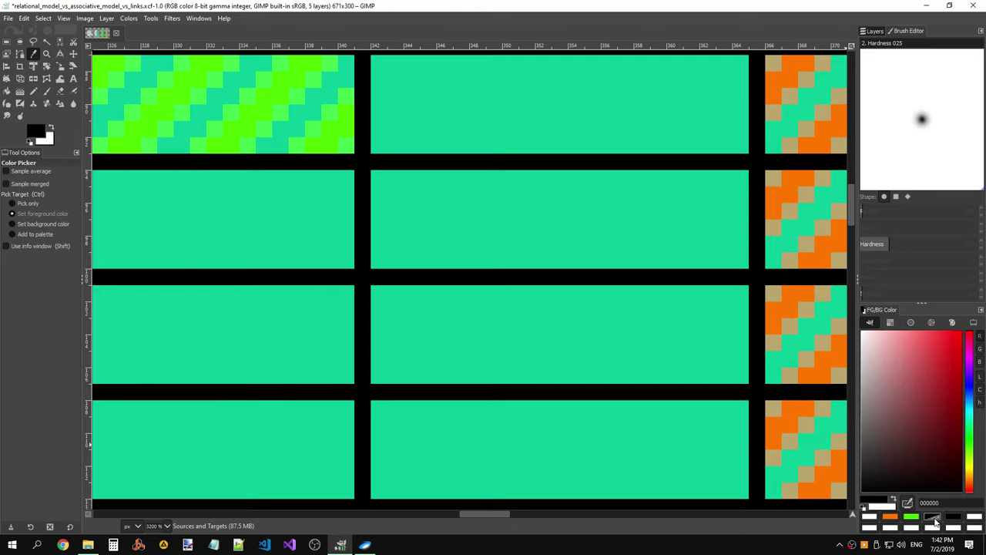
pyautogui.click(885, 510)
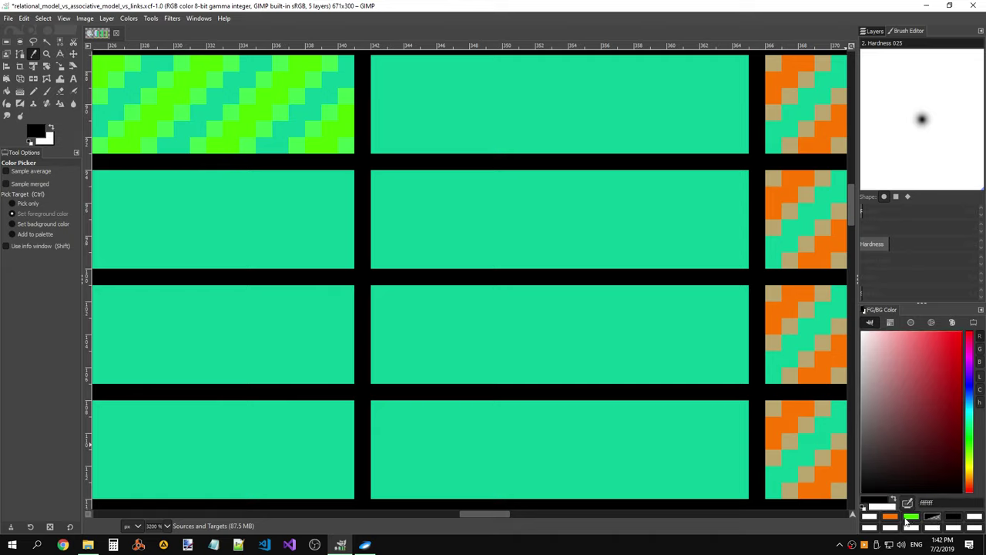
pyautogui.click(890, 516)
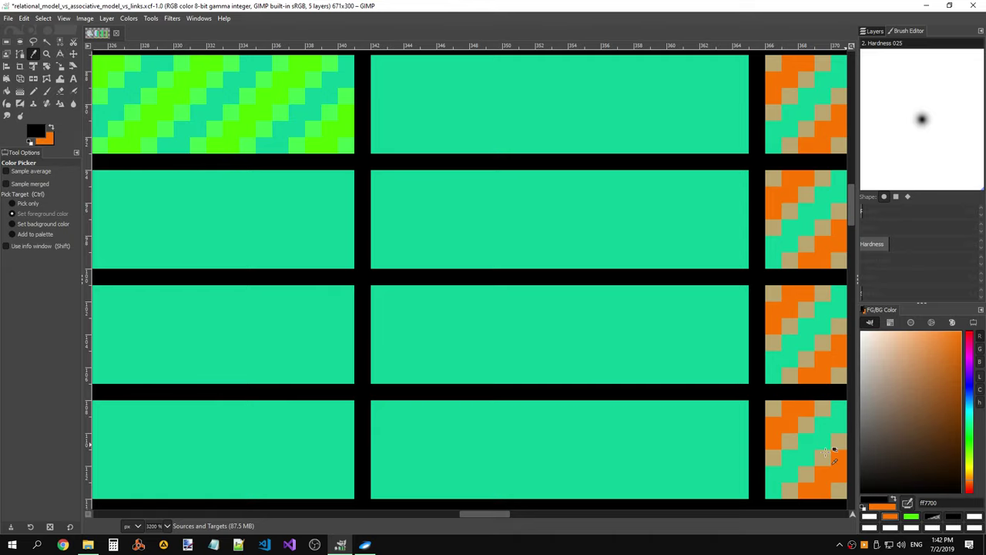
# - Switch the FG/BG Color dock to the Scales slider view
pyautogui.click(910, 324)
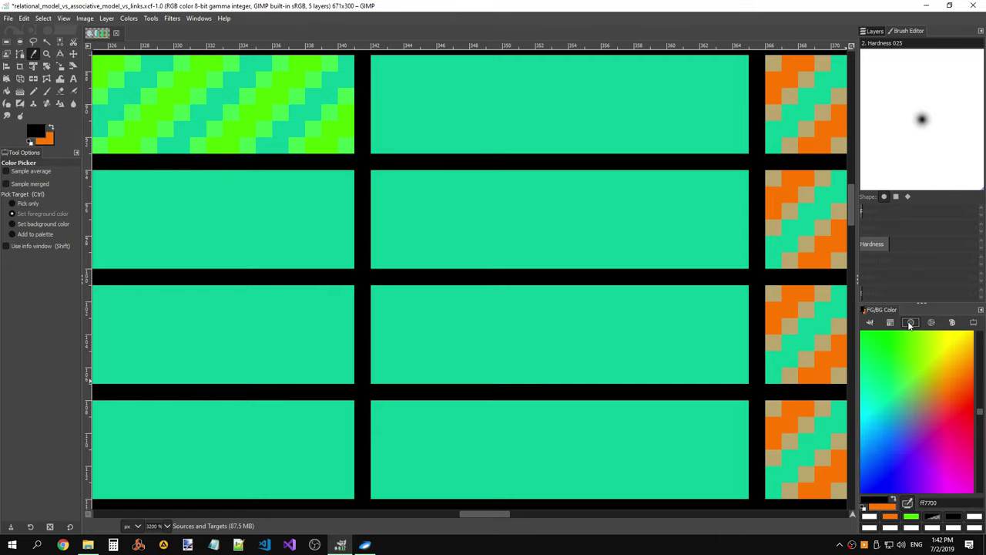
pyautogui.click(931, 323)
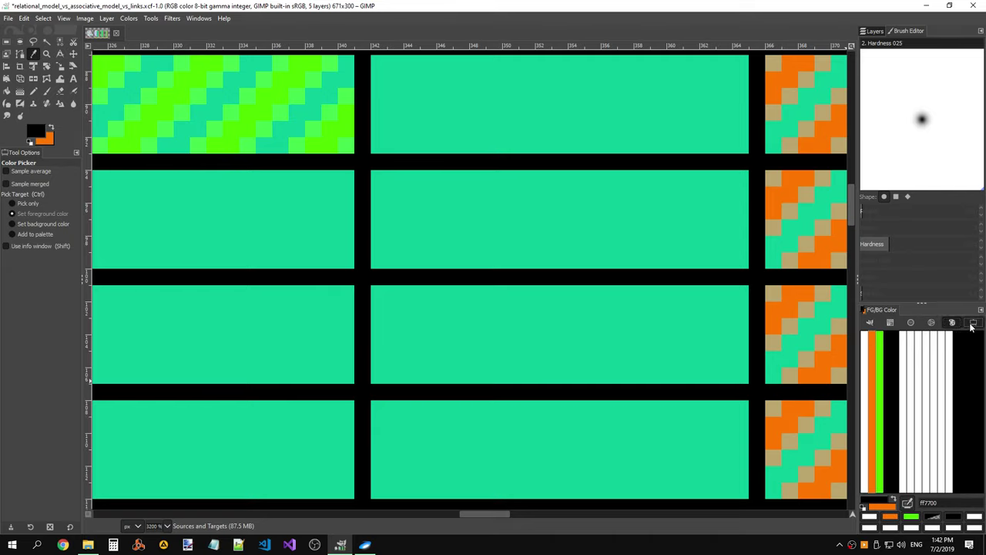
pyautogui.click(971, 323)
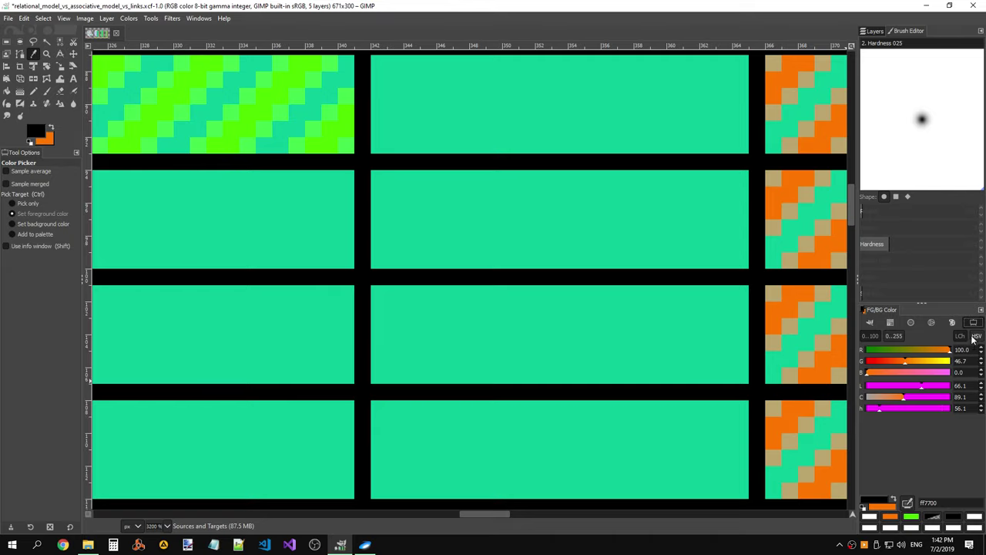
pyautogui.click(870, 323)
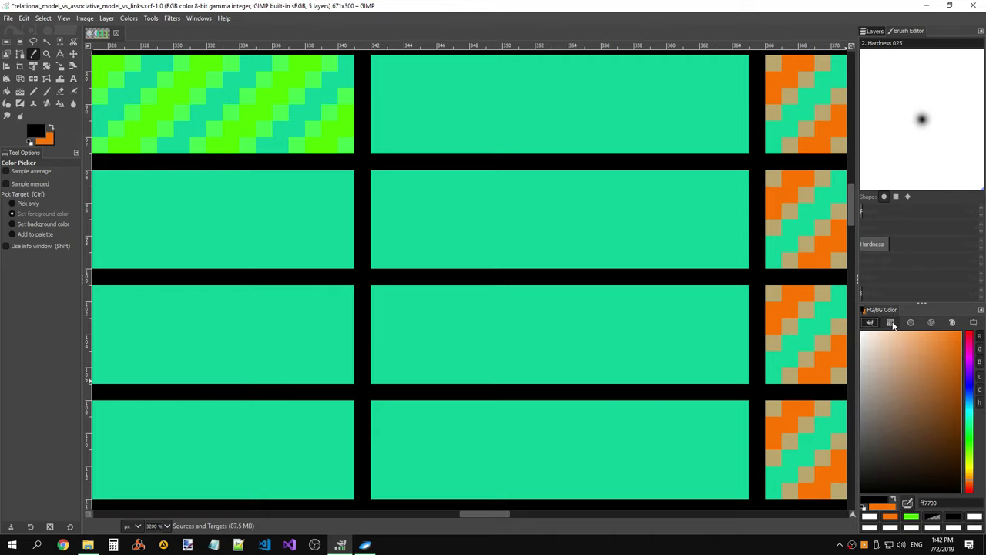
pyautogui.click(974, 323)
# - Inspect the hatched columns close up and sample the hatch's orange as foreground
pyautogui.moveTo(470, 514); pyautogui.dragTo(436, 514)
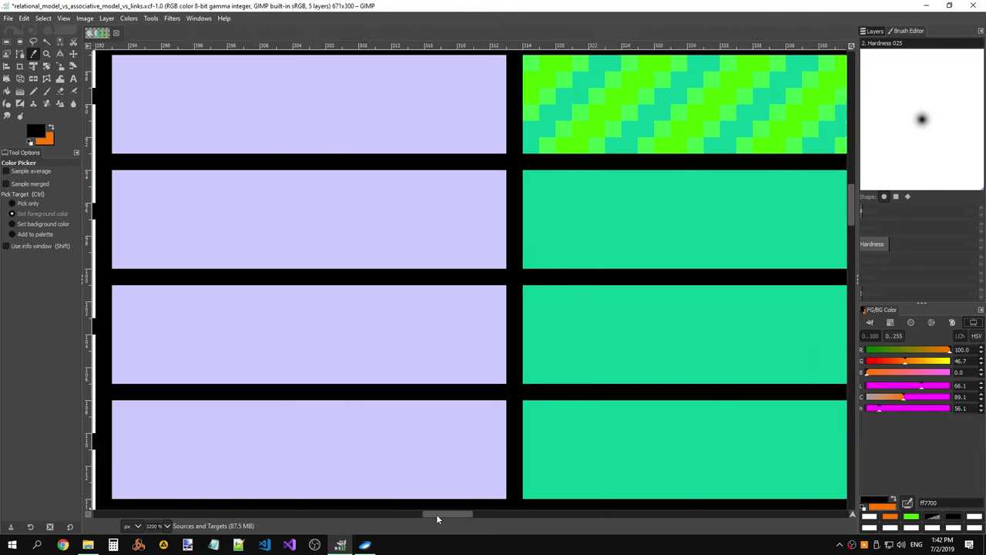
pyautogui.scroll(5, 601, 324)
pyautogui.scroll(-2, 612, 313)
pyautogui.scroll(-3, 652, 293)
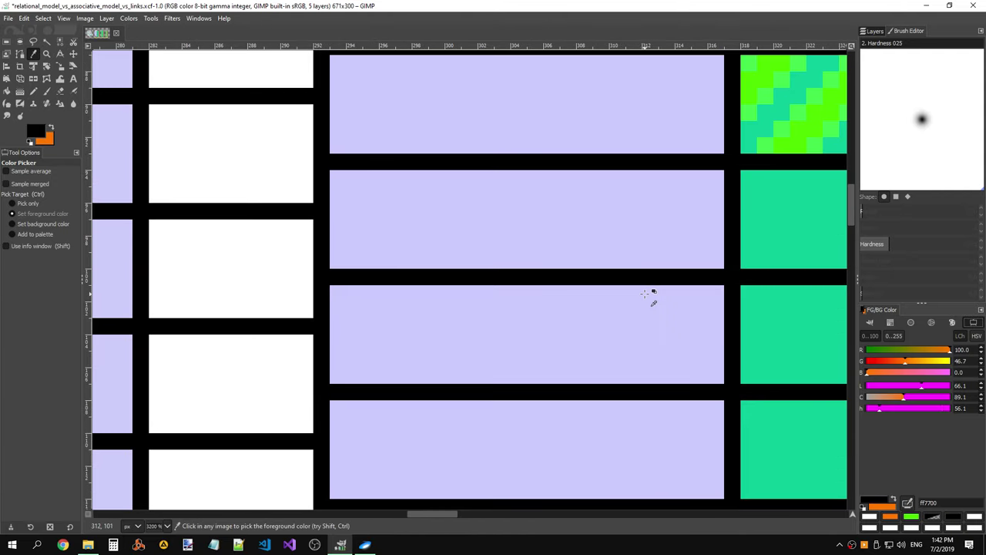
pyautogui.keyDown('ctrl'); pyautogui.scroll(-1, 645, 287); pyautogui.keyUp('ctrl')
pyautogui.hscroll(2, 644, 286)
pyautogui.hscroll(3, 644, 286)
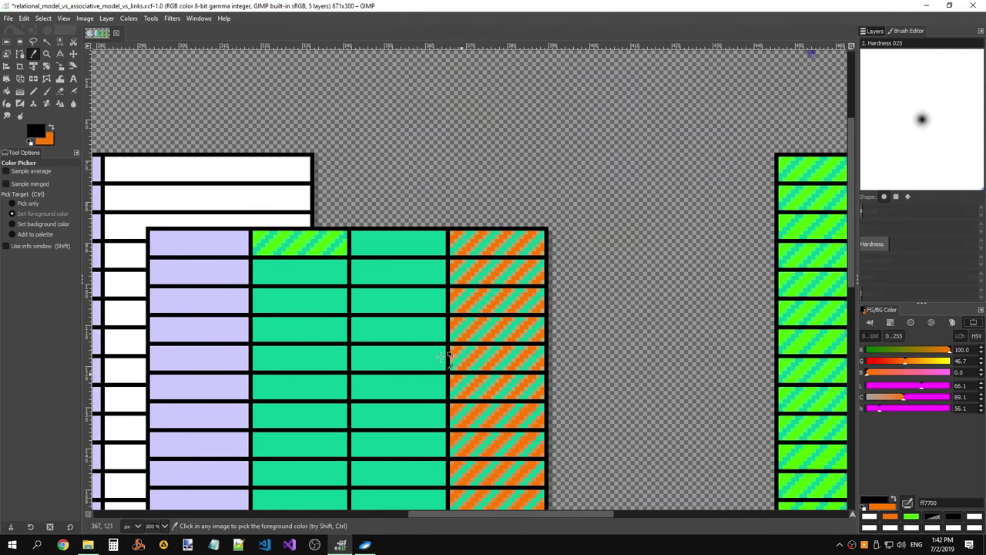
pyautogui.keyDown('ctrl'); pyautogui.scroll(5, 506, 258); pyautogui.keyUp('ctrl')
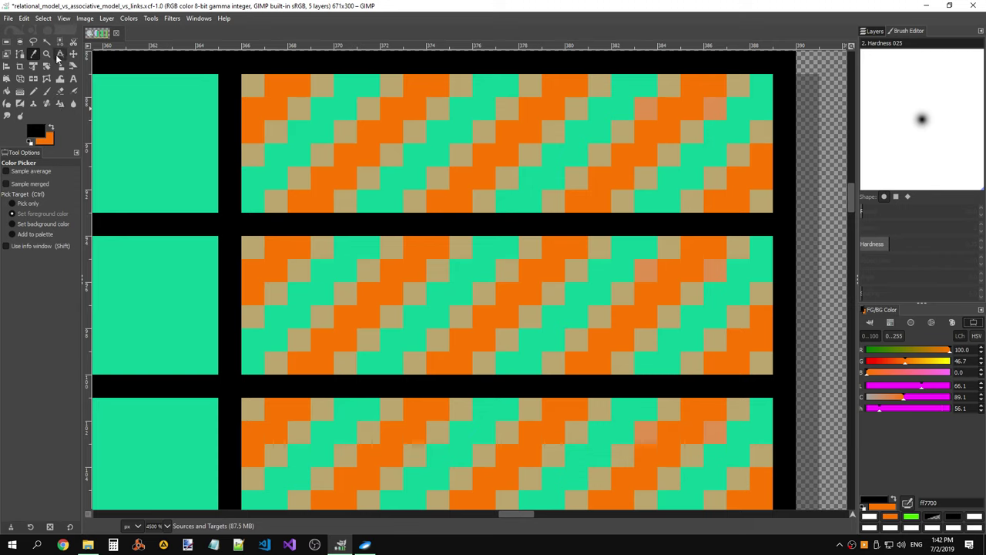
pyautogui.click(523, 246)
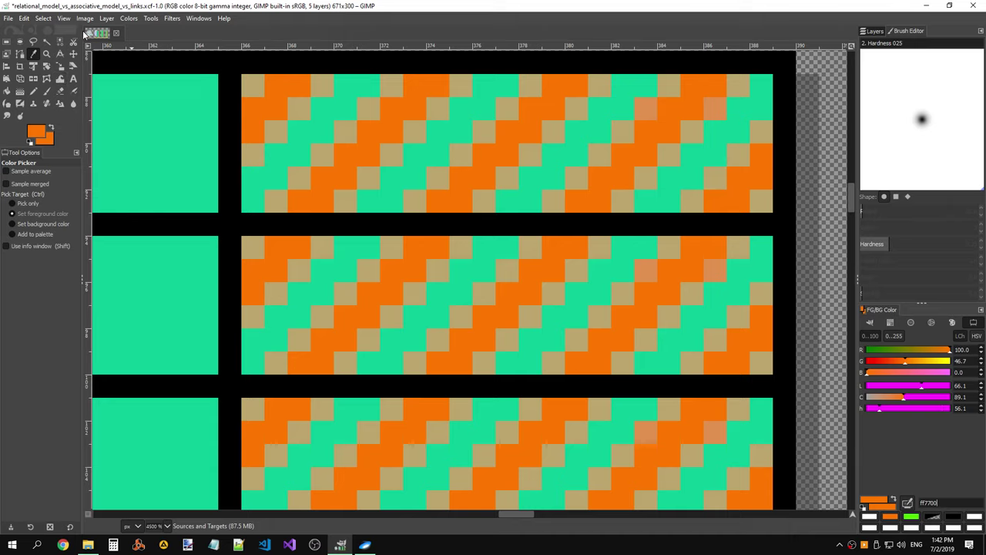
# - Open and dismiss the colour adjustments list, then keep inspecting the hatched tables
pyautogui.click(126, 18)
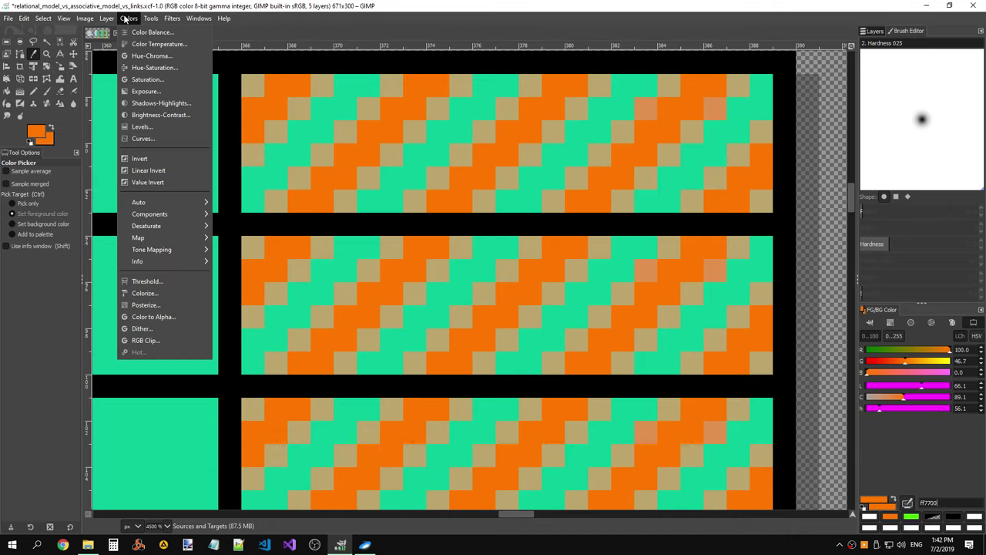
pyautogui.click(125, 19)
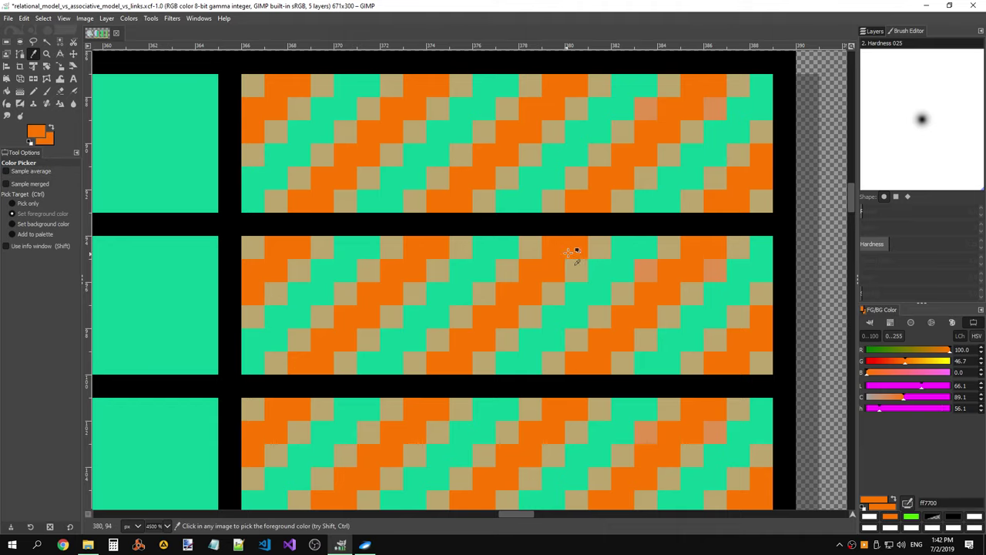
pyautogui.scroll(-3, 570, 252)
pyautogui.scroll(-3, 608, 391)
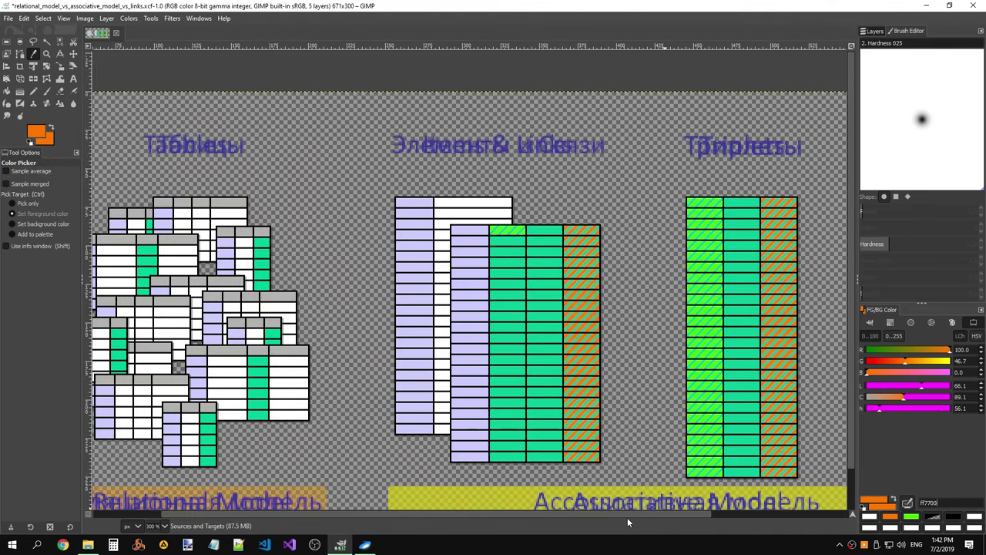
pyautogui.hscroll(3, 627, 517)
pyautogui.scroll(3, 607, 408)
pyautogui.scroll(2, 607, 409)
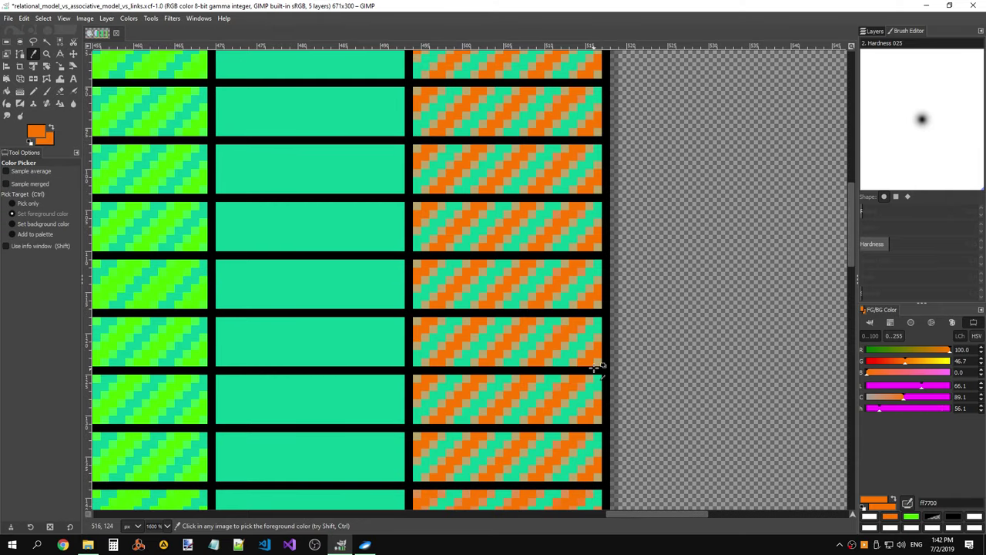
pyautogui.scroll(5, 607, 385)
pyautogui.scroll(-3, 607, 370)
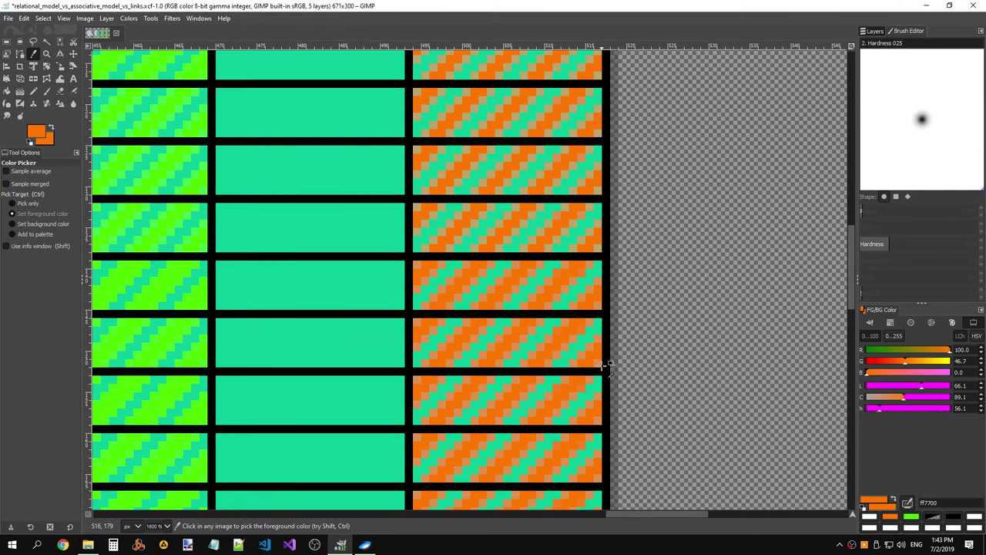
pyautogui.scroll(-1, 606, 365)
pyautogui.scroll(-1, 607, 365)
pyautogui.scroll(-1, 606, 365)
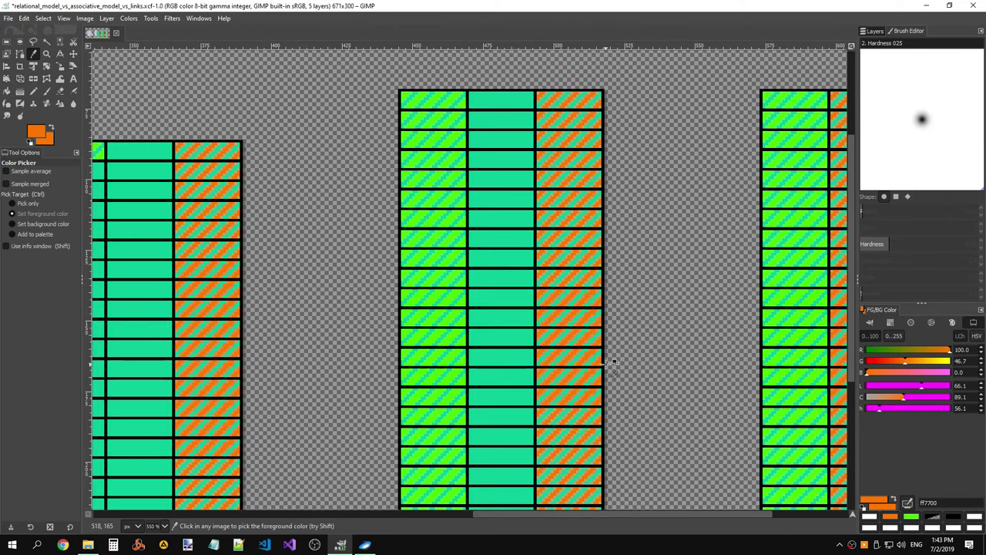
pyautogui.scroll(-1, 606, 364)
pyautogui.scroll(-3, 366, 295)
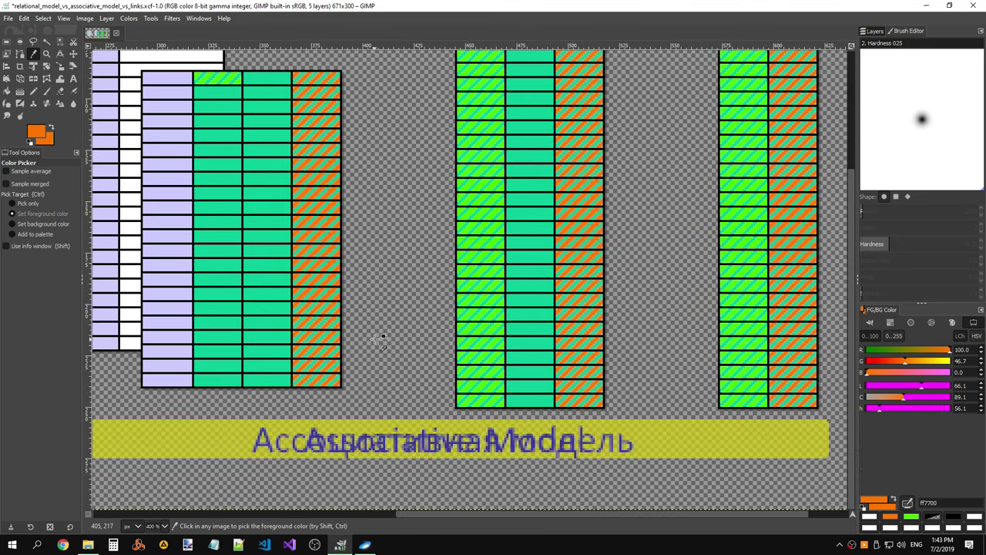
pyautogui.scroll(3, 373, 348)
pyautogui.scroll(-3, 373, 348)
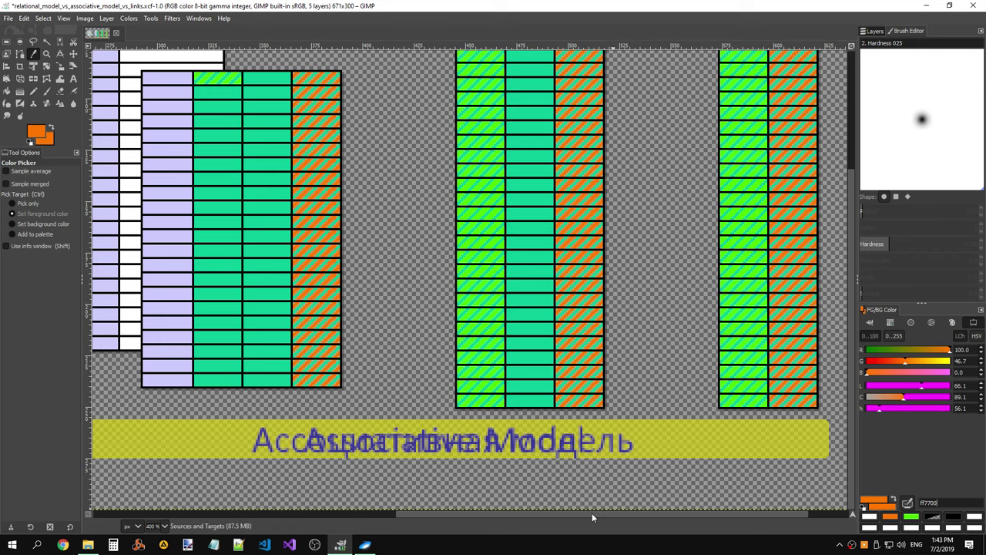
# - Pan to a table border and sample its black as the foreground colour
pyautogui.moveTo(439, 515); pyautogui.dragTo(536, 520)
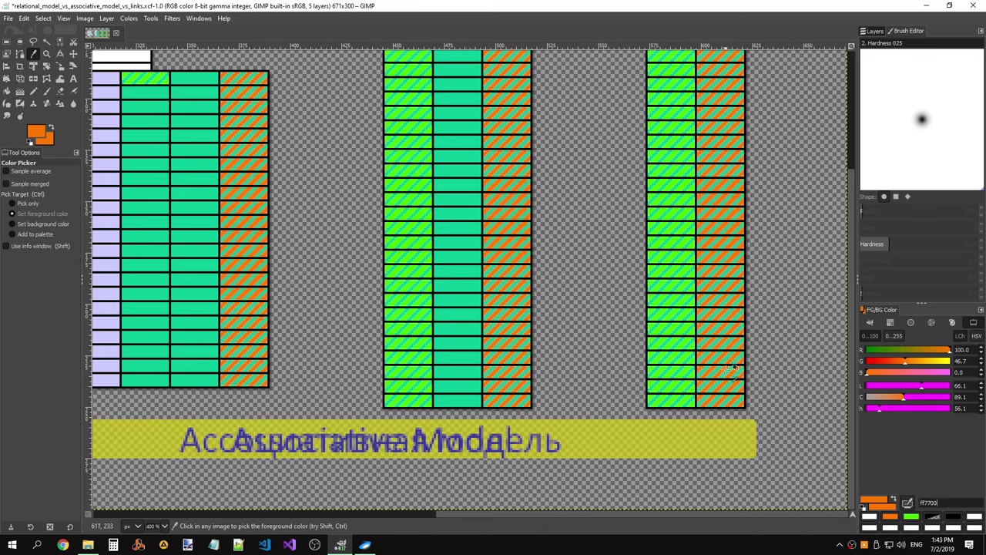
pyautogui.scroll(5, 770, 306)
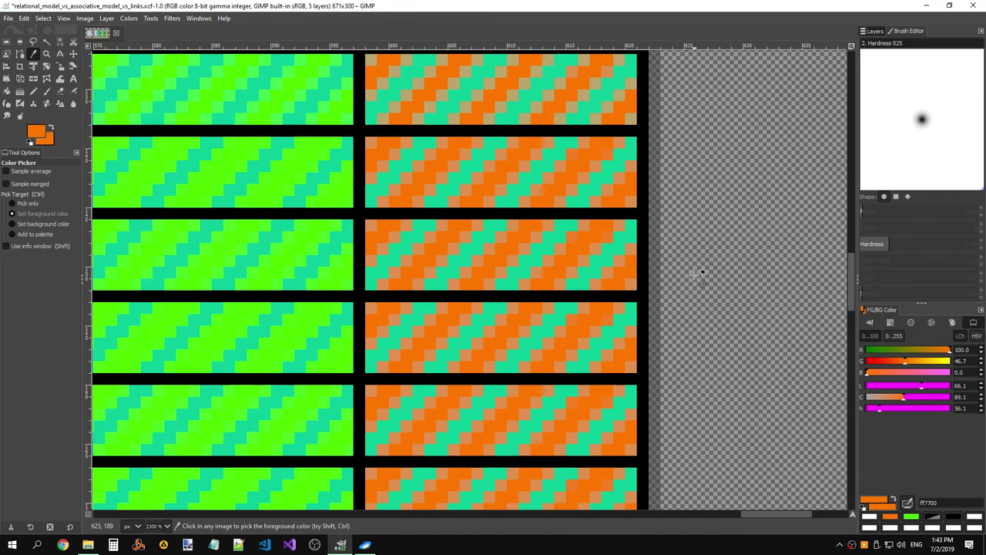
pyautogui.scroll(-4, 690, 262)
pyautogui.scroll(-1, 682, 216)
pyautogui.scroll(3, 678, 177)
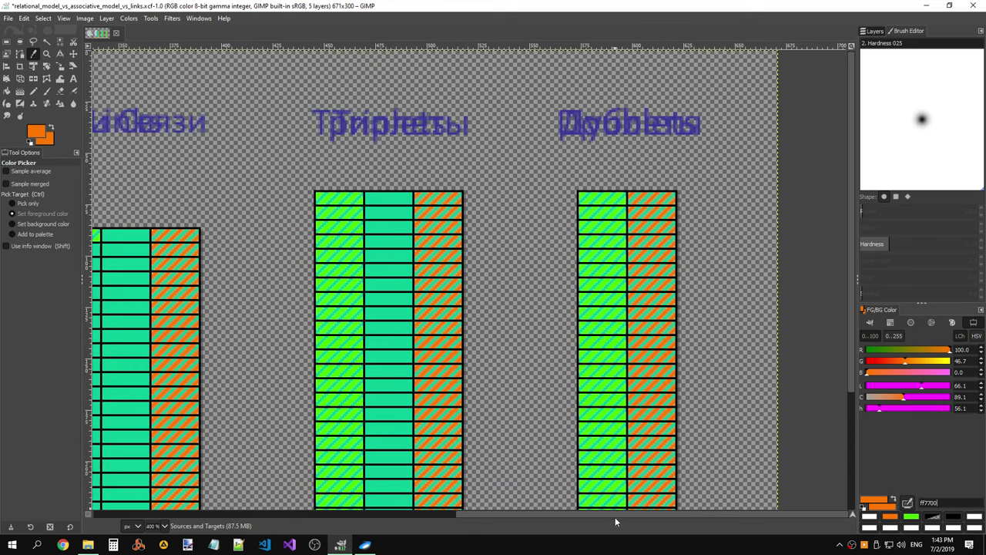
pyautogui.moveTo(615, 517); pyautogui.dragTo(588, 513)
pyautogui.scroll(-1, 502, 385)
pyautogui.scroll(-2, 502, 385)
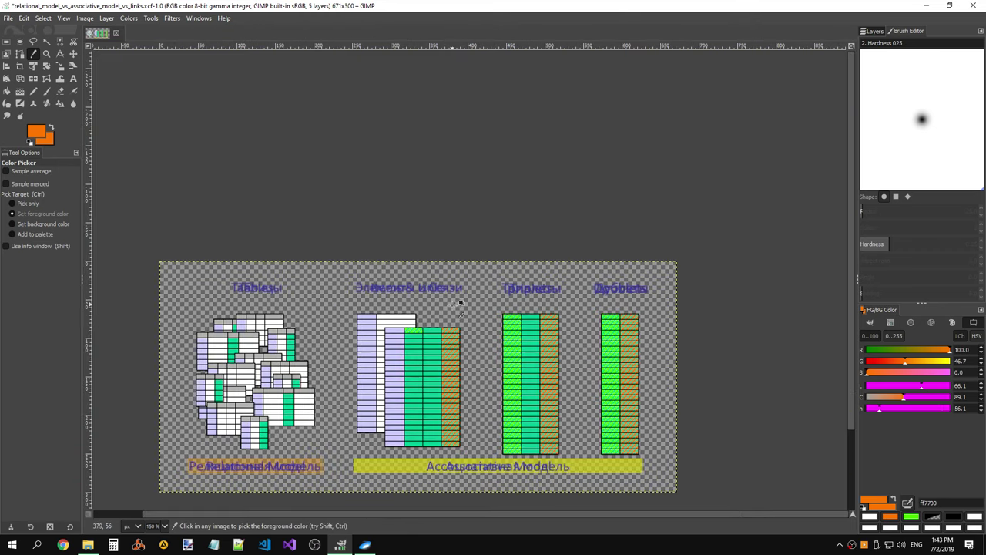
pyautogui.click(448, 331)
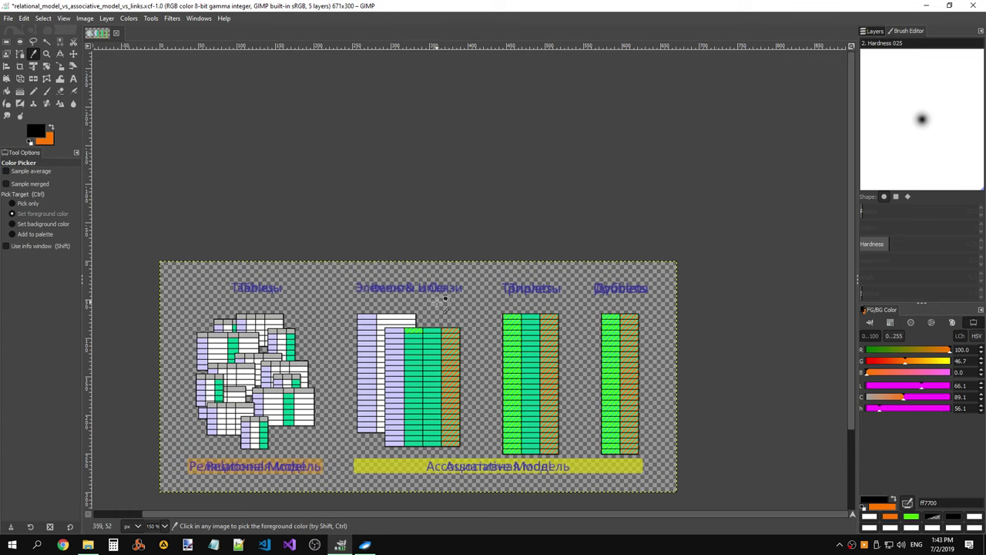
# - Clear the hatching from the two right-hand tables and select the middle column below its top cell
pyautogui.click(7, 42)
pyautogui.moveTo(478, 300); pyautogui.dragTo(669, 459)
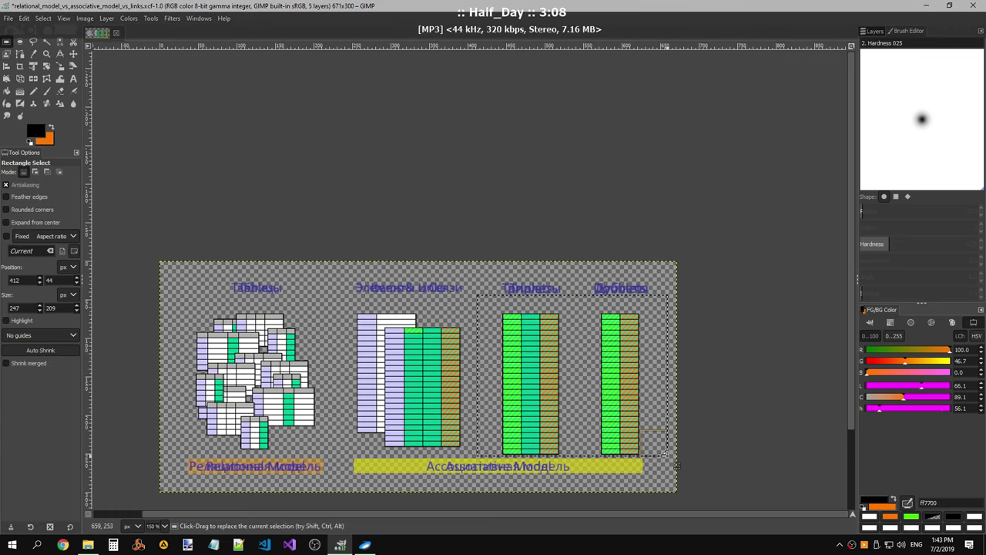
pyautogui.click(487, 339)
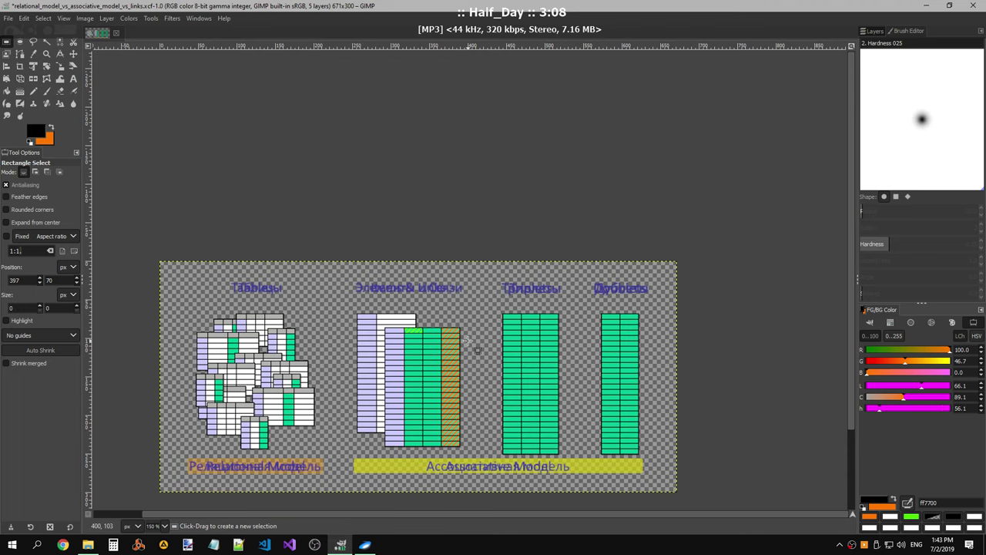
pyautogui.keyDown('ctrl'); pyautogui.click(455, 345); pyautogui.keyUp('ctrl')
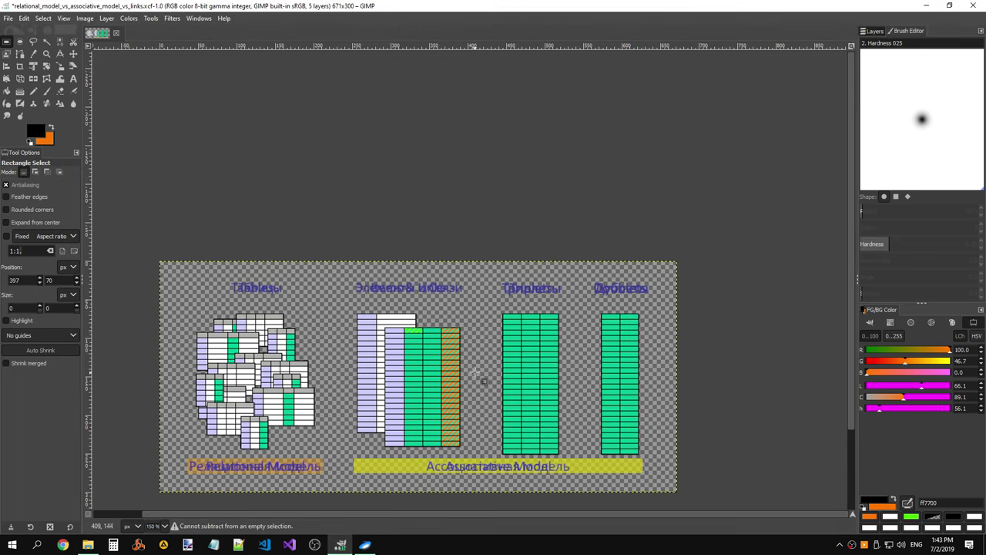
pyautogui.scroll(2, 463, 359)
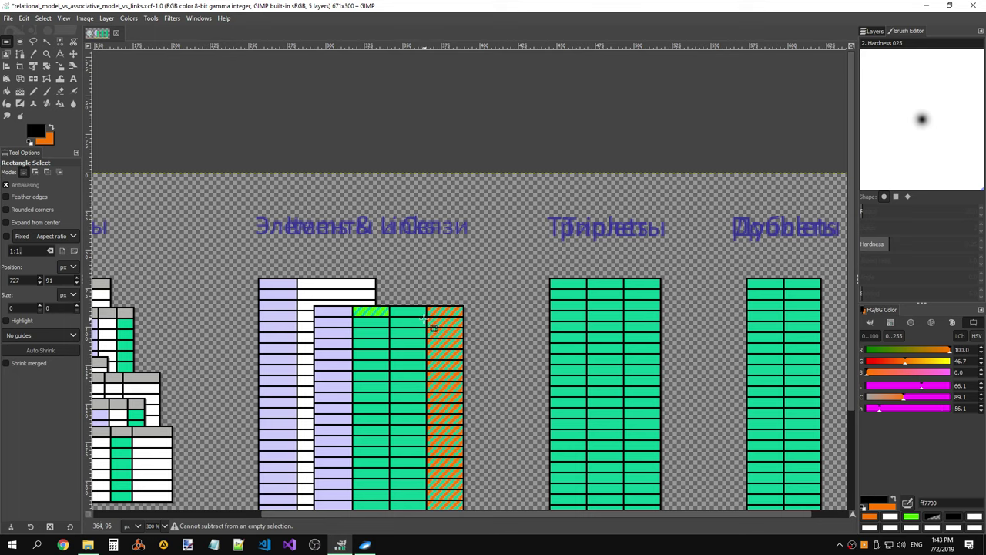
pyautogui.moveTo(424, 316)
pyautogui.mouseDown()
pyautogui.moveTo(459, 391)
pyautogui.moveTo(459, 428)
pyautogui.mouseUp()
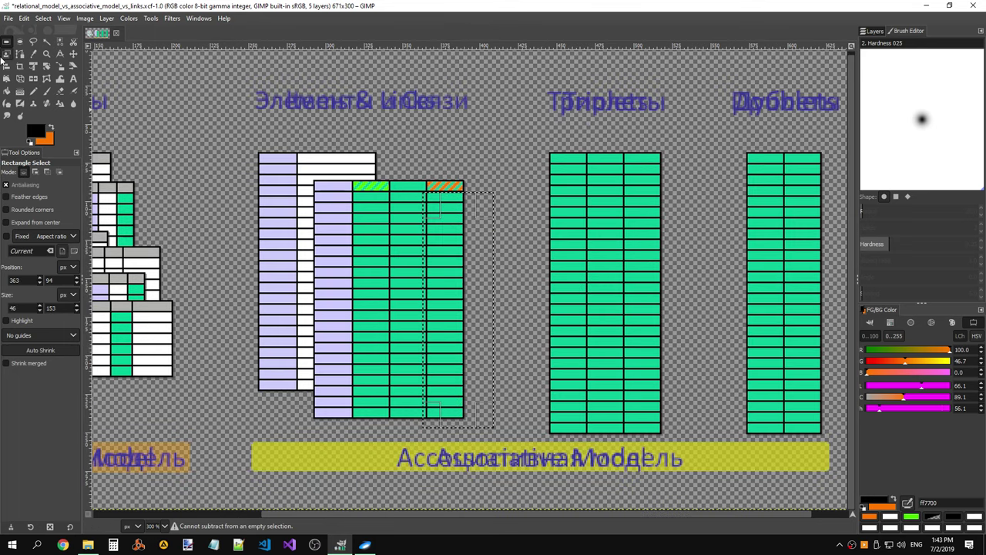
# - Deselect, zoom far in on the top orange cell, and sample its orange as foreground
pyautogui.click(524, 197)
pyautogui.press('5')
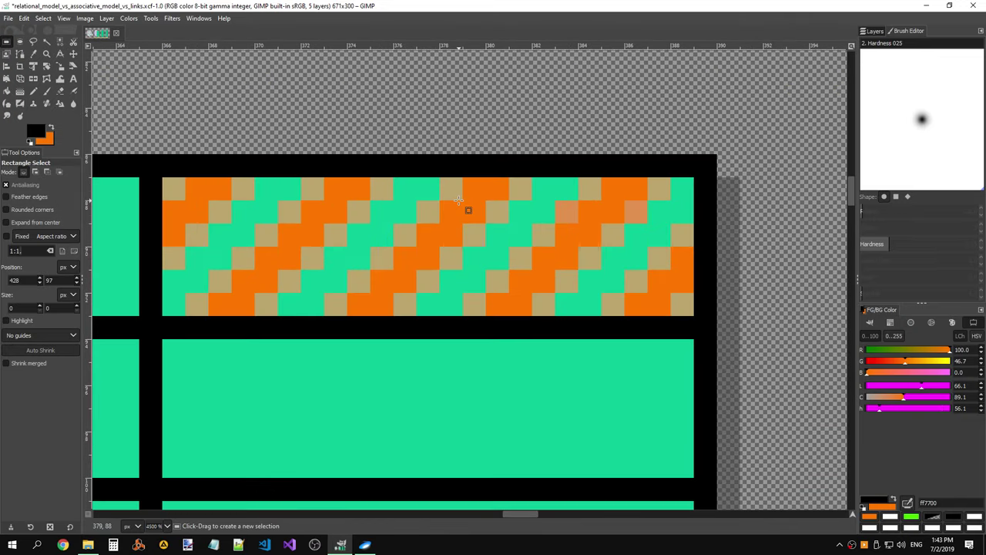
pyautogui.click(33, 54)
pyautogui.click(186, 185)
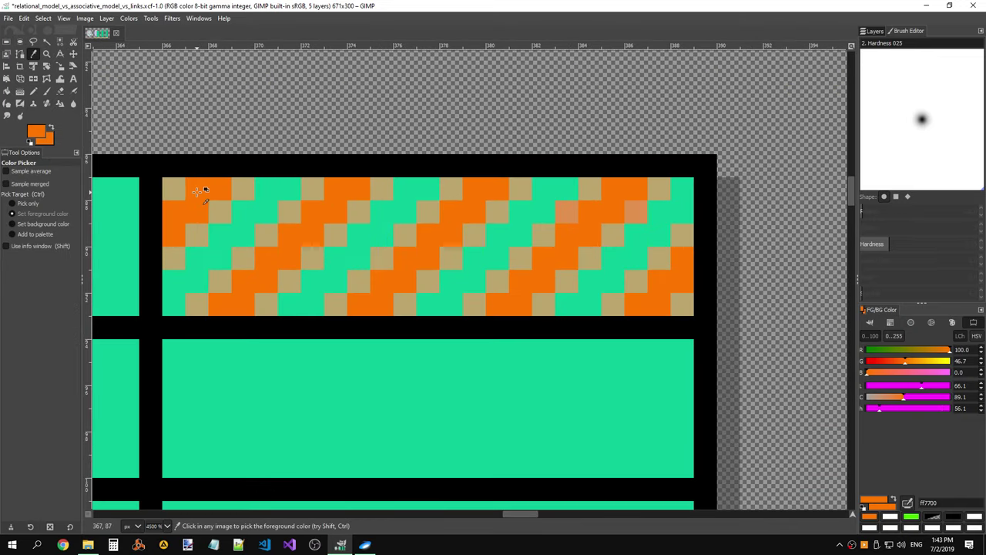
# - Erase every tan pixel across the orange hatch with the Eraser, left to right
pyautogui.click(33, 91)
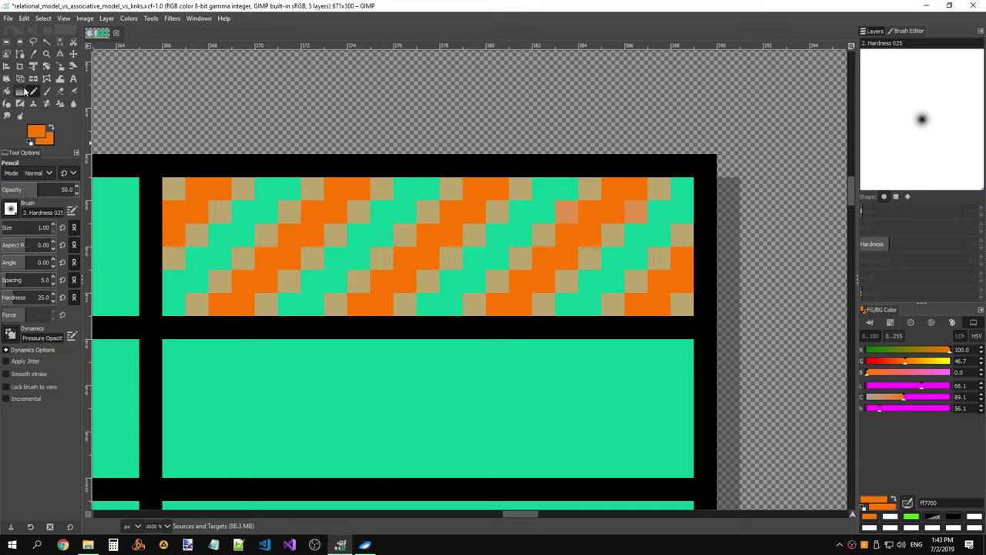
pyautogui.click(60, 91)
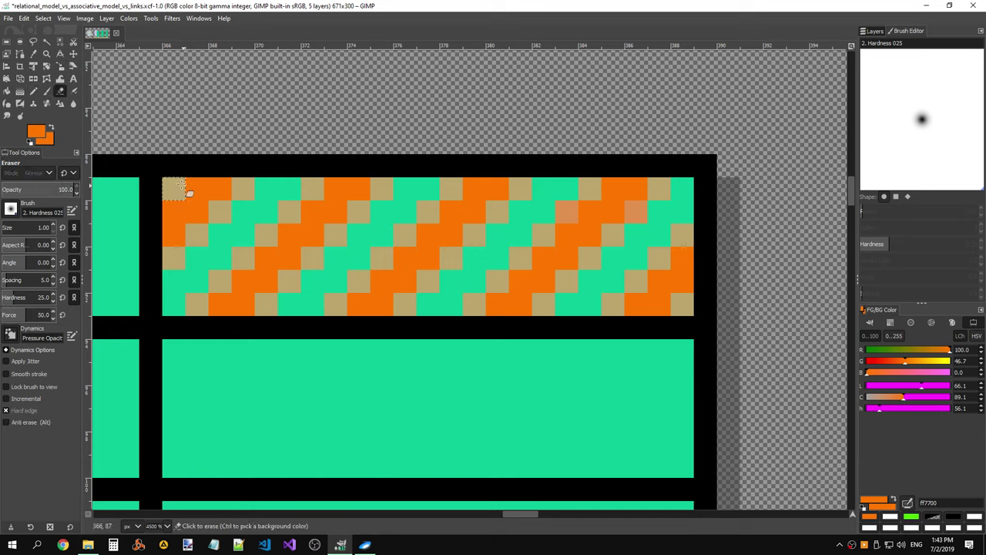
pyautogui.click(177, 188)
pyautogui.click(219, 212)
pyautogui.click(197, 235)
pyautogui.click(173, 258)
pyautogui.click(242, 189)
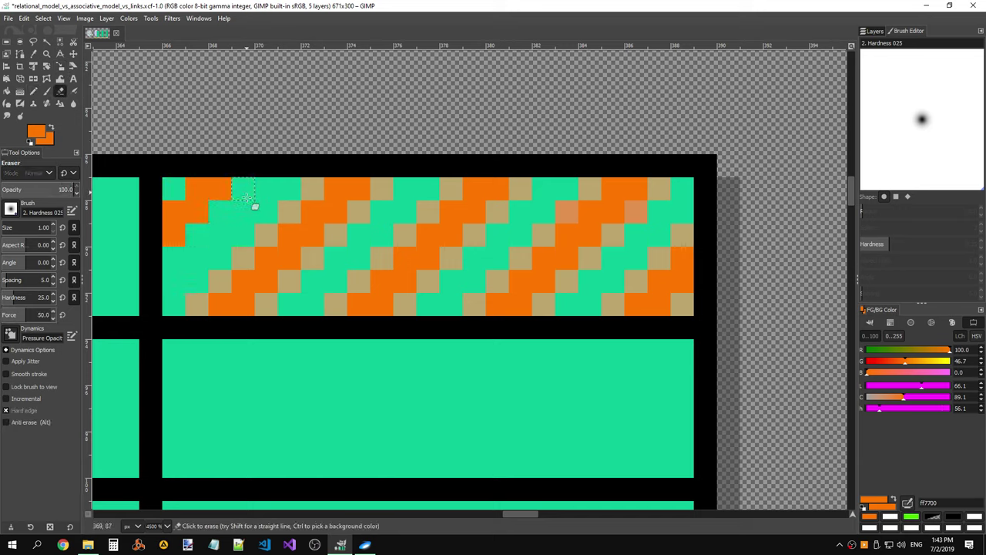
pyautogui.click(243, 258)
pyautogui.click(220, 282)
pyautogui.click(196, 305)
pyautogui.click(265, 305)
pyautogui.click(289, 281)
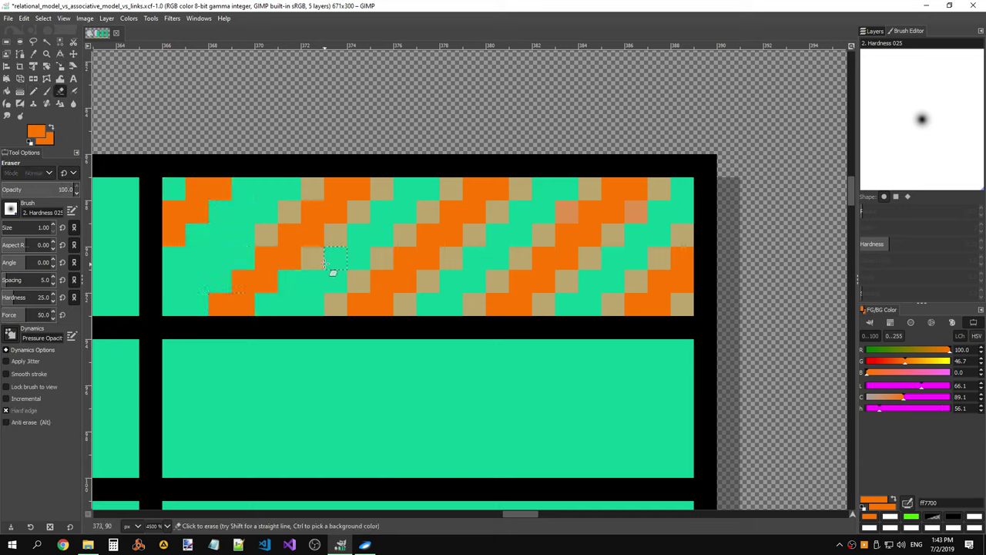
pyautogui.click(312, 258)
pyautogui.click(335, 235)
pyautogui.click(289, 211)
pyautogui.click(265, 235)
pyautogui.click(312, 188)
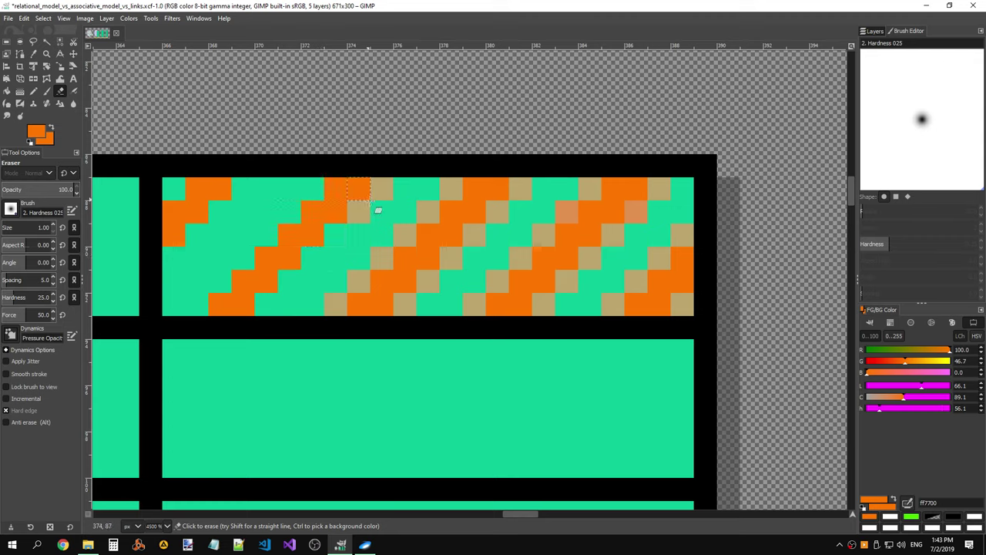
pyautogui.click(358, 212)
pyautogui.click(381, 189)
pyautogui.click(404, 235)
pyautogui.click(382, 258)
pyautogui.click(358, 282)
pyautogui.click(335, 304)
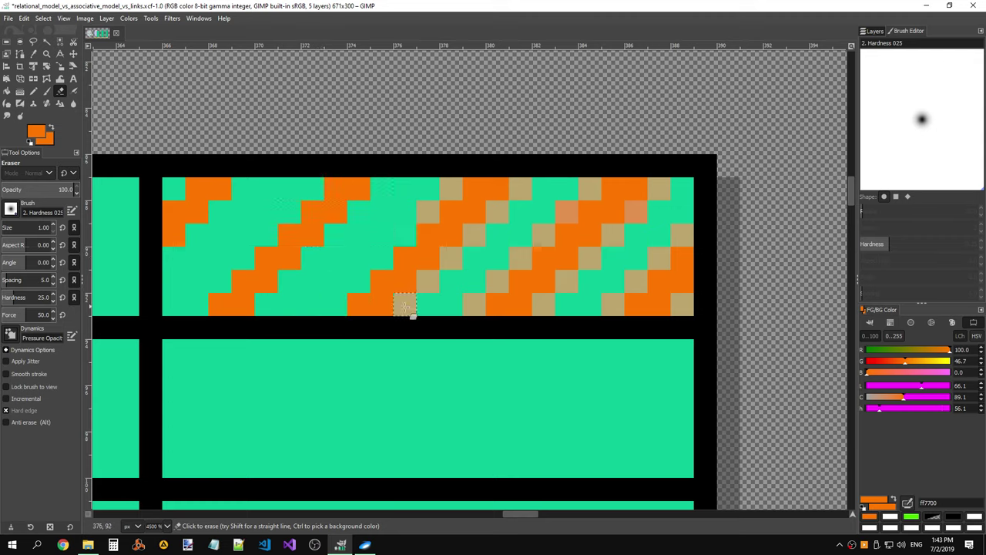
pyautogui.click(405, 305)
pyautogui.click(428, 281)
pyautogui.click(451, 258)
pyautogui.click(474, 235)
pyautogui.click(497, 211)
pyautogui.click(520, 189)
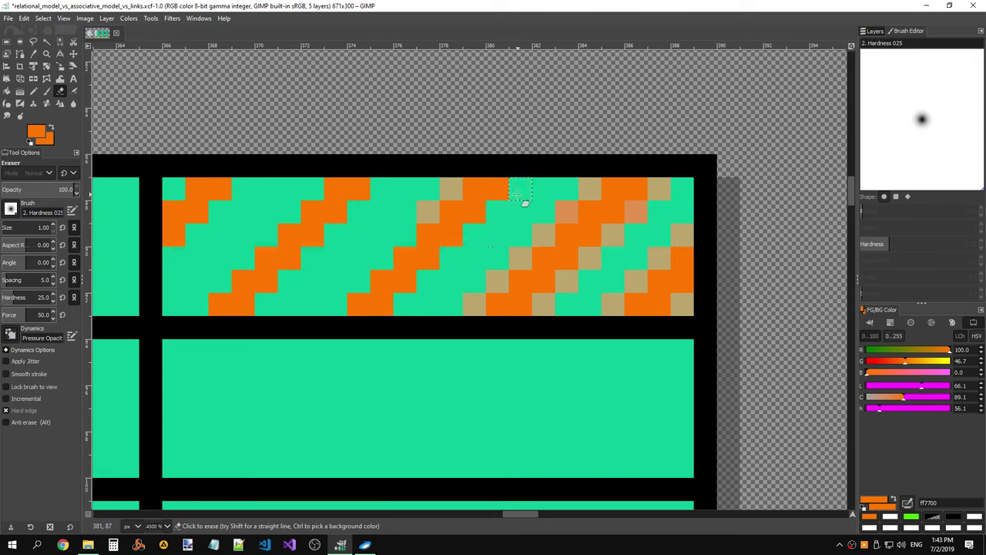
pyautogui.click(451, 189)
pyautogui.click(428, 212)
pyautogui.click(497, 282)
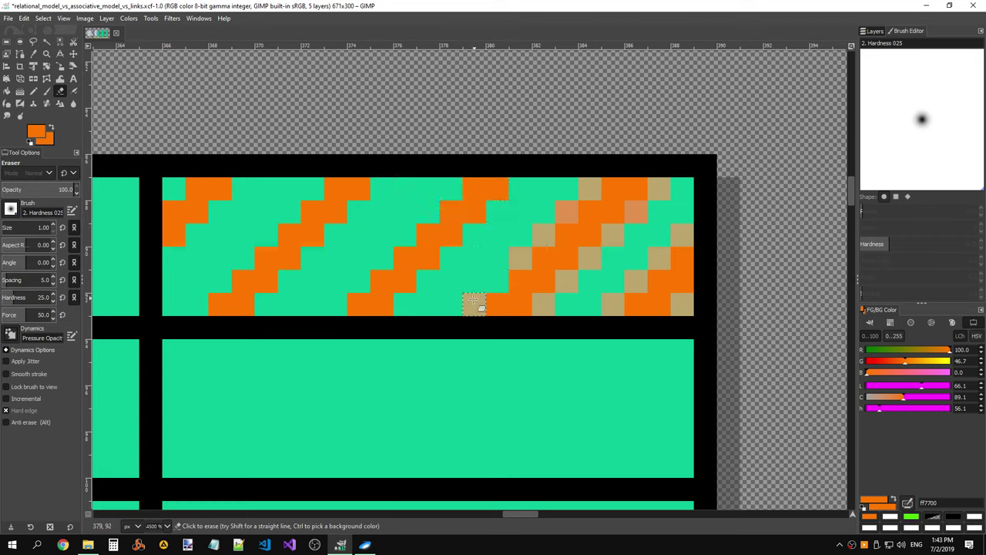
pyautogui.click(474, 304)
pyautogui.click(520, 258)
pyautogui.click(566, 235)
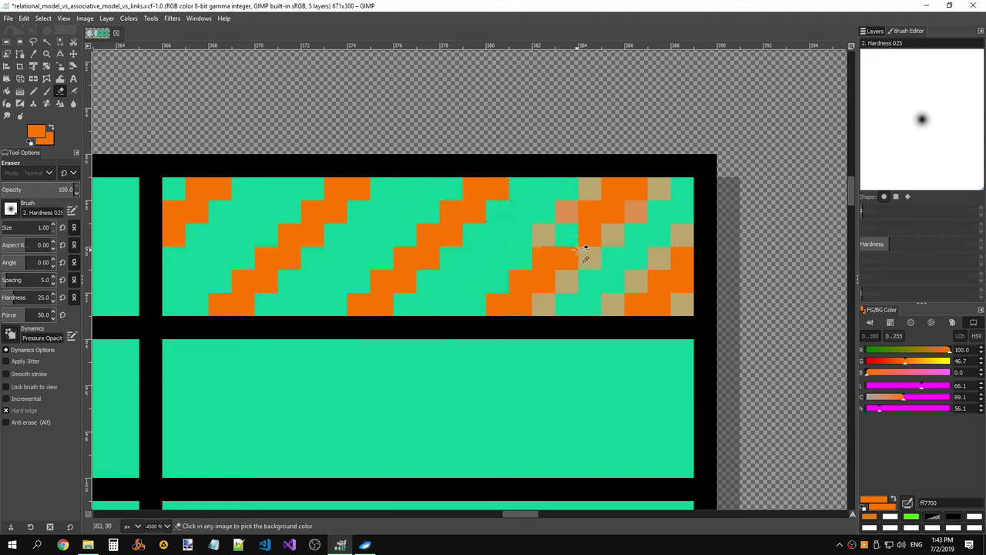
pyautogui.click(544, 235)
pyautogui.click(567, 212)
pyautogui.click(589, 188)
pyautogui.click(612, 235)
pyautogui.click(635, 211)
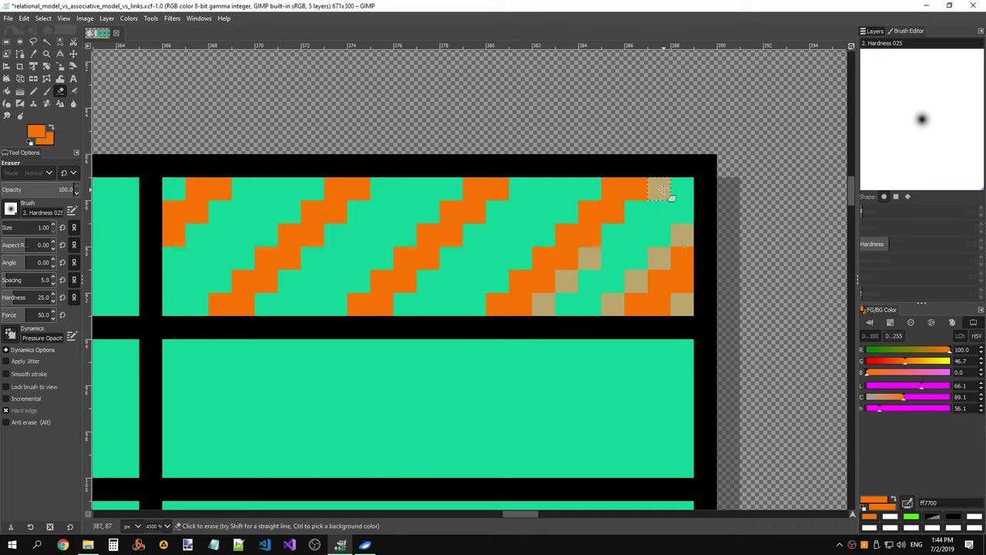
pyautogui.click(659, 189)
pyautogui.click(589, 258)
pyautogui.click(567, 281)
pyautogui.click(544, 304)
pyautogui.click(613, 304)
pyautogui.click(635, 282)
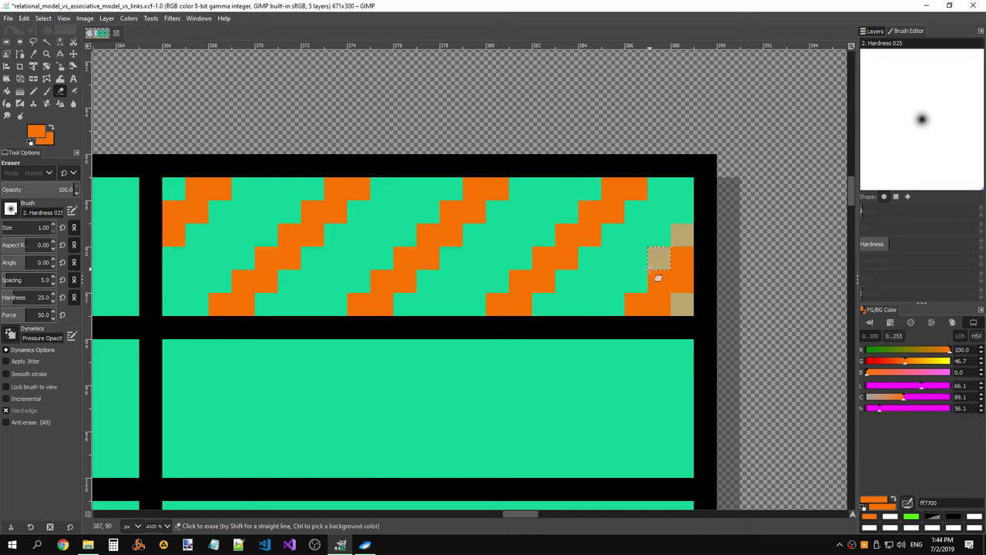
pyautogui.click(659, 258)
pyautogui.click(681, 235)
pyautogui.click(682, 304)
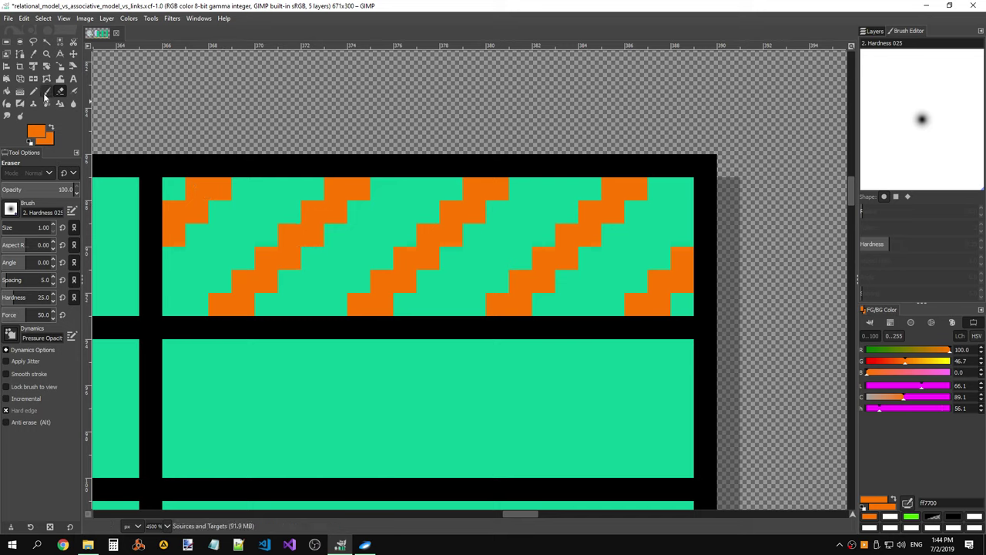
# - Paint 50% tan Pencil pixels beside each orange diagonal across the top cell's full width
pyautogui.click(33, 91)
pyautogui.click(174, 189)
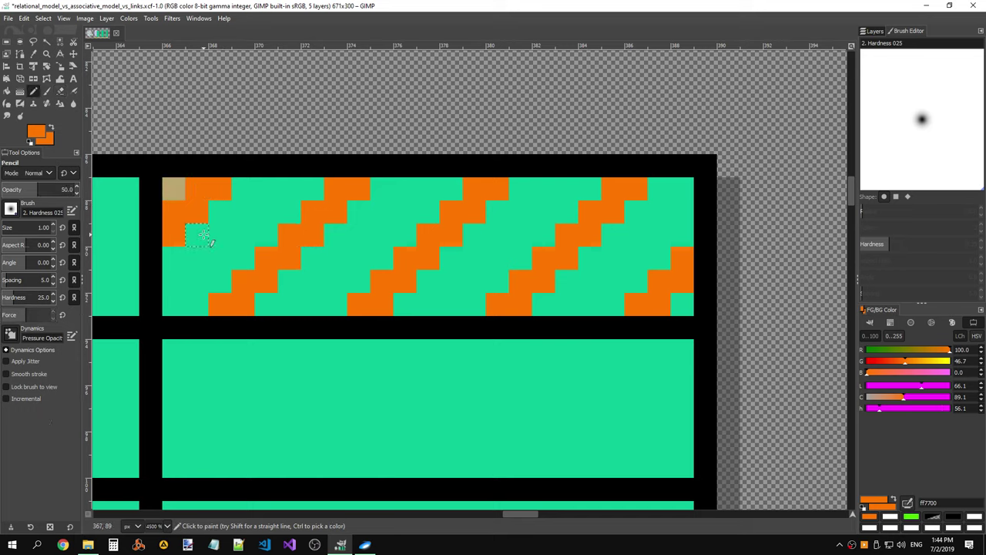
pyautogui.click(197, 235)
pyautogui.click(220, 212)
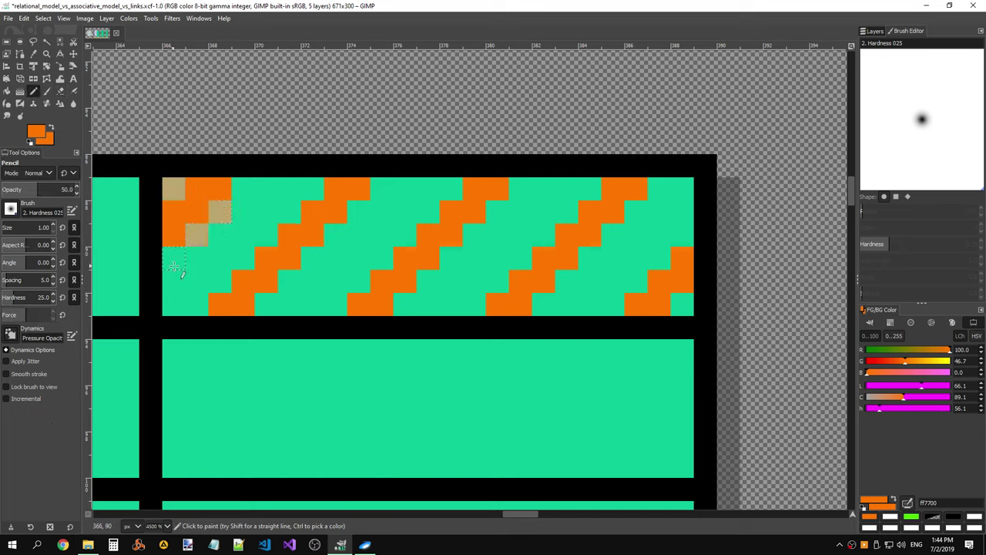
pyautogui.click(173, 259)
pyautogui.click(243, 189)
pyautogui.click(197, 305)
pyautogui.click(220, 282)
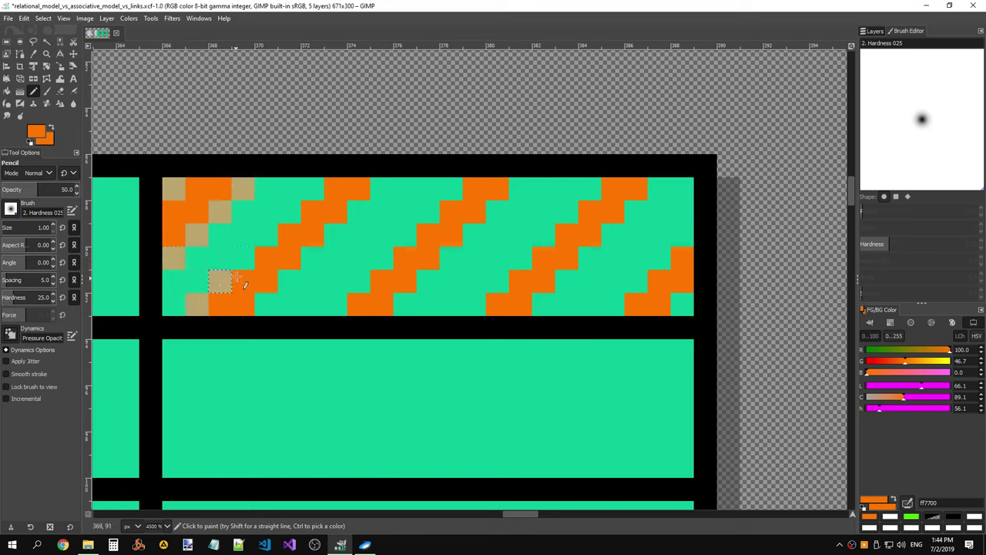
pyautogui.click(243, 258)
pyautogui.click(266, 235)
pyautogui.click(289, 212)
pyautogui.click(312, 188)
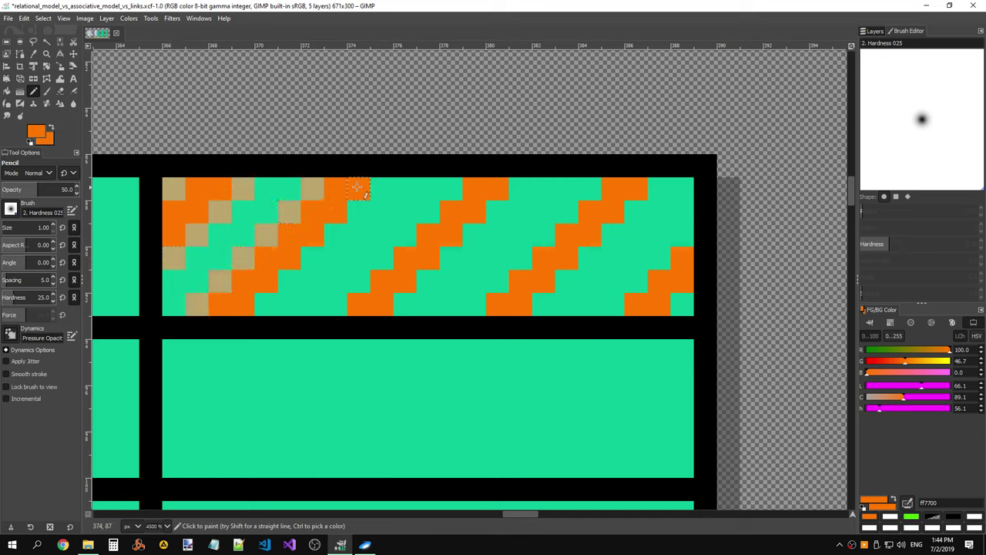
pyautogui.click(381, 189)
pyautogui.click(358, 212)
pyautogui.click(335, 235)
pyautogui.click(312, 258)
pyautogui.click(289, 282)
pyautogui.click(266, 305)
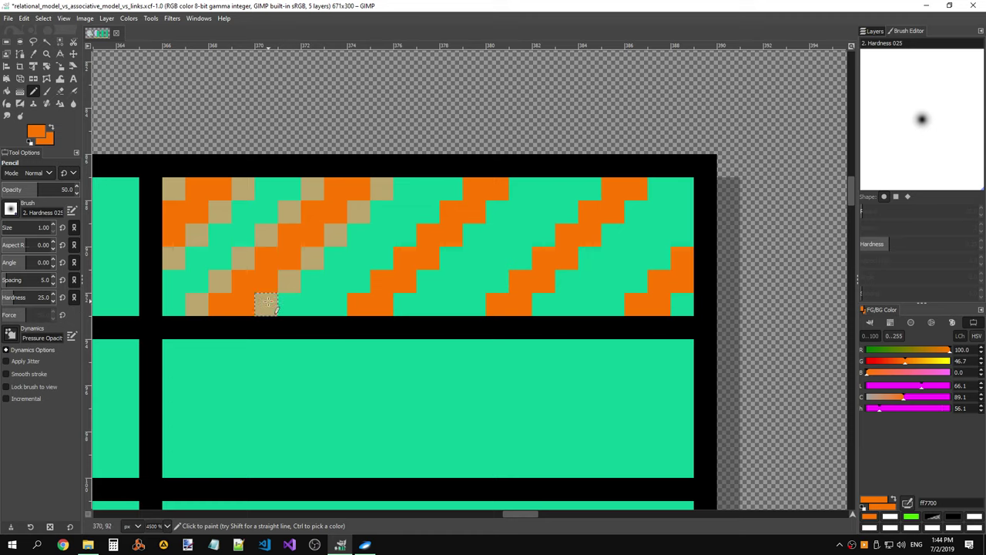
pyautogui.click(335, 304)
pyautogui.click(358, 281)
pyautogui.click(381, 258)
pyautogui.click(405, 235)
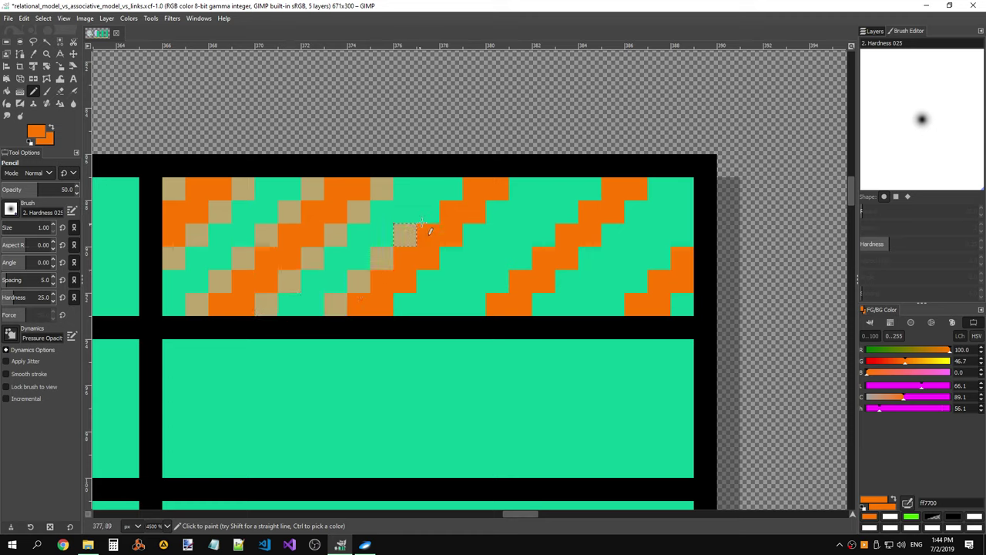
pyautogui.click(428, 212)
pyautogui.click(451, 189)
pyautogui.click(520, 189)
pyautogui.click(497, 212)
pyautogui.click(474, 235)
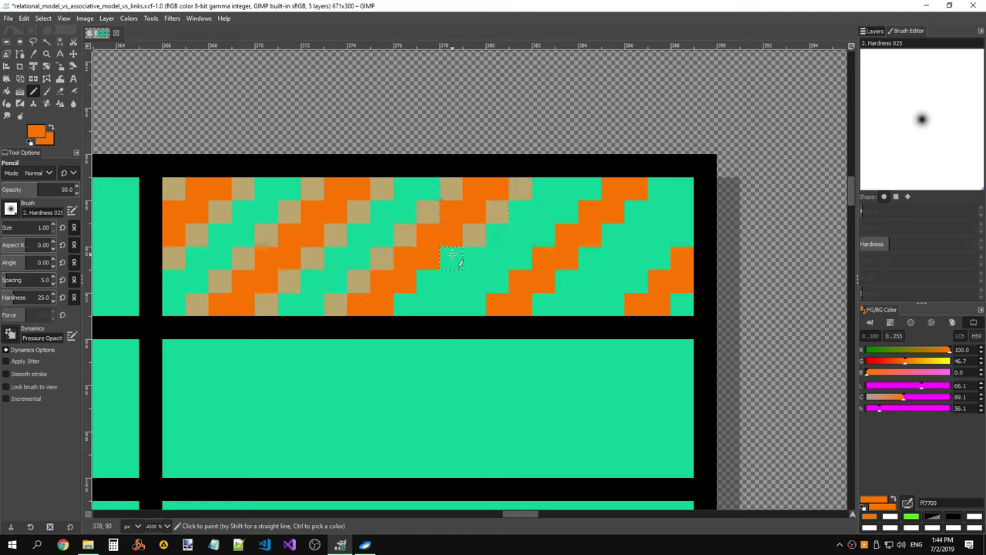
pyautogui.click(451, 258)
pyautogui.click(427, 281)
pyautogui.click(405, 304)
pyautogui.click(474, 304)
pyautogui.click(497, 282)
pyautogui.click(520, 258)
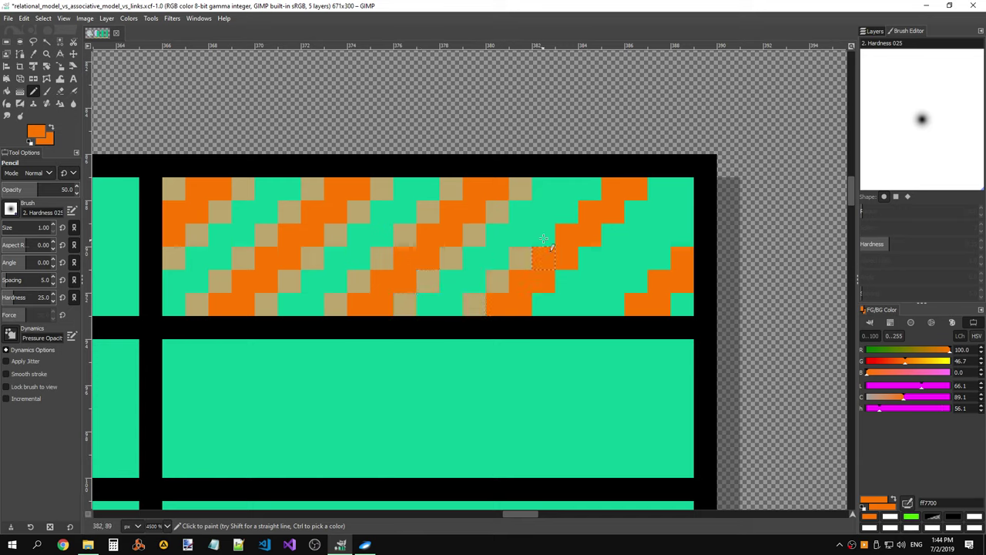
pyautogui.click(543, 235)
pyautogui.click(567, 212)
pyautogui.click(590, 189)
pyautogui.click(659, 189)
pyautogui.click(636, 212)
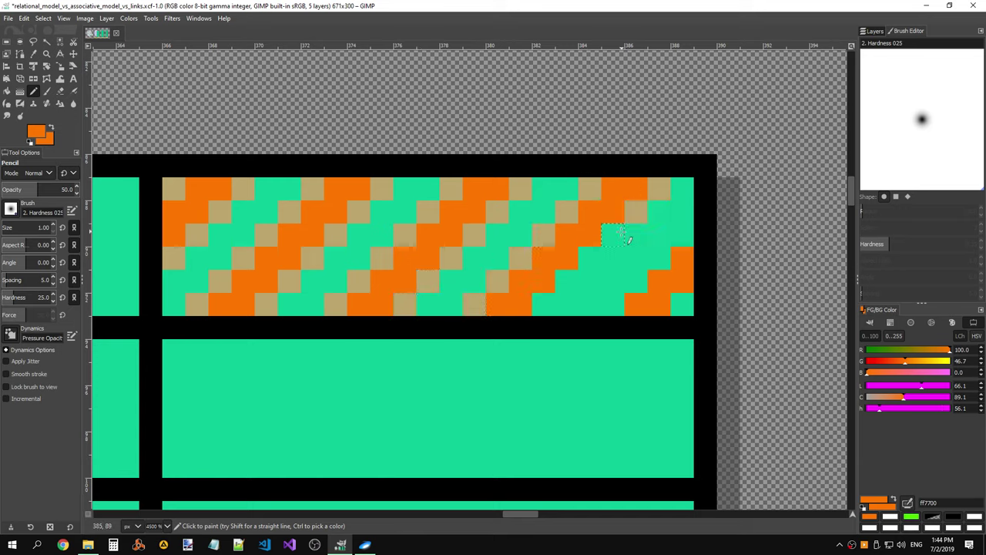
pyautogui.click(613, 235)
pyautogui.click(589, 258)
pyautogui.click(566, 281)
pyautogui.click(544, 305)
pyautogui.click(613, 304)
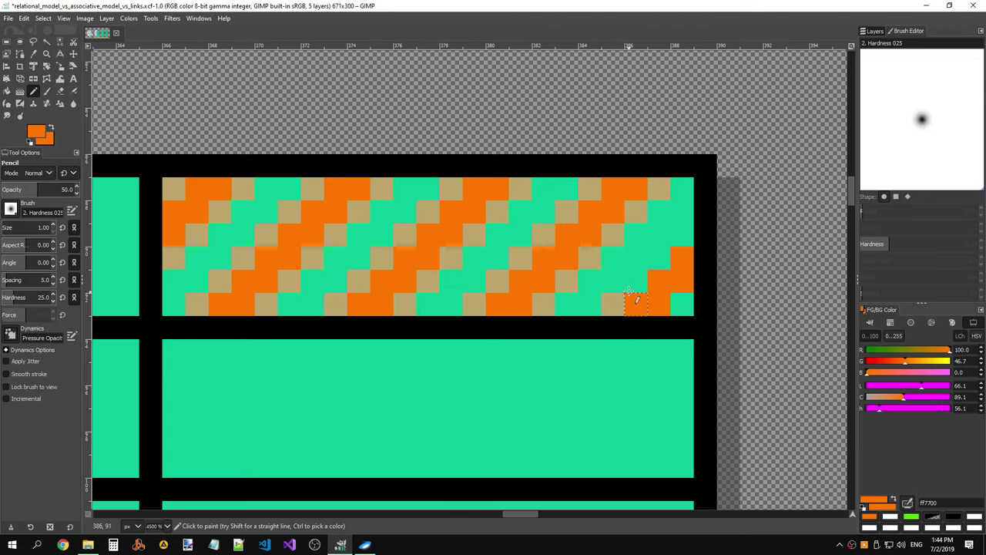
pyautogui.click(636, 281)
pyautogui.click(658, 258)
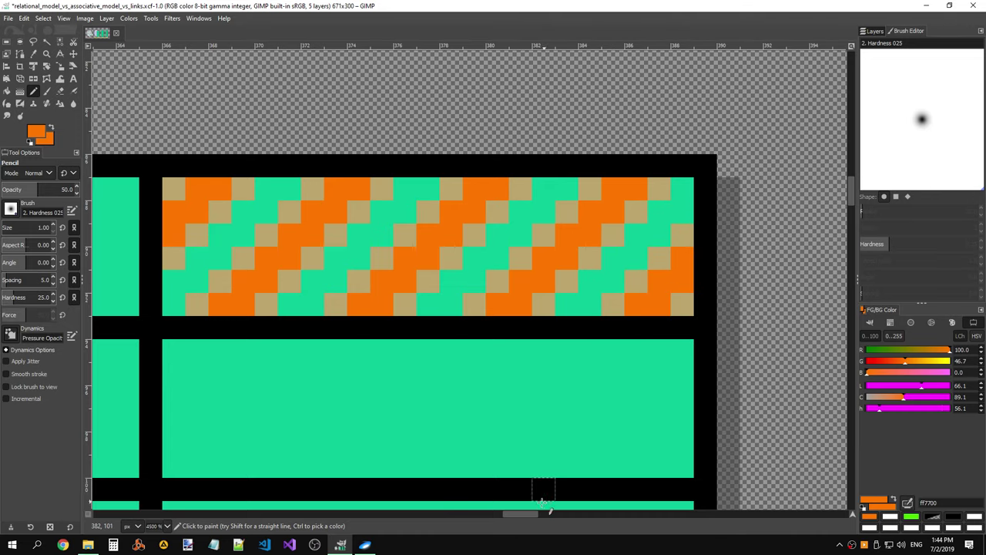
pyautogui.moveTo(531, 514); pyautogui.dragTo(472, 515)
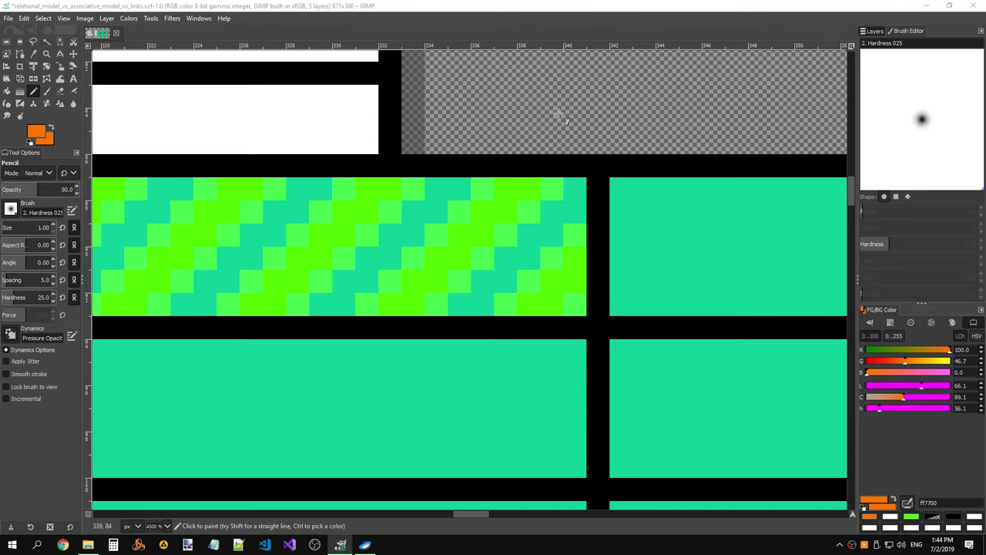
# - Search Google for 'gimp how to get pixel alpha value'
pyautogui.write('gi')
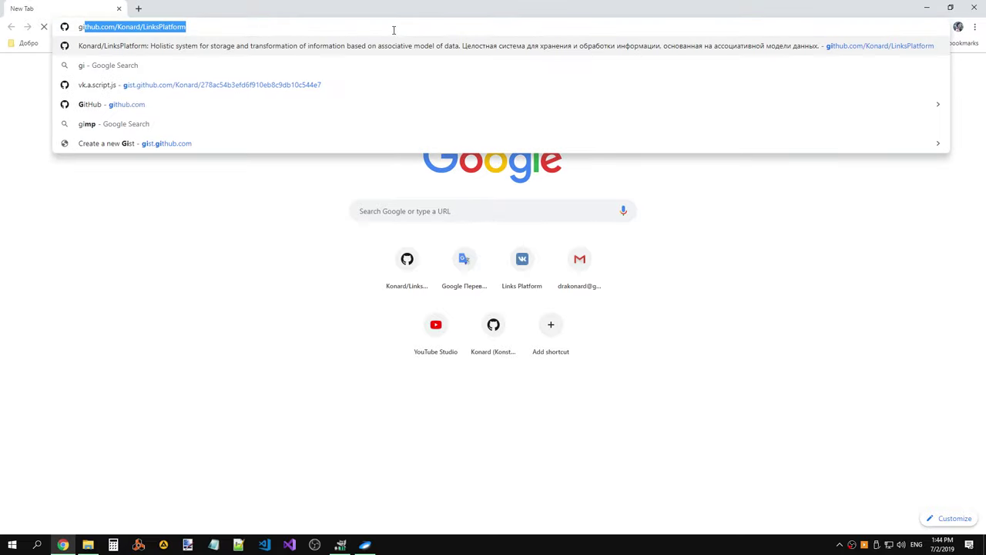
pyautogui.write('mp how to ')
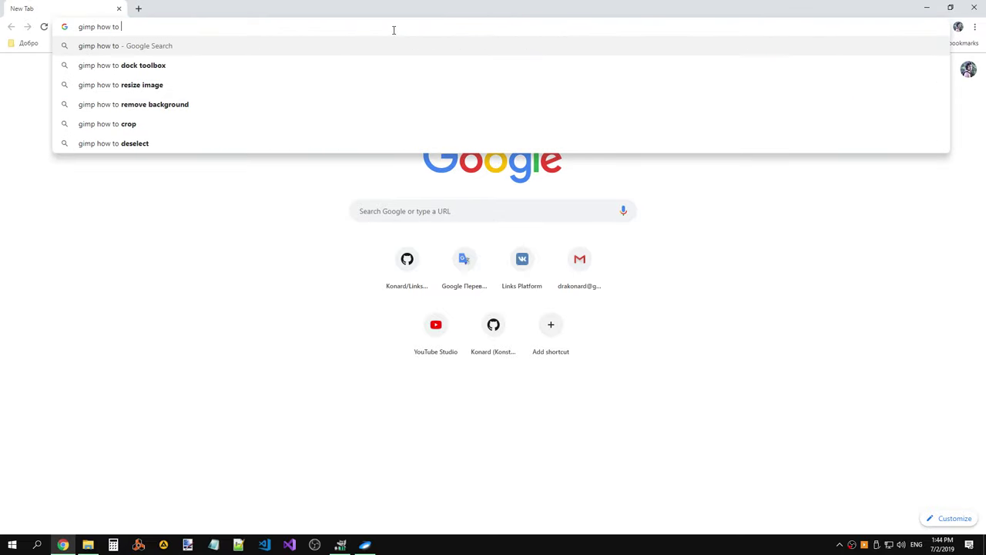
pyautogui.write('get')
pyautogui.write('pi')
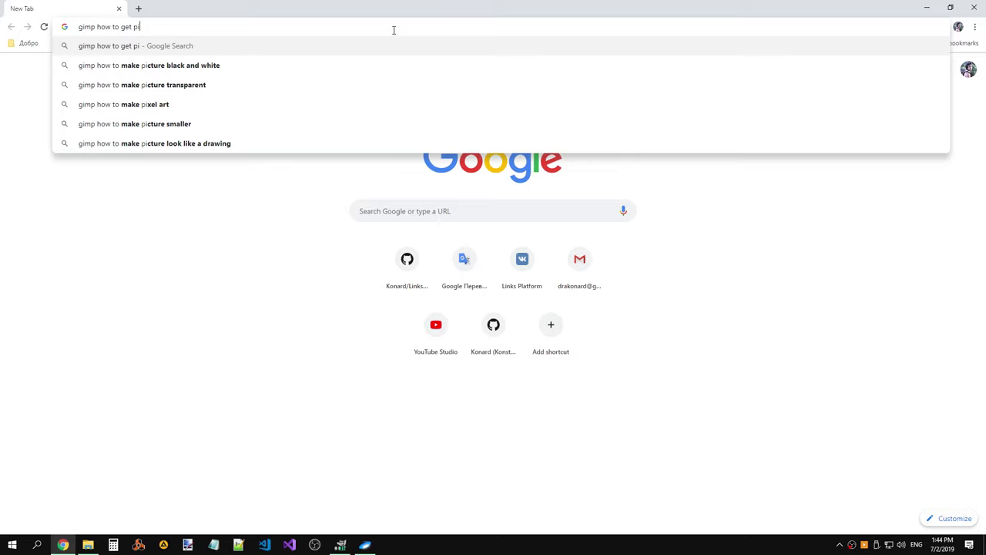
pyautogui.write('xel ')
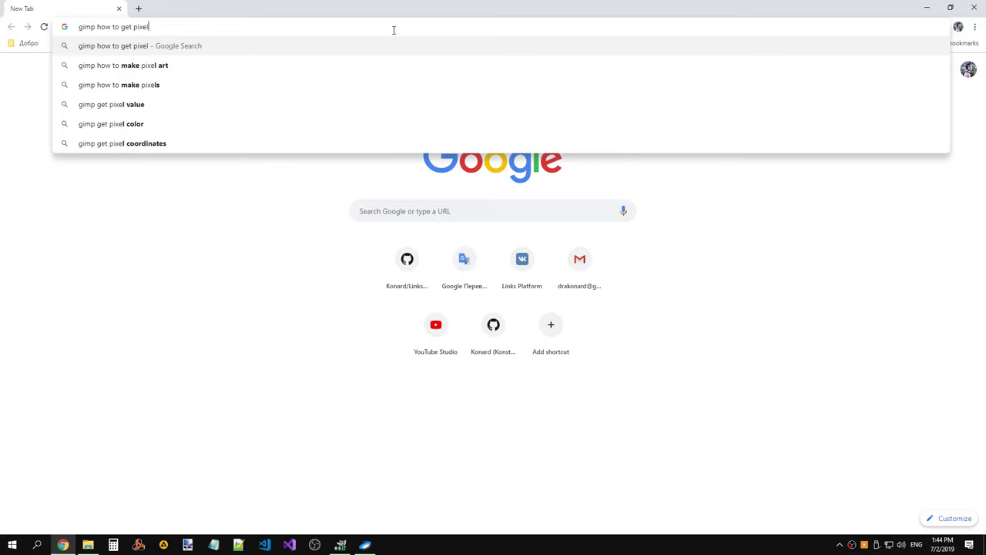
pyautogui.write('alph')
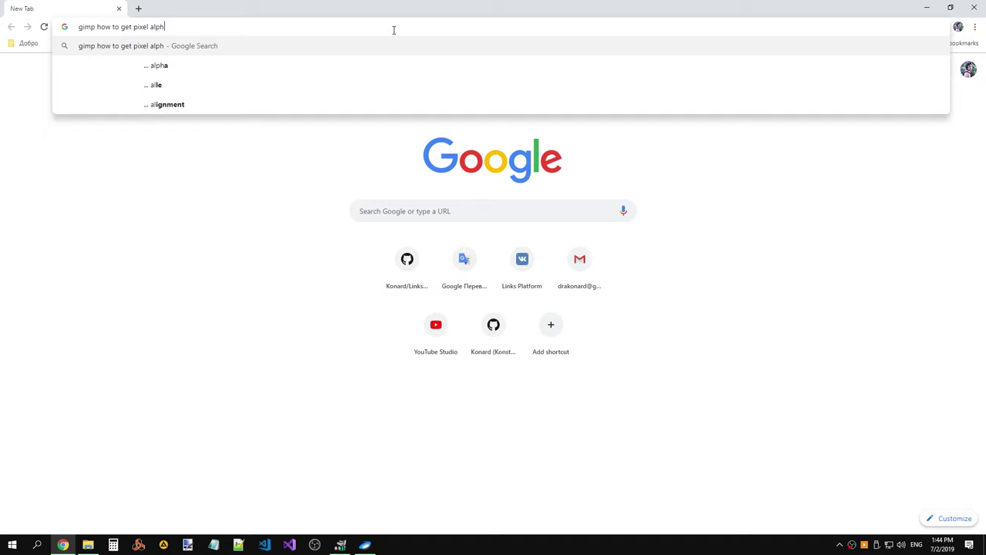
pyautogui.write('a')
pyautogui.press('Down')
pyautogui.press('Return')
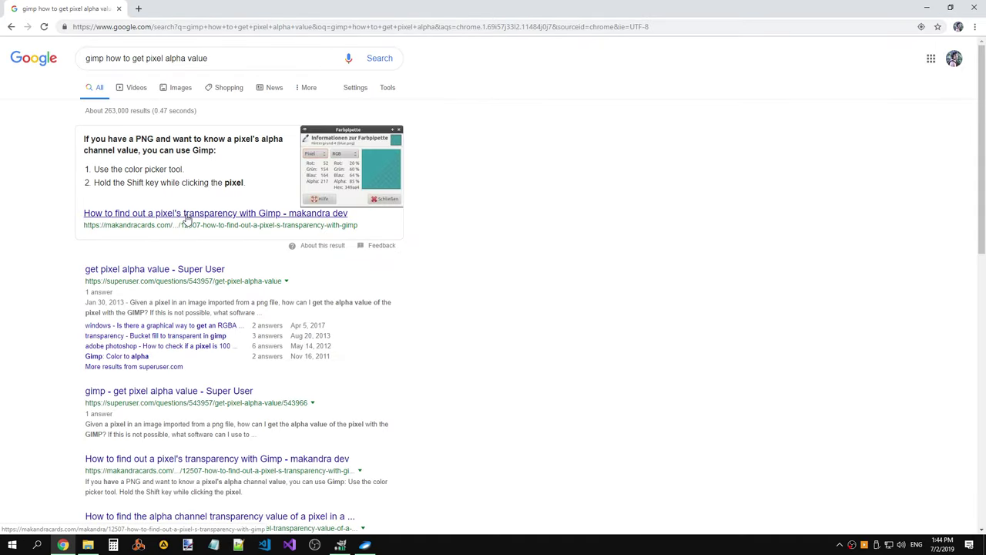
# - Open the Super User answer in a new tab, skim it, and return to the results
pyautogui.rightClick(206, 271)
pyautogui.click(231, 278)
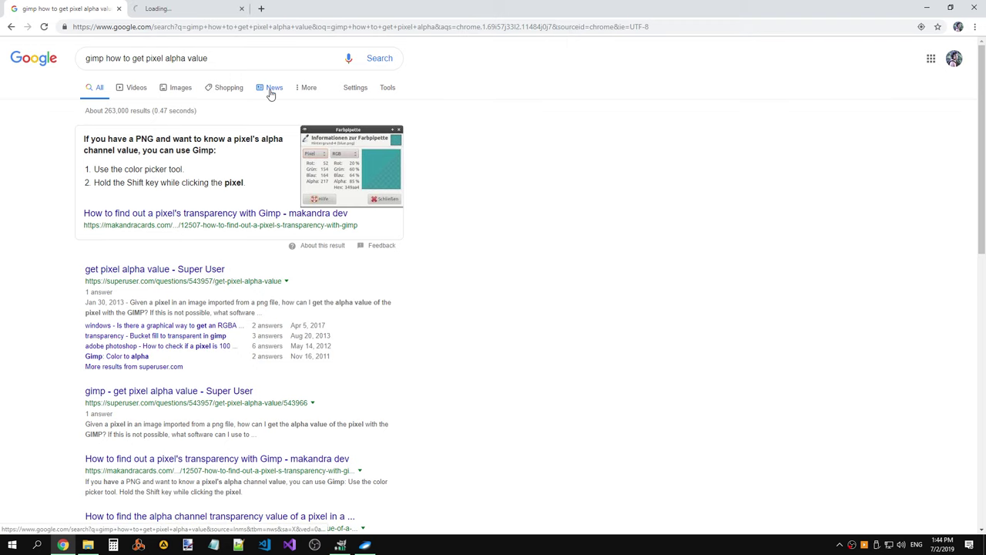
pyautogui.click(181, 9)
pyautogui.scroll(-3, 477, 200)
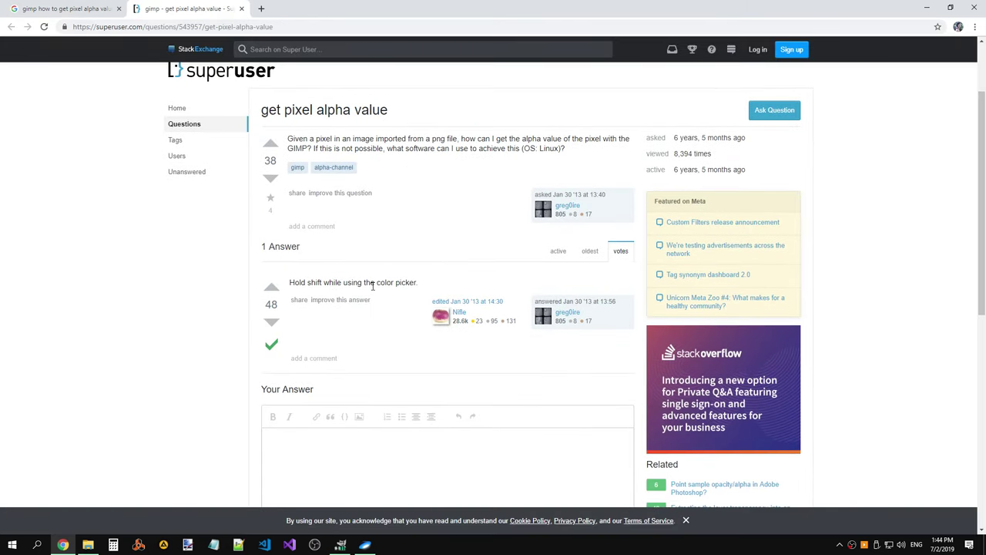
pyautogui.click(66, 10)
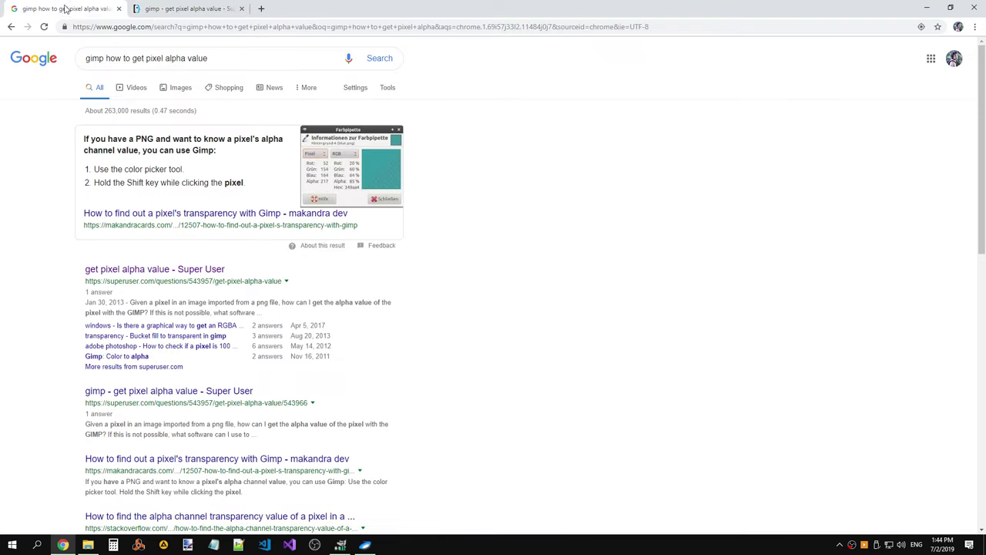
# - Back in GIMP, try orange and tan pencil lines on the hatch and undo them
pyautogui.hotkey('alt', 'Tab')
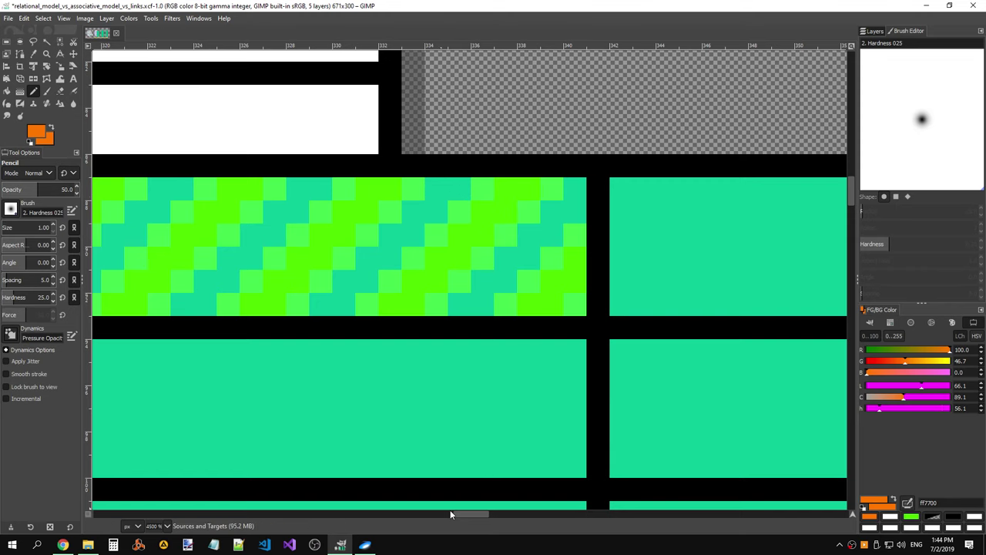
pyautogui.moveTo(450, 514); pyautogui.dragTo(530, 513)
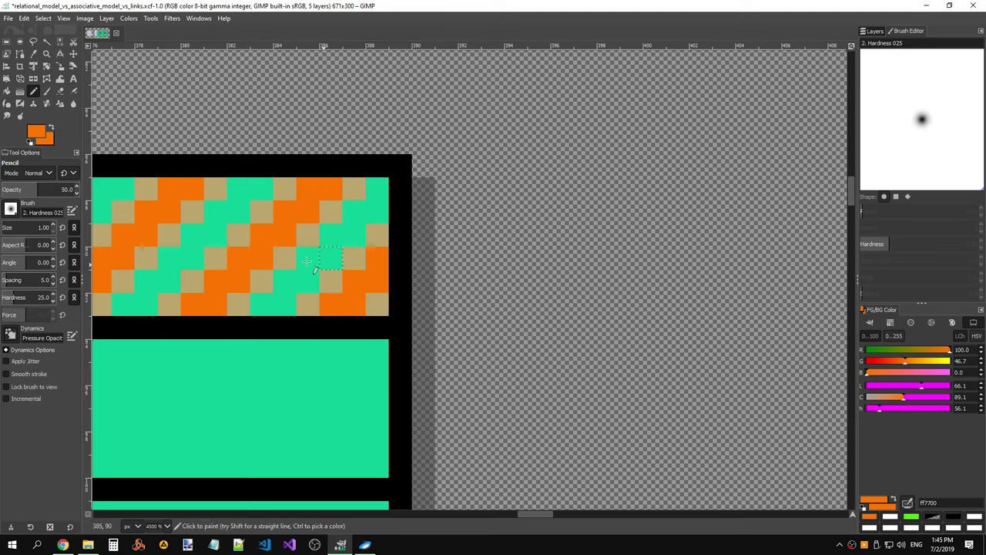
pyautogui.keyDown('shift'); pyautogui.click(493, 235); pyautogui.keyUp('shift')
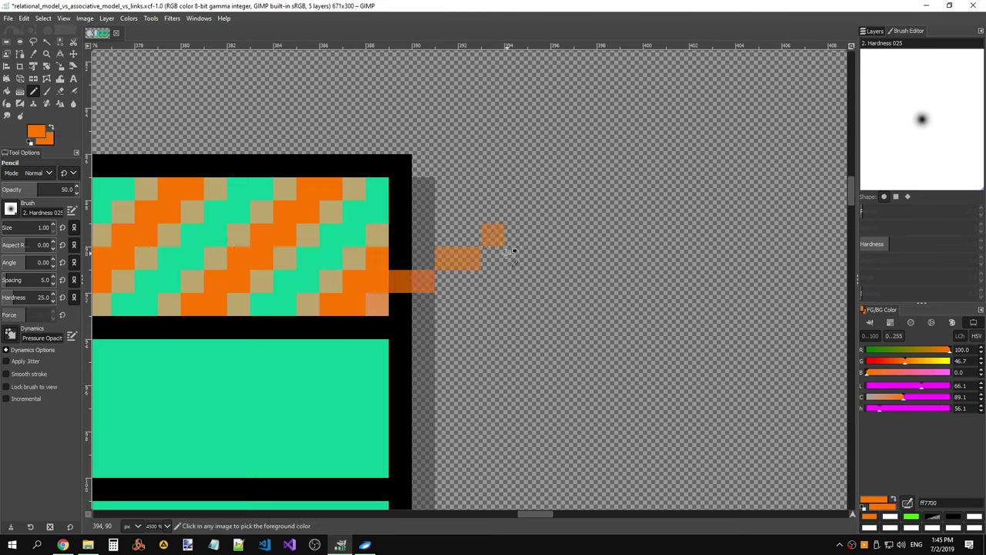
pyautogui.hotkey('ctrl', 'z')
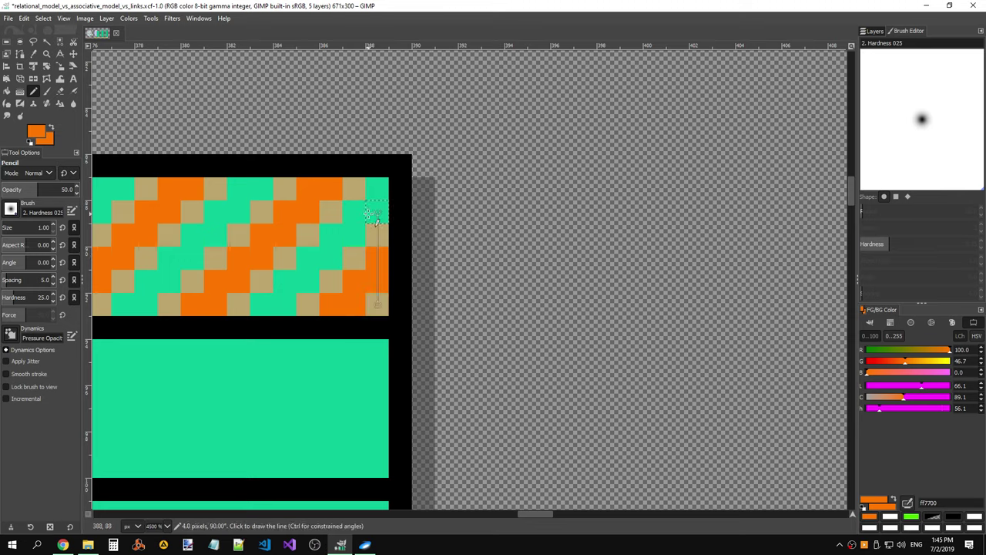
pyautogui.moveTo(370, 212); pyautogui.dragTo(343, 243)
pyautogui.hotkey('ctrl', 'z')
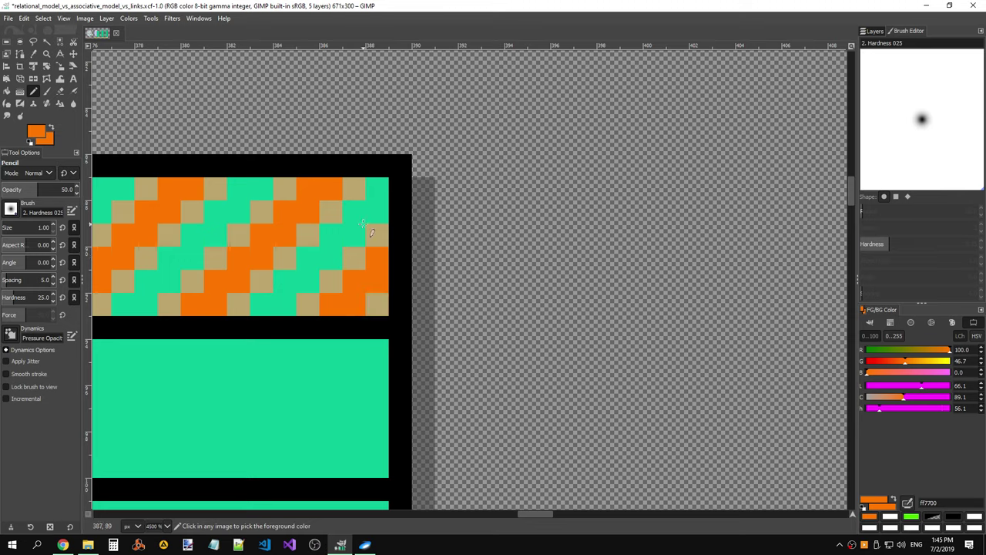
pyautogui.click(376, 213)
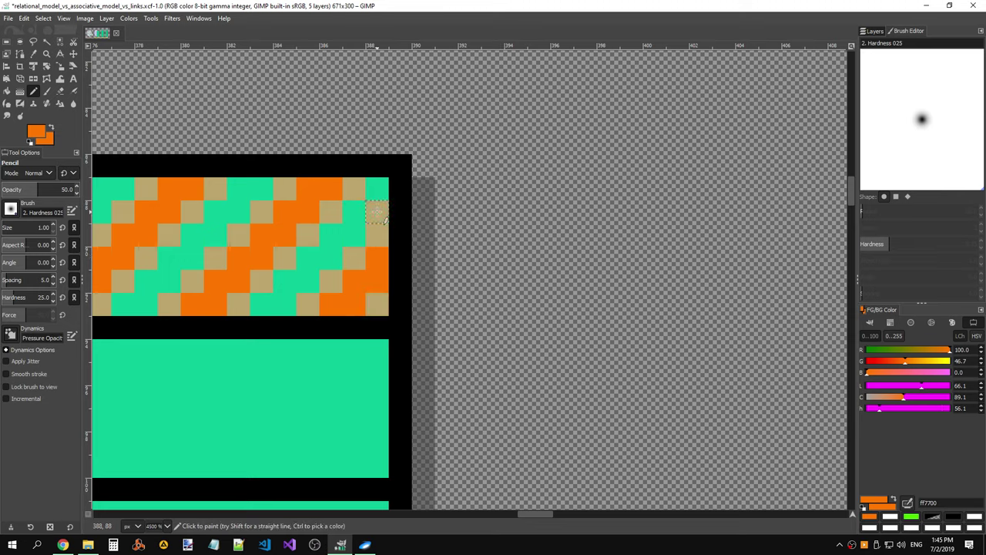
pyautogui.keyDown('shift'); pyautogui.click(276, 302); pyautogui.keyUp('shift')
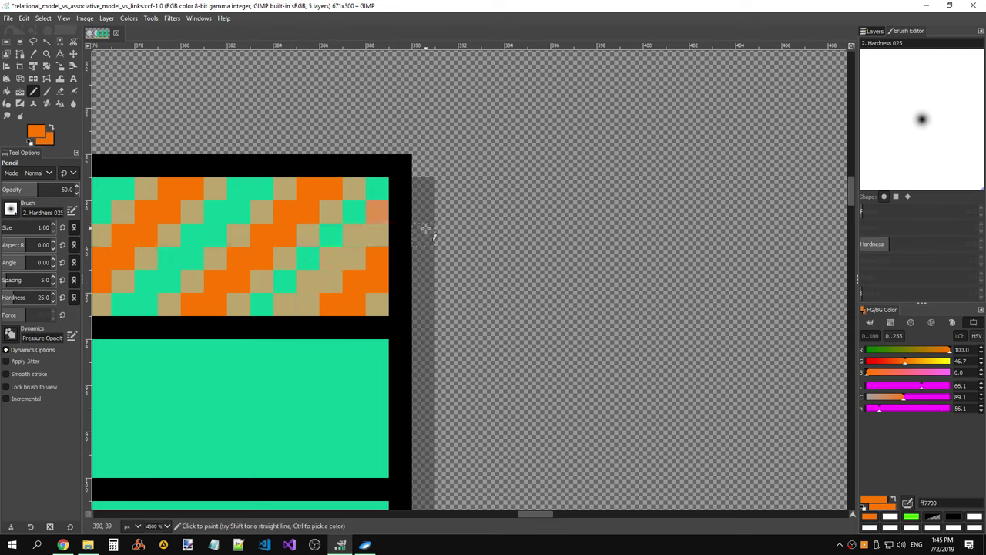
pyautogui.hotkey('ctrl', 'z')
pyautogui.hotkey('ctrl', 'z')
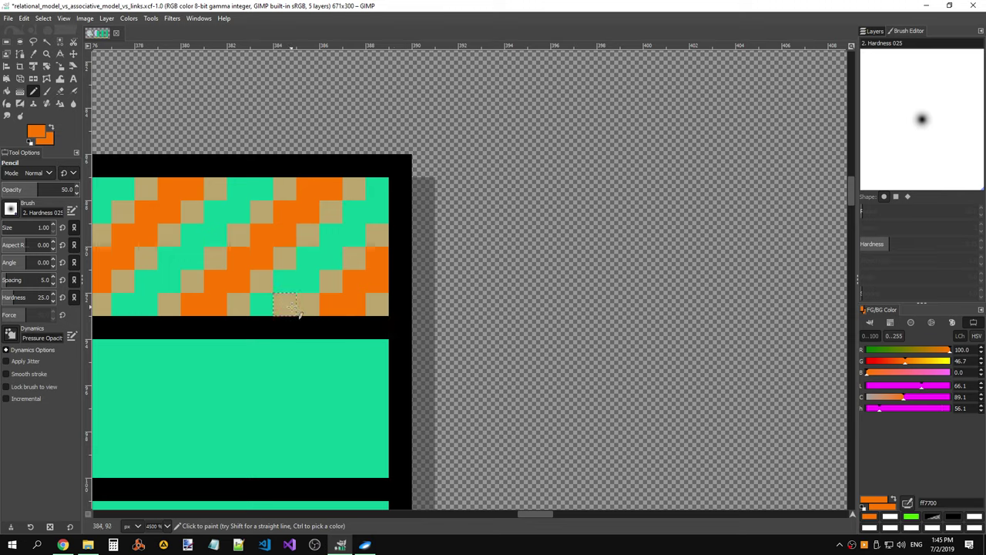
# - Switch to the Color Picker with the pixel info window enabled
pyautogui.press('ctrl')
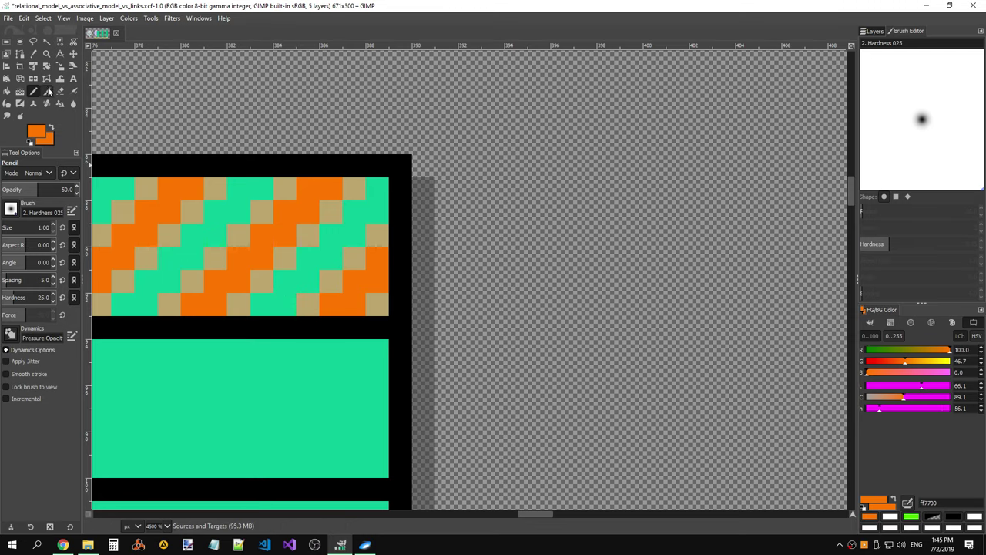
pyautogui.click(33, 54)
pyautogui.press('shift')
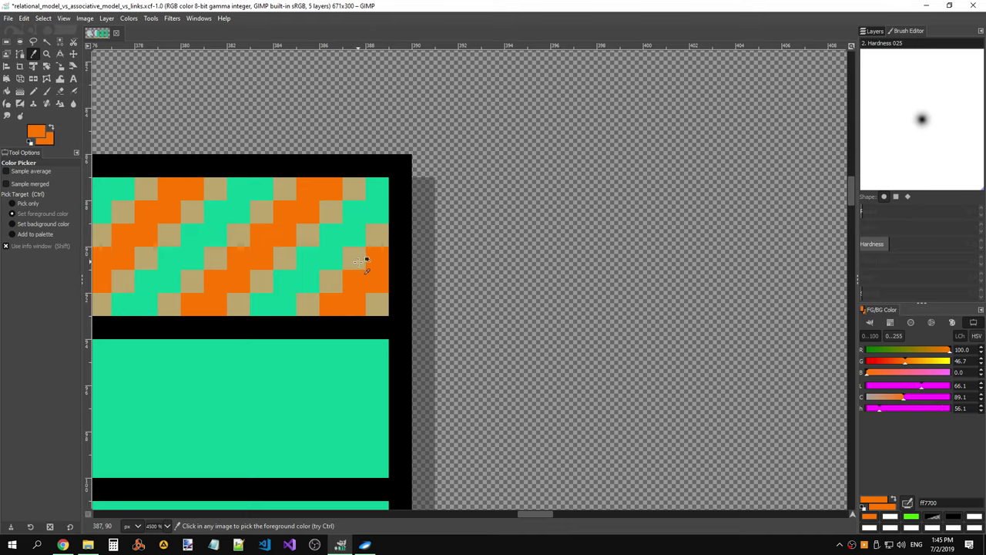
# - Sample three orange hatch cells to read their colour and alpha
pyautogui.keyDown('shift'); pyautogui.click(359, 260); pyautogui.keyUp('shift')
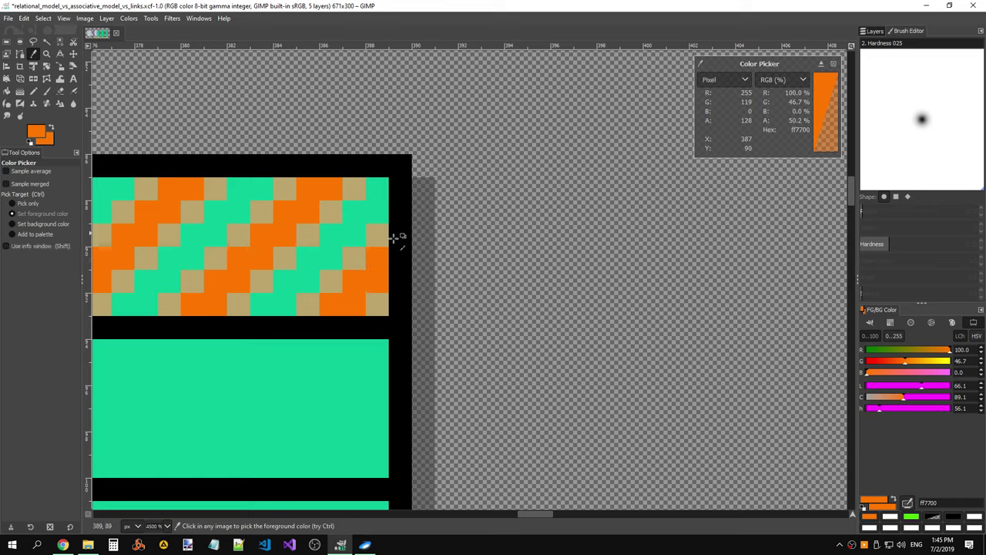
pyautogui.click(378, 275)
pyautogui.click(359, 265)
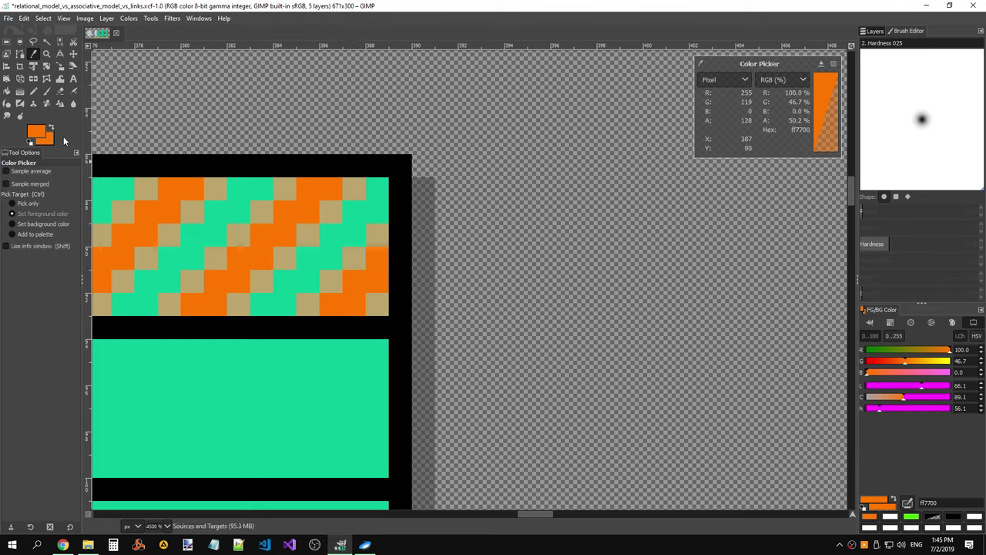
# - Set the Pencil tool's hardness to 100
pyautogui.click(36, 93)
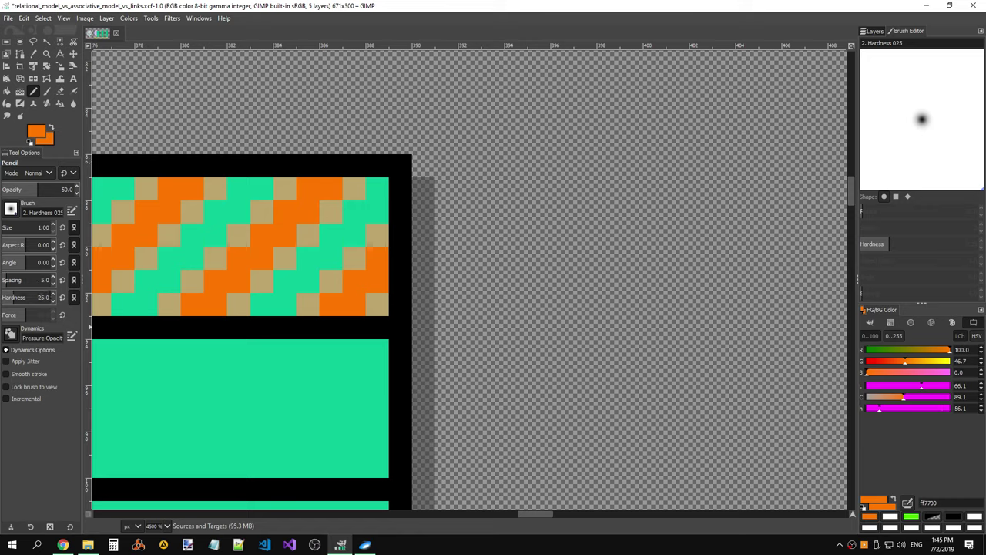
pyautogui.click(44, 298)
pyautogui.write('100')
pyautogui.press('Return')
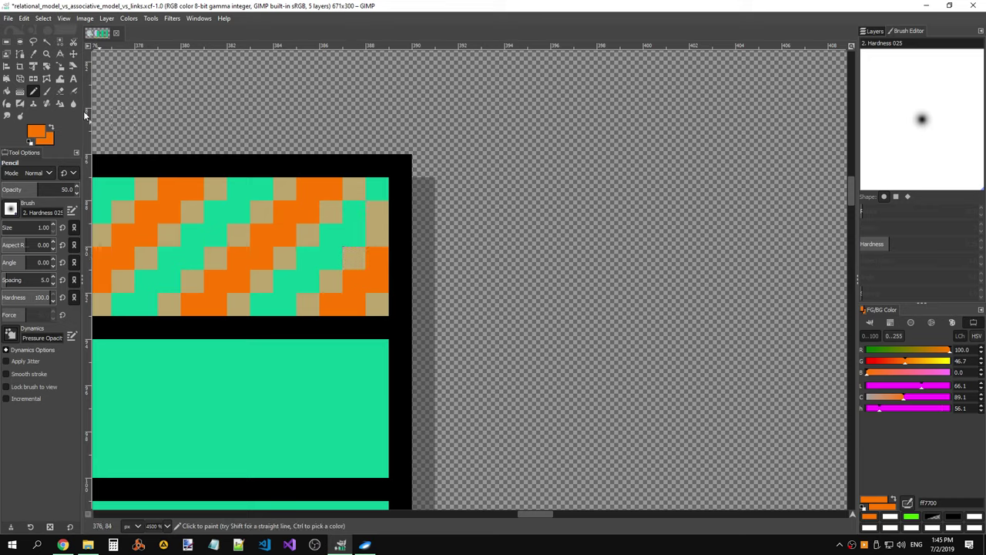
# - Sample an orange hatch pixel with the readout in RGB (%), confirming ff7700, and select Bucket Fill
pyautogui.click(34, 54)
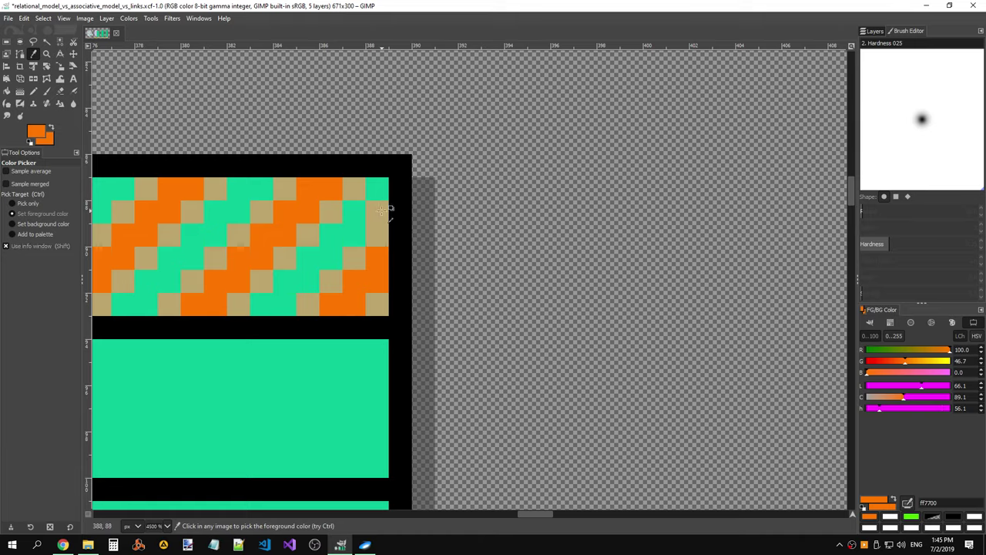
pyautogui.click(381, 210)
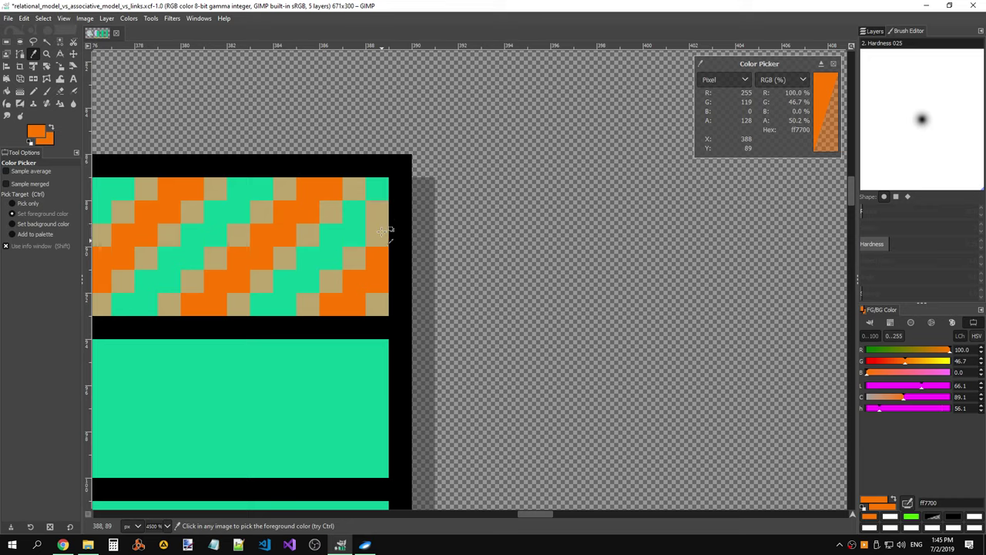
pyautogui.click(802, 81)
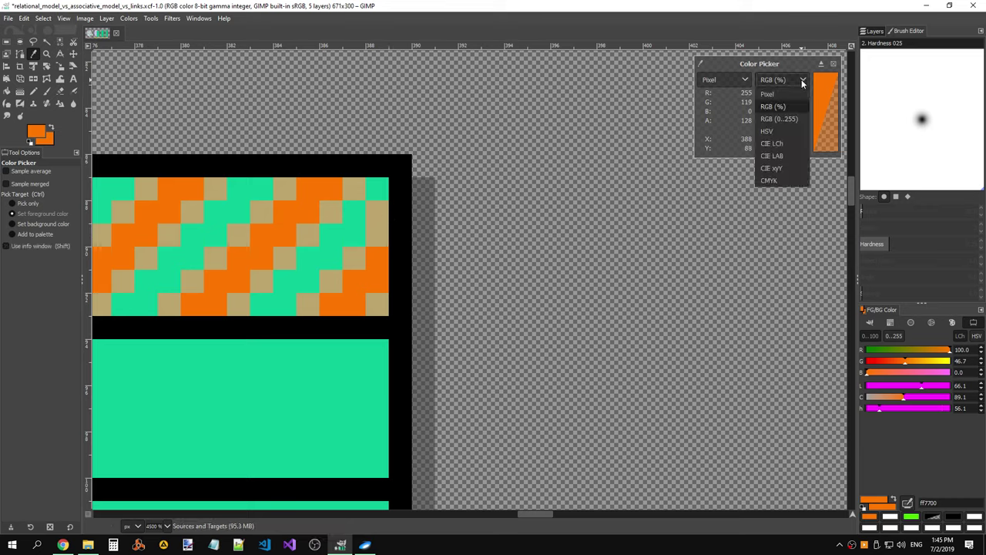
pyautogui.click(802, 81)
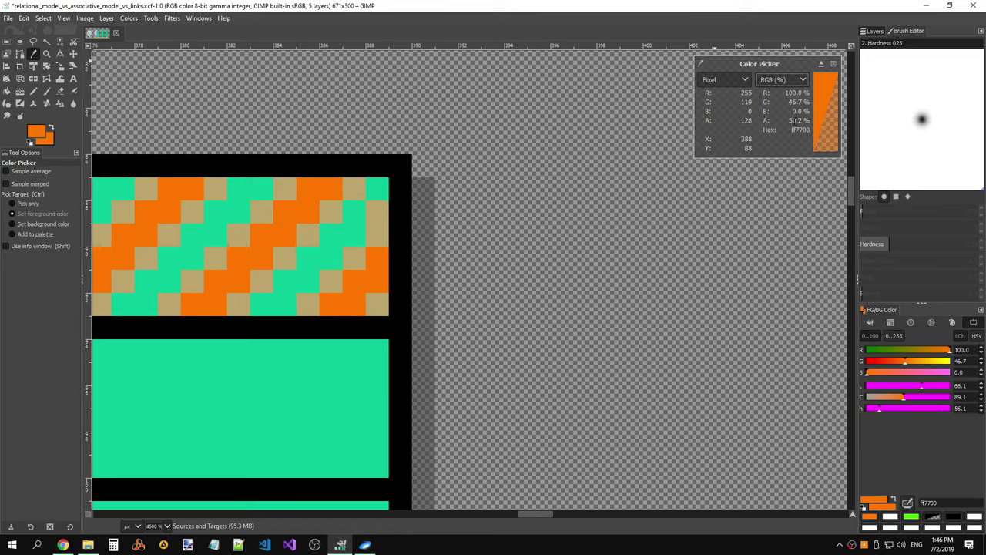
pyautogui.click(833, 63)
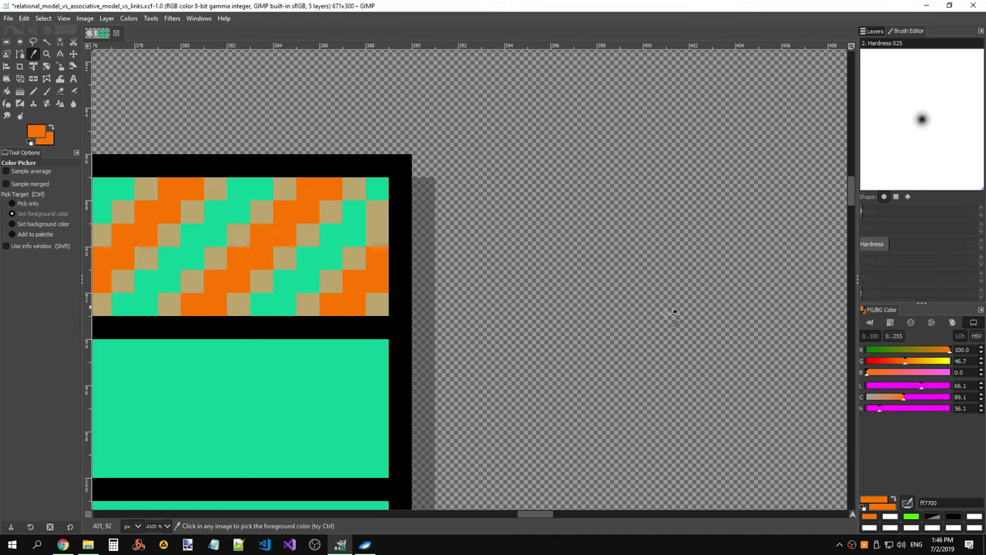
pyautogui.keyDown('shift'); pyautogui.click(370, 270); pyautogui.keyUp('shift')
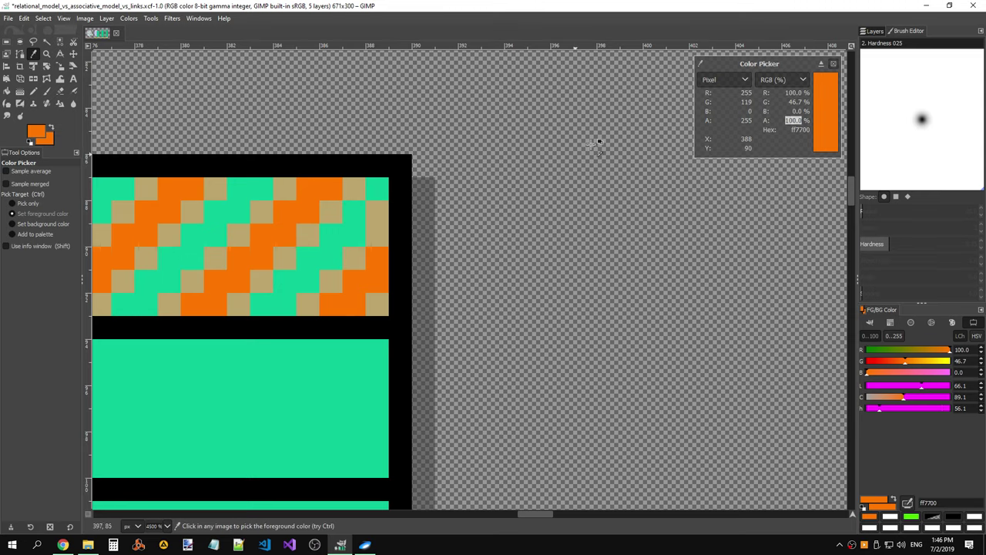
pyautogui.click(798, 111)
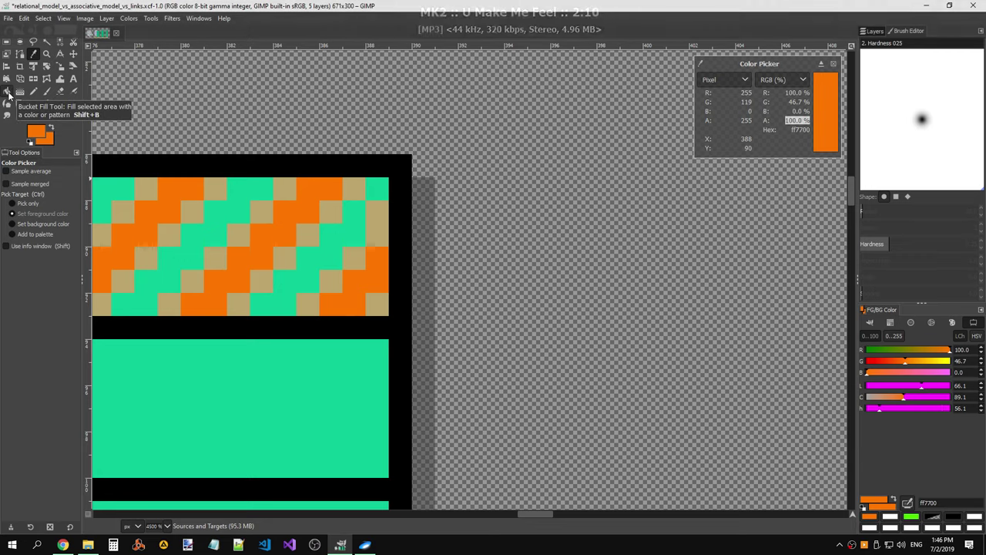
pyautogui.click(8, 92)
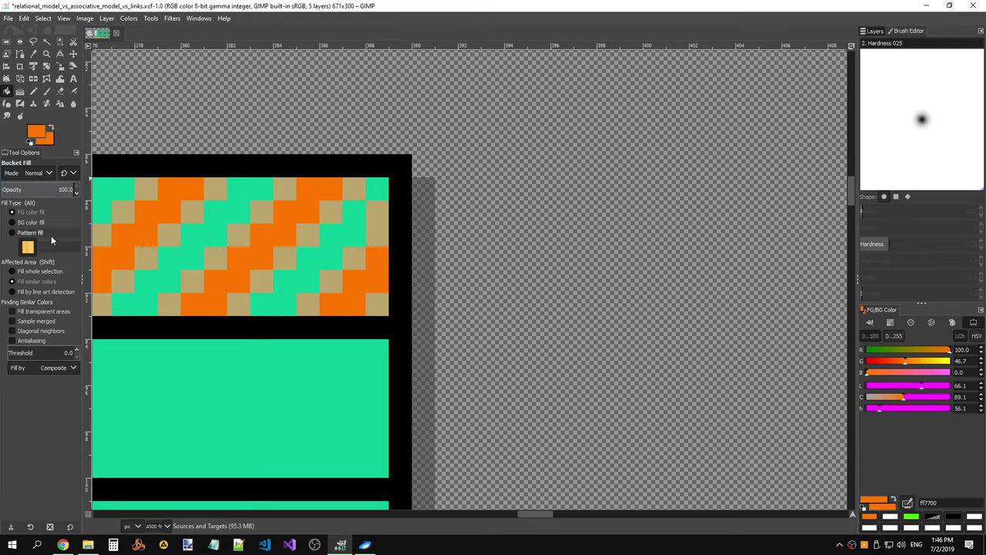
# - Set Bucket Fill to fill by line art detection, leaving the foreground colour unchanged
pyautogui.click(41, 291)
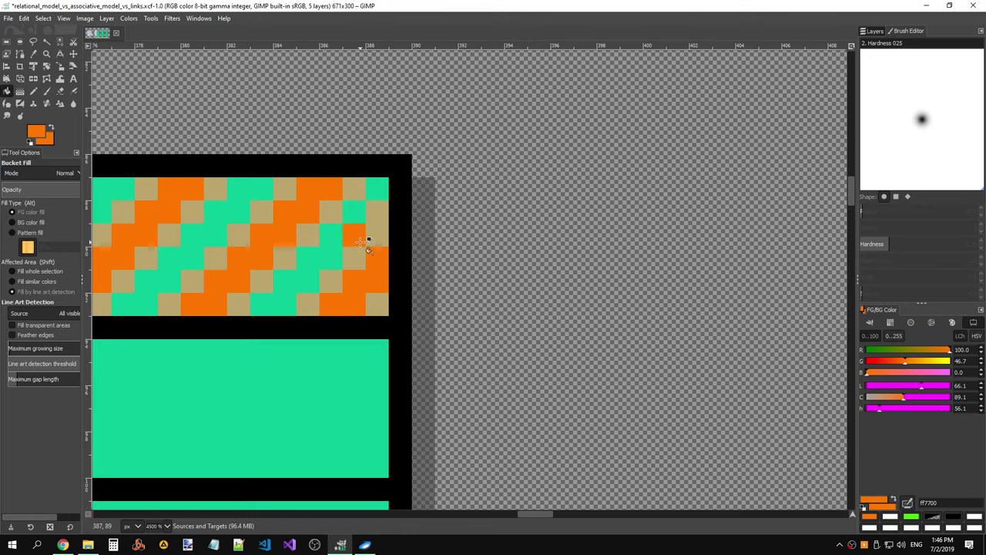
pyautogui.click(39, 133)
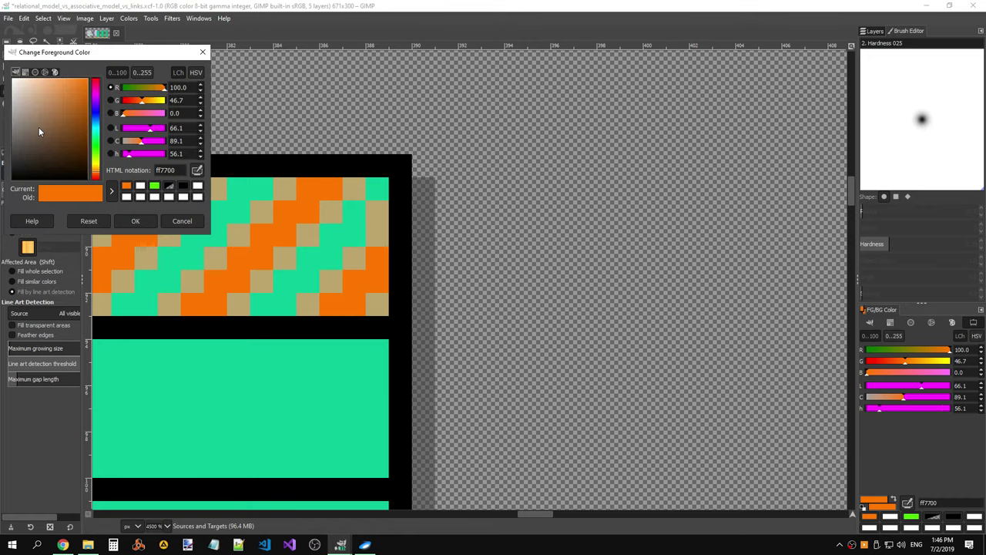
pyautogui.click(204, 50)
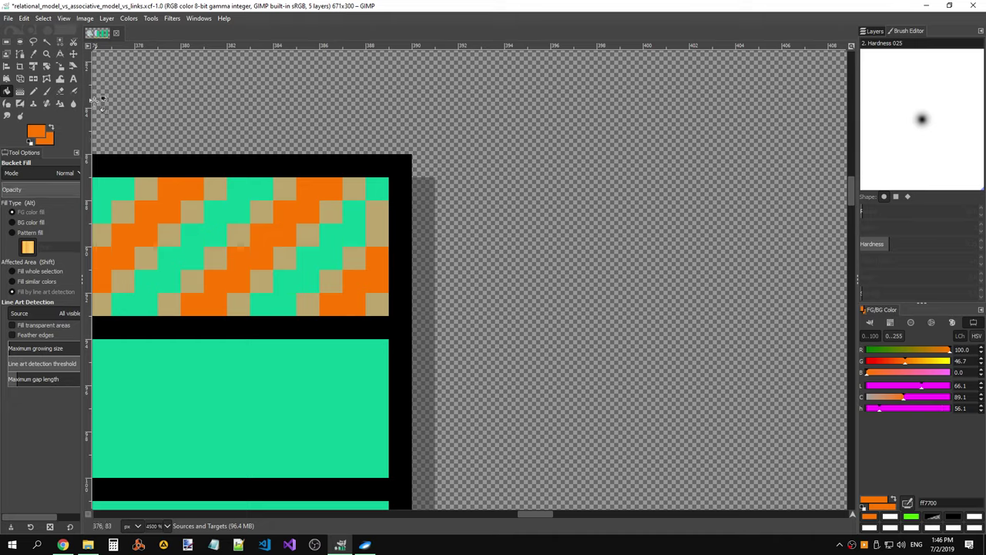
pyautogui.click(33, 91)
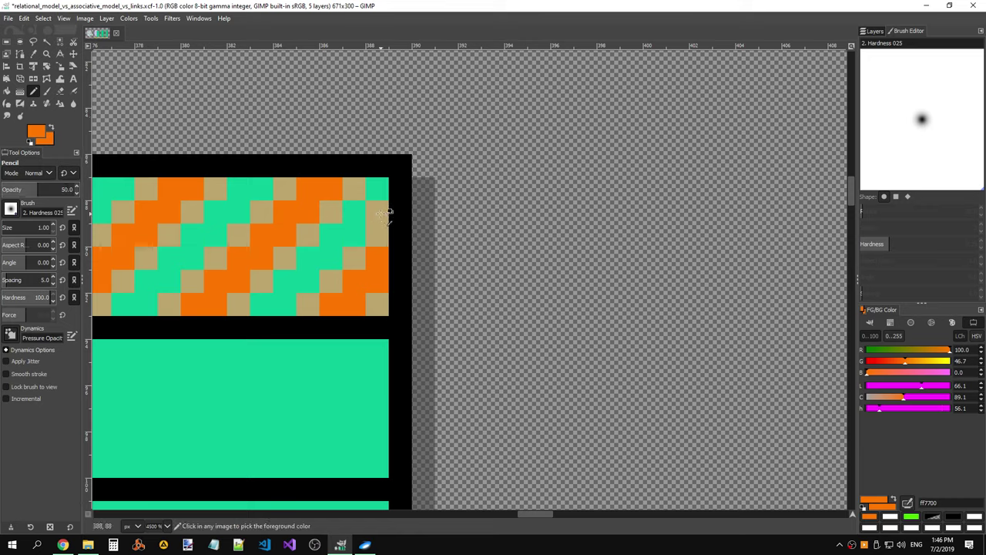
# - Sample two orange hatch pixels, reading ff7700 and its opacity
pyautogui.click(33, 53)
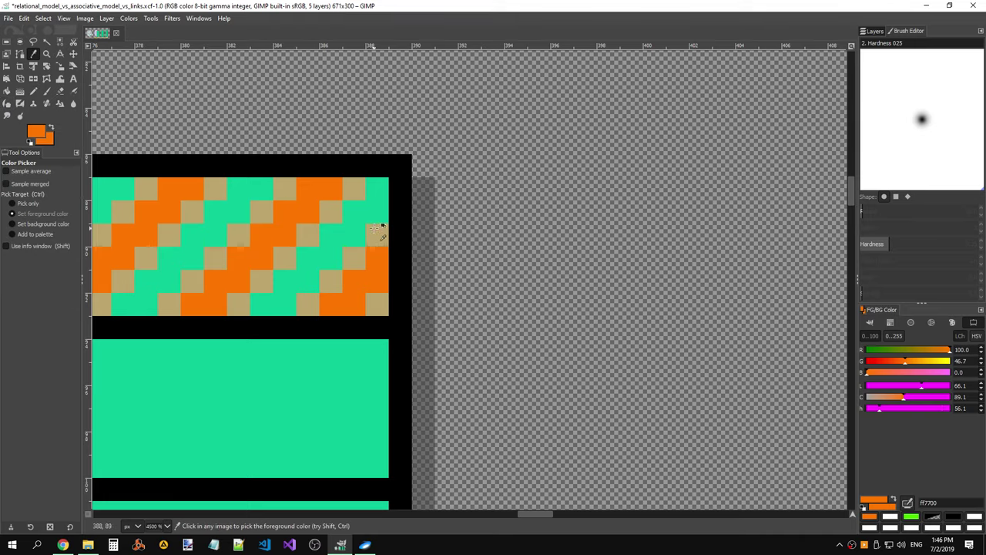
pyautogui.keyDown('shift'); pyautogui.click(381, 234); pyautogui.keyUp('shift')
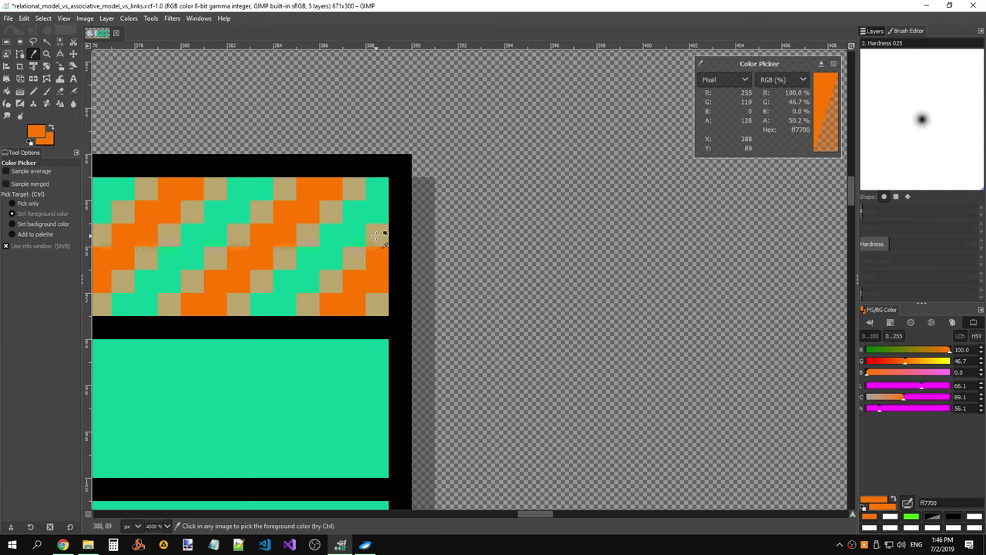
pyautogui.keyDown('shift'); pyautogui.click(366, 303); pyautogui.keyUp('shift')
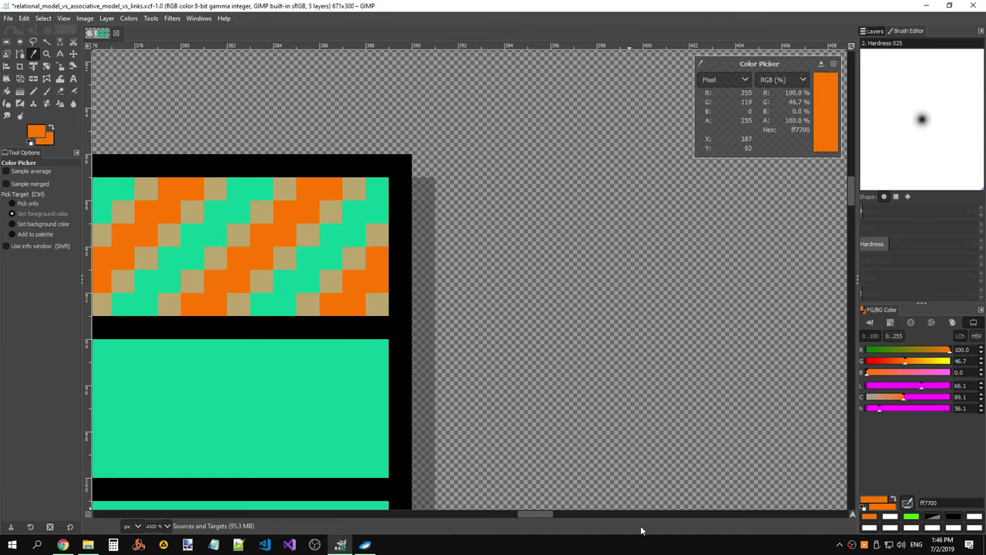
# - Pick lime green 4cff00 as the foreground colour and check lighter green pixels' opacity
pyautogui.moveTo(549, 514); pyautogui.dragTo(483, 514)
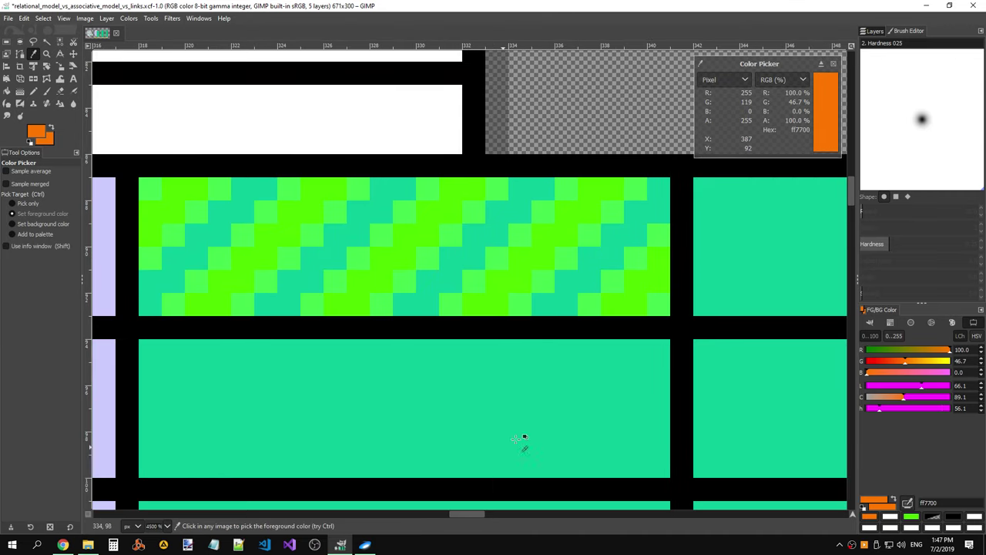
pyautogui.keyDown('shift'); pyautogui.click(468, 282); pyautogui.keyUp('shift')
pyautogui.moveTo(468, 282); pyautogui.dragTo(447, 300)
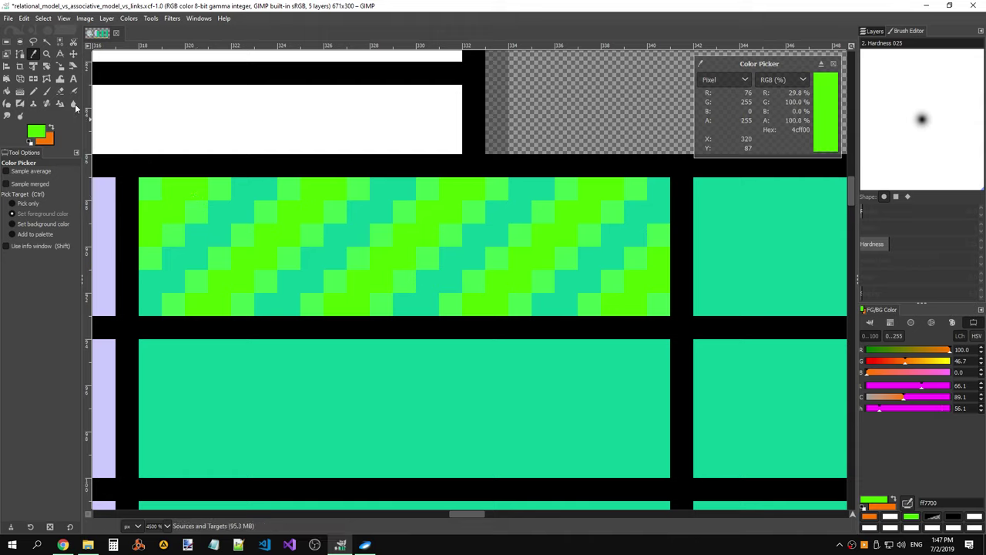
pyautogui.moveTo(264, 235); pyautogui.dragTo(251, 275)
pyautogui.click(34, 90)
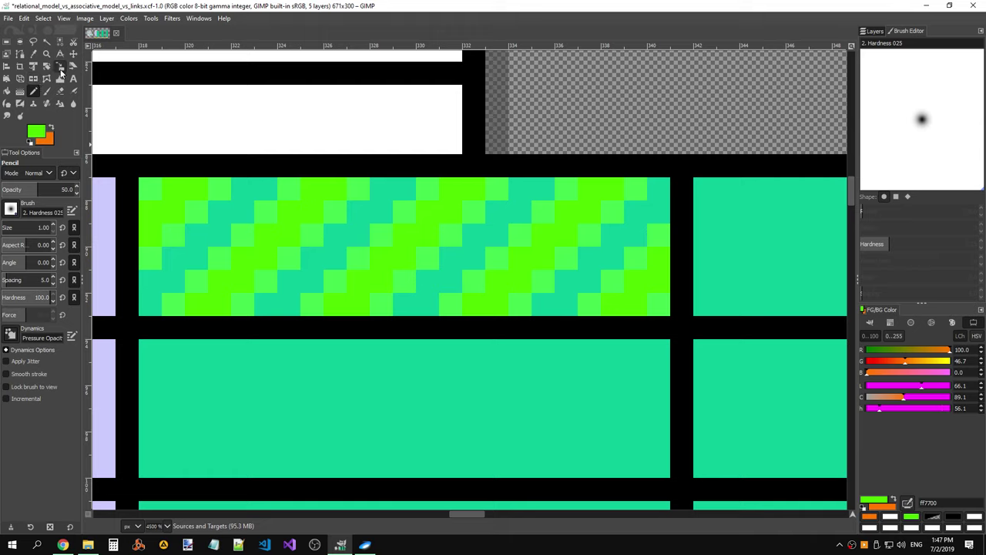
# - Erase three diagonal lime stripes from the green hatch with the Eraser
pyautogui.click(47, 67)
pyautogui.click(46, 53)
pyautogui.click(60, 90)
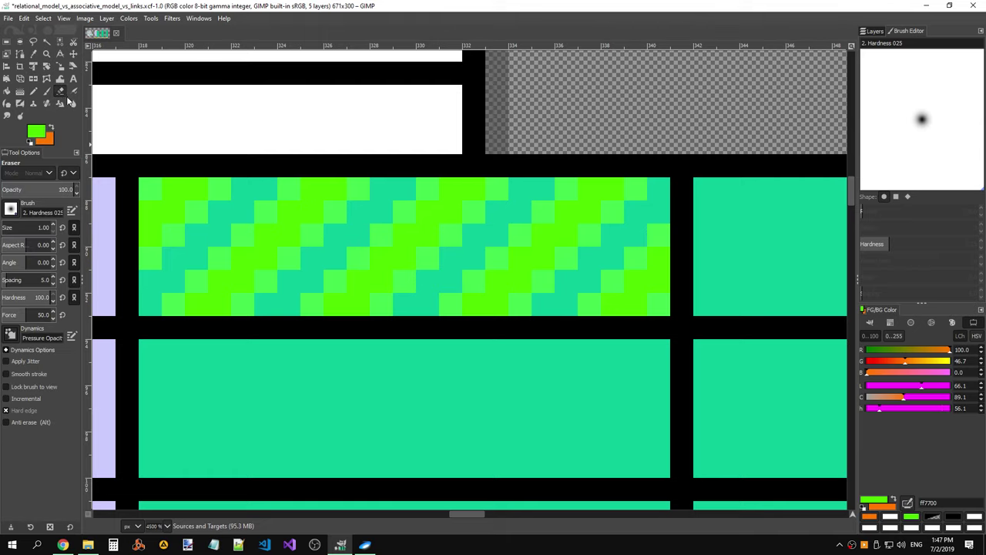
pyautogui.moveTo(228, 185)
pyautogui.mouseDown()
pyautogui.moveTo(169, 249)
pyautogui.moveTo(147, 192)
pyautogui.moveTo(204, 286)
pyautogui.moveTo(180, 303)
pyautogui.moveTo(238, 236)
pyautogui.moveTo(305, 196)
pyautogui.mouseUp()
pyautogui.moveTo(254, 309)
pyautogui.mouseDown()
pyautogui.moveTo(335, 236)
pyautogui.moveTo(354, 198)
pyautogui.mouseUp()
pyautogui.moveTo(315, 315)
pyautogui.mouseDown()
pyautogui.moveTo(430, 193)
pyautogui.moveTo(455, 246)
pyautogui.moveTo(408, 295)
pyautogui.moveTo(480, 229)
pyautogui.moveTo(499, 186)
pyautogui.mouseUp()
# - Sign in to Super User with Google and upvote the colour-picker answer to 49
pyautogui.hotkey('alt', 'Tab')
pyautogui.click(193, 7)
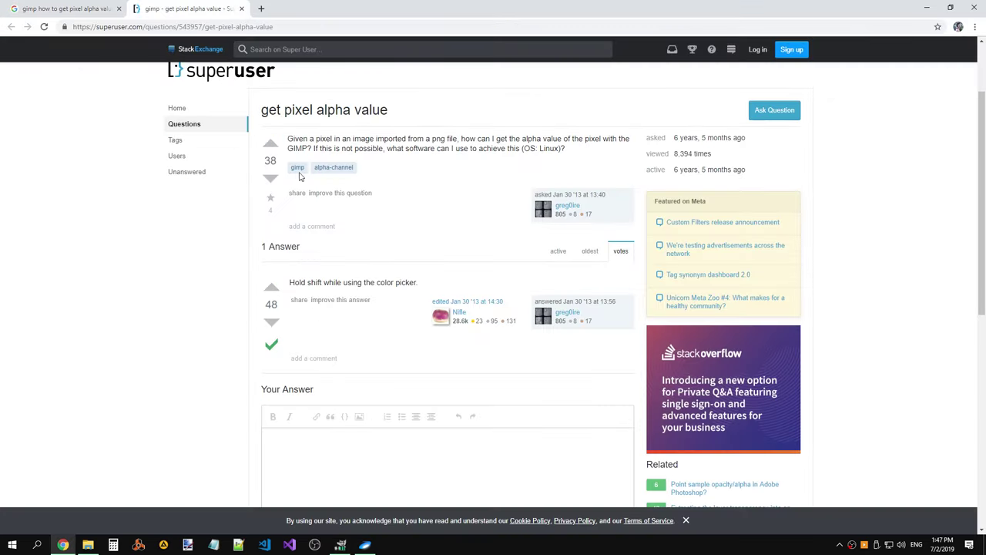
pyautogui.click(271, 178)
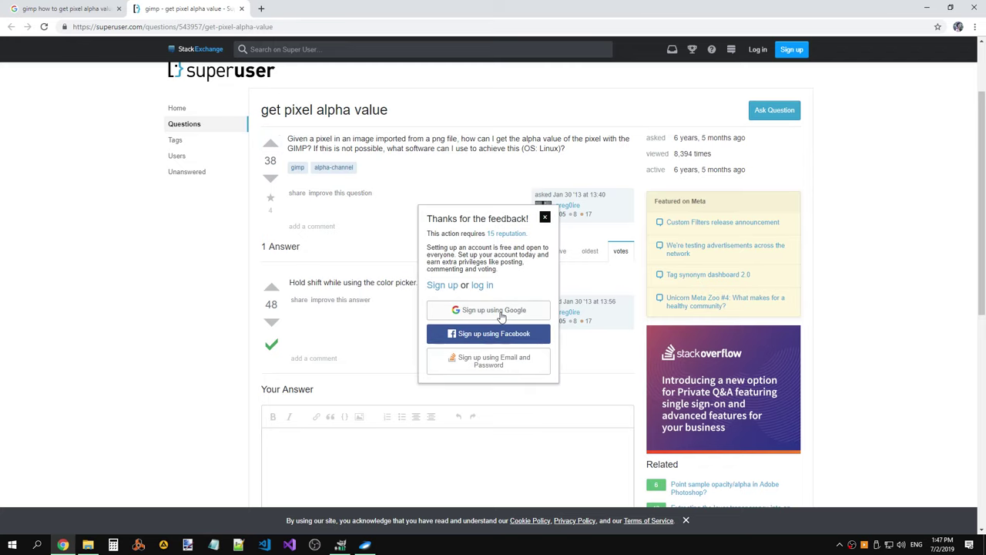
pyautogui.click(501, 310)
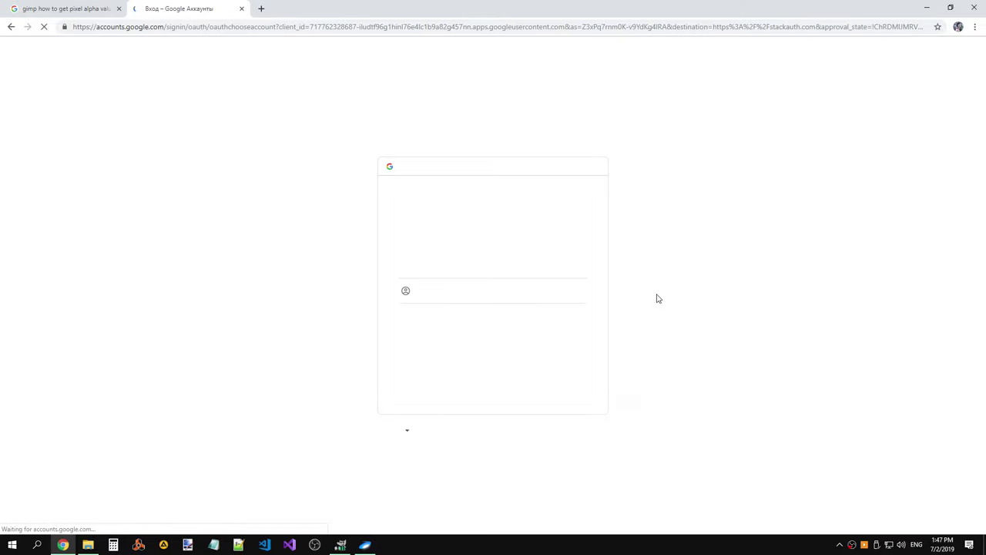
pyautogui.click(460, 264)
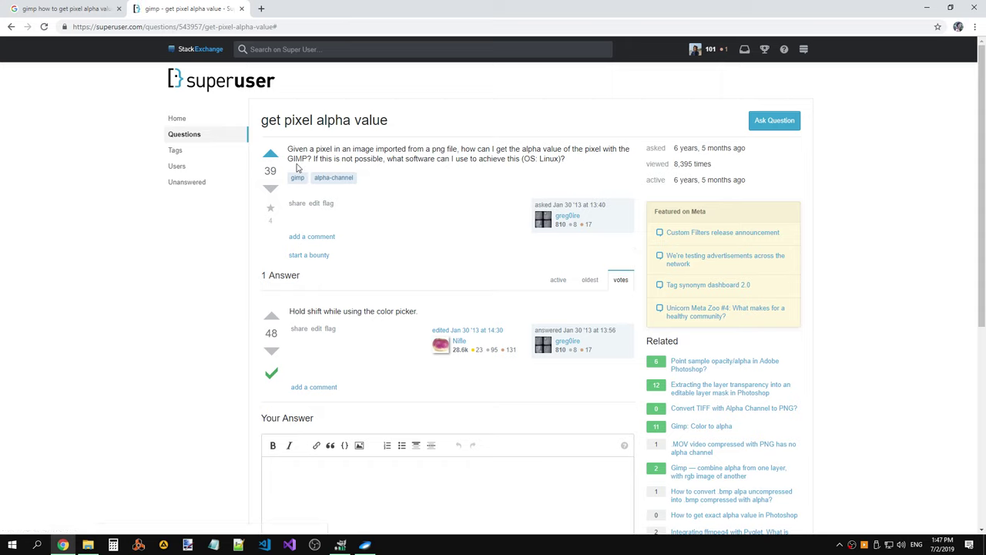
pyautogui.click(271, 316)
pyautogui.scroll(-1, 515, 242)
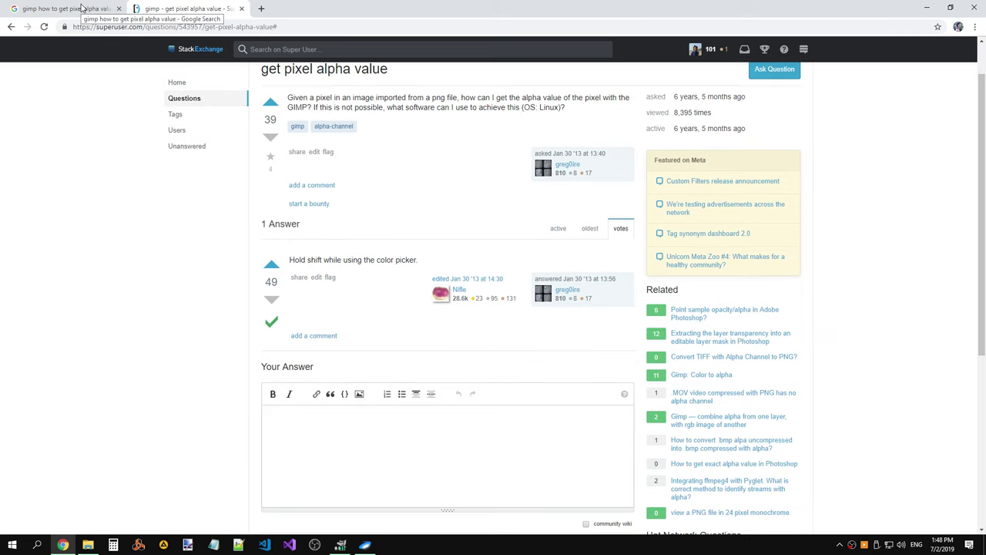
pyautogui.hotkey('alt', 'Tab')
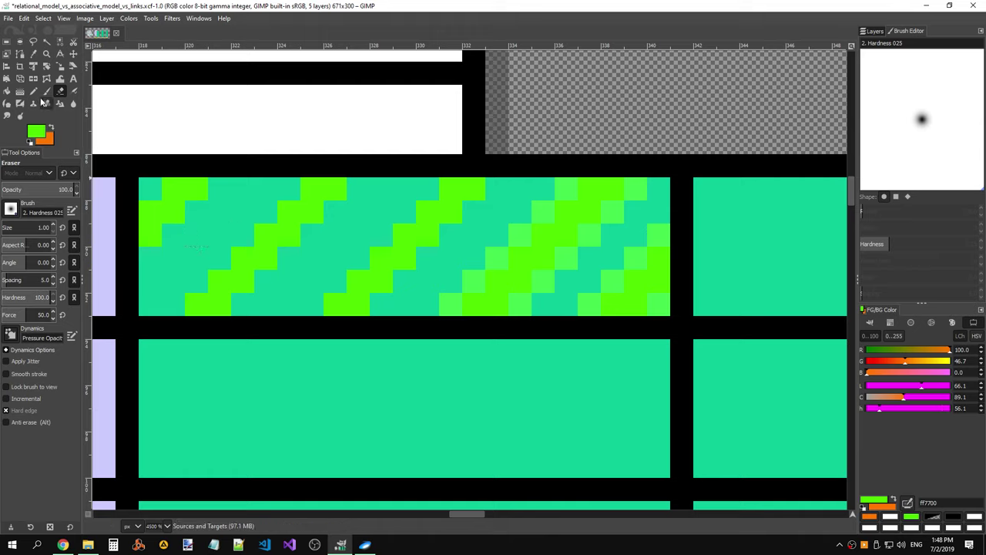
# - Repaint semi-transparent green cells and a lighter-green diagonal stripe, erasing an overlapping band
pyautogui.click(34, 92)
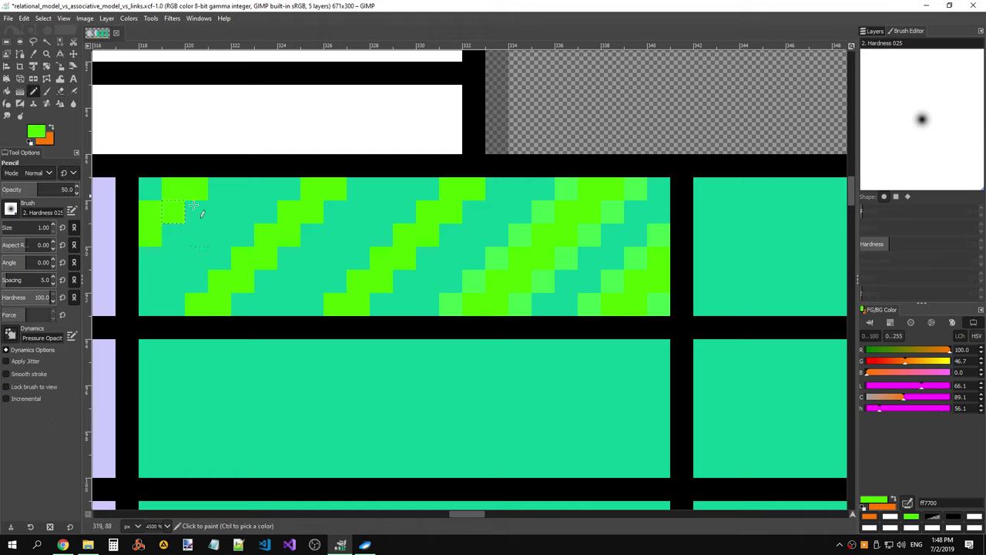
pyautogui.moveTo(156, 199)
pyautogui.mouseDown()
pyautogui.moveTo(201, 198)
pyautogui.moveTo(219, 211)
pyautogui.moveTo(182, 244)
pyautogui.moveTo(219, 308)
pyautogui.moveTo(176, 305)
pyautogui.moveTo(296, 185)
pyautogui.moveTo(352, 192)
pyautogui.moveTo(242, 305)
pyautogui.moveTo(326, 300)
pyautogui.moveTo(412, 225)
pyautogui.moveTo(435, 185)
pyautogui.moveTo(497, 189)
pyautogui.moveTo(460, 245)
pyautogui.moveTo(380, 312)
pyautogui.moveTo(445, 305)
pyautogui.mouseUp()
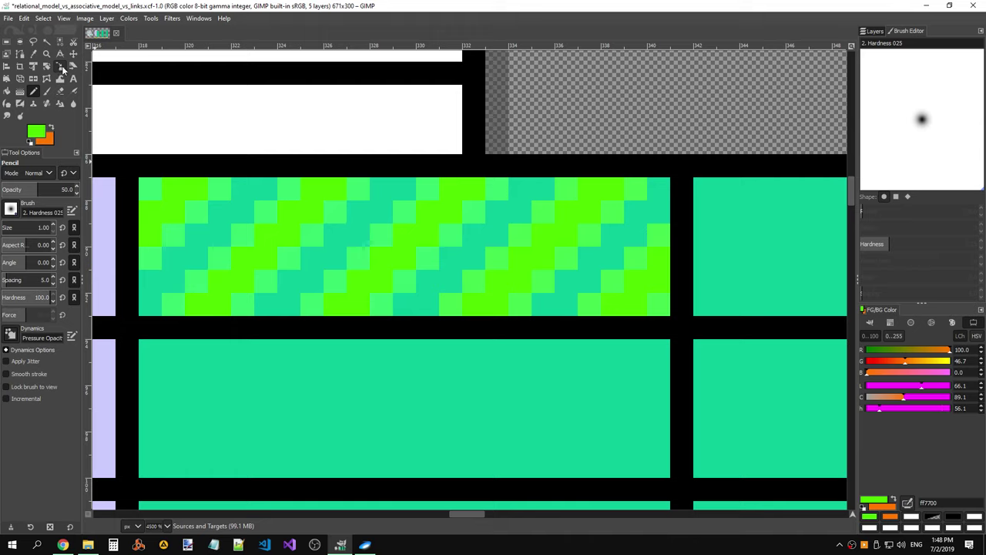
pyautogui.click(60, 90)
pyautogui.moveTo(451, 311)
pyautogui.mouseDown()
pyautogui.moveTo(522, 258)
pyautogui.moveTo(550, 214)
pyautogui.moveTo(623, 242)
pyautogui.moveTo(535, 308)
pyautogui.moveTo(614, 220)
pyautogui.moveTo(627, 247)
pyautogui.moveTo(656, 245)
pyautogui.moveTo(630, 288)
pyautogui.moveTo(648, 314)
pyautogui.mouseUp()
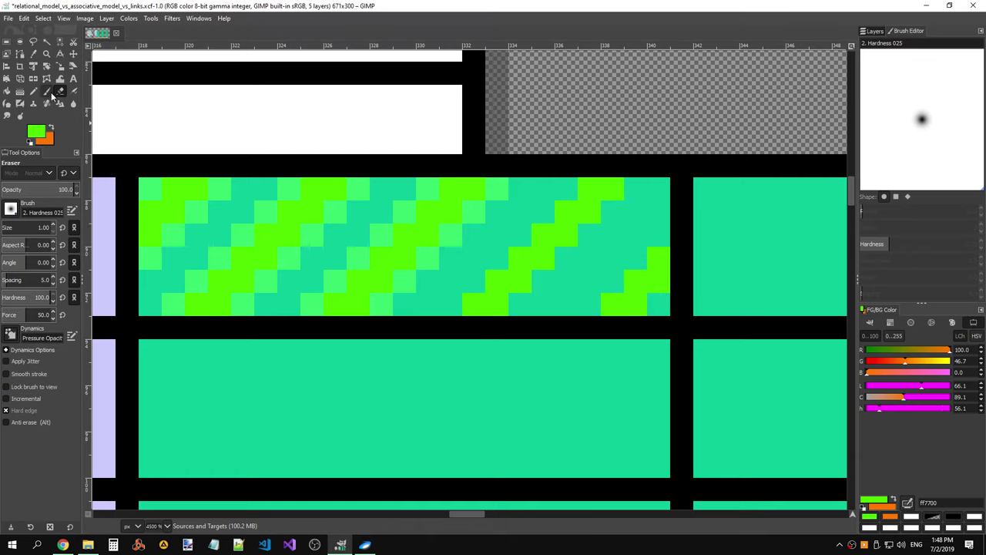
pyautogui.click(47, 92)
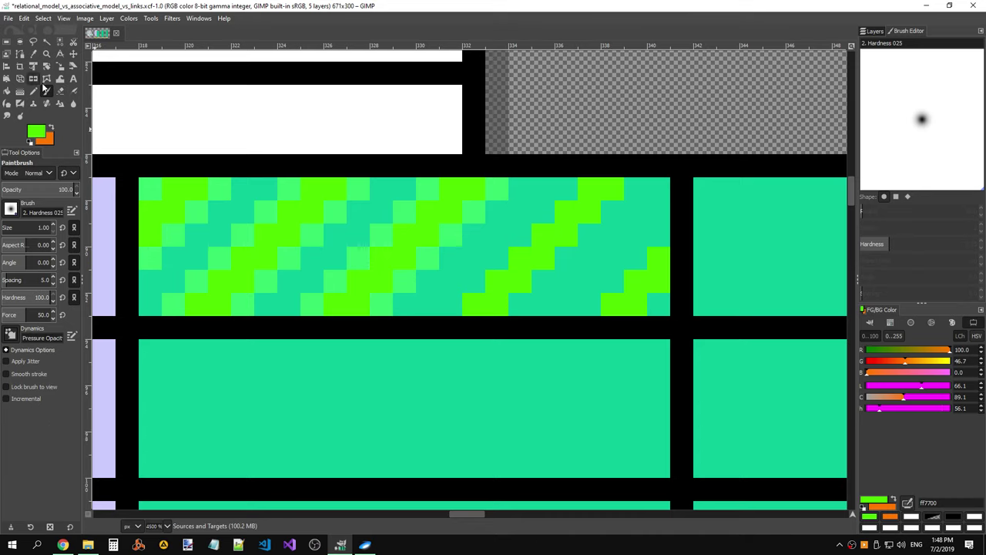
pyautogui.click(33, 91)
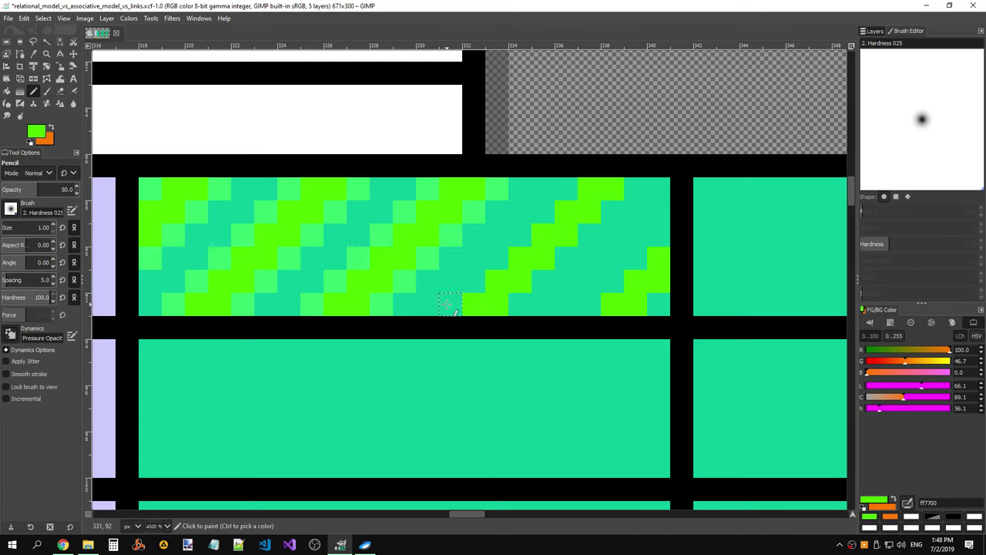
pyautogui.moveTo(450, 304); pyautogui.dragTo(566, 189)
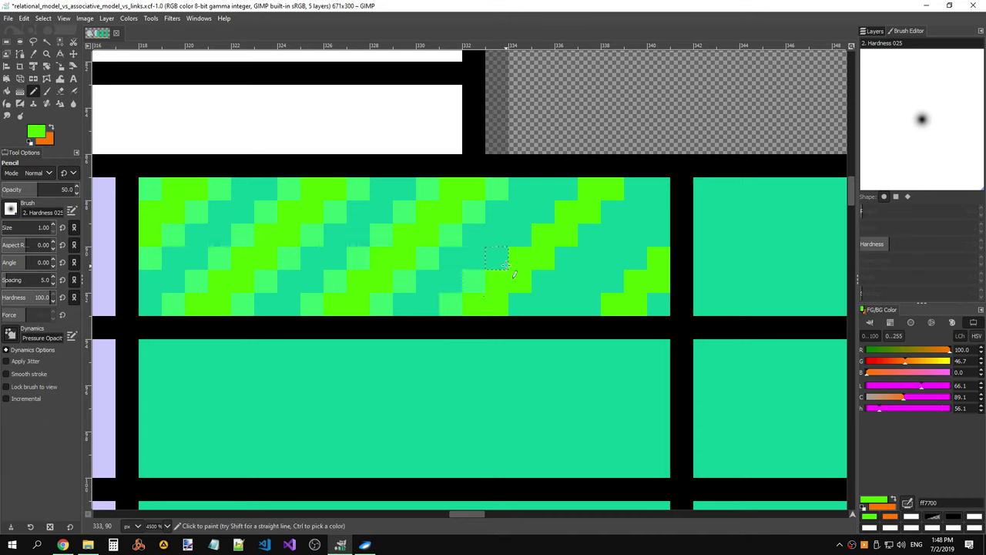
pyautogui.moveTo(658, 235); pyautogui.dragTo(590, 304)
pyautogui.click(659, 305)
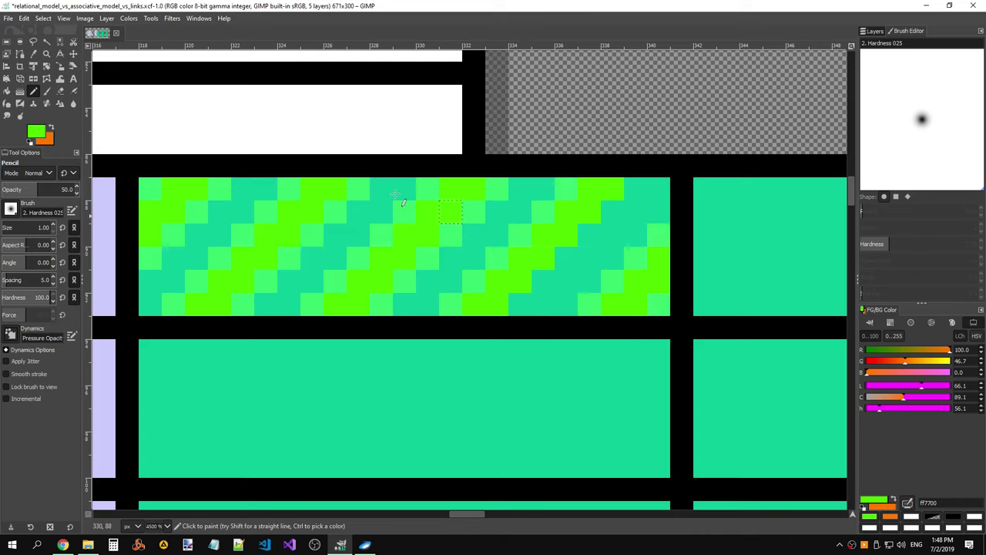
# - Sample the stripe greens, then add a top-row pixel and an up-right diagonal green stripe
pyautogui.click(47, 69)
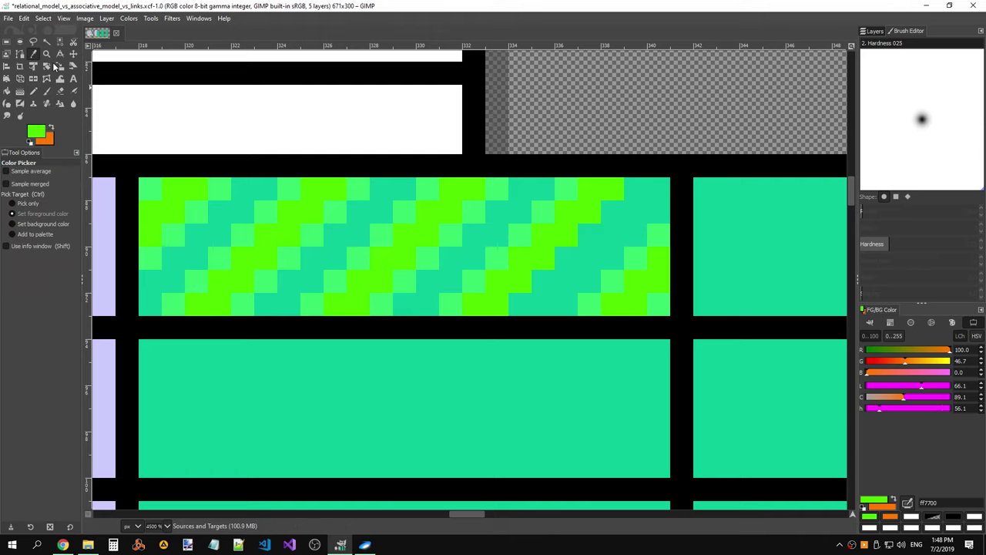
pyautogui.click(666, 307)
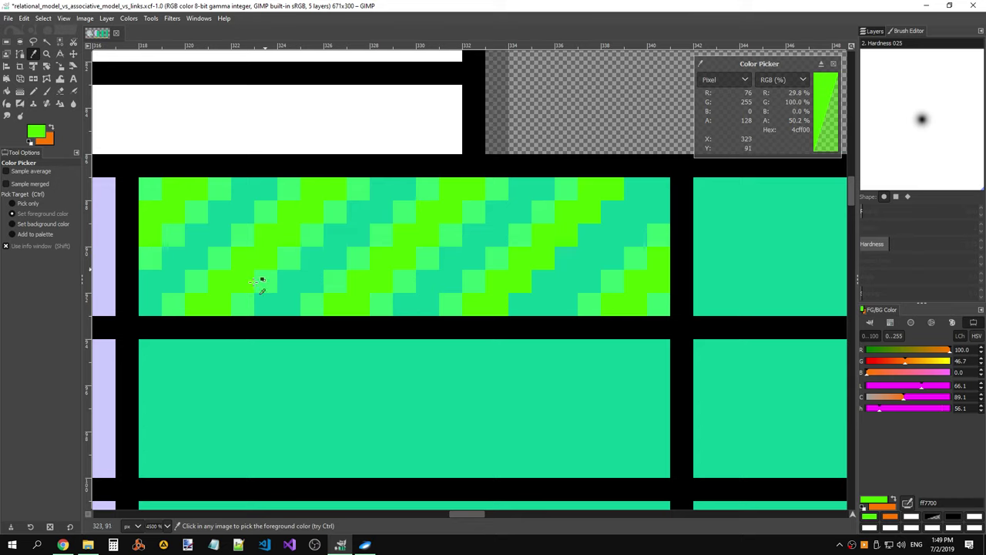
pyautogui.click(187, 319)
pyautogui.click(182, 302)
pyautogui.click(309, 184)
pyautogui.click(38, 92)
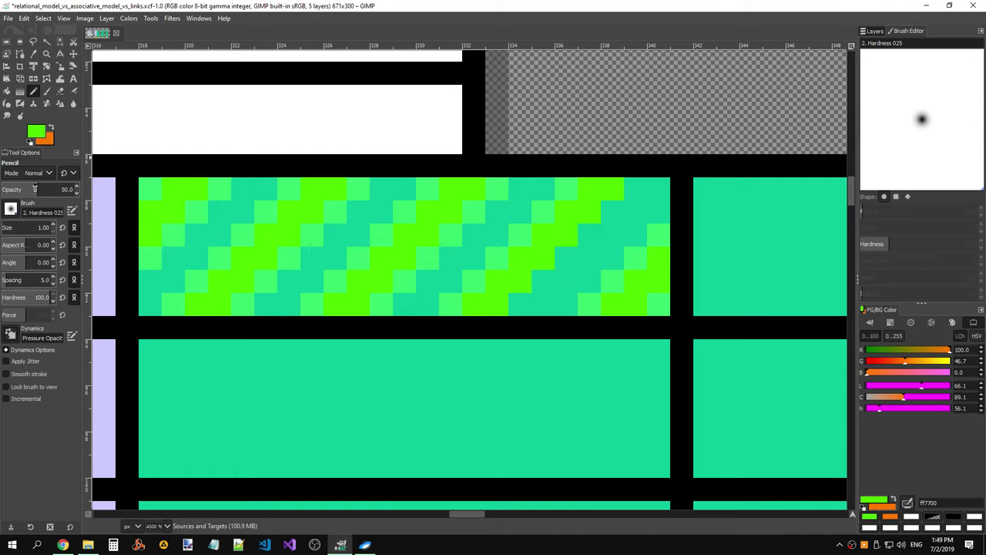
pyautogui.click(219, 189)
pyautogui.click(34, 54)
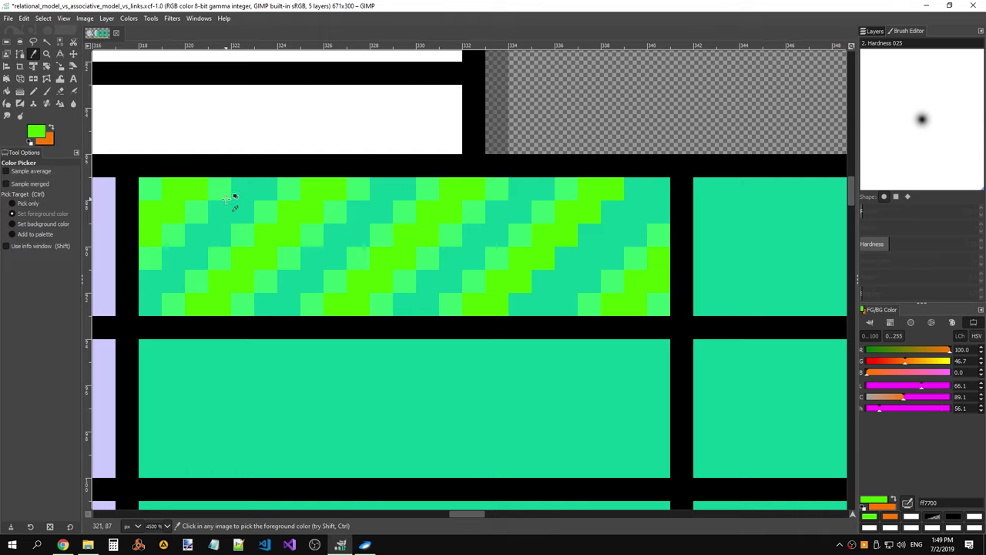
pyautogui.click(231, 195)
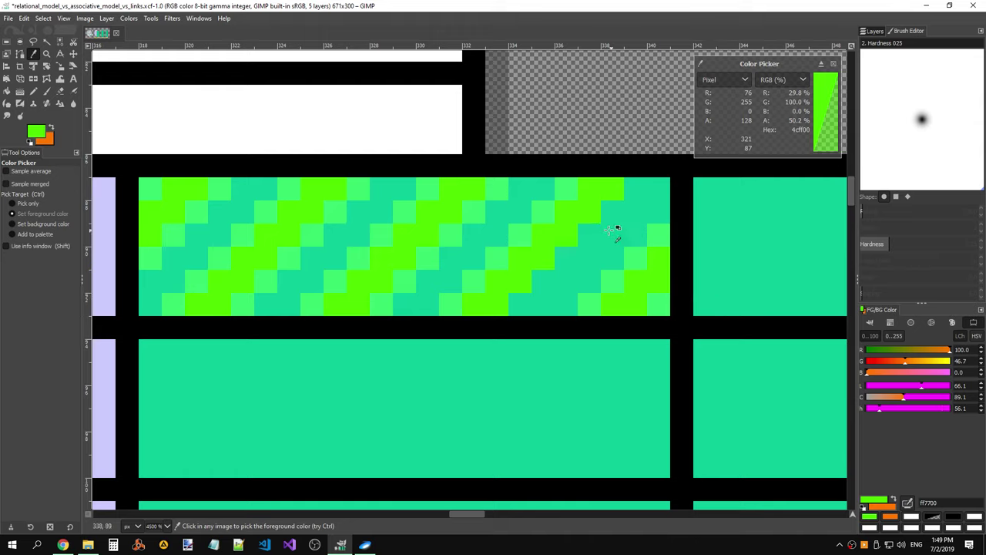
pyautogui.click(34, 91)
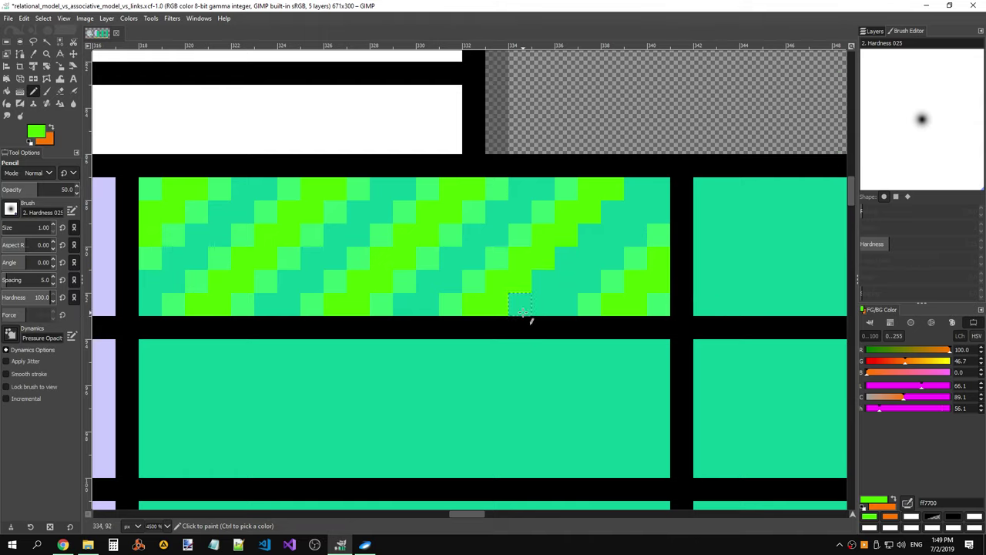
pyautogui.moveTo(587, 243); pyautogui.dragTo(644, 181)
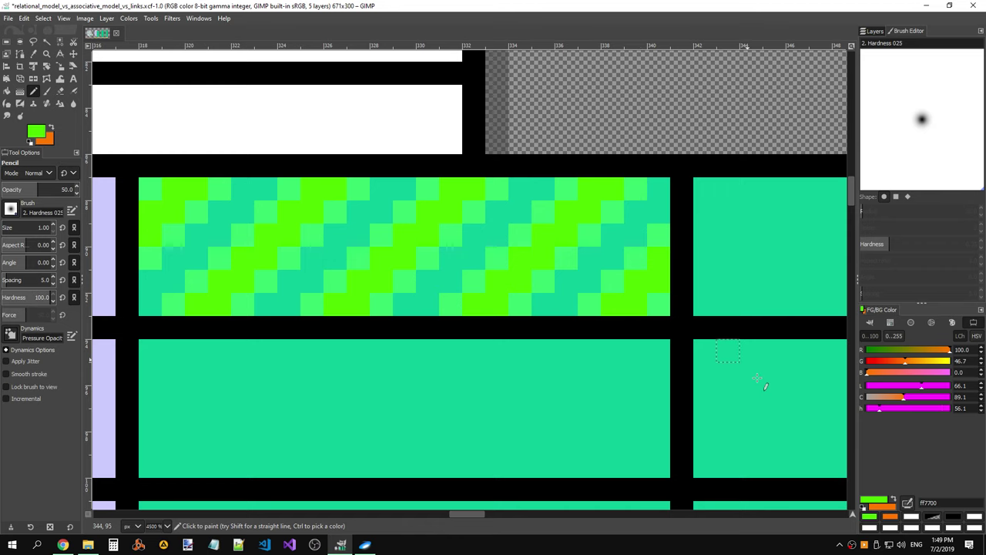
# - Copy the hatched top cell and paste it into the second-row cell
pyautogui.keyDown('ctrl'); pyautogui.scroll(-1, 751, 275); pyautogui.keyUp('ctrl')
pyautogui.keyDown('ctrl'); pyautogui.scroll(-1, 758, 269); pyautogui.keyUp('ctrl')
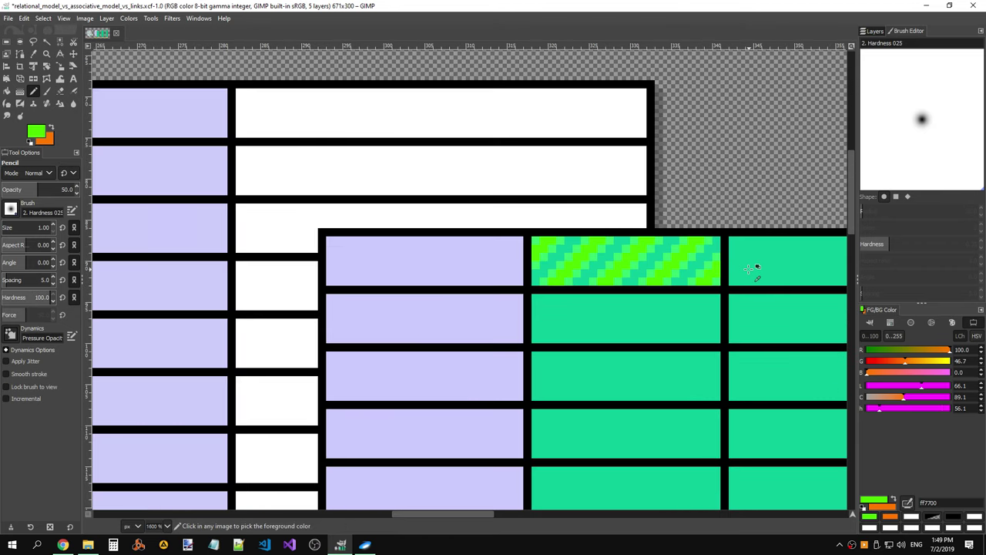
pyautogui.keyDown('ctrl'); pyautogui.scroll(-1, 758, 269); pyautogui.keyUp('ctrl')
pyautogui.moveTo(463, 512); pyautogui.dragTo(552, 514)
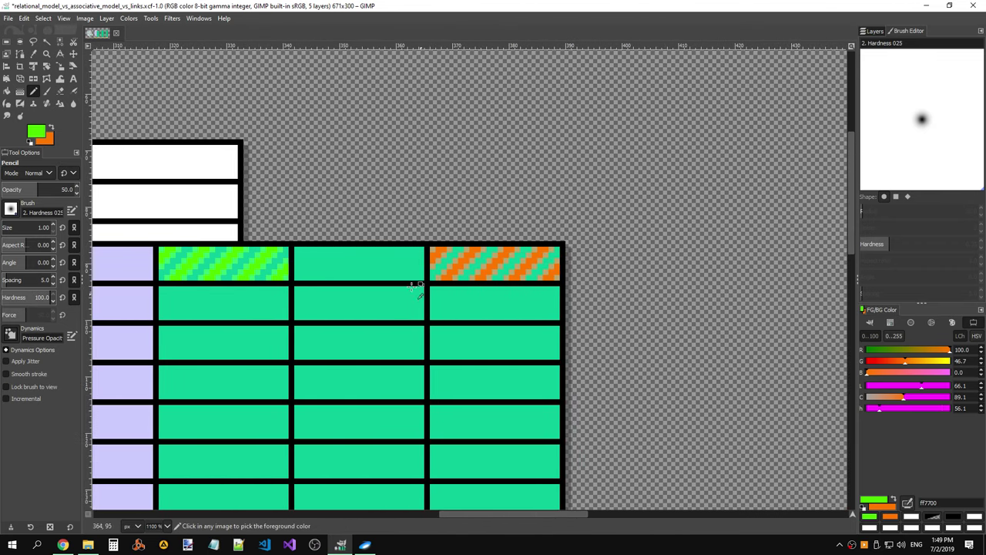
pyautogui.keyDown('ctrl'); pyautogui.scroll(-1, 393, 266); pyautogui.keyUp('ctrl')
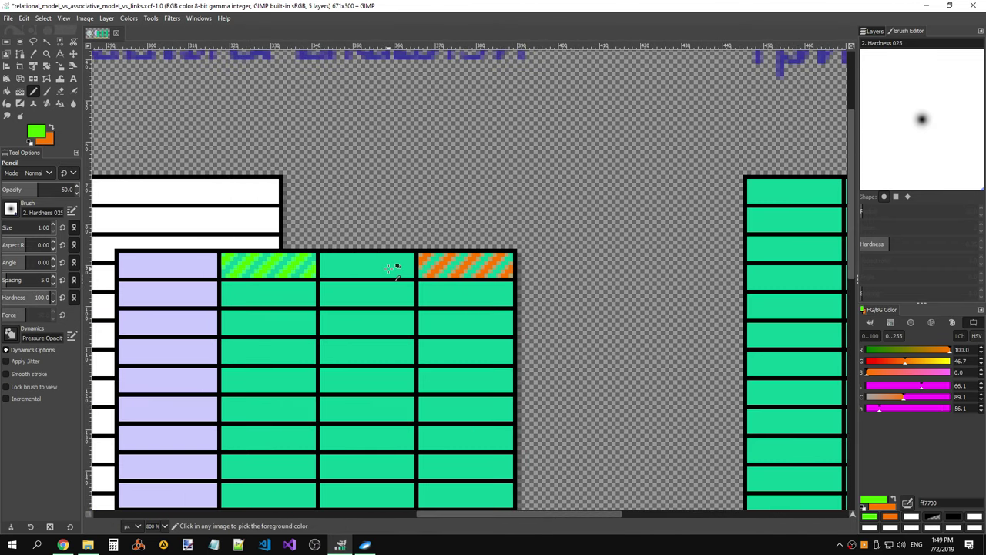
pyautogui.click(6, 43)
pyautogui.moveTo(224, 255); pyautogui.dragTo(335, 306)
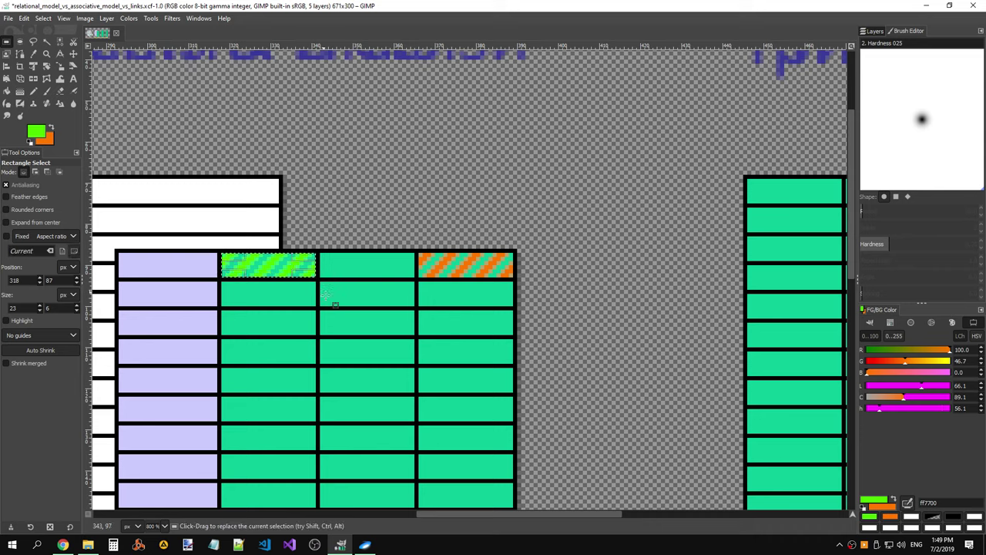
pyautogui.hotkey('ctrl', 'c')
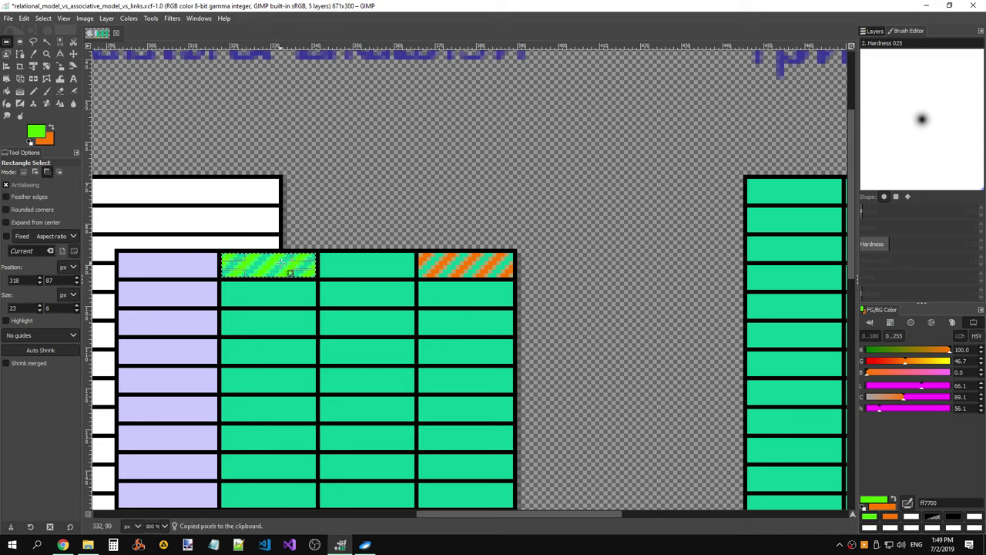
pyautogui.hotkey('ctrl', 'v')
pyautogui.moveTo(282, 264); pyautogui.dragTo(281, 296)
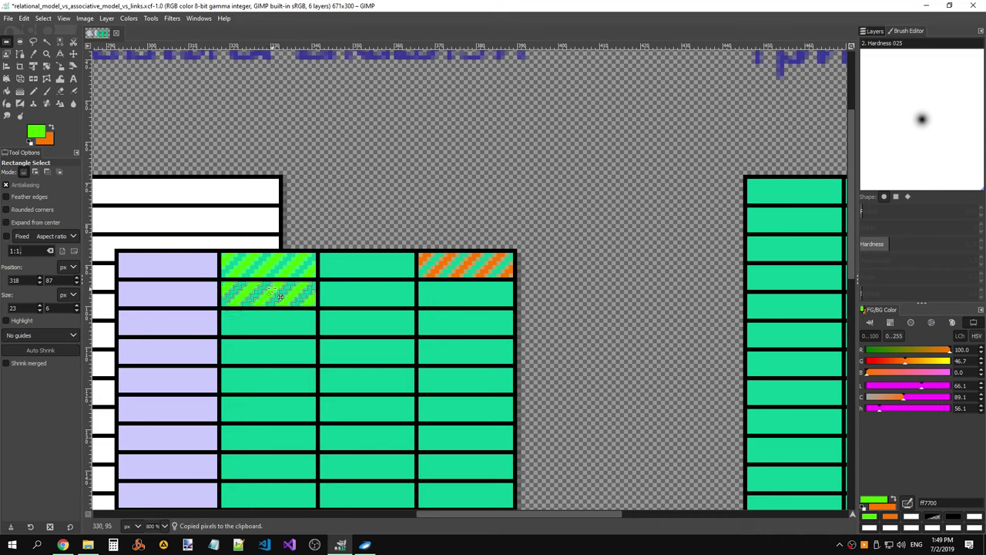
pyautogui.click(234, 242)
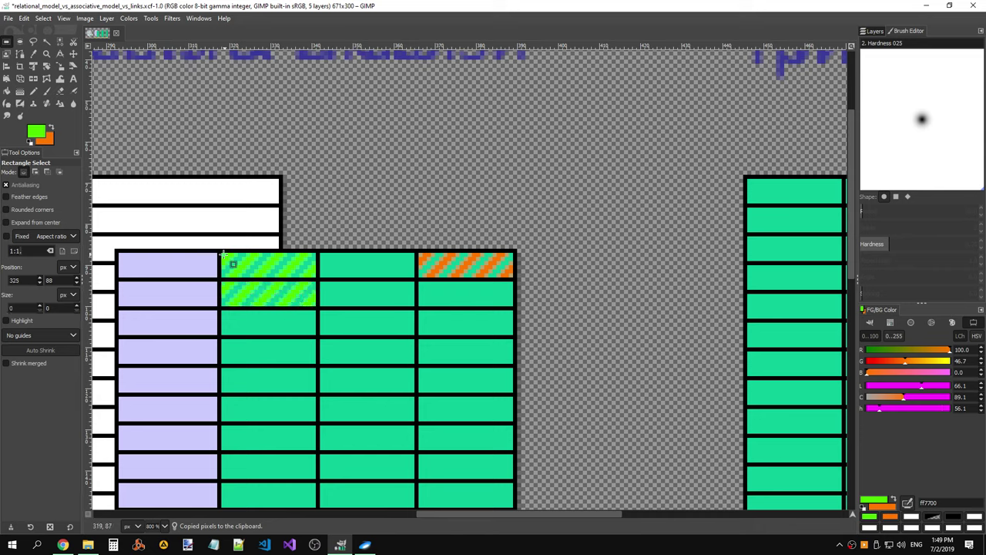
# - Duplicate the hatched cells down into rows 3–4, then rows 5–8
pyautogui.moveTo(264, 300)
pyautogui.mouseDown()
pyautogui.moveTo(306, 302)
pyautogui.moveTo(325, 317)
pyautogui.mouseUp()
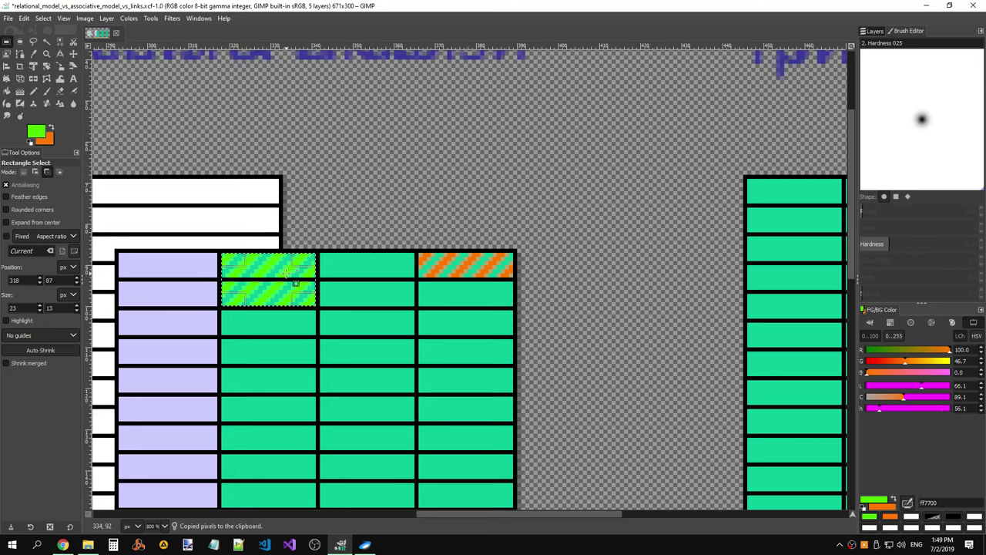
pyautogui.hotkey('ctrl', 'v')
pyautogui.moveTo(286, 273); pyautogui.dragTo(296, 338)
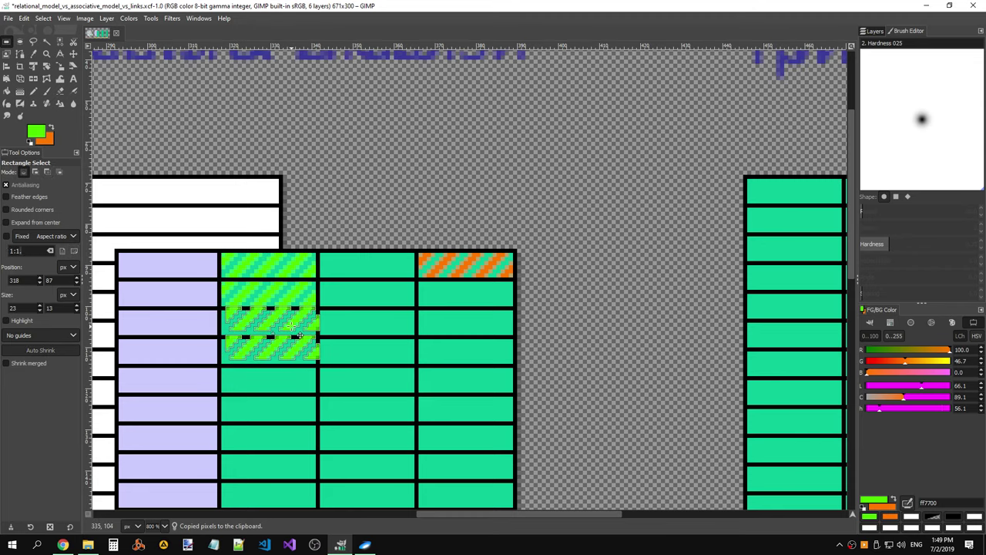
pyautogui.click(358, 323)
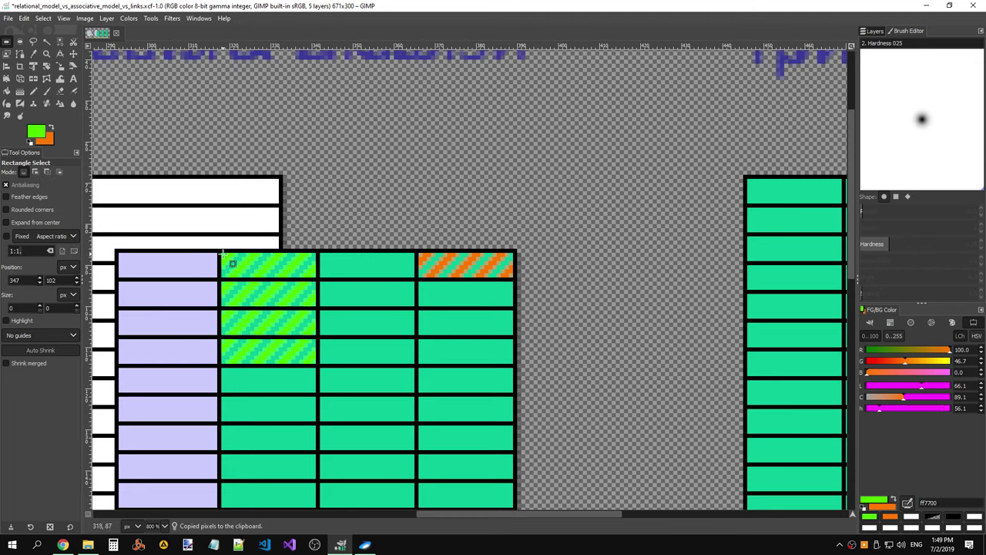
pyautogui.moveTo(222, 253); pyautogui.dragTo(315, 362)
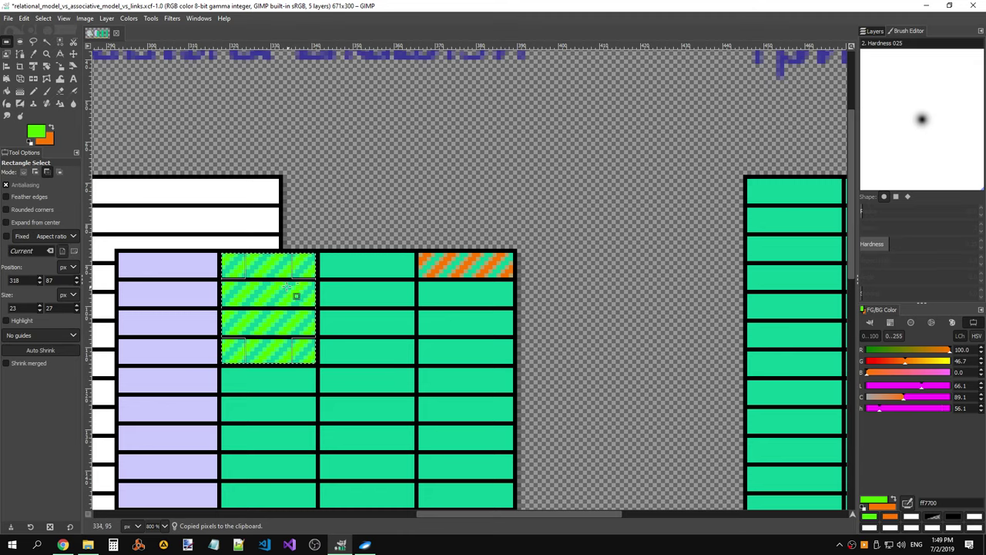
pyautogui.moveTo(286, 299); pyautogui.dragTo(285, 408)
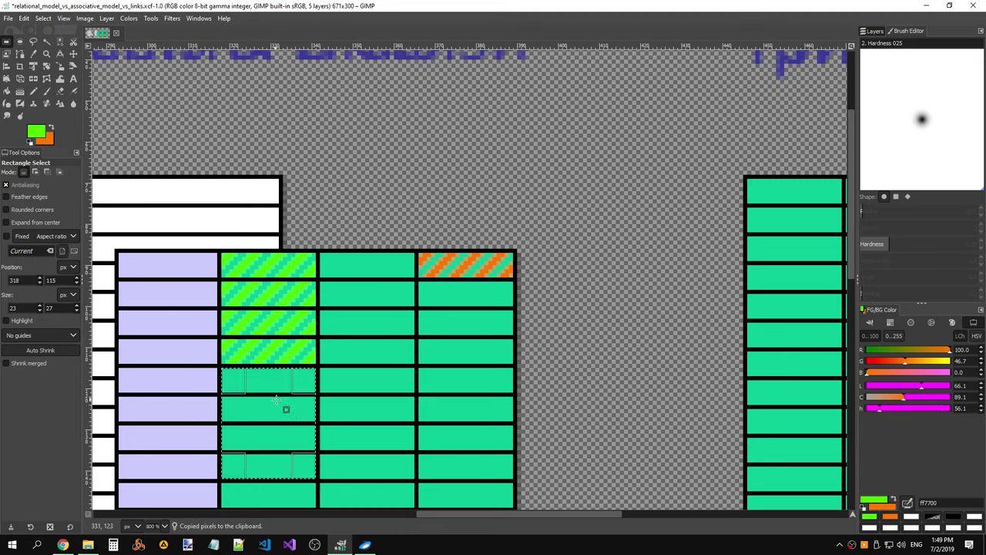
pyautogui.moveTo(266, 385); pyautogui.dragTo(275, 303)
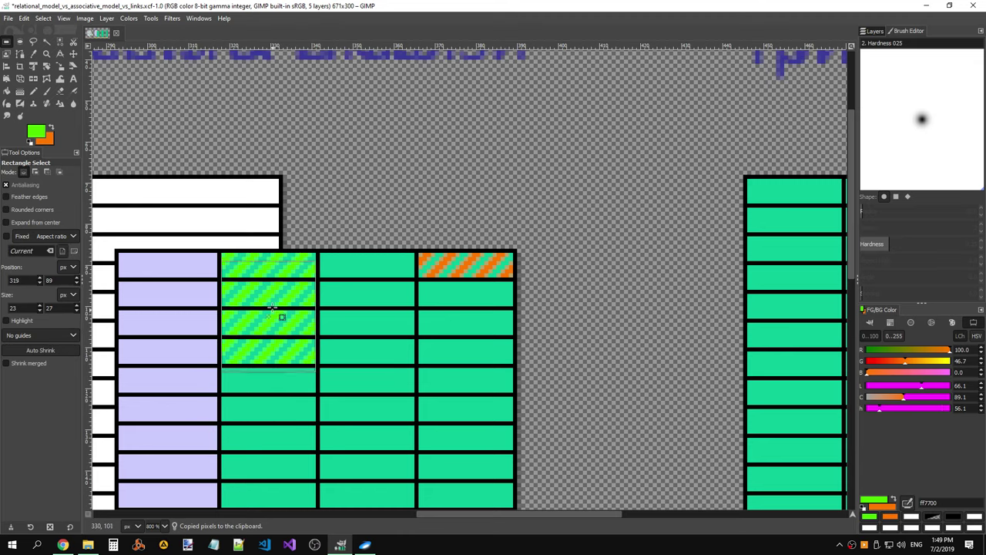
pyautogui.hotkey('ctrl', 'v')
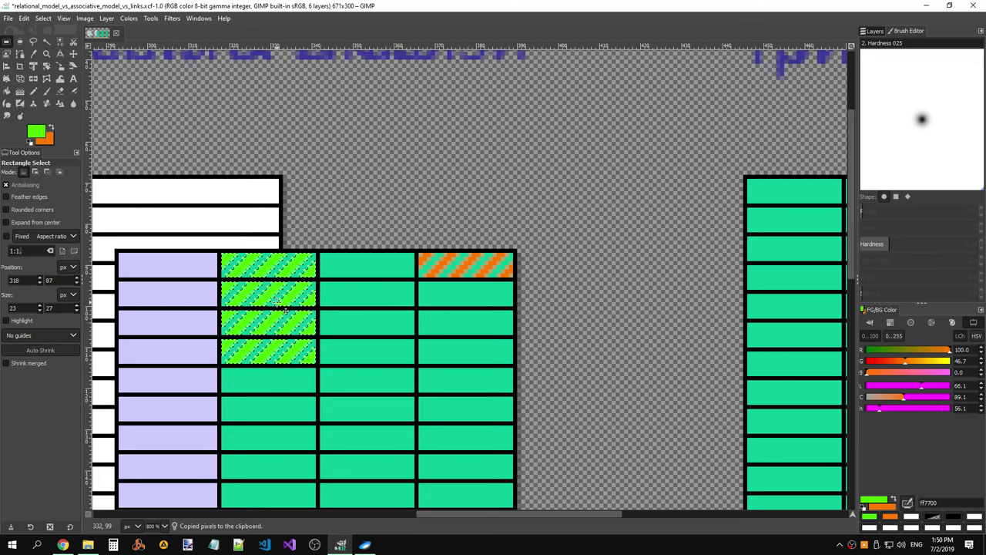
pyautogui.moveTo(275, 302); pyautogui.dragTo(282, 415)
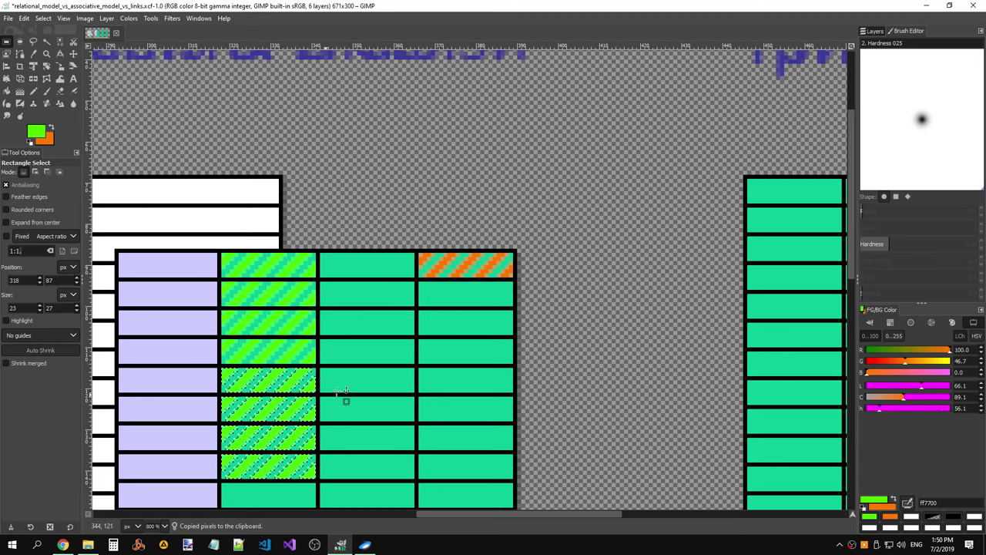
pyautogui.click(363, 372)
# - Paste two more copies of the hatch into the lower rows of the column
pyautogui.scroll(-3, 307, 286)
pyautogui.moveTo(225, 136); pyautogui.dragTo(316, 364)
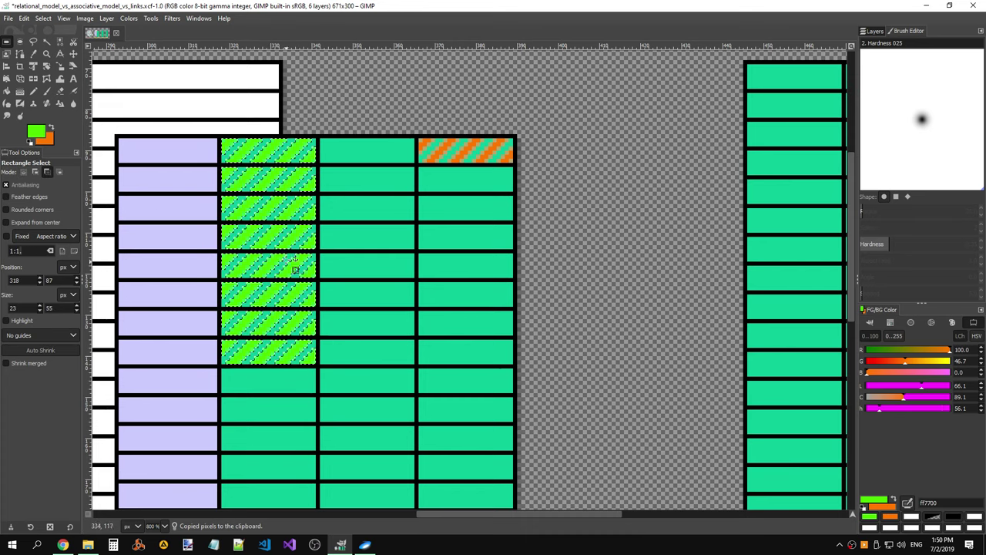
pyautogui.hotkey('ctrl', 'v')
pyautogui.moveTo(287, 334); pyautogui.dragTo(293, 445)
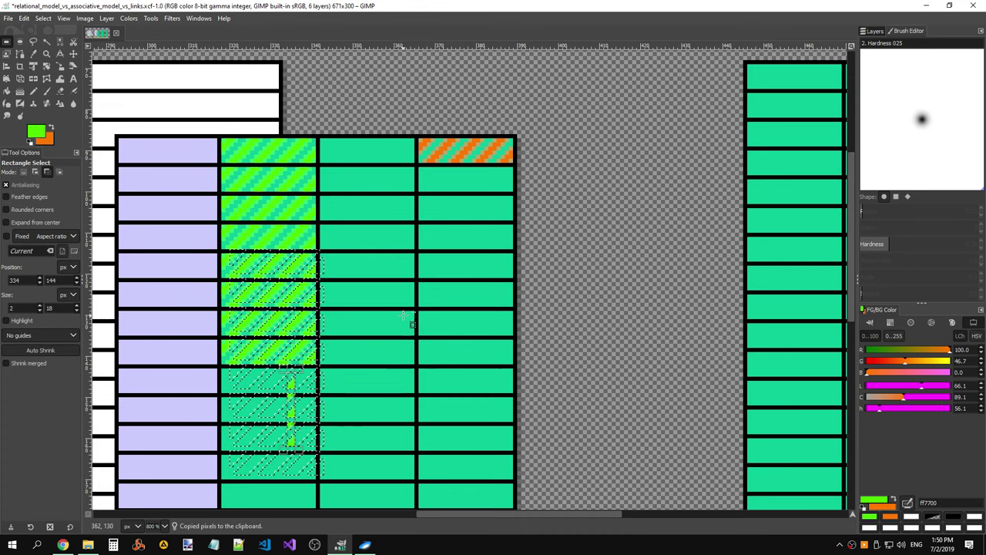
pyautogui.moveTo(302, 328); pyautogui.dragTo(298, 449)
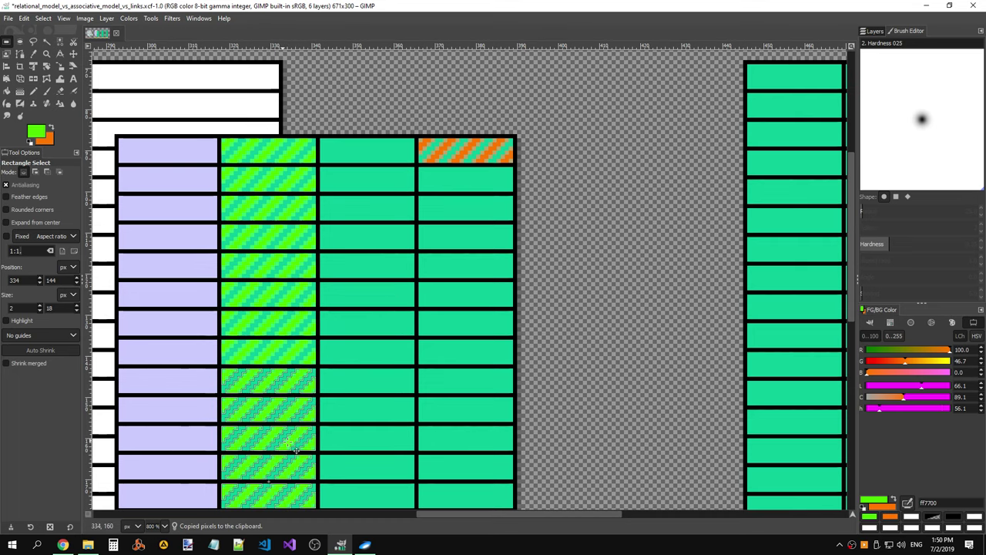
pyautogui.click(383, 410)
pyautogui.scroll(-5, 365, 349)
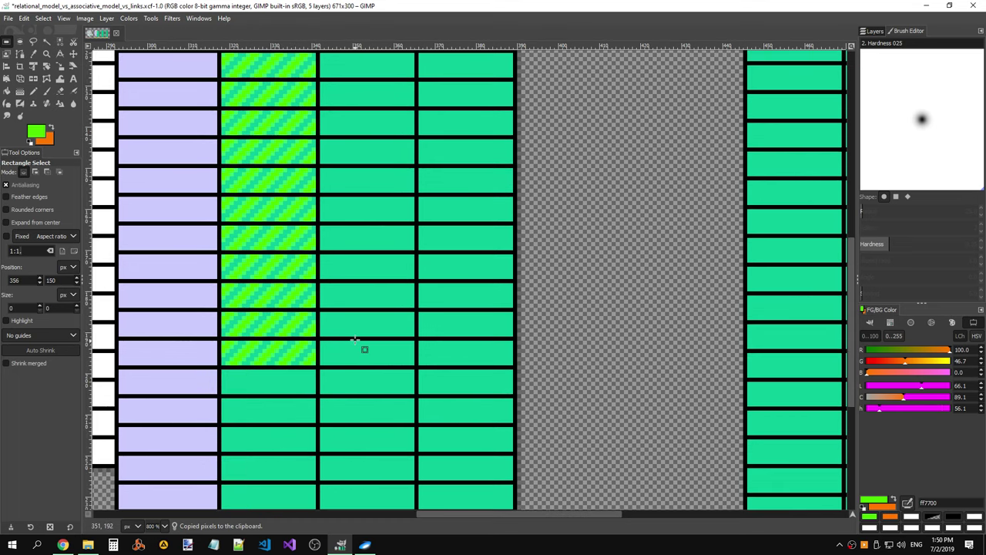
pyautogui.hotkey('ctrl', 'v')
pyautogui.scroll(3, 375, 323)
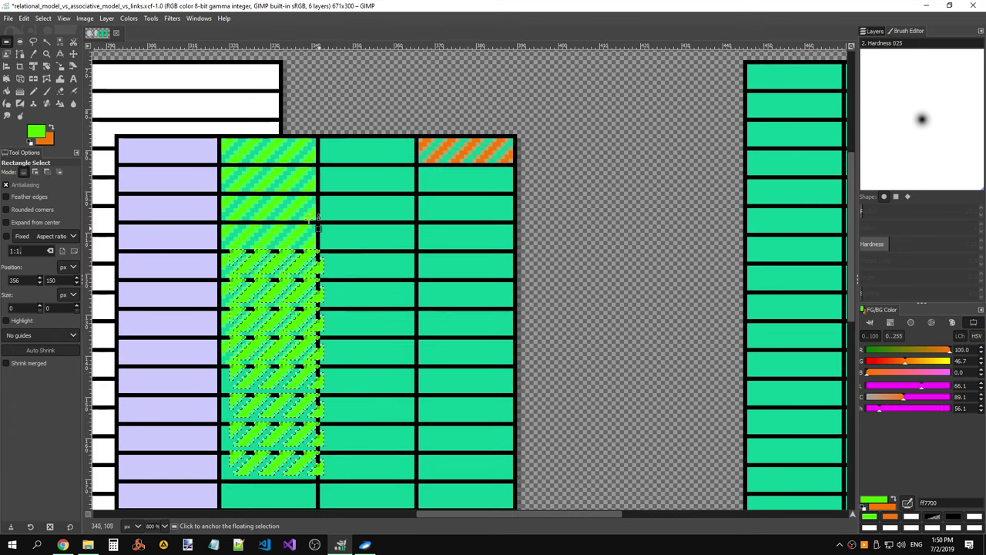
pyautogui.moveTo(279, 271); pyautogui.dragTo(267, 392)
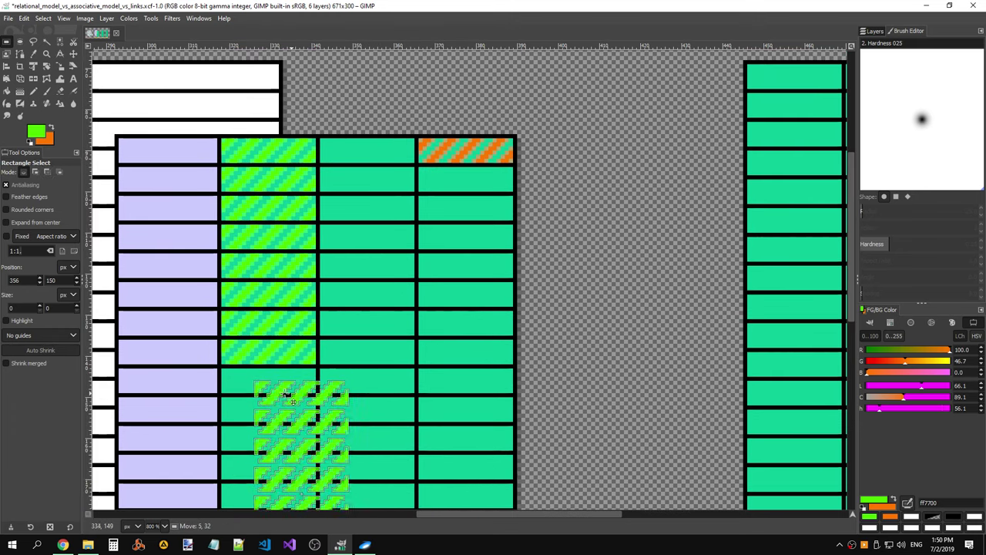
pyautogui.click(354, 380)
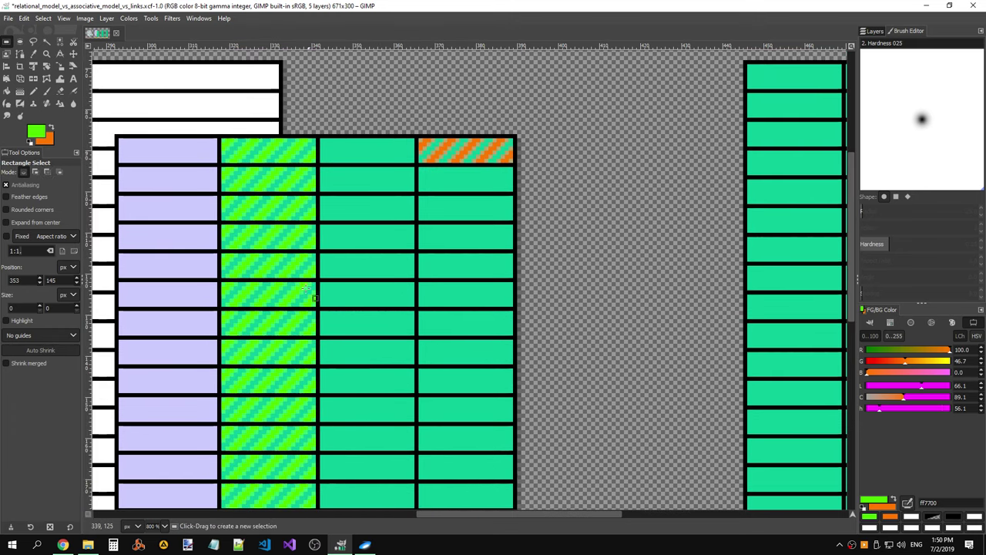
# - Select a larger block of hatched cells, copy it, and move the paste to the bottom rows
pyautogui.click(341, 128)
pyautogui.scroll(-5, 324, 210)
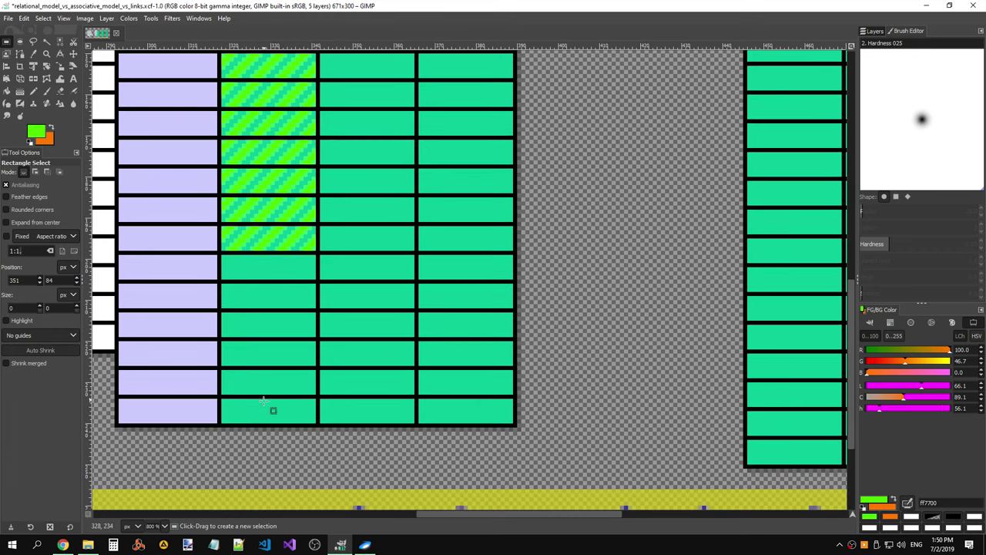
pyautogui.moveTo(314, 245); pyautogui.dragTo(225, 158)
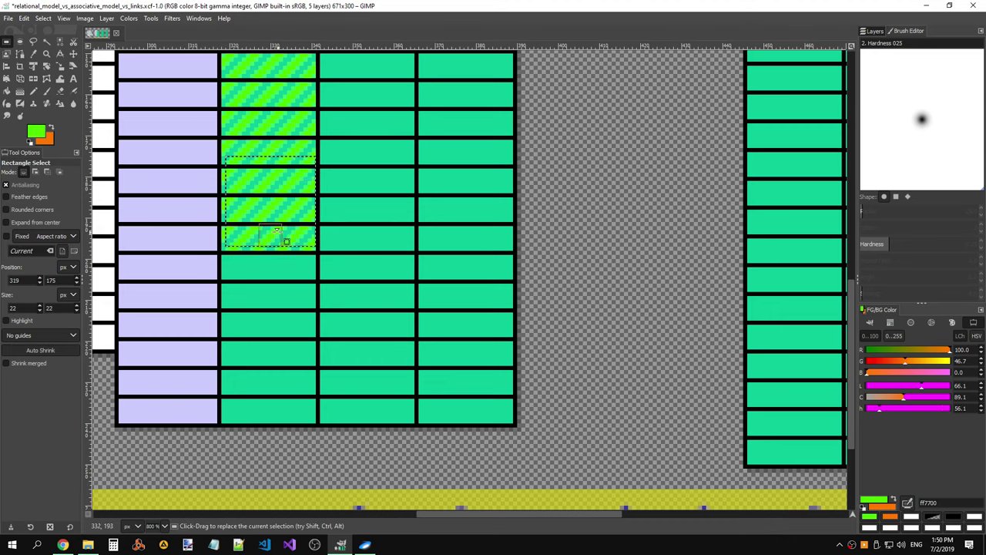
pyautogui.moveTo(274, 240); pyautogui.dragTo(274, 245)
pyautogui.moveTo(240, 176); pyautogui.dragTo(234, 94)
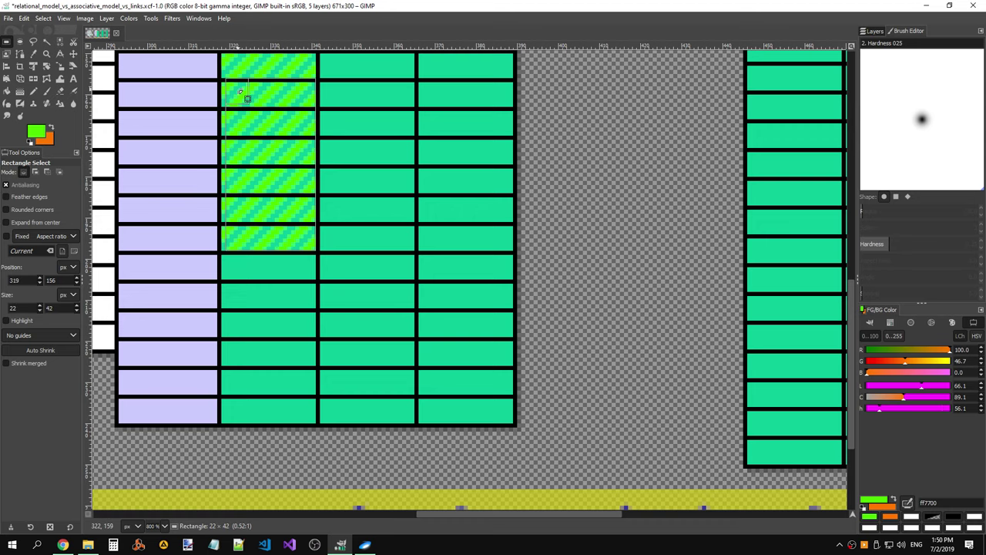
pyautogui.hotkey('ctrl', 'c')
pyautogui.hotkey('ctrl', 'v')
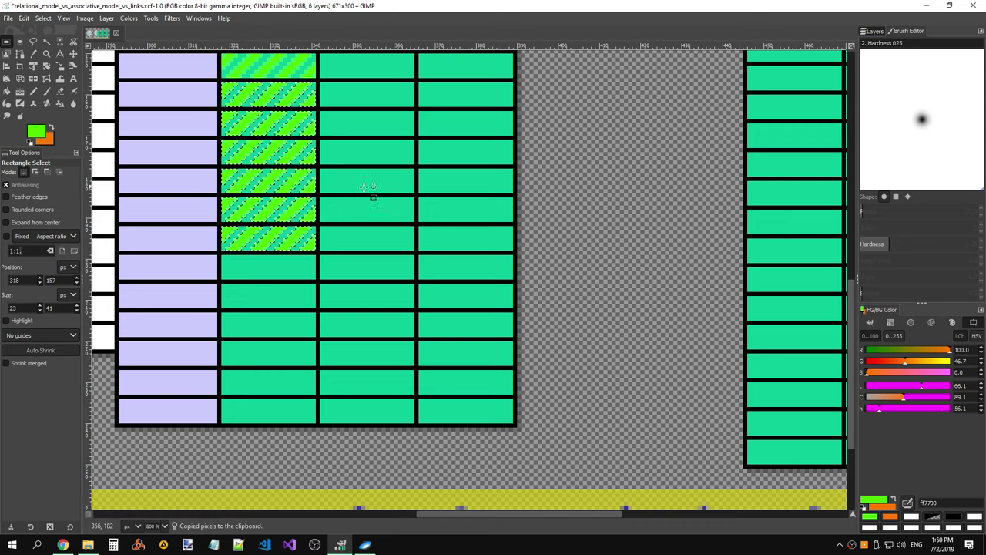
pyautogui.moveTo(279, 167); pyautogui.dragTo(389, 316)
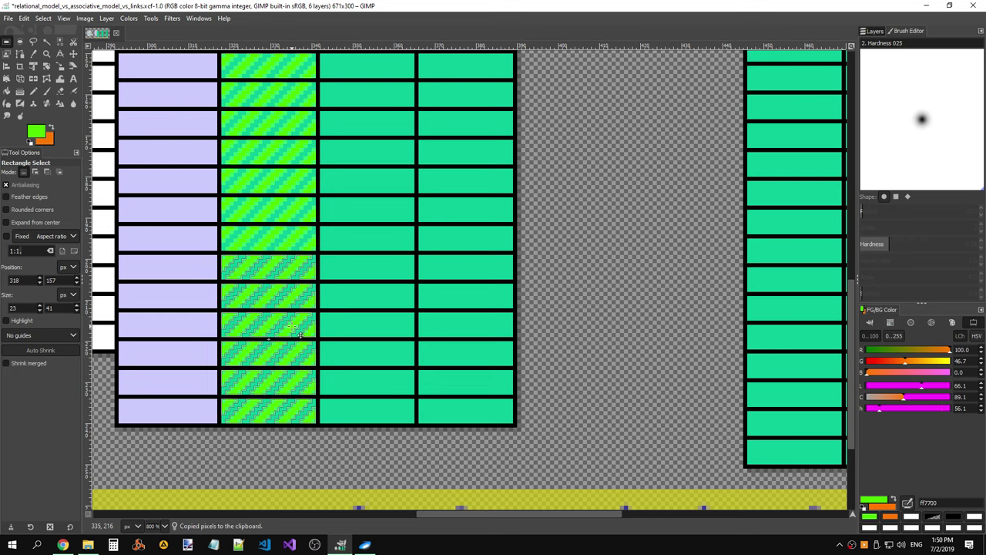
# - Copy the green-hatched column onto the middle table's first column, aligned with its rows
pyautogui.click(389, 312)
pyautogui.scroll(3, 403, 202)
pyautogui.scroll(-1, 400, 200)
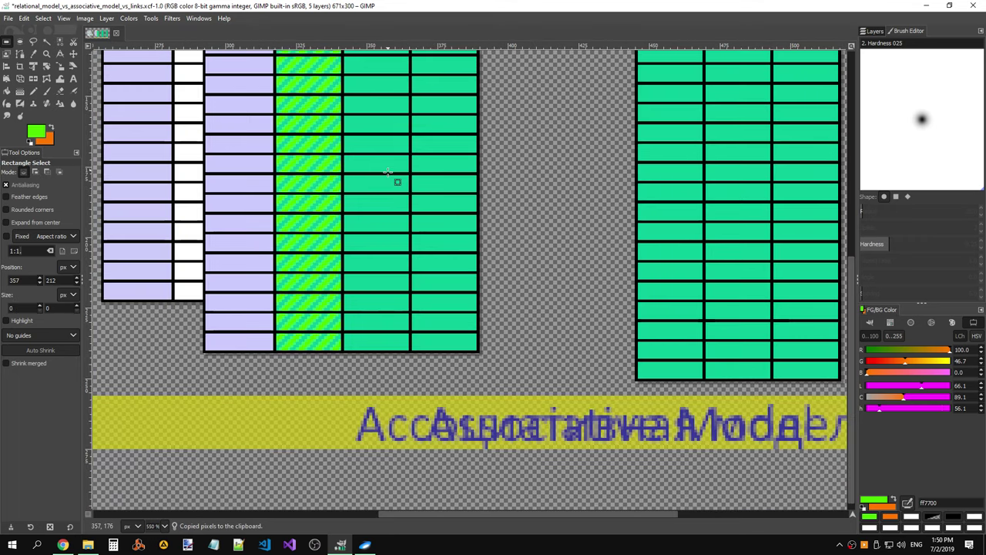
pyautogui.scroll(2, 396, 176)
pyautogui.scroll(-1, 291, 138)
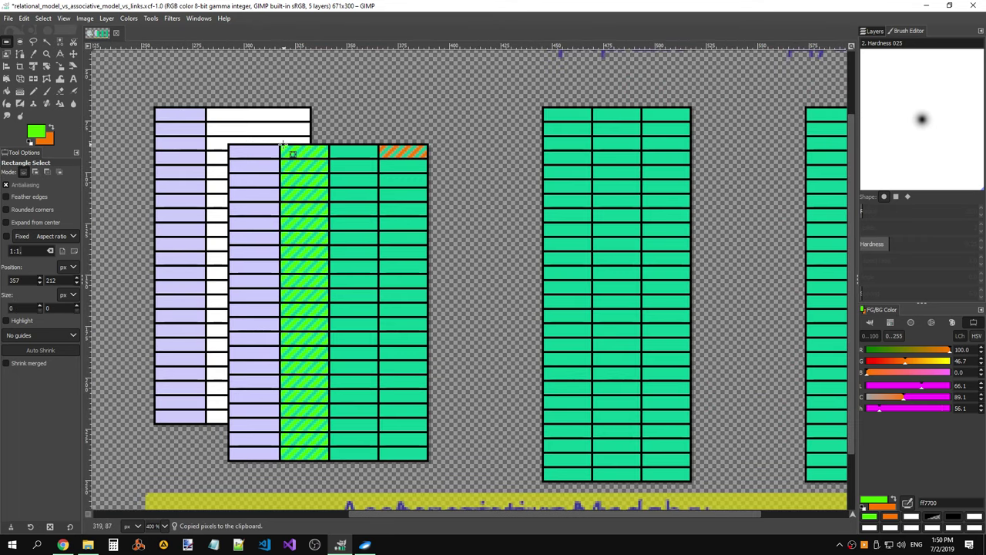
pyautogui.moveTo(283, 146); pyautogui.dragTo(334, 468)
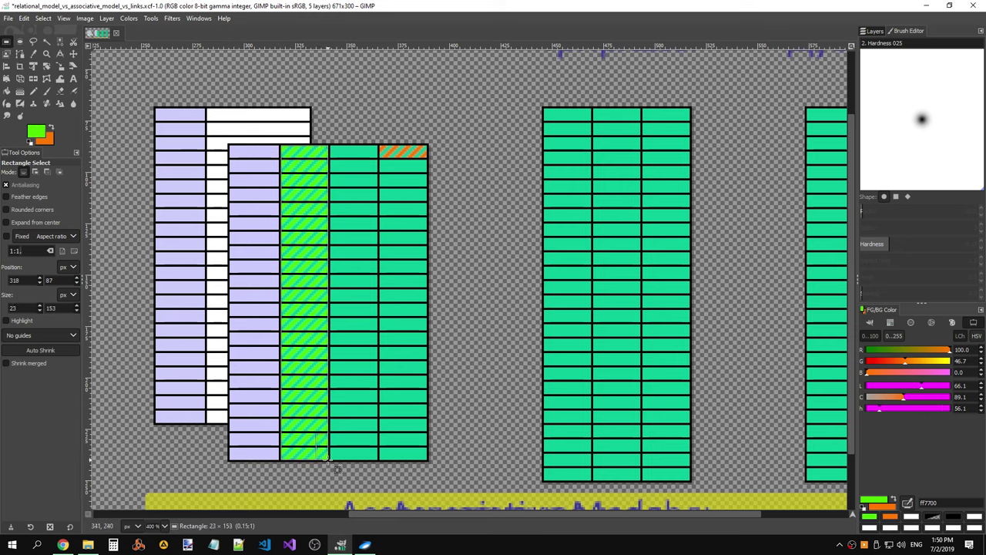
pyautogui.hotkey('ctrl', 'c')
pyautogui.hotkey('ctrl', 'v')
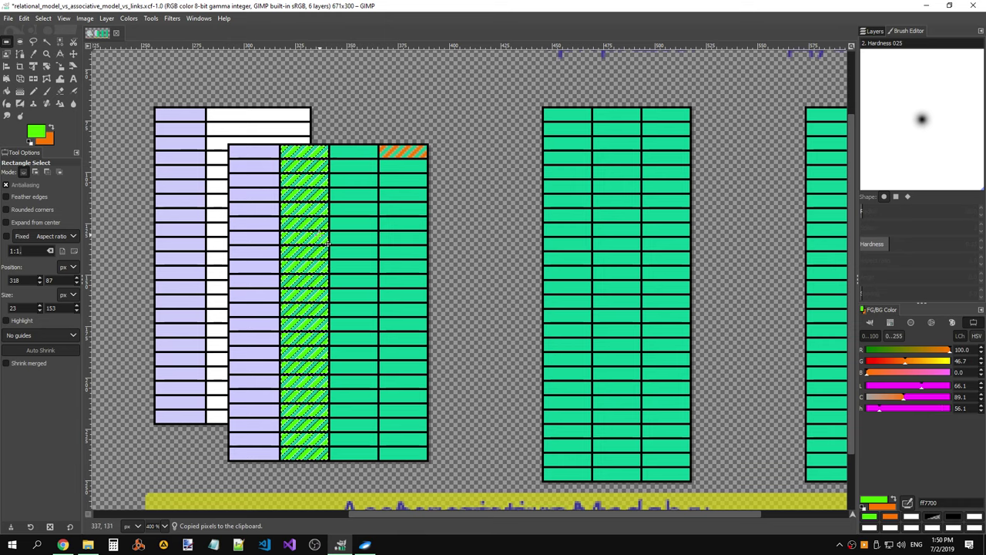
pyautogui.moveTo(328, 241); pyautogui.dragTo(590, 206)
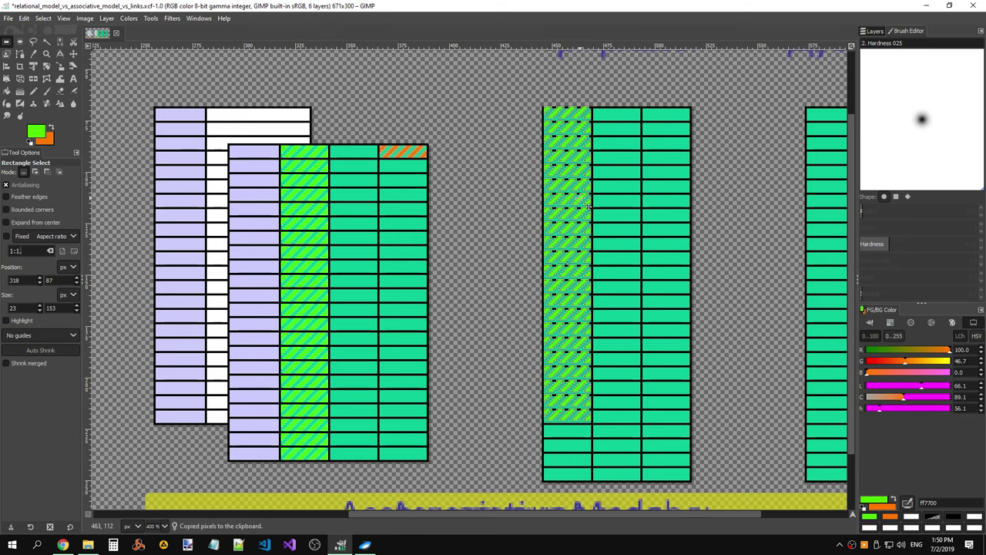
pyautogui.press('Down')
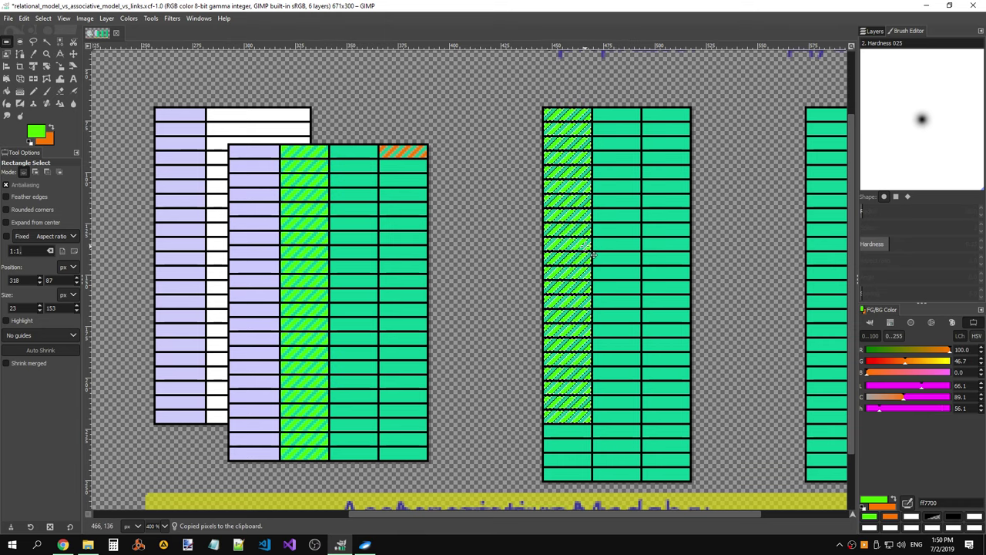
pyautogui.click(507, 223)
# - Paste another green-hatched column onto the far-right table's first column
pyautogui.hotkey('ctrl', 'v')
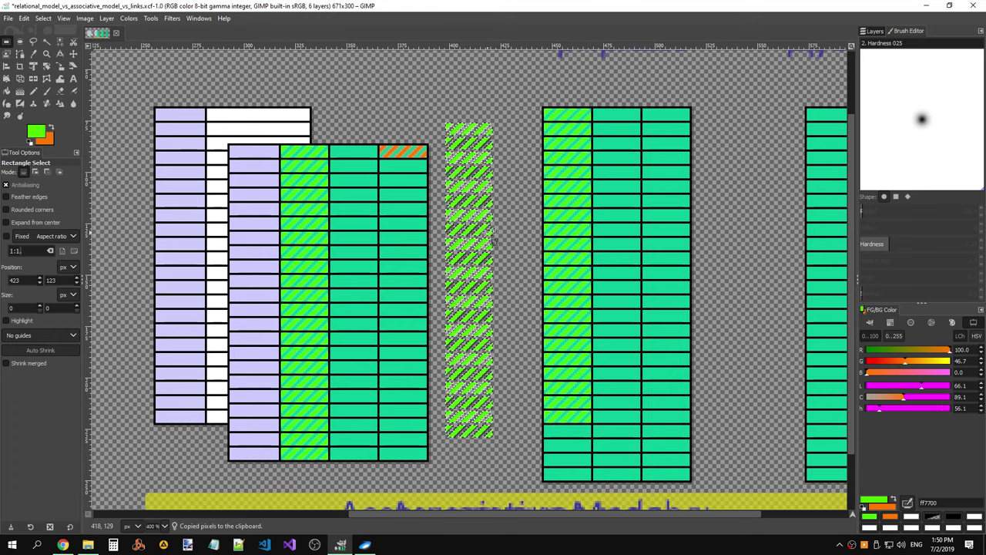
pyautogui.moveTo(387, 514); pyautogui.dragTo(474, 519)
pyautogui.moveTo(322, 323)
pyautogui.mouseDown()
pyautogui.moveTo(723, 297)
pyautogui.moveTo(680, 311)
pyautogui.mouseUp()
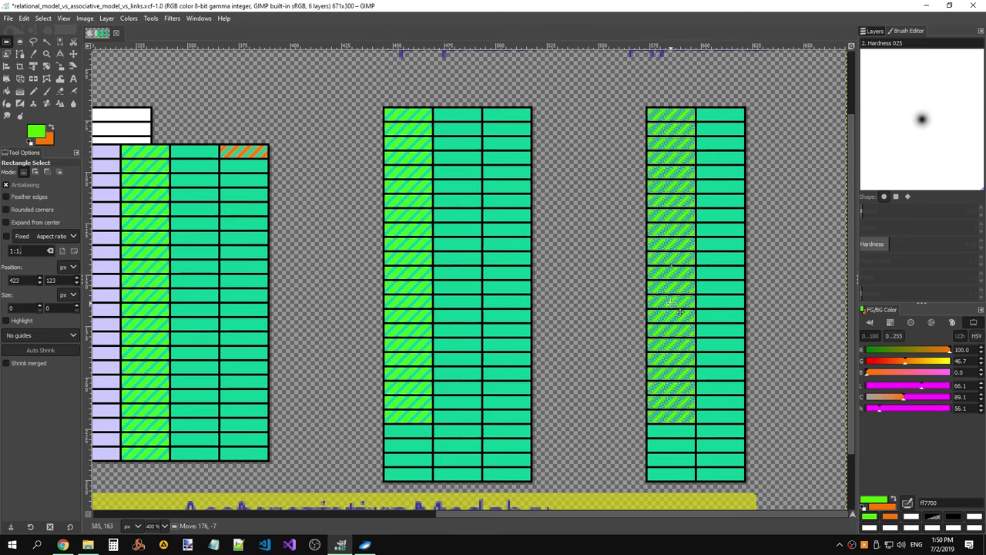
pyautogui.click(393, 423)
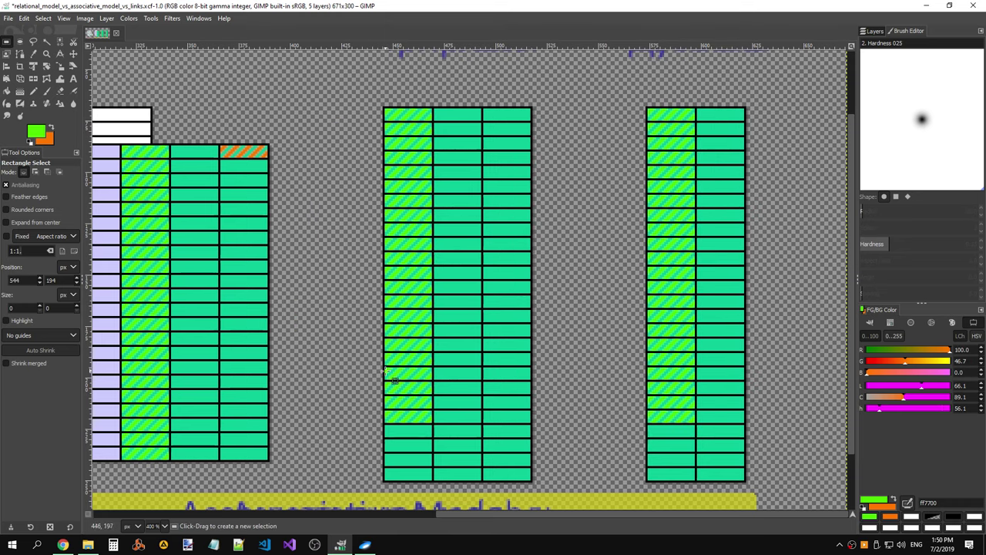
# - Fill the bottom first-column cells of the middle and right tables with copied green hatch
pyautogui.moveTo(387, 368); pyautogui.dragTo(432, 422)
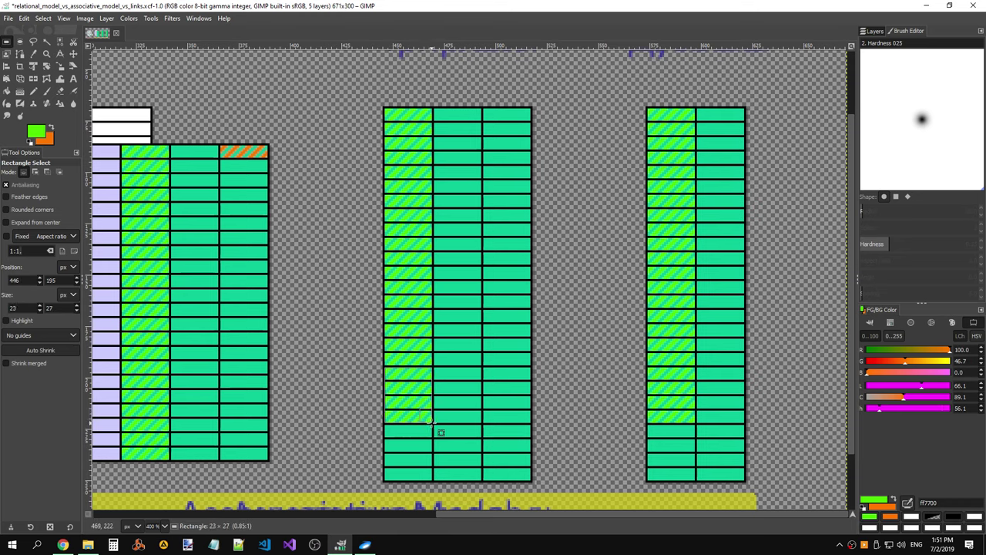
pyautogui.hotkey('ctrl', 'c')
pyautogui.hotkey('ctrl', 'v')
pyautogui.moveTo(421, 408); pyautogui.dragTo(421, 466)
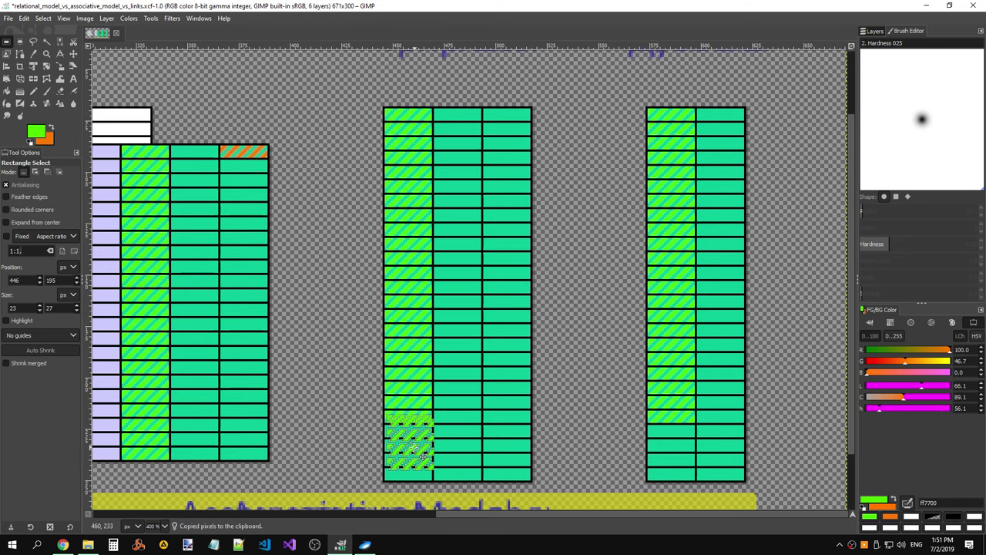
pyautogui.click(553, 434)
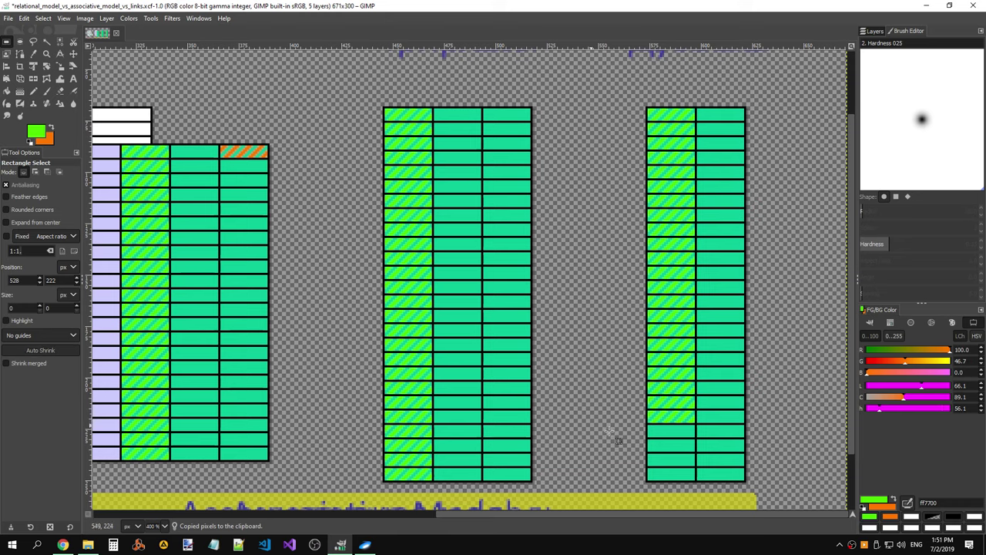
pyautogui.hotkey('ctrl', 'v')
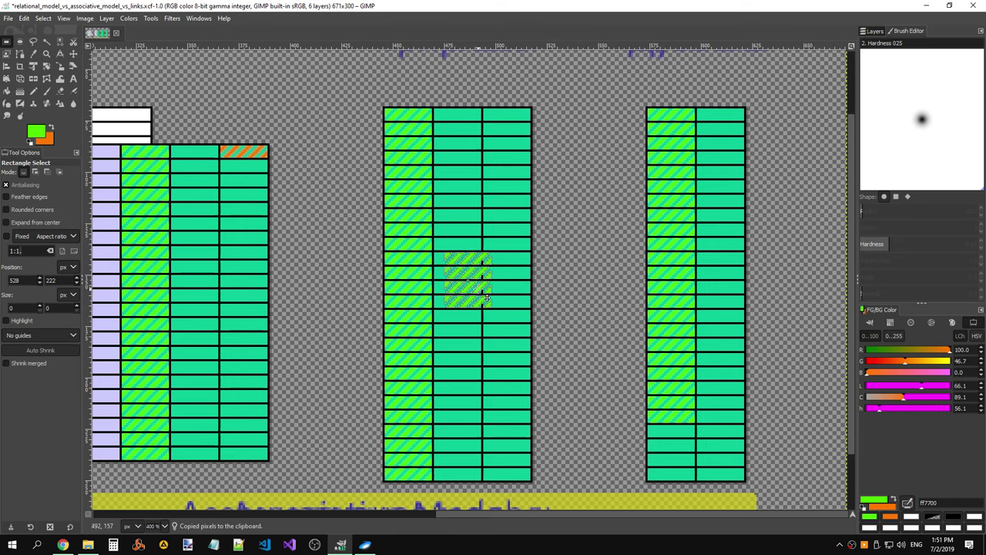
pyautogui.moveTo(487, 296)
pyautogui.mouseDown()
pyautogui.moveTo(725, 476)
pyautogui.moveTo(690, 459)
pyautogui.mouseUp()
pyautogui.click(593, 362)
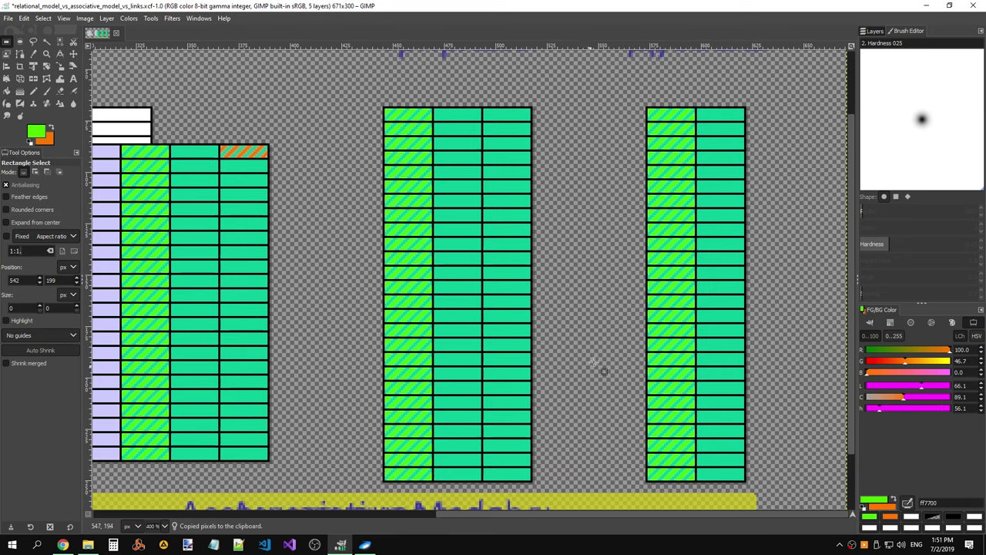
pyautogui.moveTo(221, 147)
pyautogui.mouseDown()
pyautogui.moveTo(265, 160)
pyautogui.moveTo(263, 173)
pyautogui.mouseUp()
# - Copy the orange-hatched cell into the next cells down the left table's fourth column
pyautogui.hotkey('ctrl', 'c')
pyautogui.hotkey('ctrl', 'v')
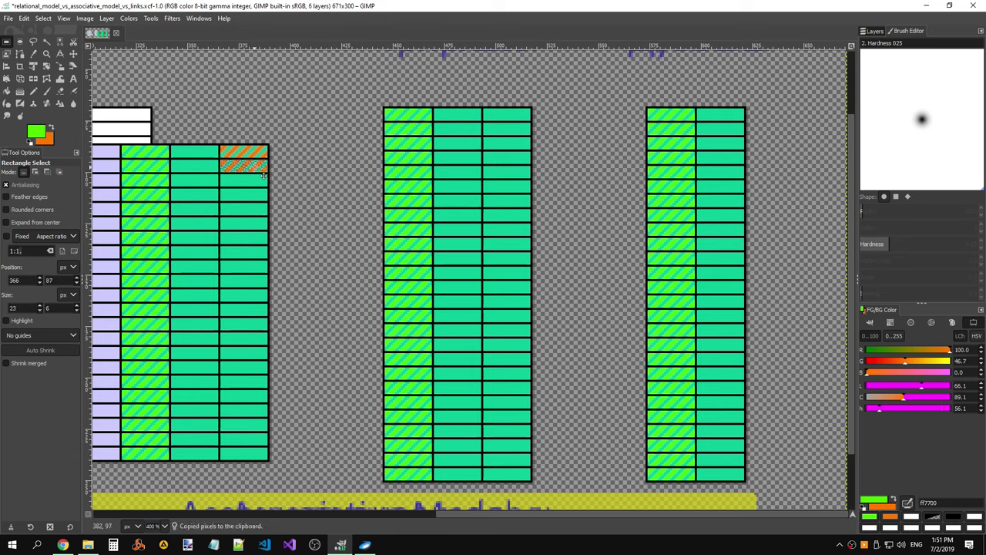
pyautogui.click(311, 188)
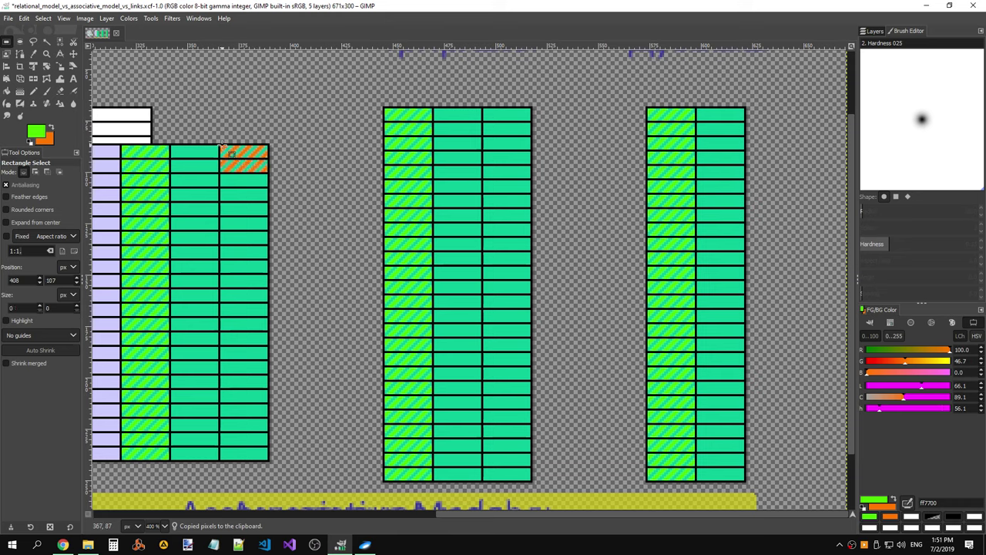
pyautogui.moveTo(259, 168); pyautogui.dragTo(223, 148)
pyautogui.moveTo(221, 147); pyautogui.dragTo(268, 176)
pyautogui.hotkey('ctrl', 'v')
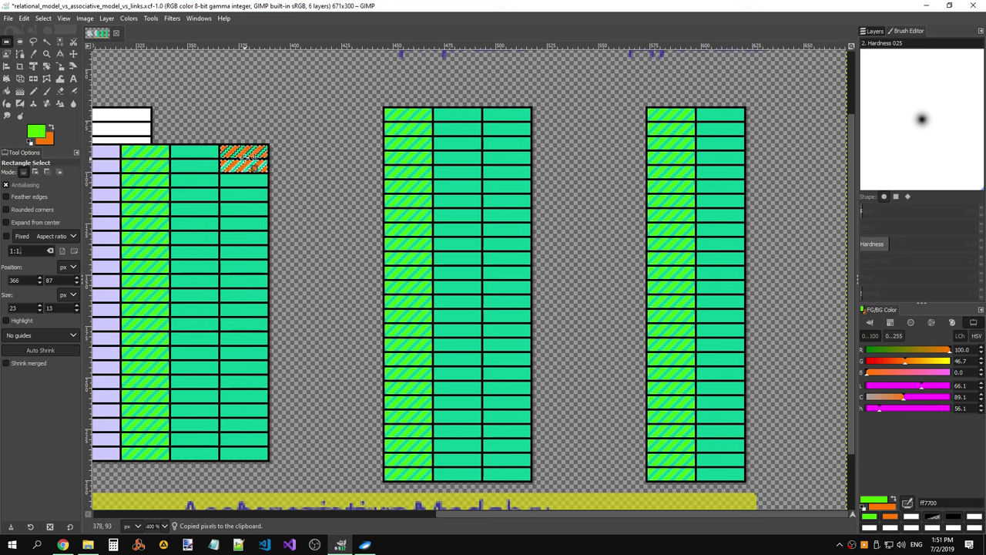
pyautogui.click(330, 189)
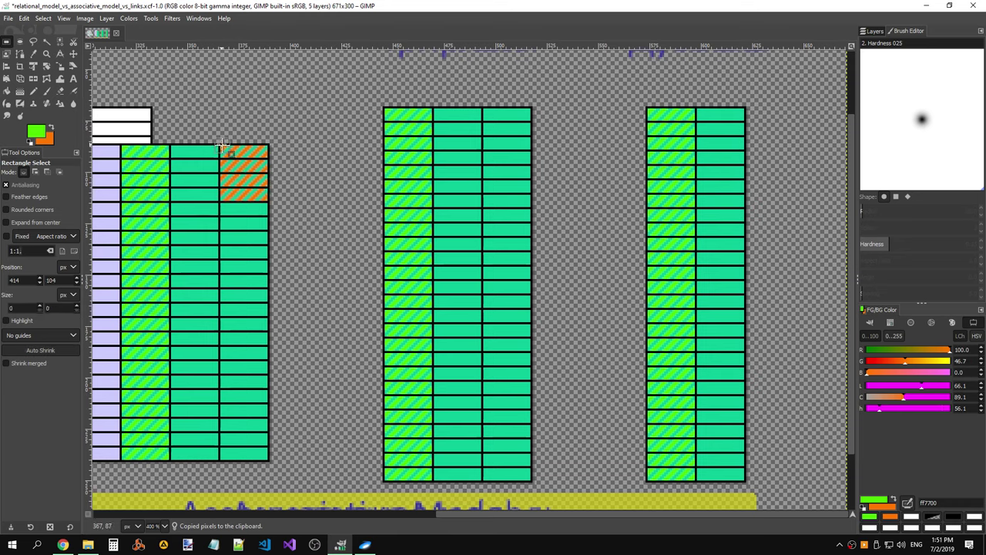
pyautogui.moveTo(221, 145); pyautogui.dragTo(268, 202)
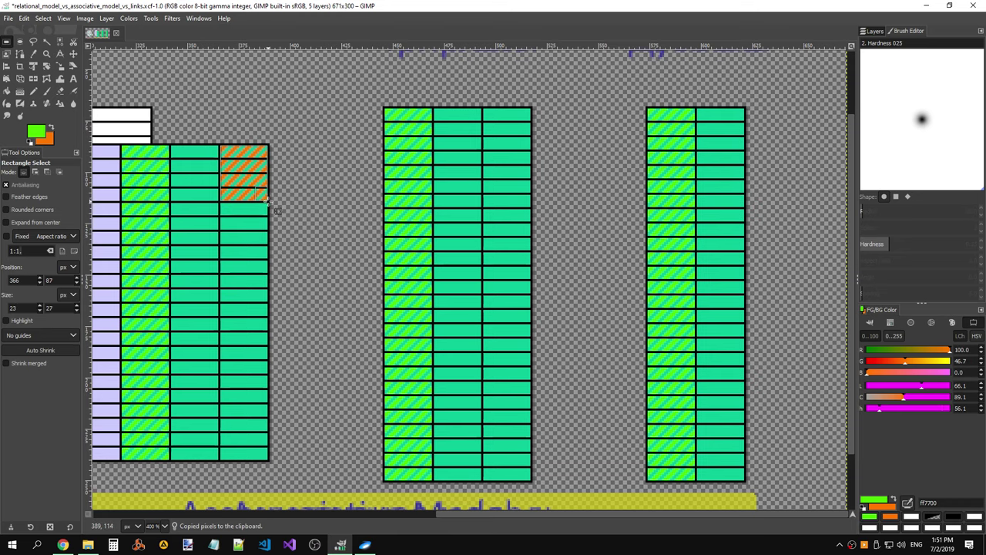
pyautogui.hotkey('ctrl', 'v')
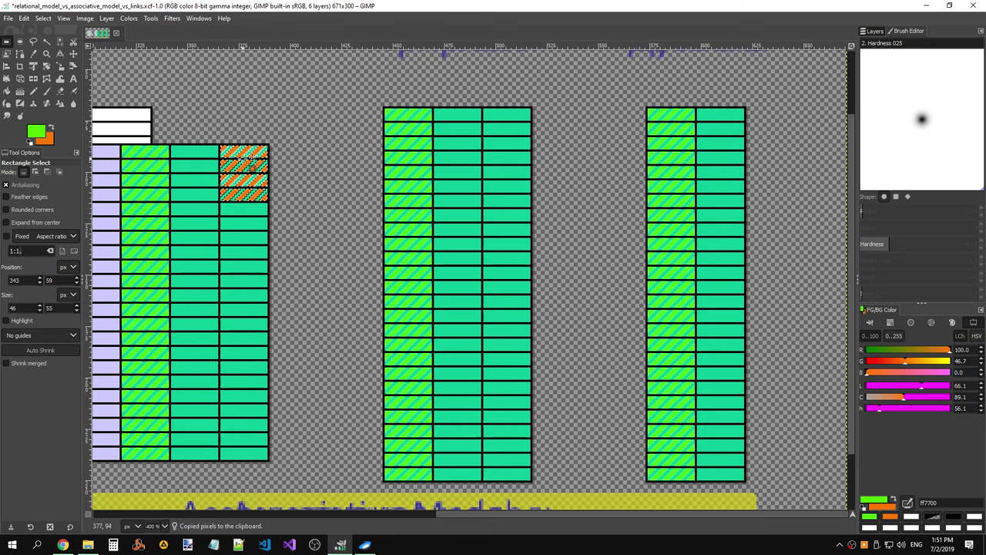
pyautogui.click(307, 134)
pyautogui.click(239, 139)
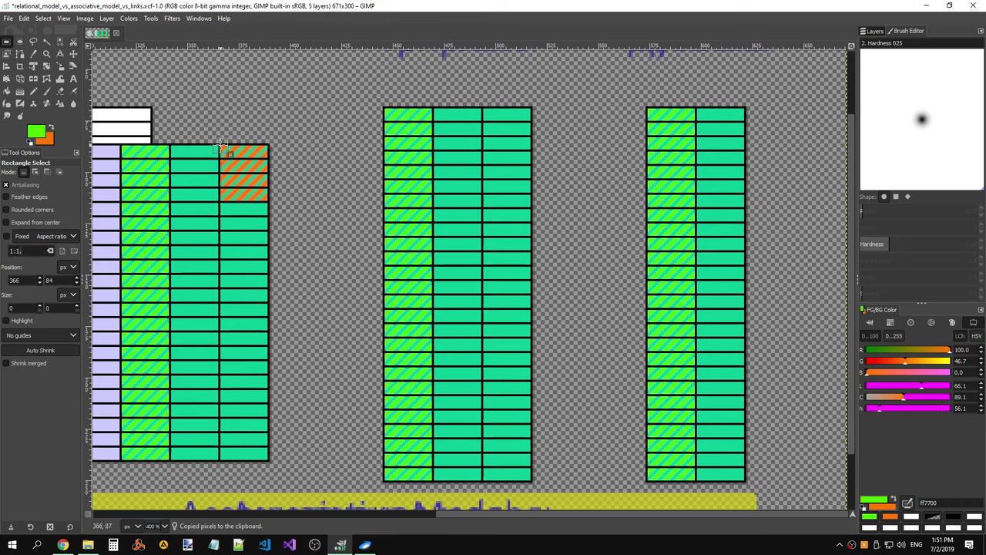
# - Paste a larger orange block further down, then undo the misplaced pastes
pyautogui.moveTo(222, 147)
pyautogui.mouseDown()
pyautogui.moveTo(276, 208)
pyautogui.moveTo(264, 236)
pyautogui.mouseUp()
pyautogui.hotkey('ctrl', 'v')
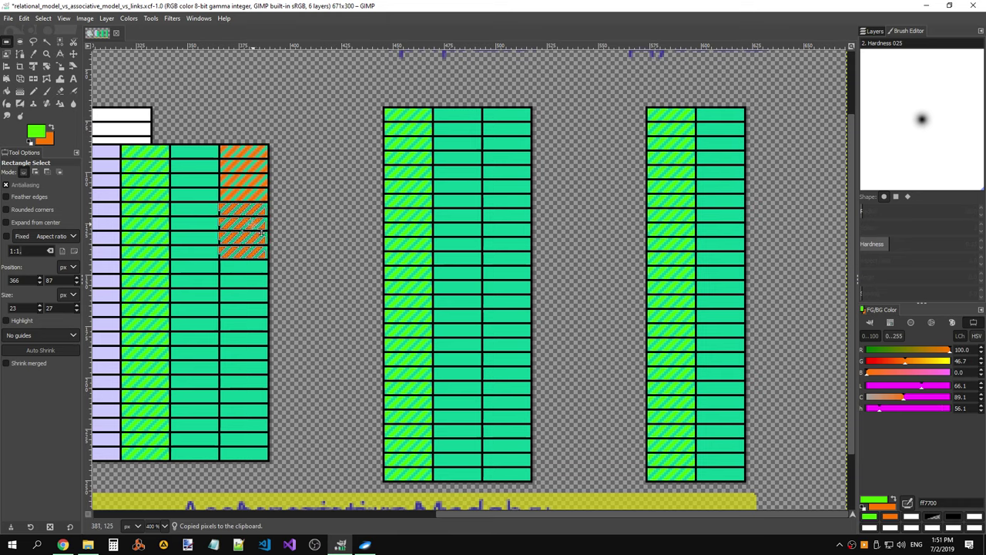
pyautogui.click(307, 203)
pyautogui.hotkey('ctrl', 'z')
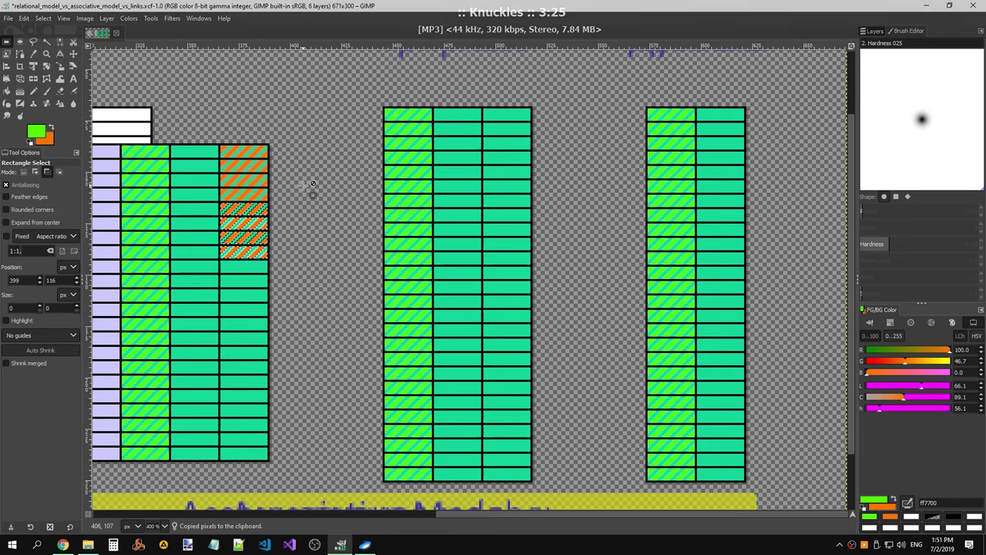
pyautogui.hotkey('ctrl', 'z')
pyautogui.hotkey('ctrl', 'z')
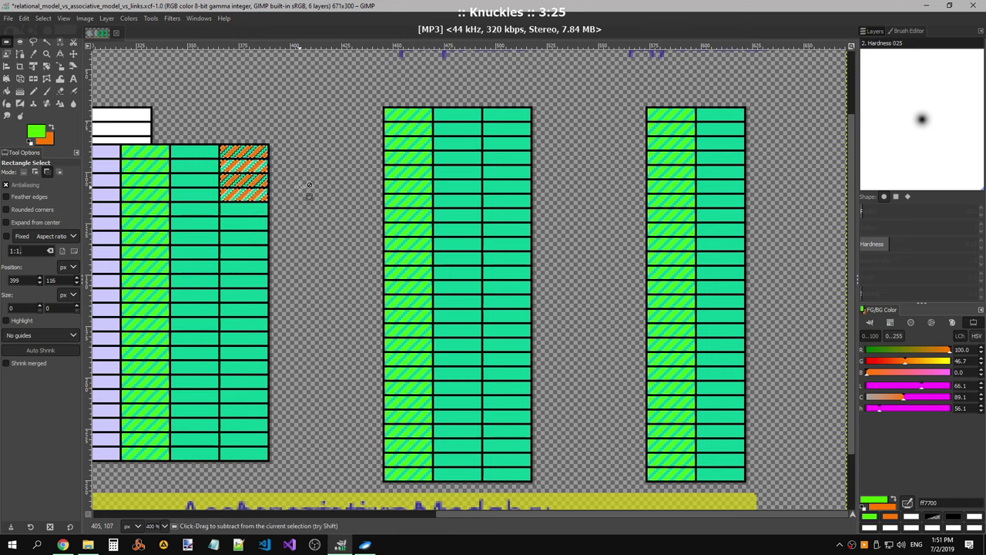
pyautogui.hotkey('ctrl', 'z')
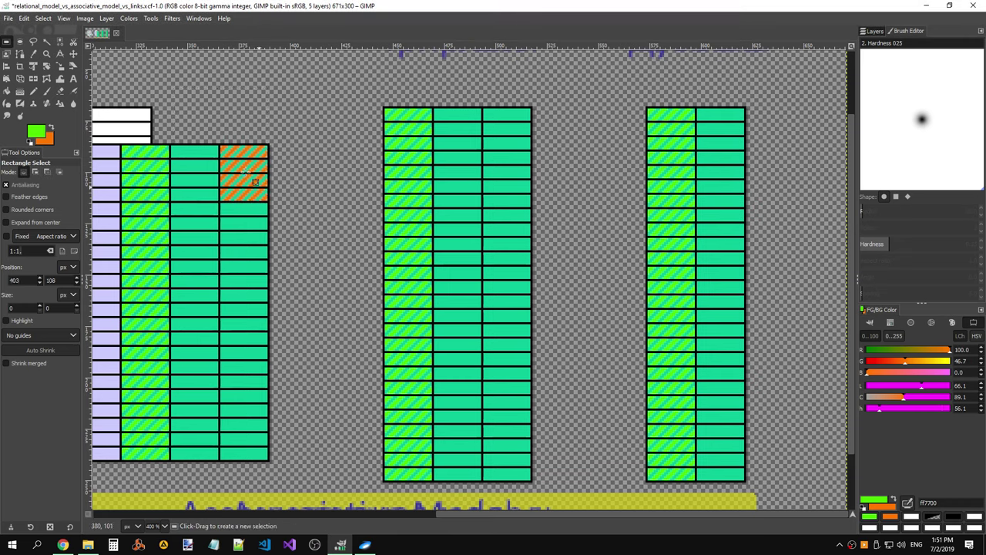
# - Duplicate the top orange-hatched cells directly below the originals
pyautogui.moveTo(220, 147)
pyautogui.mouseDown()
pyautogui.moveTo(245, 188)
pyautogui.moveTo(269, 202)
pyautogui.mouseUp()
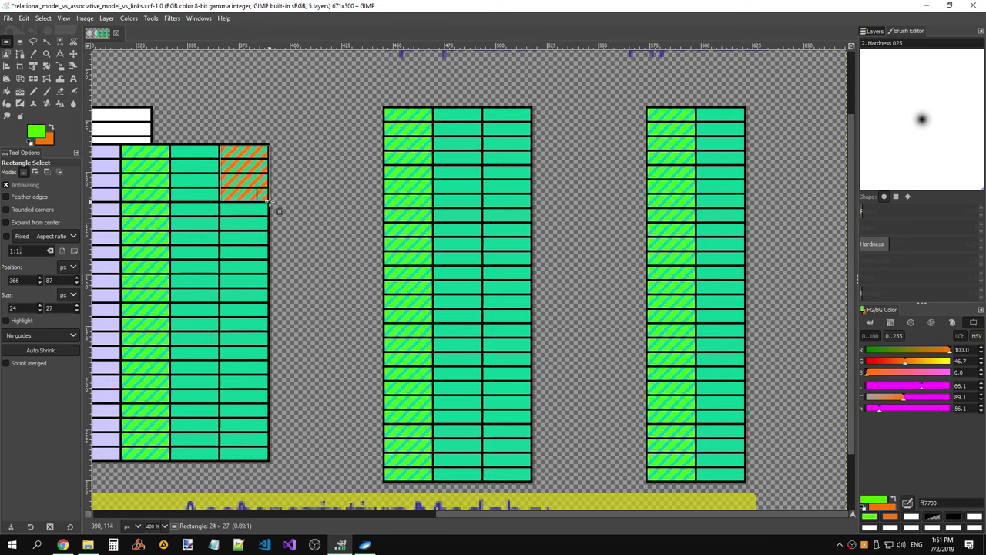
pyautogui.hotkey('ctrl', 'c')
pyautogui.hotkey('ctrl', 'v')
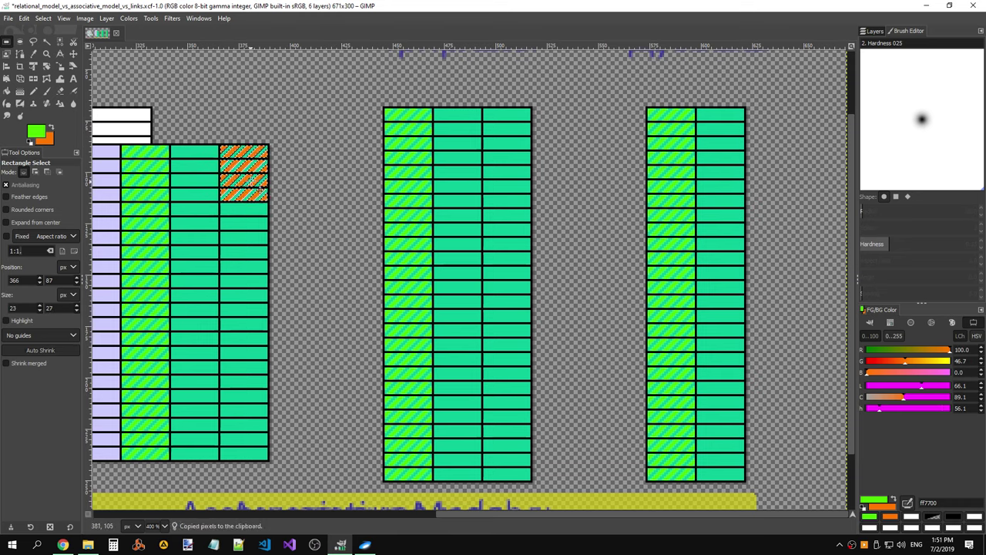
pyautogui.moveTo(261, 179); pyautogui.dragTo(262, 235)
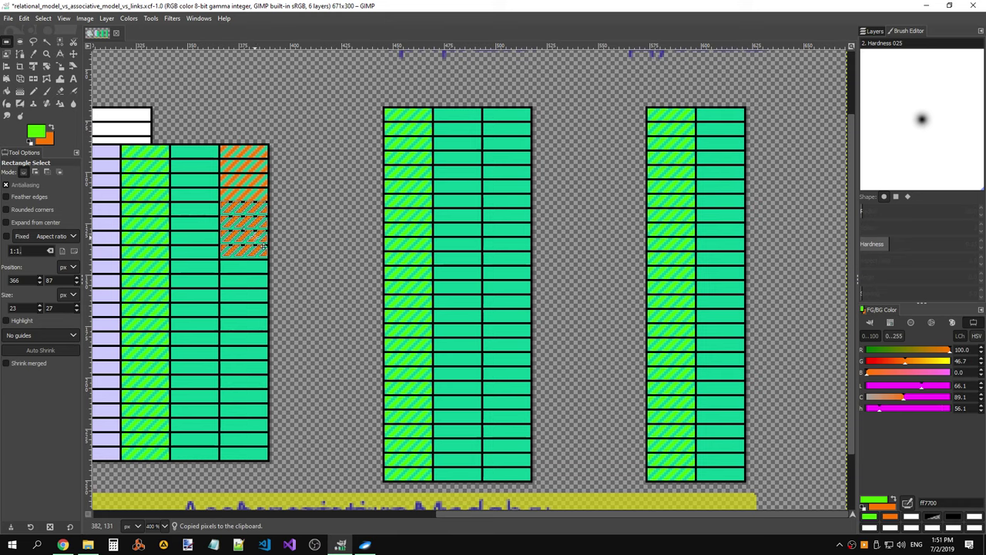
pyautogui.click(320, 222)
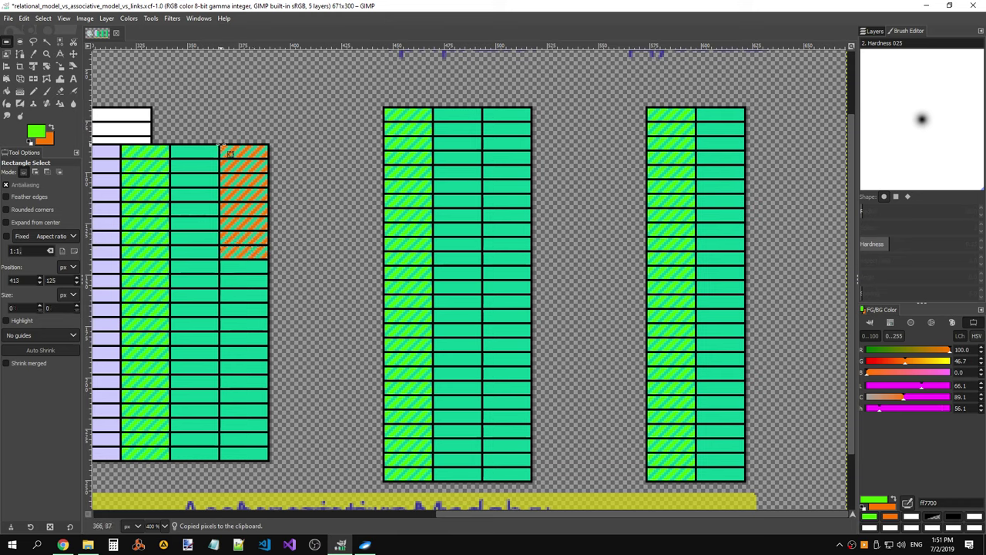
# - Copy the larger orange block further down the column beneath the existing orange cells
pyautogui.moveTo(220, 145); pyautogui.dragTo(265, 258)
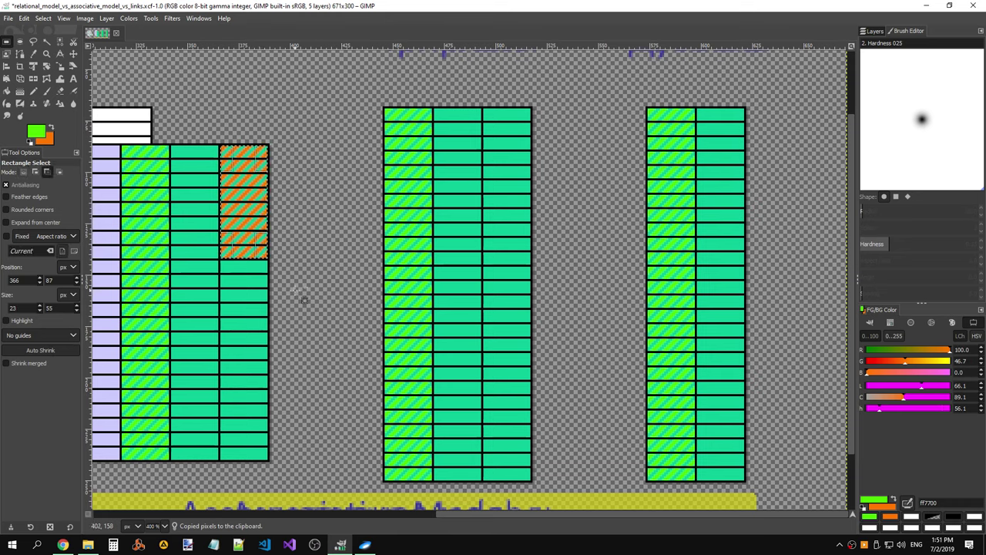
pyautogui.hotkey('ctrl', 'v')
pyautogui.moveTo(268, 235); pyautogui.dragTo(268, 347)
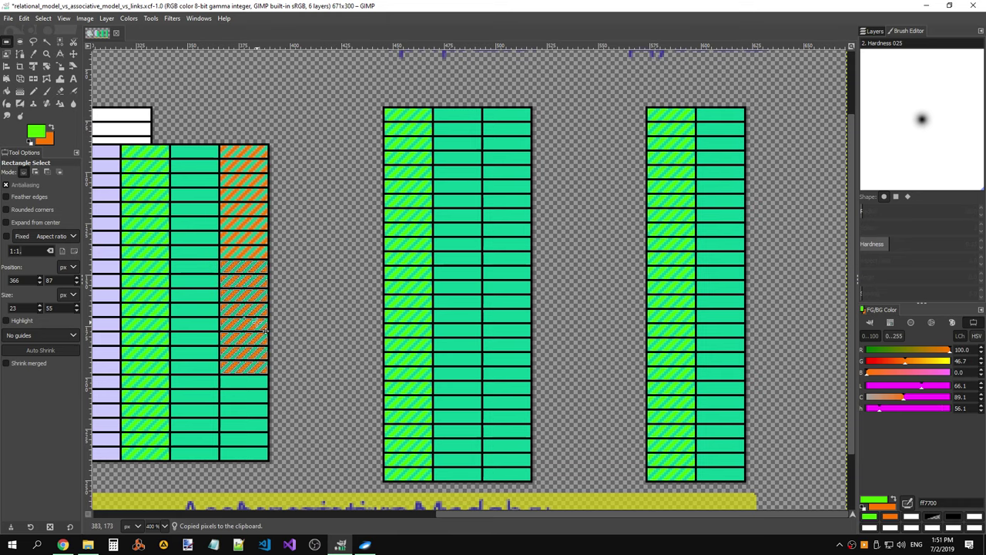
pyautogui.click(308, 246)
pyautogui.moveTo(222, 144); pyautogui.dragTo(267, 373)
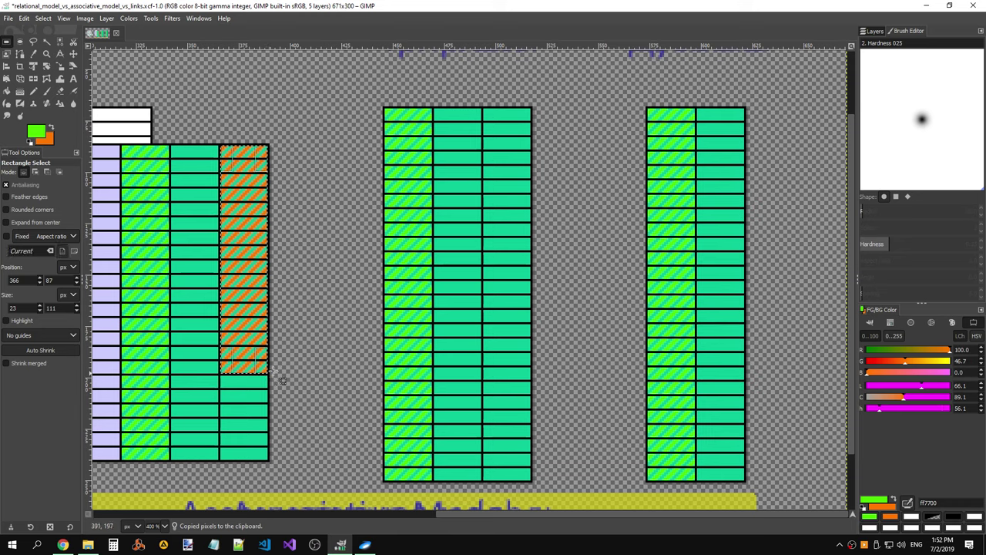
# - Place the orange-hatched column into the middle table's third and right table's second columns
pyautogui.hotkey('ctrl', 'v')
pyautogui.moveTo(572, 254); pyautogui.dragTo(578, 220)
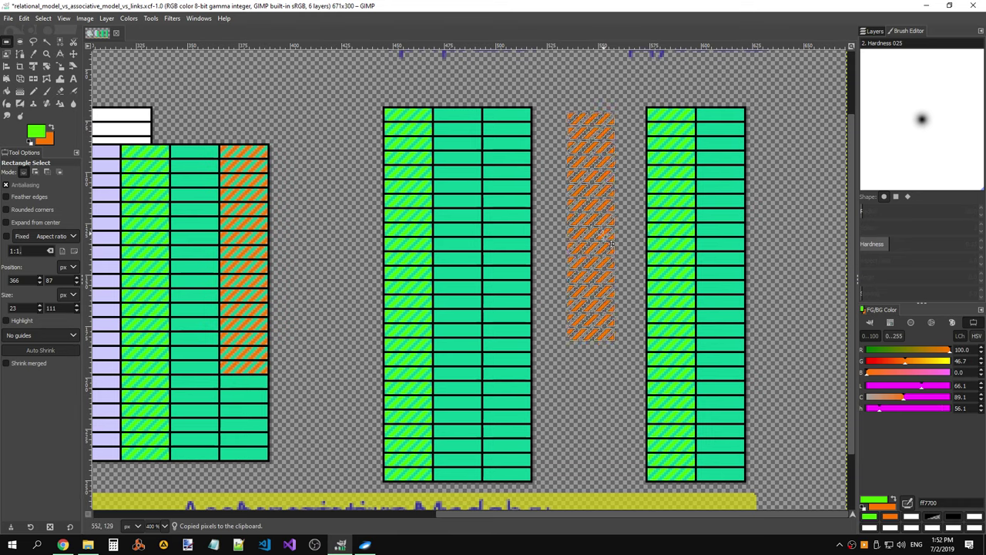
pyautogui.click(578, 220)
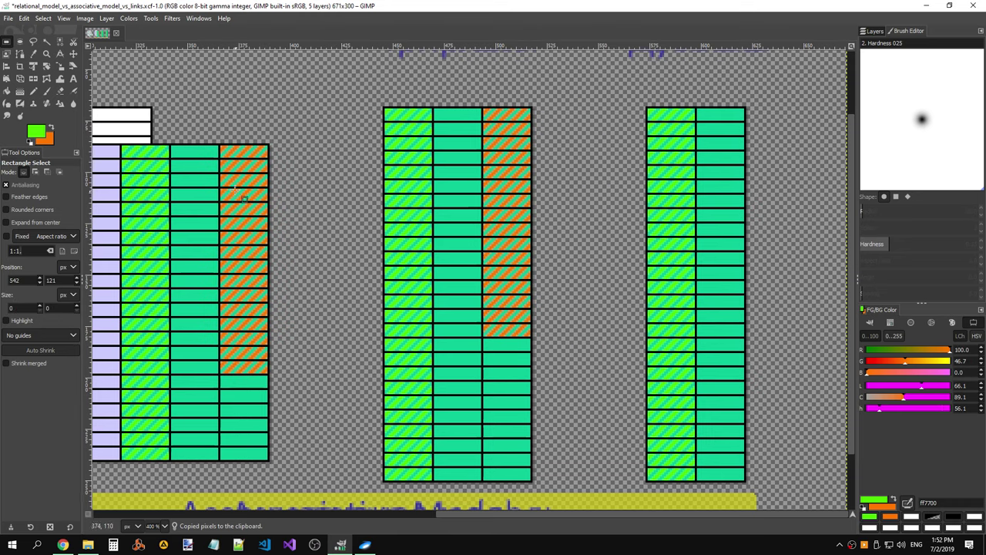
pyautogui.hotkey('ctrl', 'v')
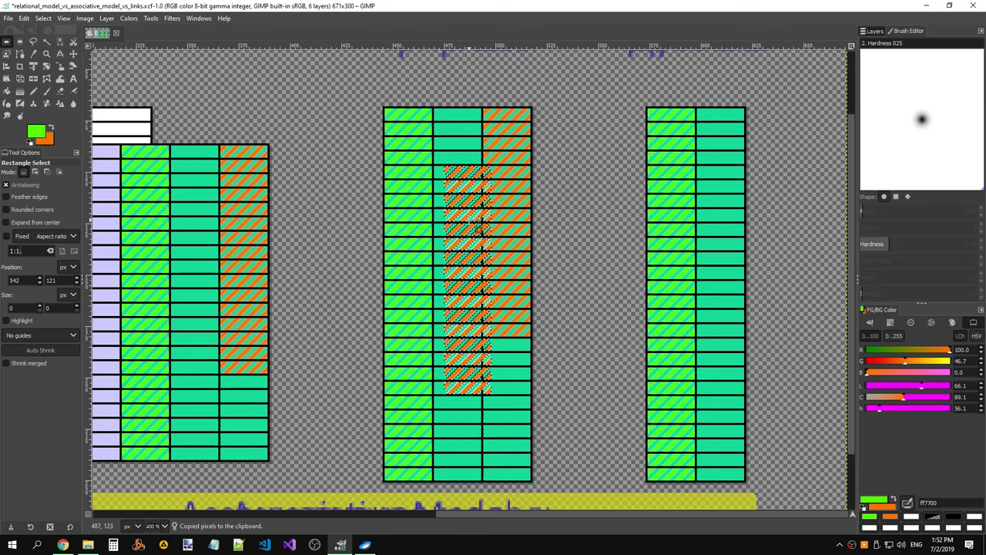
pyautogui.moveTo(474, 232); pyautogui.dragTo(725, 174)
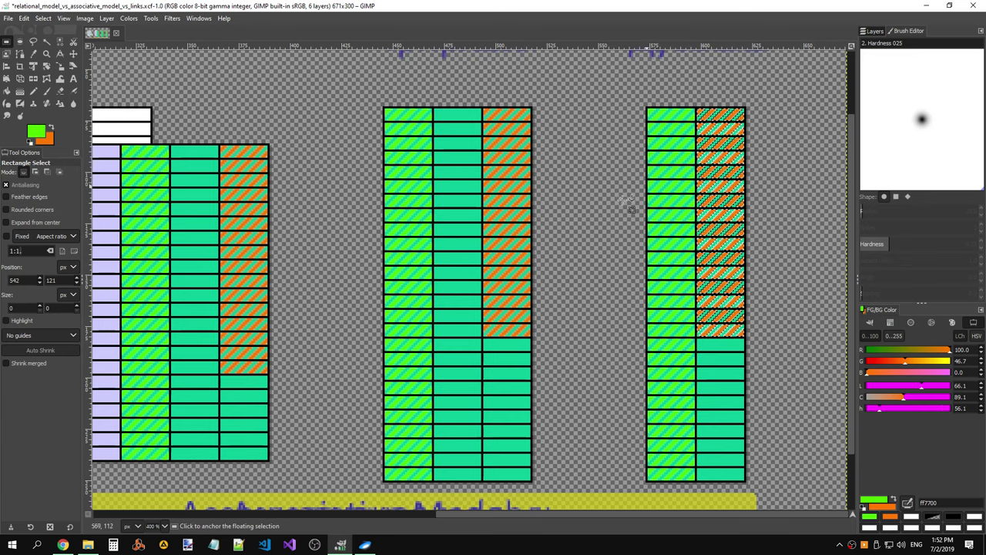
pyautogui.click(254, 260)
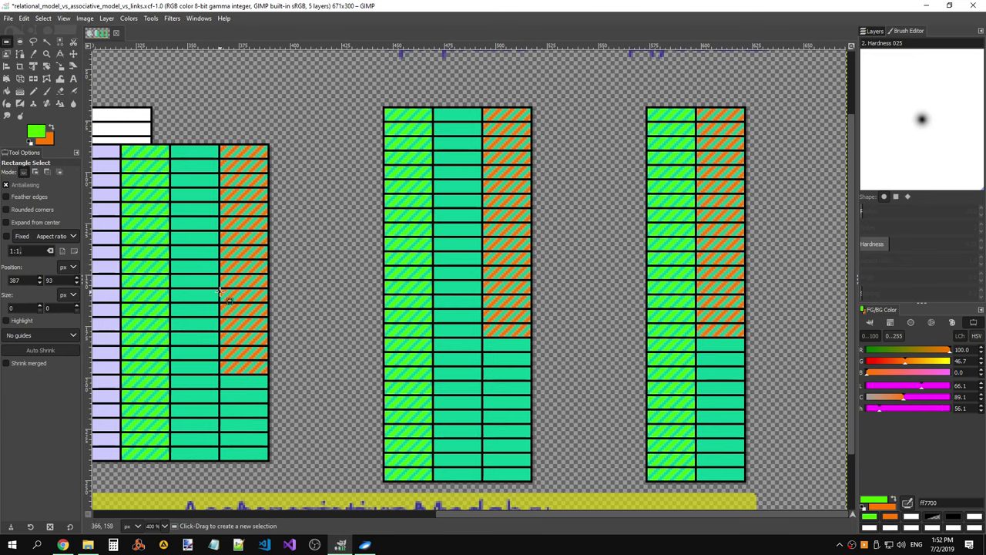
# - Add orange blocks to the left column's bottom and further down the right table's column
pyautogui.moveTo(222, 292)
pyautogui.mouseDown()
pyautogui.moveTo(269, 375)
pyautogui.moveTo(254, 429)
pyautogui.mouseUp()
pyautogui.hotkey('ctrl', 'c')
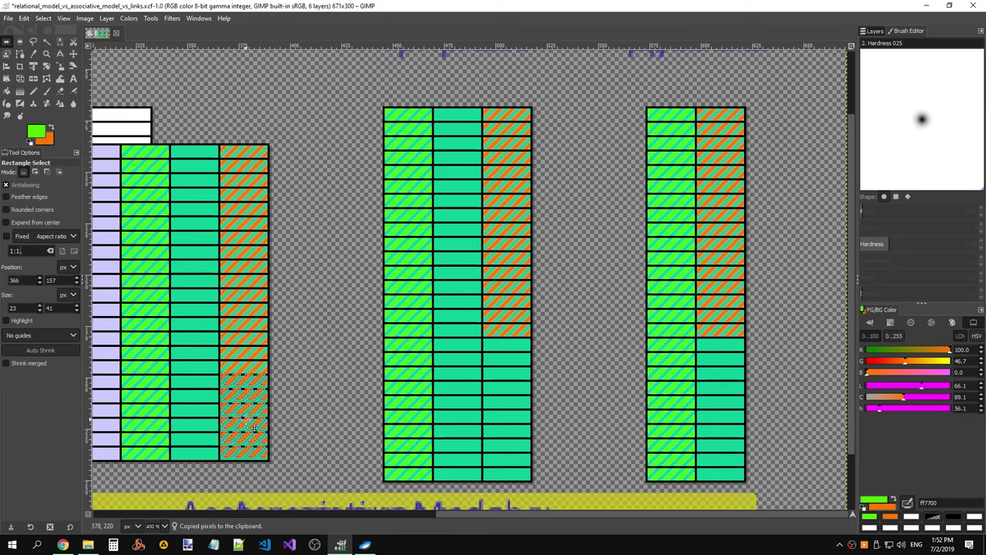
pyautogui.click(353, 390)
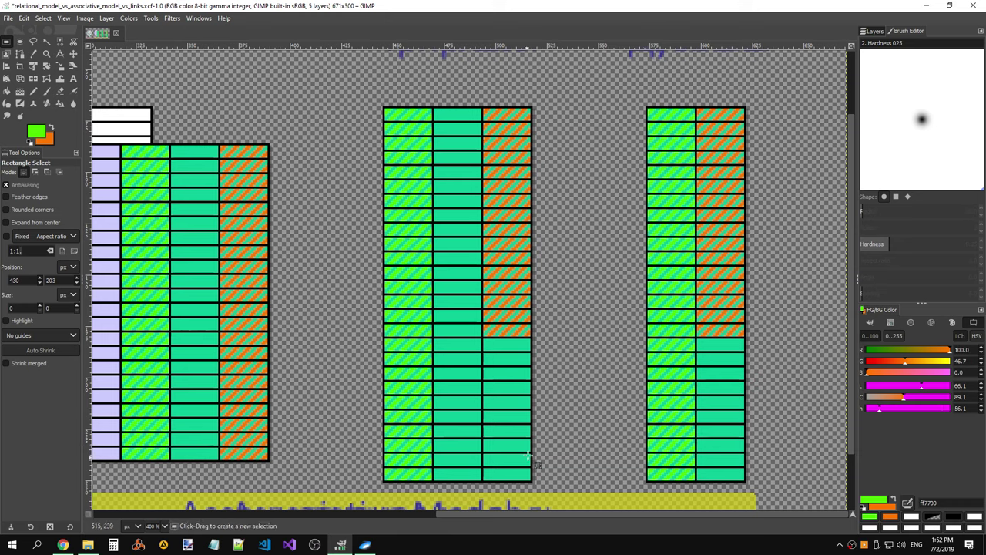
pyautogui.moveTo(444, 237)
pyautogui.mouseDown()
pyautogui.moveTo(491, 308)
pyautogui.moveTo(525, 399)
pyautogui.mouseUp()
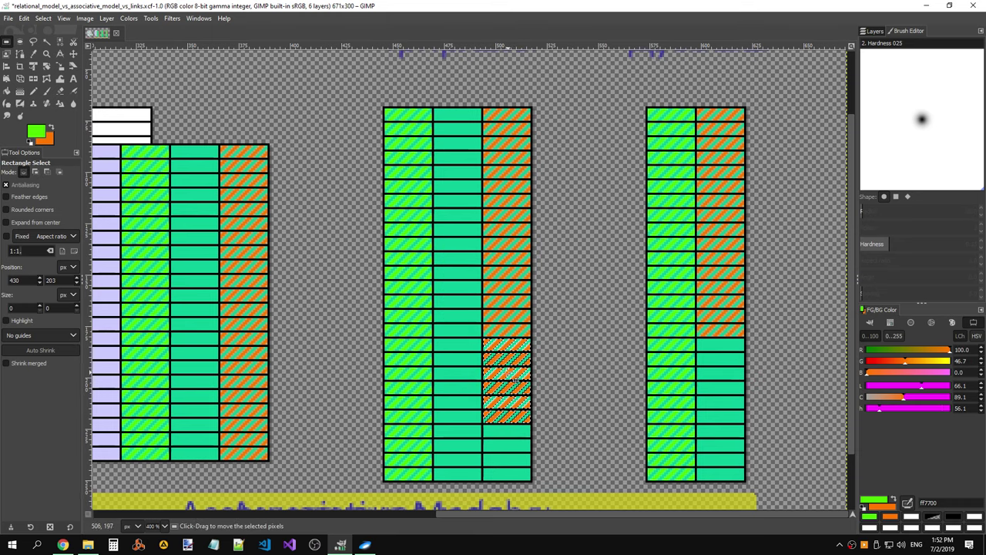
pyautogui.moveTo(514, 379); pyautogui.dragTo(730, 383)
pyautogui.click(728, 382)
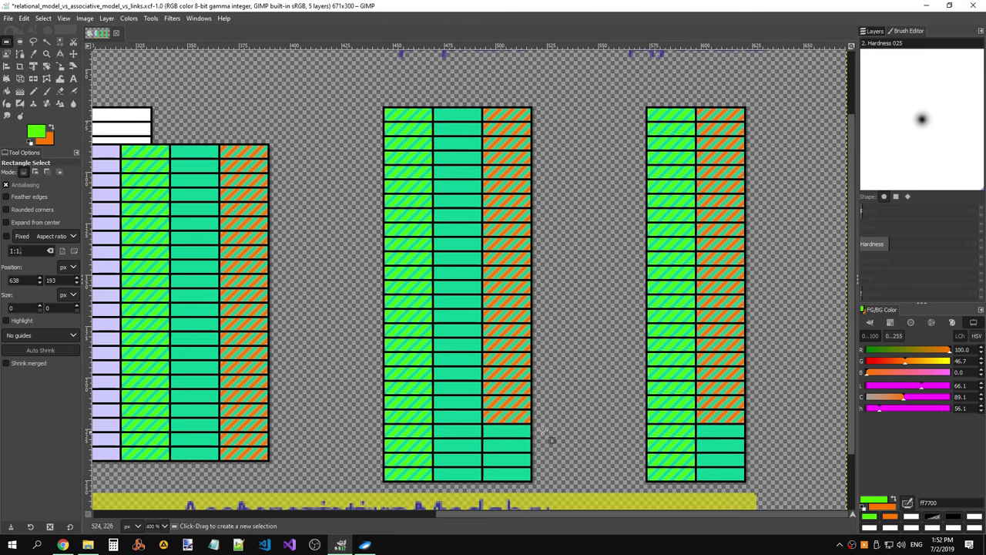
# - Fill the bottom rows of the middle and right tables' last columns with orange hatch
pyautogui.moveTo(539, 430); pyautogui.dragTo(521, 398)
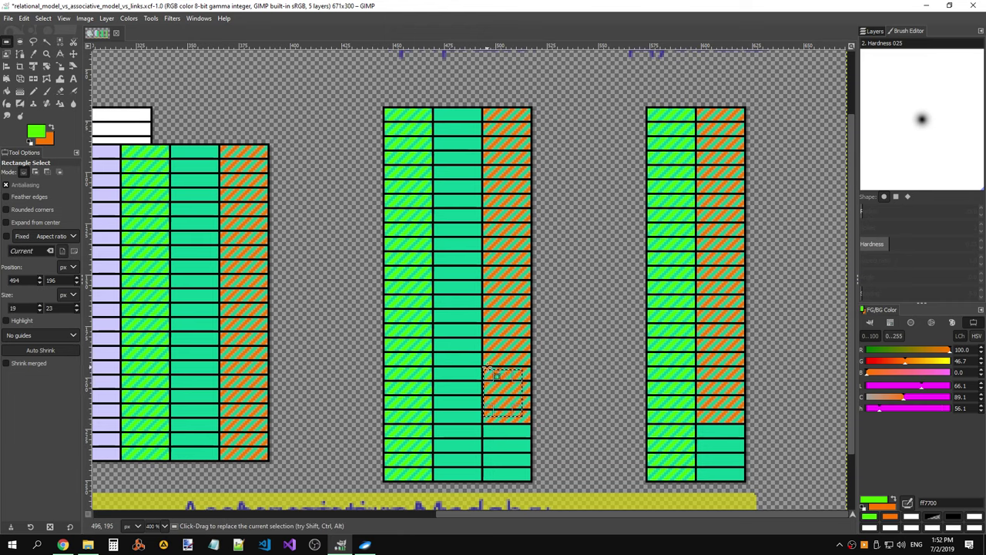
pyautogui.moveTo(484, 369)
pyautogui.mouseDown()
pyautogui.moveTo(544, 424)
pyautogui.moveTo(538, 434)
pyautogui.mouseUp()
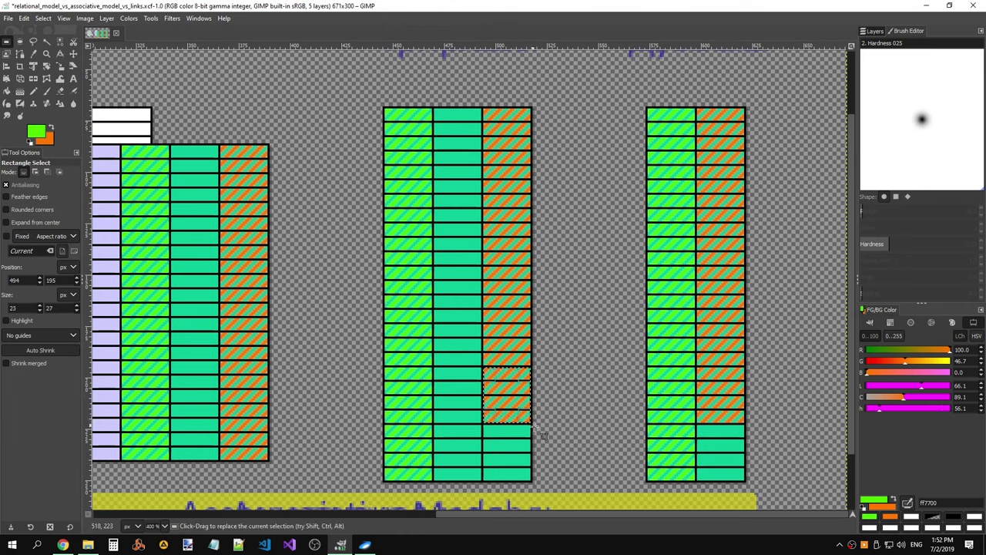
pyautogui.hotkey('ctrl', 'c')
pyautogui.hotkey('ctrl', 'v')
pyautogui.moveTo(499, 380); pyautogui.dragTo(498, 438)
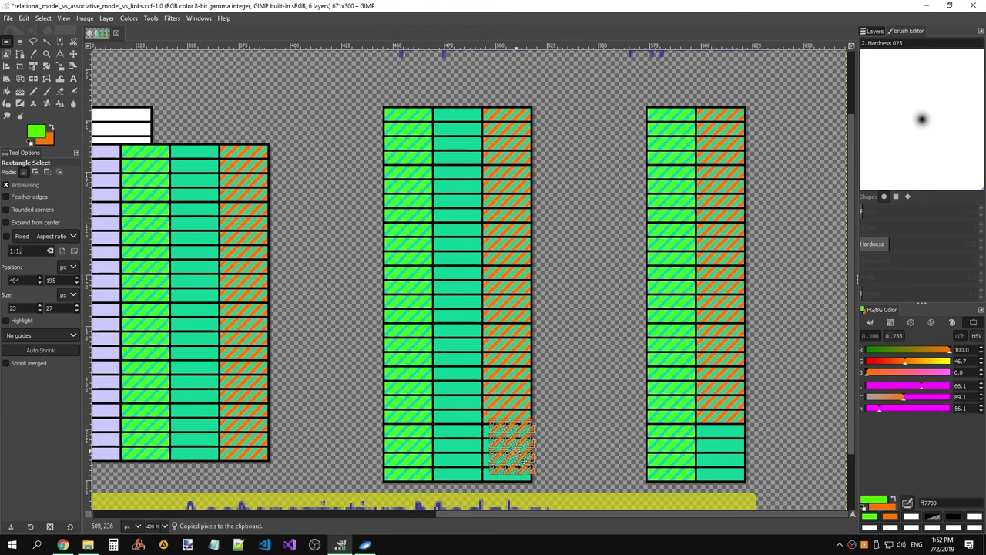
pyautogui.click(581, 455)
pyautogui.hotkey('ctrl', 'v')
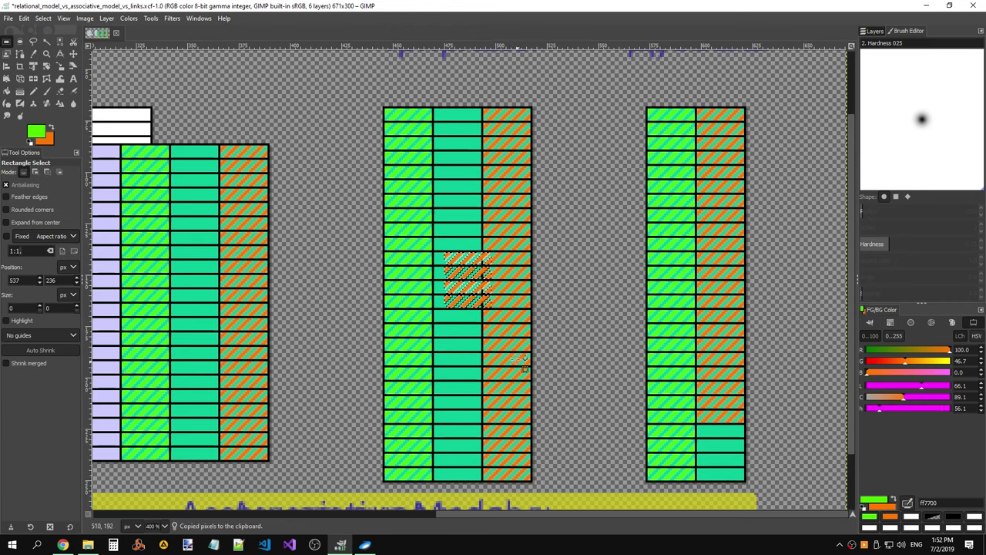
pyautogui.moveTo(669, 429); pyautogui.dragTo(762, 486)
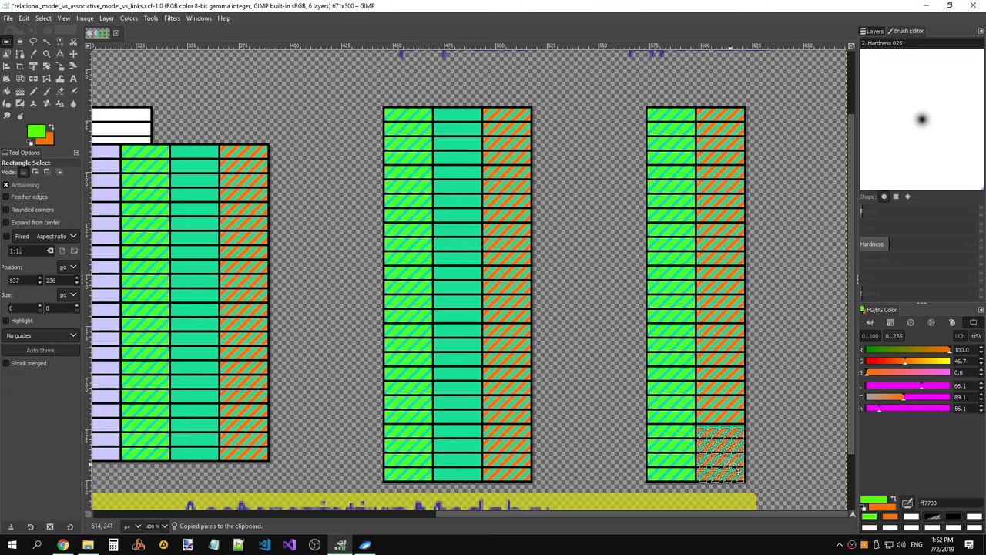
pyautogui.click(784, 440)
# - Zoom out to see the whole diagram, then set the view to 100%
pyautogui.press('-')
pyautogui.press('-')
pyautogui.press('-')
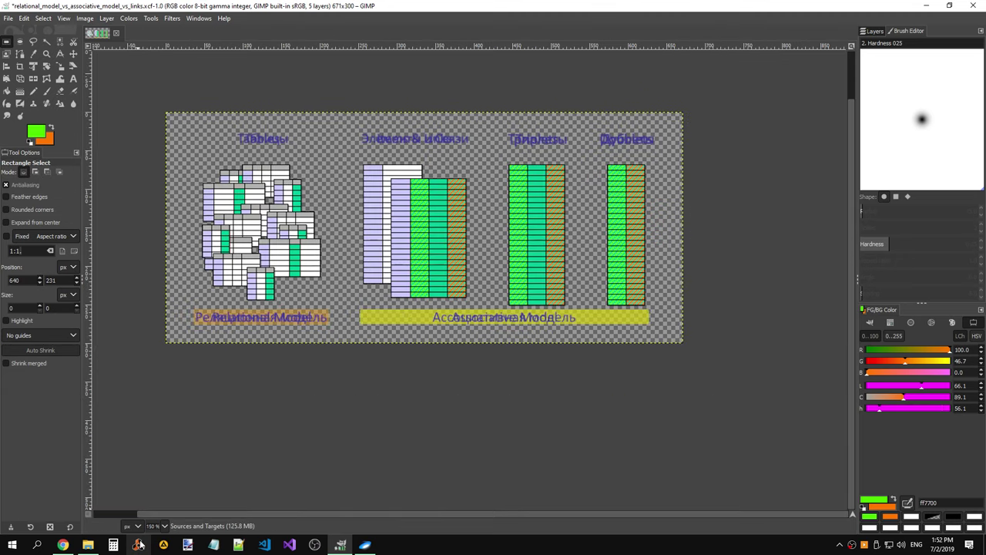
pyautogui.click(164, 526)
pyautogui.click(158, 476)
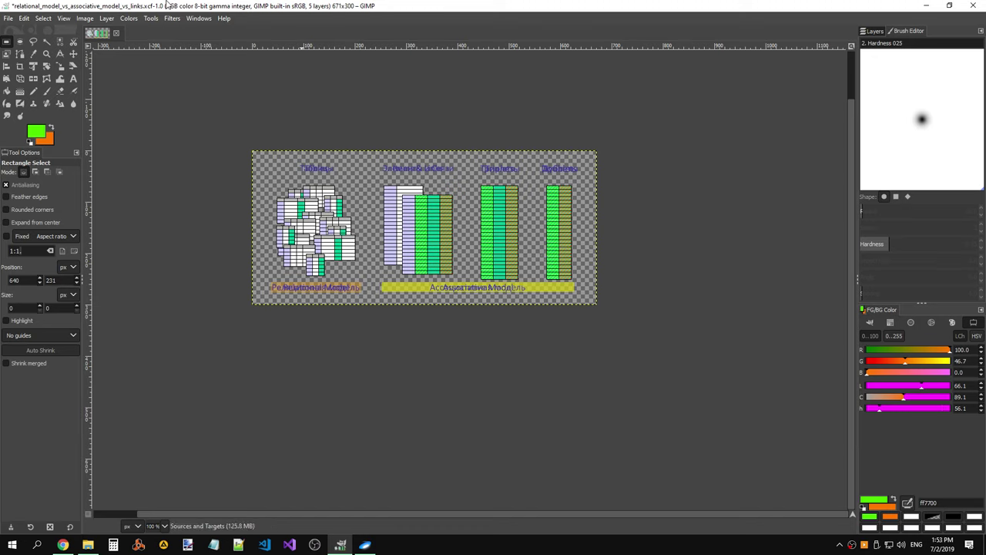
# - Save relational_model_vs_associative_model_vs_links.xcf, then hide the Text (Russian) layer
pyautogui.click(8, 18)
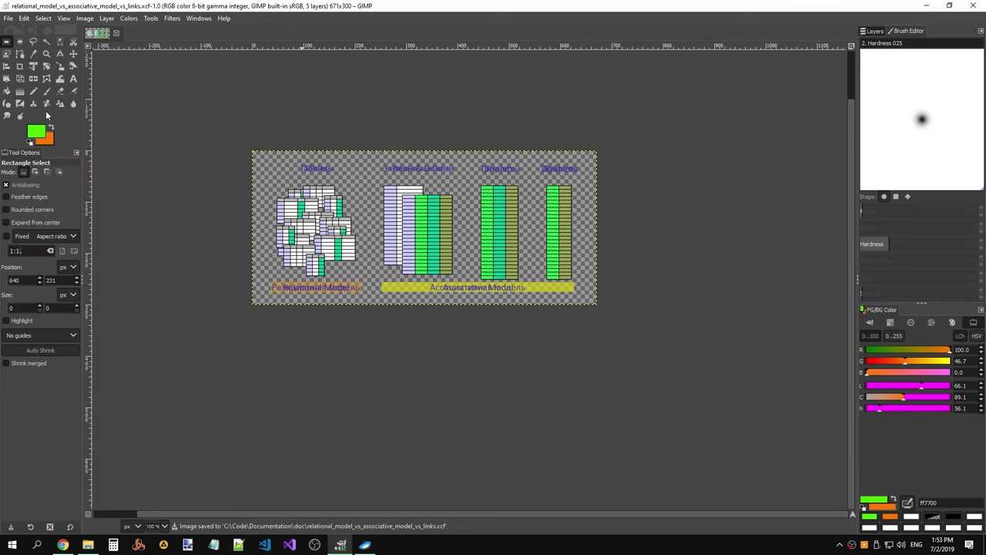
pyautogui.click(24, 106)
pyautogui.click(870, 33)
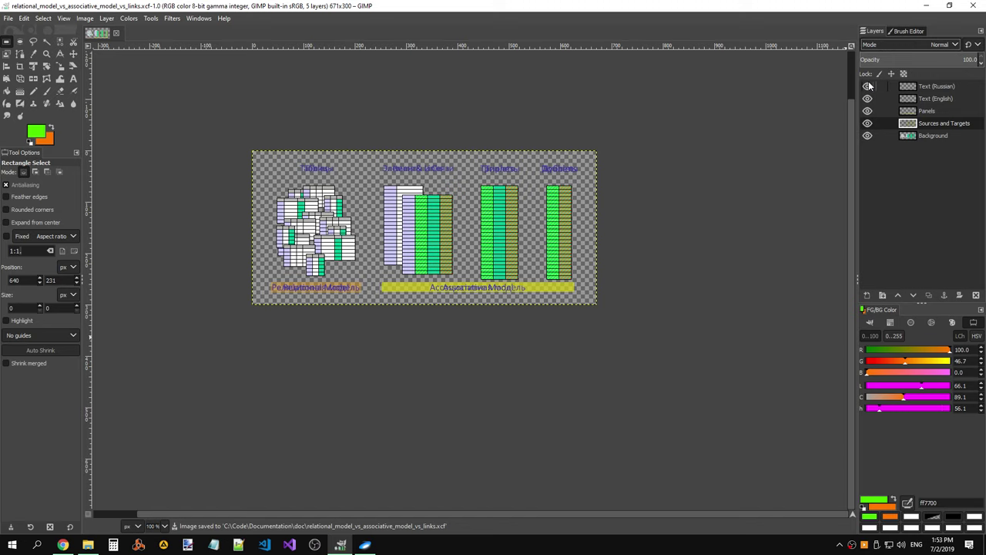
pyautogui.click(868, 86)
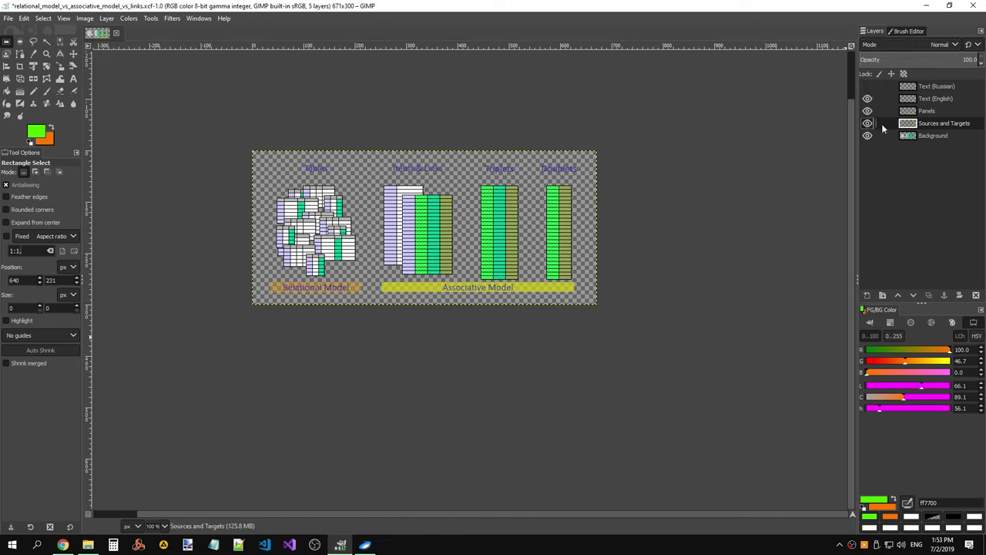
# - Export As relational_model_vs_associative_model_vs_links_with_s_and_t_en.png, confirming replacement of the existing file
pyautogui.click(9, 19)
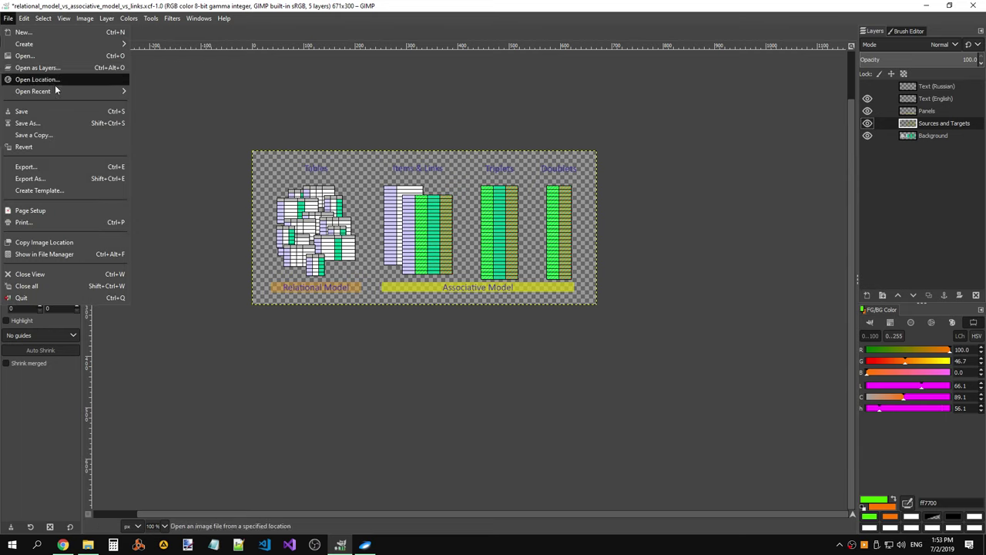
pyautogui.click(31, 179)
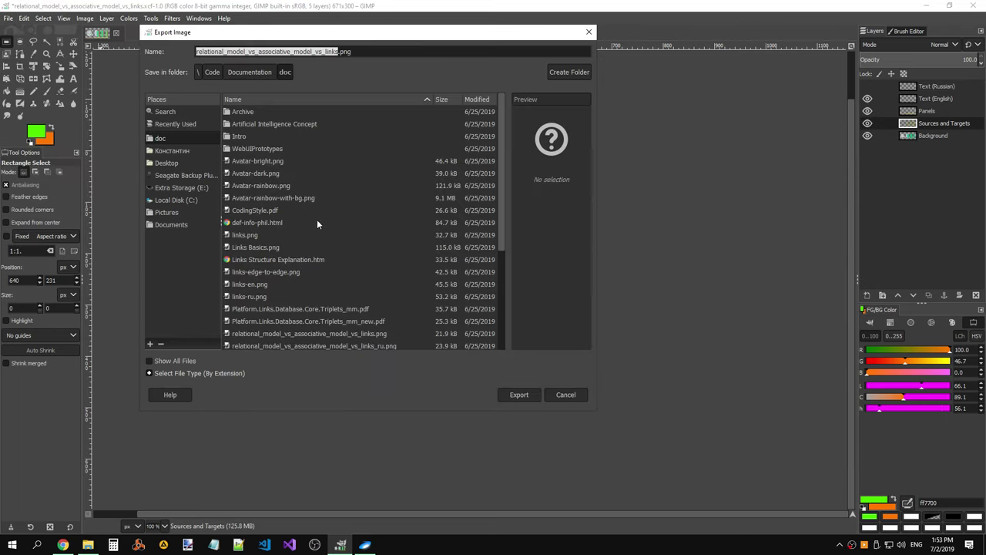
pyautogui.scroll(-4, 302, 285)
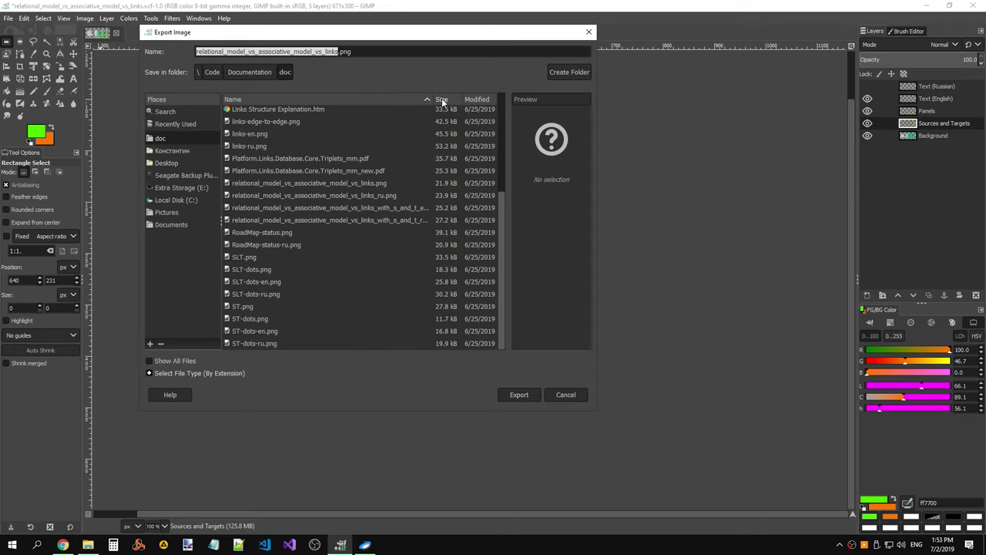
pyautogui.moveTo(429, 98); pyautogui.dragTo(537, 95)
pyautogui.click(423, 207)
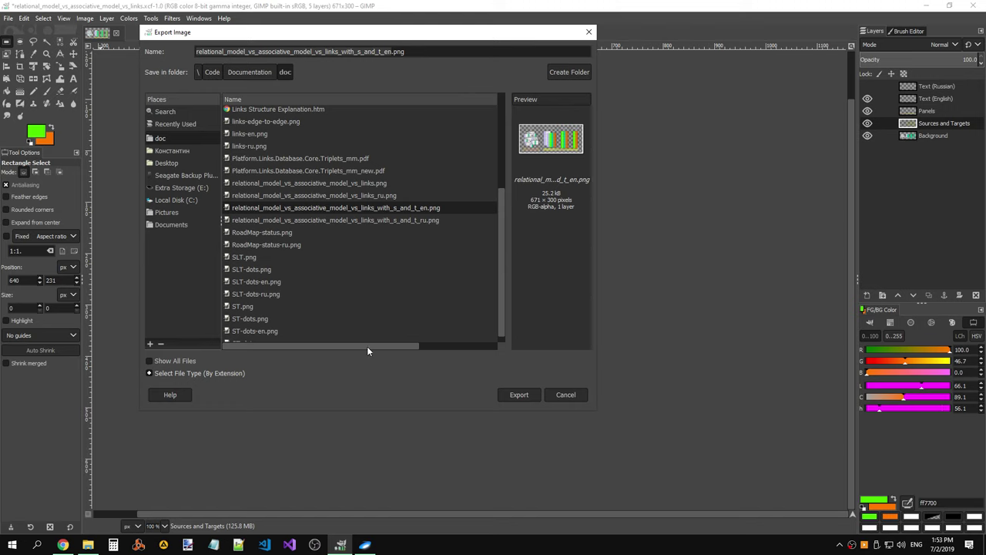
pyautogui.moveTo(367, 346); pyautogui.dragTo(412, 347)
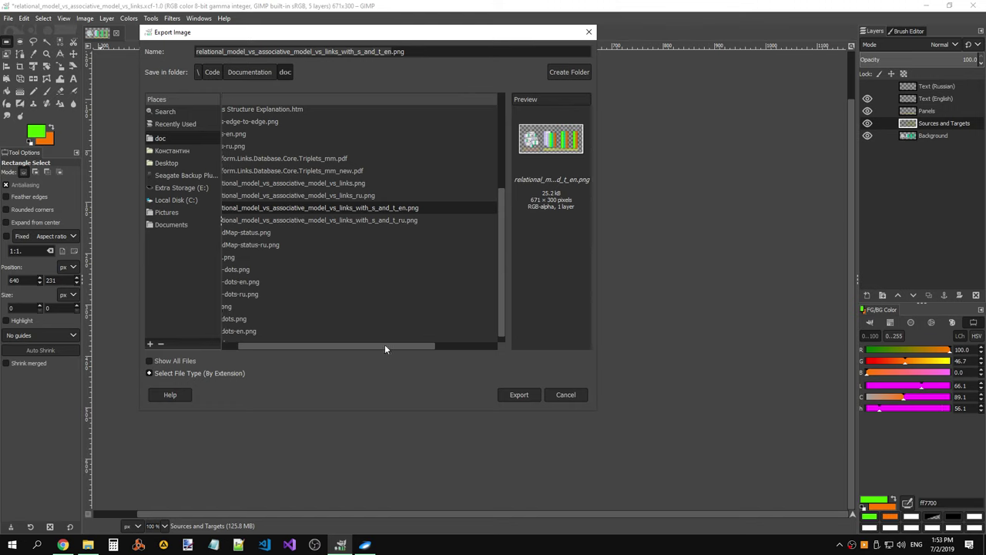
pyautogui.click(520, 397)
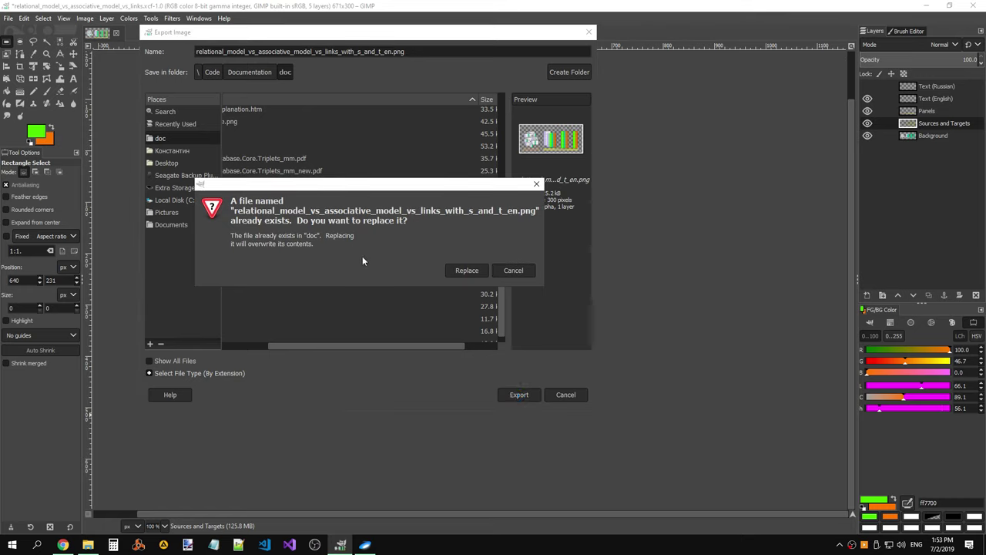
pyautogui.click(466, 270)
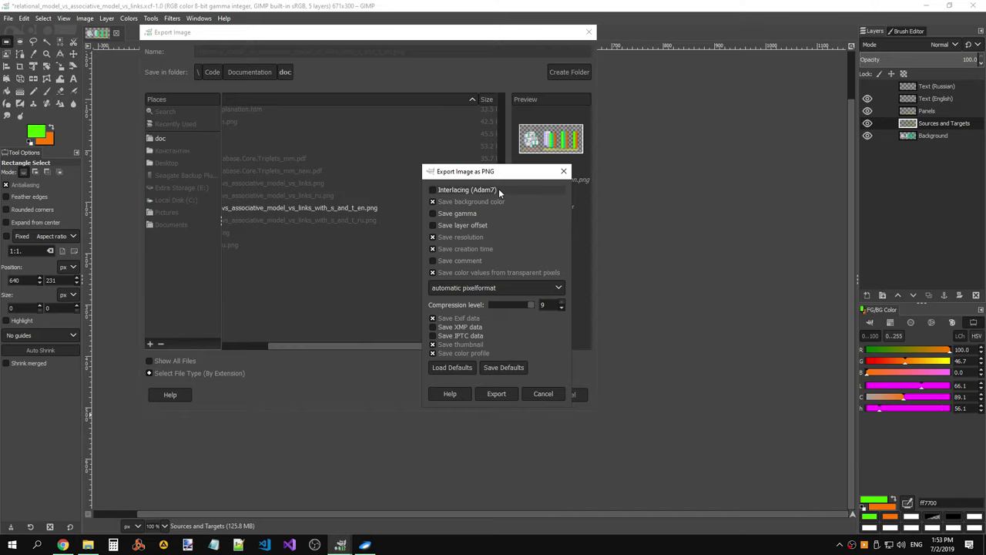
# - Keep automatic pixelformat in the PNG export options and finish the English export
pyautogui.click(496, 289)
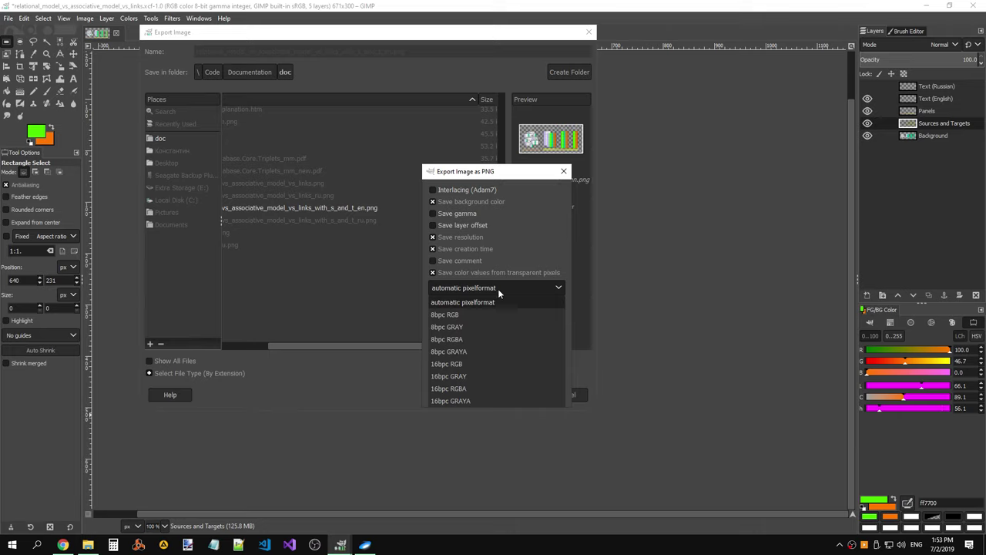
pyautogui.click(498, 288)
pyautogui.click(511, 287)
pyautogui.click(511, 287)
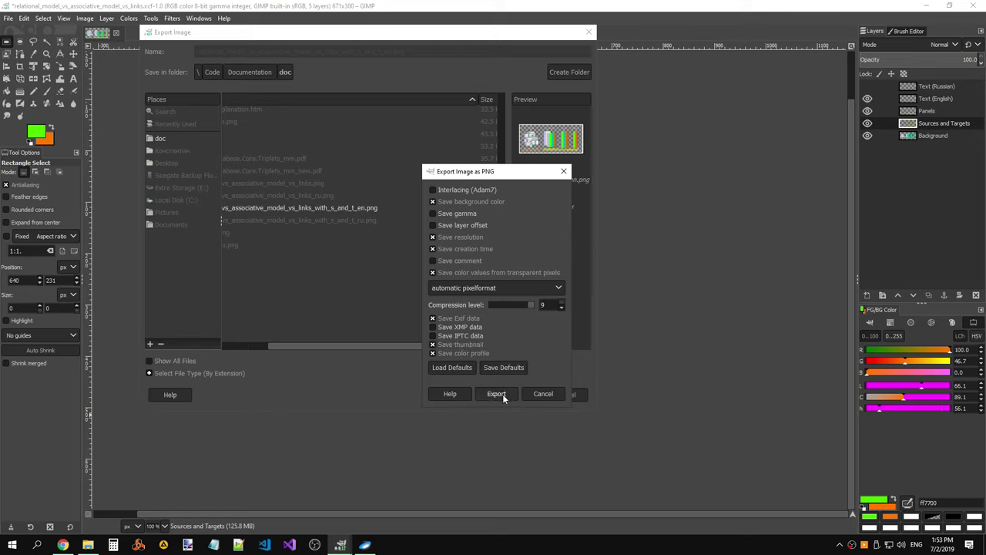
pyautogui.click(564, 306)
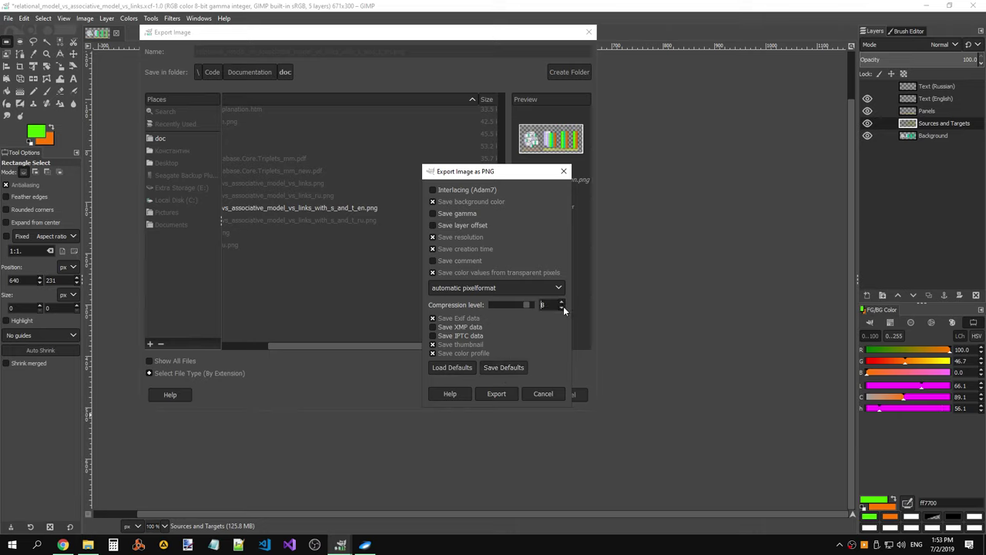
pyautogui.click(496, 394)
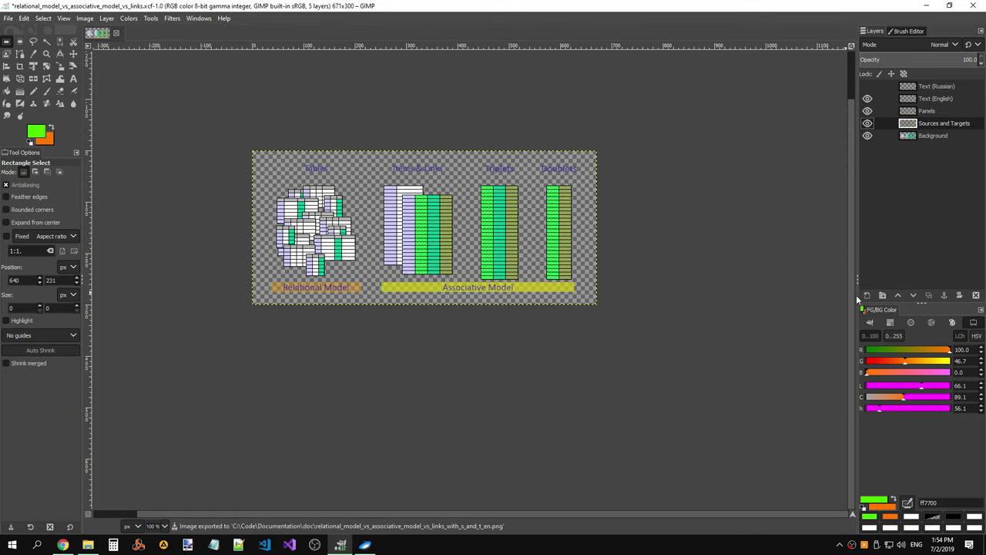
# - Show only the Text (Russian) layer and target the existing _ru.png for export
pyautogui.click(867, 99)
pyautogui.click(868, 86)
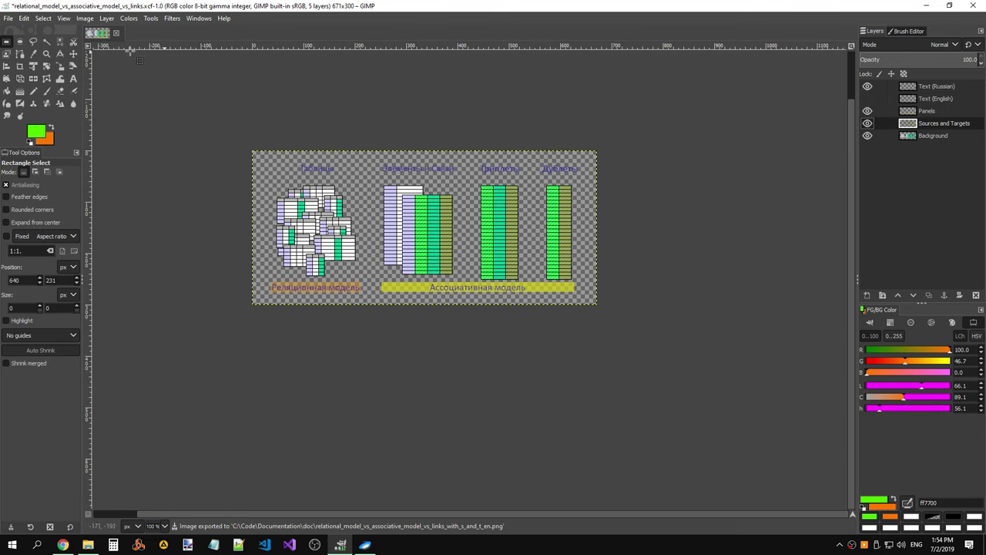
pyautogui.click(7, 18)
pyautogui.click(46, 180)
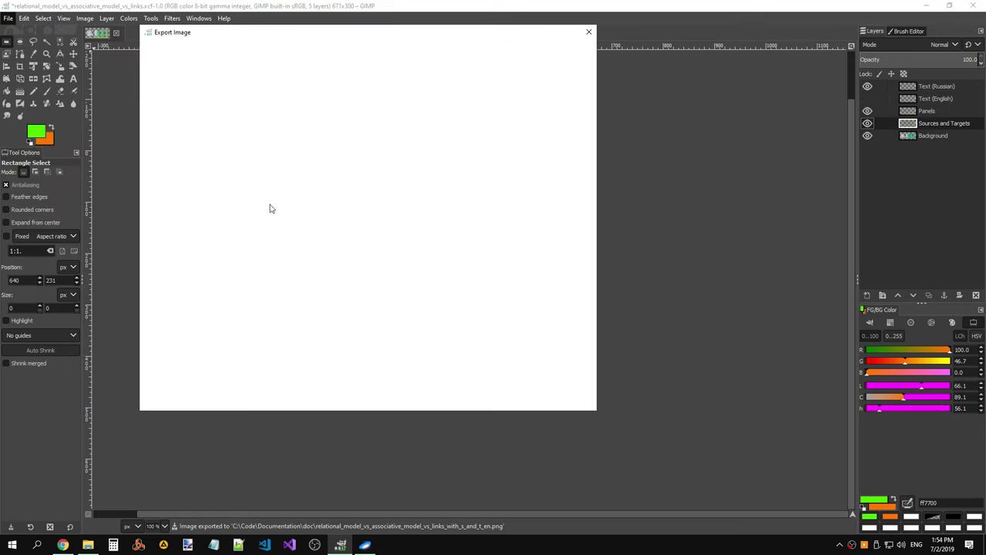
pyautogui.scroll(-3, 465, 244)
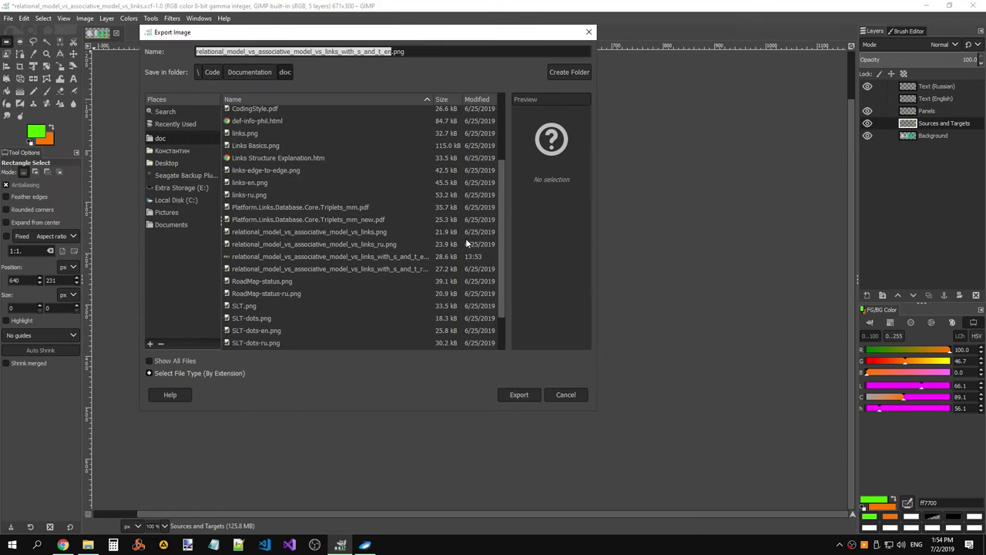
pyautogui.click(379, 255)
pyautogui.click(381, 267)
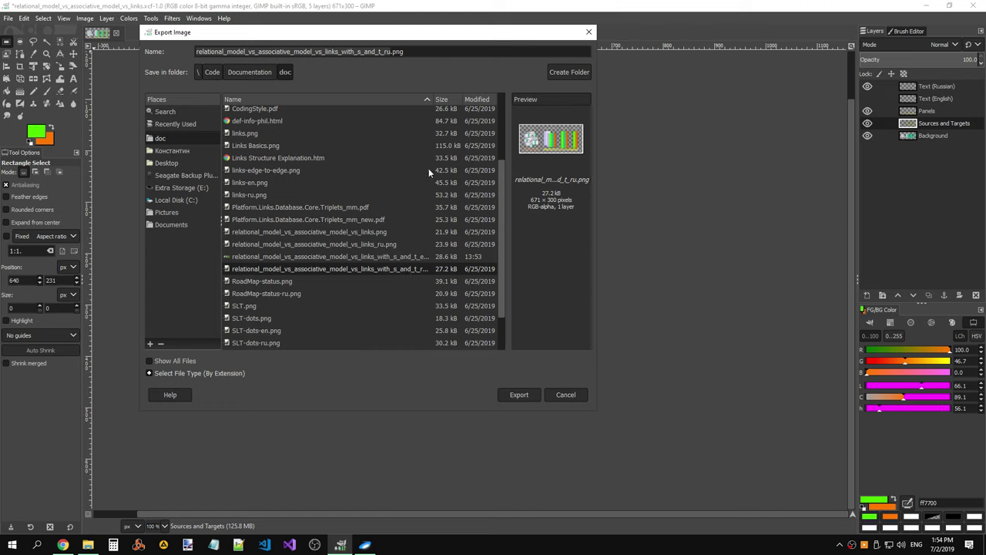
# - Export the Russian diagram over the _ru.png, replacing the old file
pyautogui.click(520, 394)
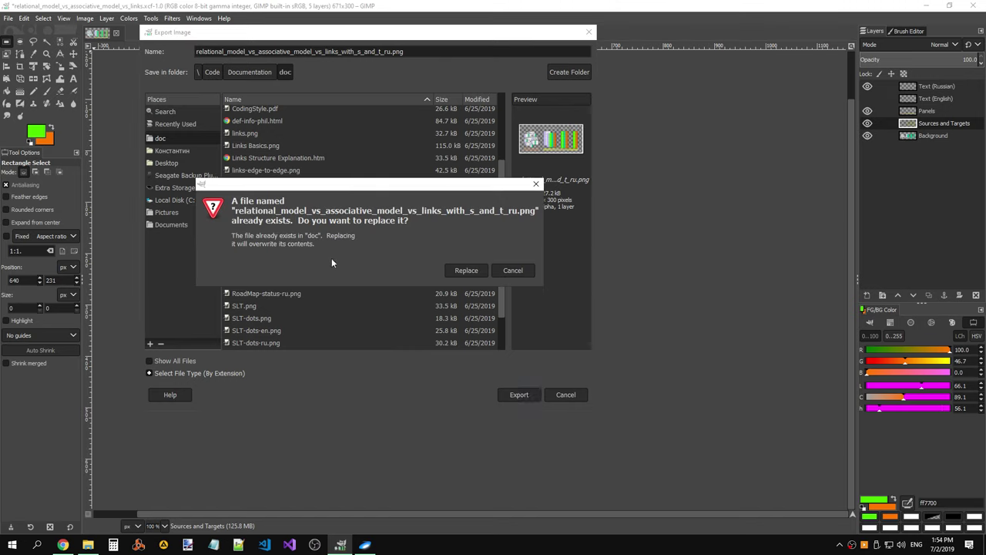
pyautogui.click(471, 272)
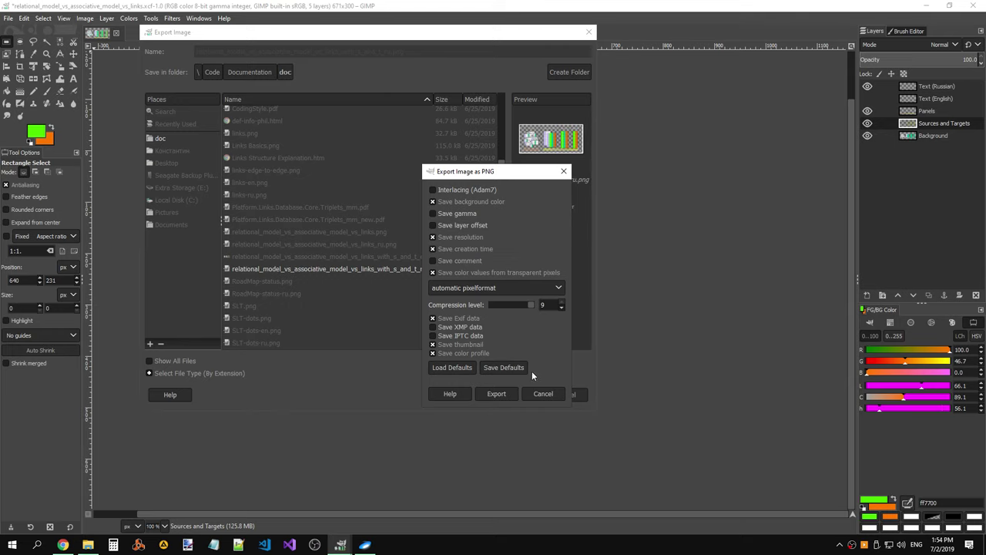
pyautogui.click(497, 394)
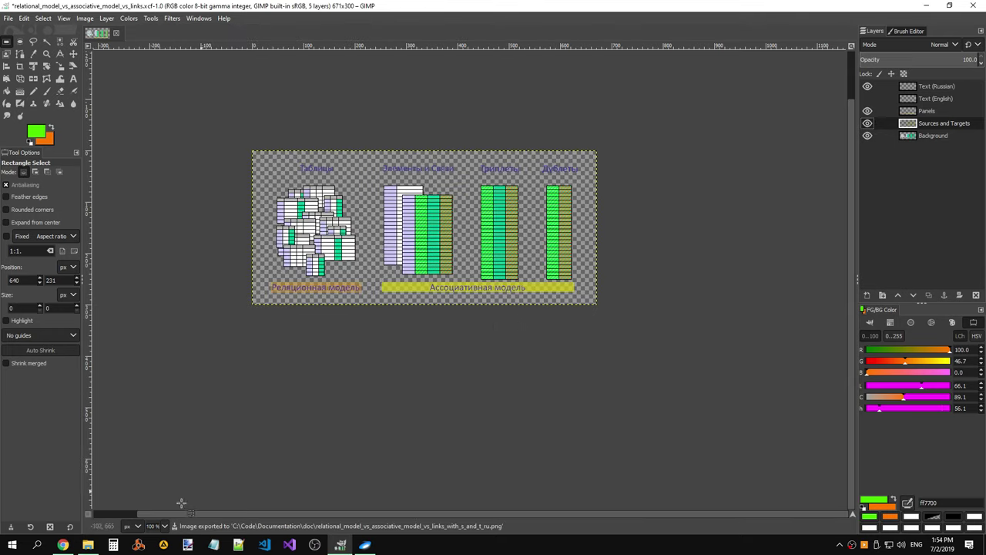
# - Open the exported English PNG from the doc folder in Photos
pyautogui.click(90, 545)
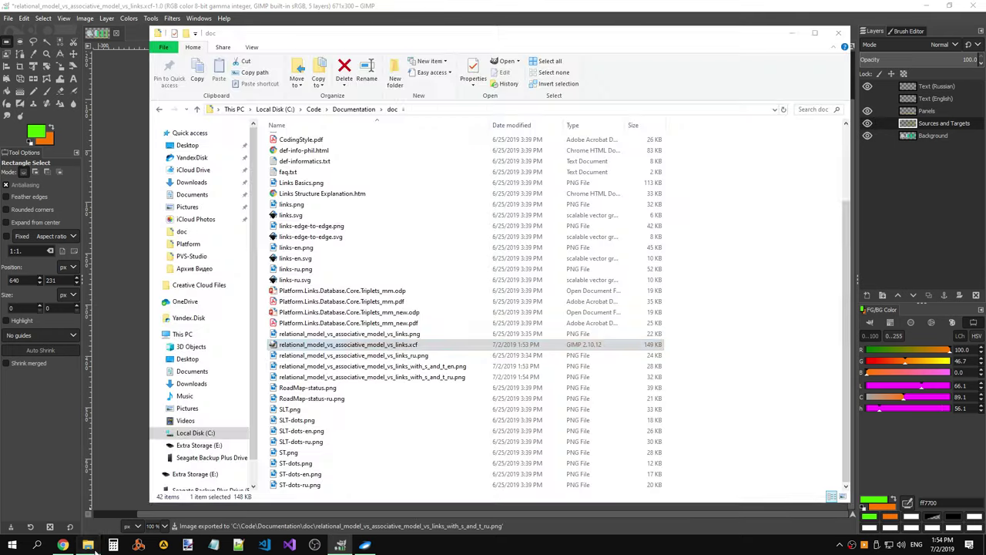
pyautogui.click(435, 369)
pyautogui.doubleClick(436, 373)
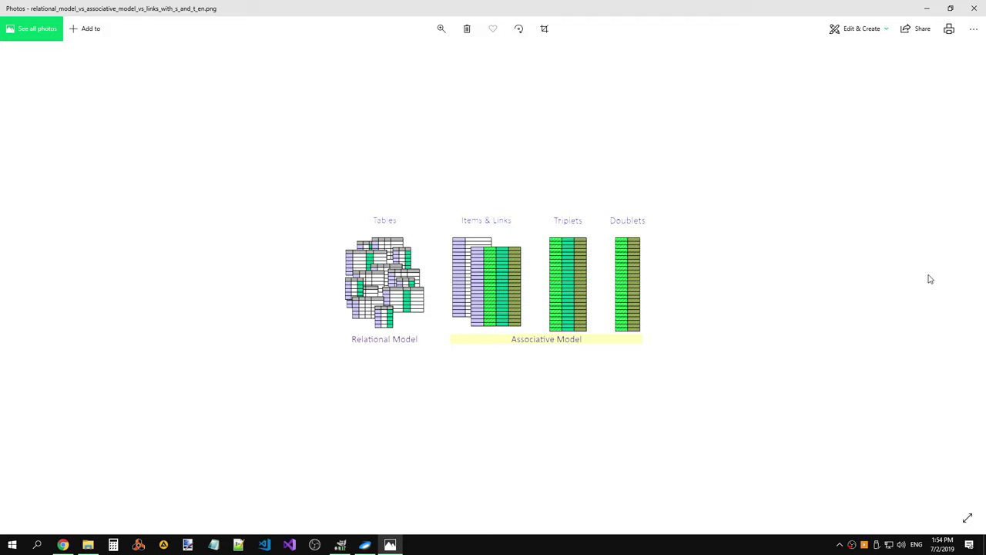
# - Close the English PNG preview and dismiss the PNG file's context menu in the doc folder
pyautogui.click(962, 280)
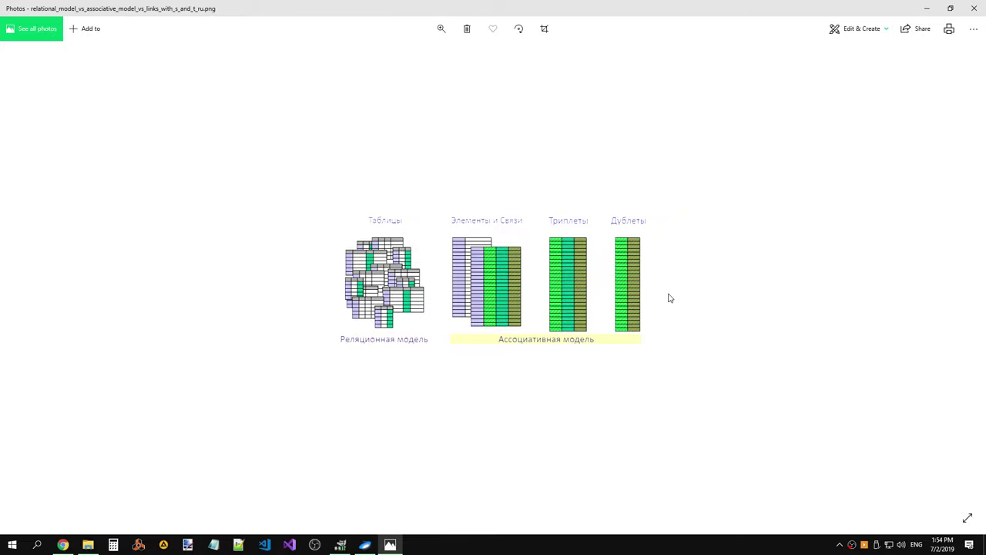
pyautogui.scroll(2, 536, 302)
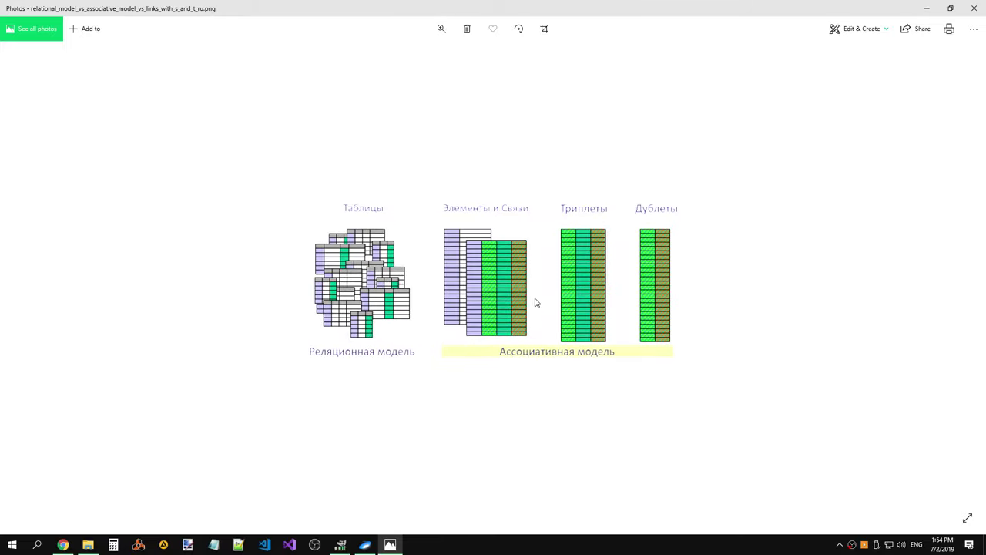
pyautogui.click(974, 8)
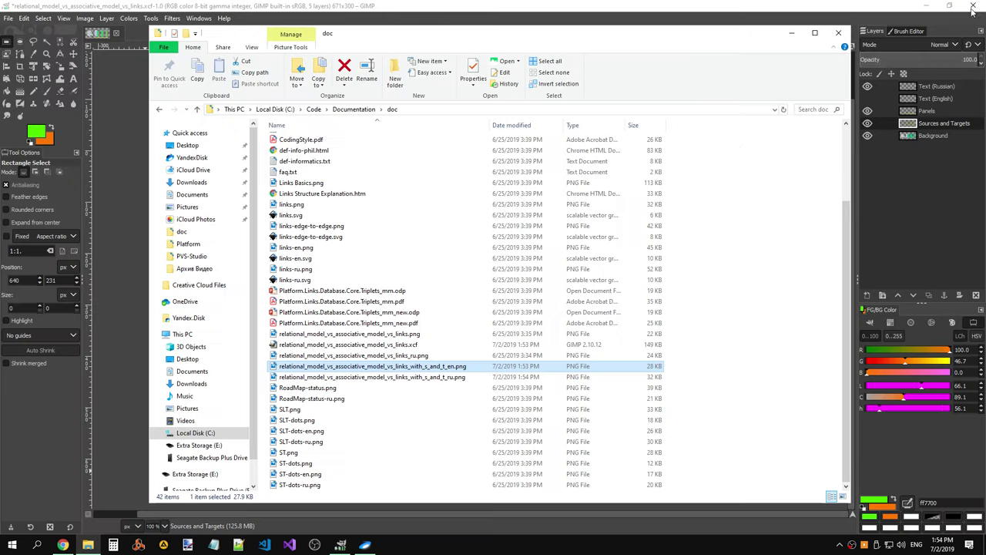
pyautogui.rightClick(403, 367)
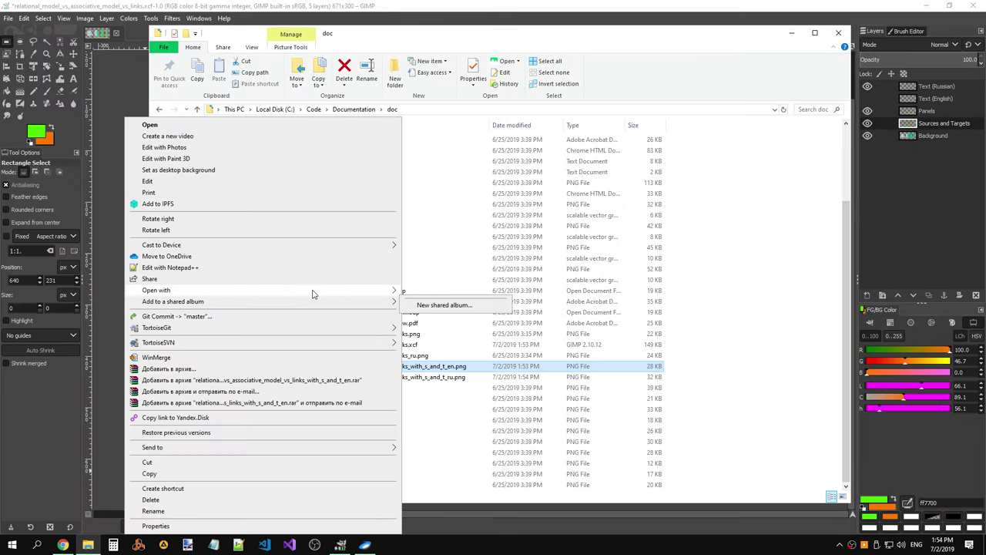
pyautogui.moveTo(157, 289)
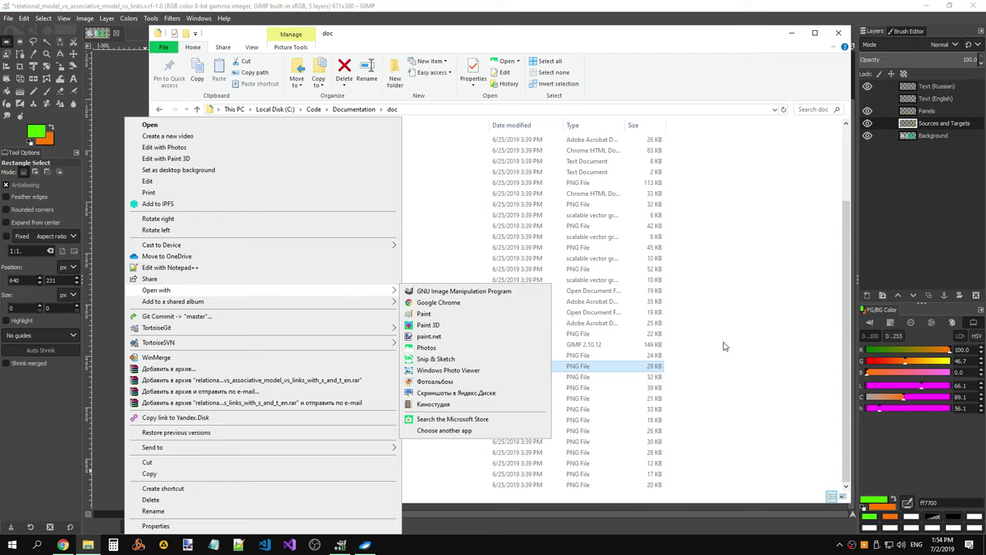
pyautogui.click(725, 343)
# - View the Russian, then the English diagram PNG in Photos, closing each preview
pyautogui.click(458, 355)
pyautogui.doubleClick(456, 354)
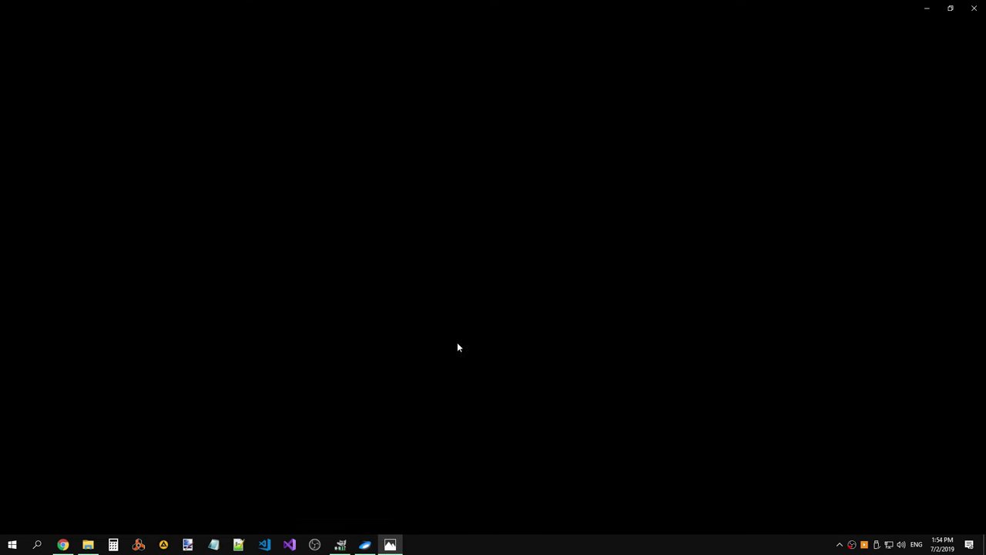
pyautogui.click(975, 8)
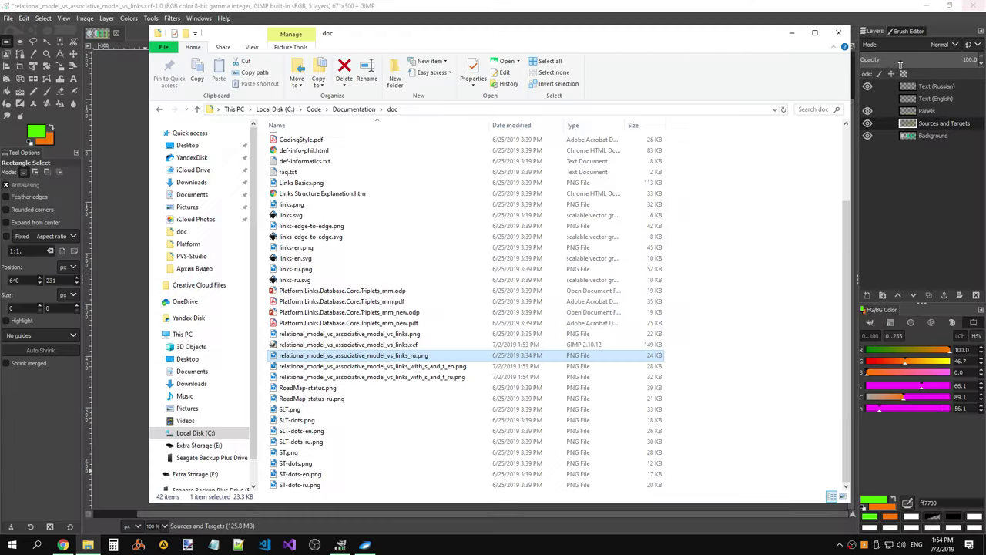
pyautogui.click(421, 335)
pyautogui.doubleClick(422, 335)
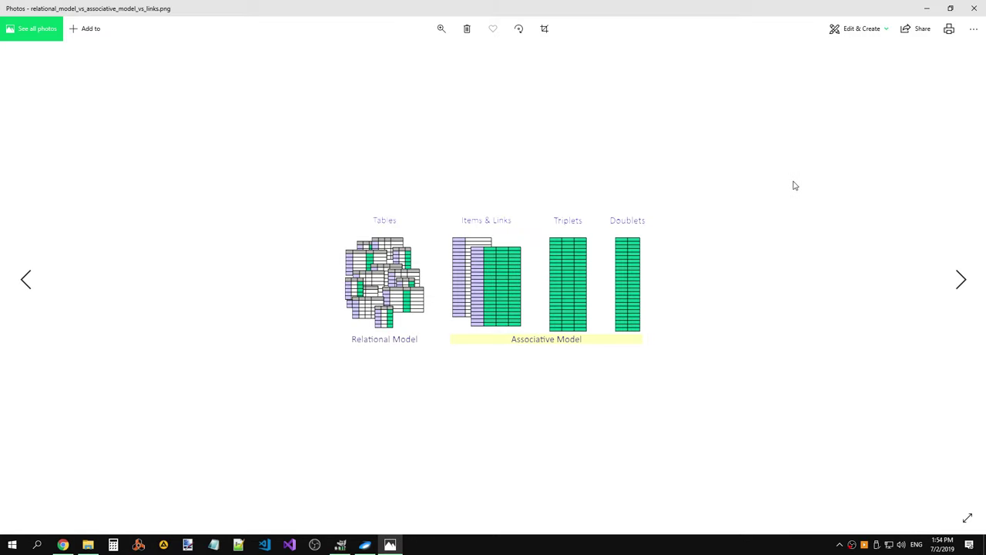
pyautogui.click(974, 7)
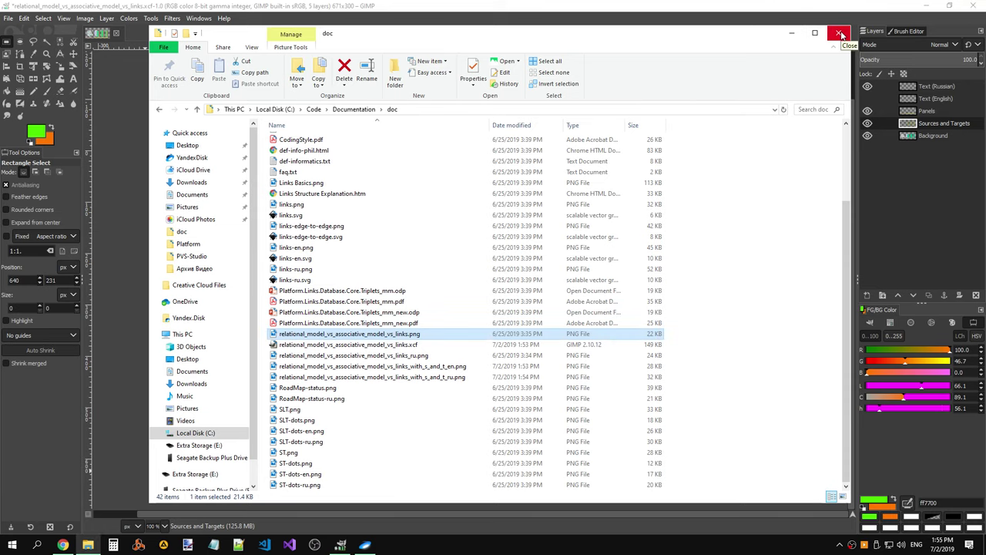
# - Close File Explorer and toggle Quick Mask on and back off in GIMP
pyautogui.click(841, 34)
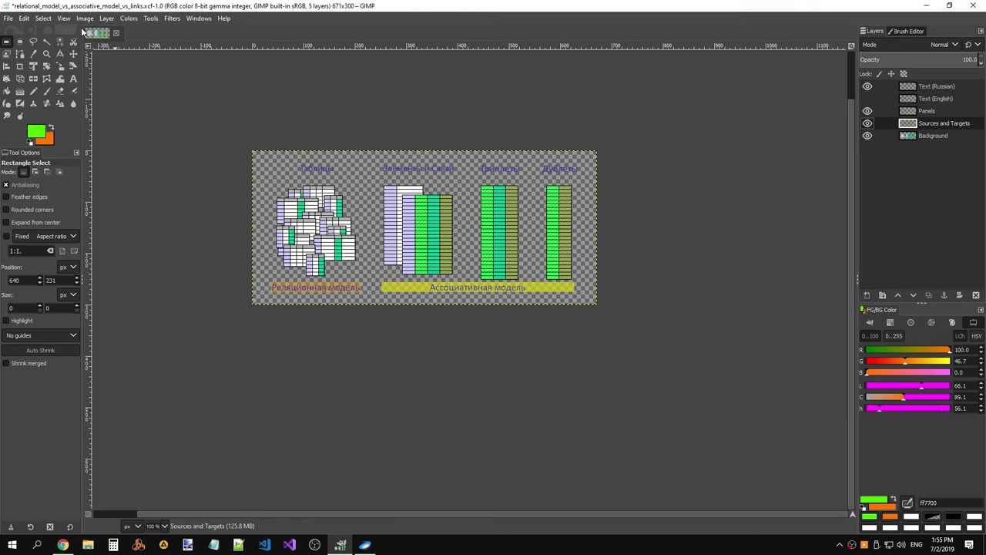
pyautogui.click(24, 19)
pyautogui.click(370, 119)
pyautogui.moveTo(316, 515); pyautogui.dragTo(255, 513)
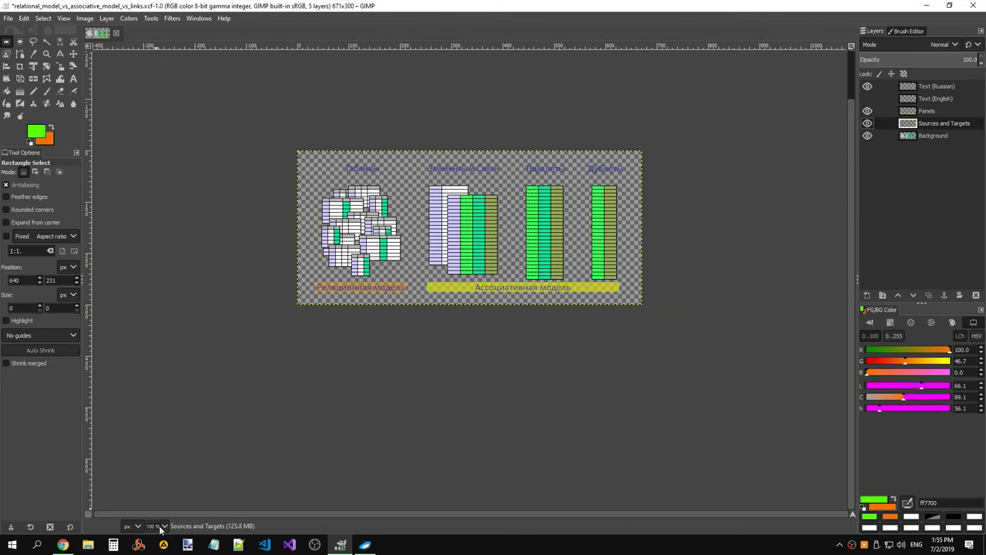
pyautogui.click(88, 516)
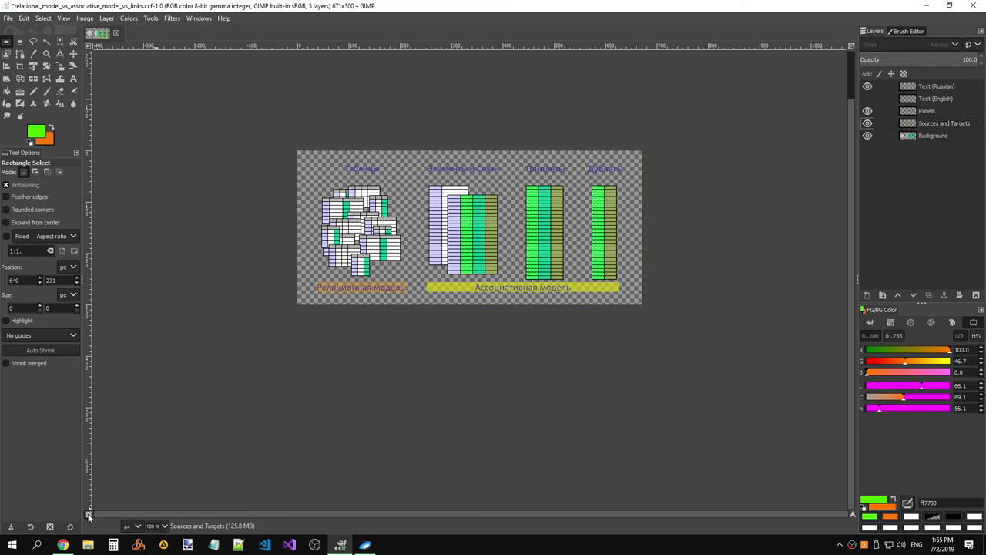
pyautogui.click(88, 515)
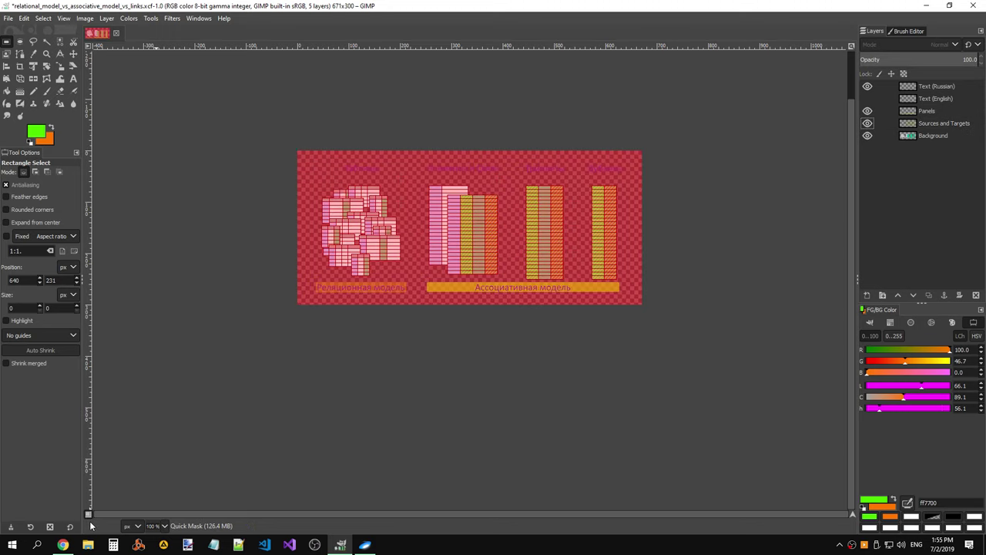
pyautogui.click(89, 515)
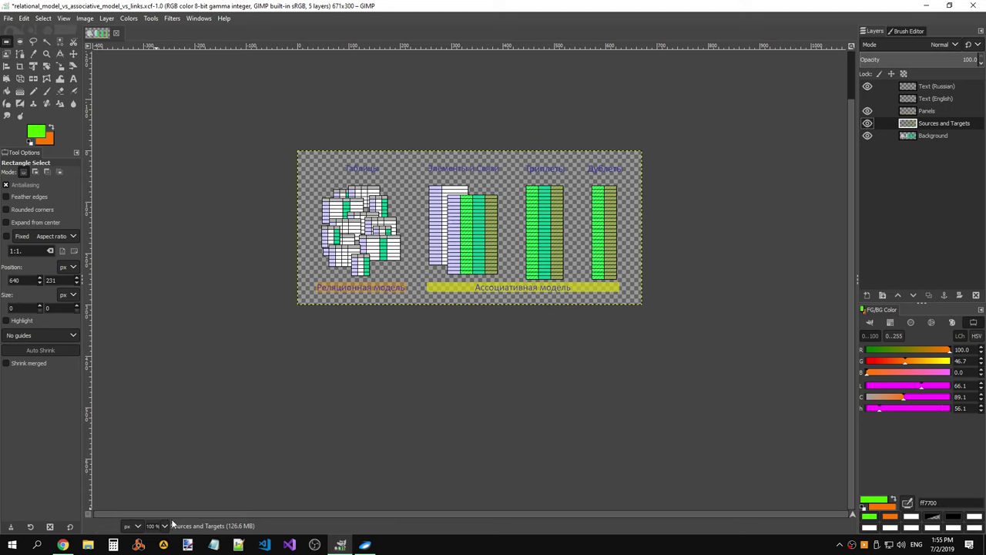
# - Make the Text (English) layer visible again and save the .xcf file
pyautogui.click(867, 99)
pyautogui.click(9, 19)
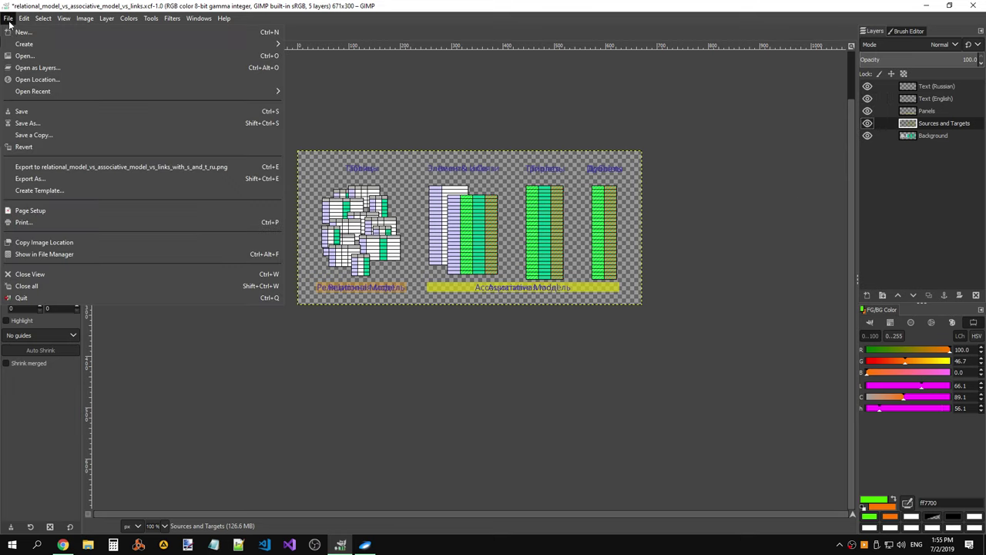
pyautogui.click(21, 111)
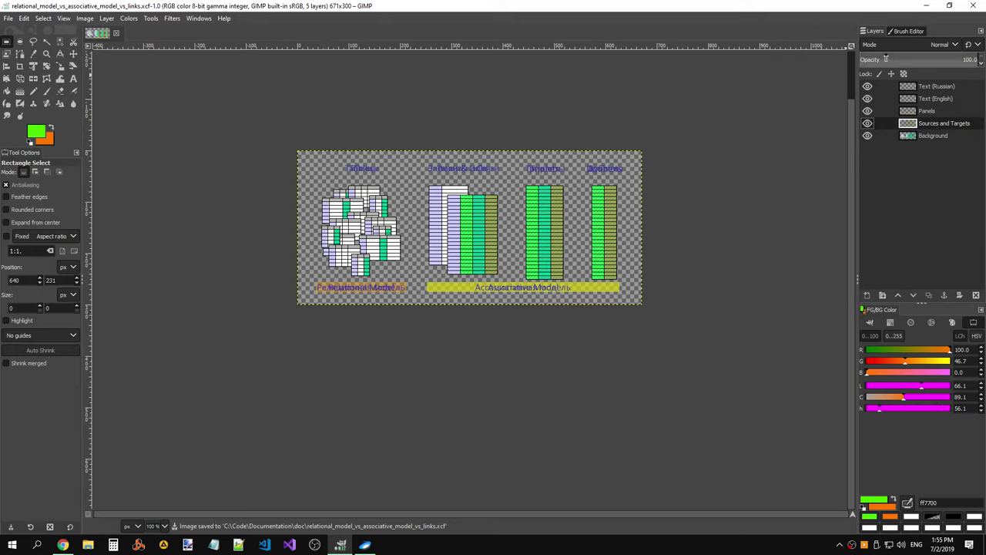
# - Detach the Brush Editor tab into a floating window and close it
pyautogui.click(913, 31)
pyautogui.click(871, 33)
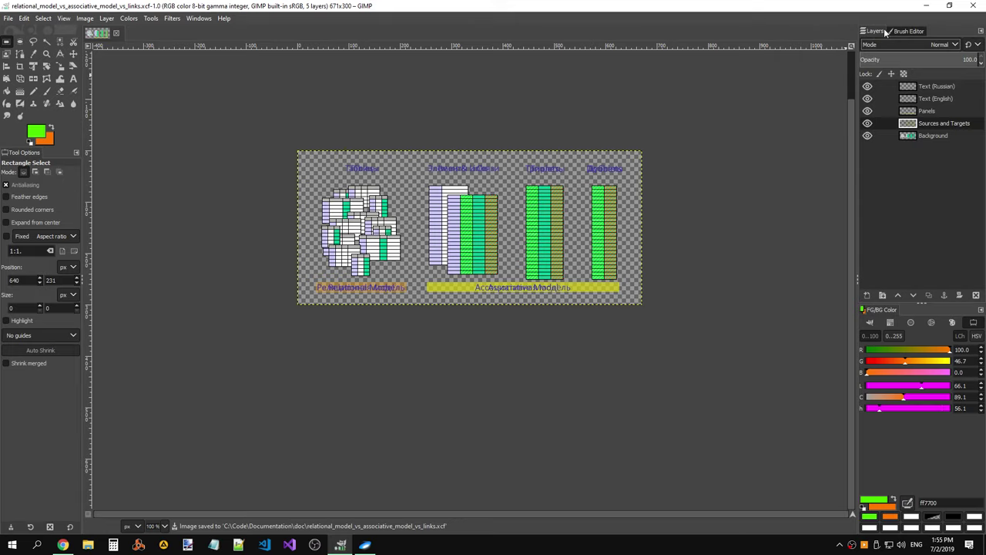
pyautogui.click(903, 32)
pyautogui.rightClick(919, 33)
pyautogui.click(924, 31)
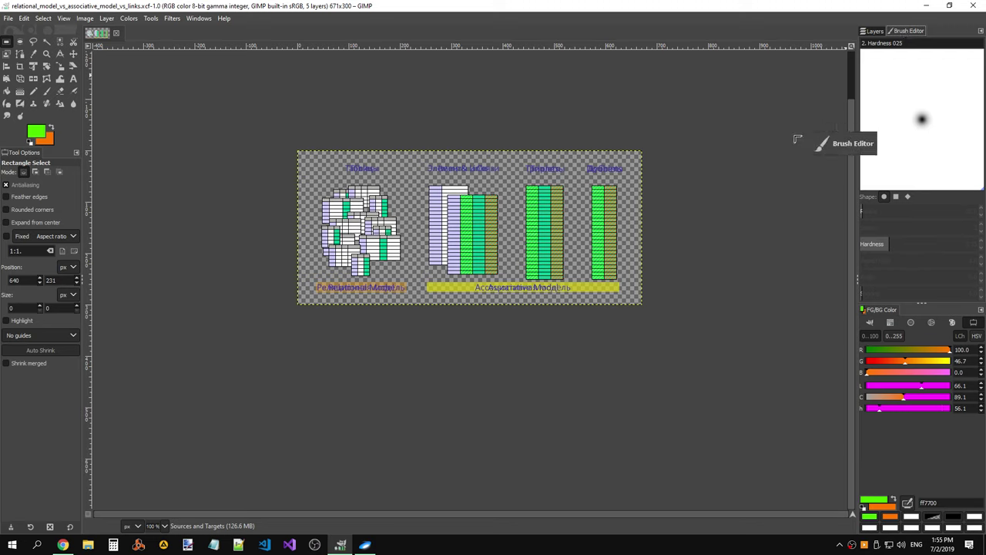
pyautogui.moveTo(905, 32); pyautogui.dragTo(701, 183)
pyautogui.click(752, 130)
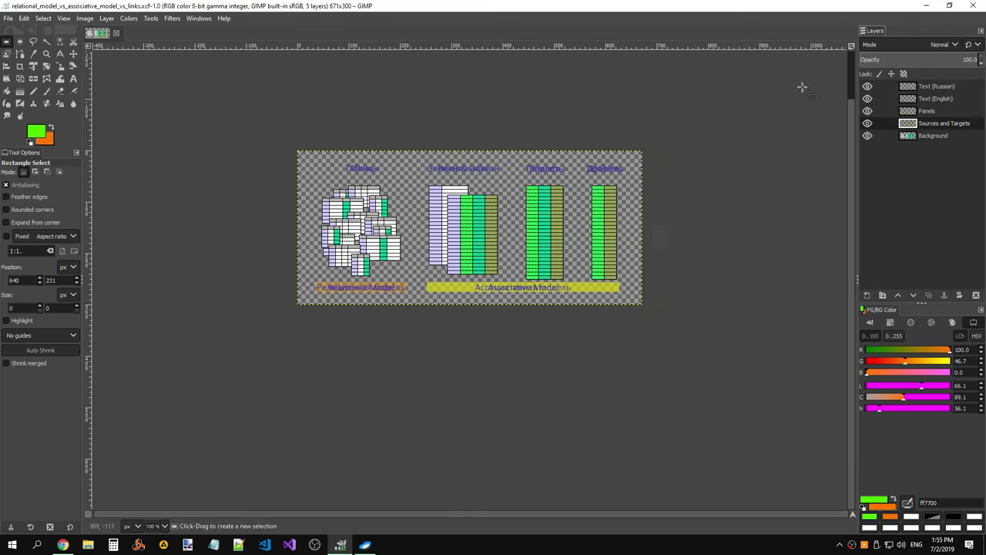
# - Recentre the image, fit it to the window, then set the zoom back to 100%
pyautogui.click(786, 232)
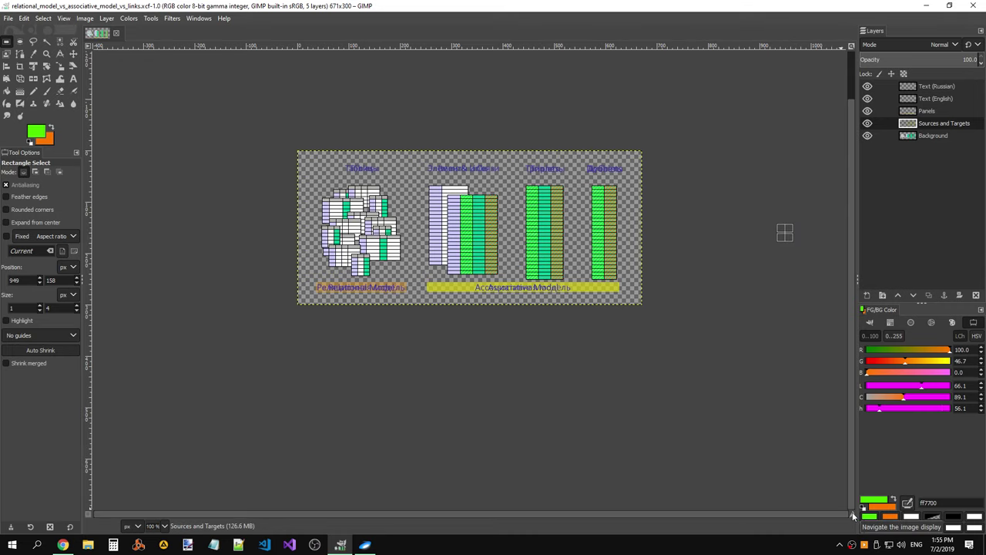
pyautogui.moveTo(854, 517); pyautogui.dragTo(813, 242)
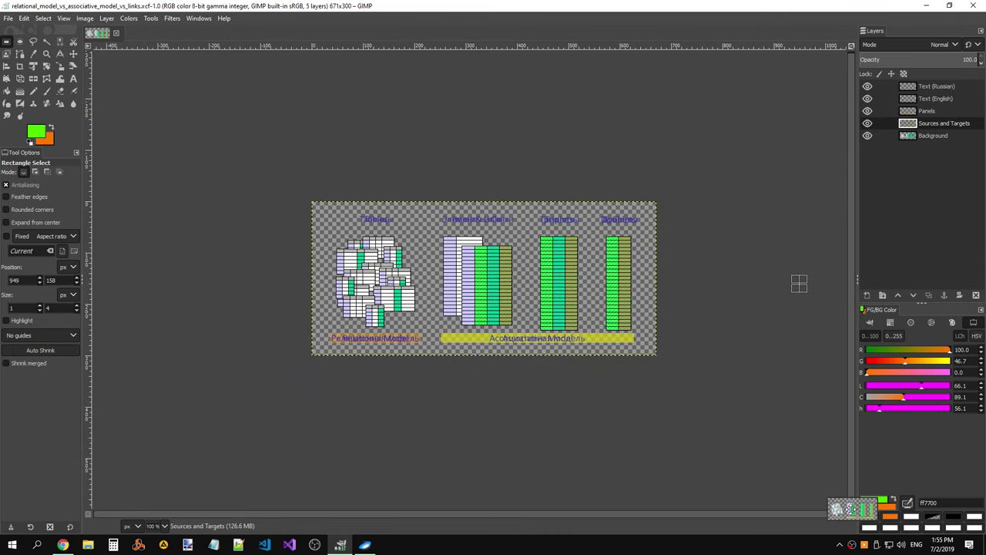
pyautogui.hotkey('shift', 'ctrl', 'j')
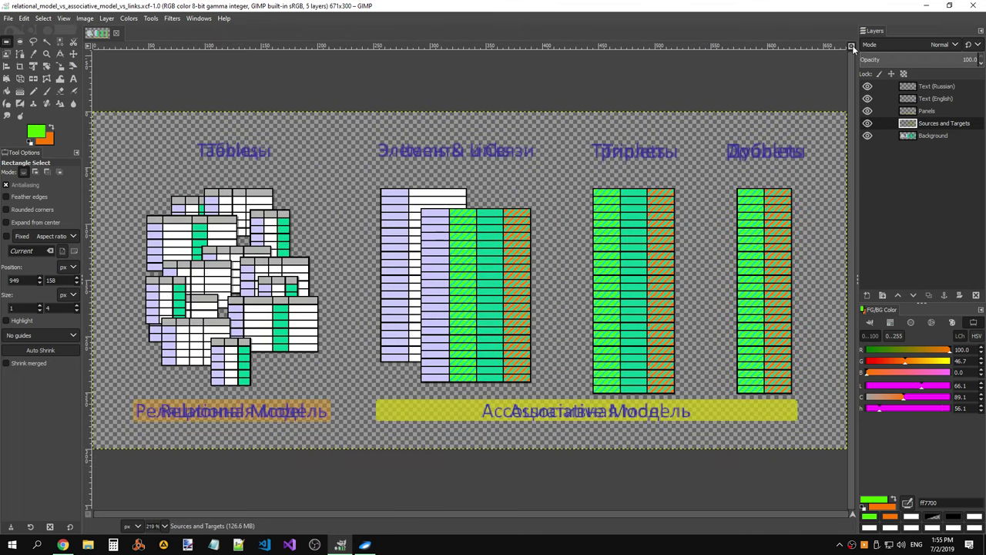
pyautogui.click(88, 49)
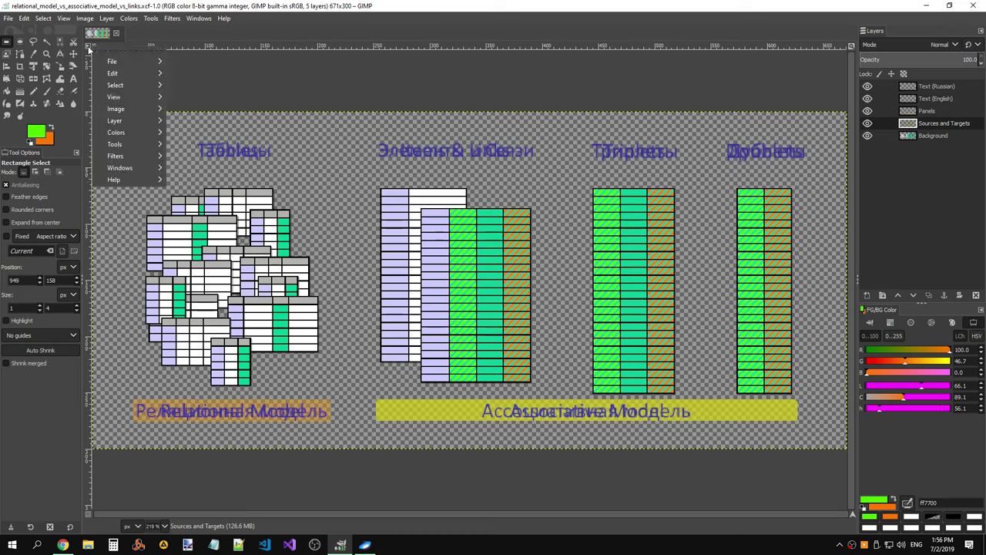
pyautogui.click(276, 96)
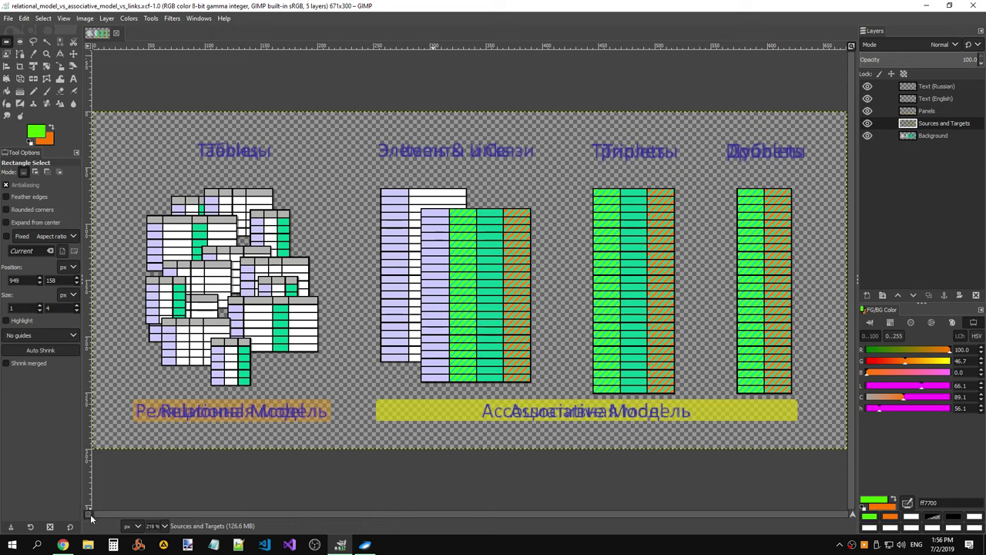
pyautogui.click(163, 526)
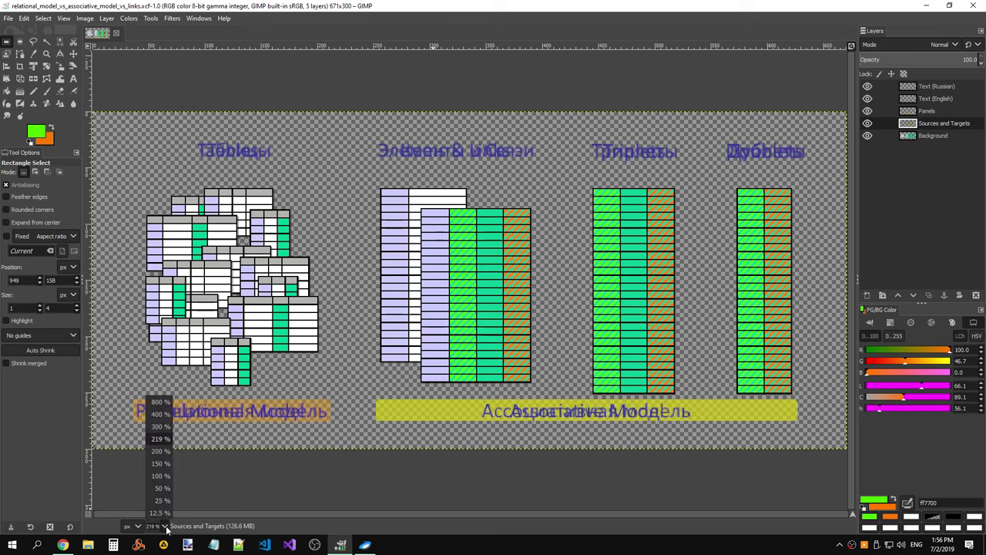
pyautogui.click(161, 477)
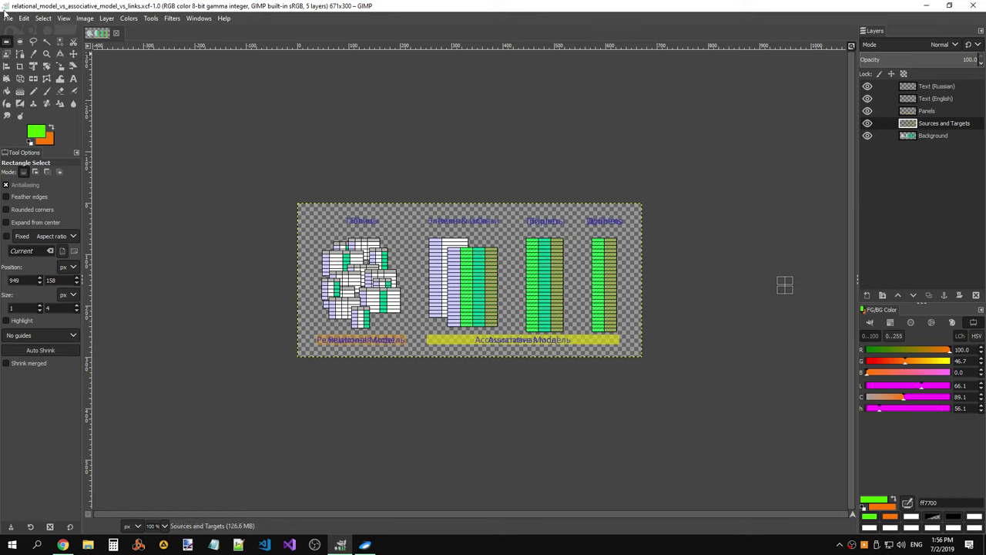
pyautogui.click(8, 18)
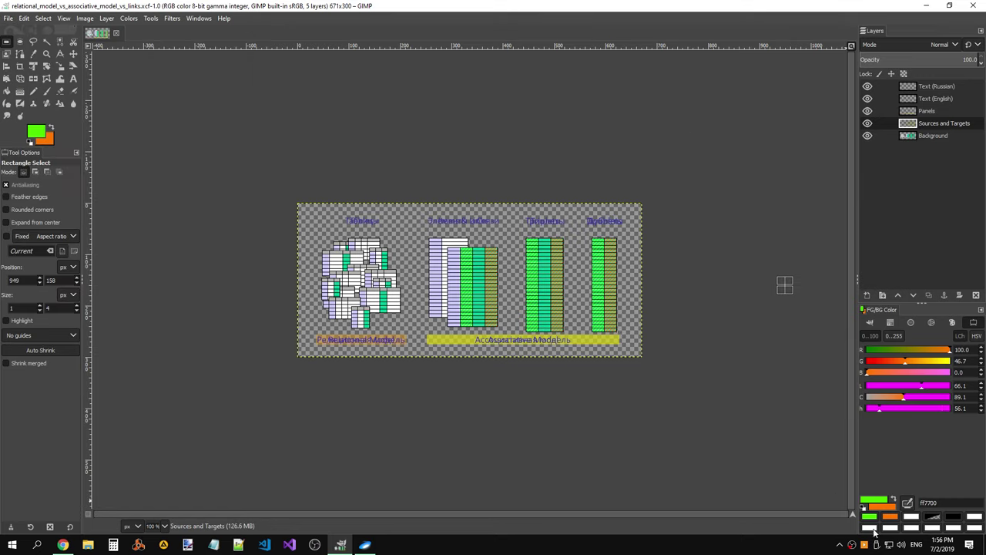